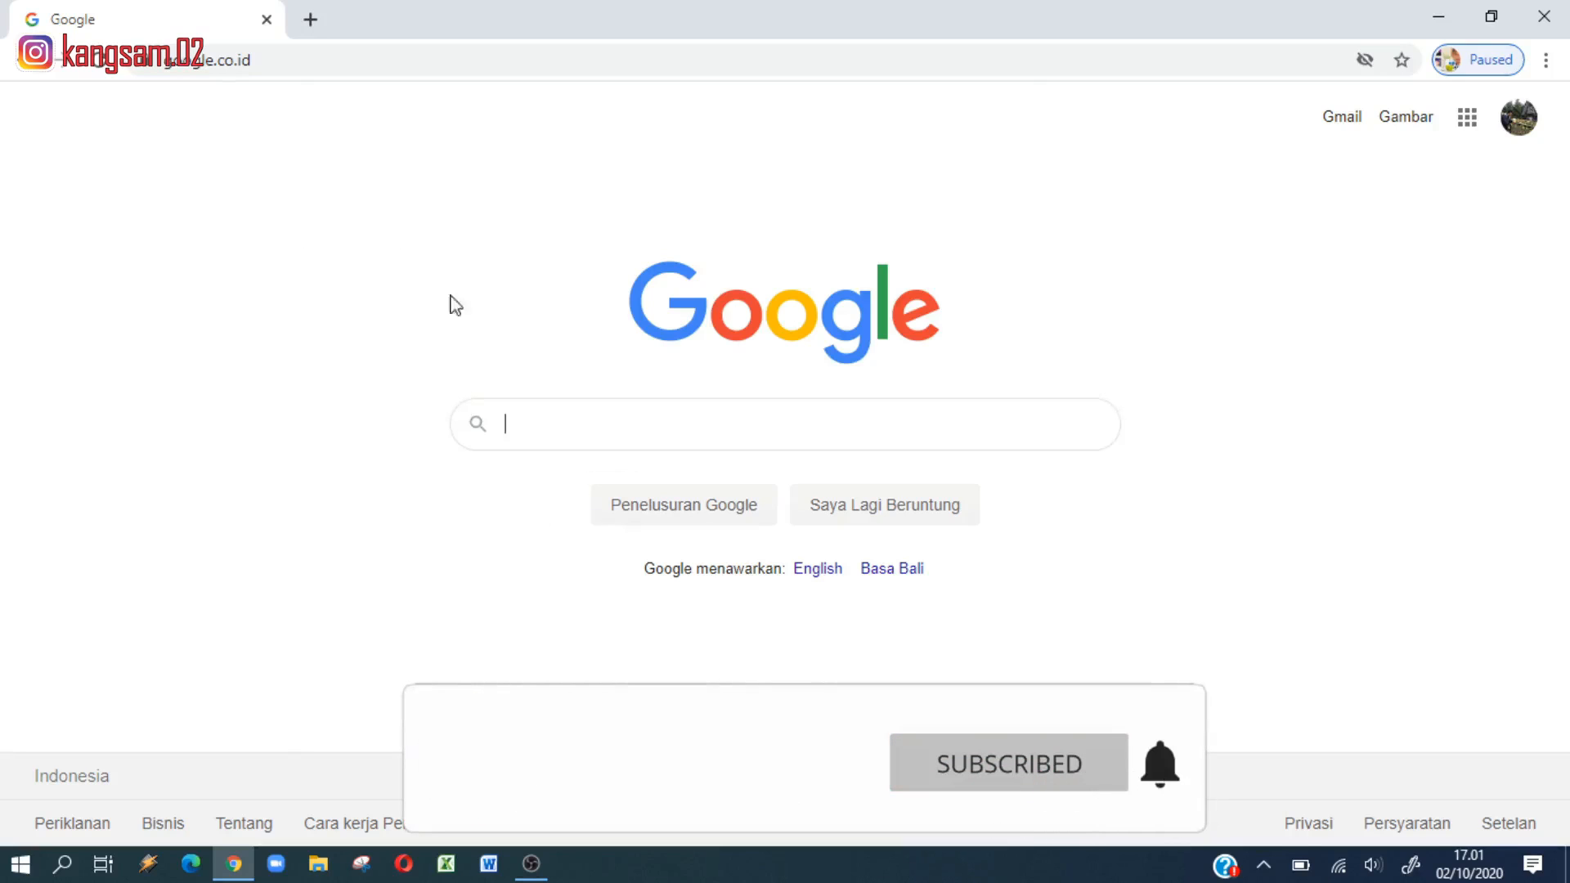
Step: Open Google Forms through a web search for "form" and create a new blank form
left_click(541, 429)
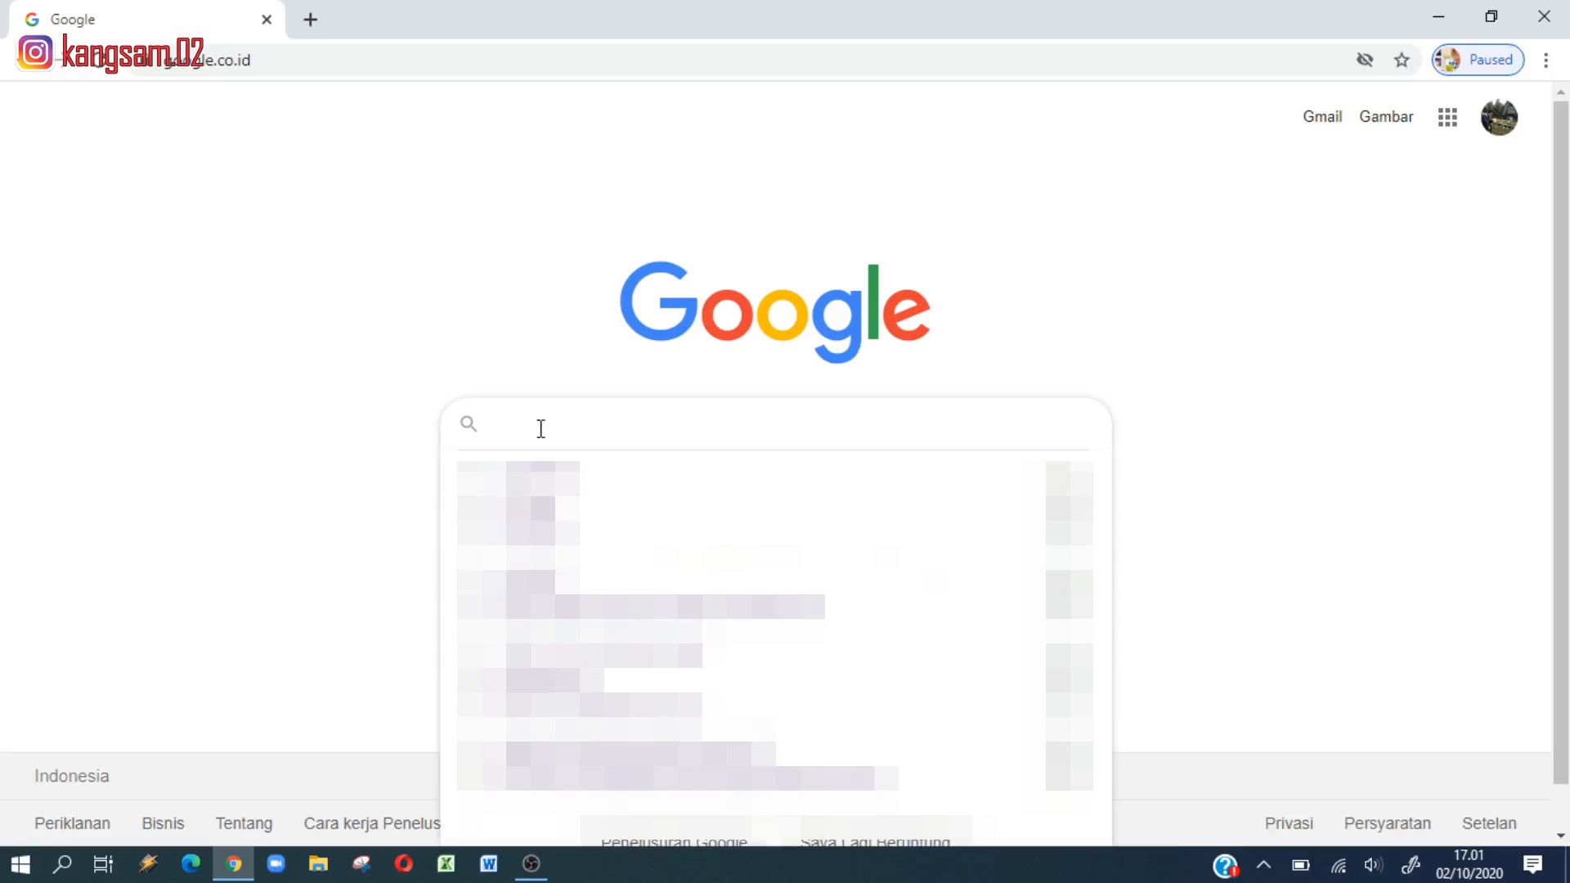
type("form")
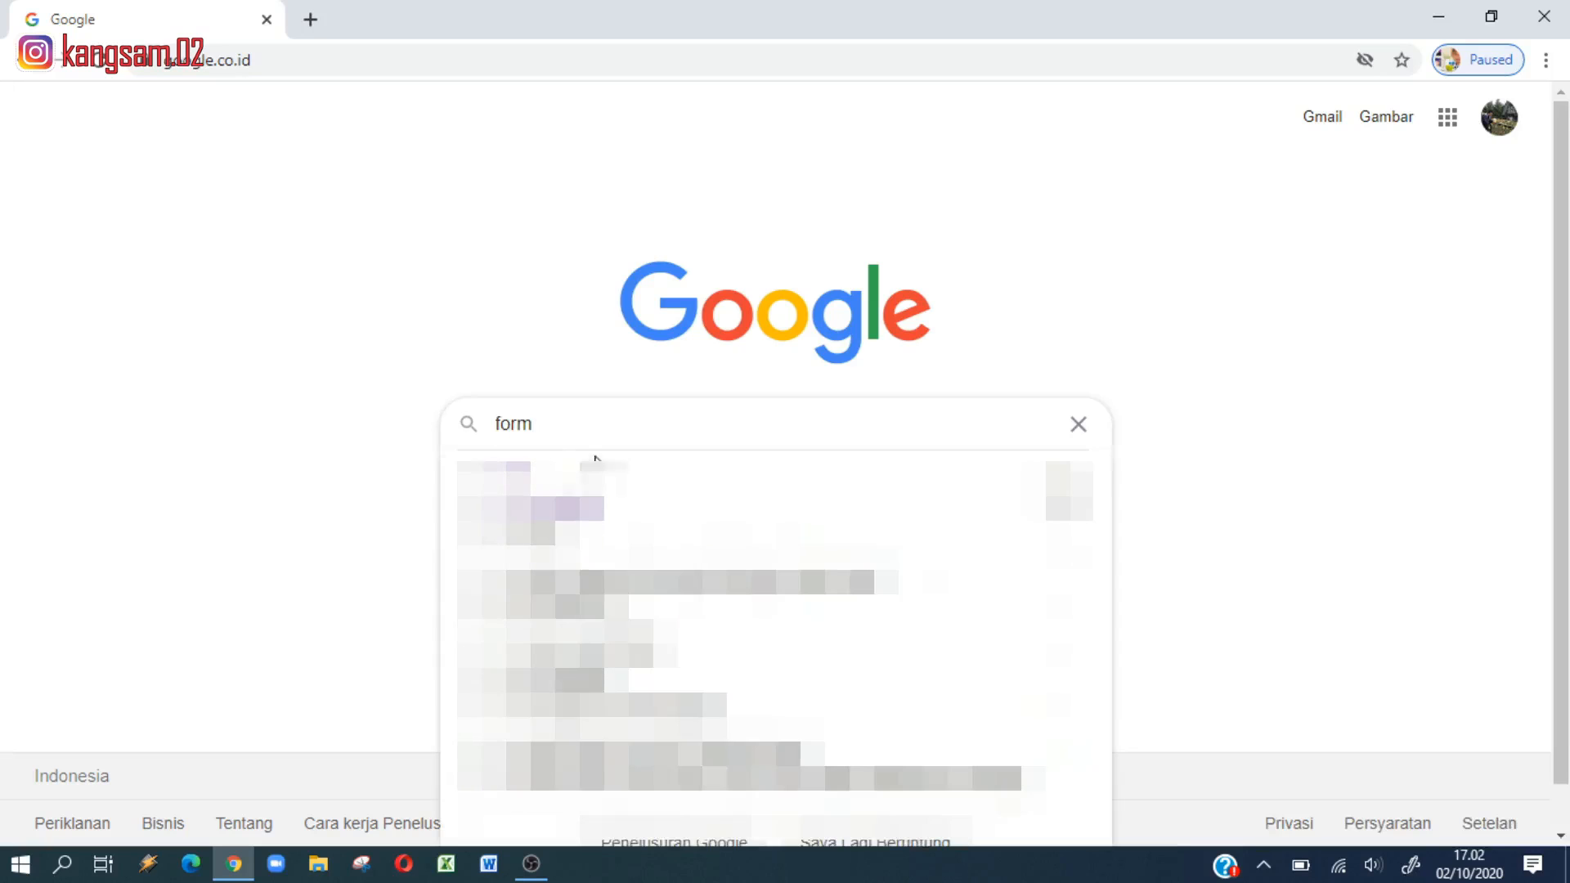
left_click(573, 479)
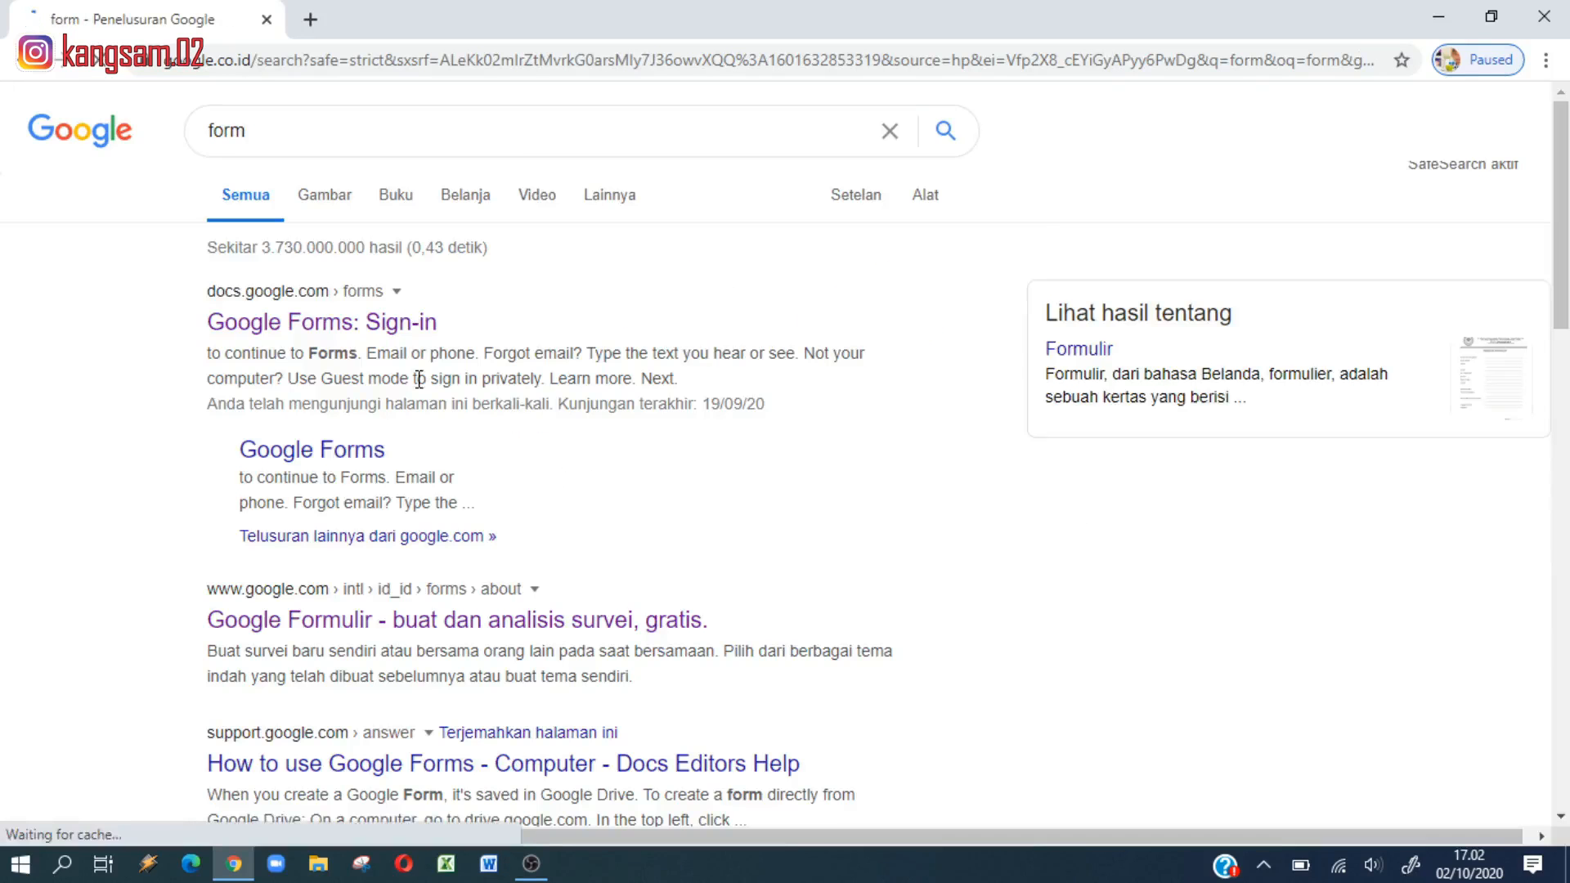
left_click(340, 322)
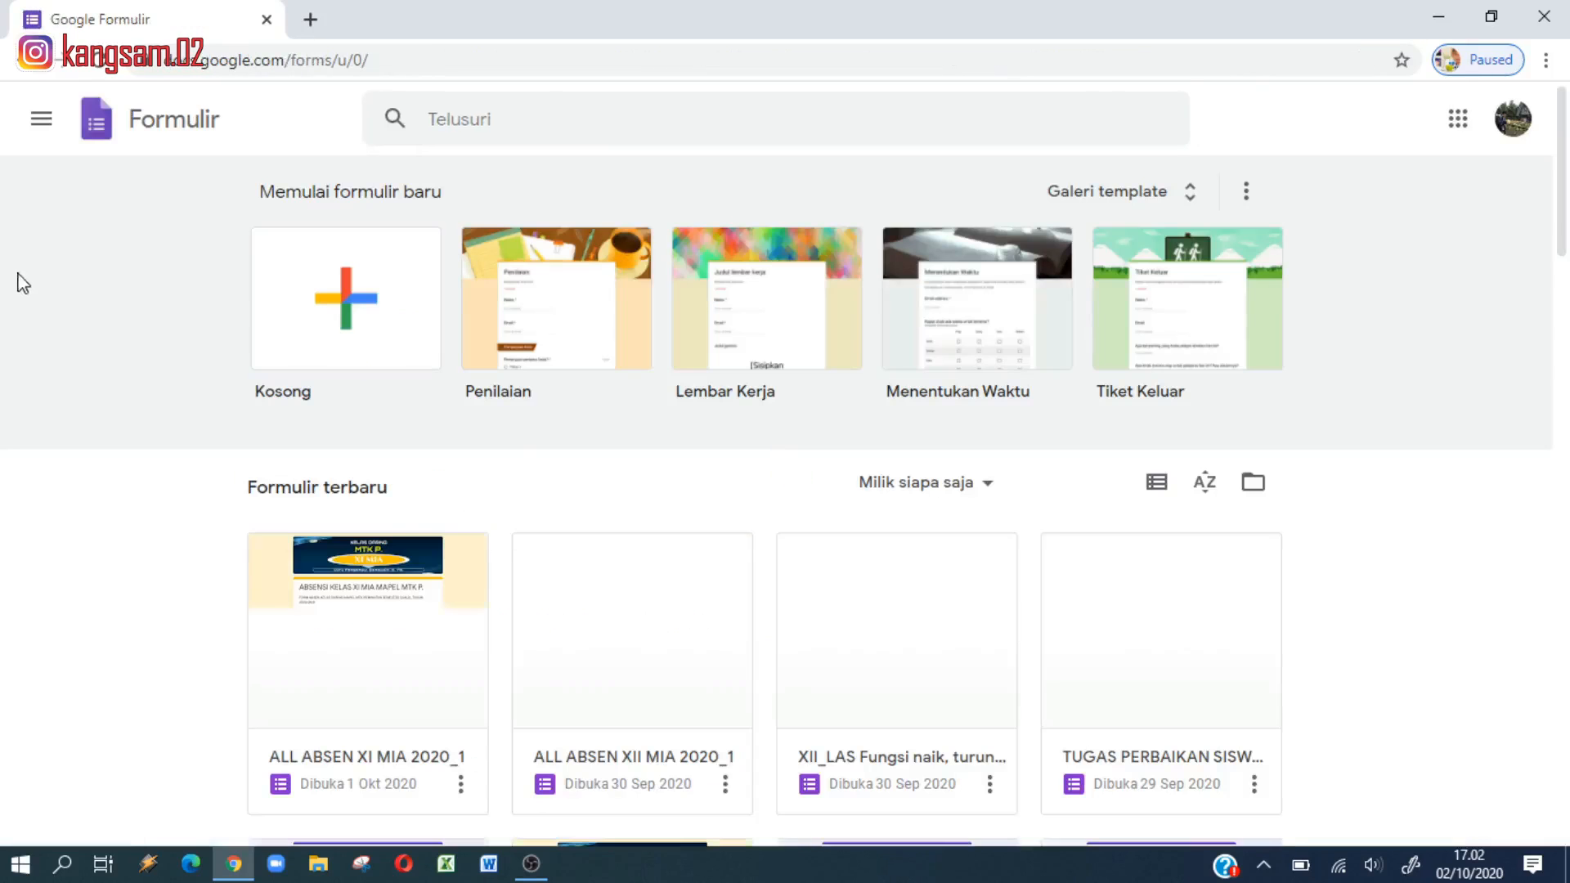
left_click(342, 308)
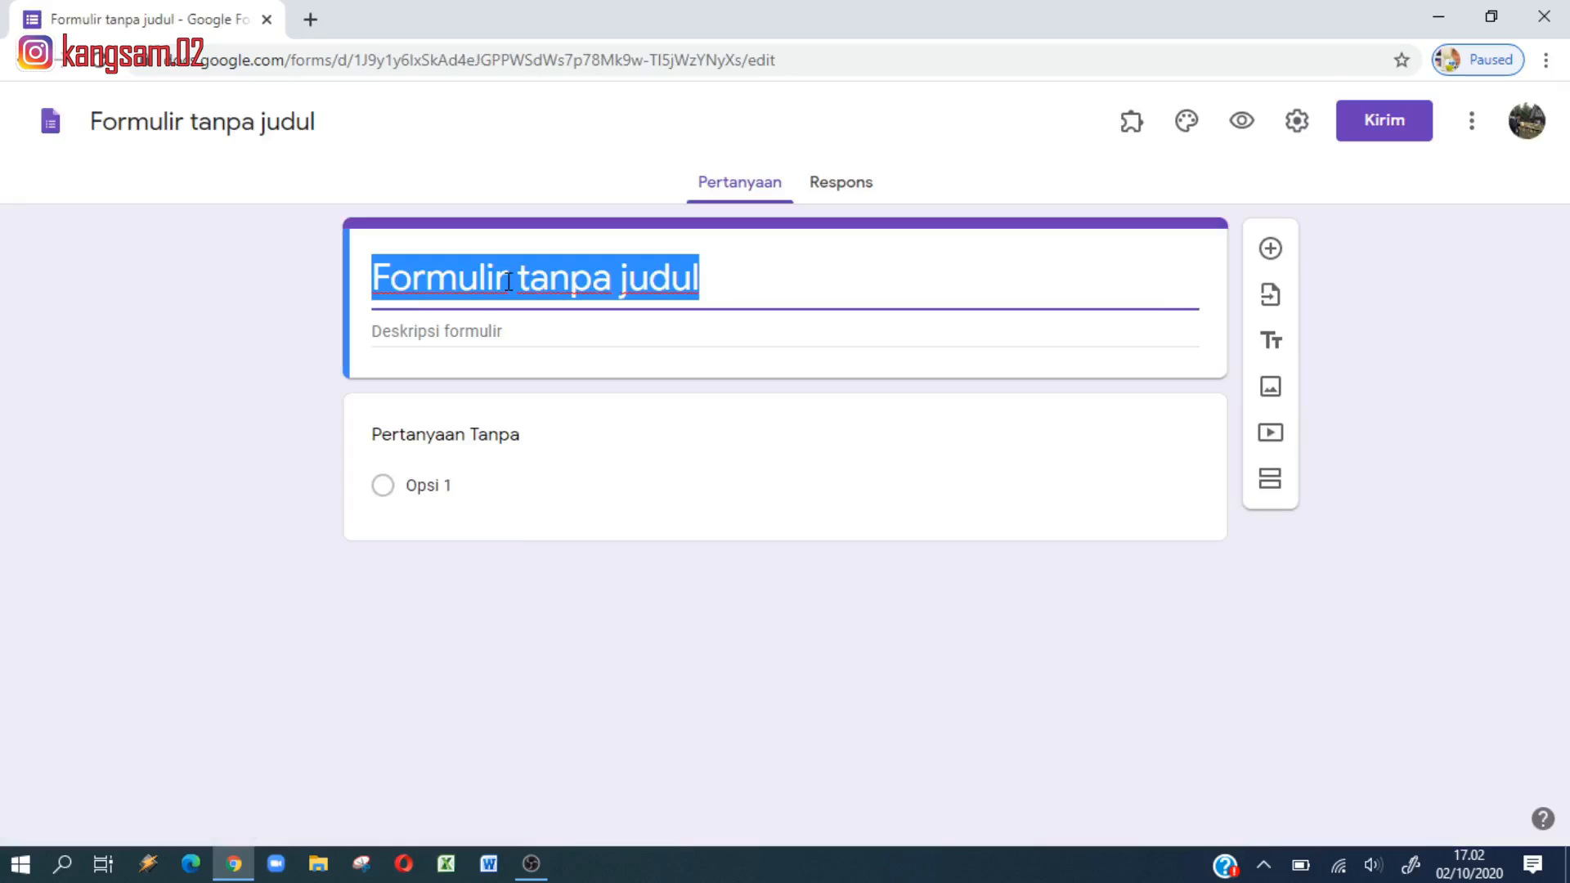
Step: Set the form's title to "SOAL UJIAN" and its description to "MID"
type("SOAL ")
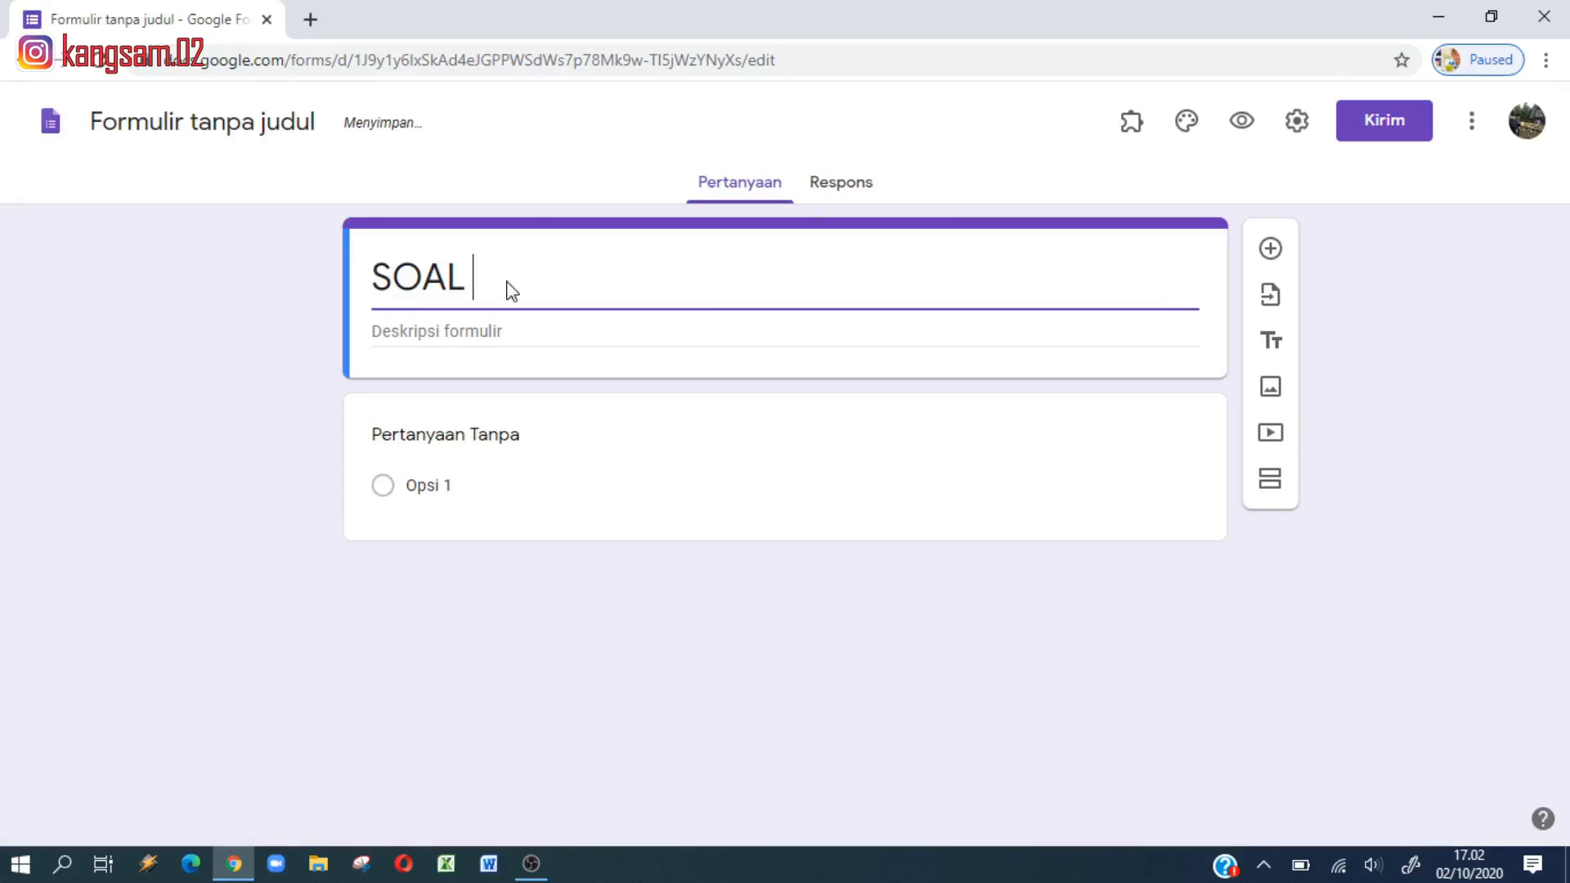
type("UJIAN")
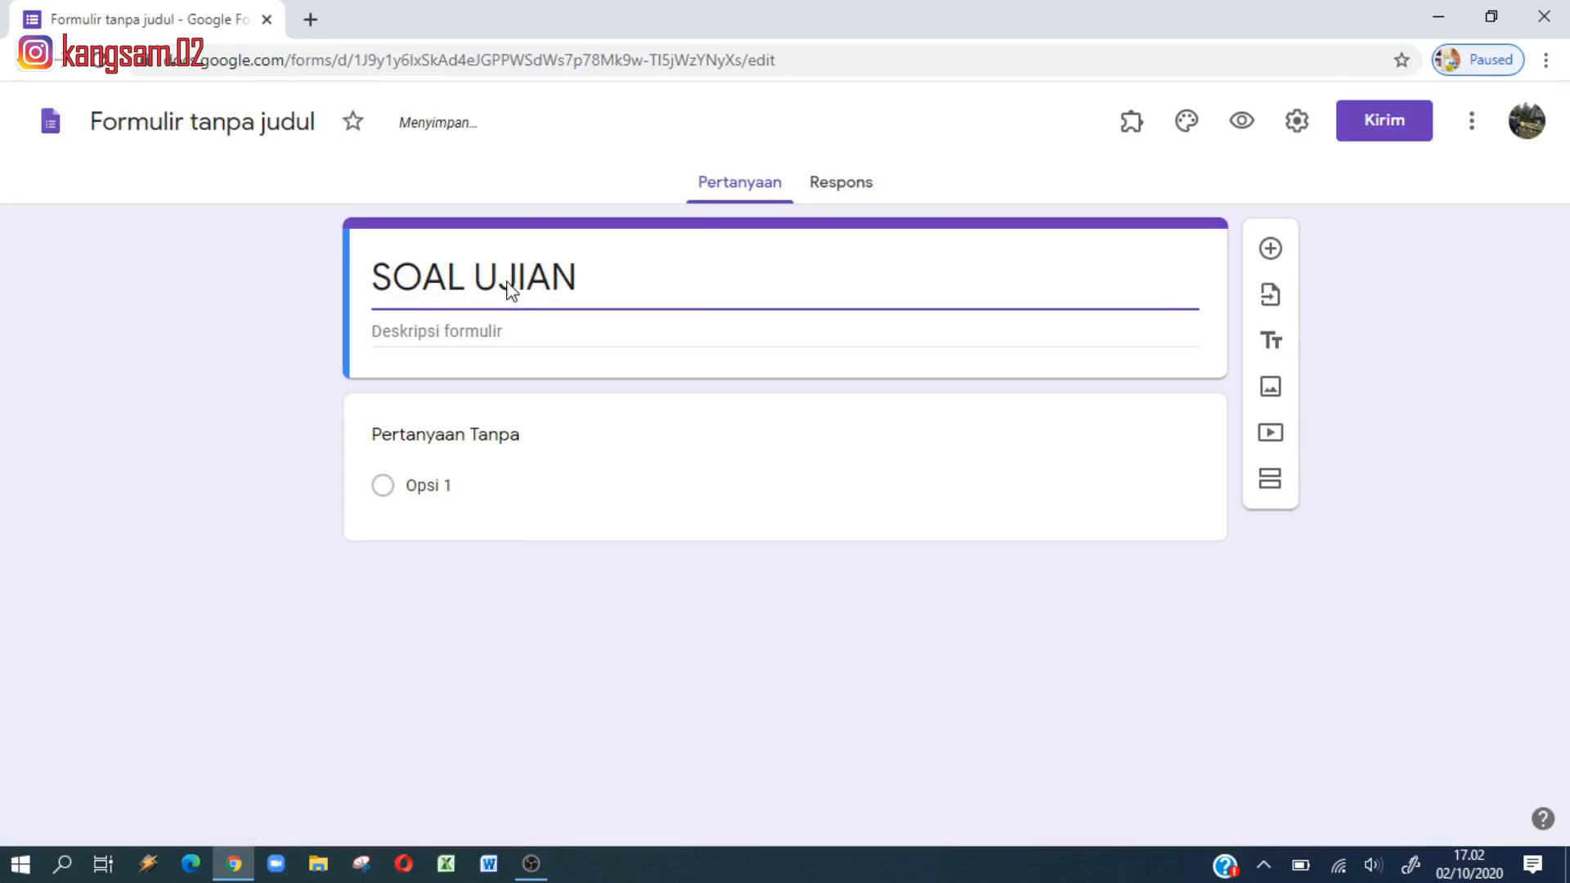
left_click(453, 336)
type("MID")
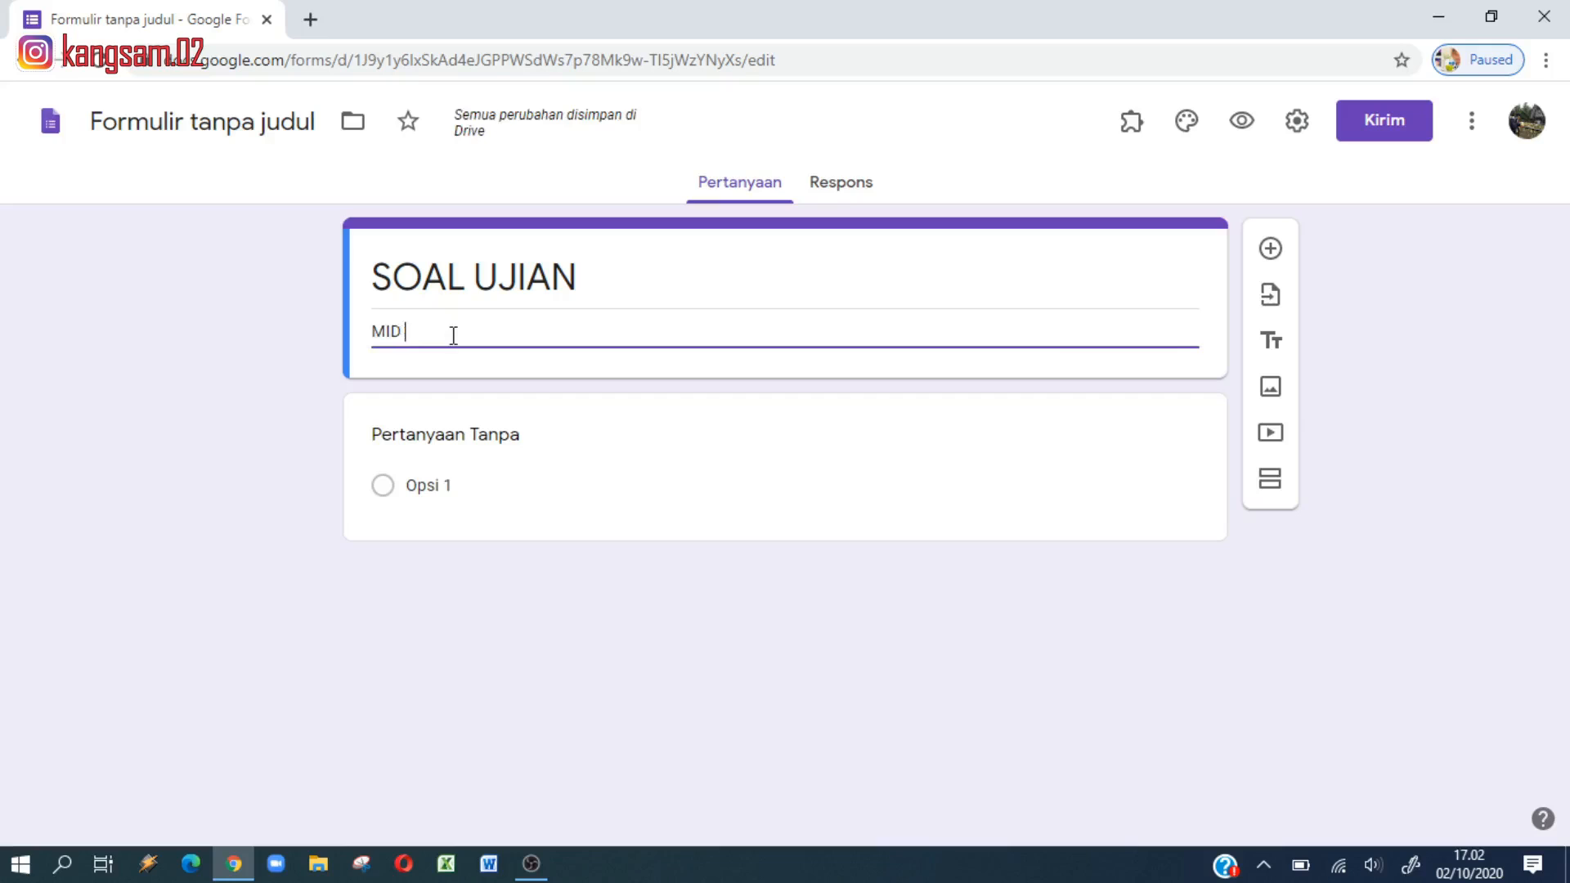
Step: Turn the untitled first question into a required short-answer question titled "NAMA LENGKAP"
left_click(424, 446)
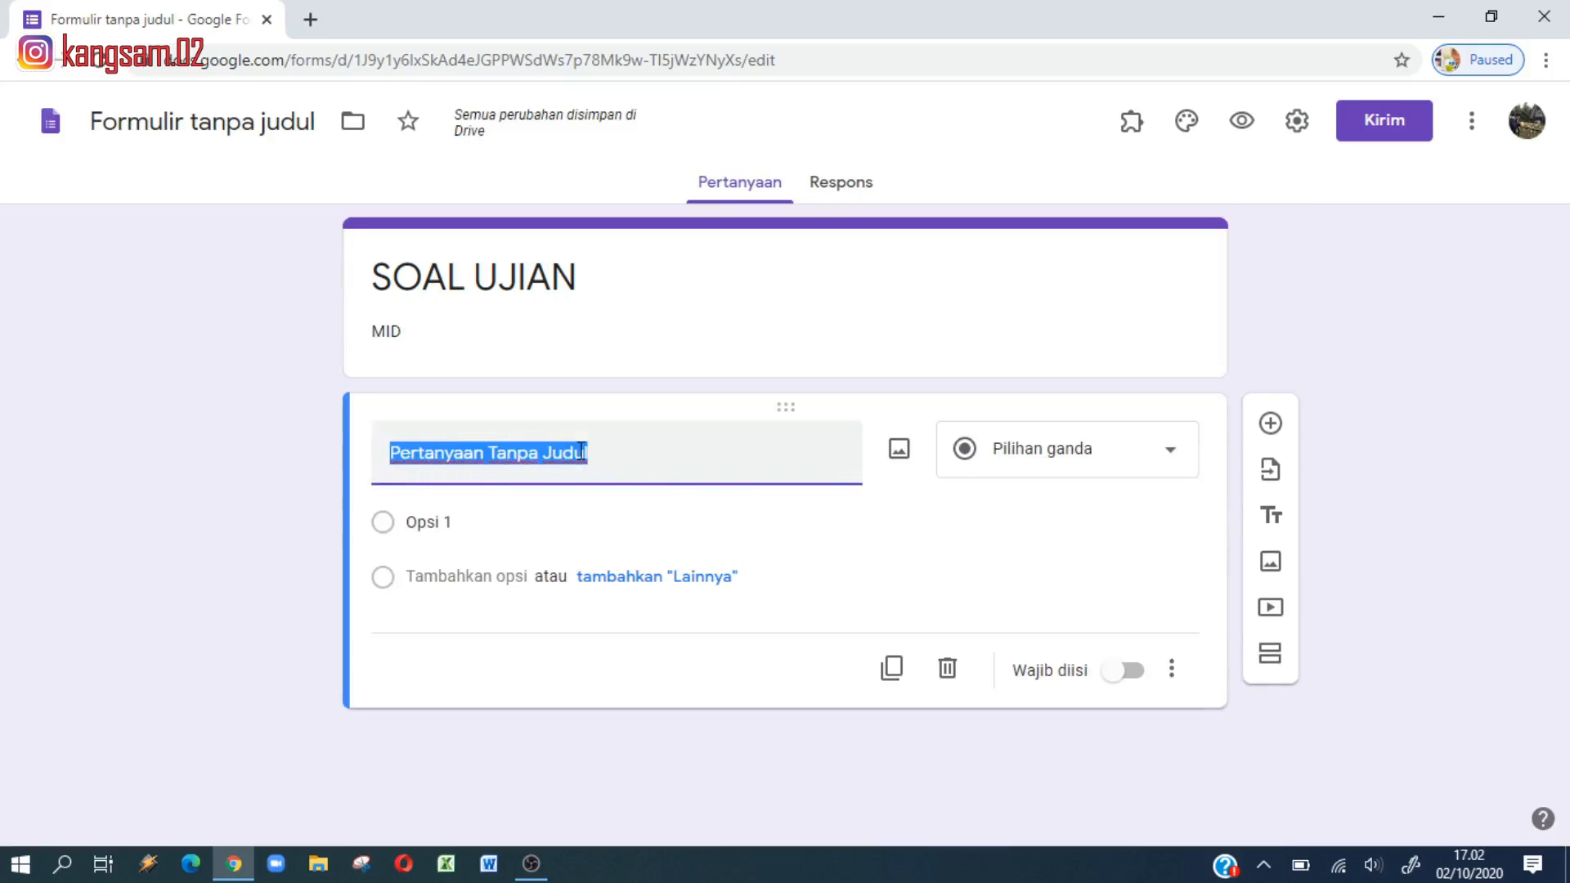
type("NAMA ")
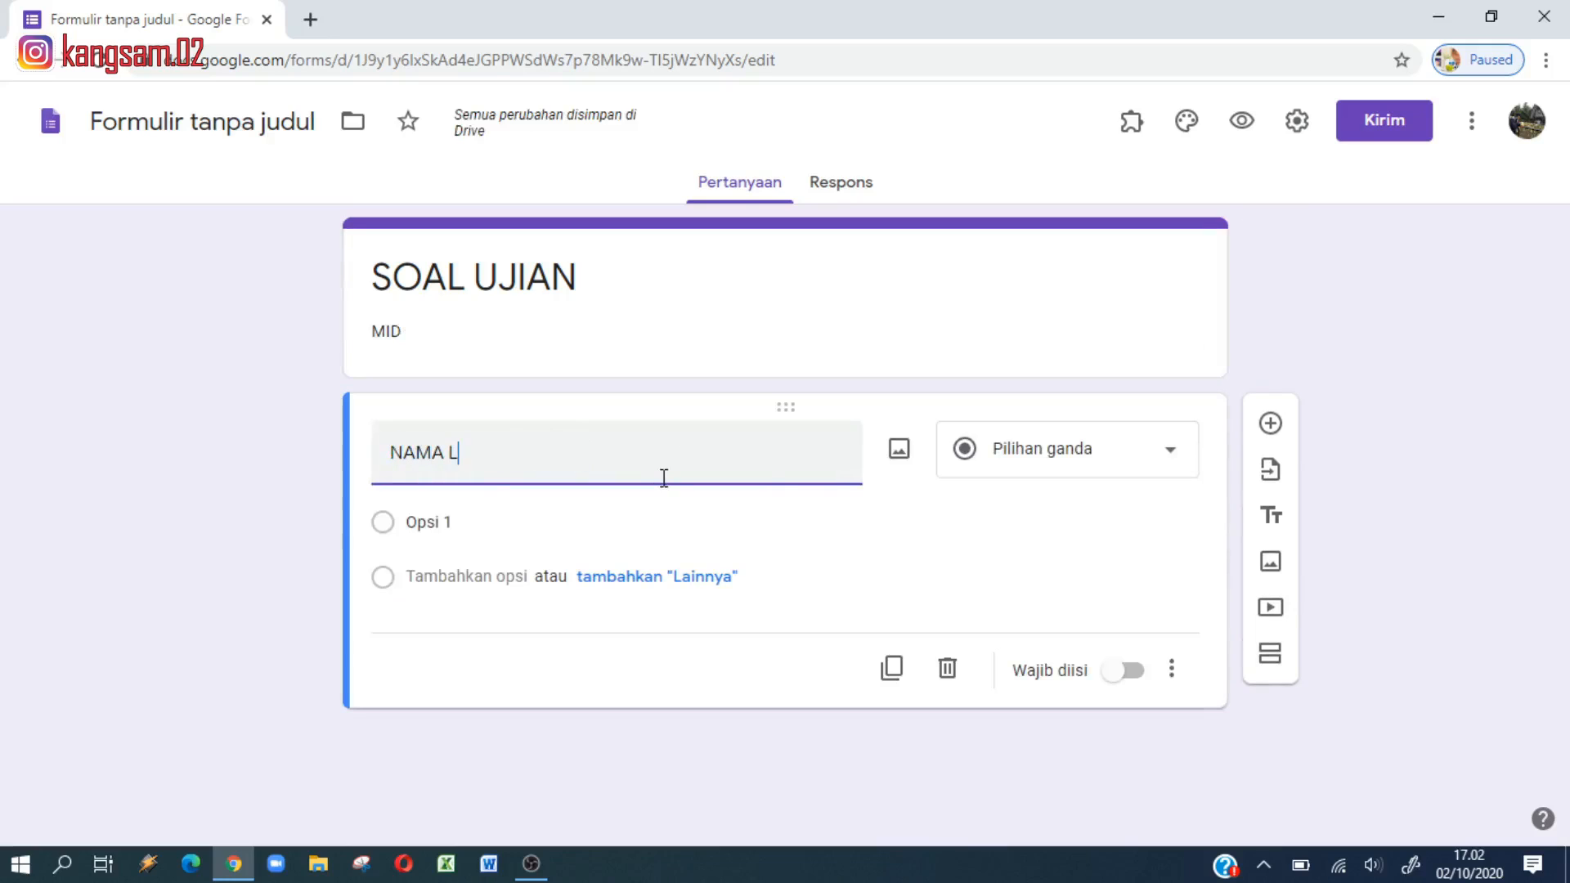
type("LENGKAP")
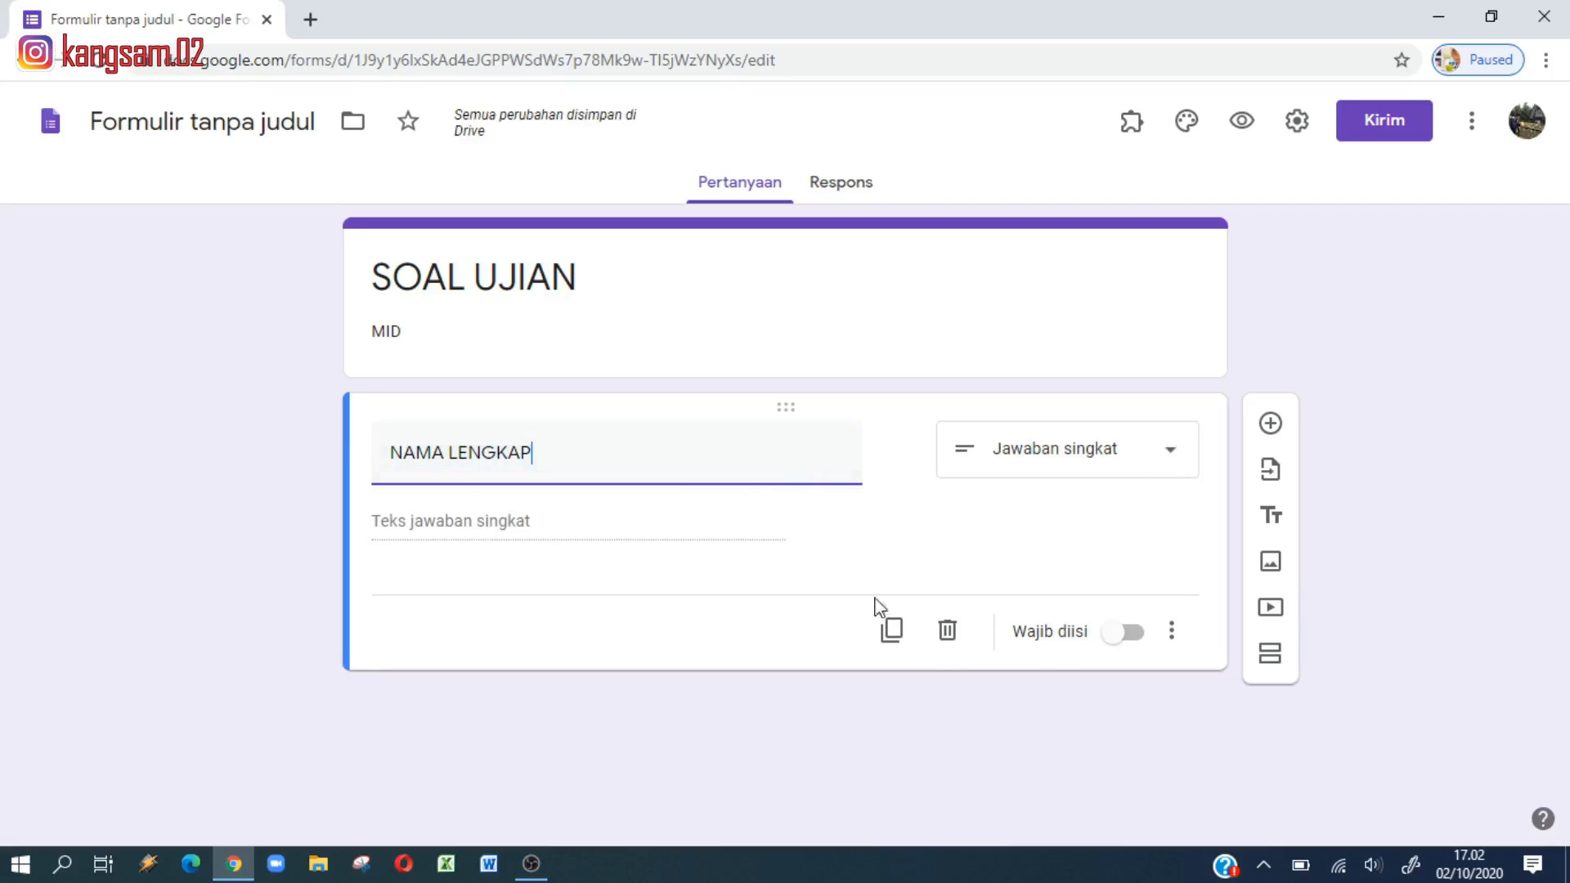
left_click(1124, 632)
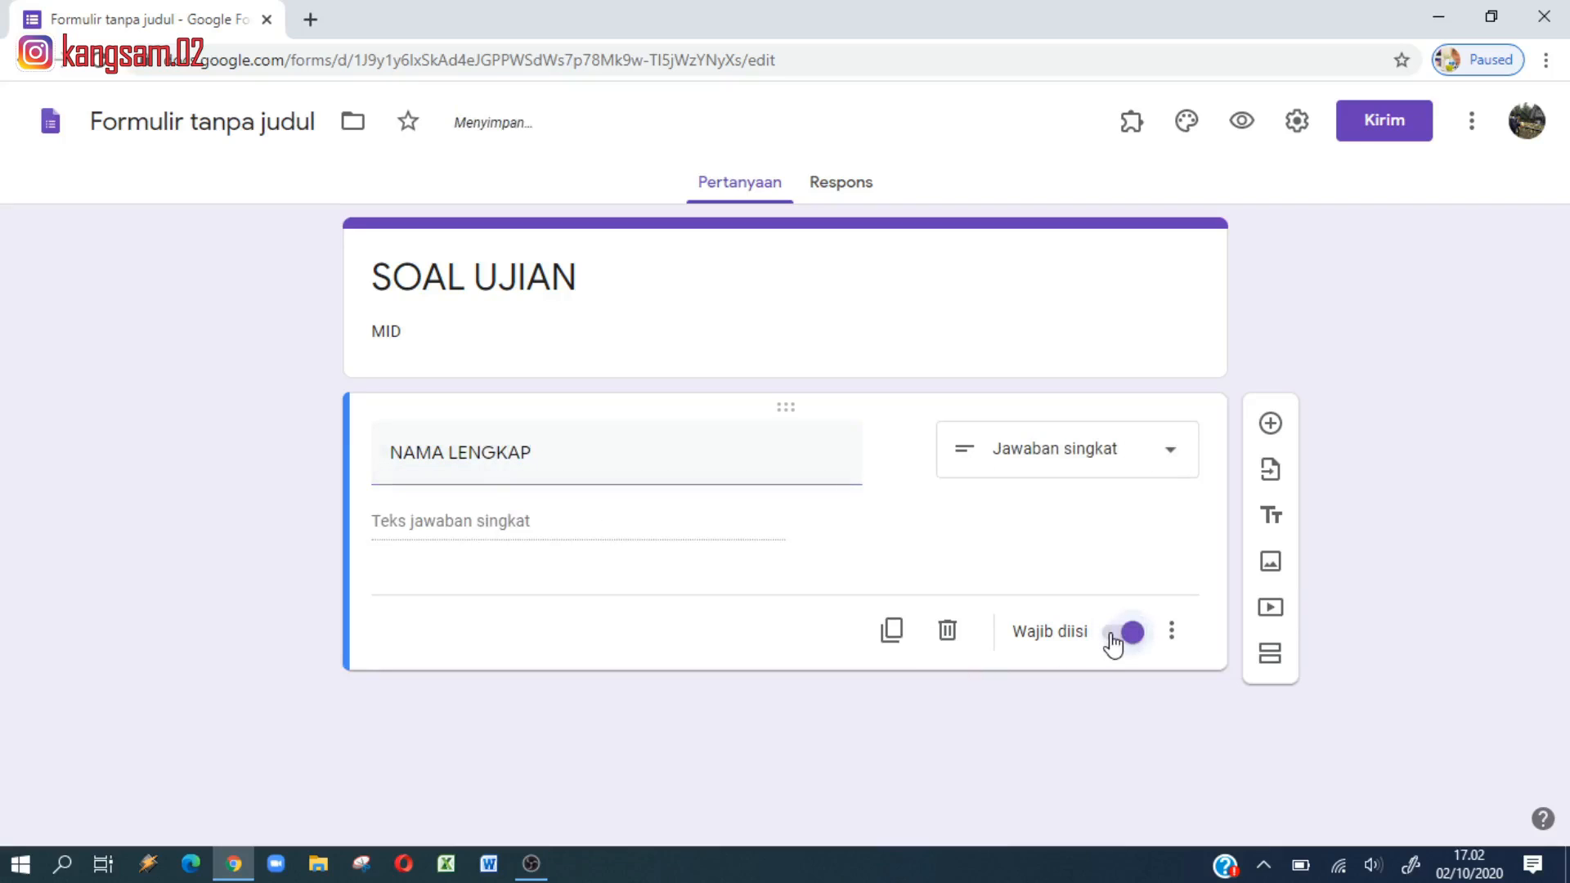
Step: Add a required multiple-choice question "KELAS" with the options "X MIPA 1", "X MIPA 2" and "X MIPA 3"
left_click(1270, 424)
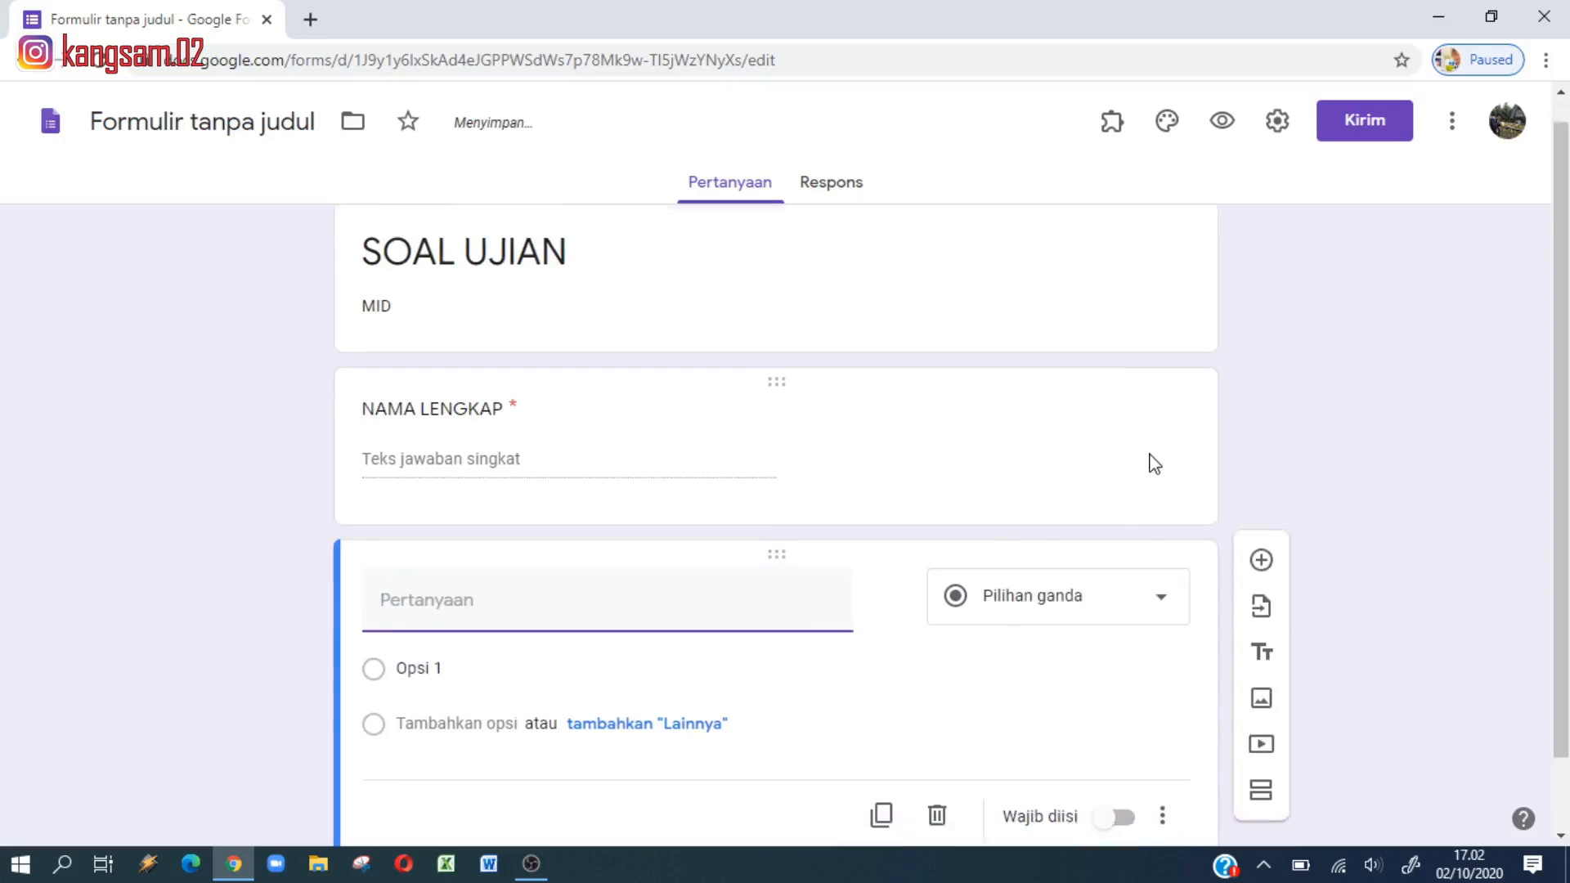
type("KELAS")
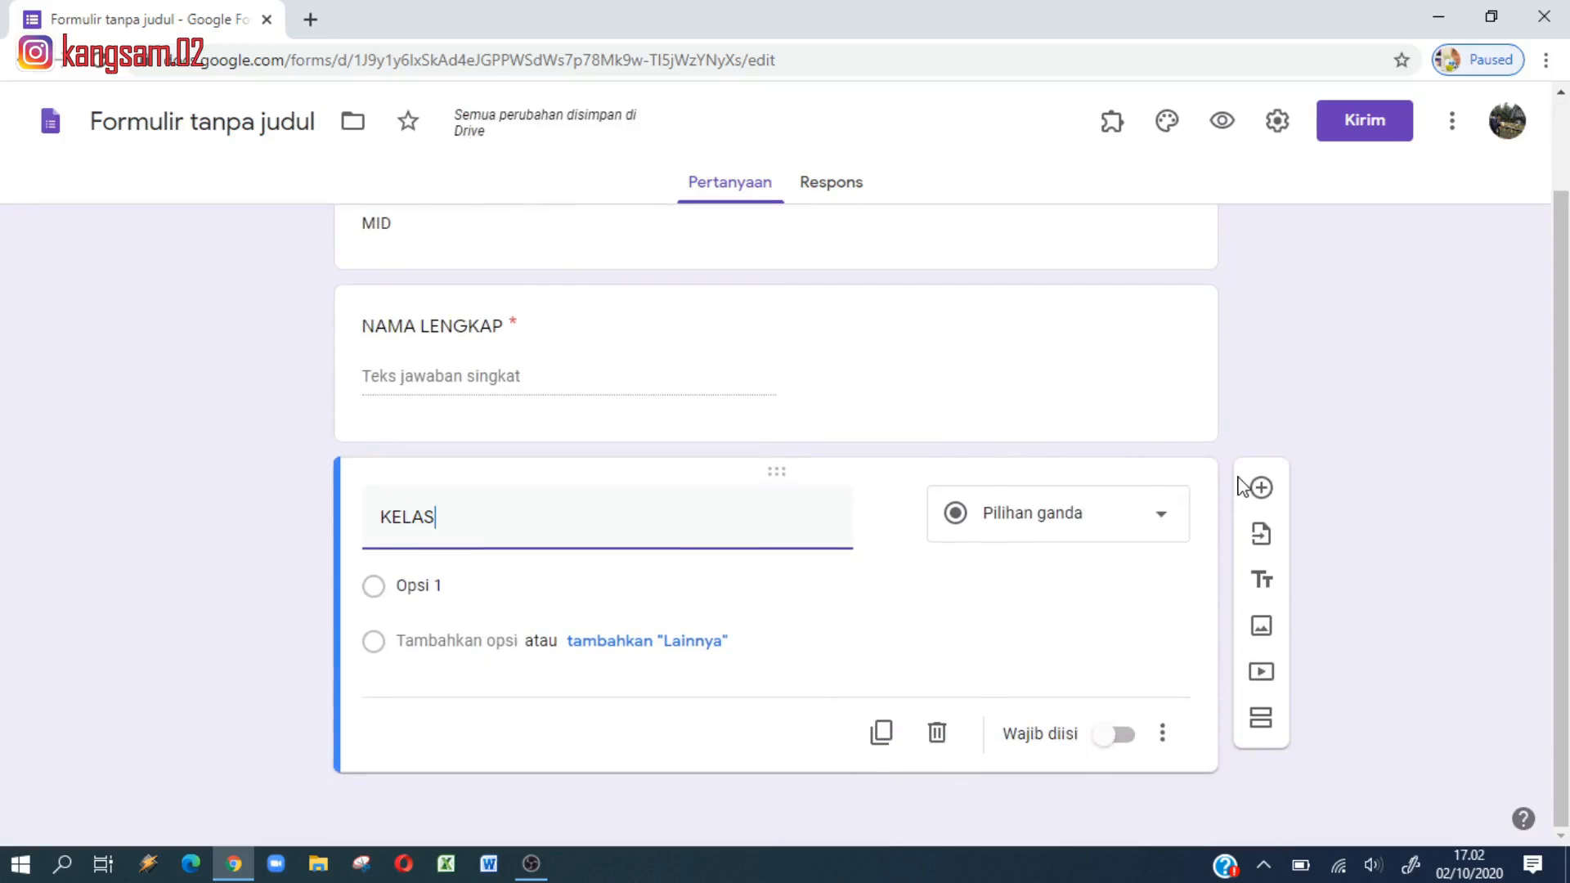
left_click(483, 595)
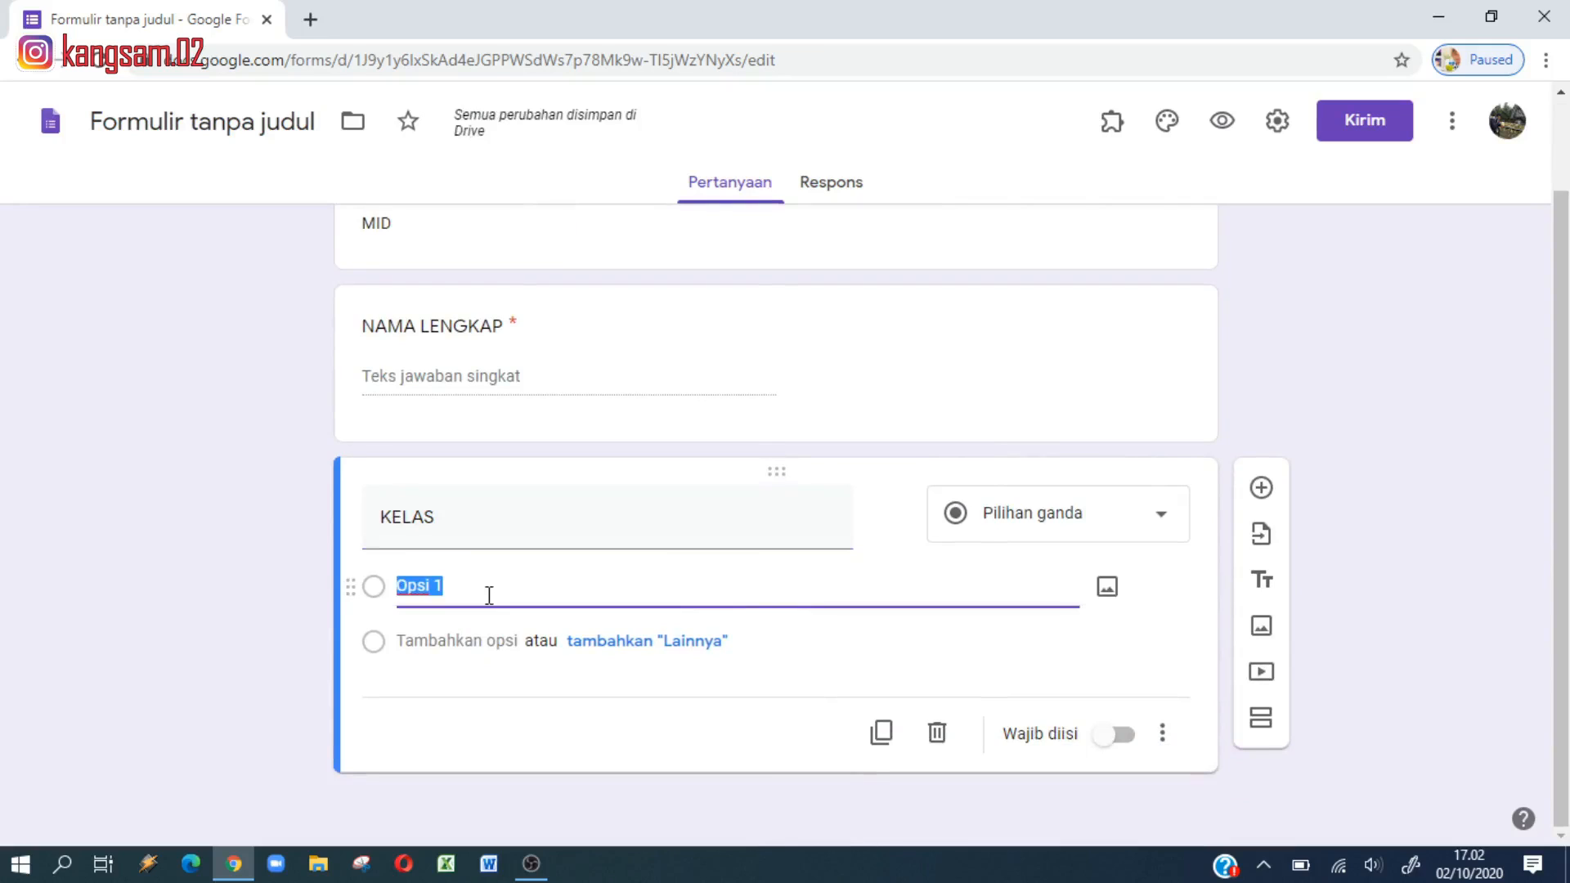
type("X MIPA")
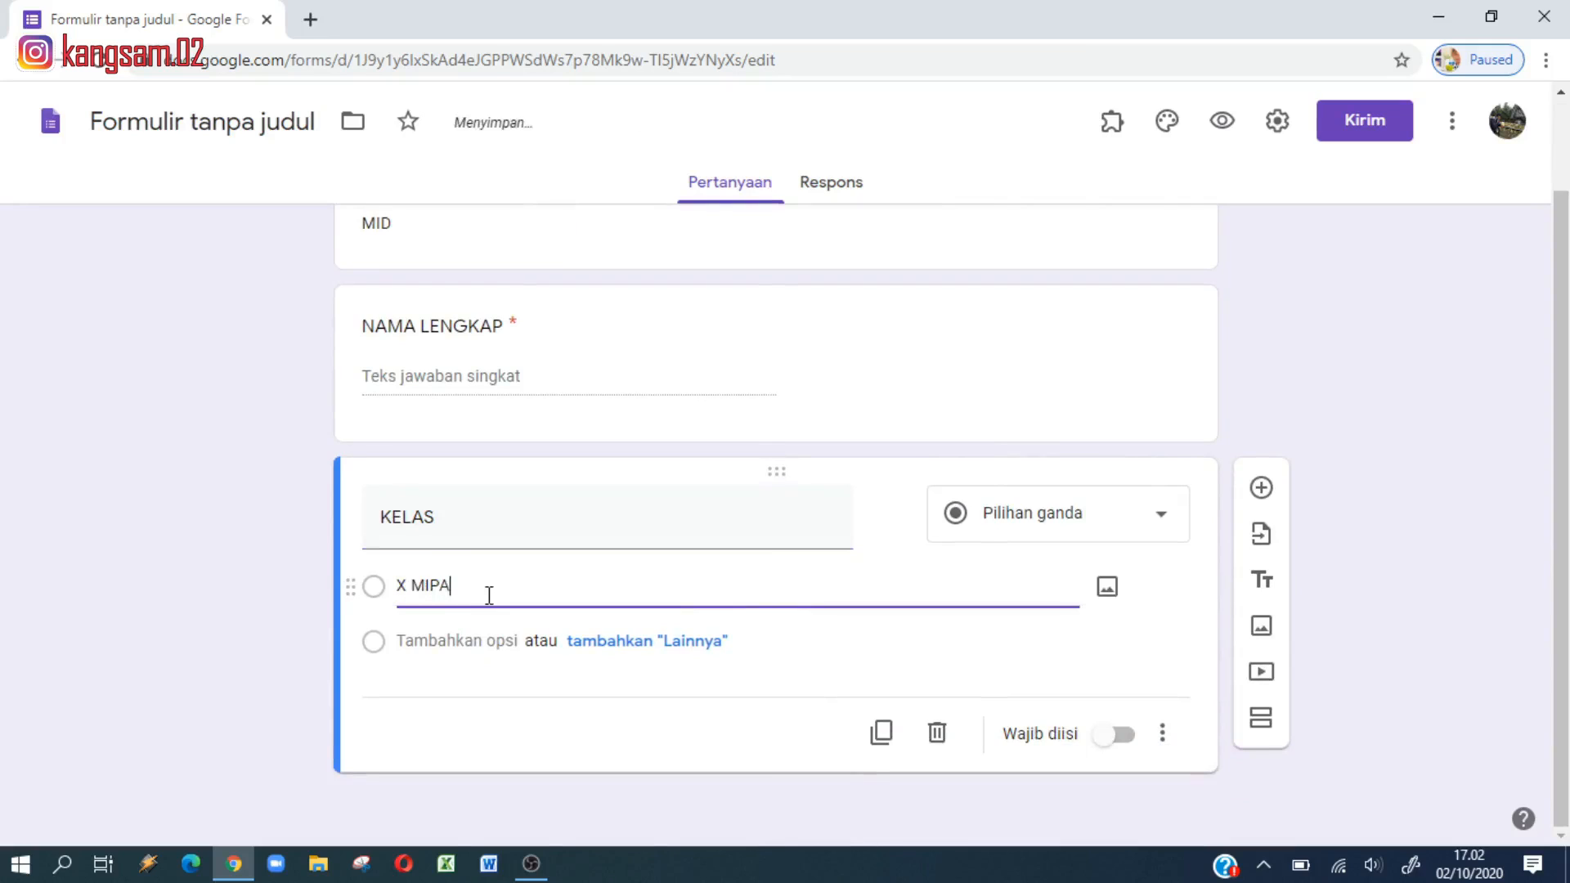
left_click(448, 641)
type("X ")
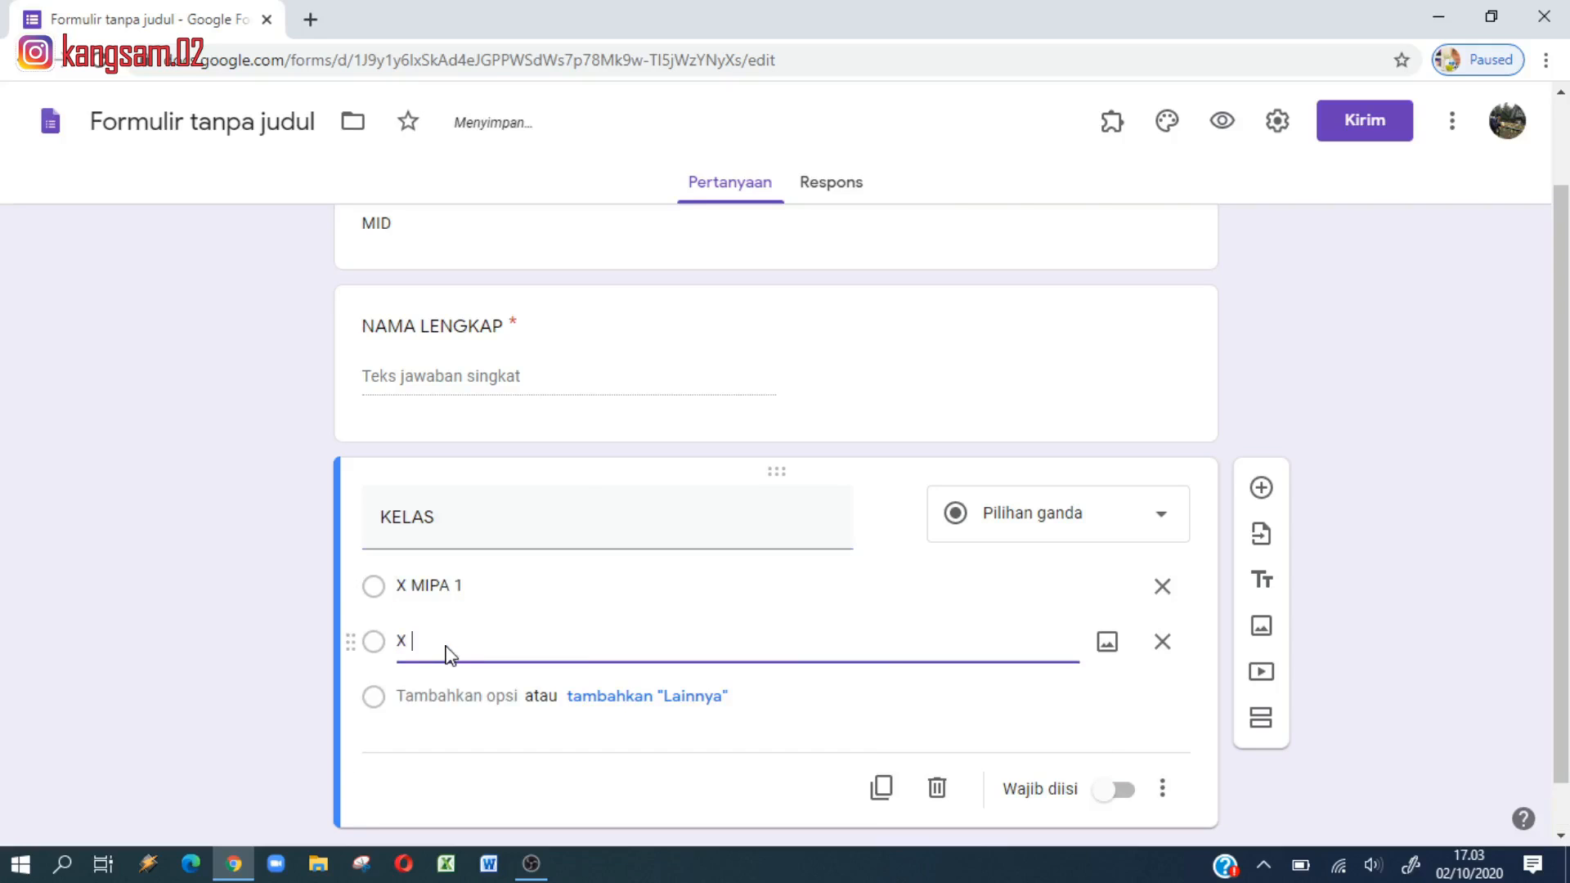
type("MIPA 2")
left_click(468, 696)
type("X")
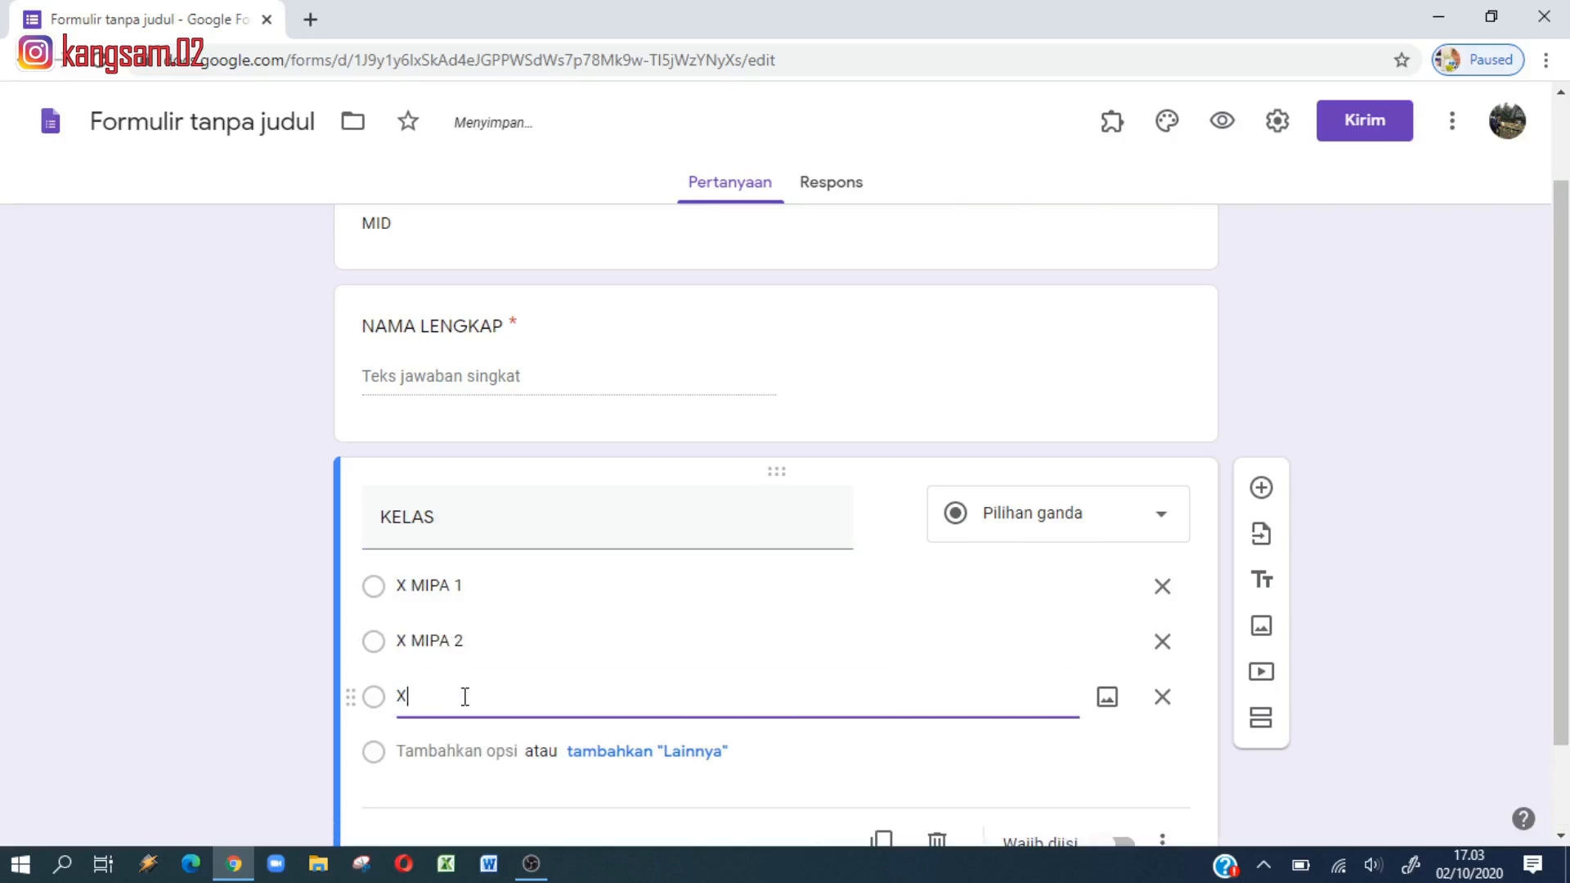
type(" MIPA 3")
scroll(600, 526, "down", 1)
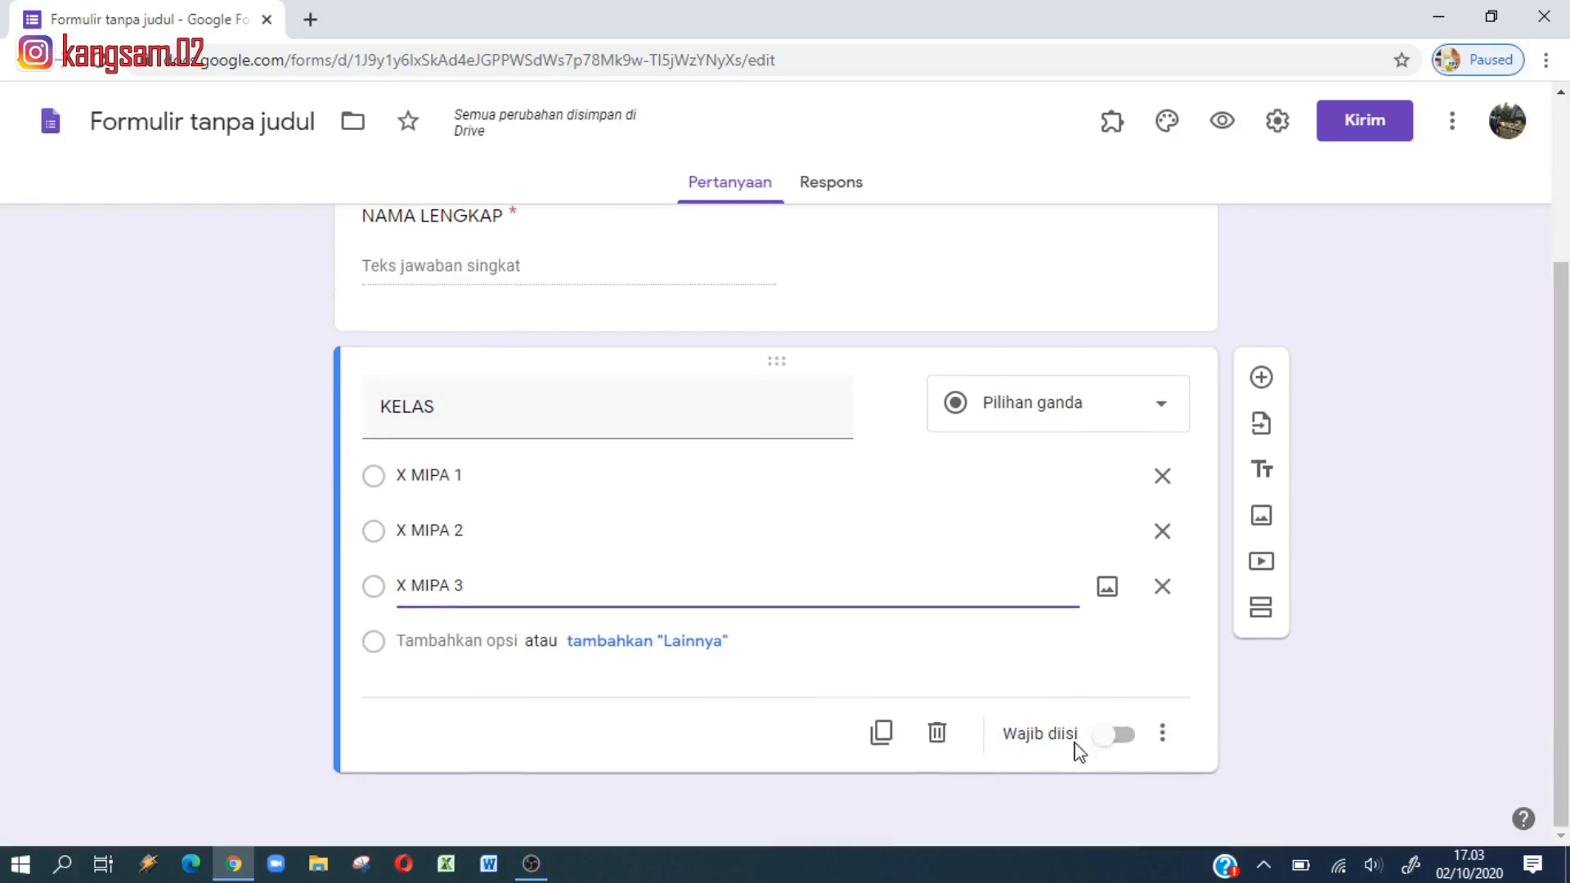
left_click(1106, 740)
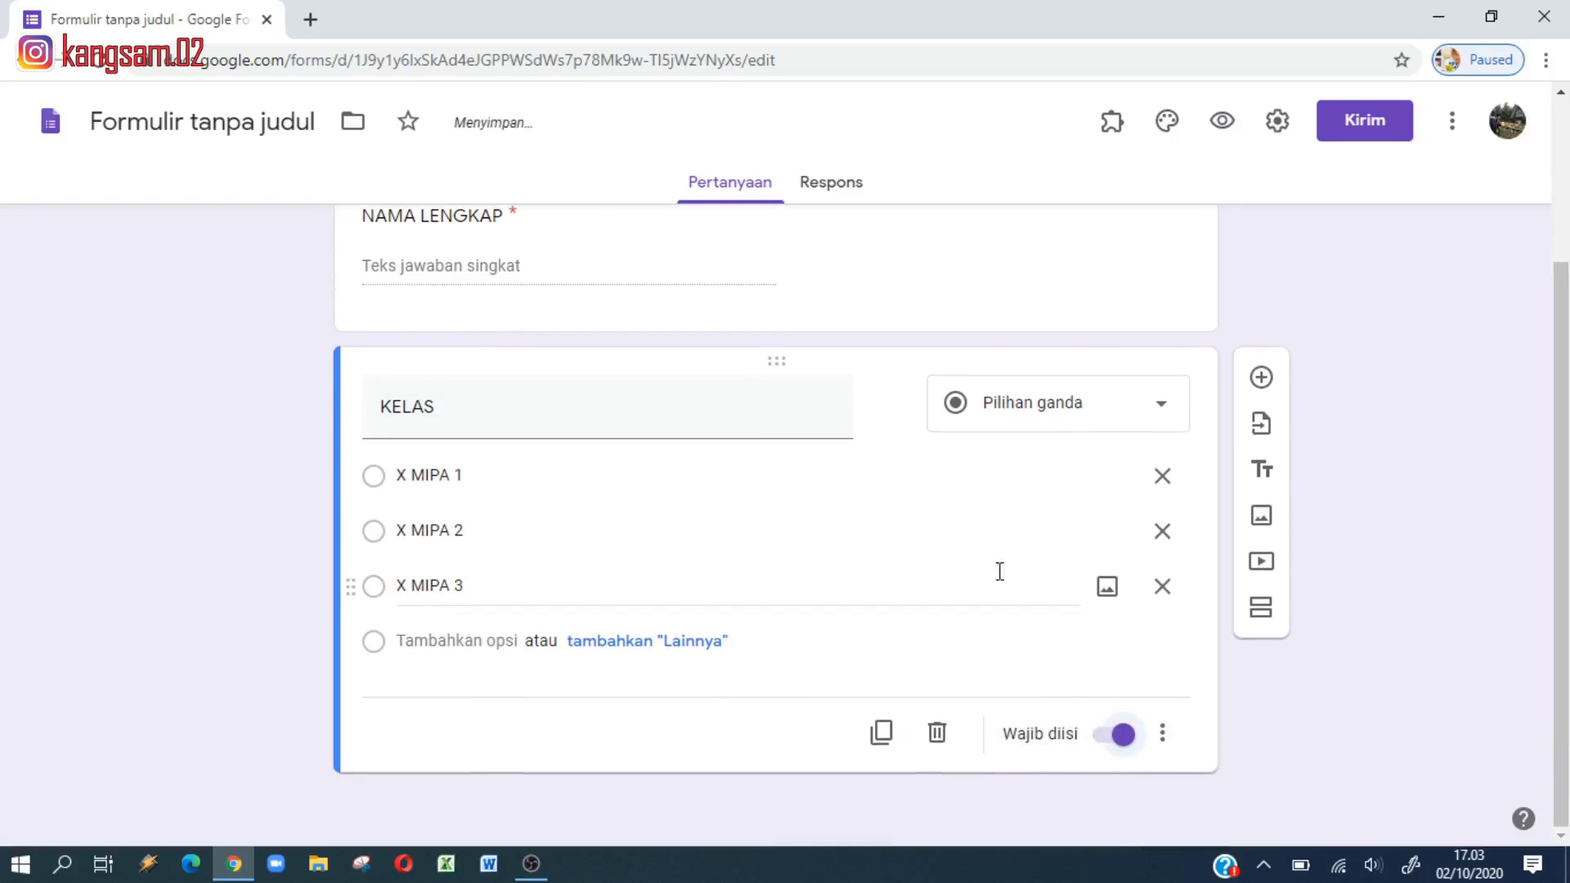
Step: Review the form's header and its name and class questions
scroll(816, 530, "up", 1)
scroll(814, 535, "down", 1)
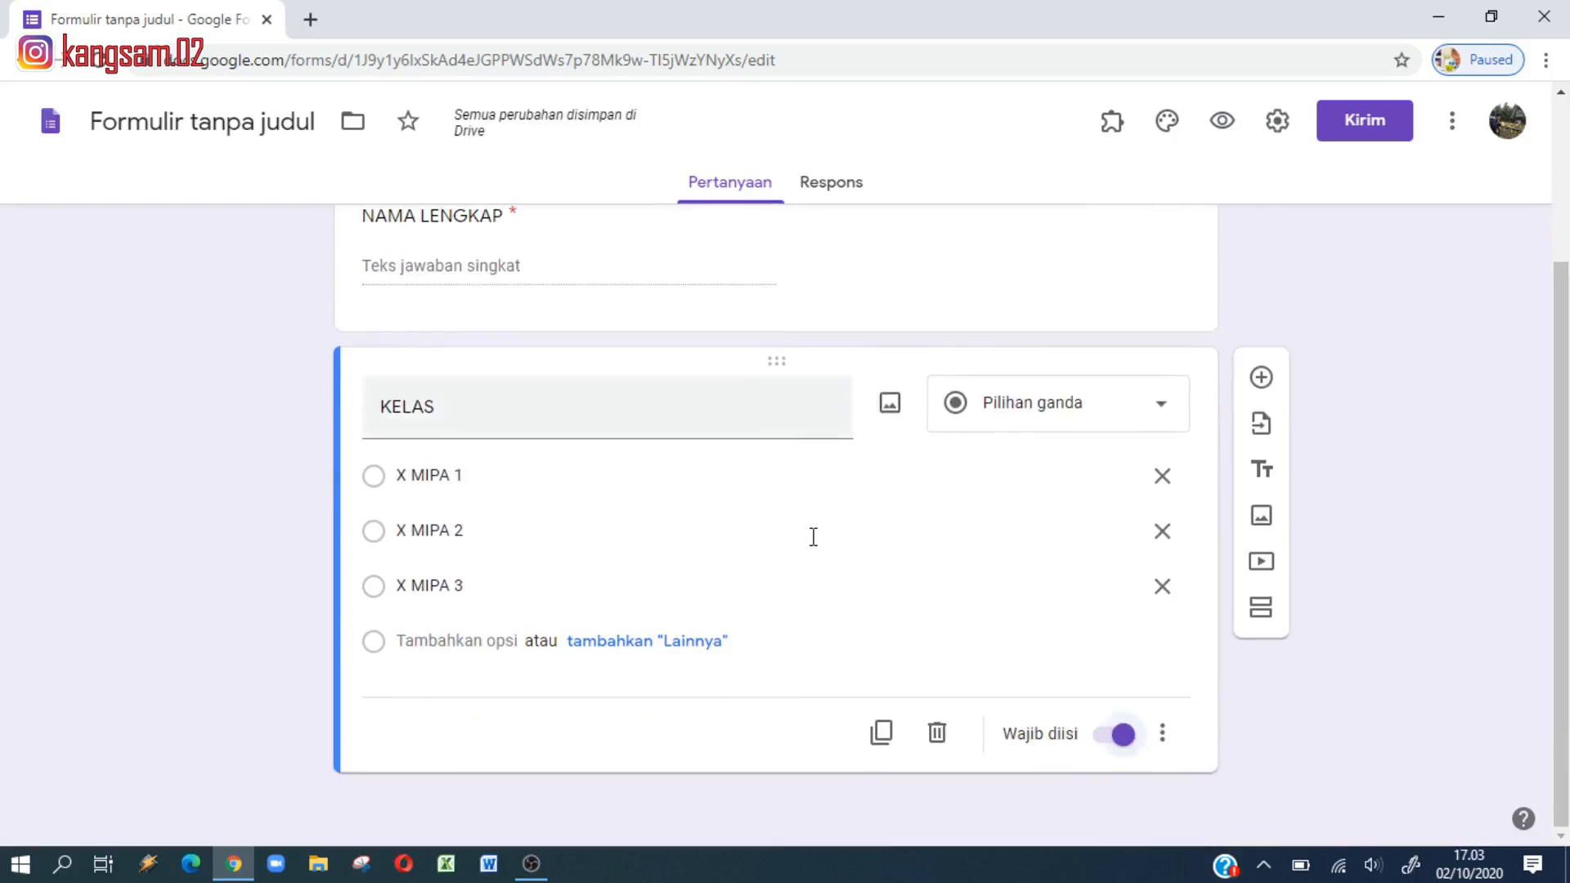
scroll(814, 536, "up", 2)
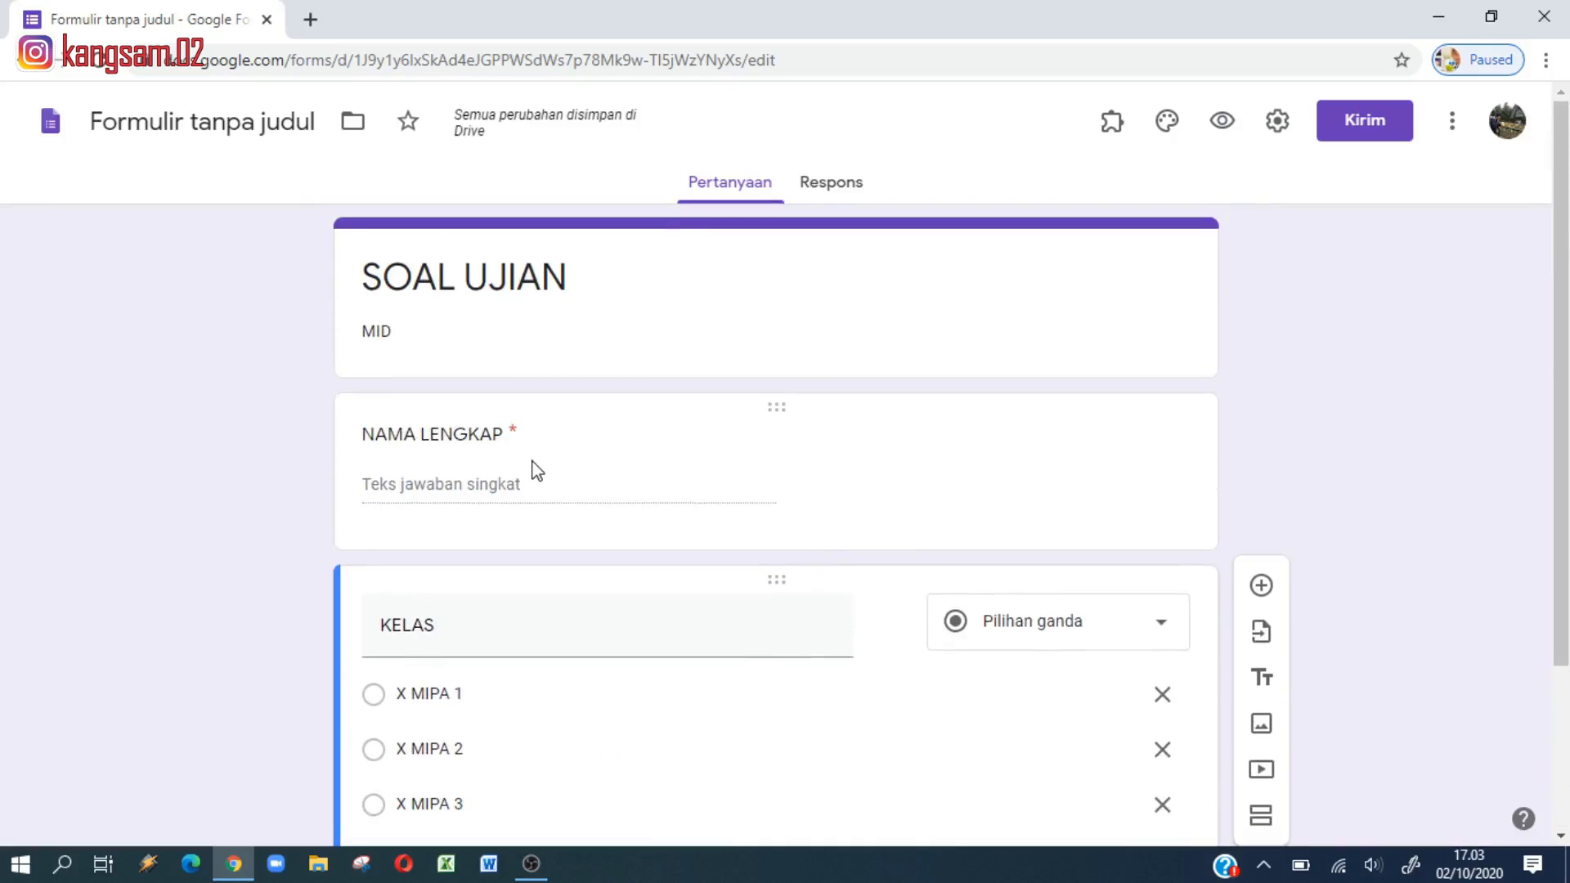
scroll(515, 573, "down", 1)
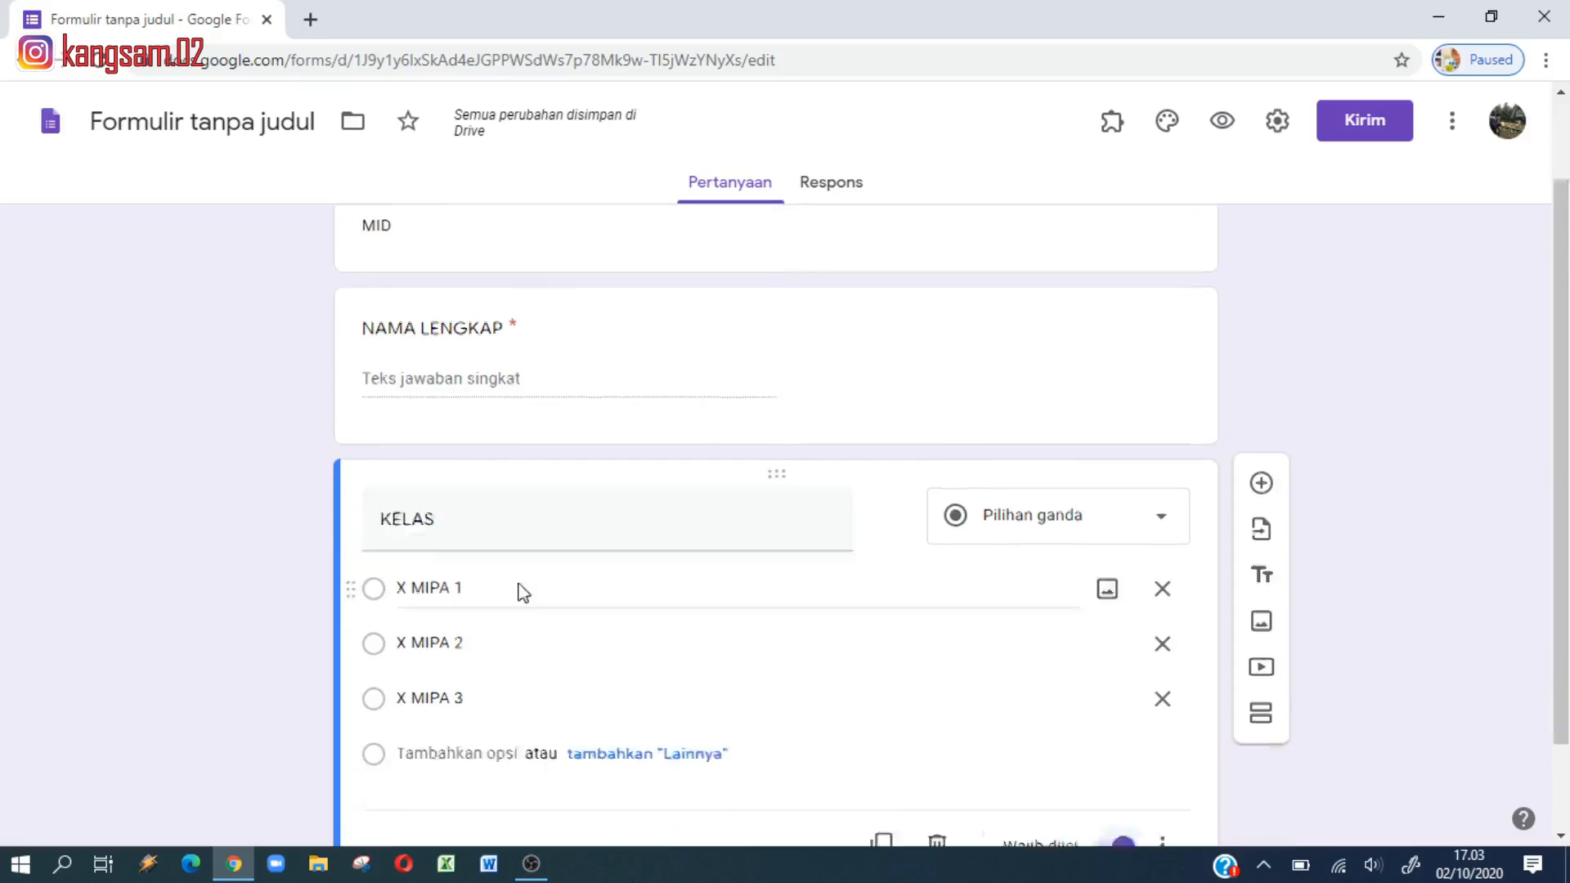
scroll(523, 592, "down", 1)
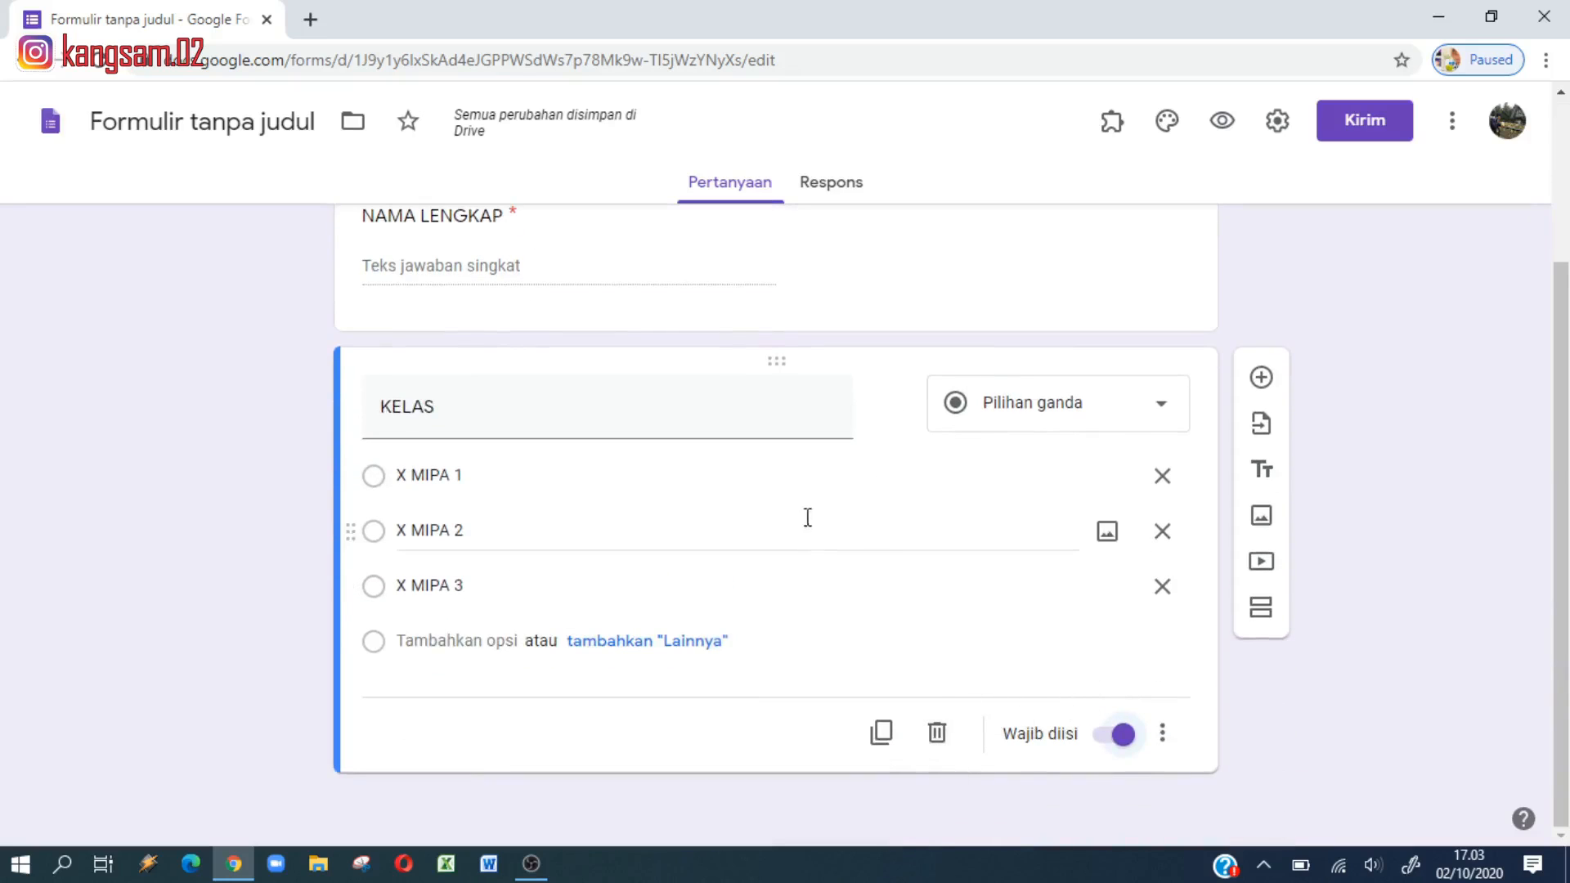
scroll(803, 540, "up", 2)
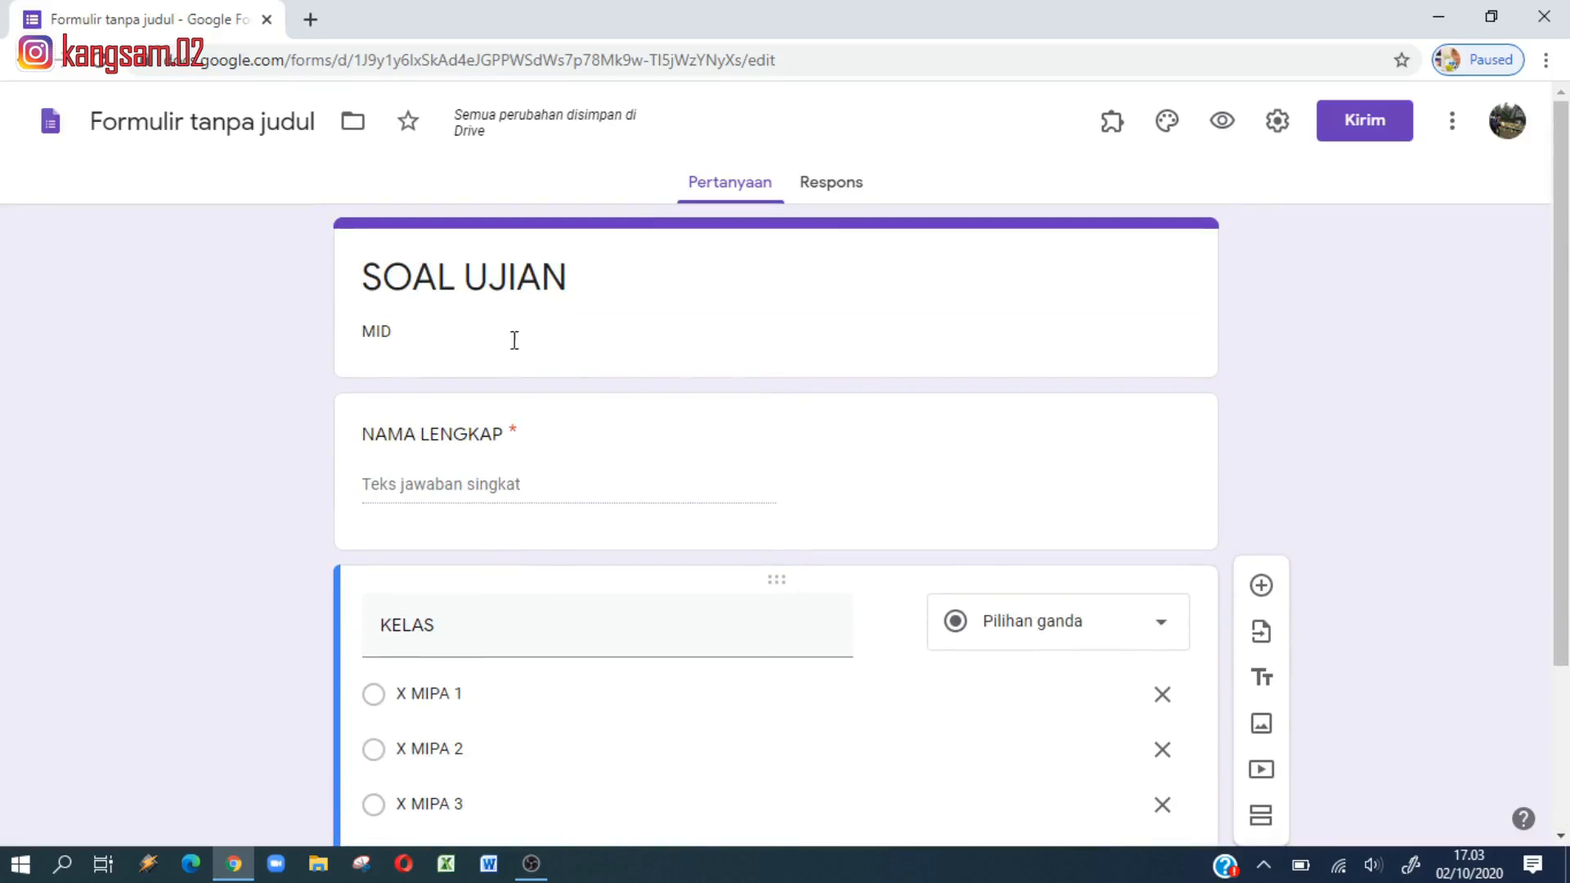
scroll(629, 368, "down", 2)
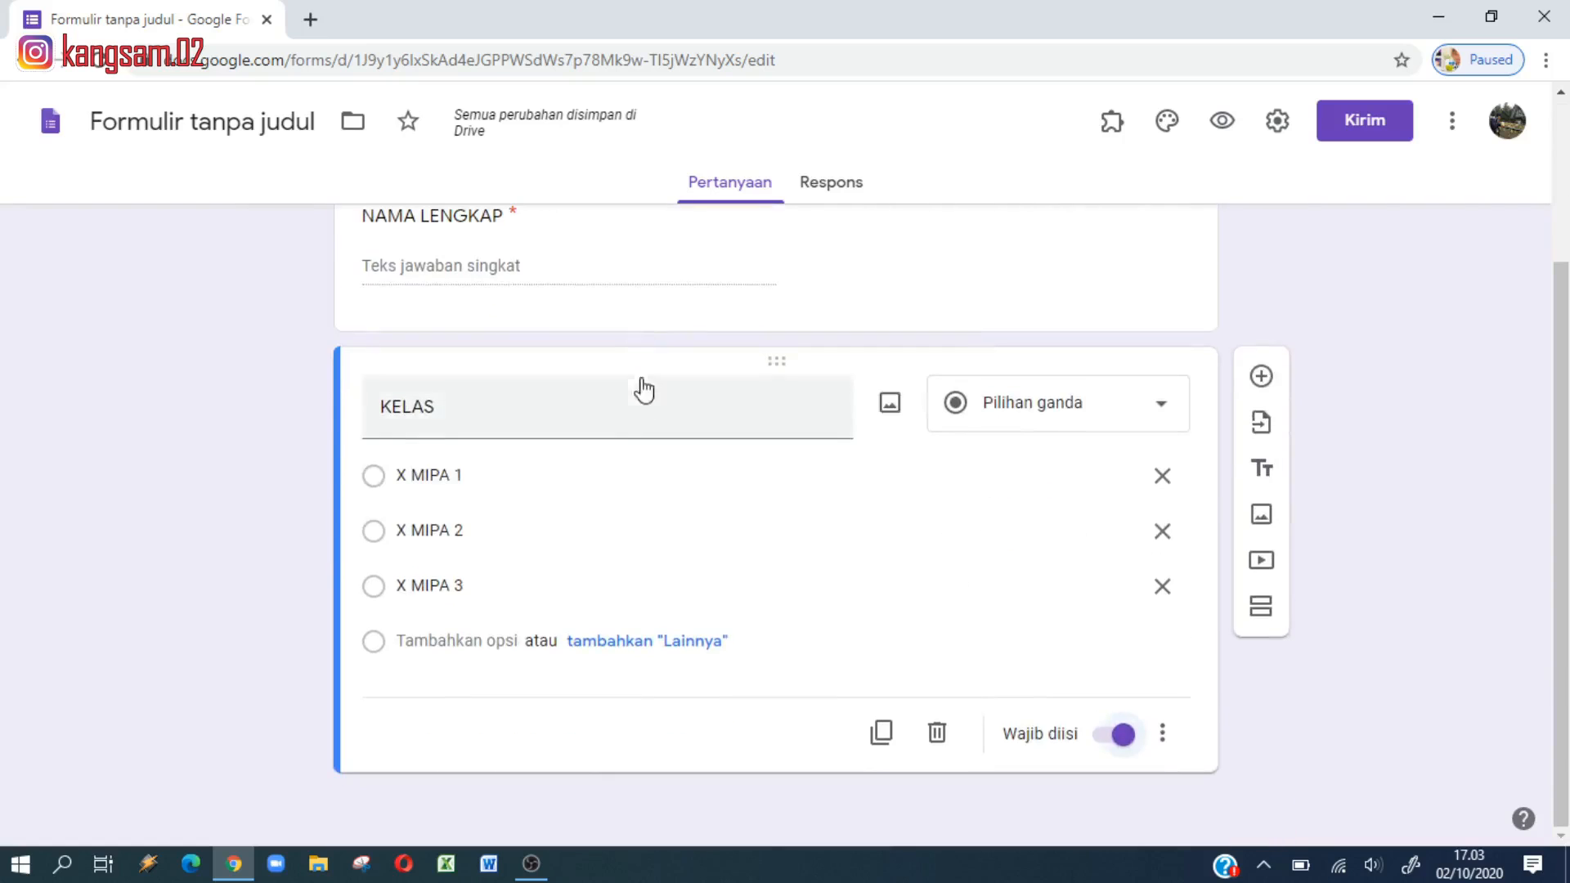
scroll(713, 510, "up", 2)
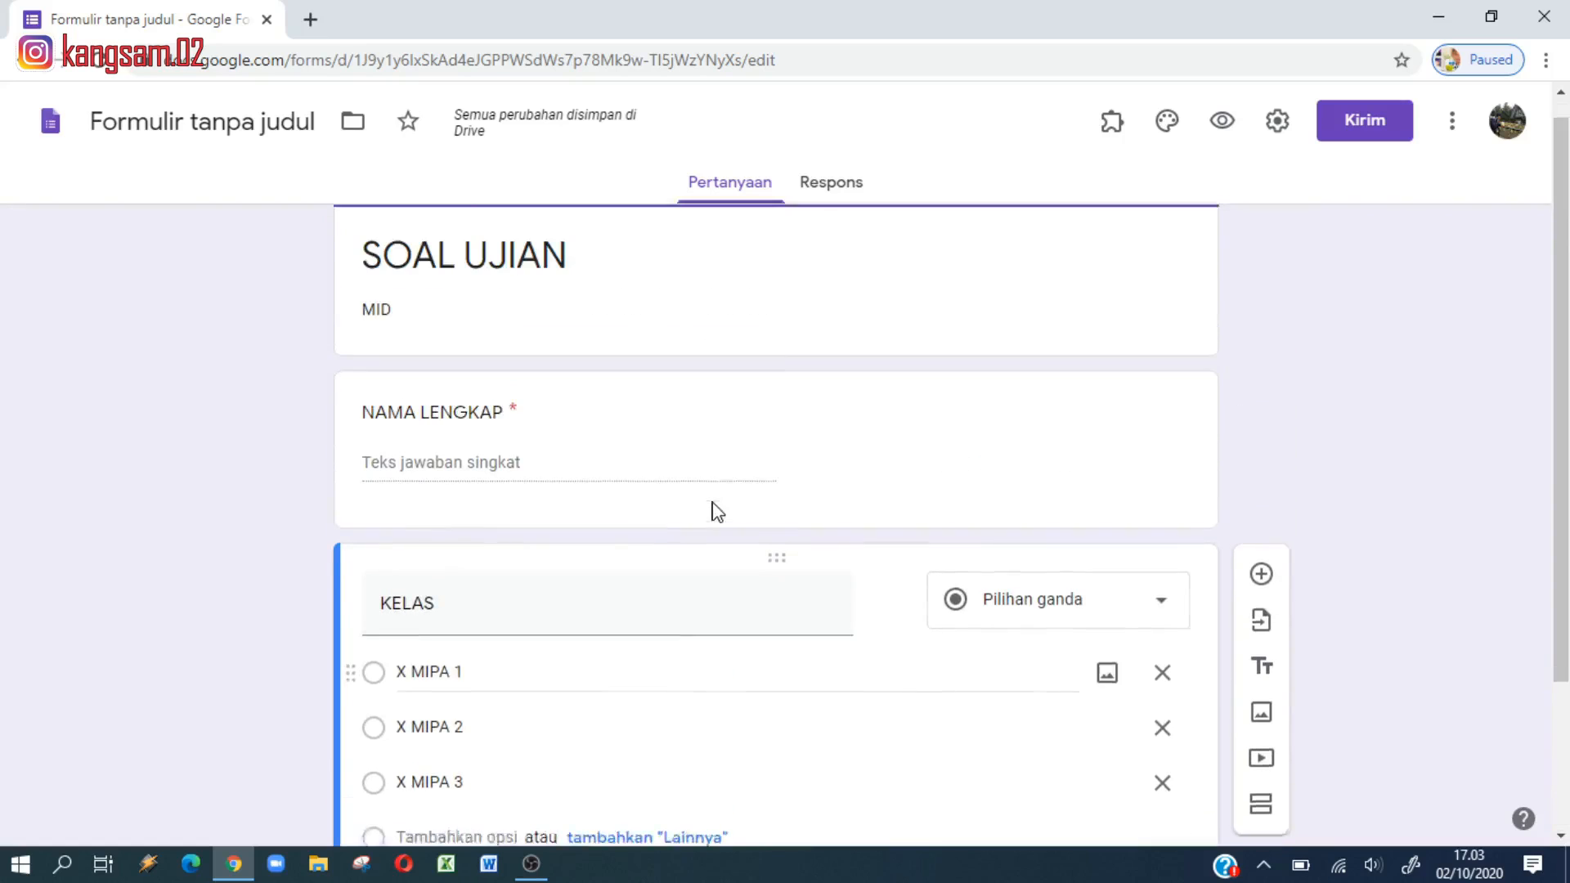
scroll(683, 365, "down", 2)
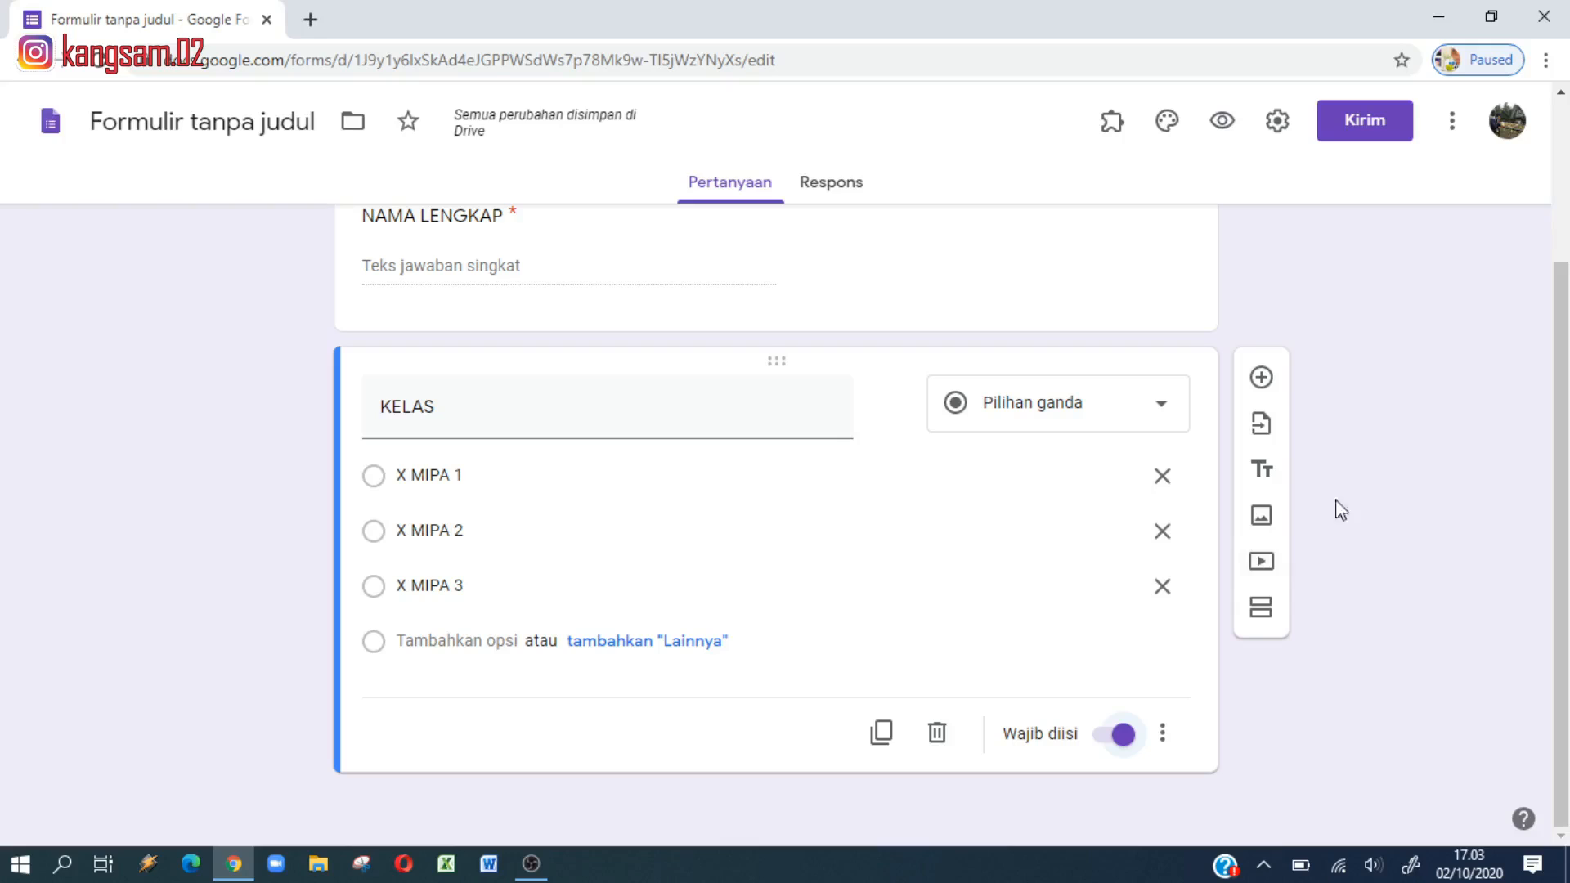
Step: Add a new section after the class question and title it "KERJAKAN SOAL-SOAL BERIKUT DENGAN BENAR"
left_click(1261, 623)
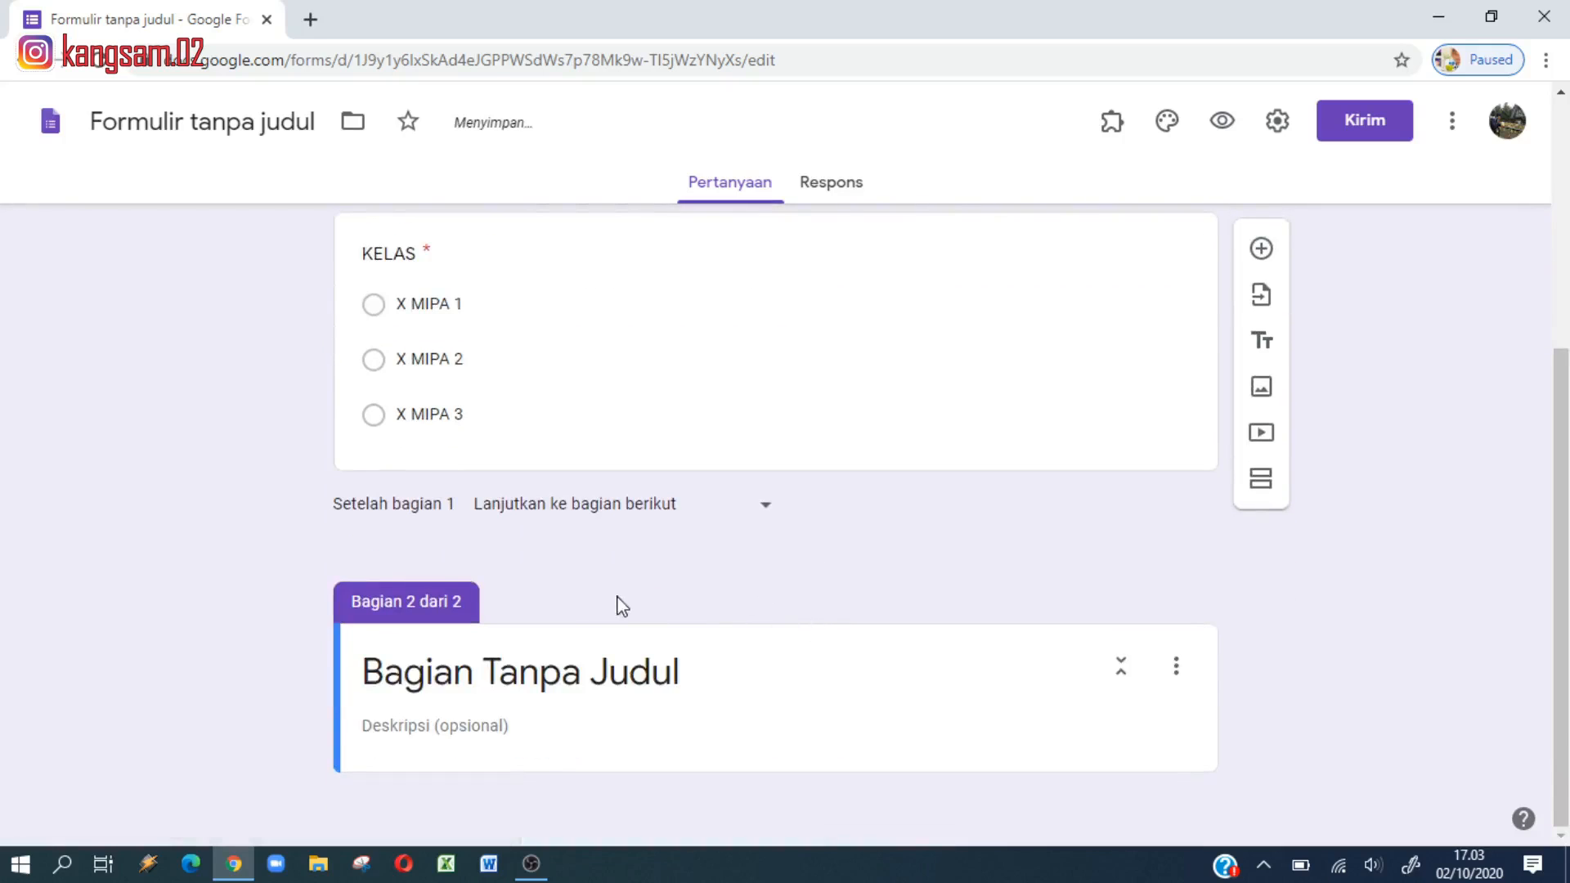
left_click(563, 667)
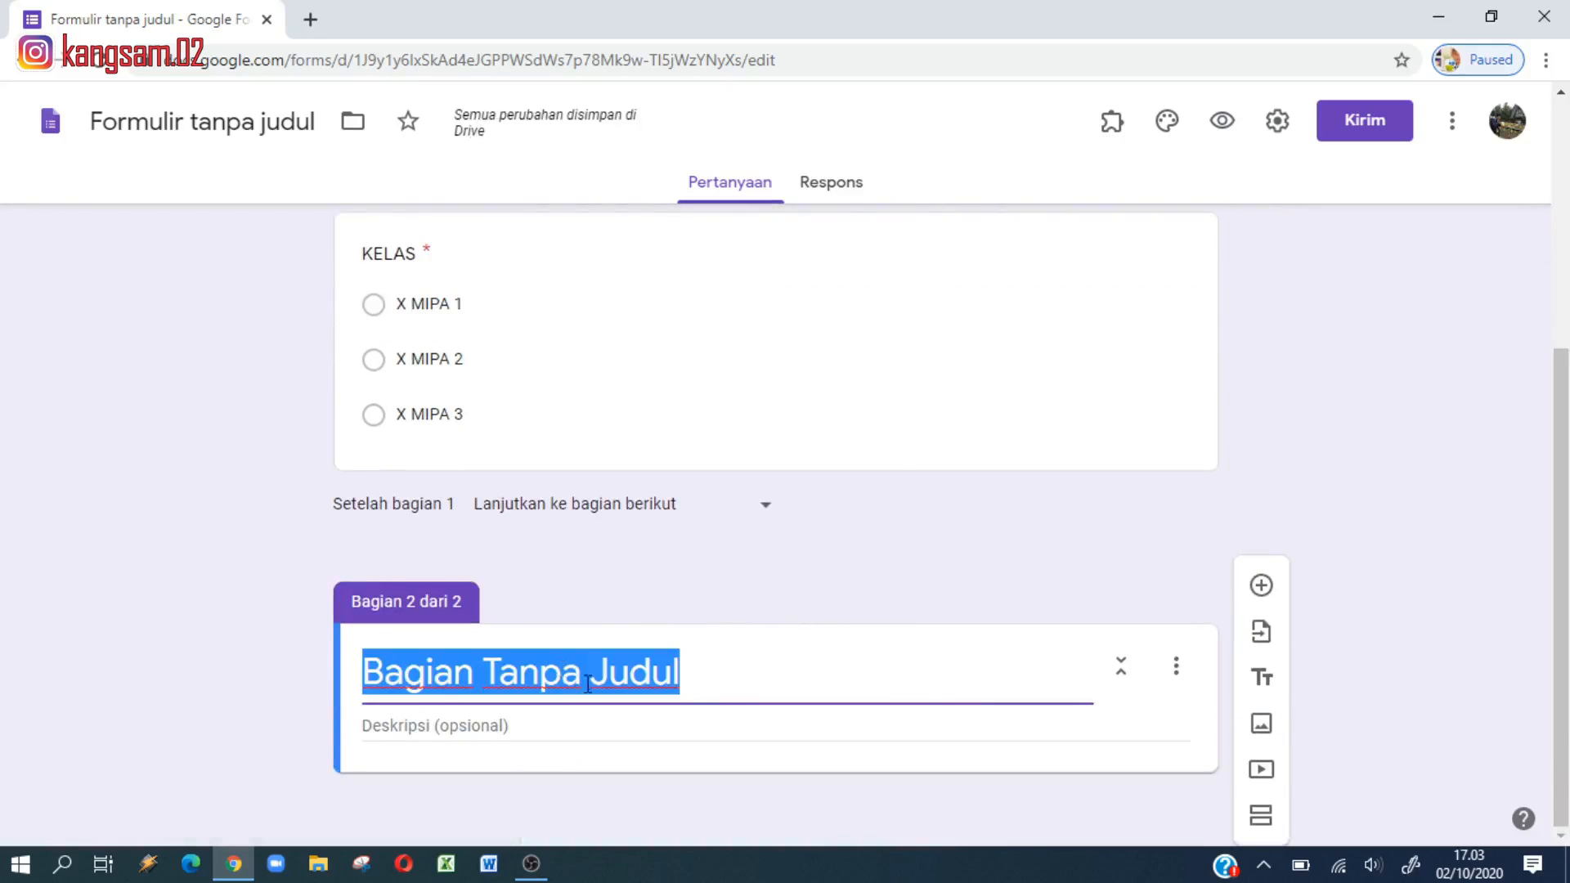
type("K")
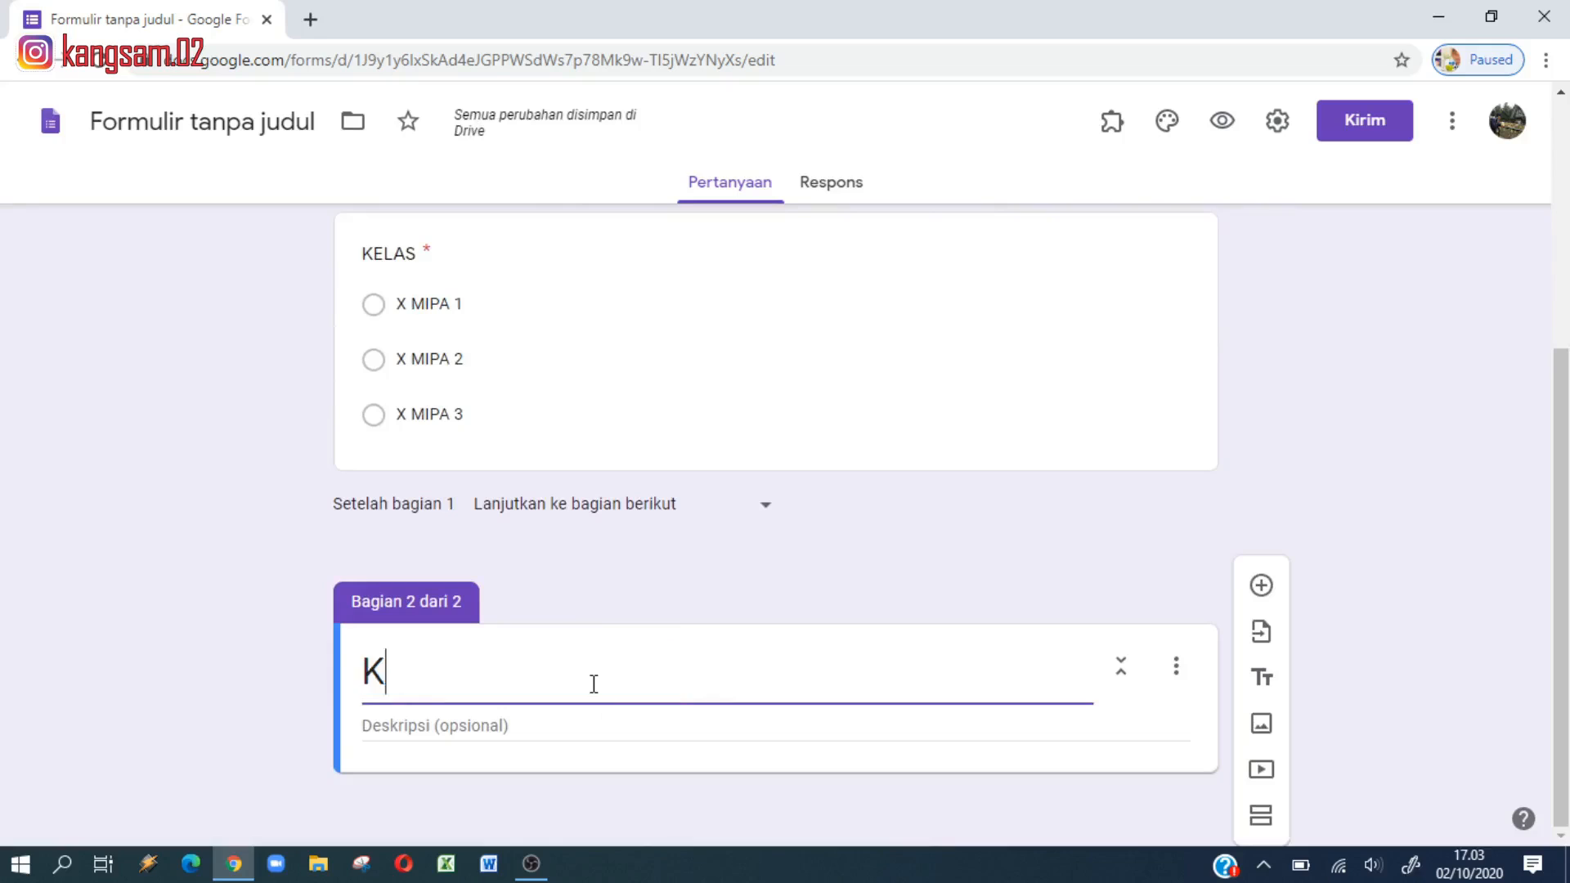
type("ERJAKAN ")
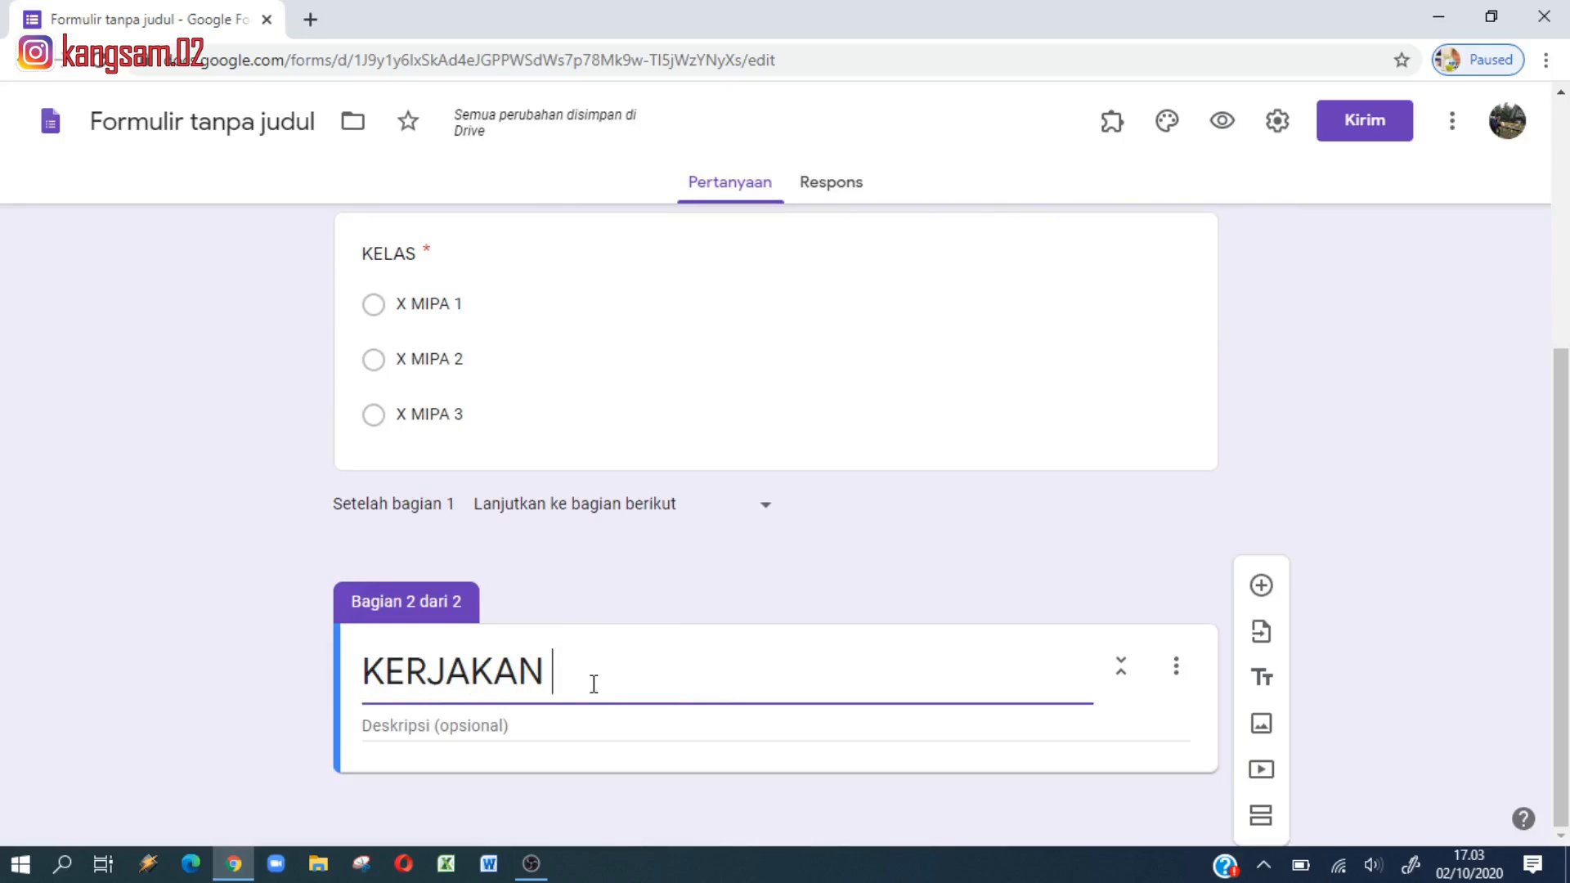
type("SOAL-SOAL")
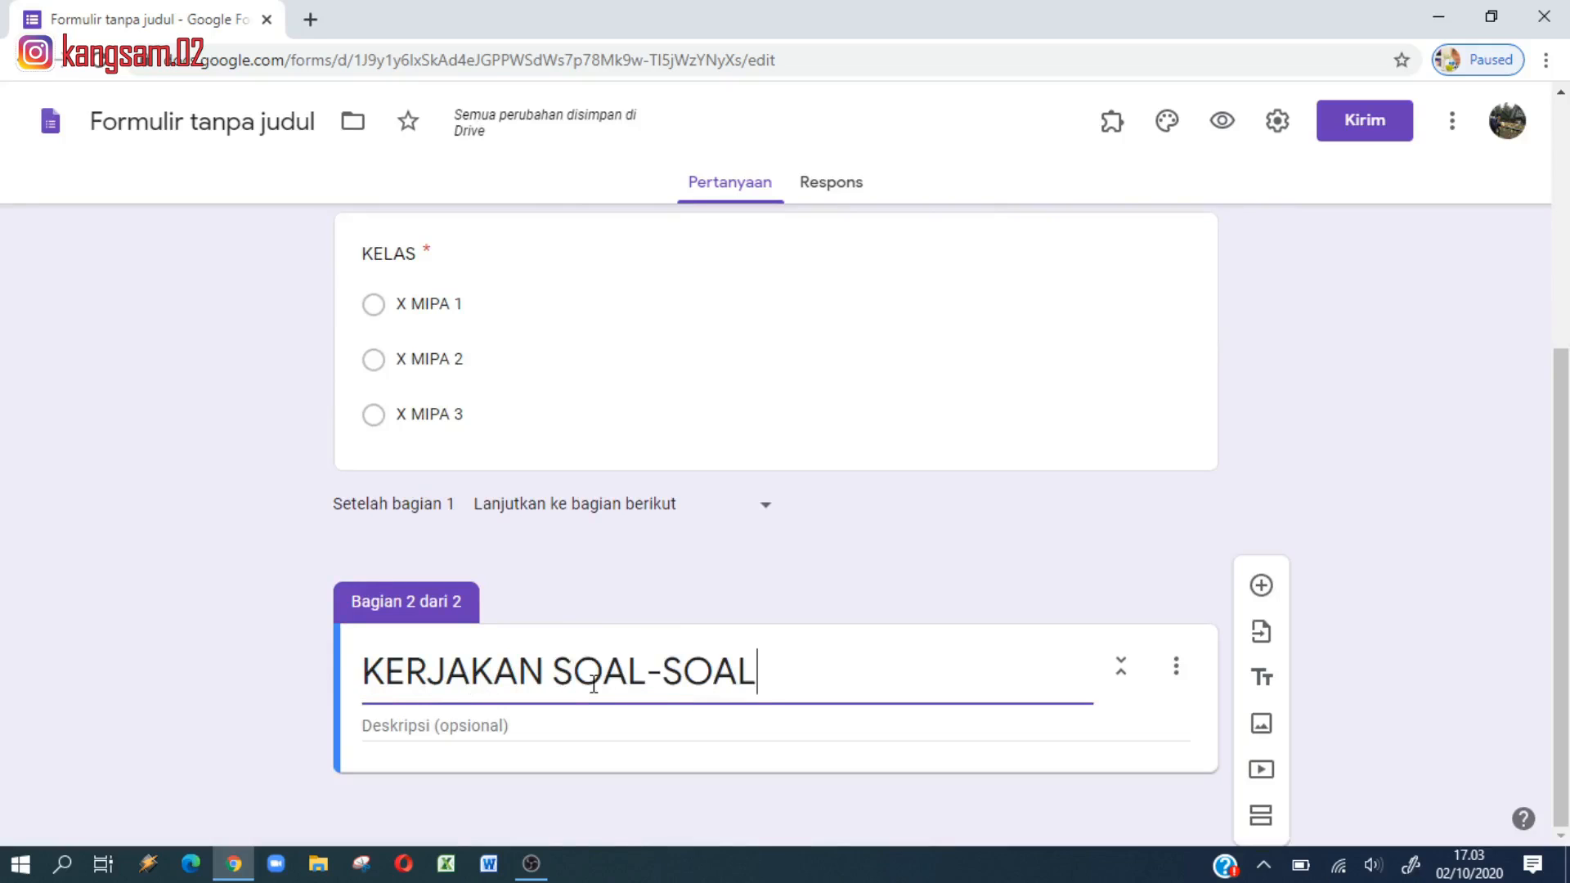
type(" BERIKUT DENGAN ")
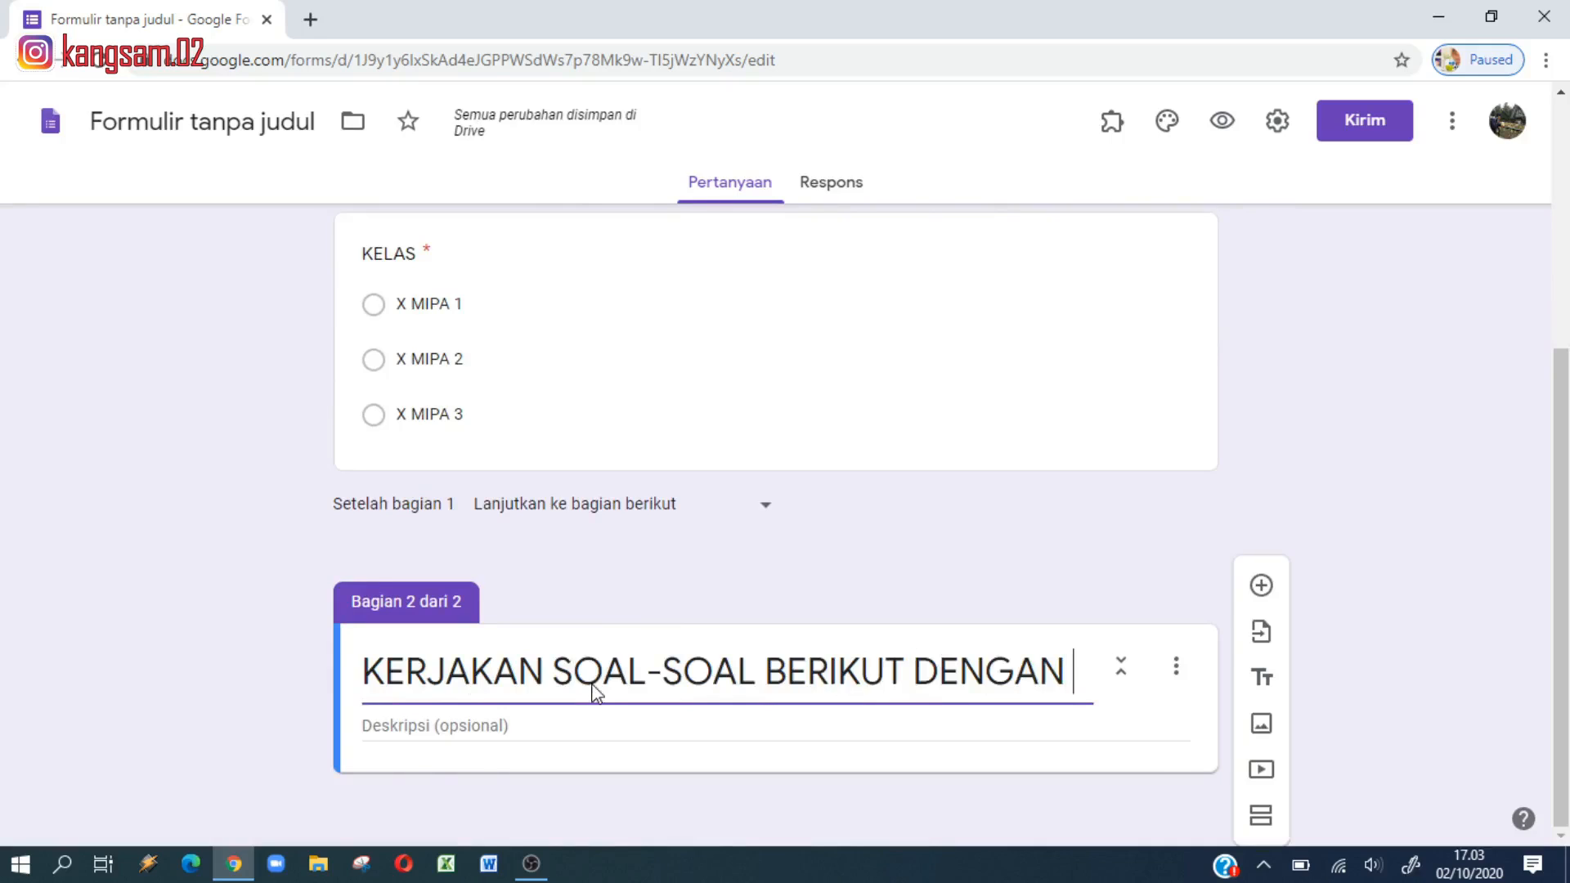
type("BENAR")
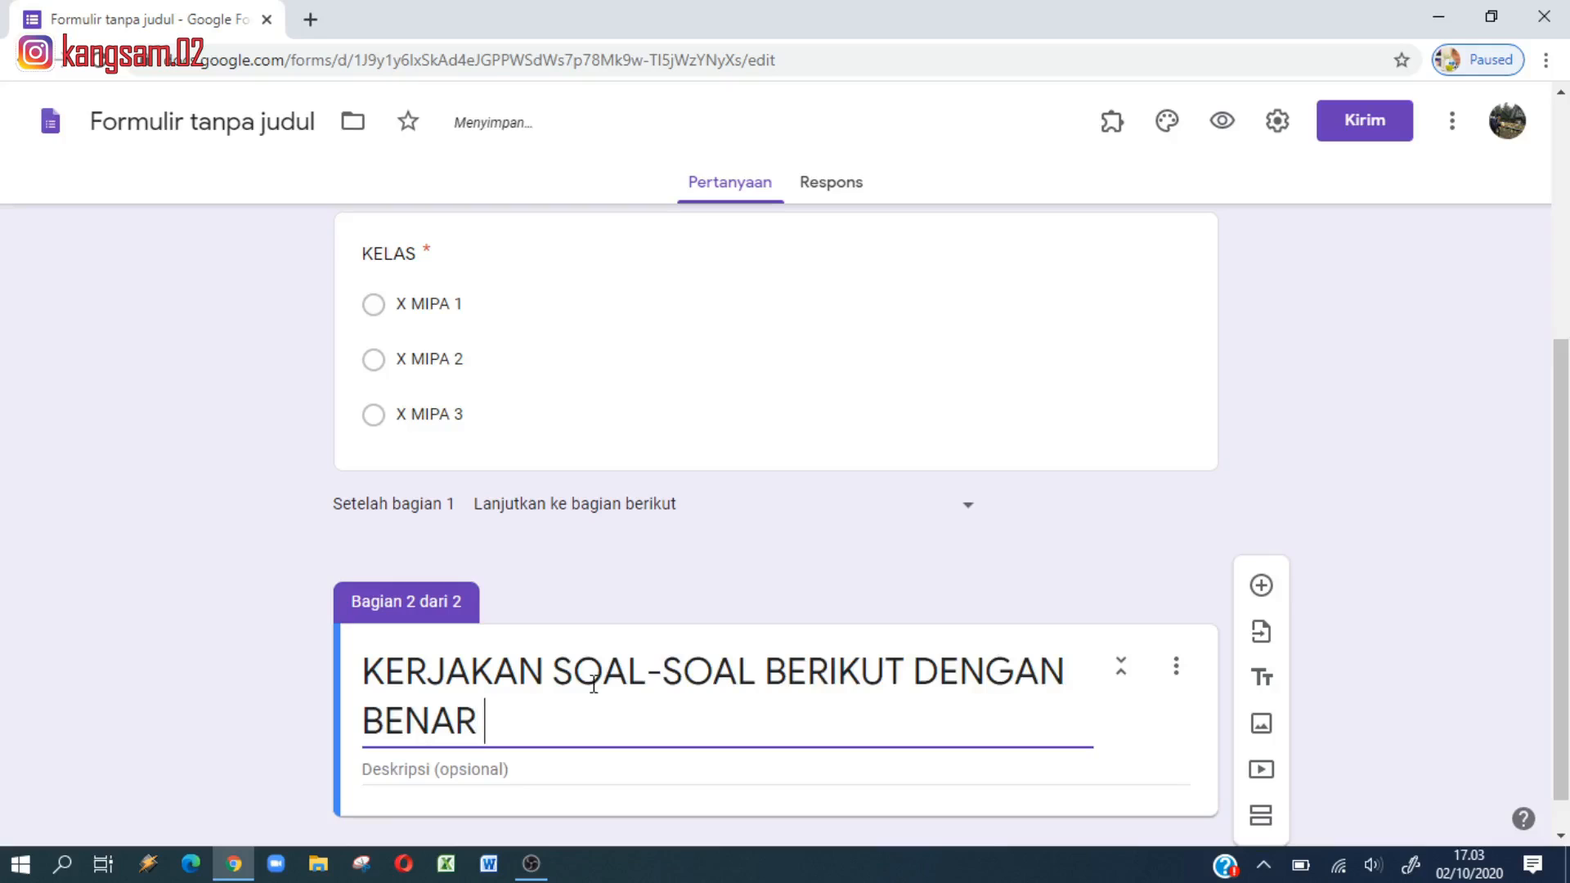
Step: Finish the second section's title with " !" and add a new question beneath it
type(" !")
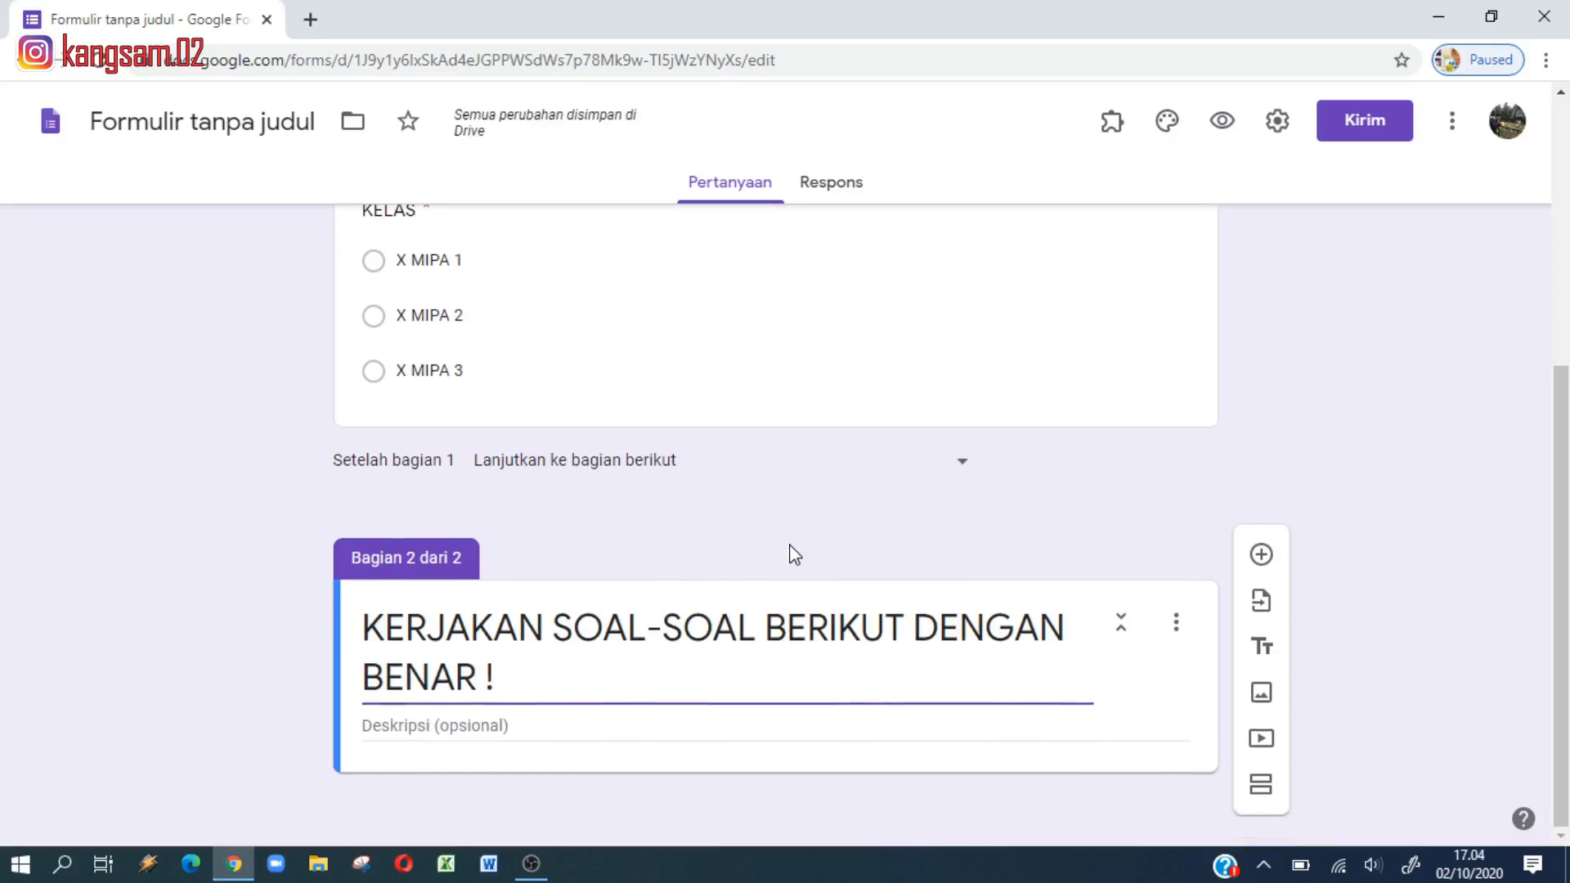
scroll(792, 555, "down", 1)
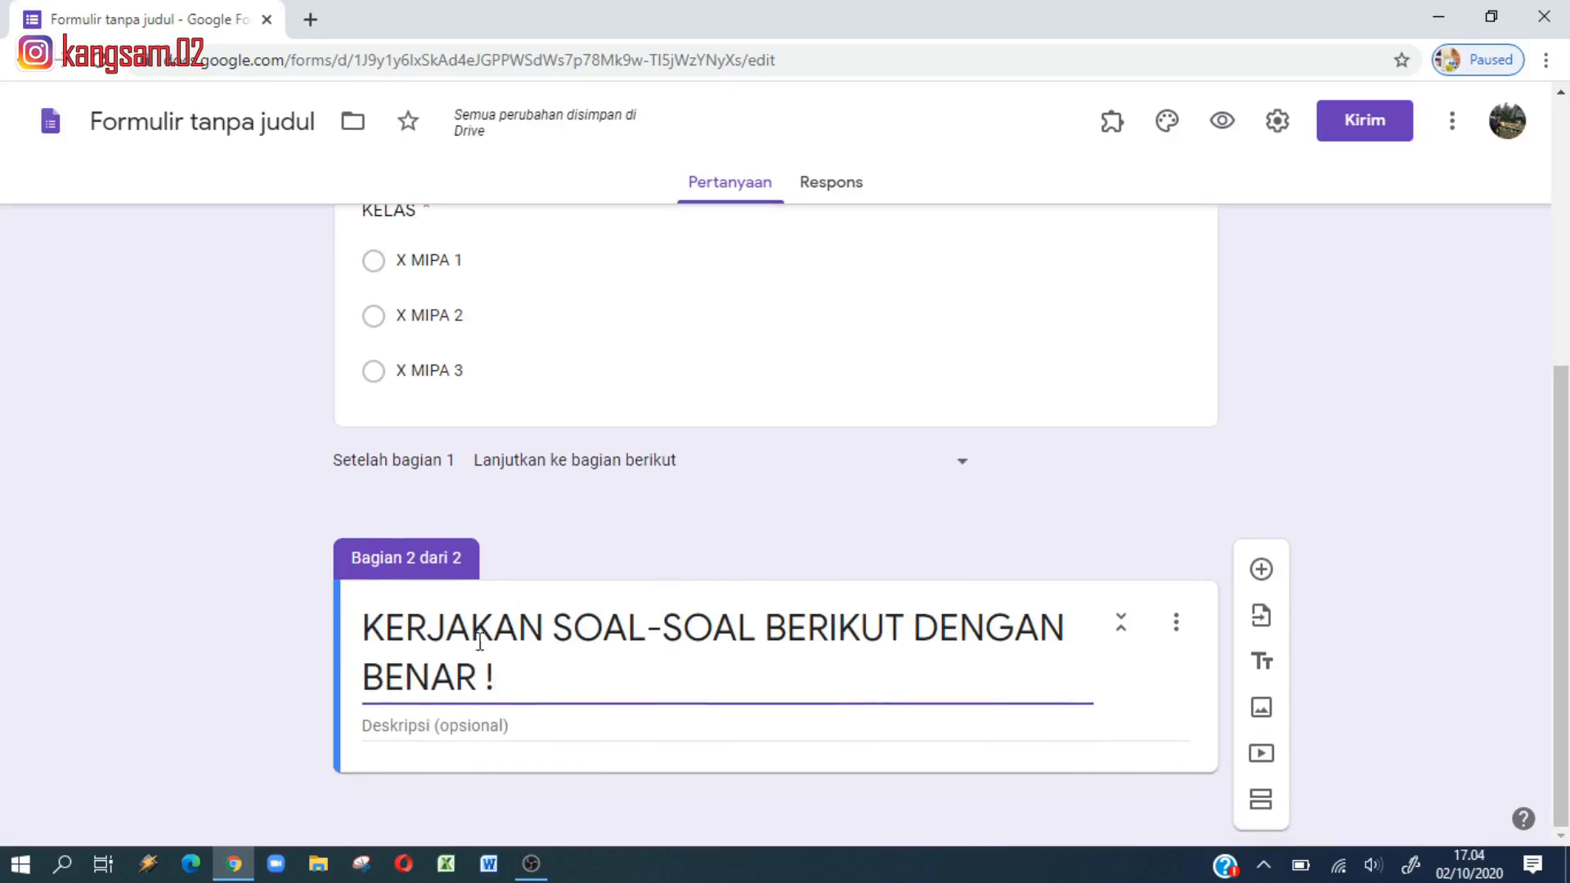
scroll(517, 646, "up", 5)
scroll(526, 418, "down", 5)
left_click(1260, 572)
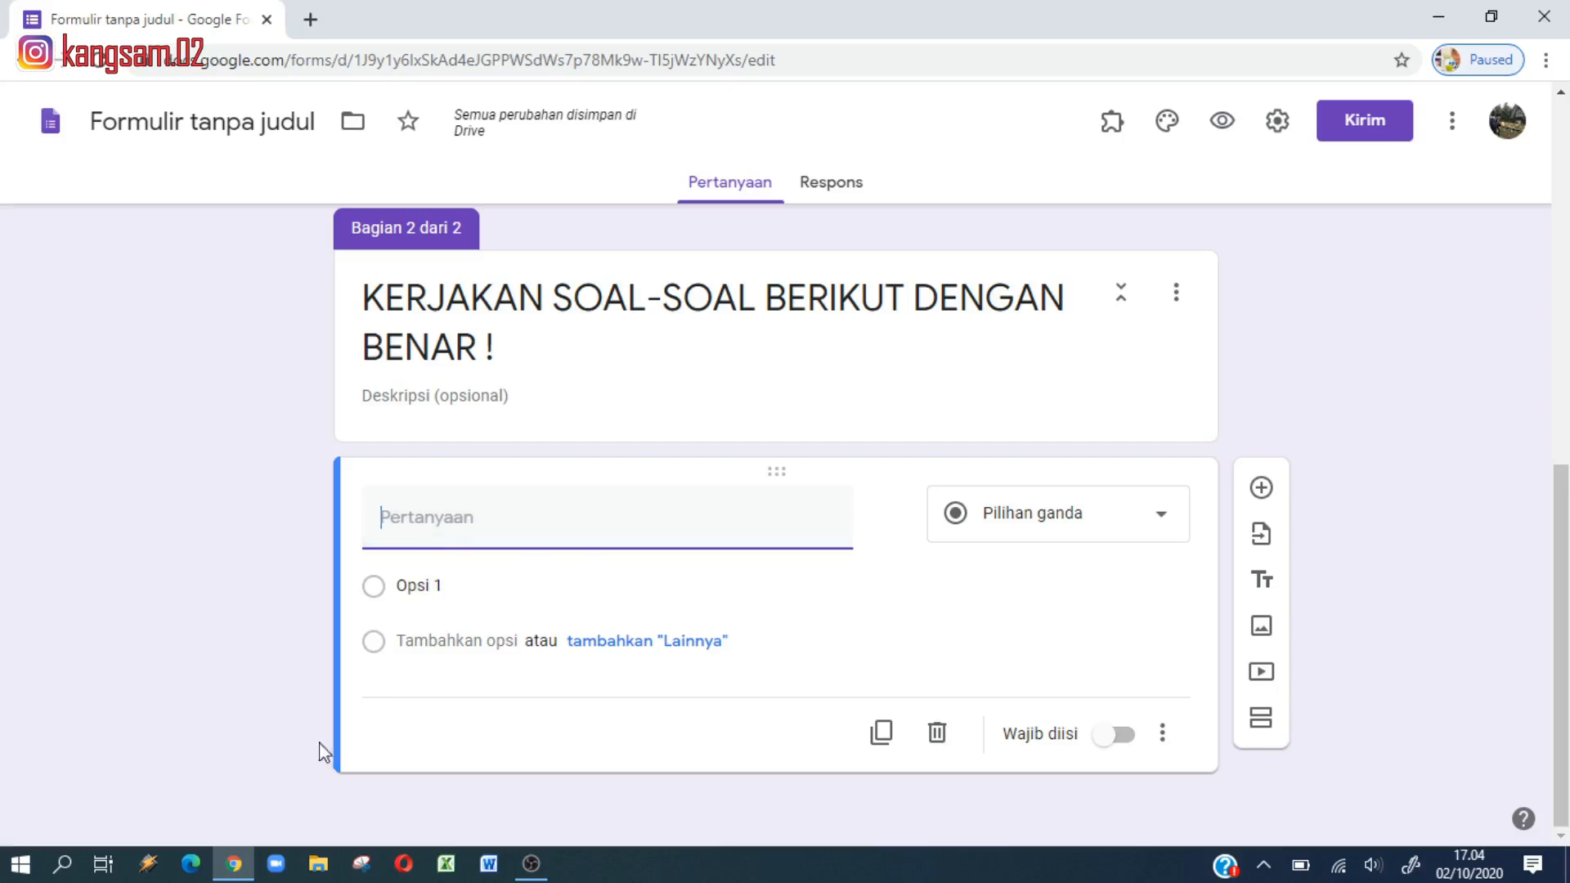
Step: In File Explorer, open "UBK RASYIIDU - SOAL DAN PEMBAHASAN (KIM-IPA PAKET 1)" from the "soal akm" folder on USB Drive (E:)
left_click(319, 864)
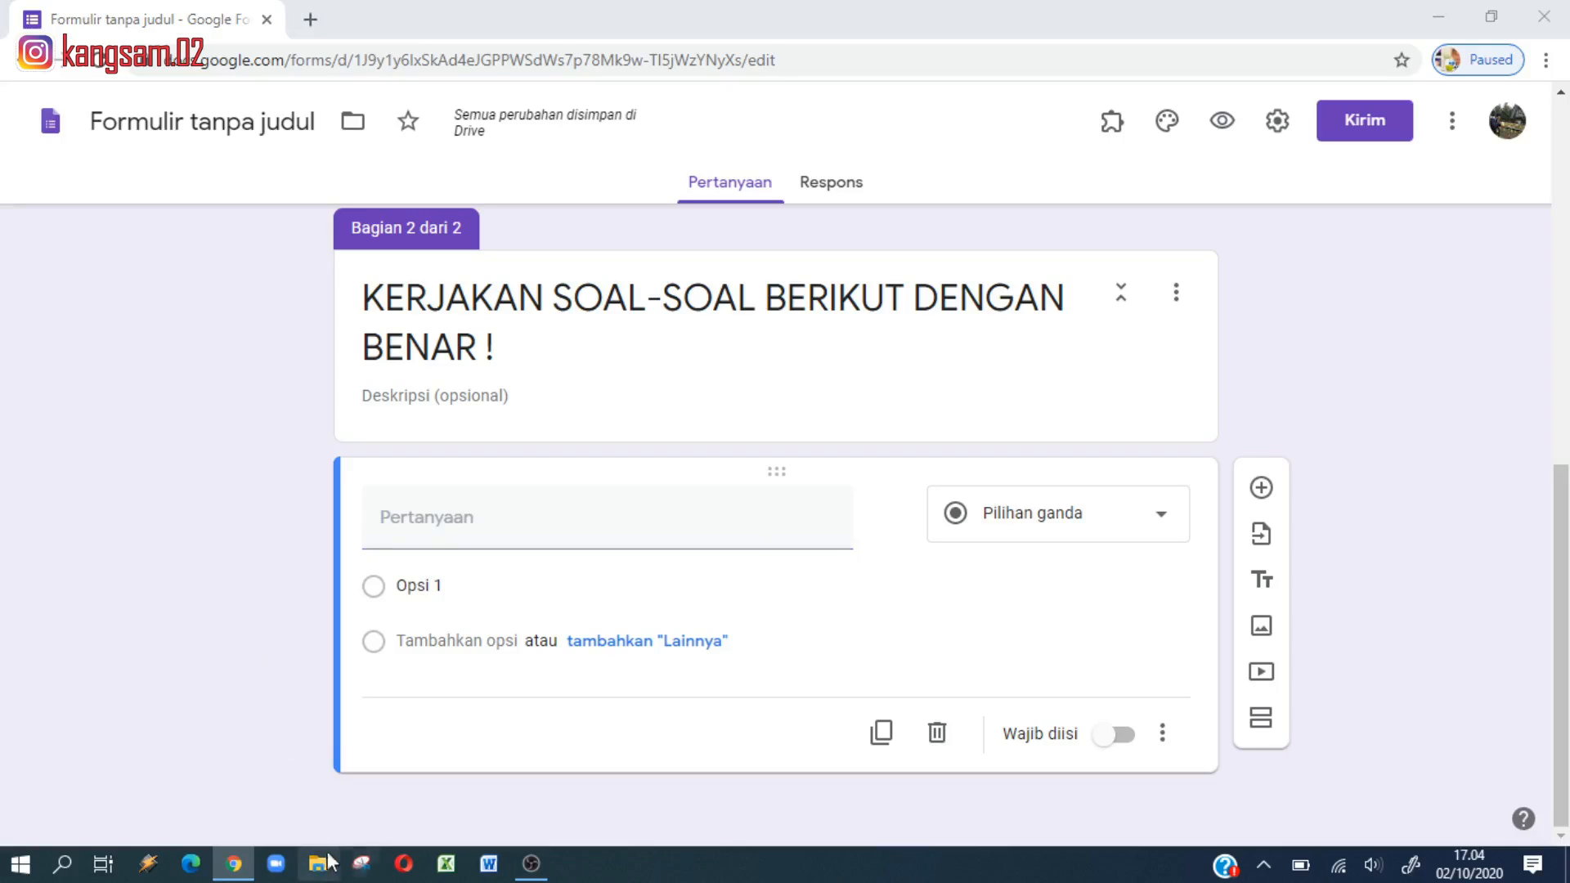
left_click(317, 865)
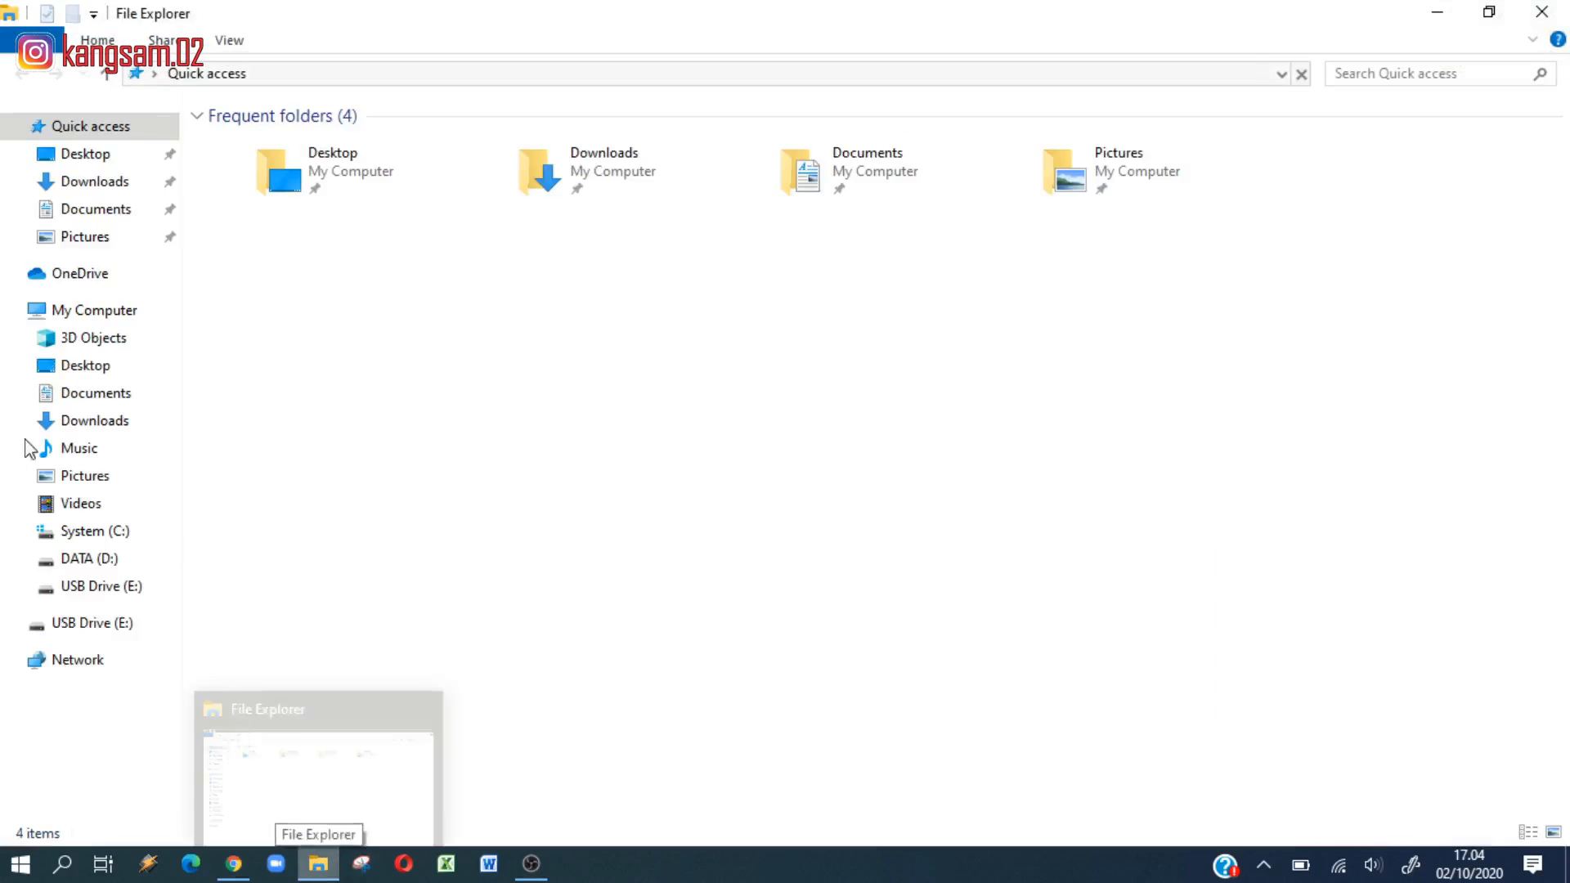
left_click(121, 625)
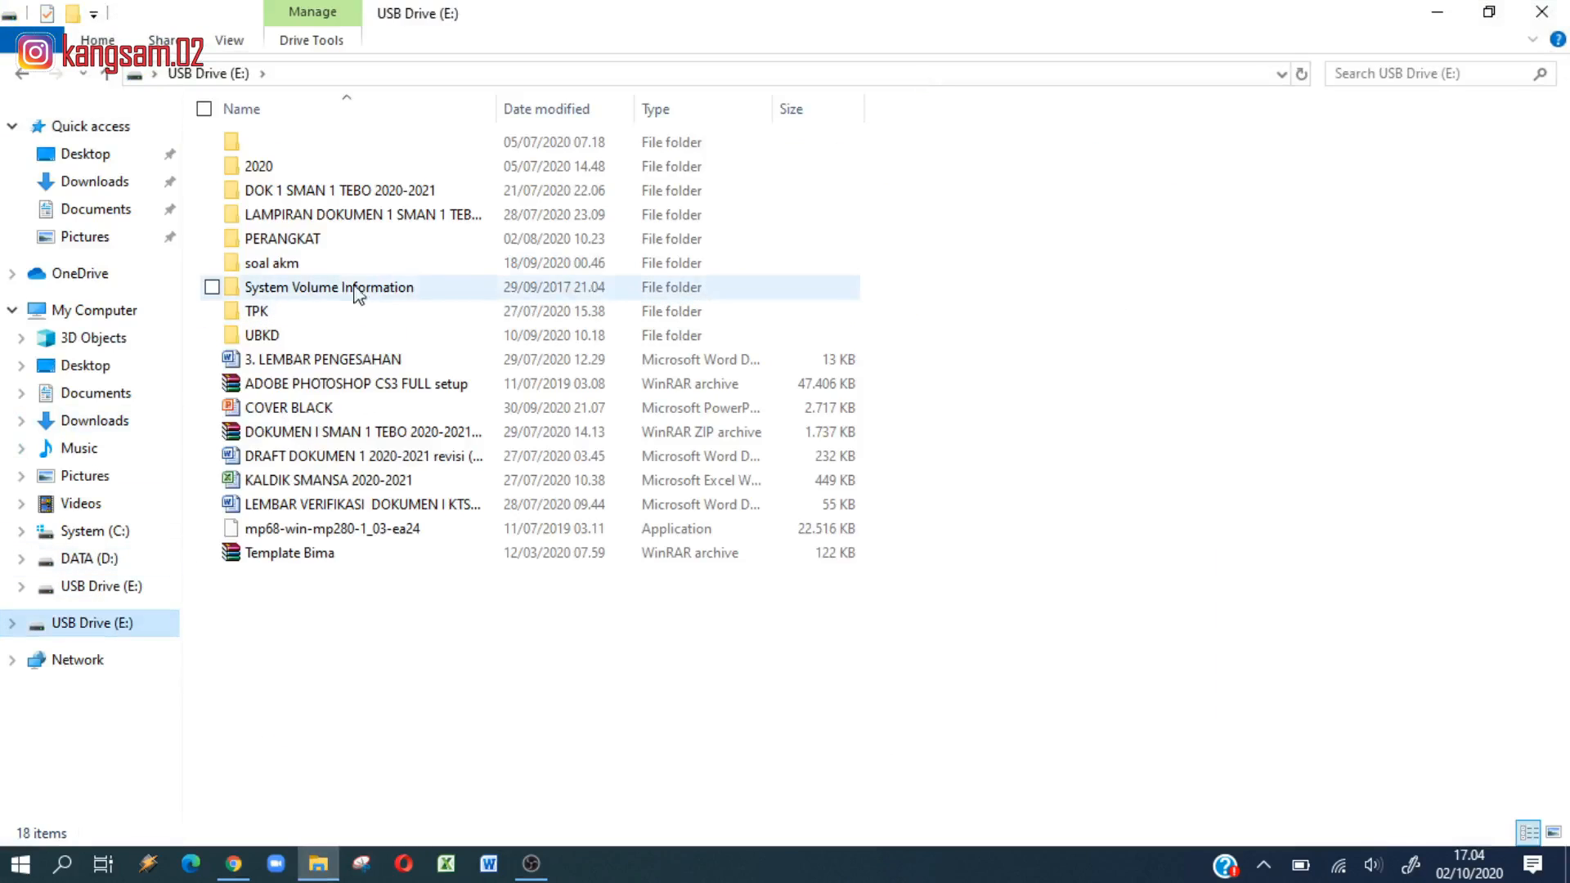
double_click(278, 274)
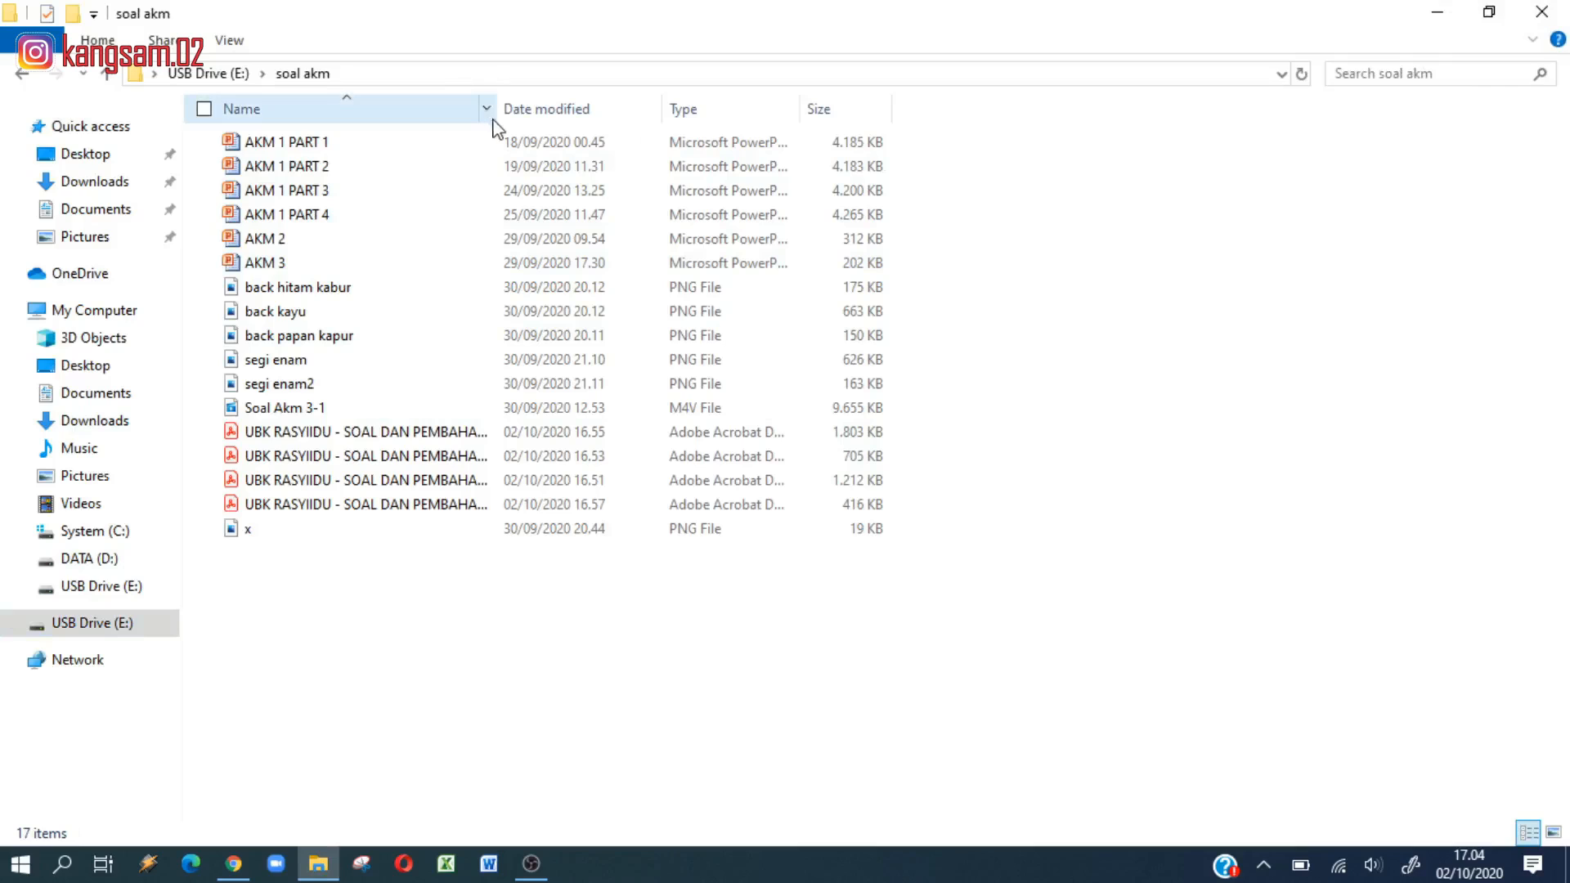
left_click_drag(527, 111, 742, 112)
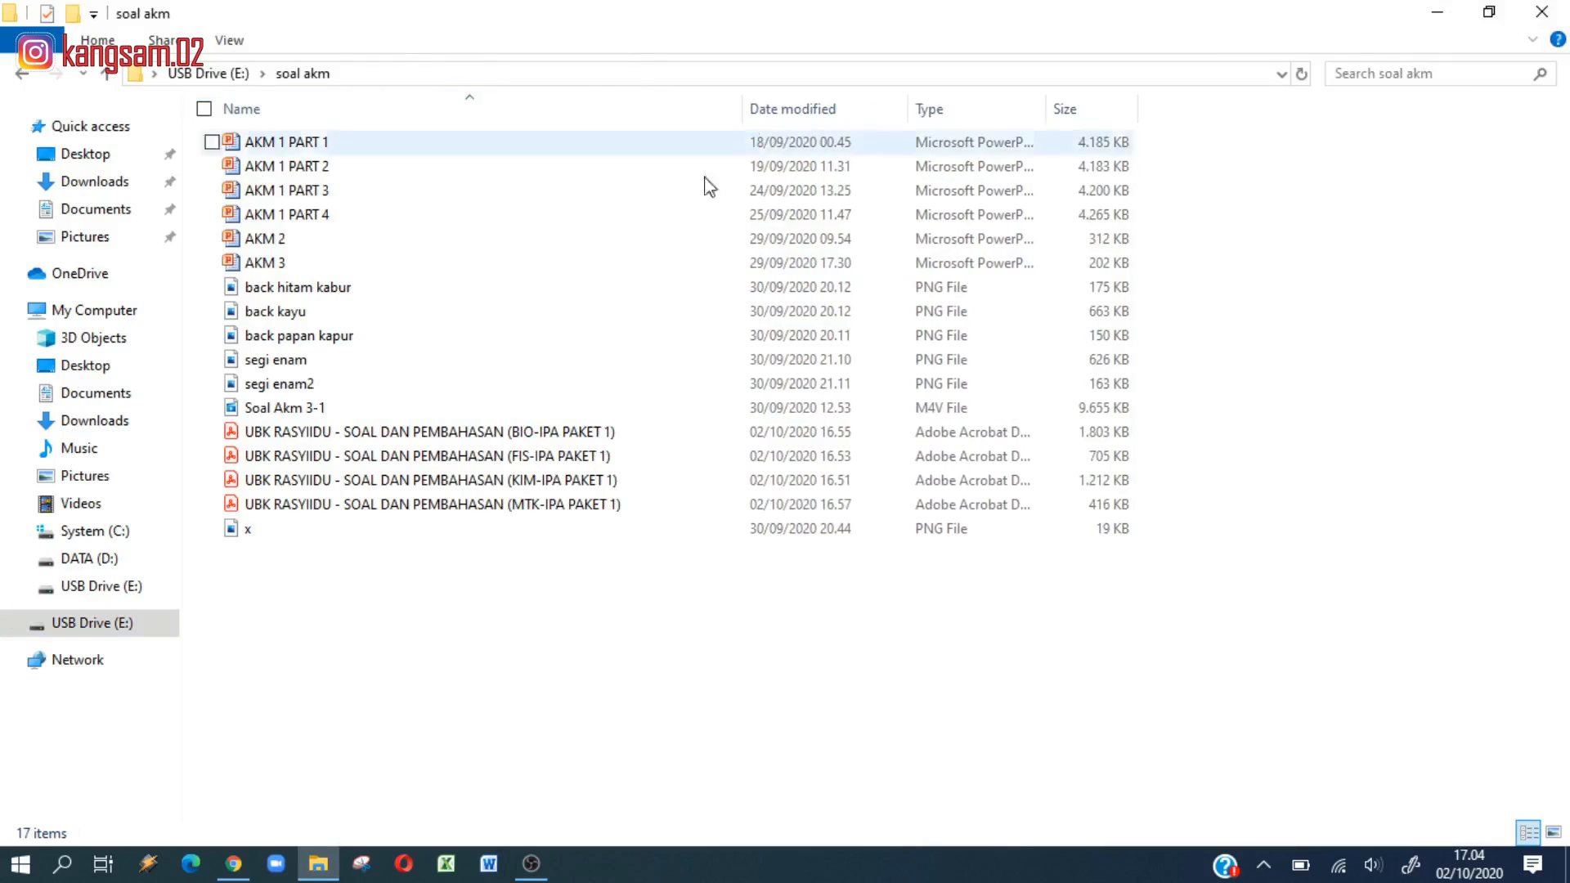
left_click(505, 490)
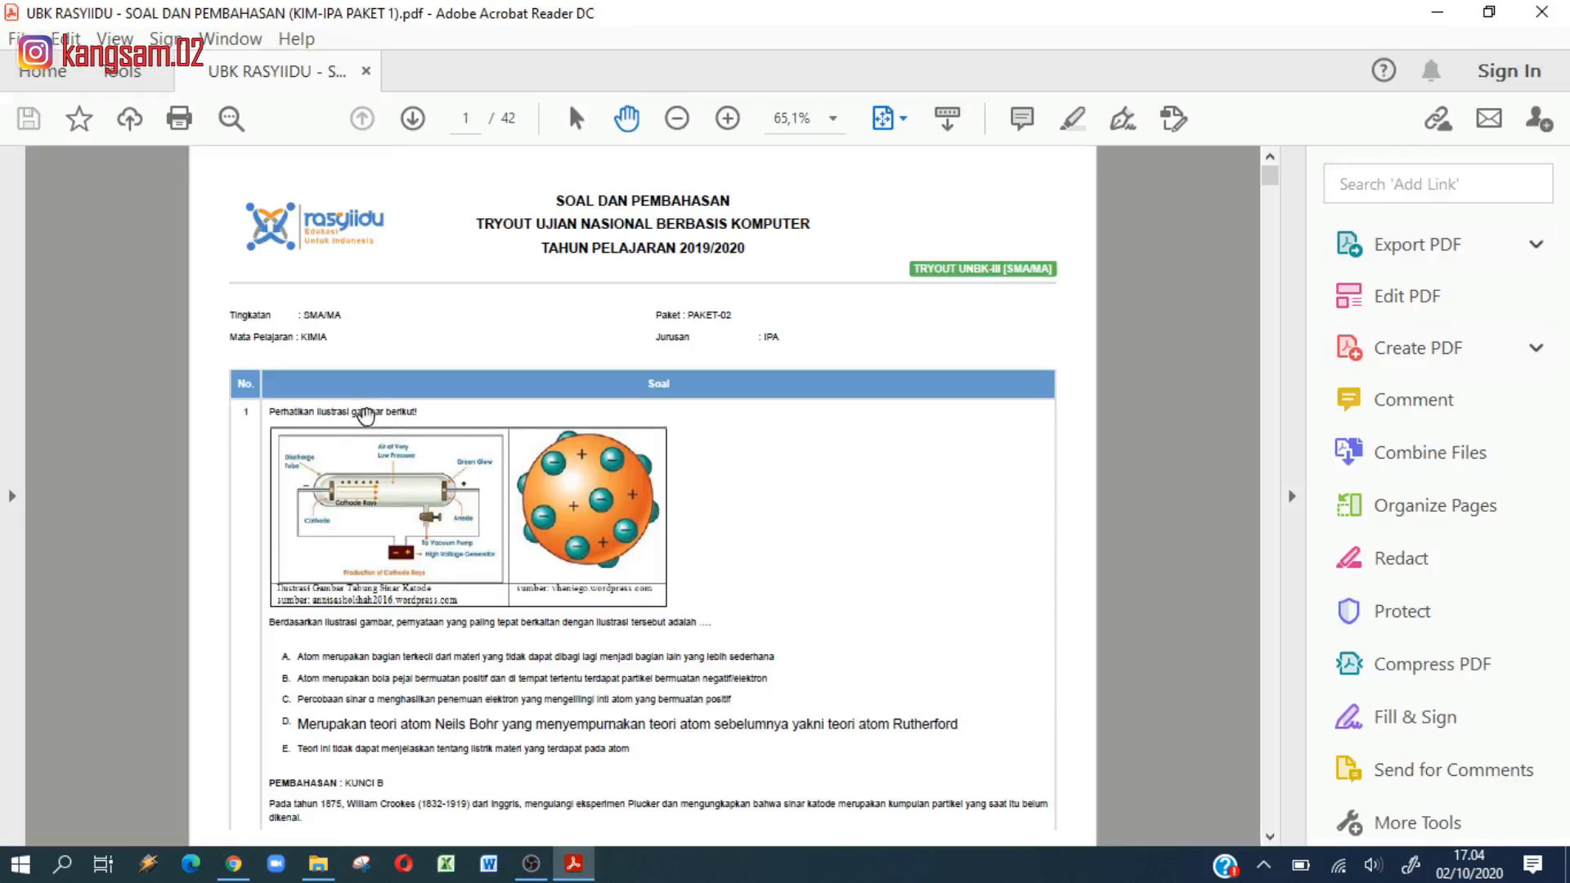
Step: Set the PDF zoom to 100% and look through the chemistry questions to question 24 on page 25
scroll(366, 415, "down", 20)
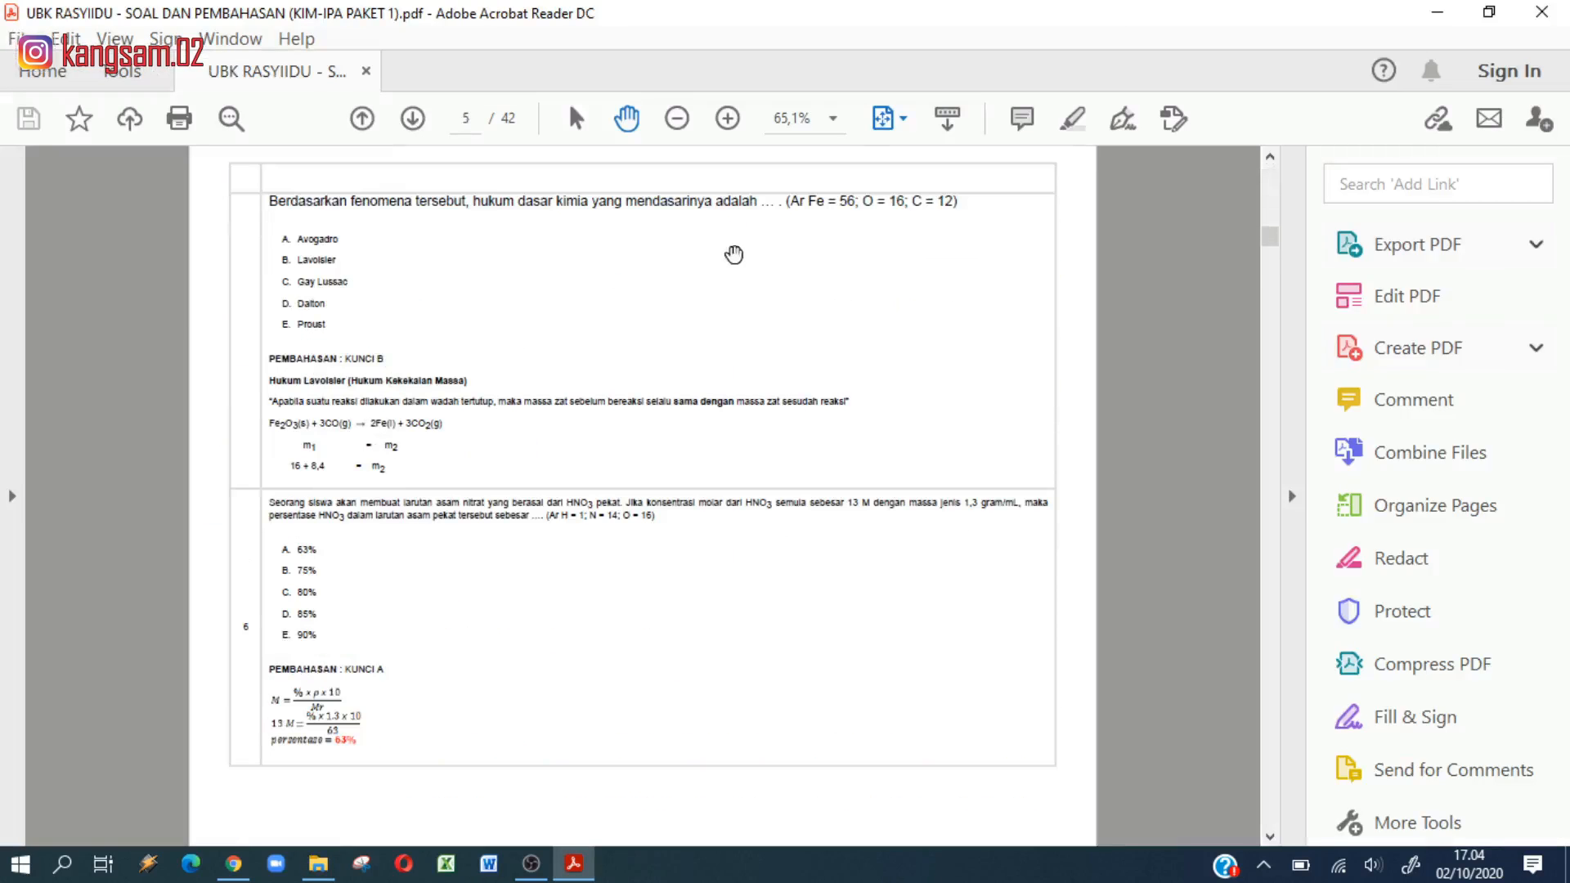
left_click(834, 119)
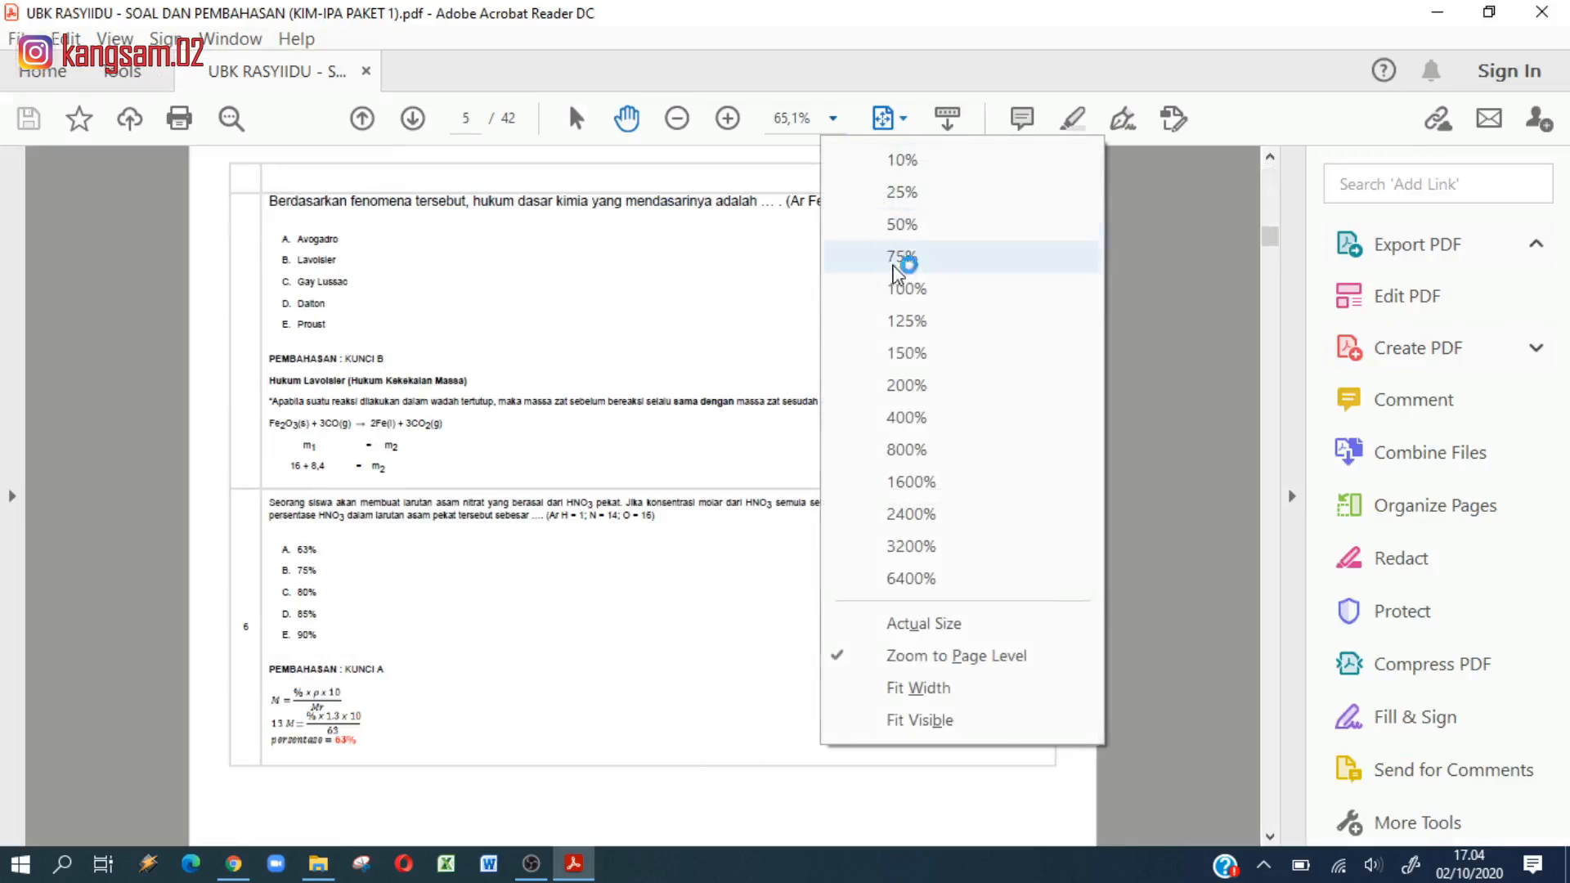
left_click(904, 289)
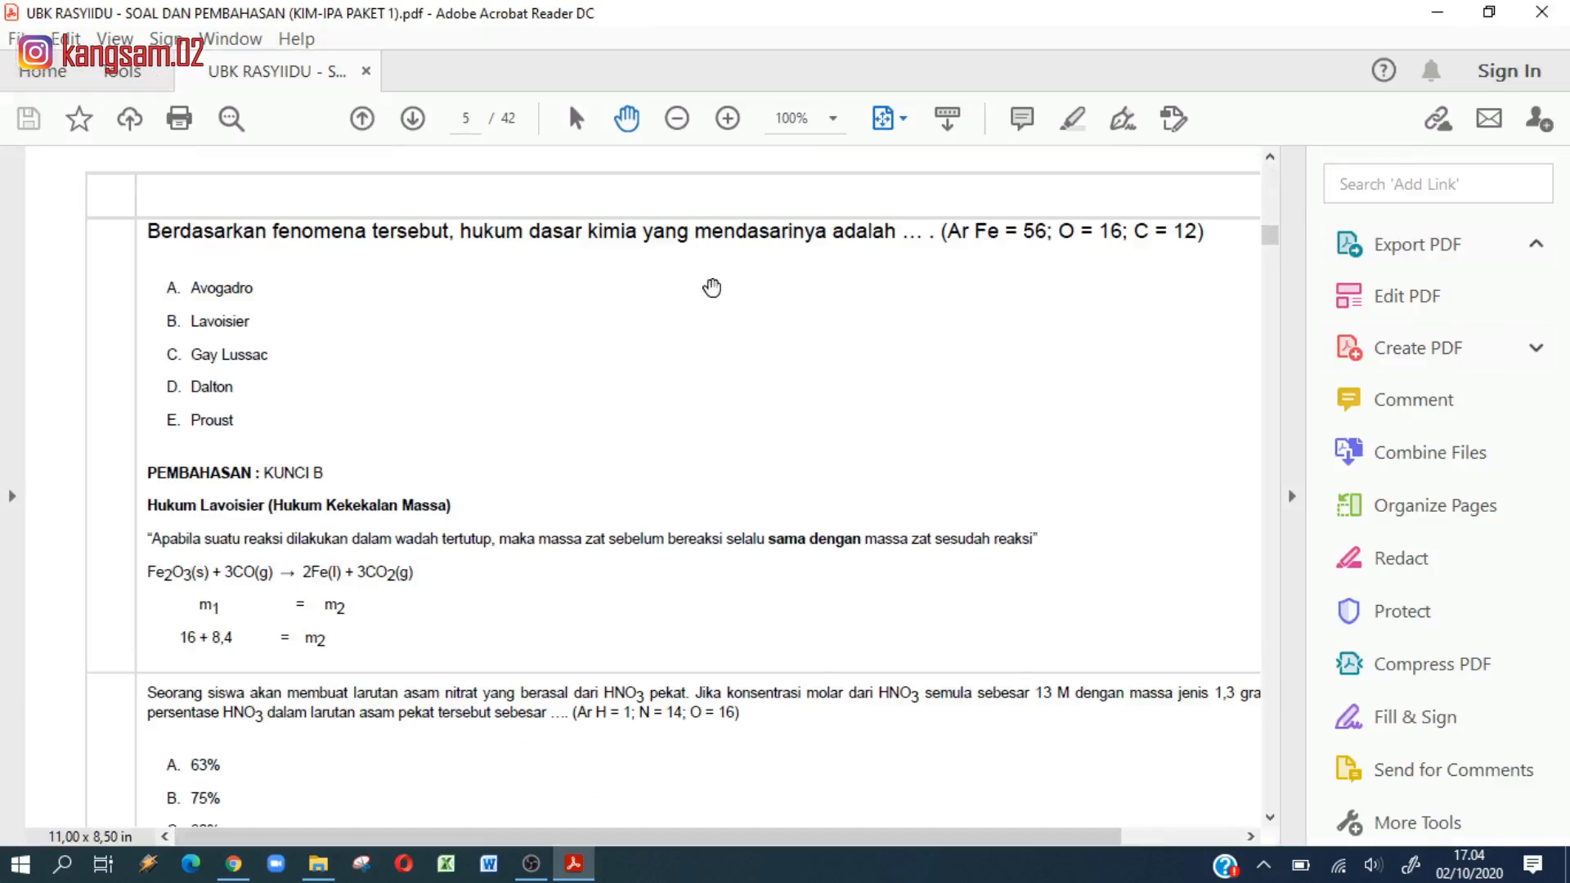
scroll(274, 417, "down", 3)
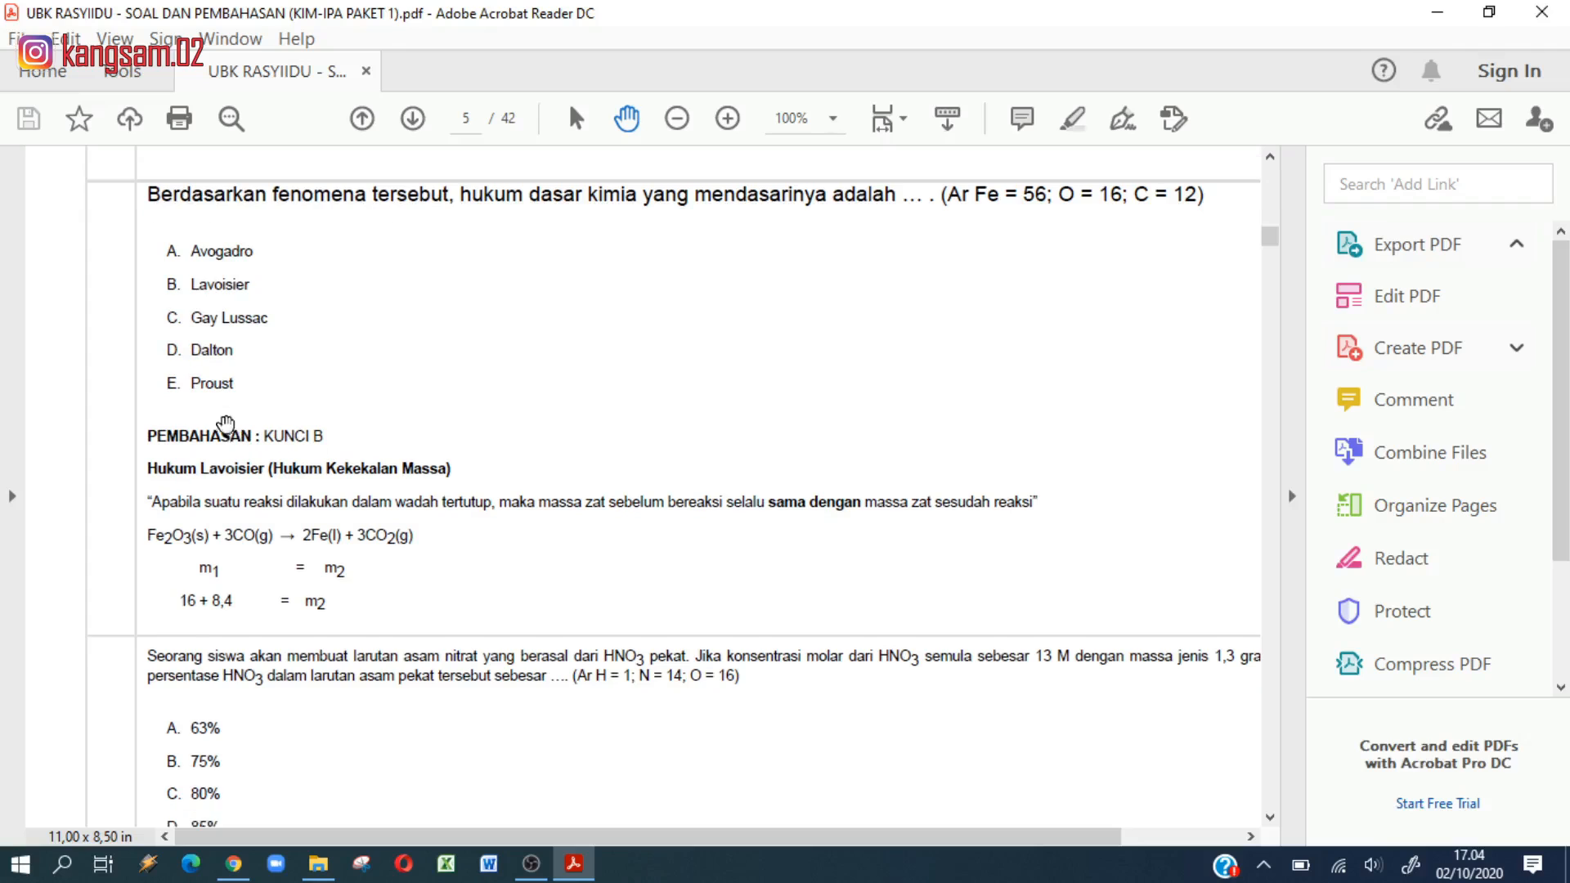
scroll(225, 429, "down", 6)
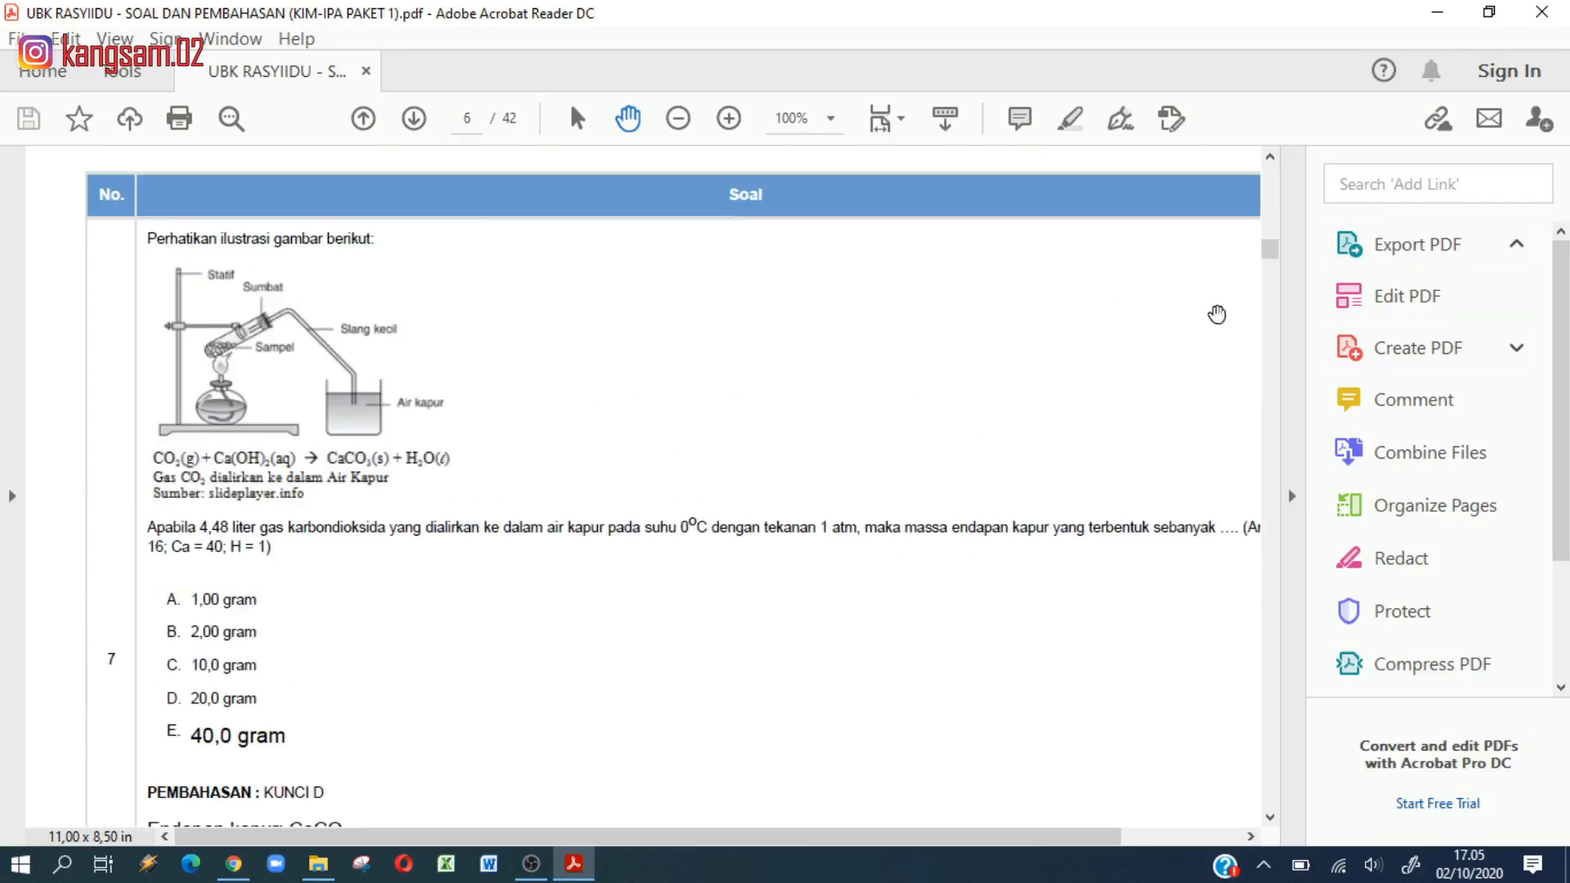
scroll(1055, 355, "down", 4)
scroll(1042, 375, "down", 10)
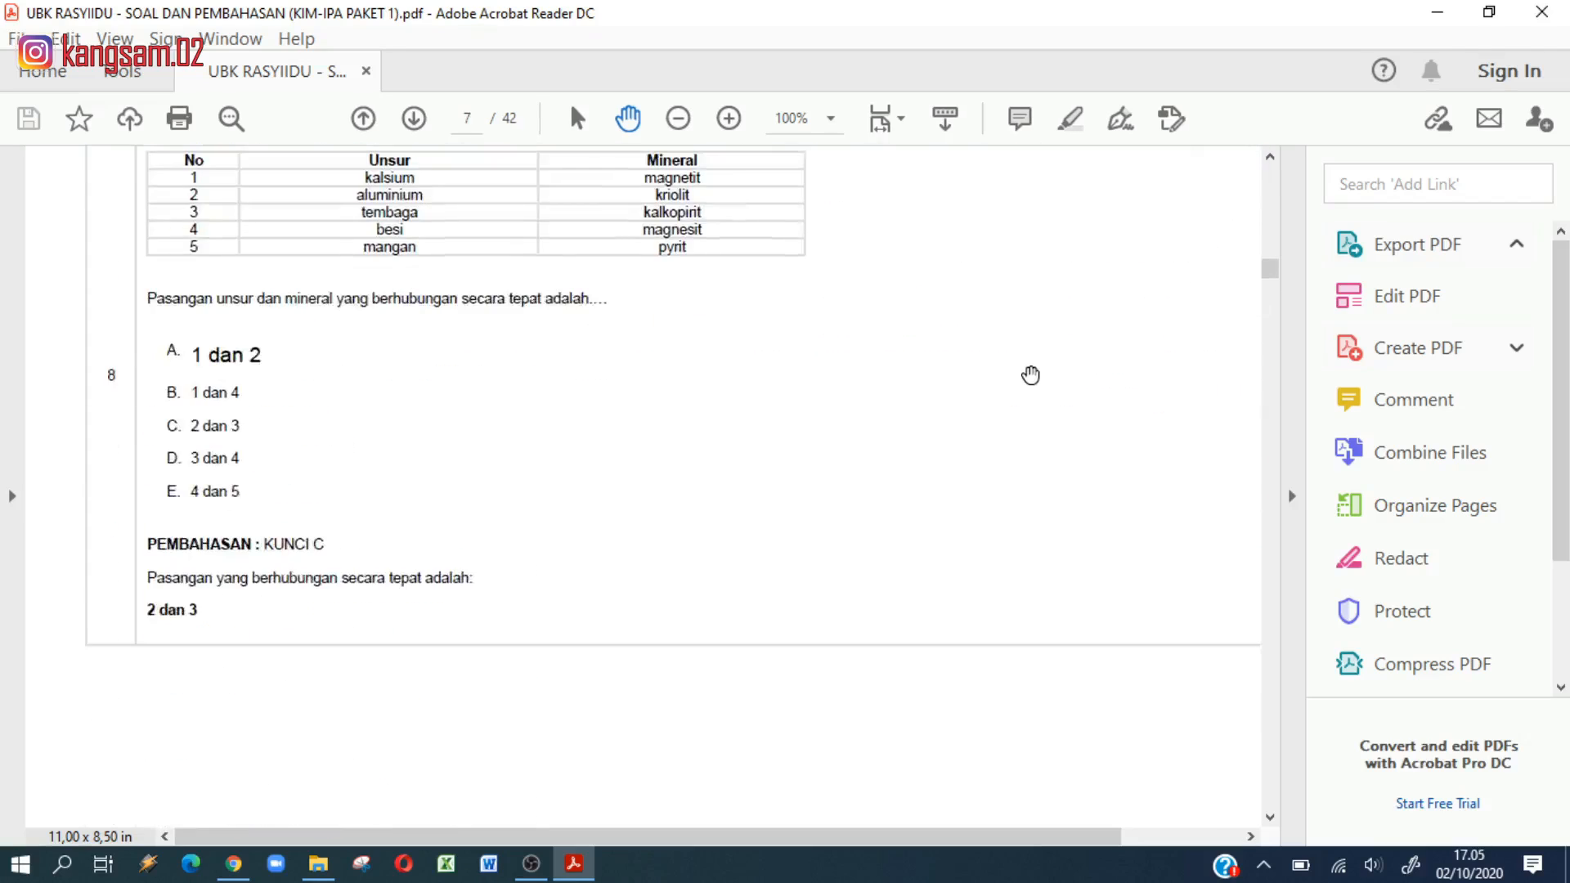
scroll(1028, 373, "down", 12)
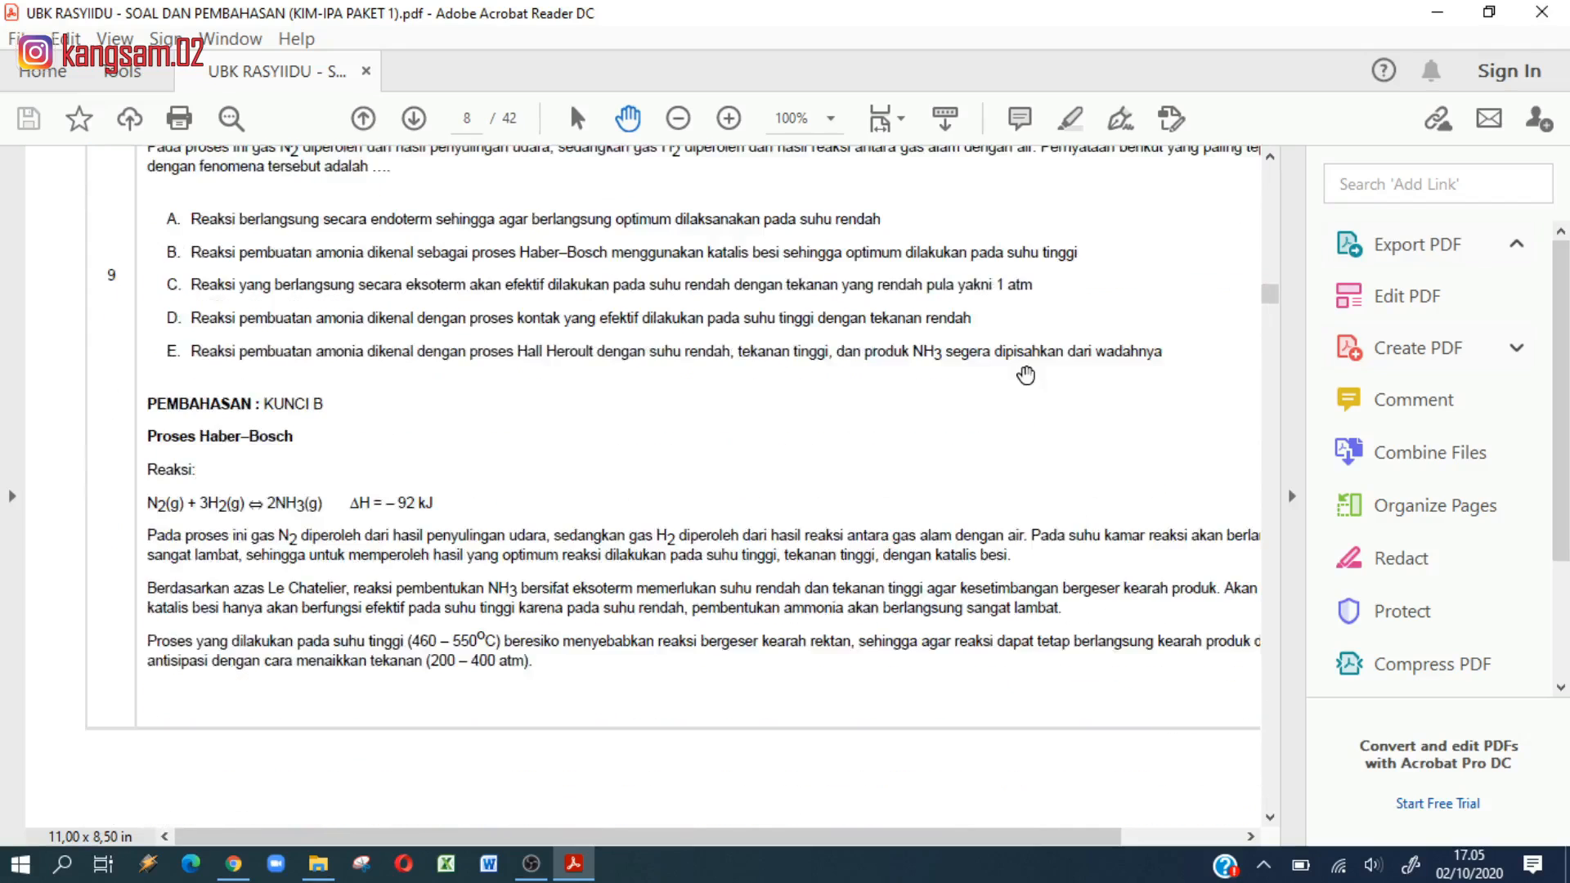
left_click_drag(1273, 321, 1250, 560)
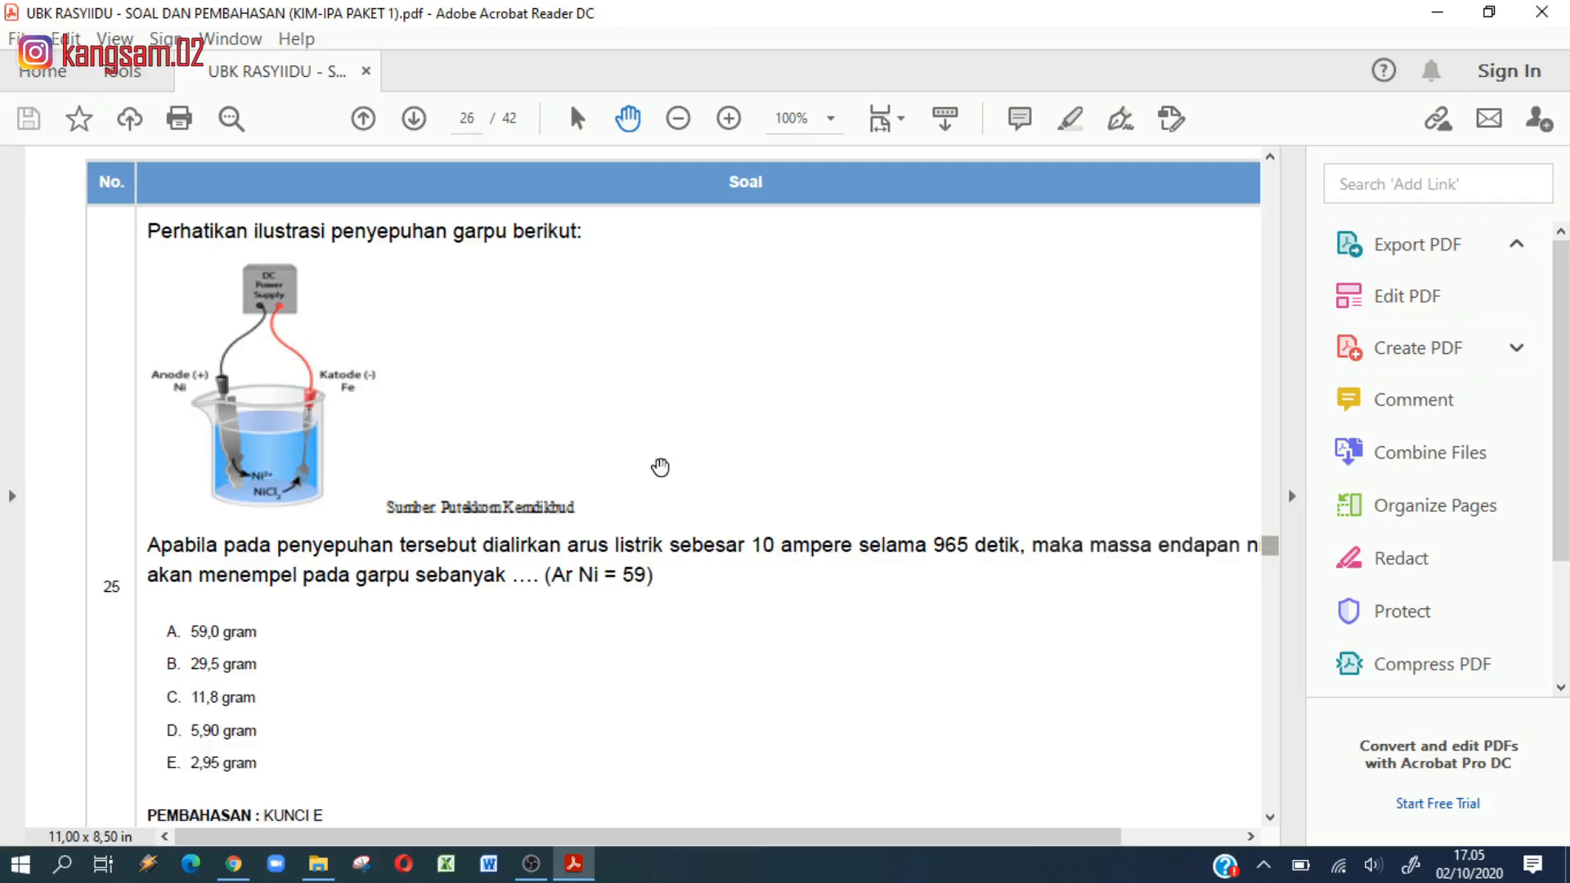
scroll(660, 467, "up", 1)
scroll(660, 467, "up", 5)
scroll(660, 467, "up", 5)
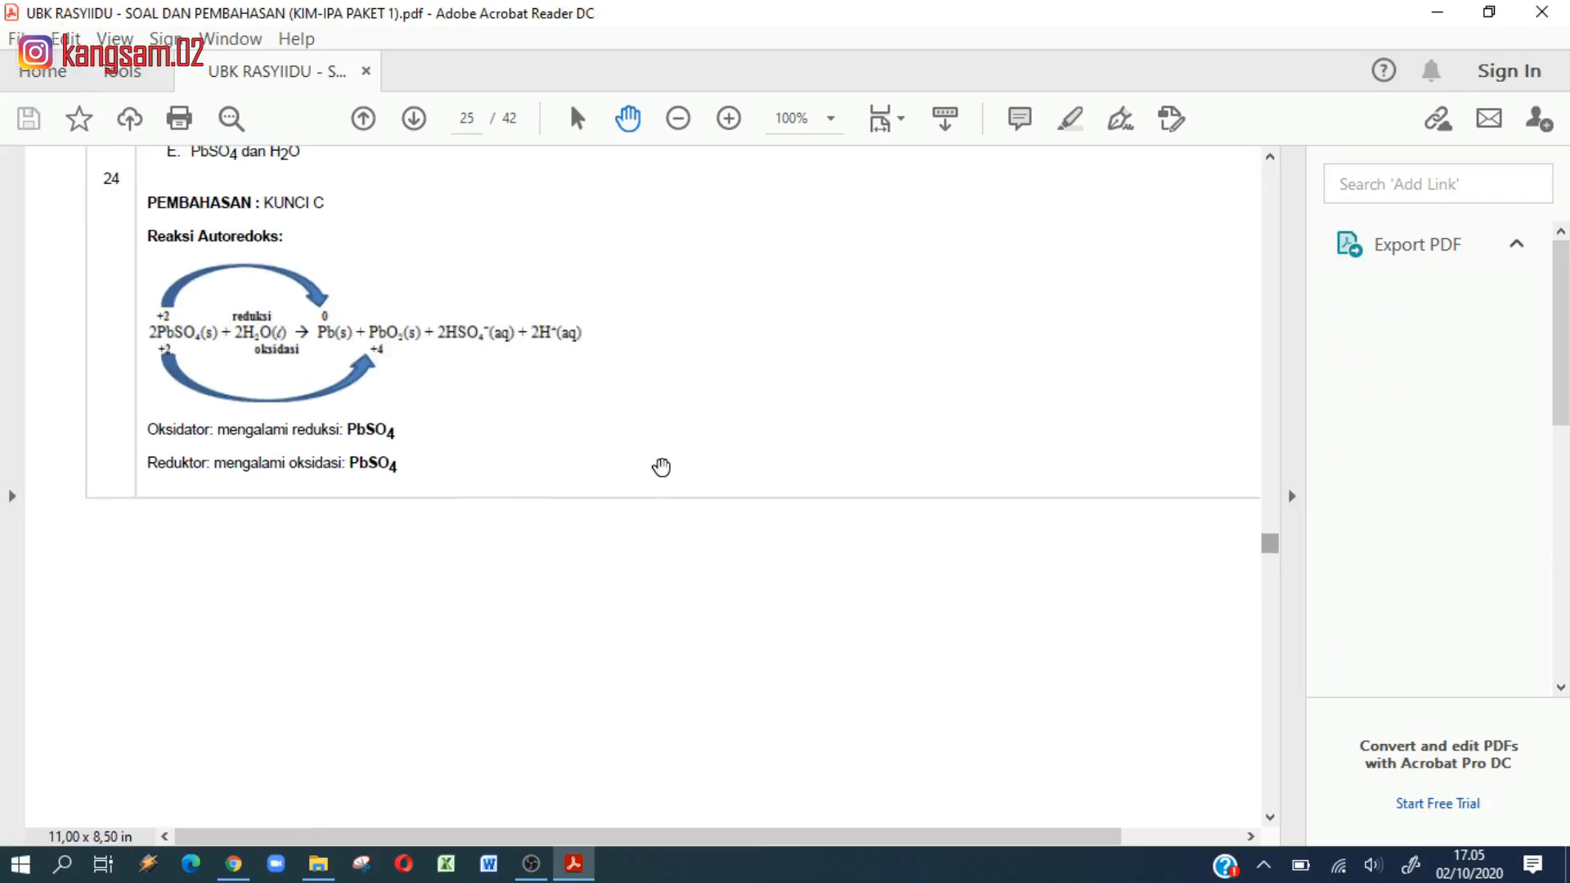
scroll(661, 467, "up", 1)
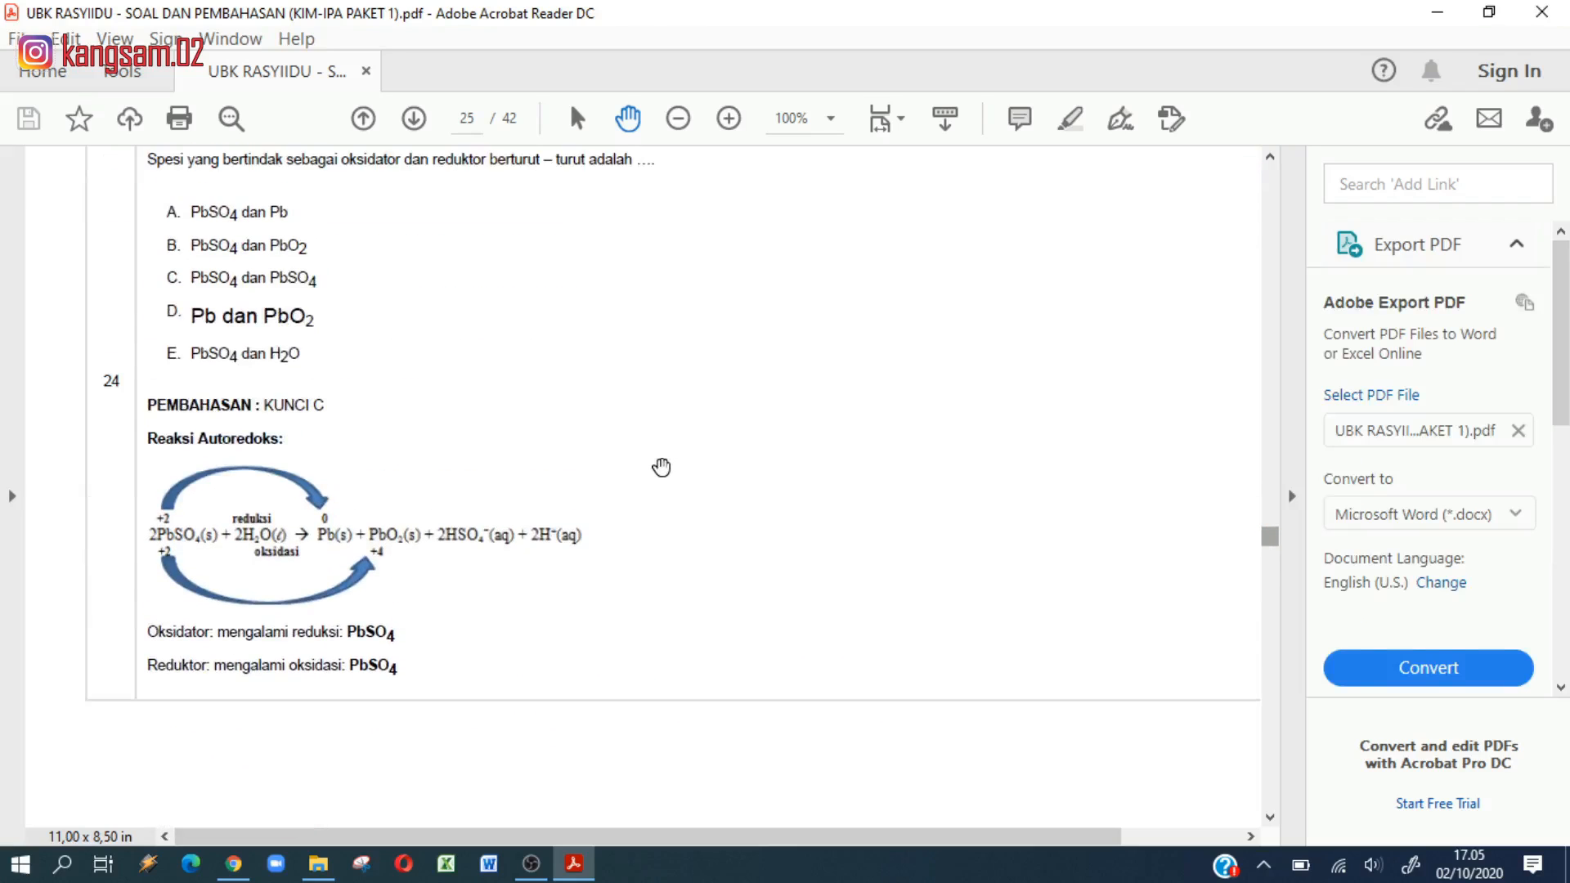
scroll(660, 467, "up", 2)
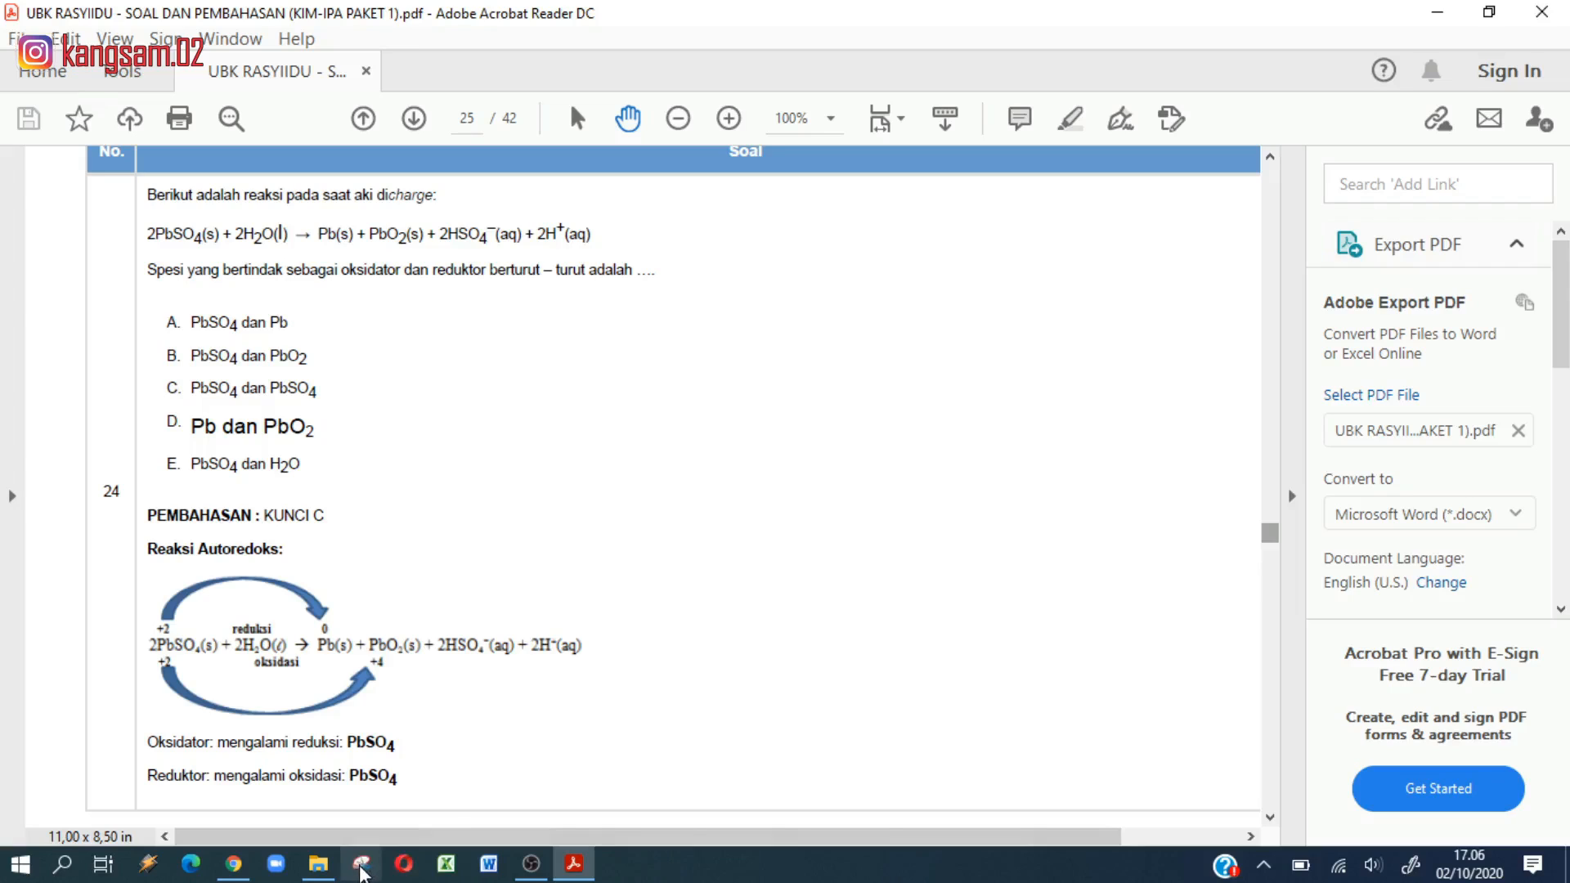
Step: Search Windows for the Snipping Tool and check its taskbar pinning option
left_click(65, 865)
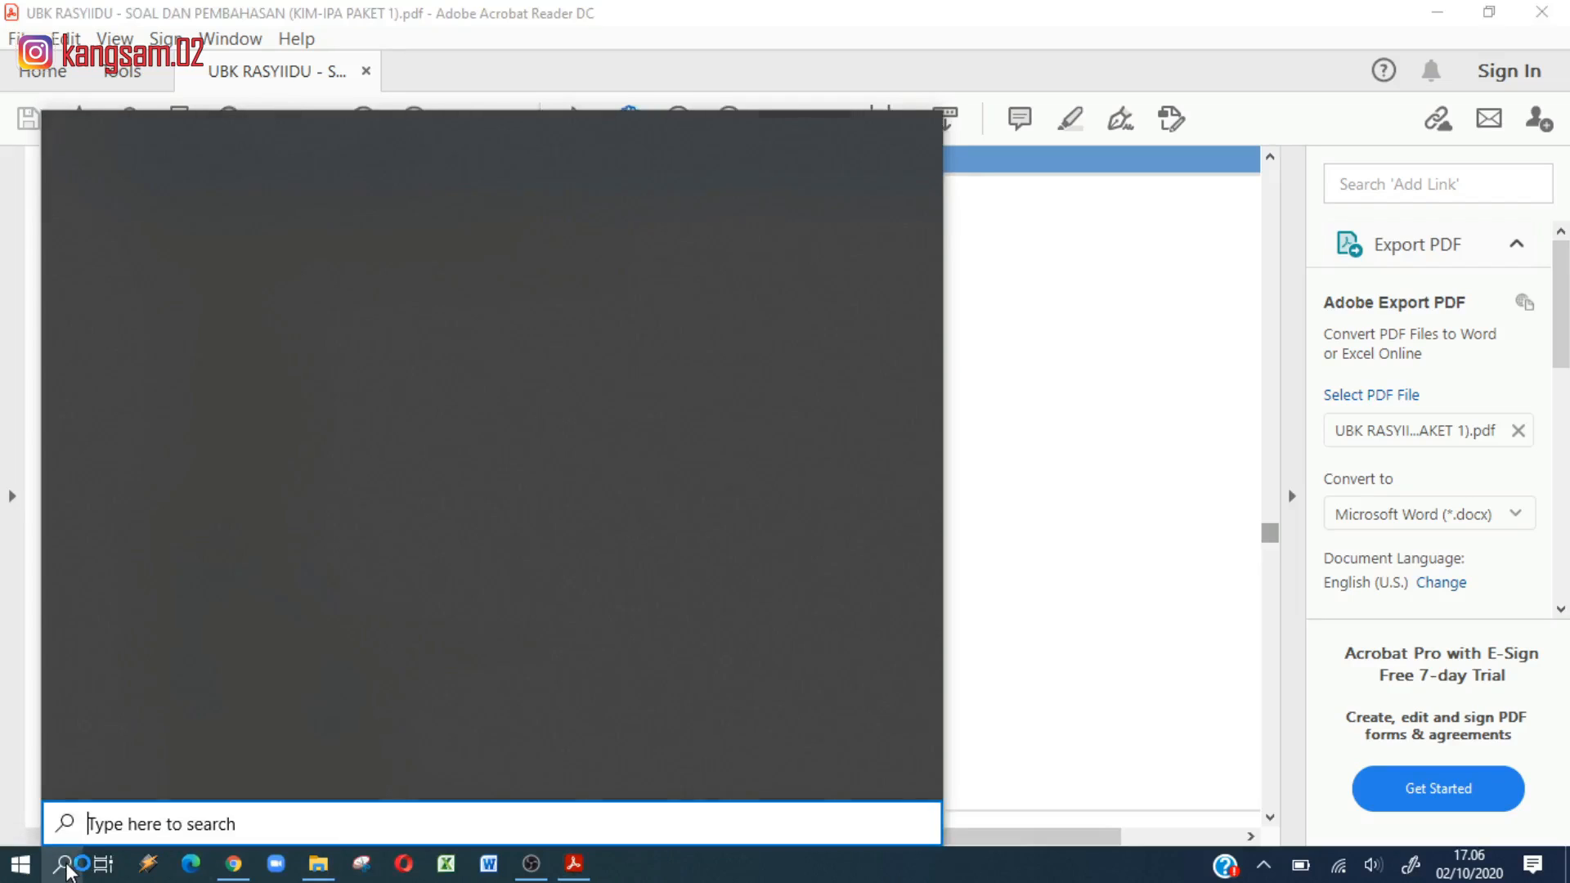
type("s")
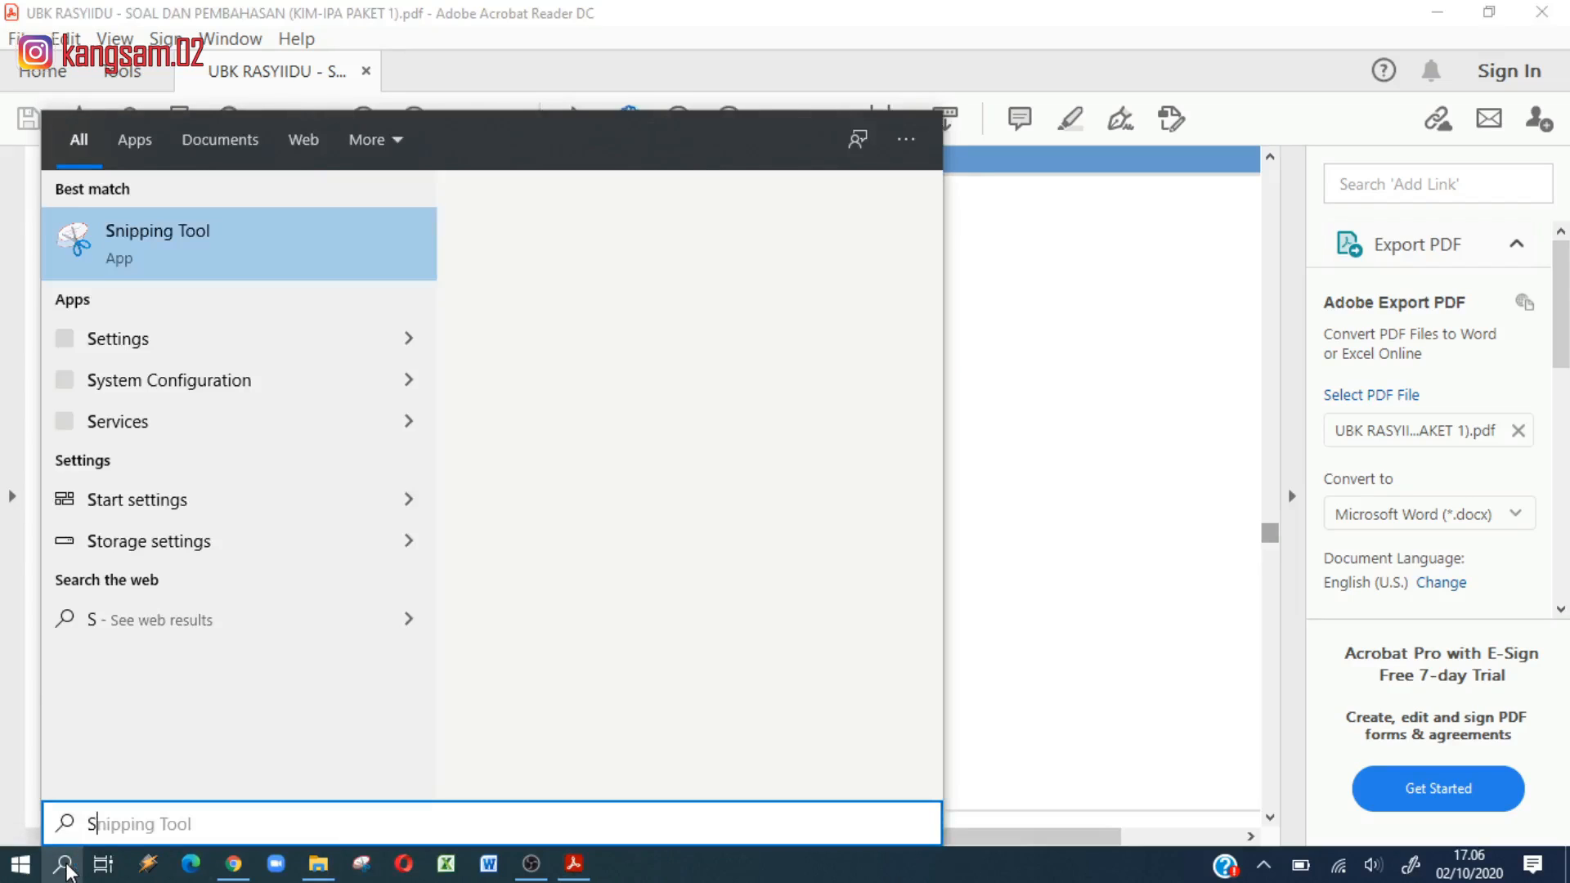
type("N")
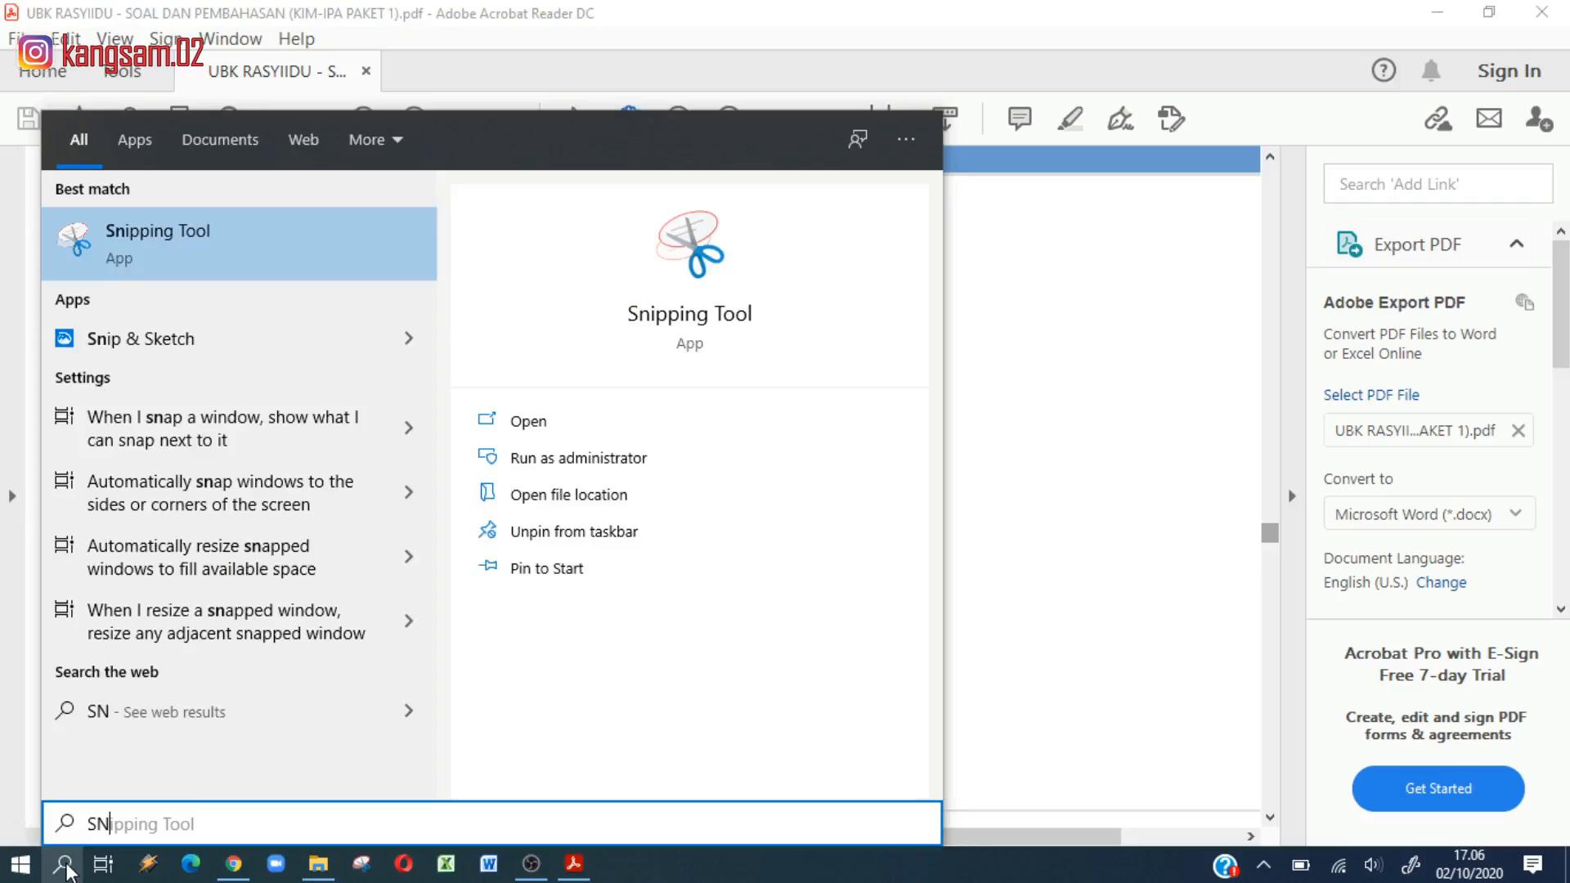
right_click(154, 239)
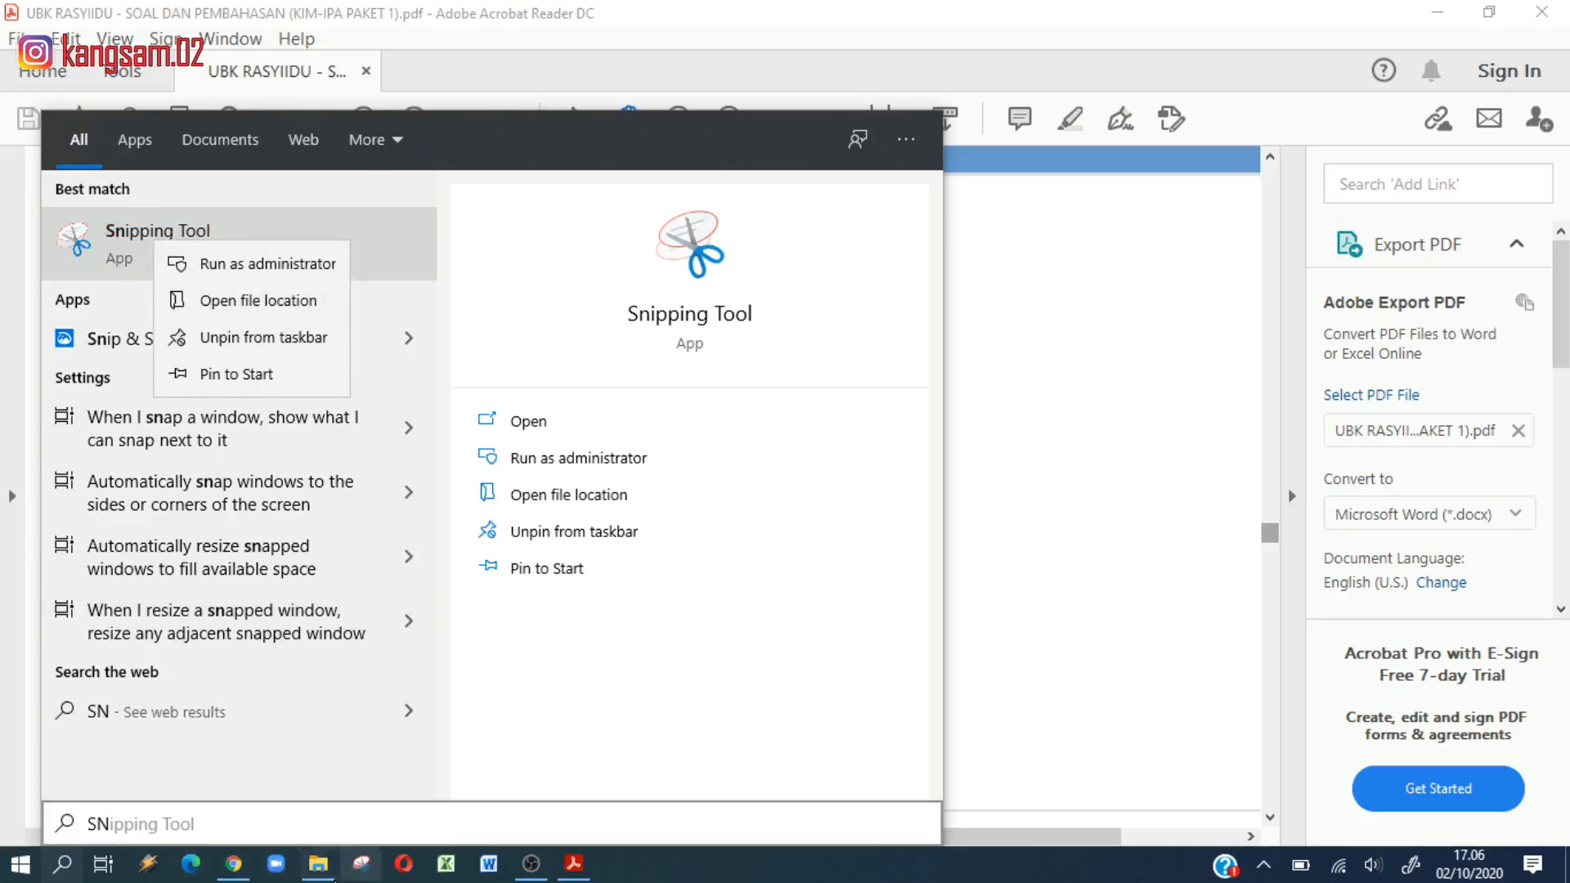
left_click(730, 876)
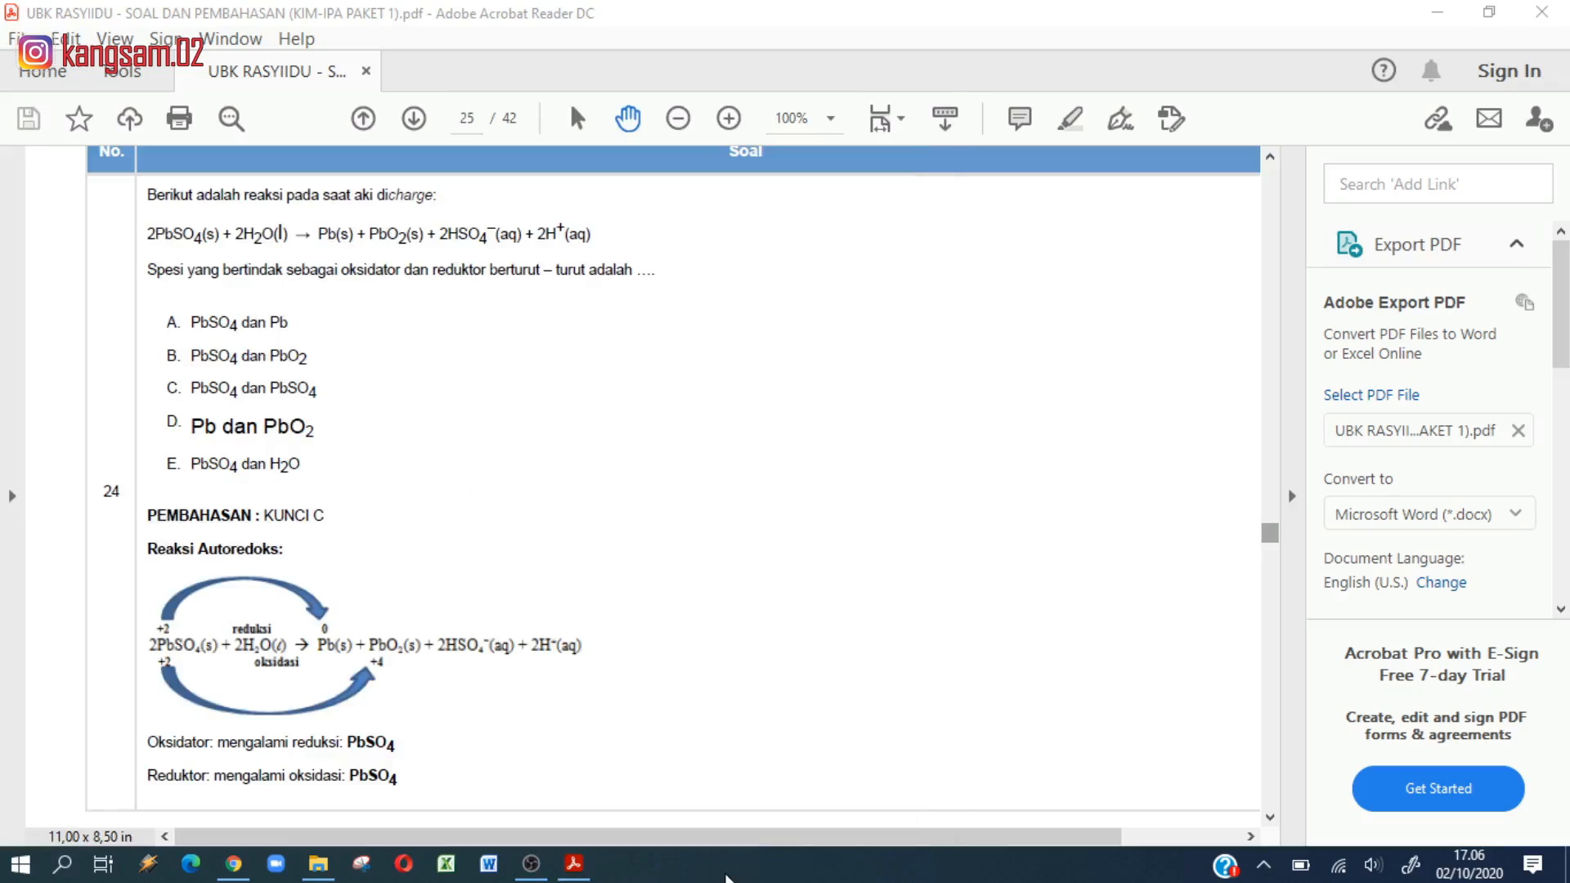
Step: Switch to the Snipping Tool and capture question 24's text and reaction equation, without the answer options
left_click(362, 872)
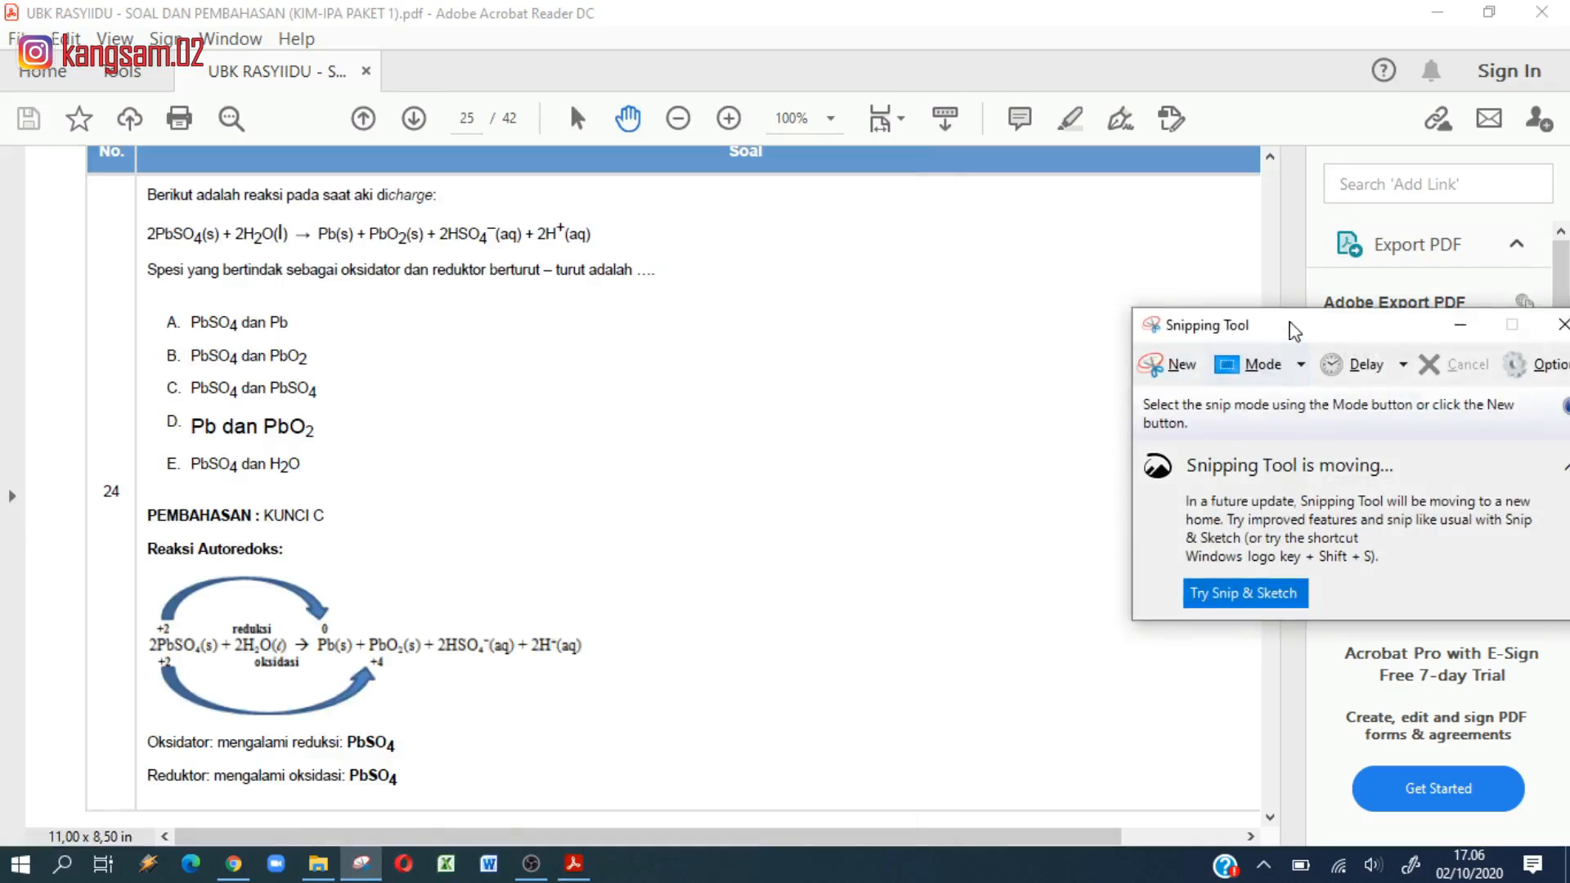
left_click_drag(1300, 328, 1061, 420)
left_click(942, 458)
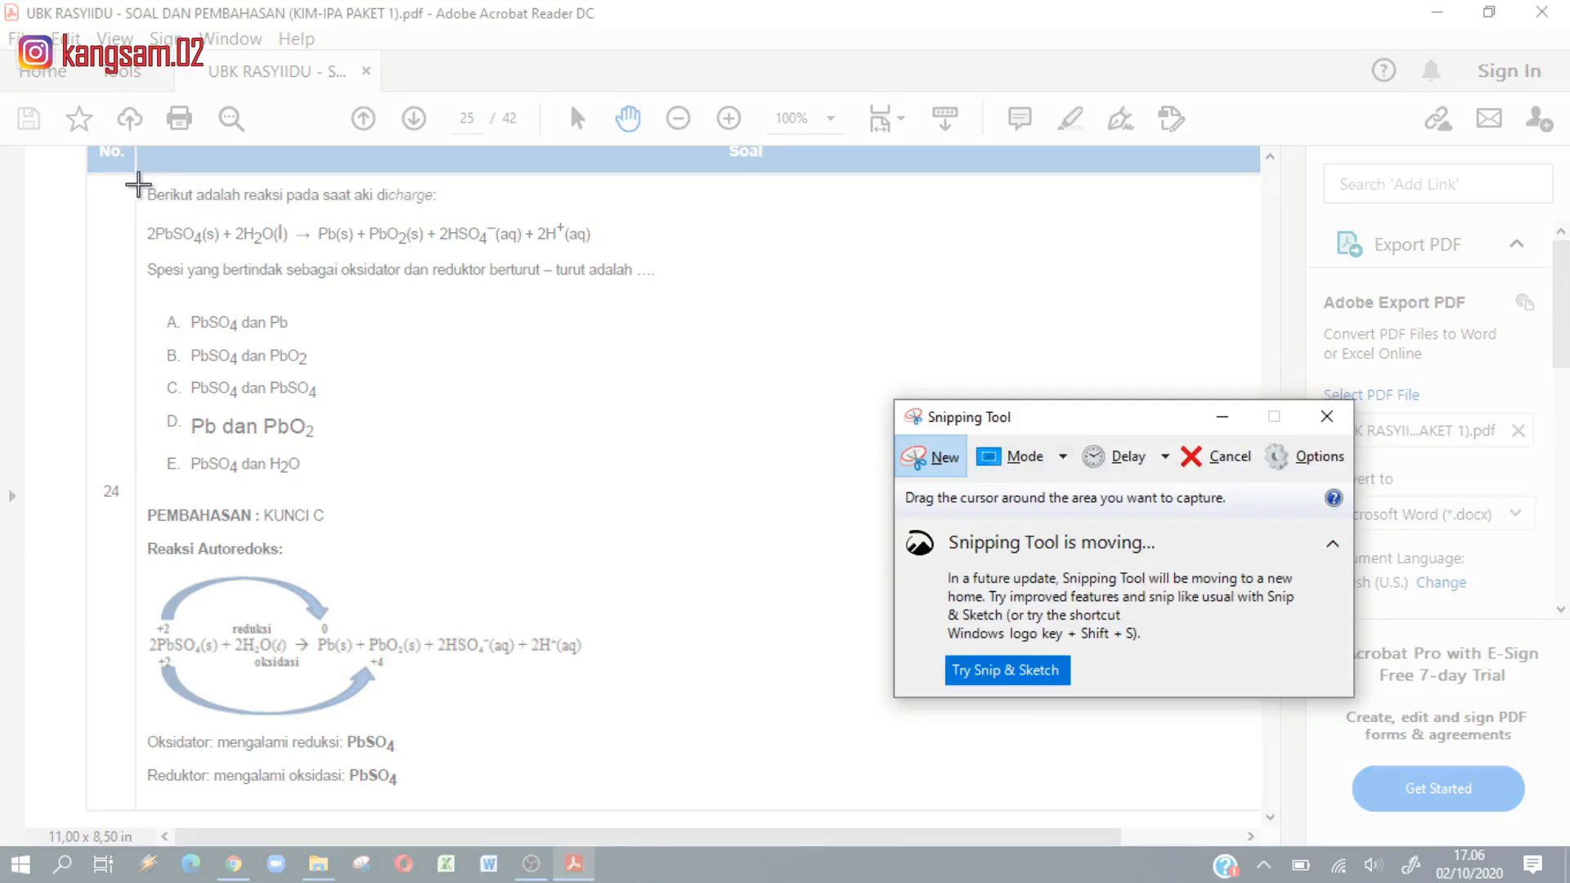
left_click_drag(138, 184, 671, 301)
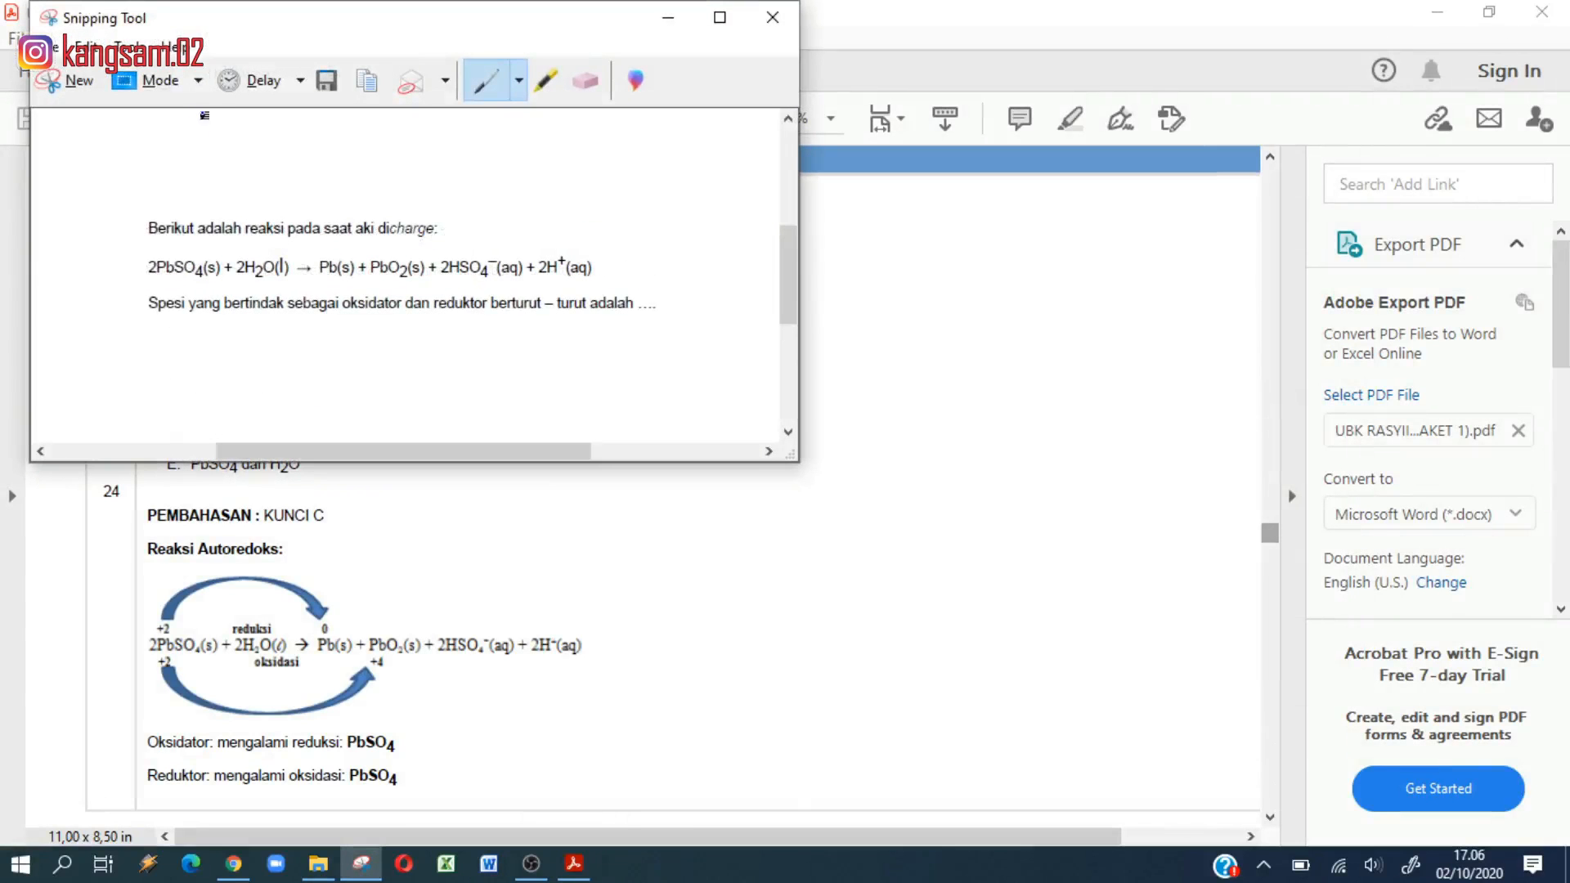
Step: Save the snip as a PNG named "SOAL KIMIA" in the Pictures folder
left_click(327, 84)
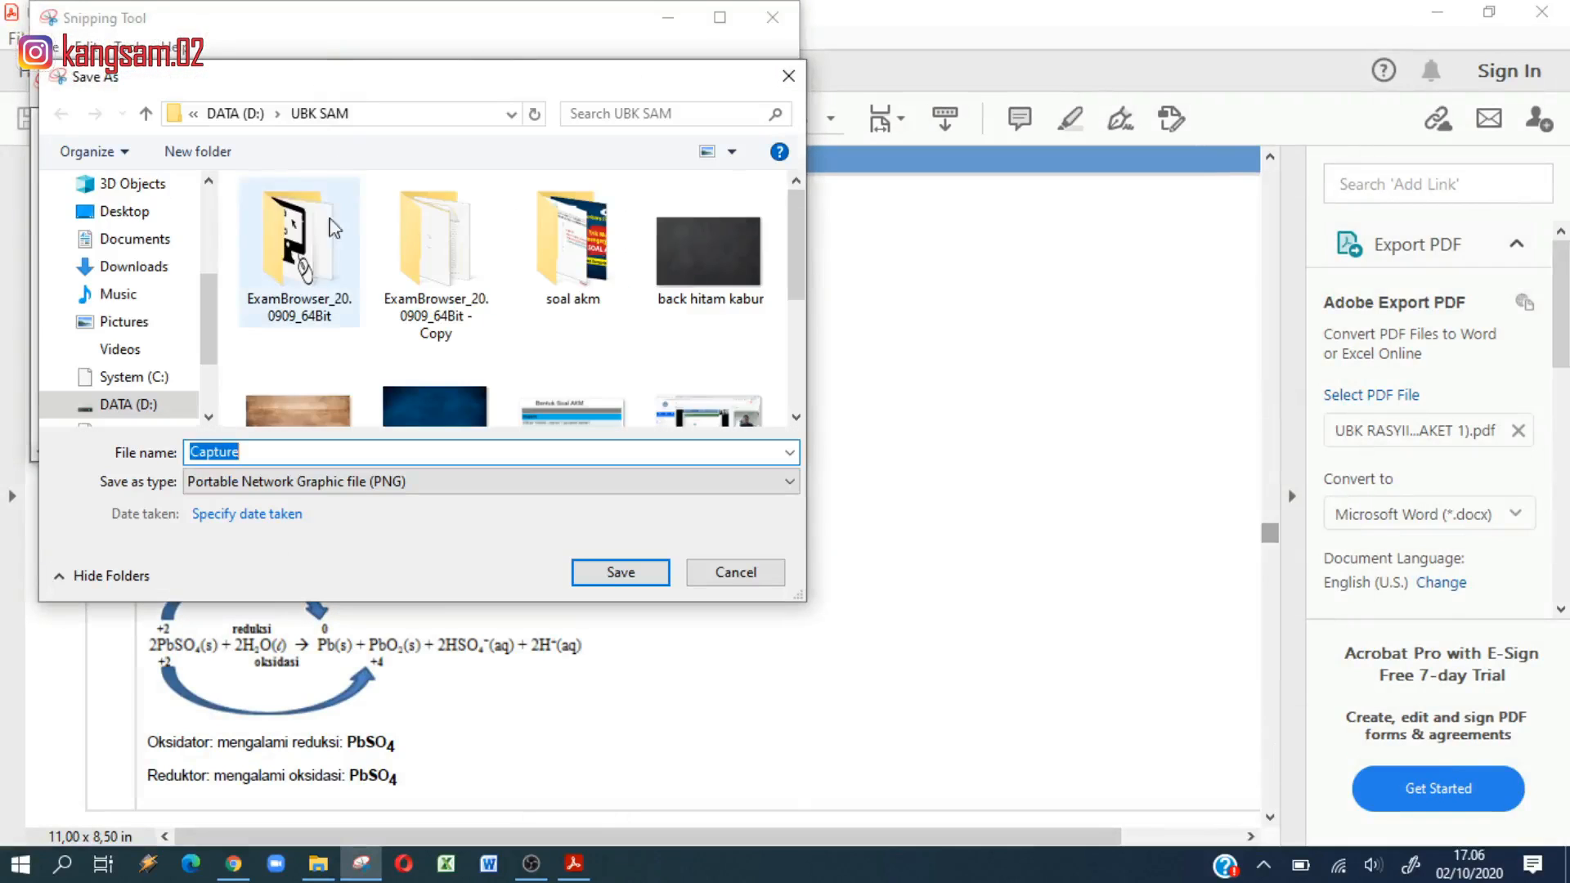
left_click(123, 322)
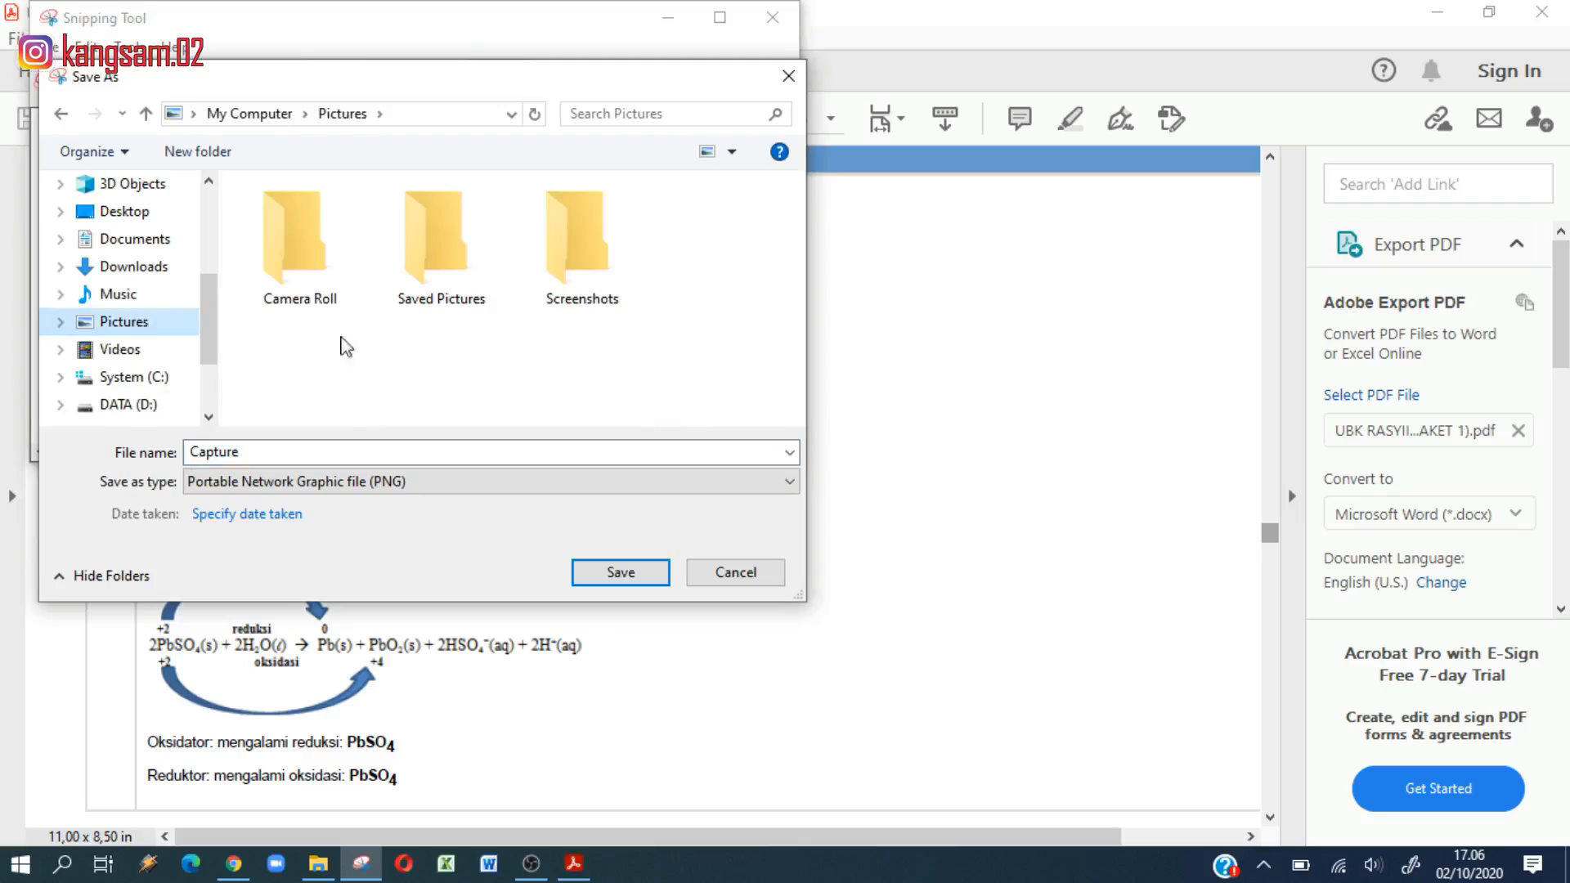
double_click(303, 449)
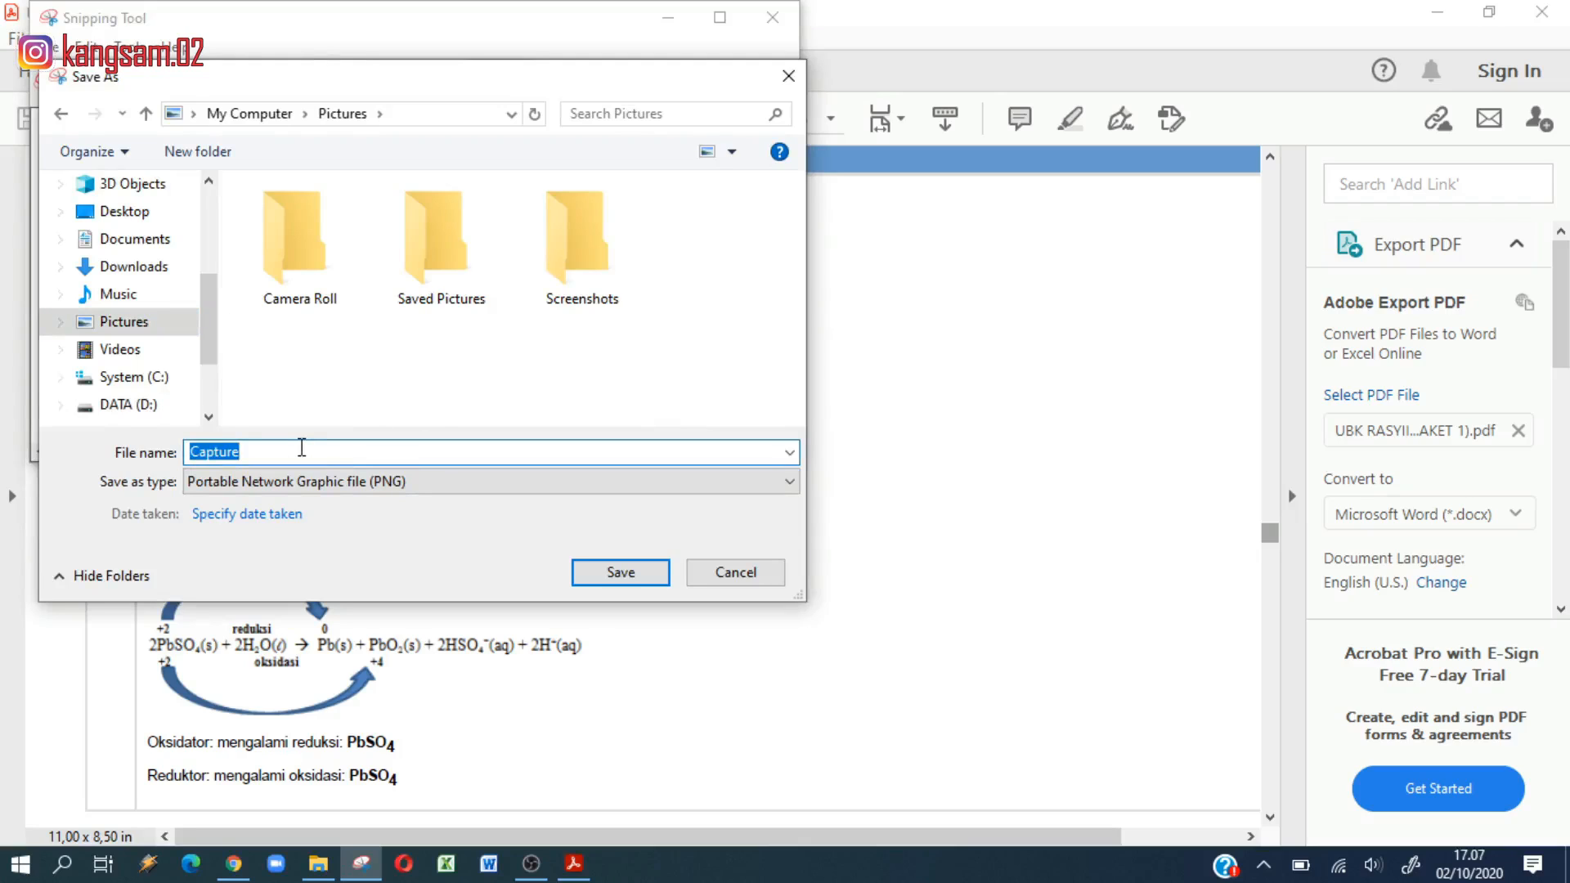
type("SOAL KIMIA")
left_click(606, 578)
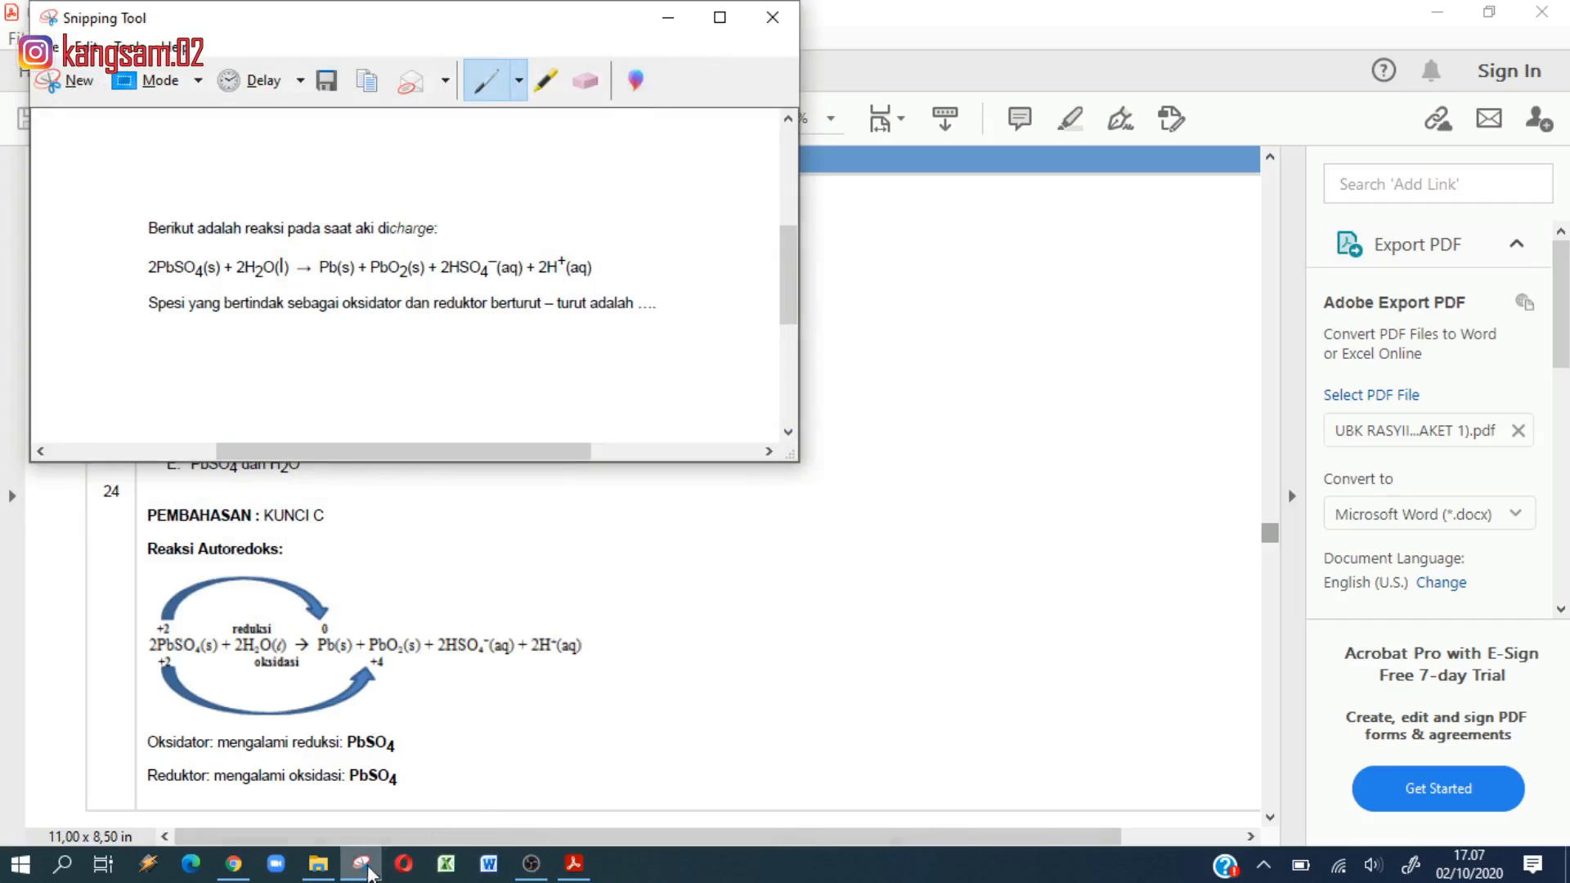
Step: Switch to the Google Forms tab in Chrome and insert the "SOAL KIMIA" image from the Pictures folder into the untitled multiple-choice question
left_click(234, 865)
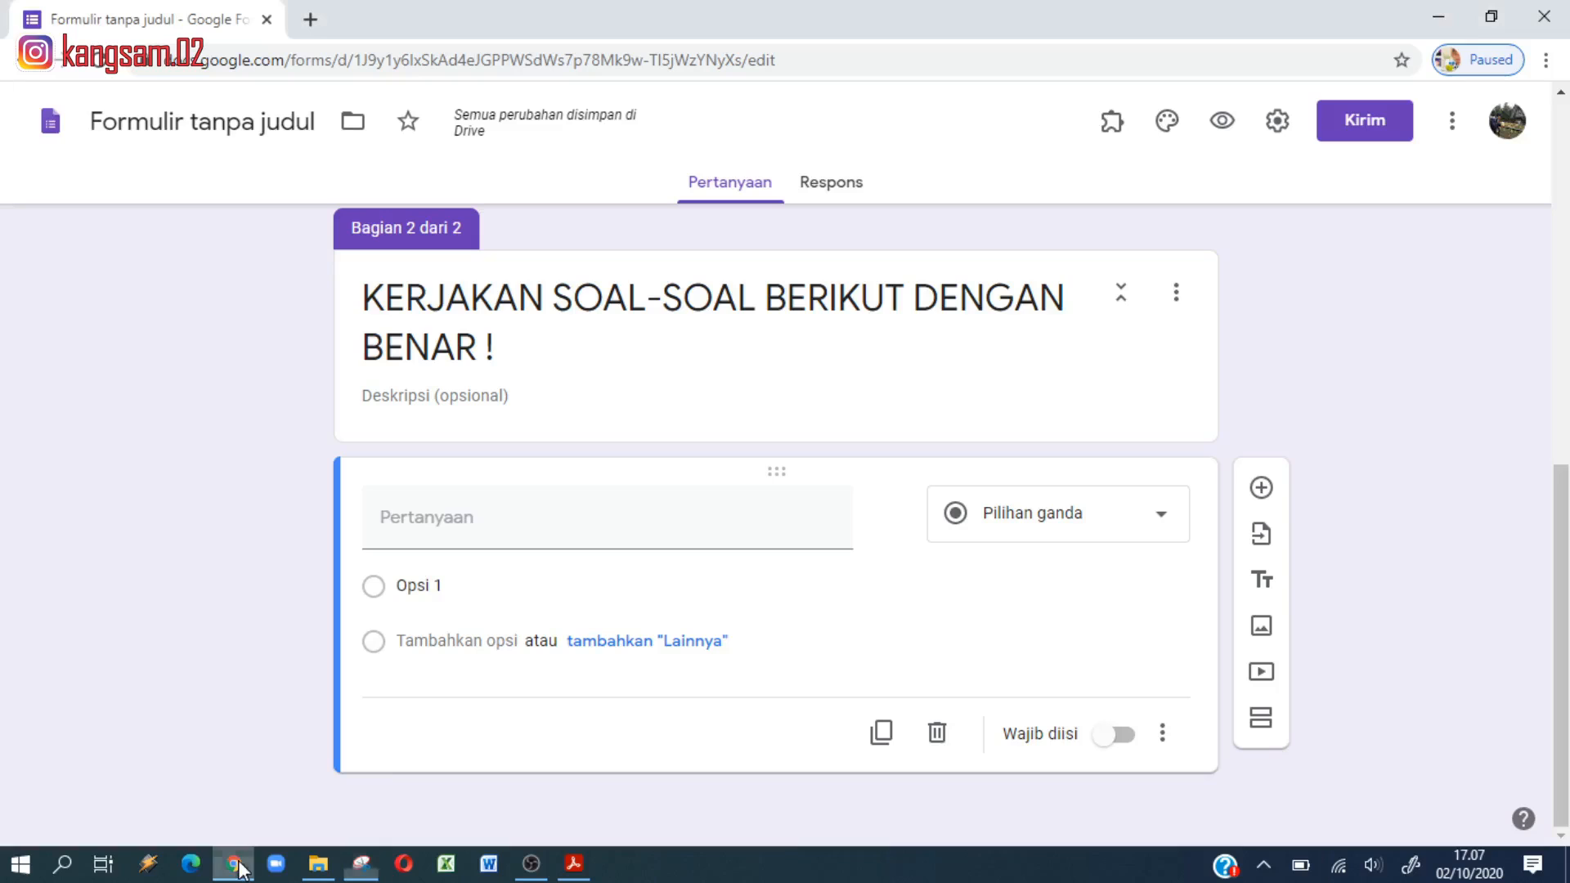
mouse_move(898, 530)
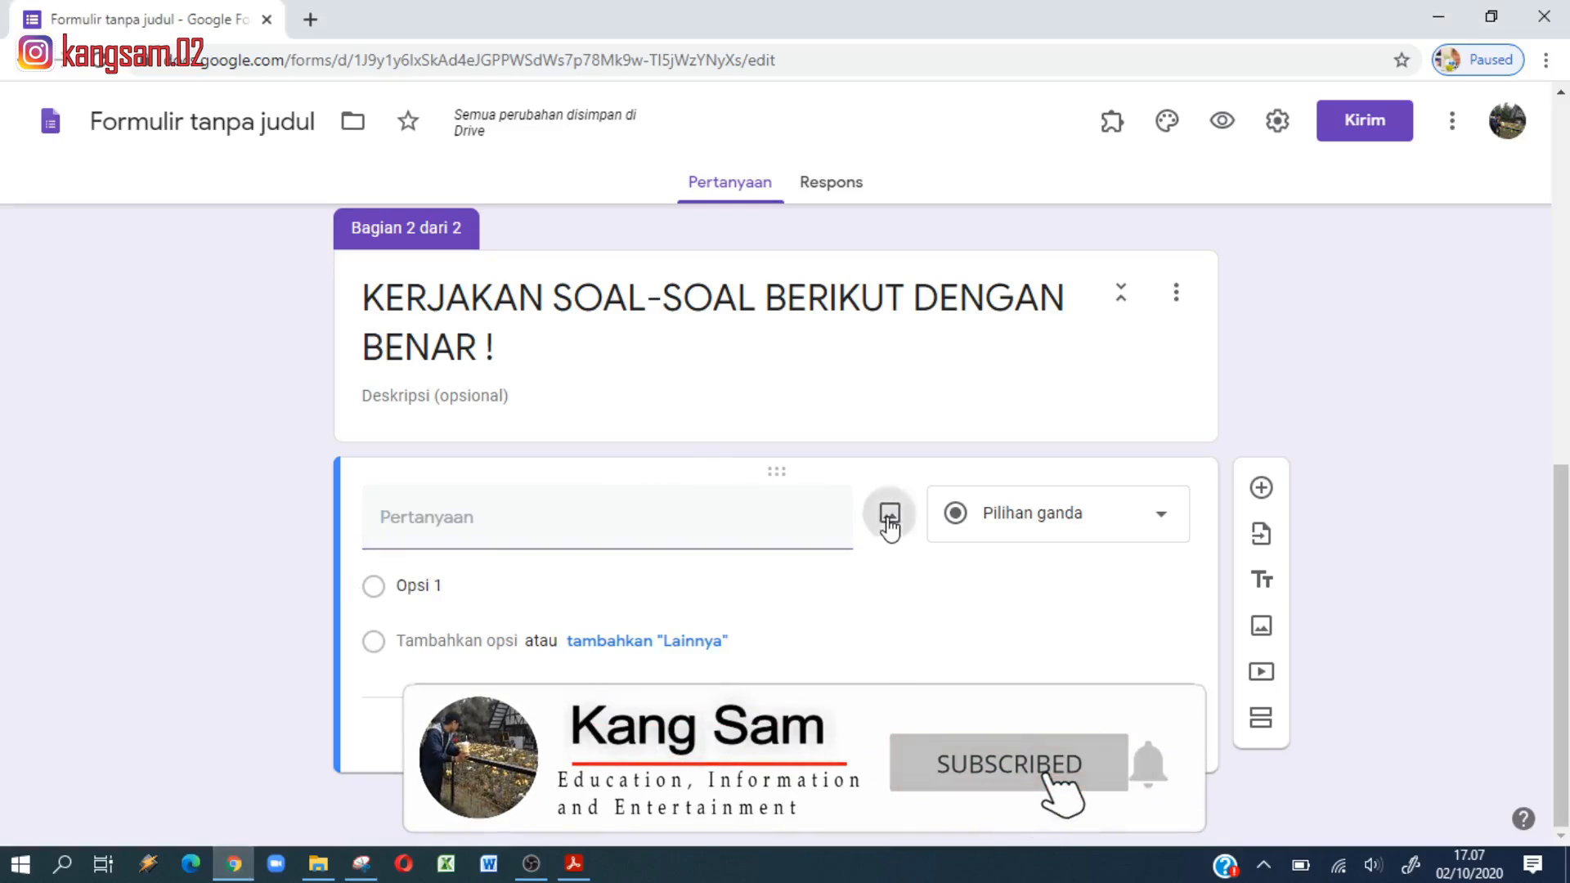
left_click(888, 515)
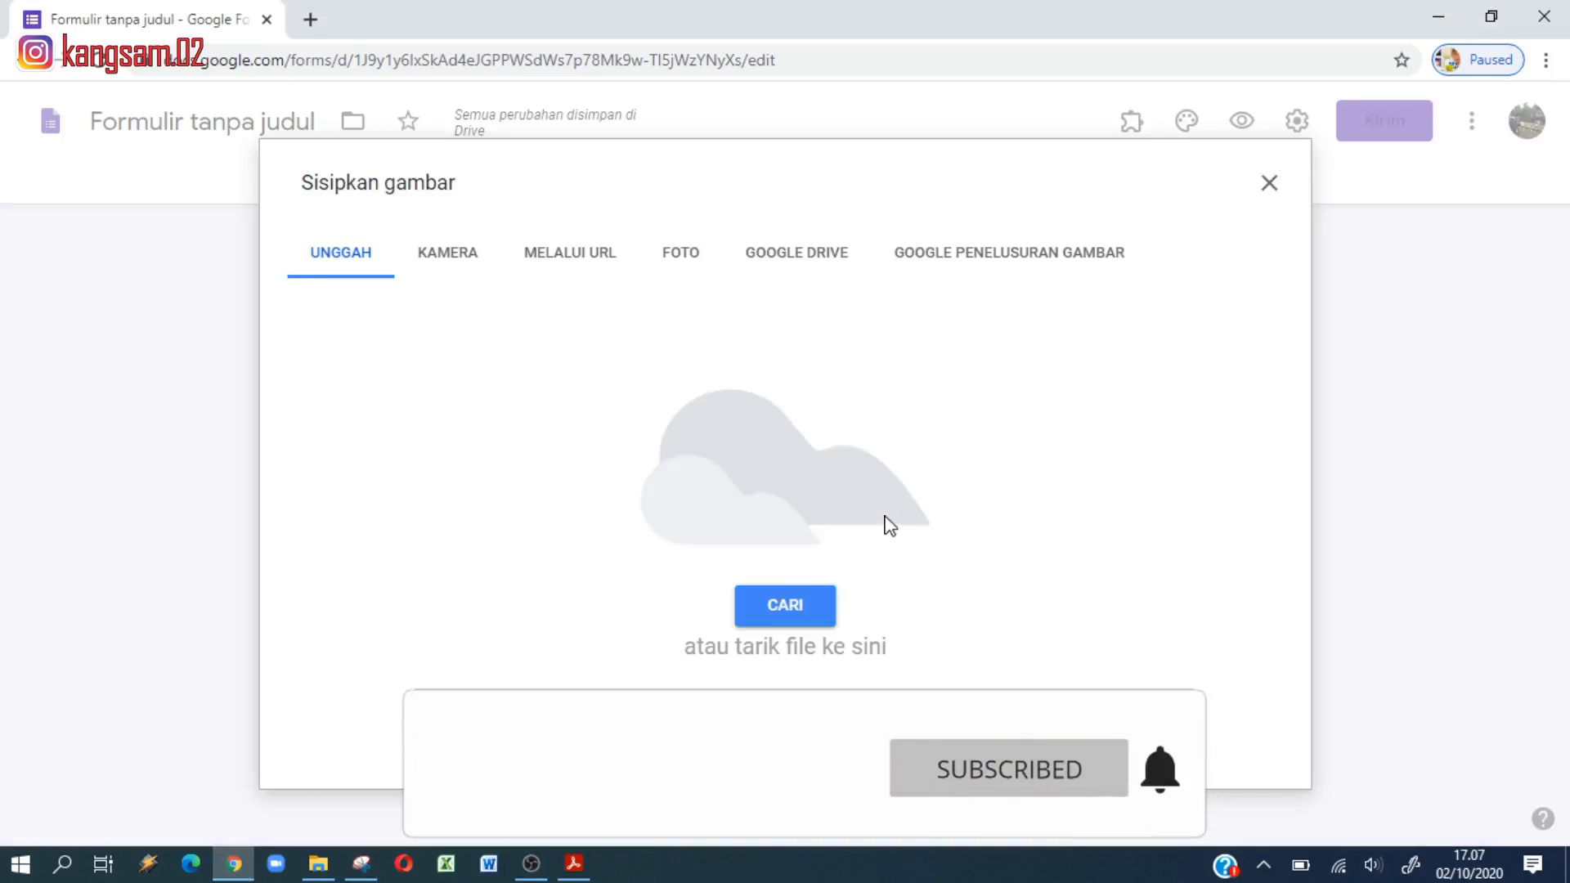
left_click(792, 609)
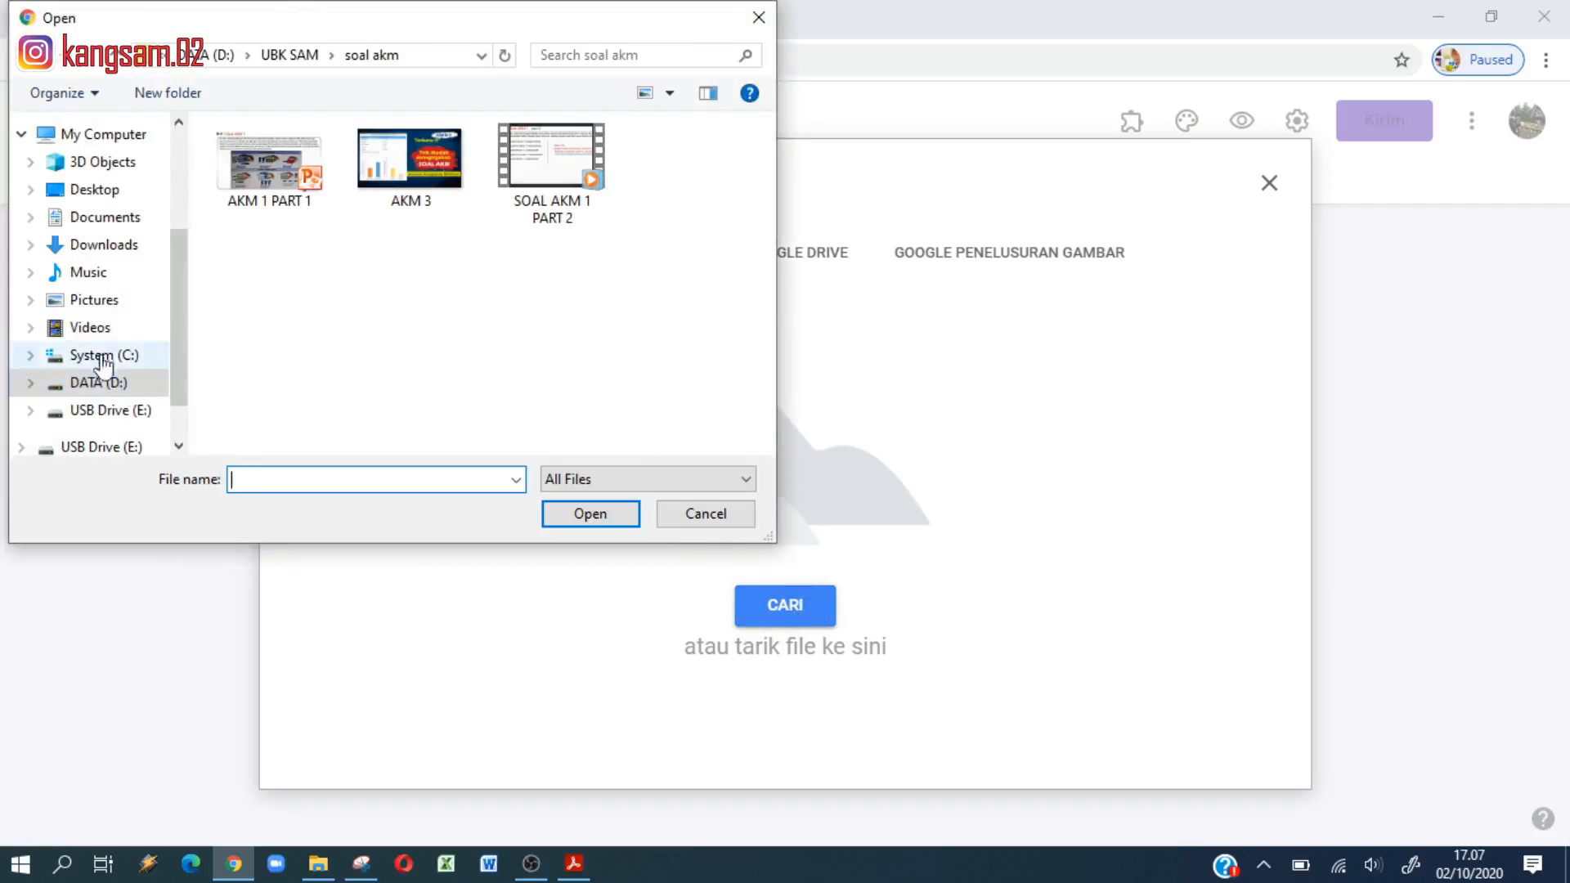
left_click(94, 303)
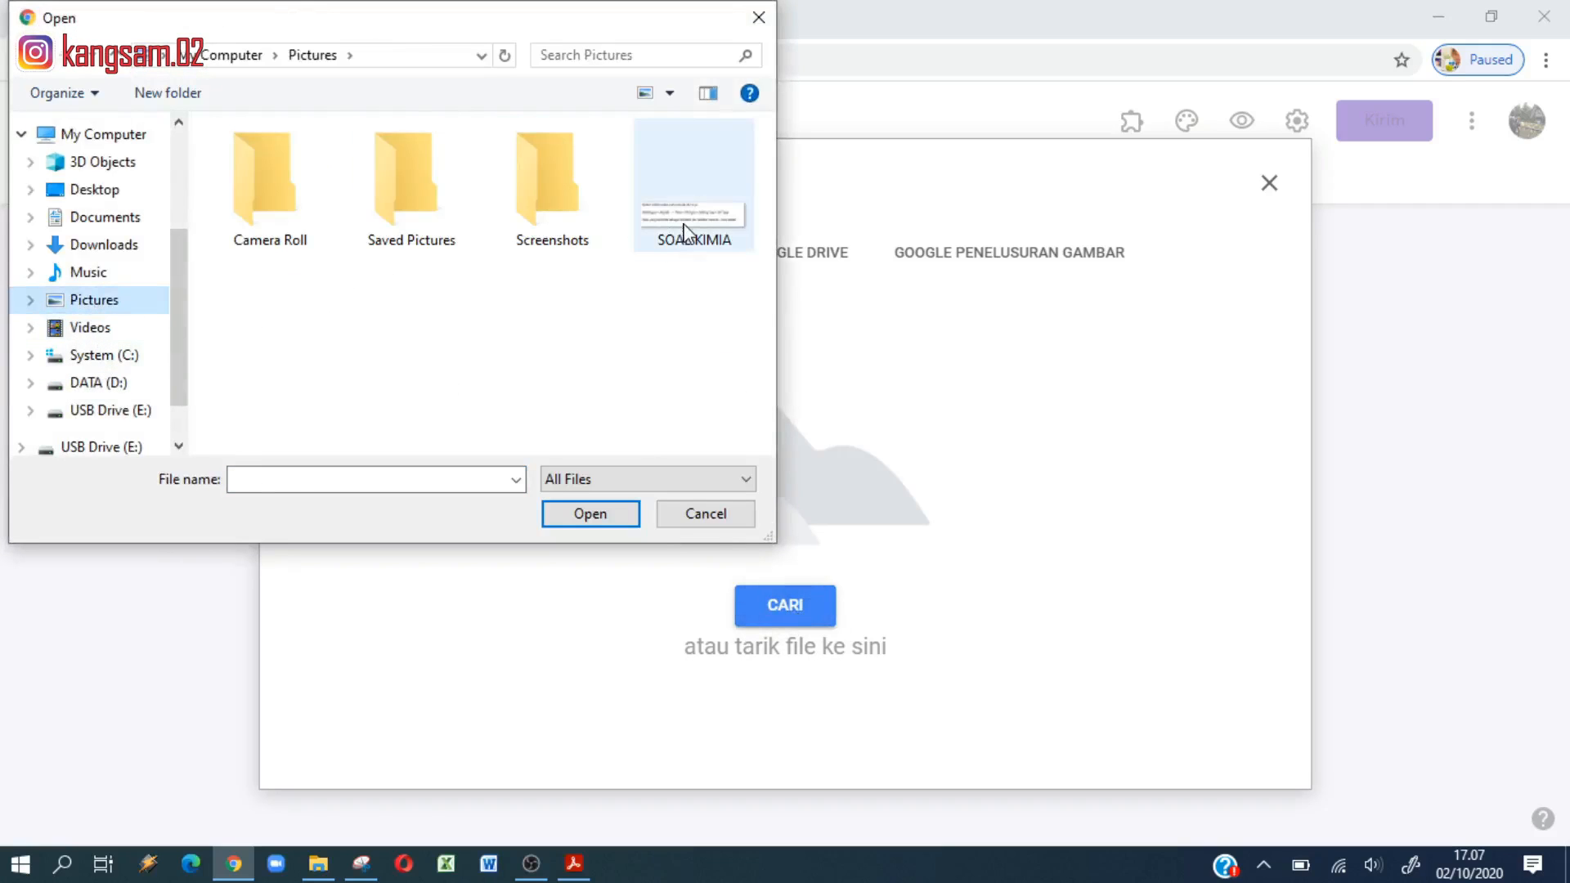
left_click(713, 215)
left_click(591, 513)
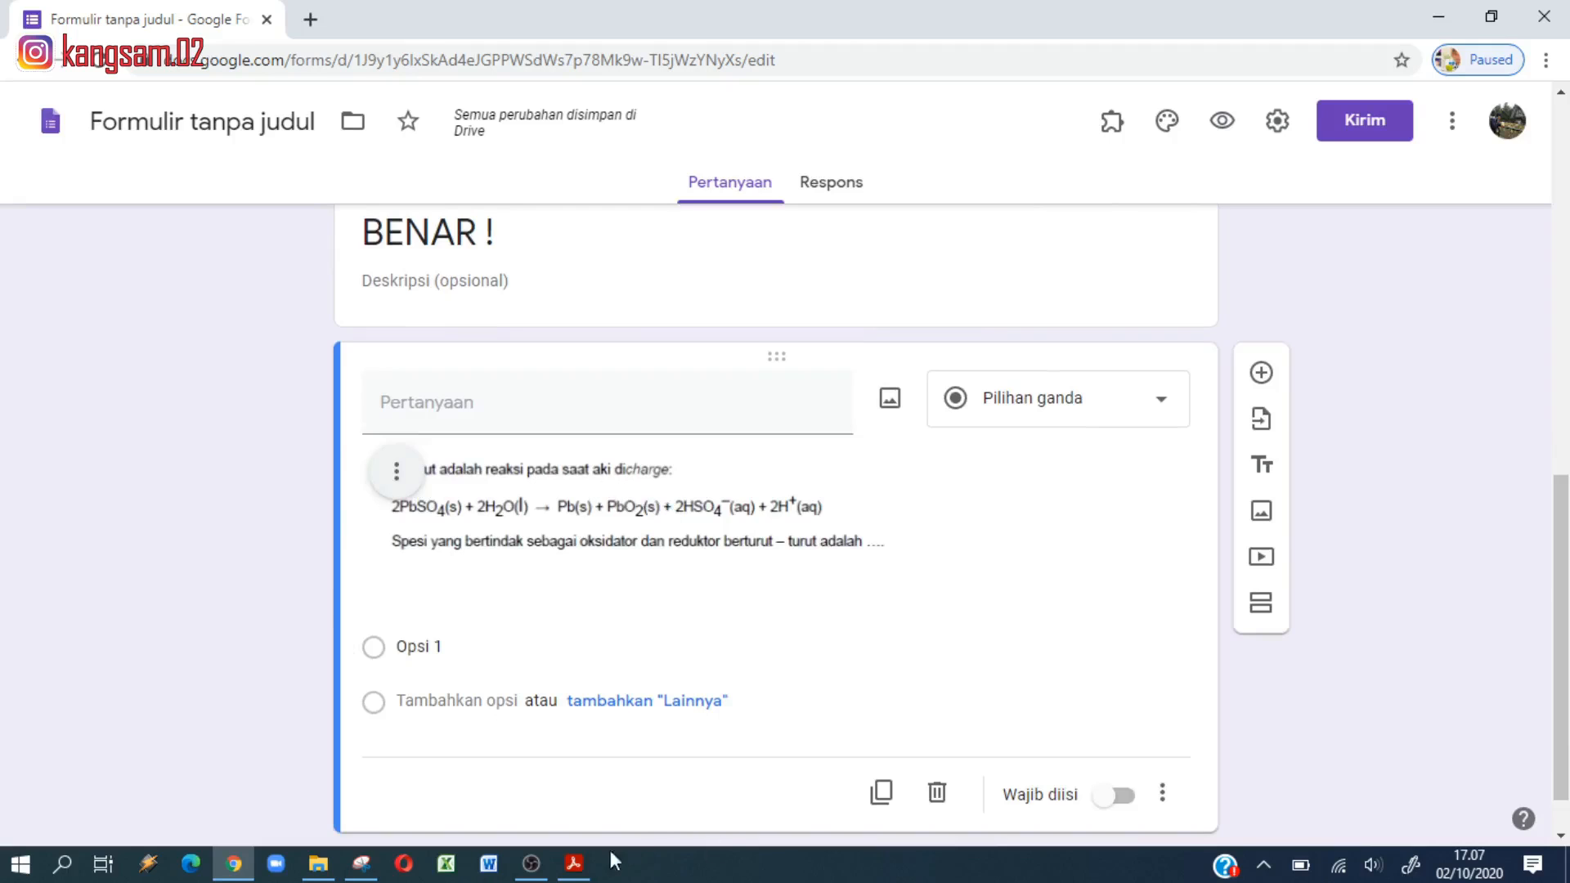
Step: Snip question 24's answer option A, "PbSO4 dan Pb", from the PDF without its letter and save it as PNG "KIM A" in Pictures
left_click(575, 863)
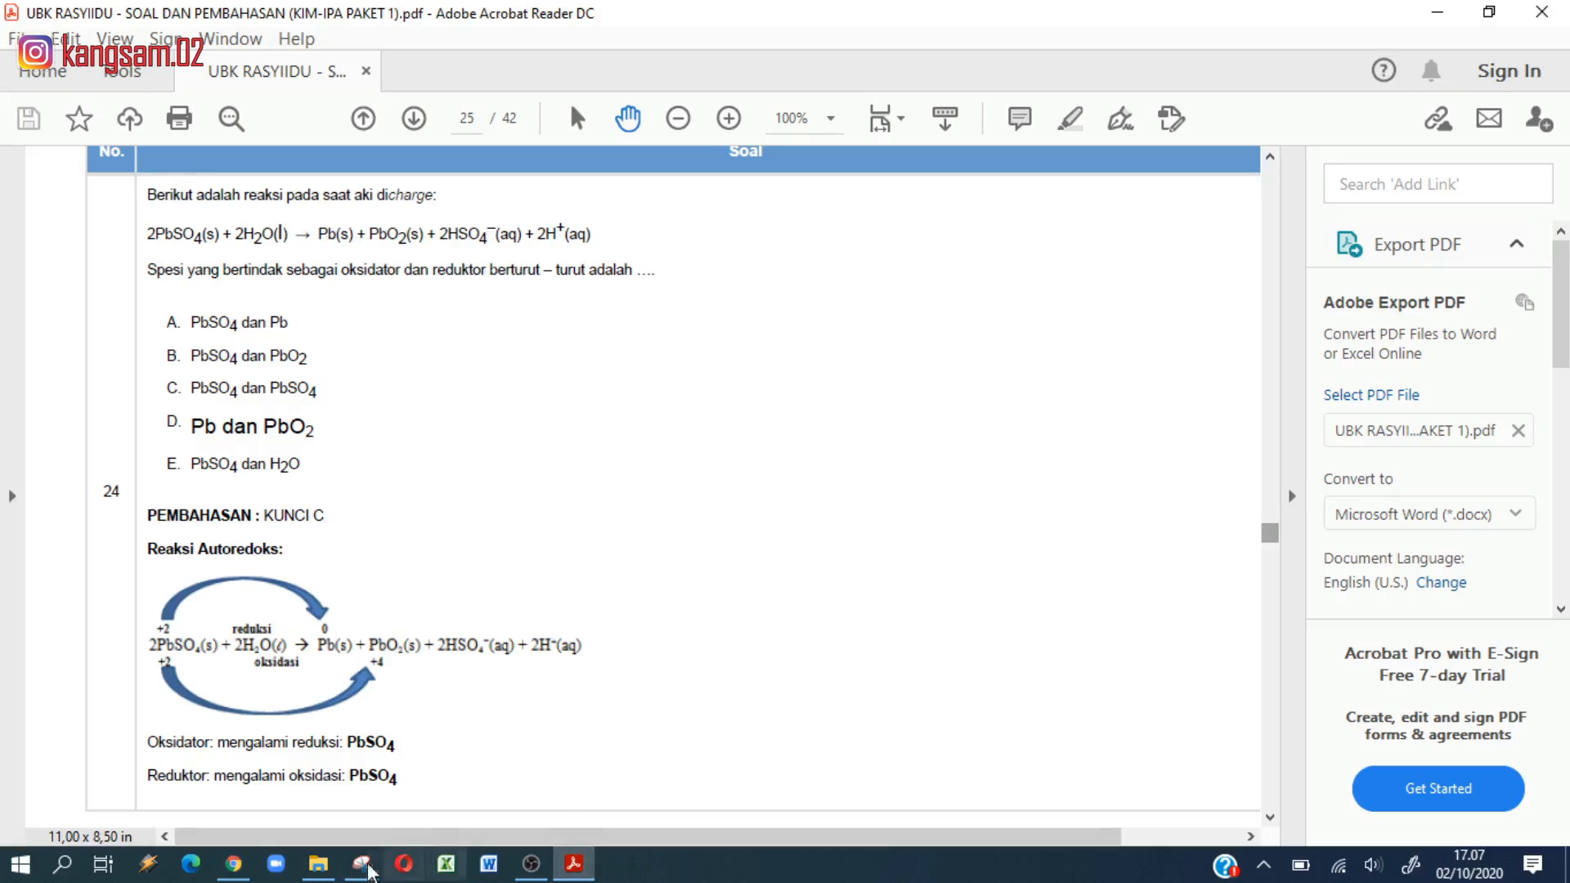
left_click(235, 866)
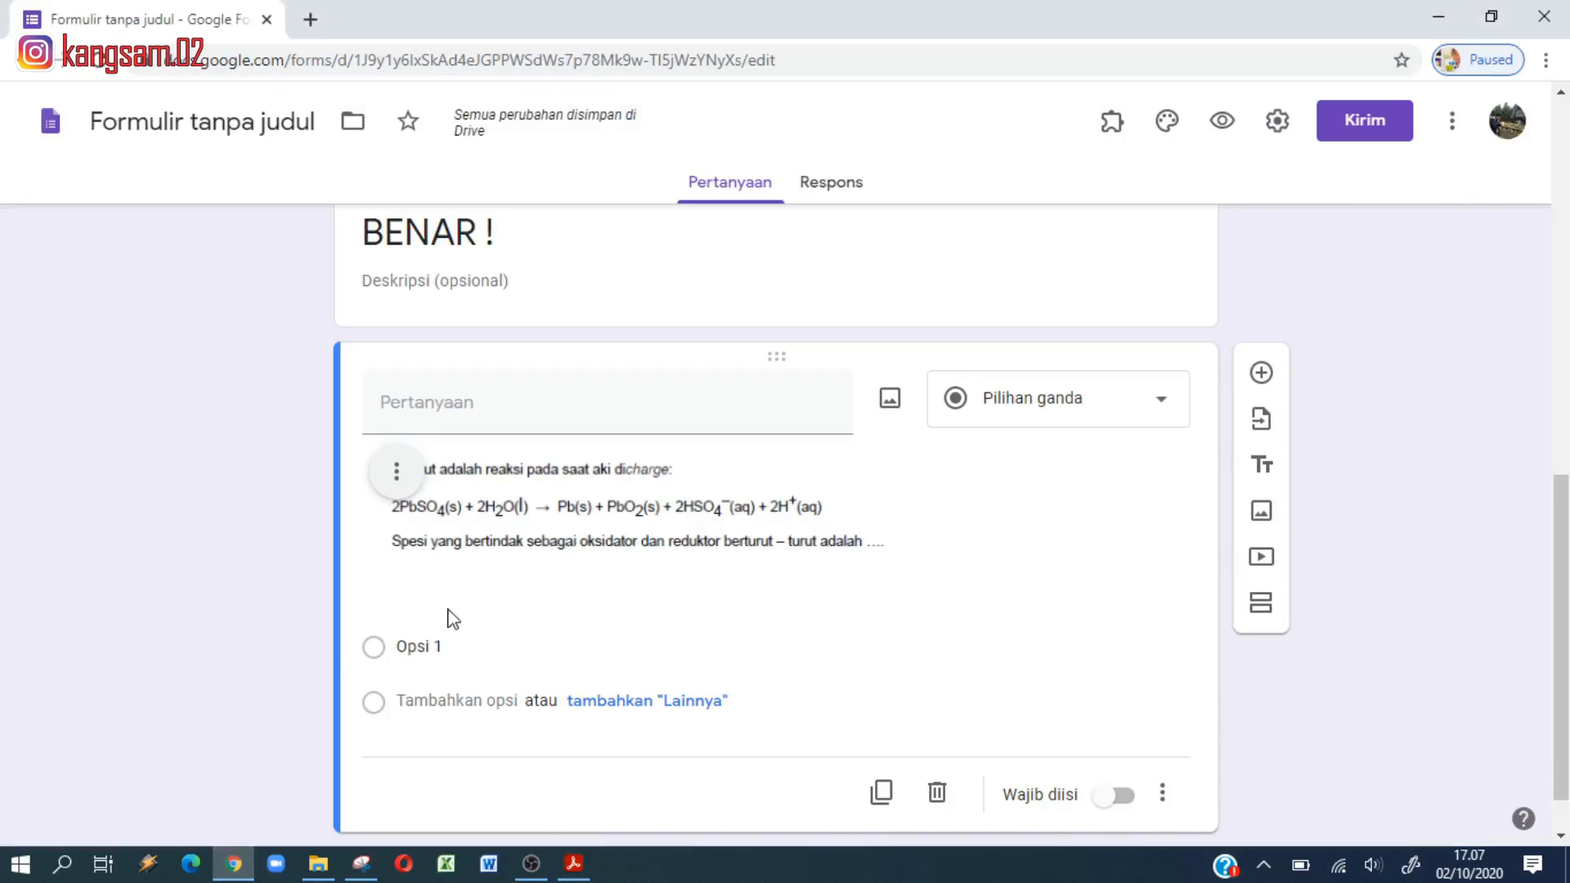
left_click(432, 649)
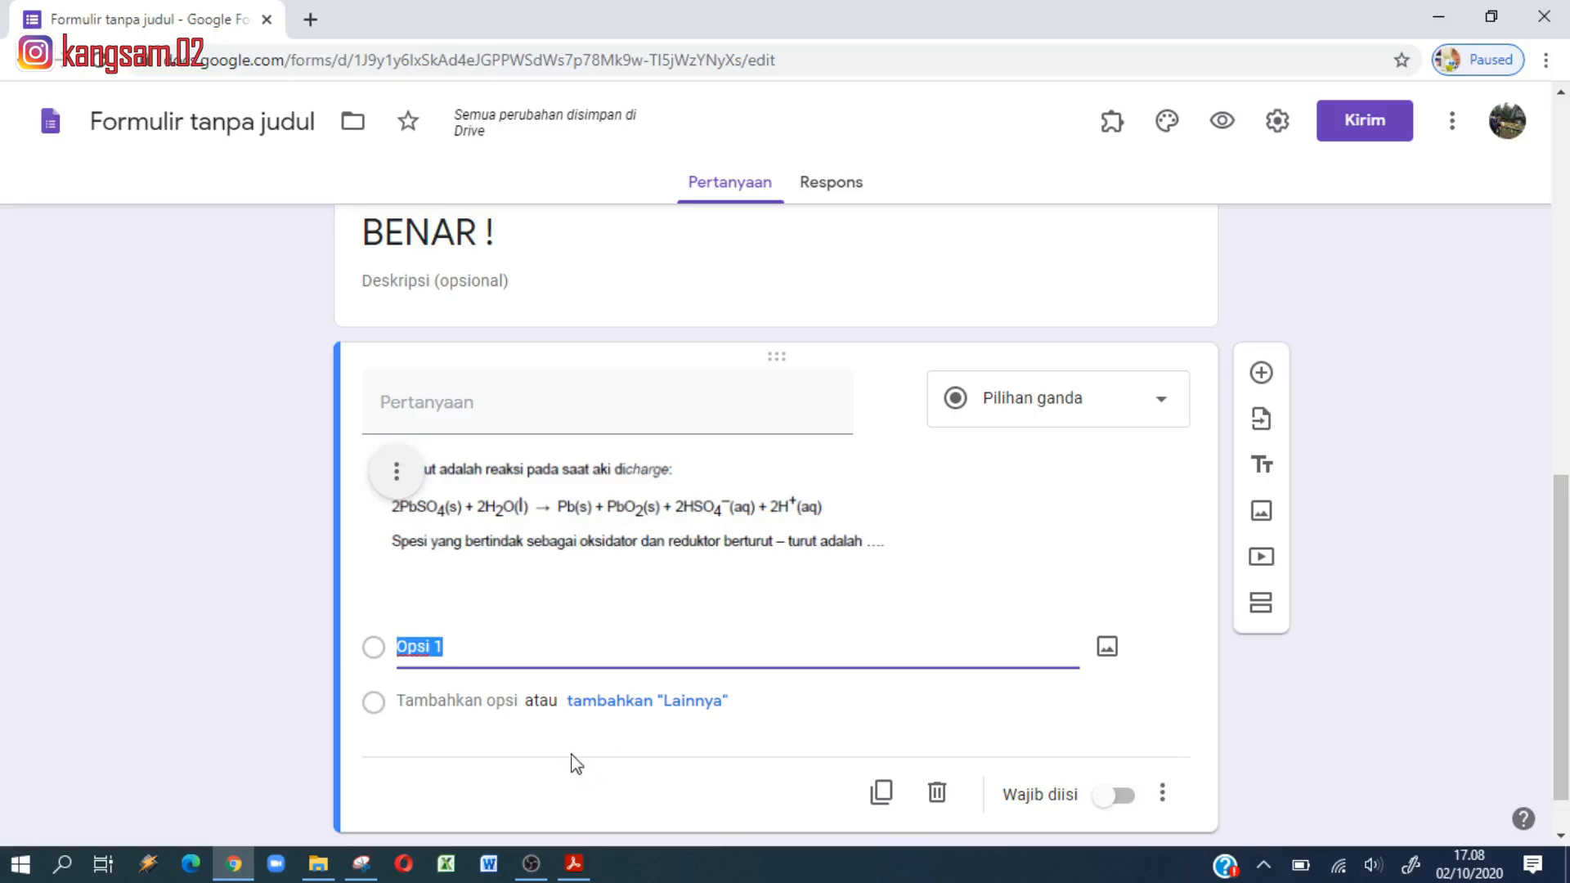
left_click(574, 864)
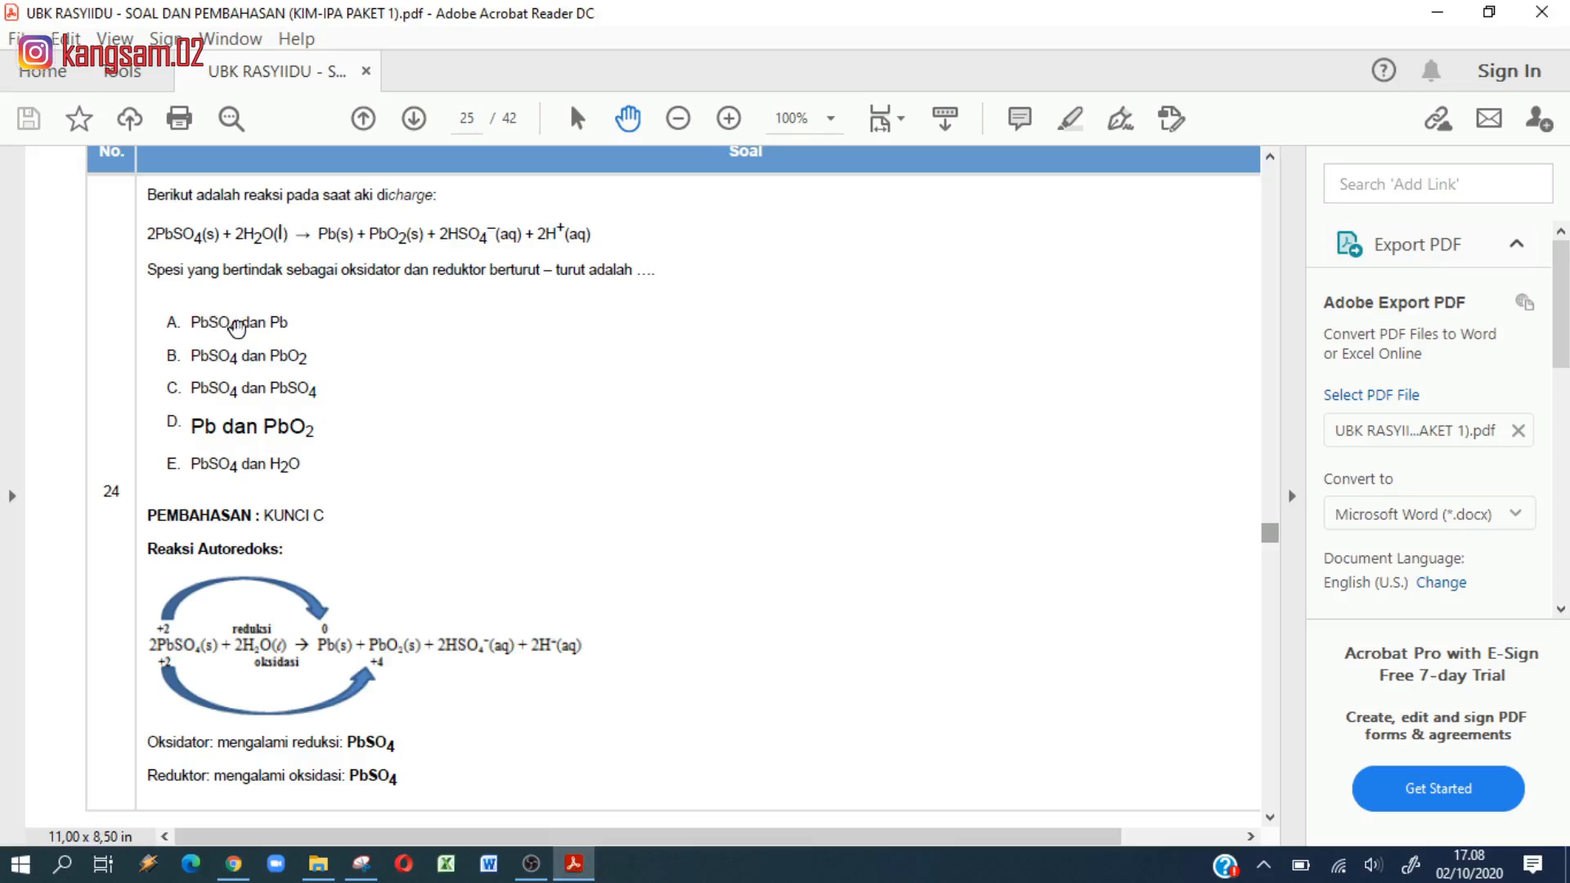
left_click(361, 864)
left_click(72, 81)
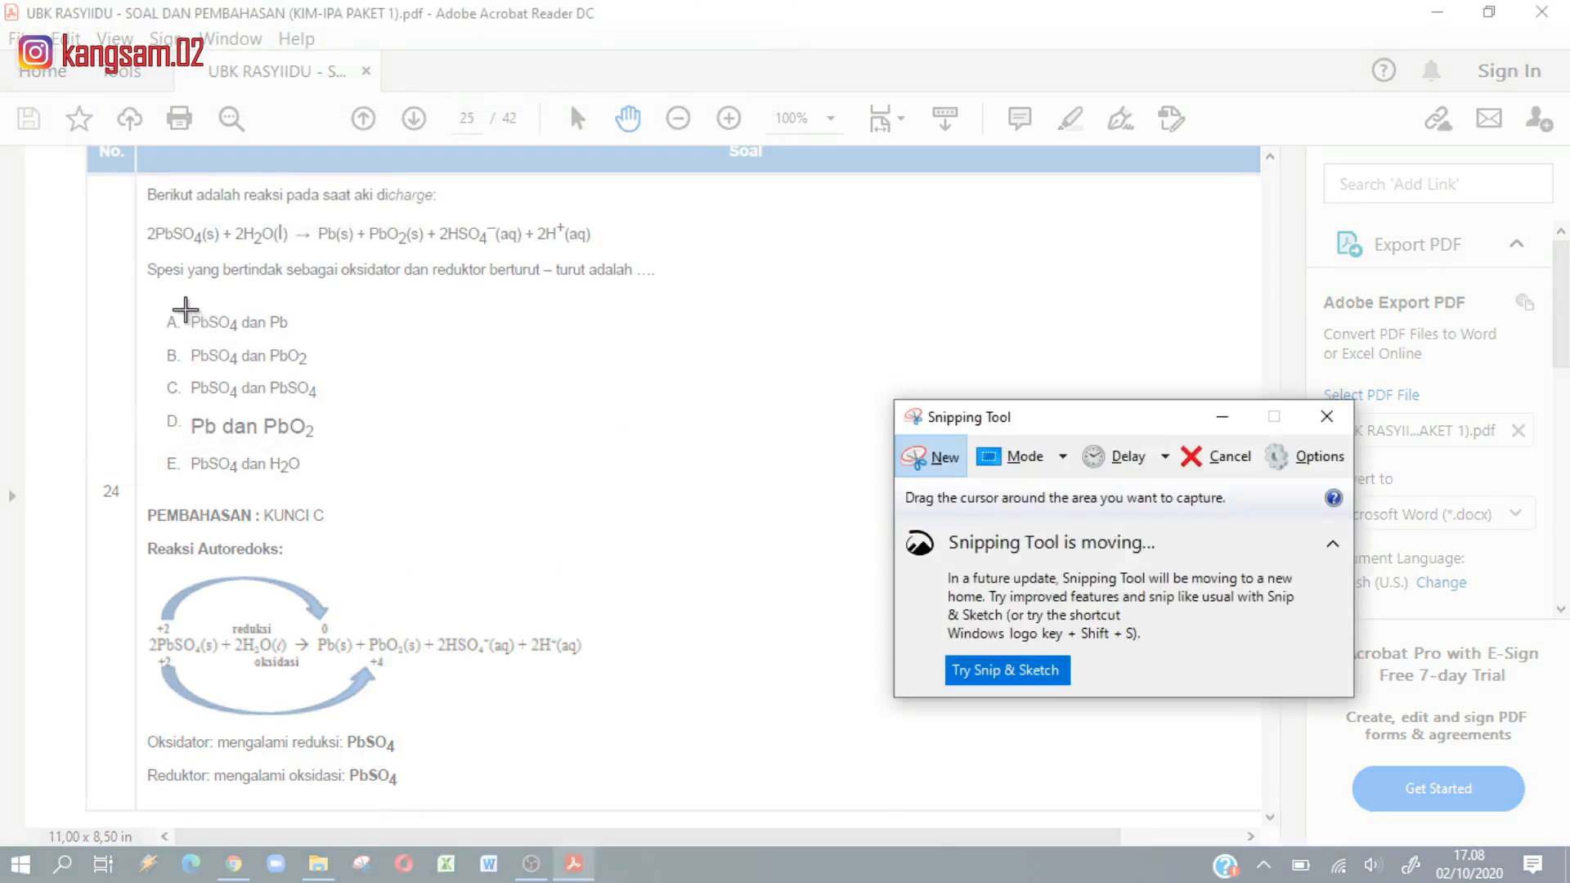
left_click_drag(184, 308, 299, 342)
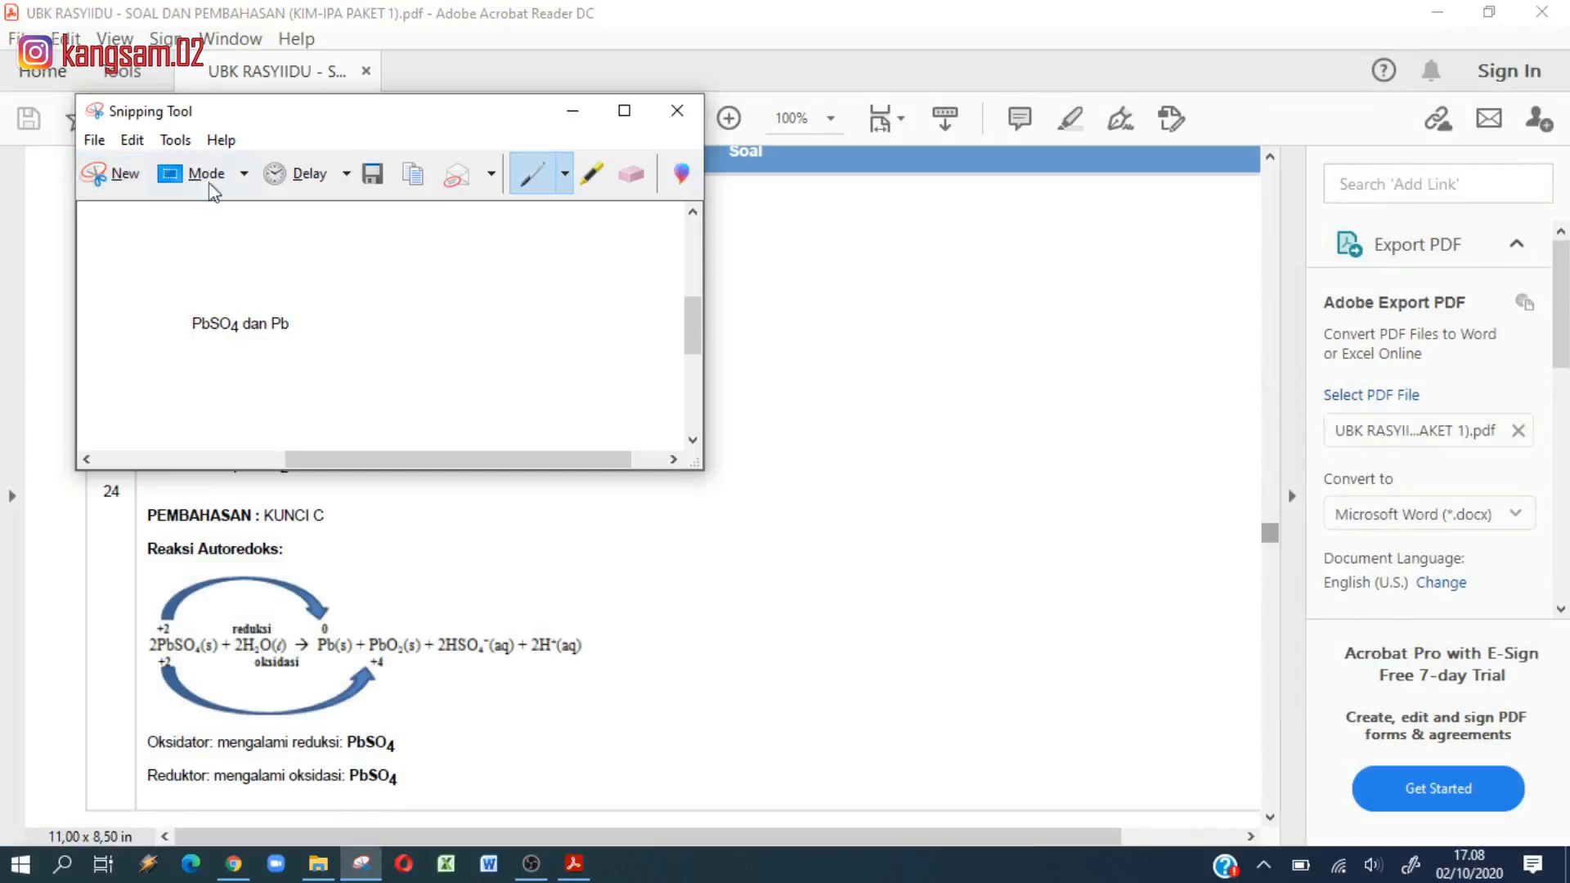
left_click(372, 173)
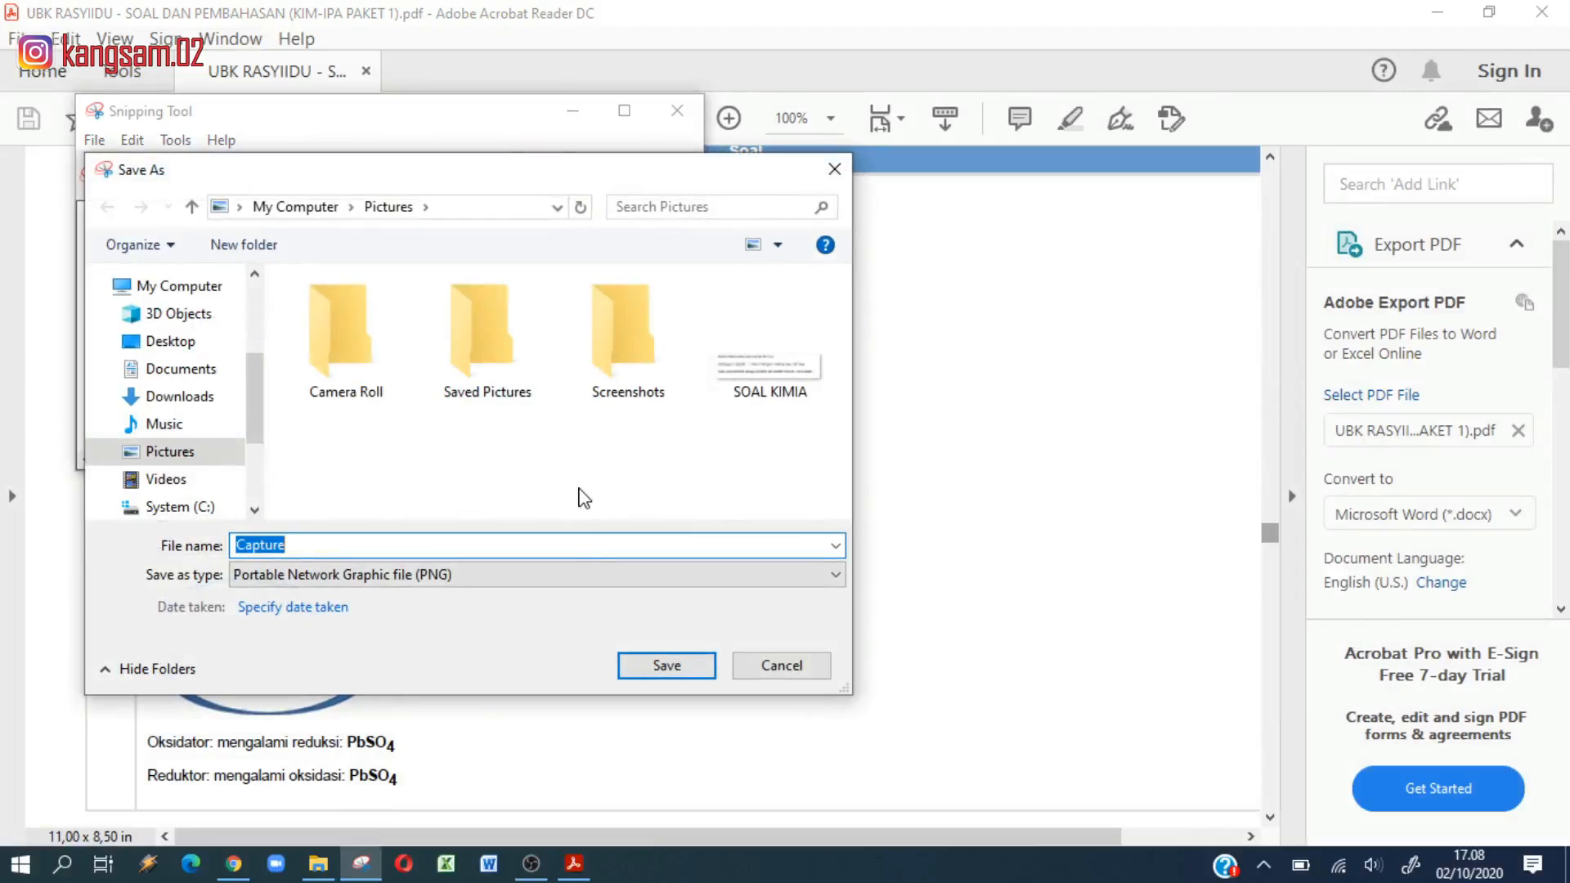
type("KIM A")
left_click(666, 665)
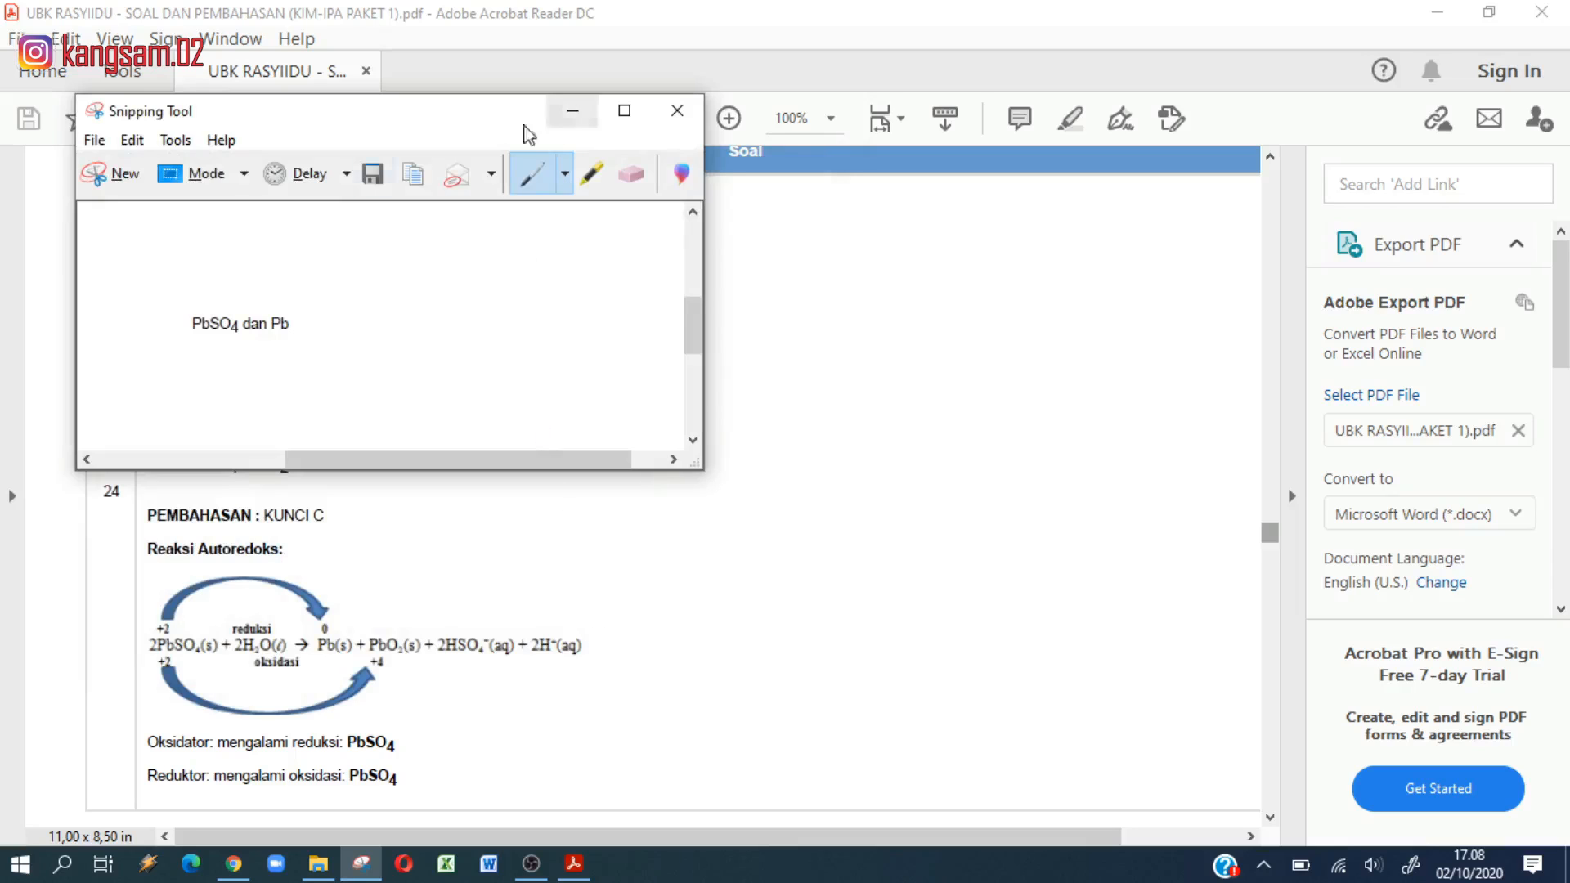
Step: Snip answer option B, "PbSO4 dan PbO2", without its letter and save it as PNG "KIM B" in Pictures
left_click(118, 173)
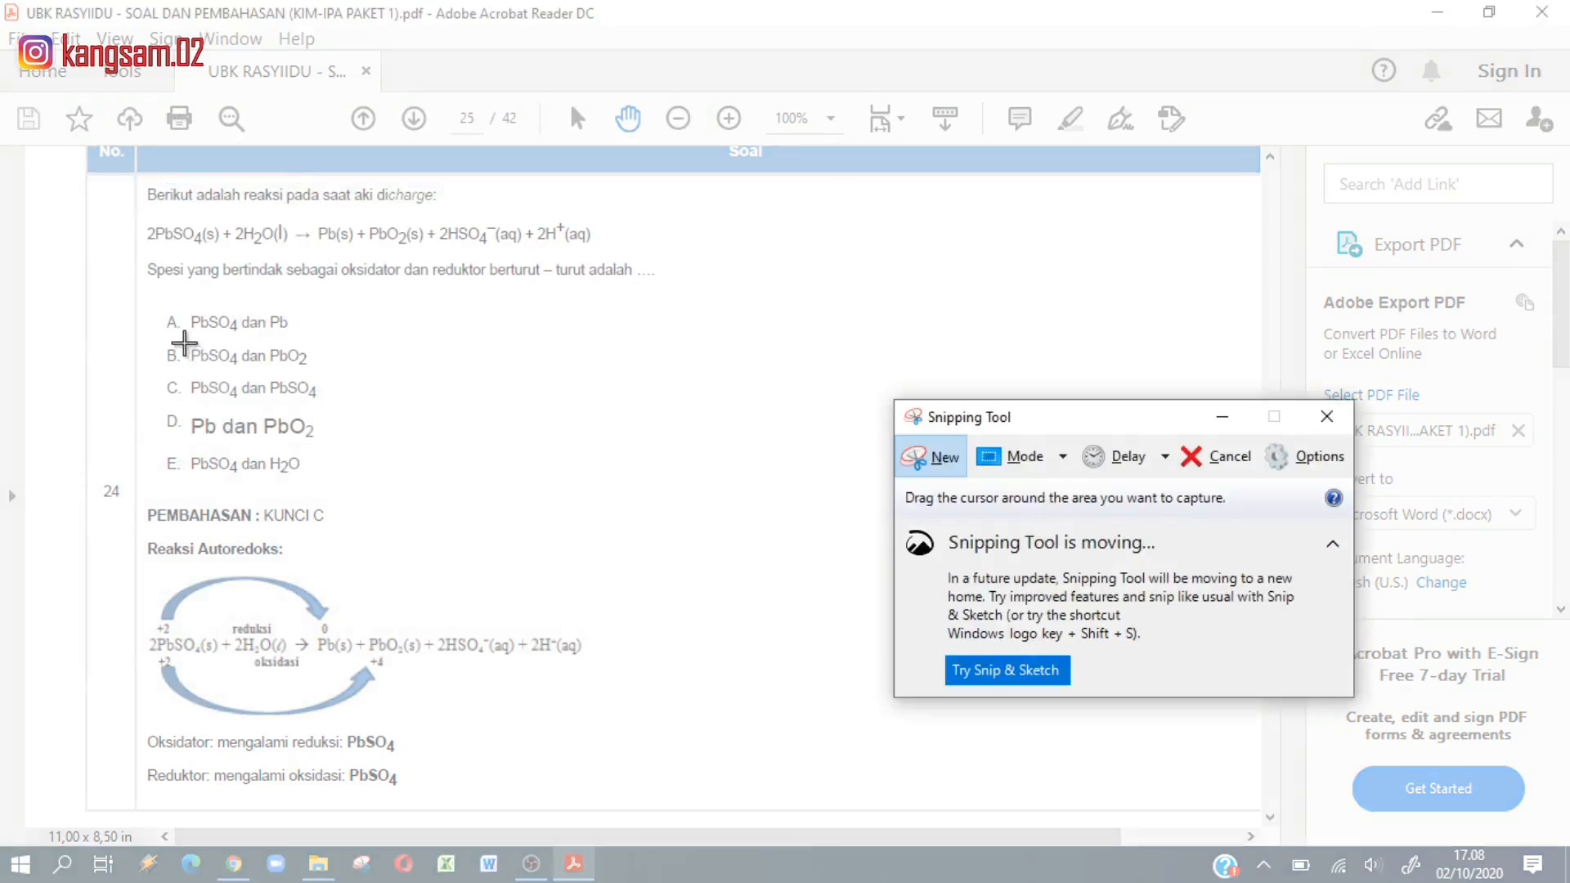
left_click_drag(183, 342, 324, 379)
left_click(371, 207)
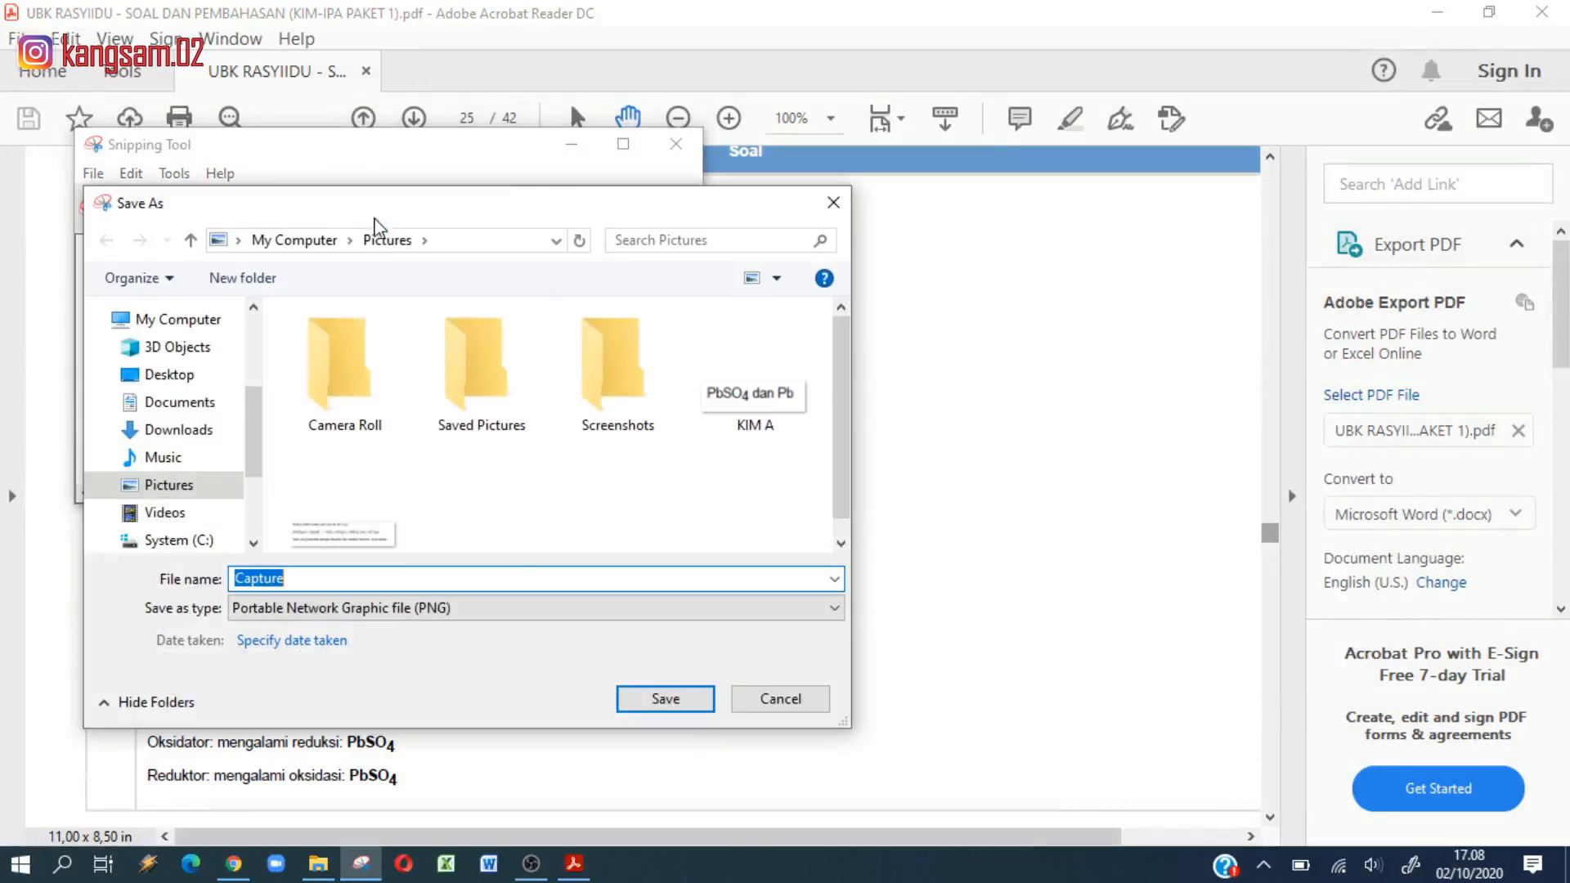
left_click(753, 421)
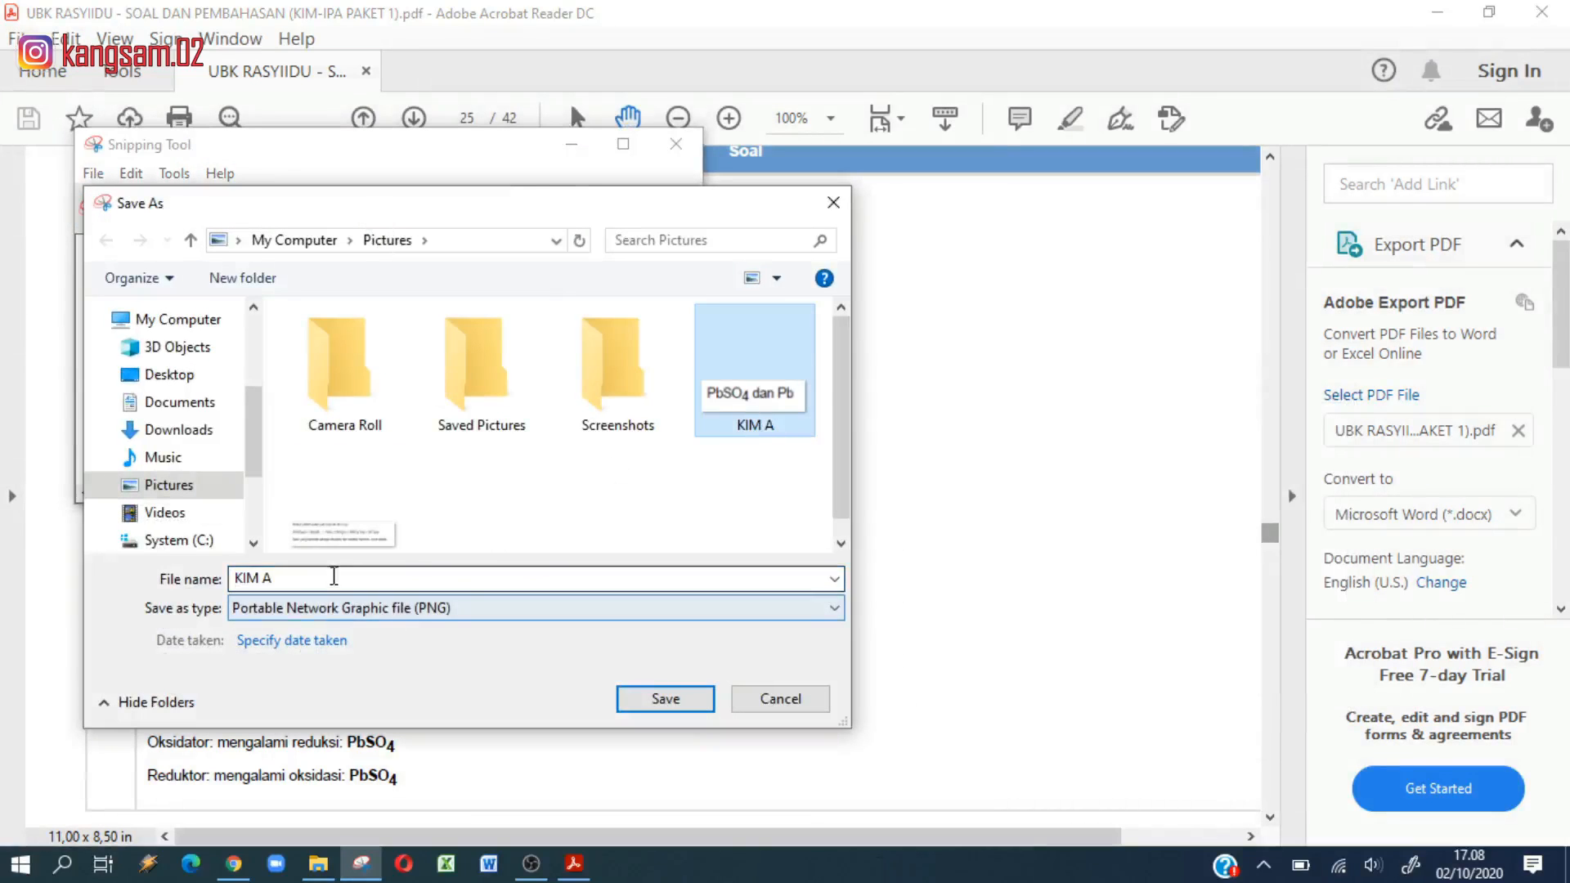
type("B")
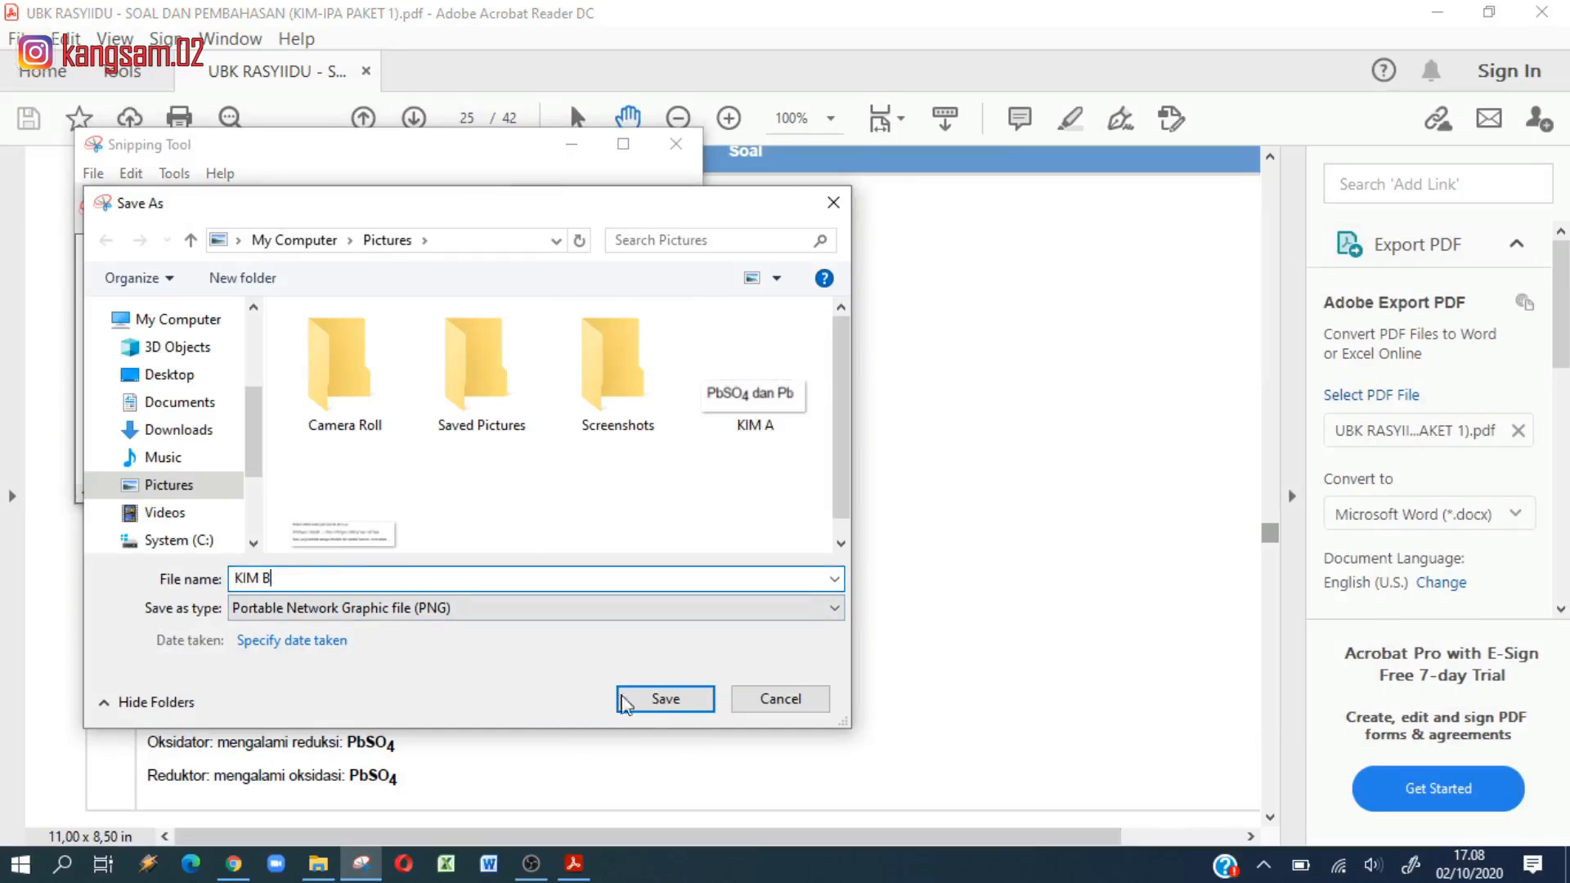
left_click(647, 698)
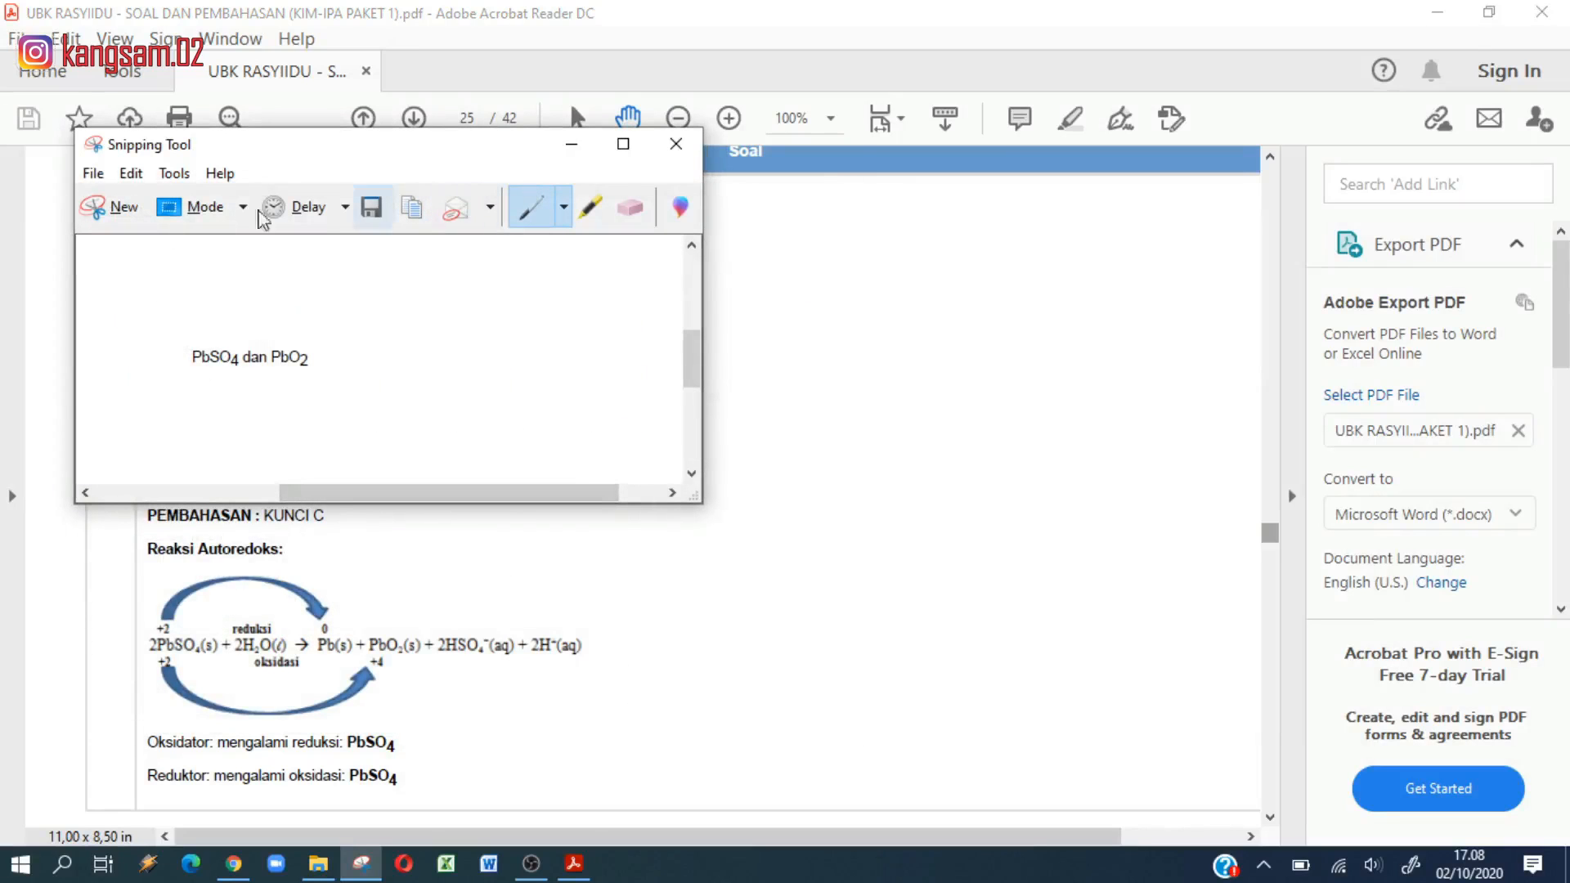
Step: Snip answer option C, "PbSO4 dan PbSO4", without its letter and save it as PNG "KIM C" in Pictures
left_click(127, 207)
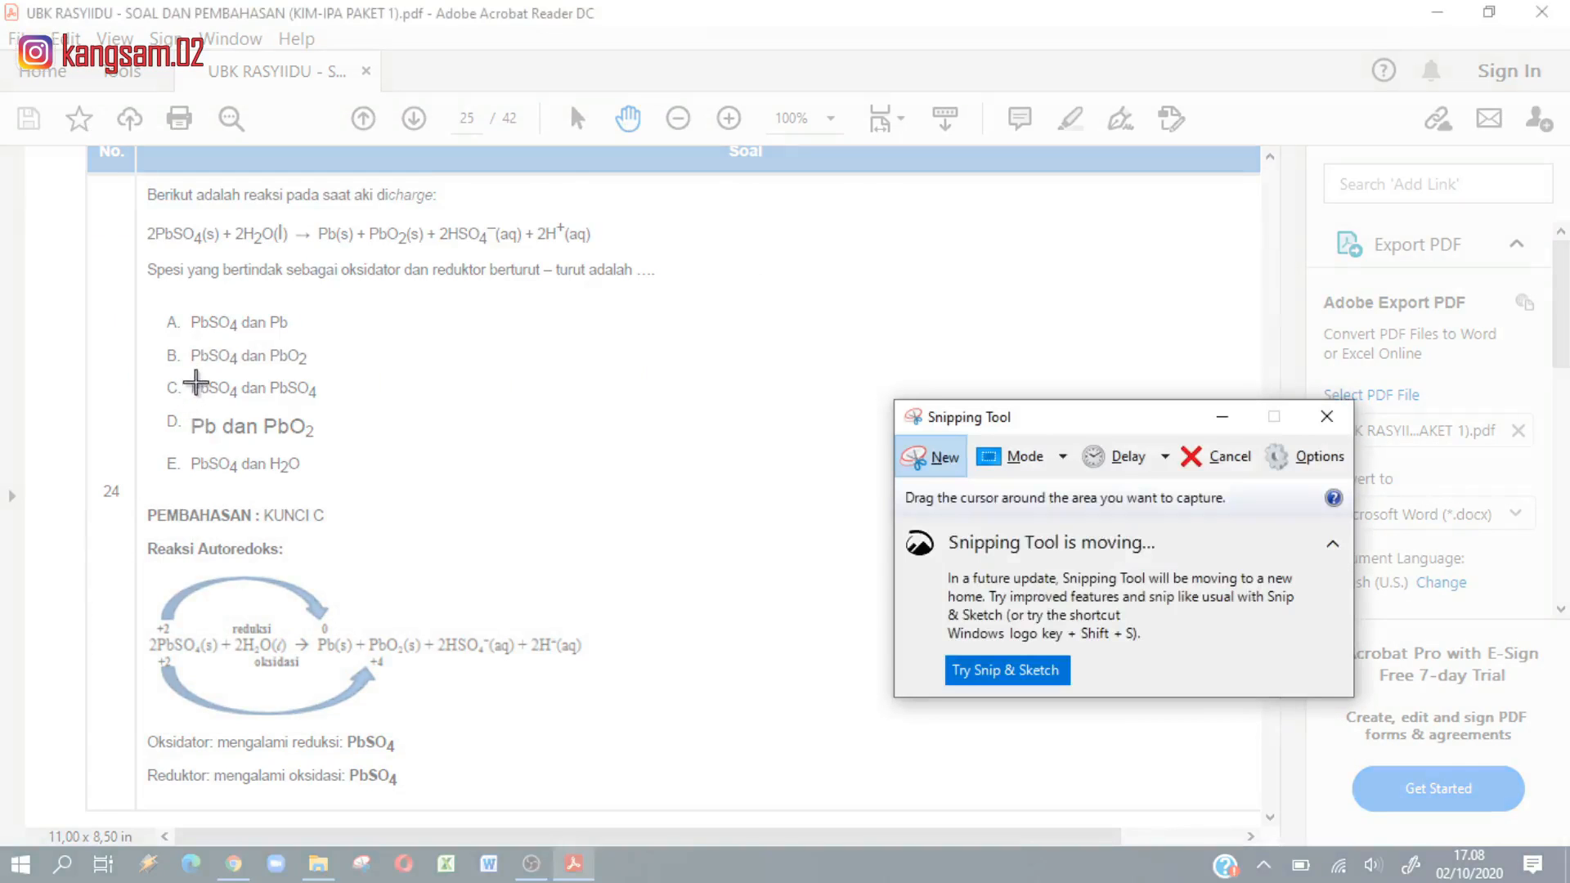
left_click_drag(186, 374, 324, 404)
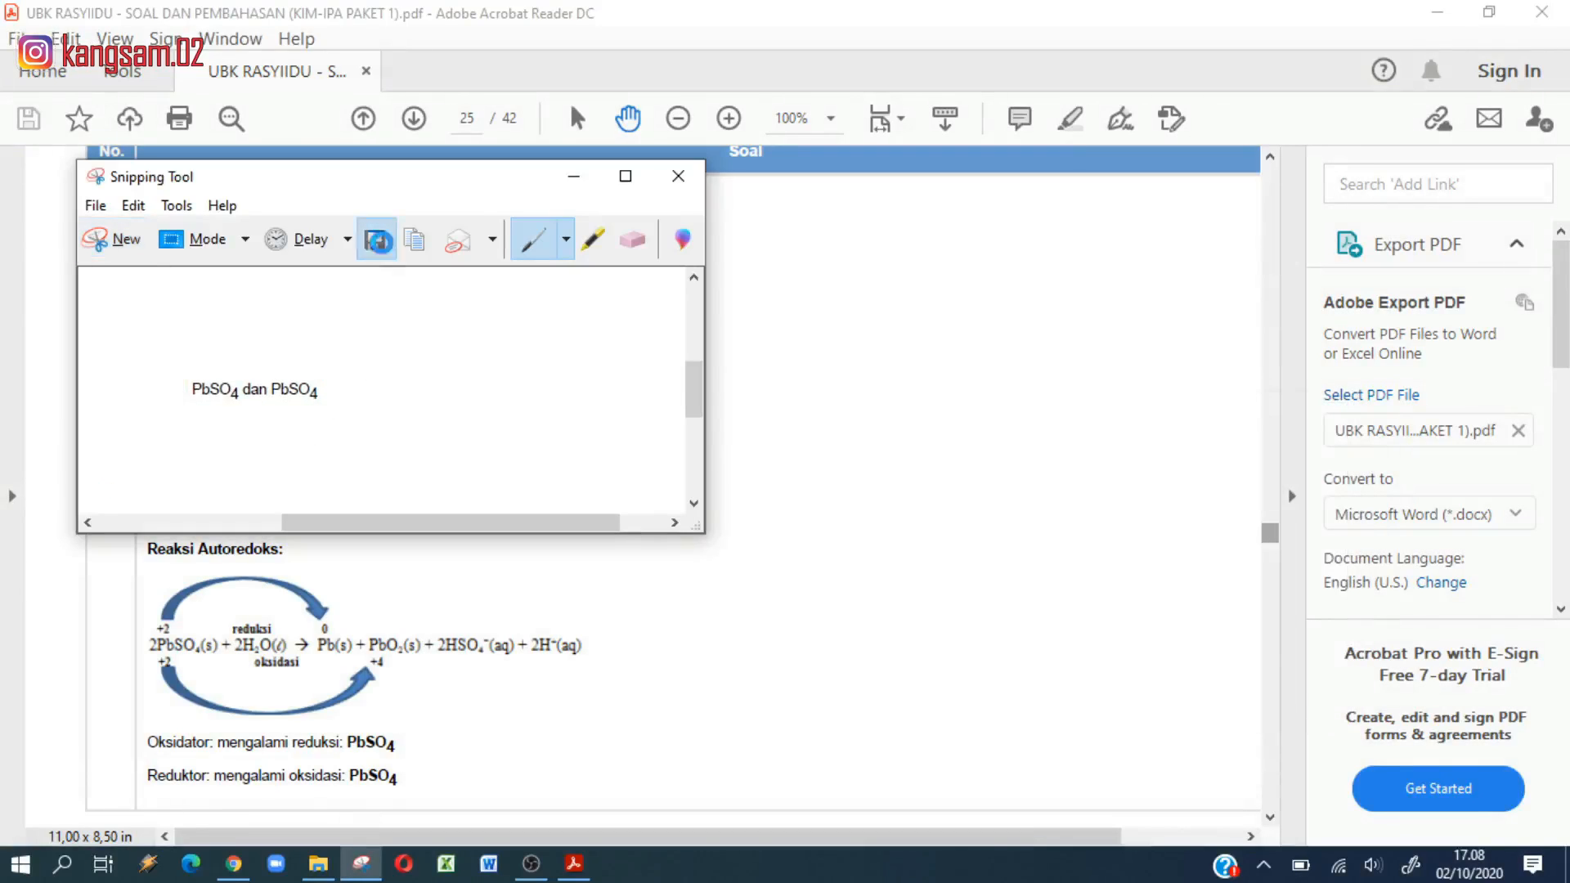
left_click(383, 242)
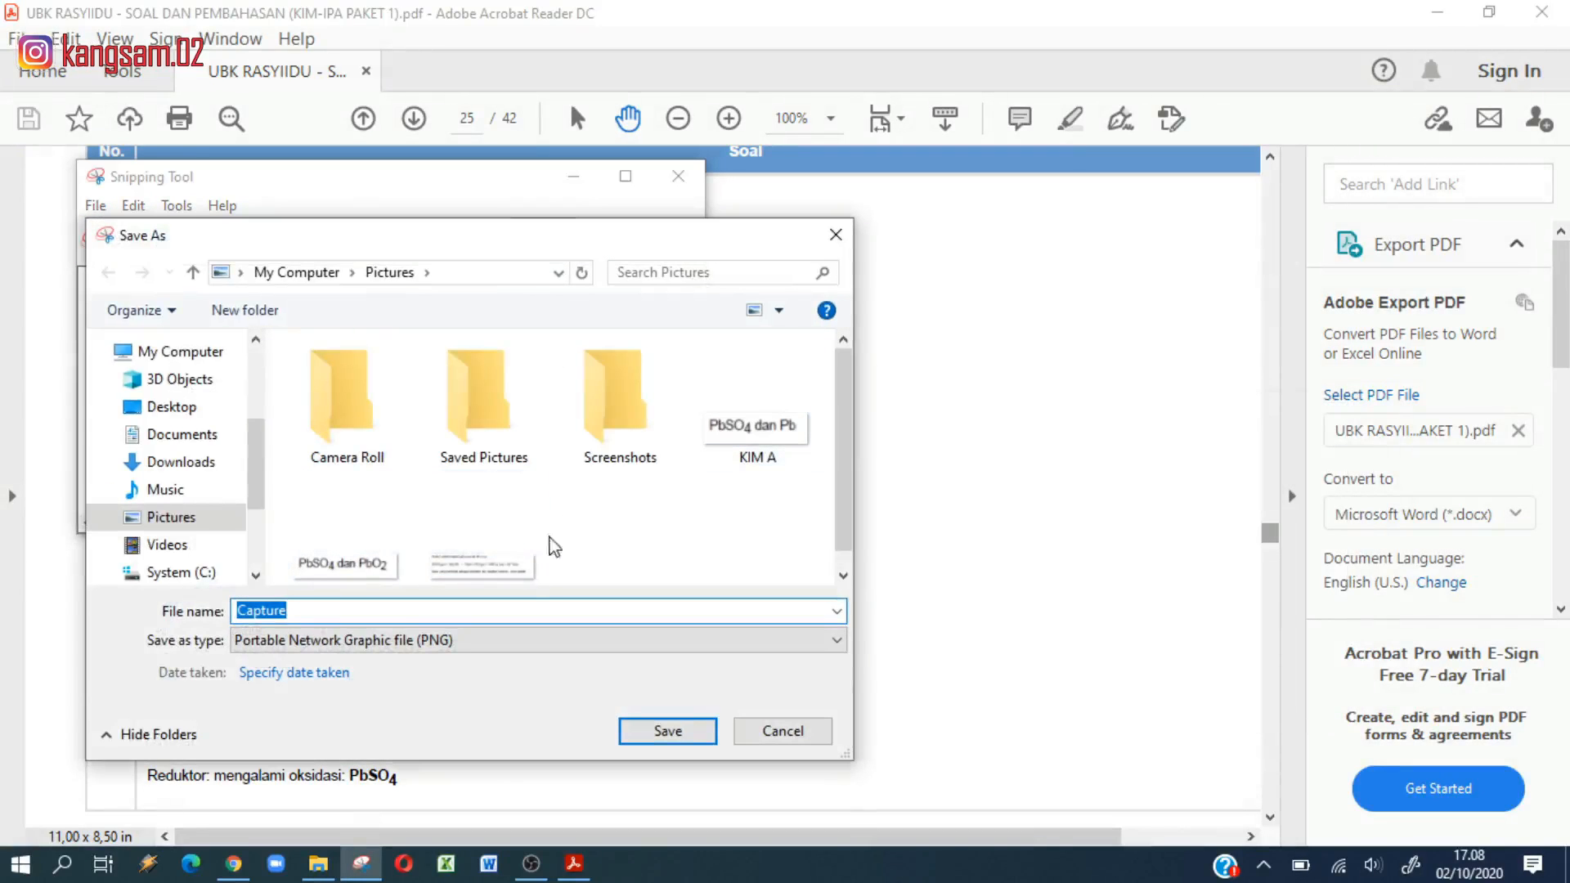
scroll(361, 550, "down", 1)
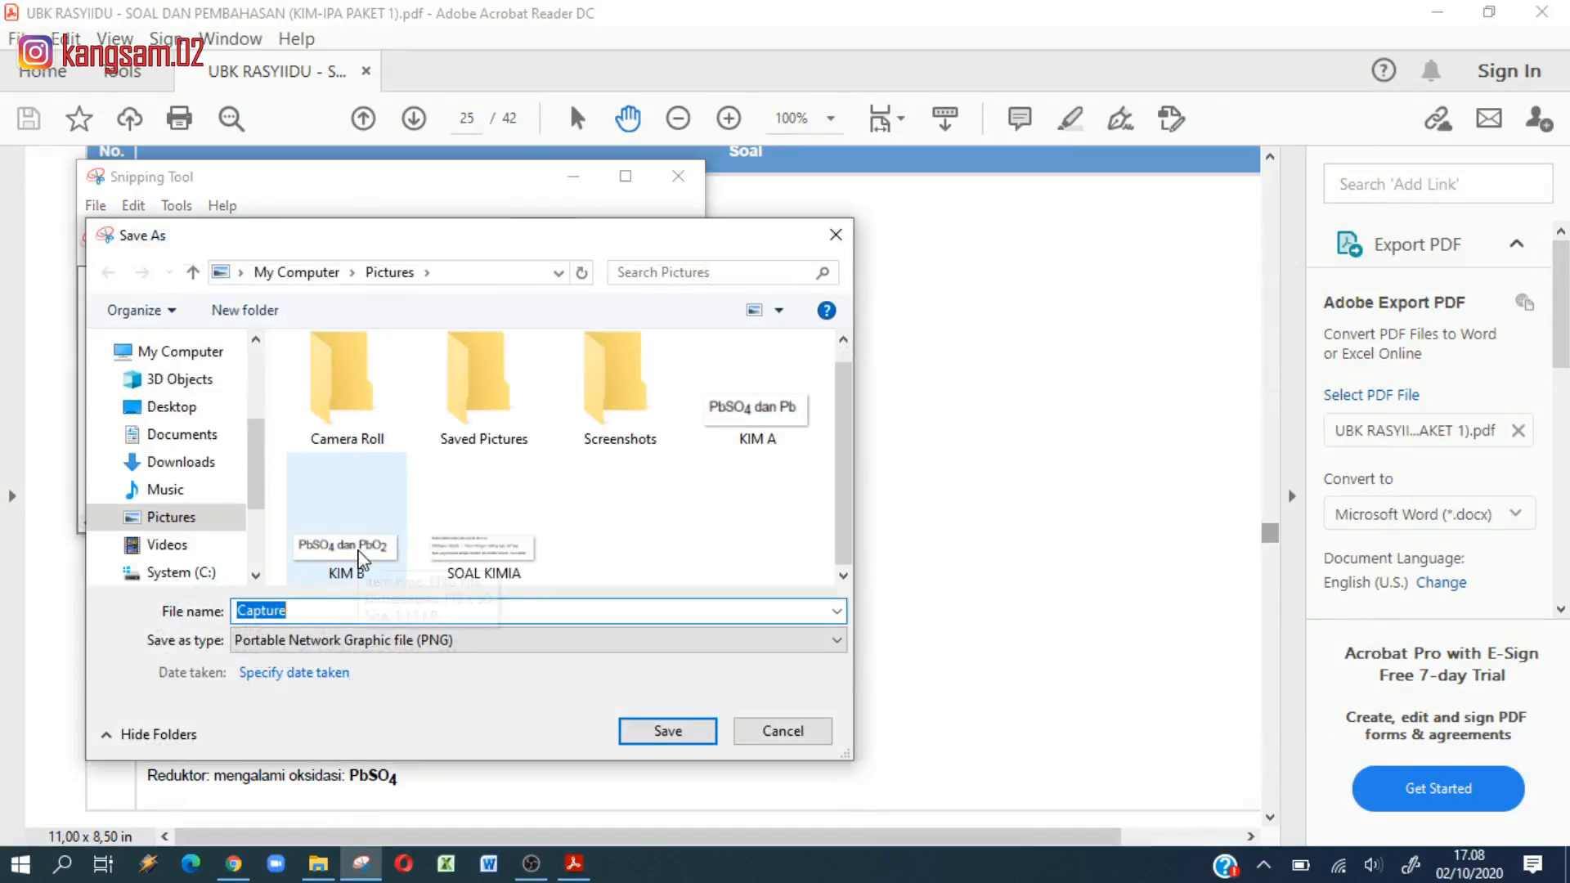
left_click(361, 552)
triple_click(311, 605)
type("KIM C")
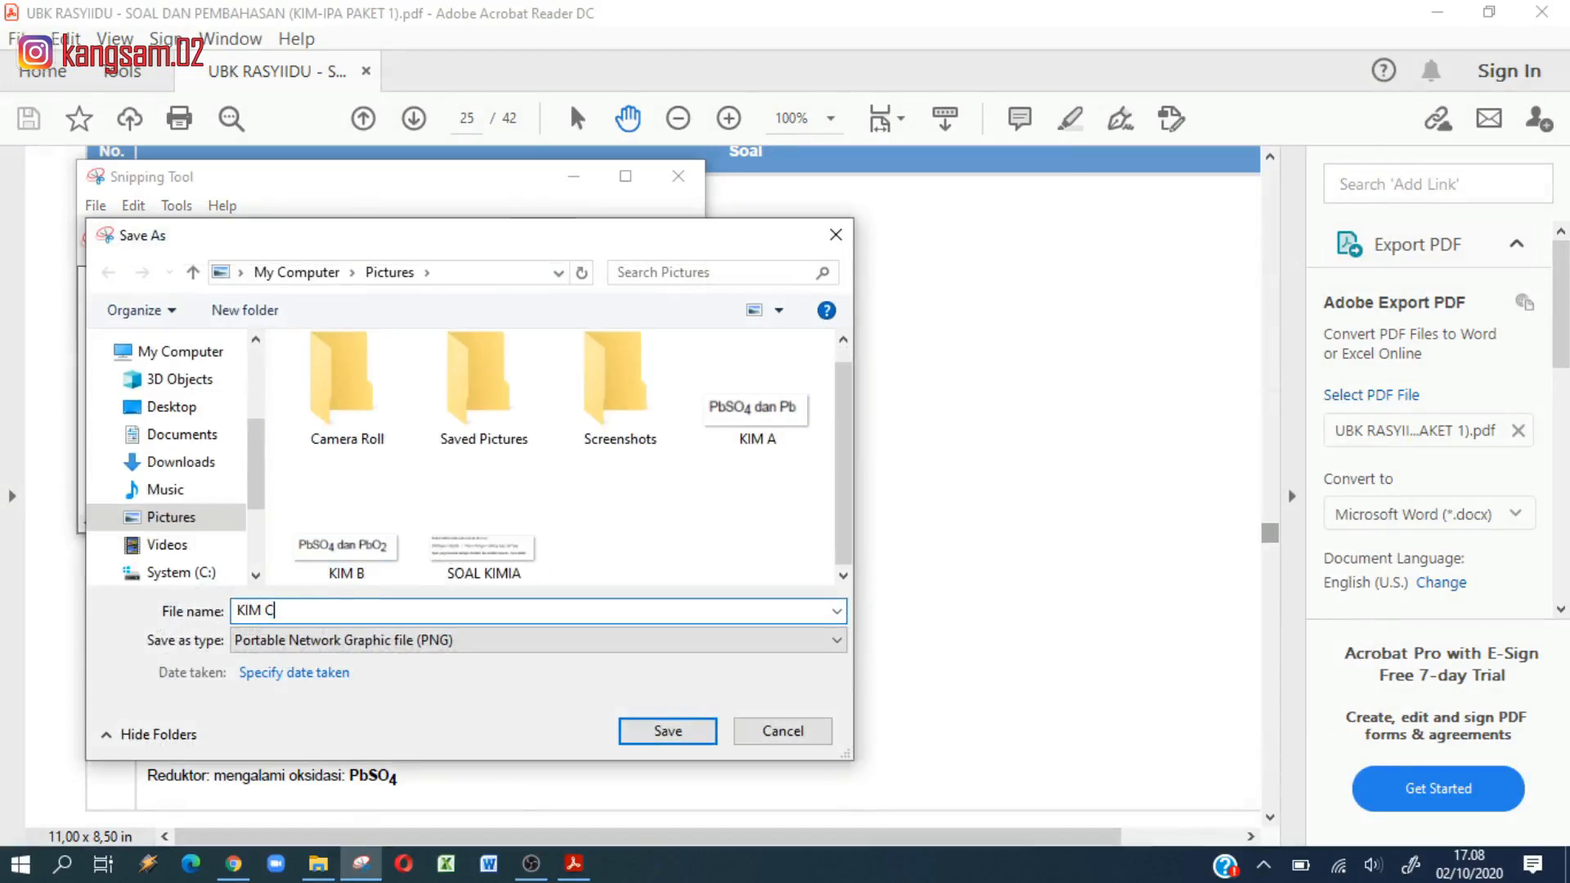
left_click(666, 733)
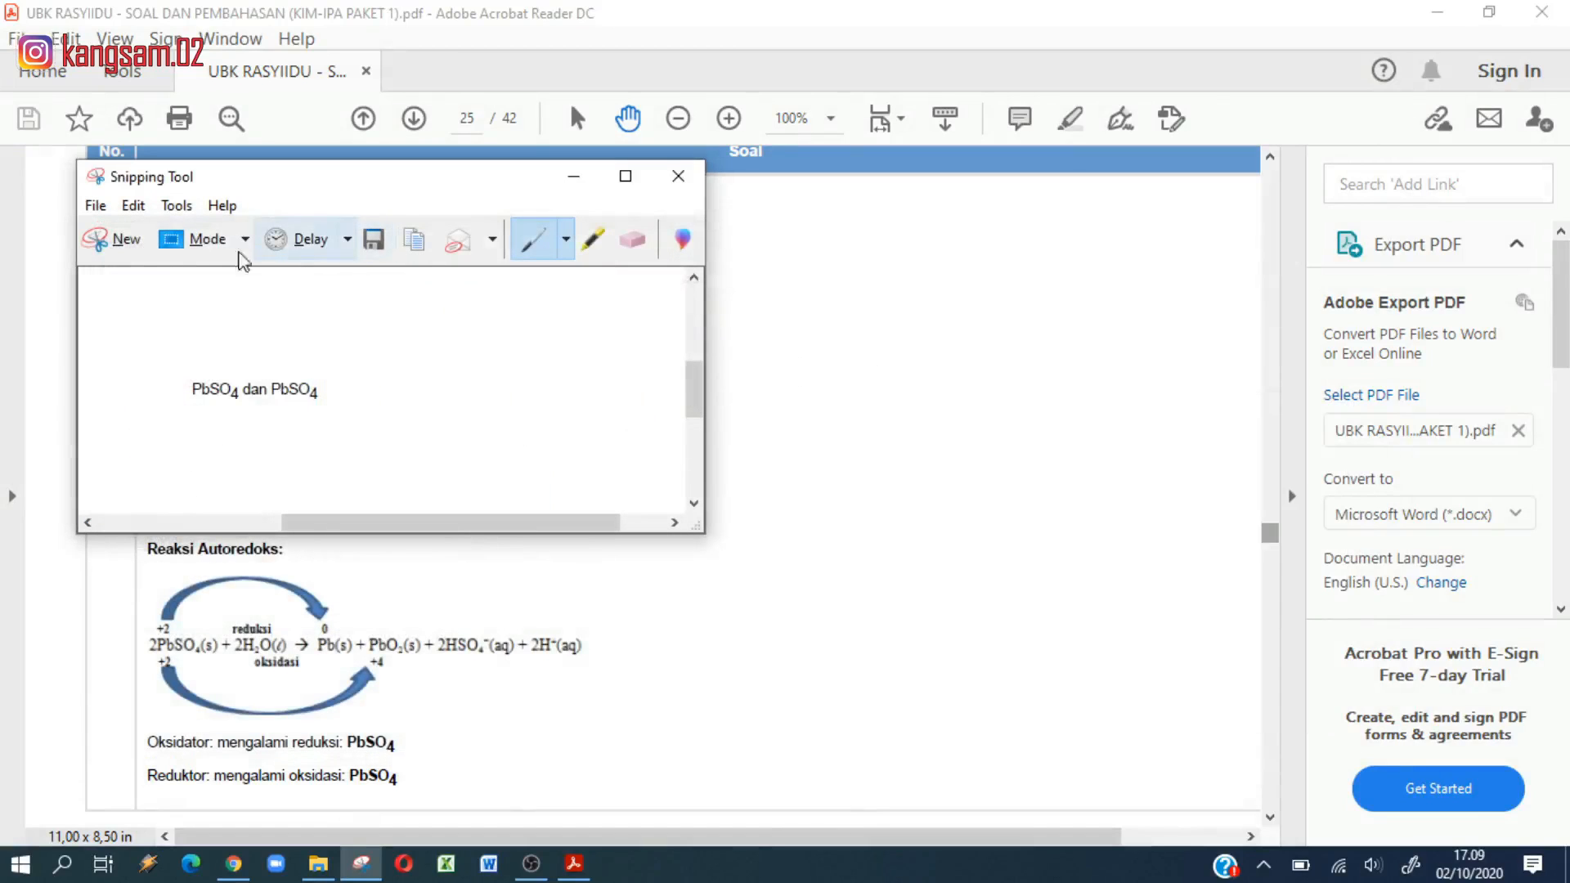
Step: Snip answer option D, "Pb dan PbO2", without its letter and save it as PNG "KIM D" in Pictures
left_click(121, 241)
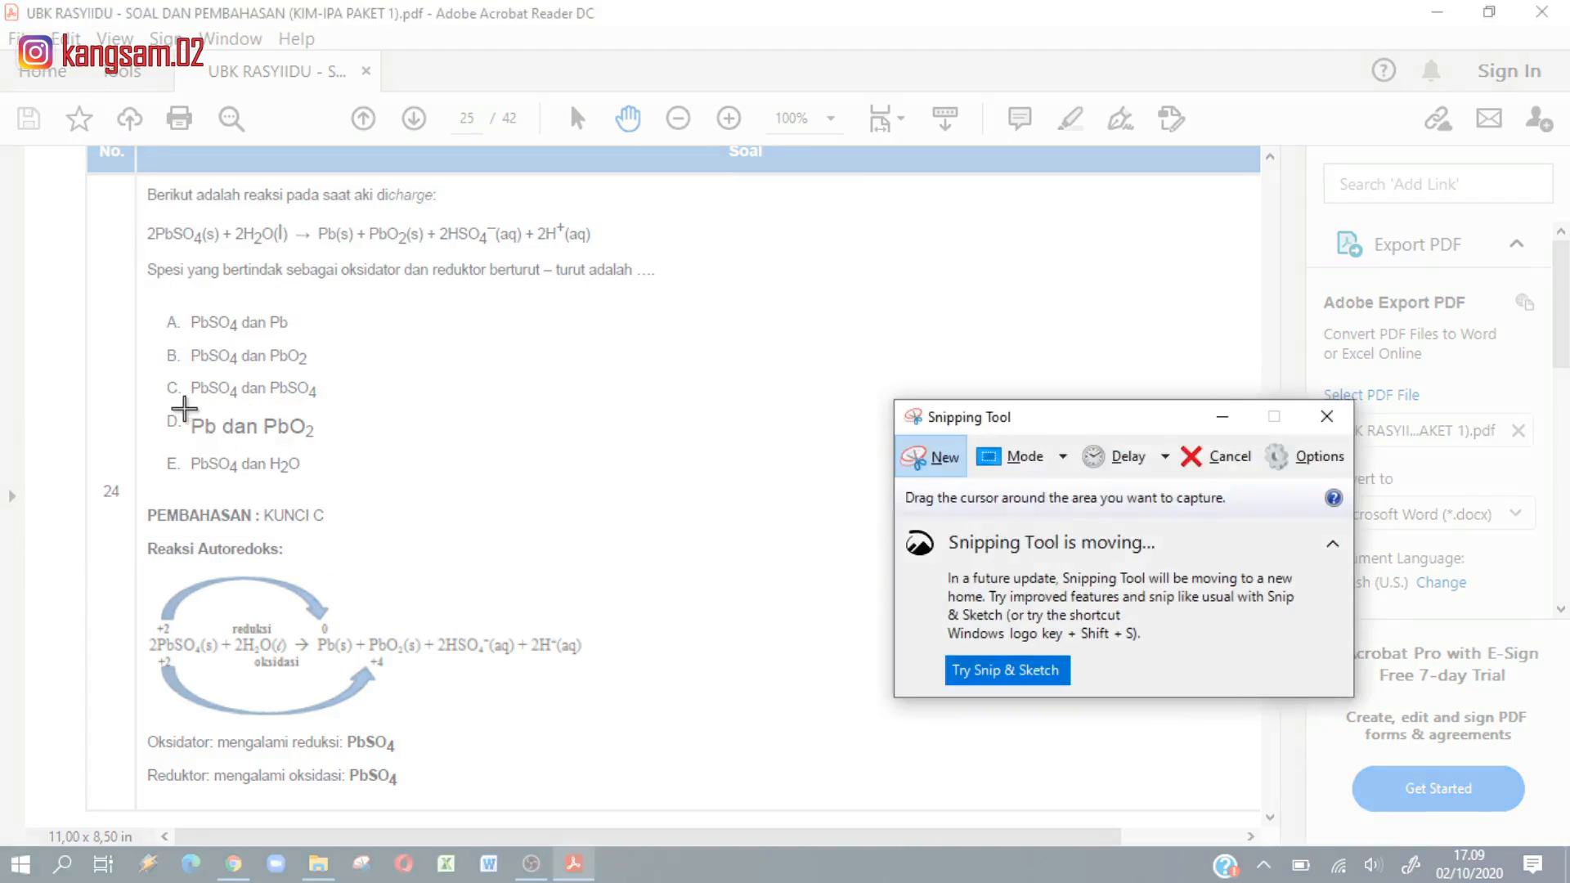
left_click_drag(184, 409, 319, 445)
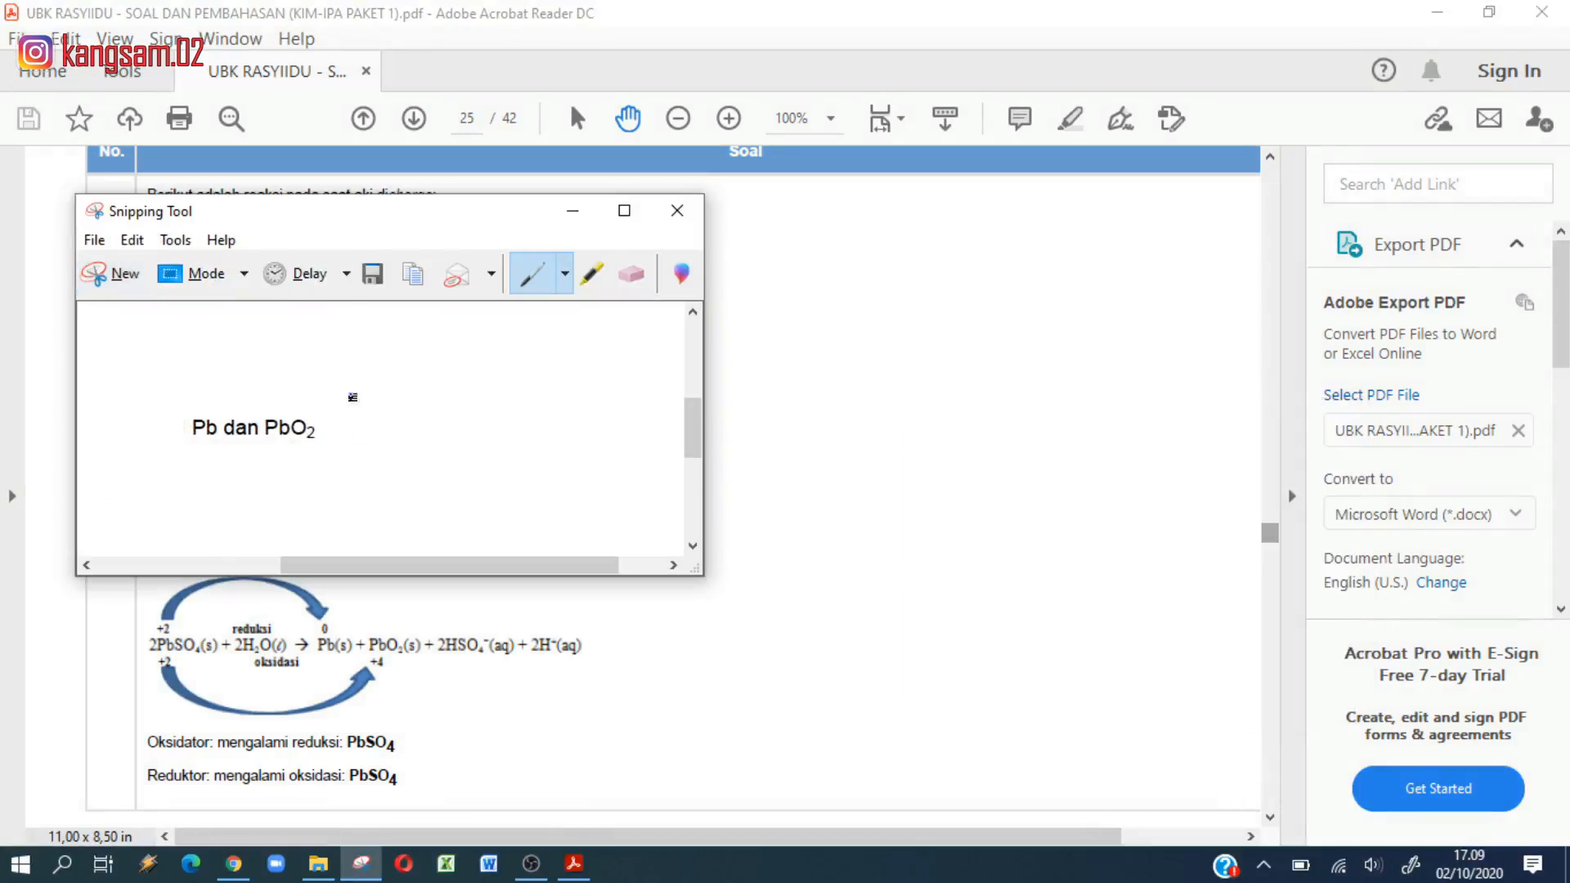
left_click(372, 273)
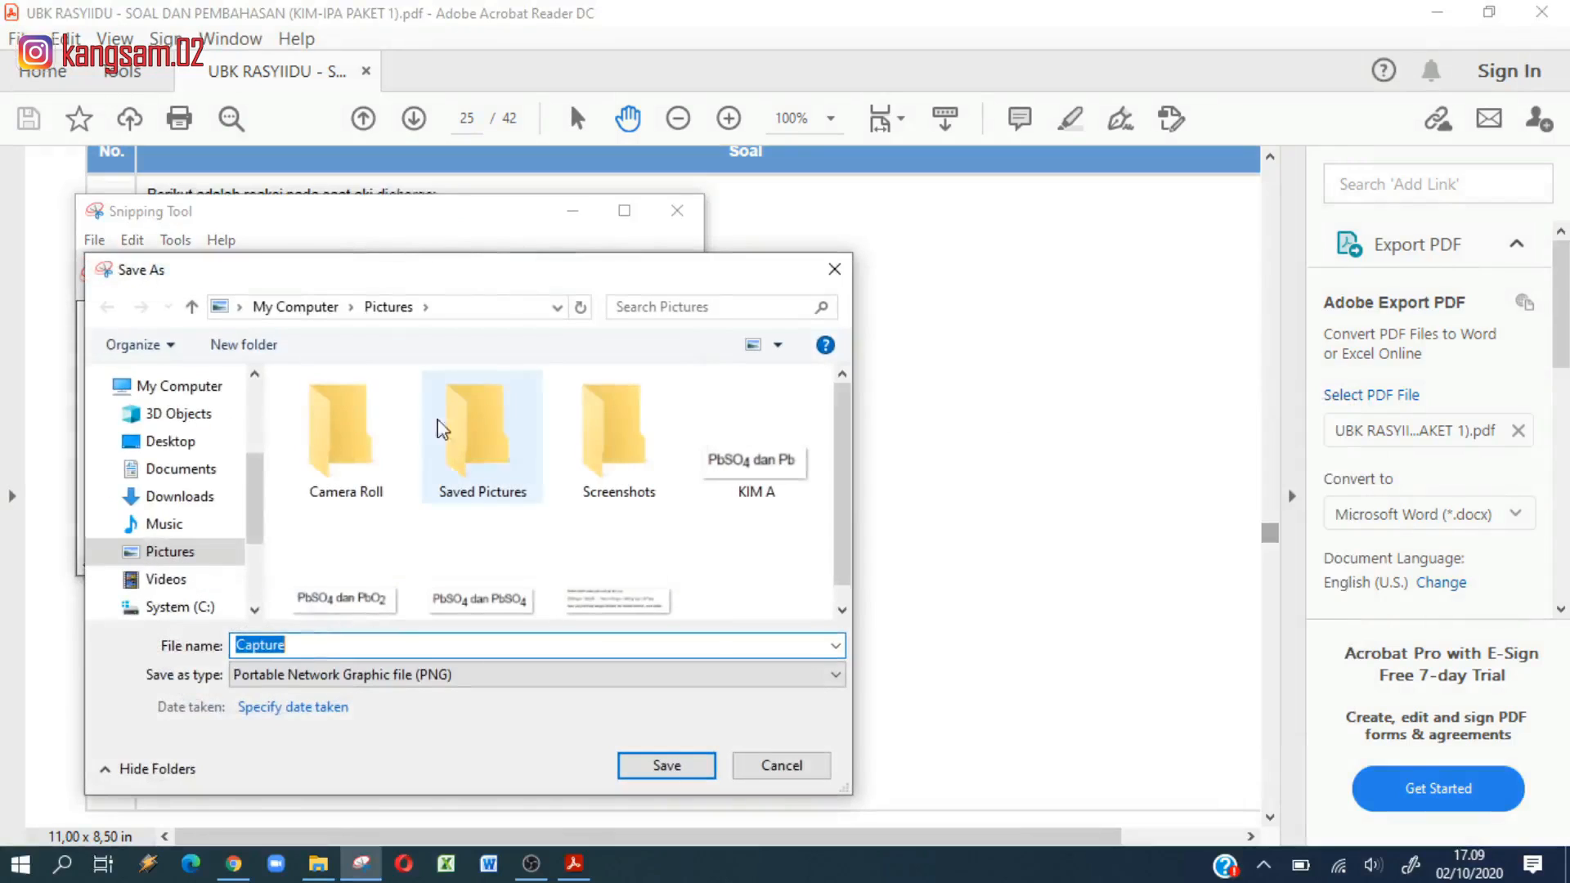
left_click(729, 458)
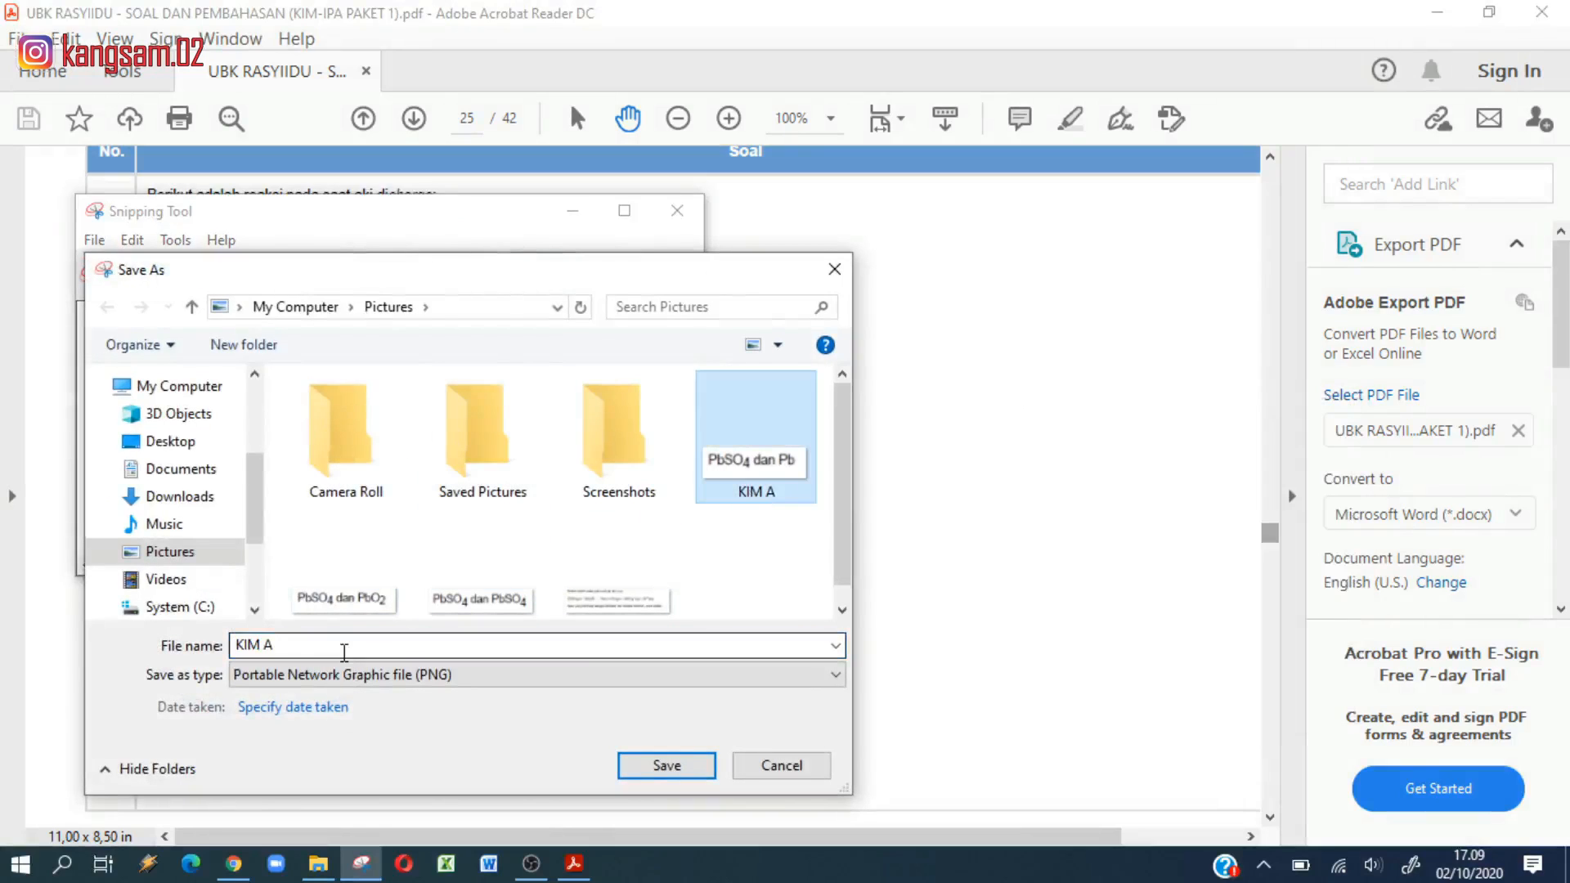
double_click(344, 646)
type("D")
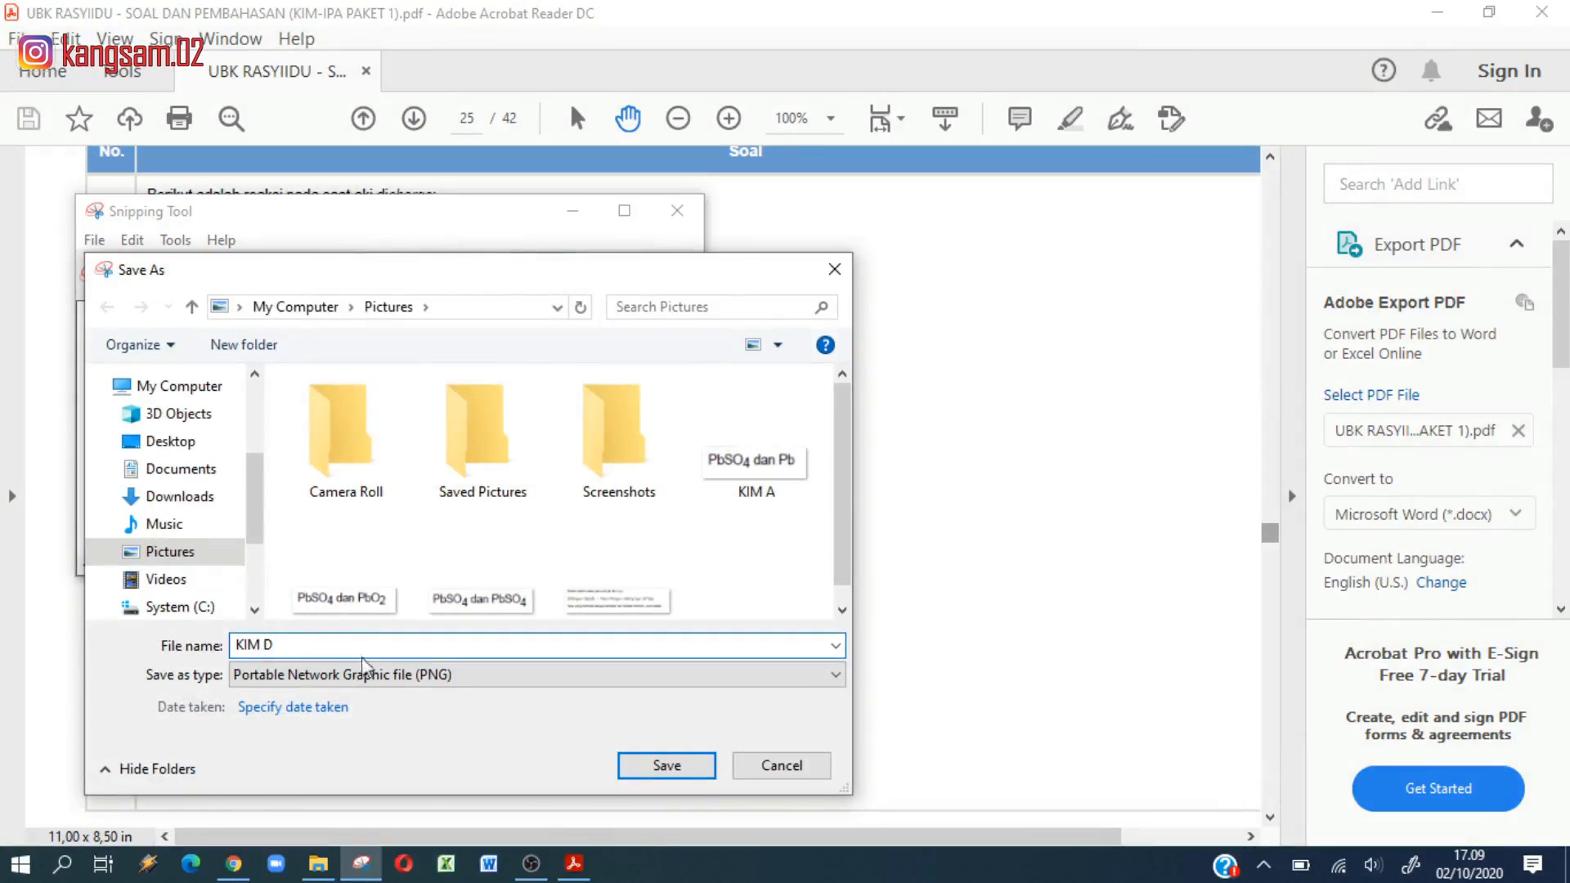
left_click(666, 764)
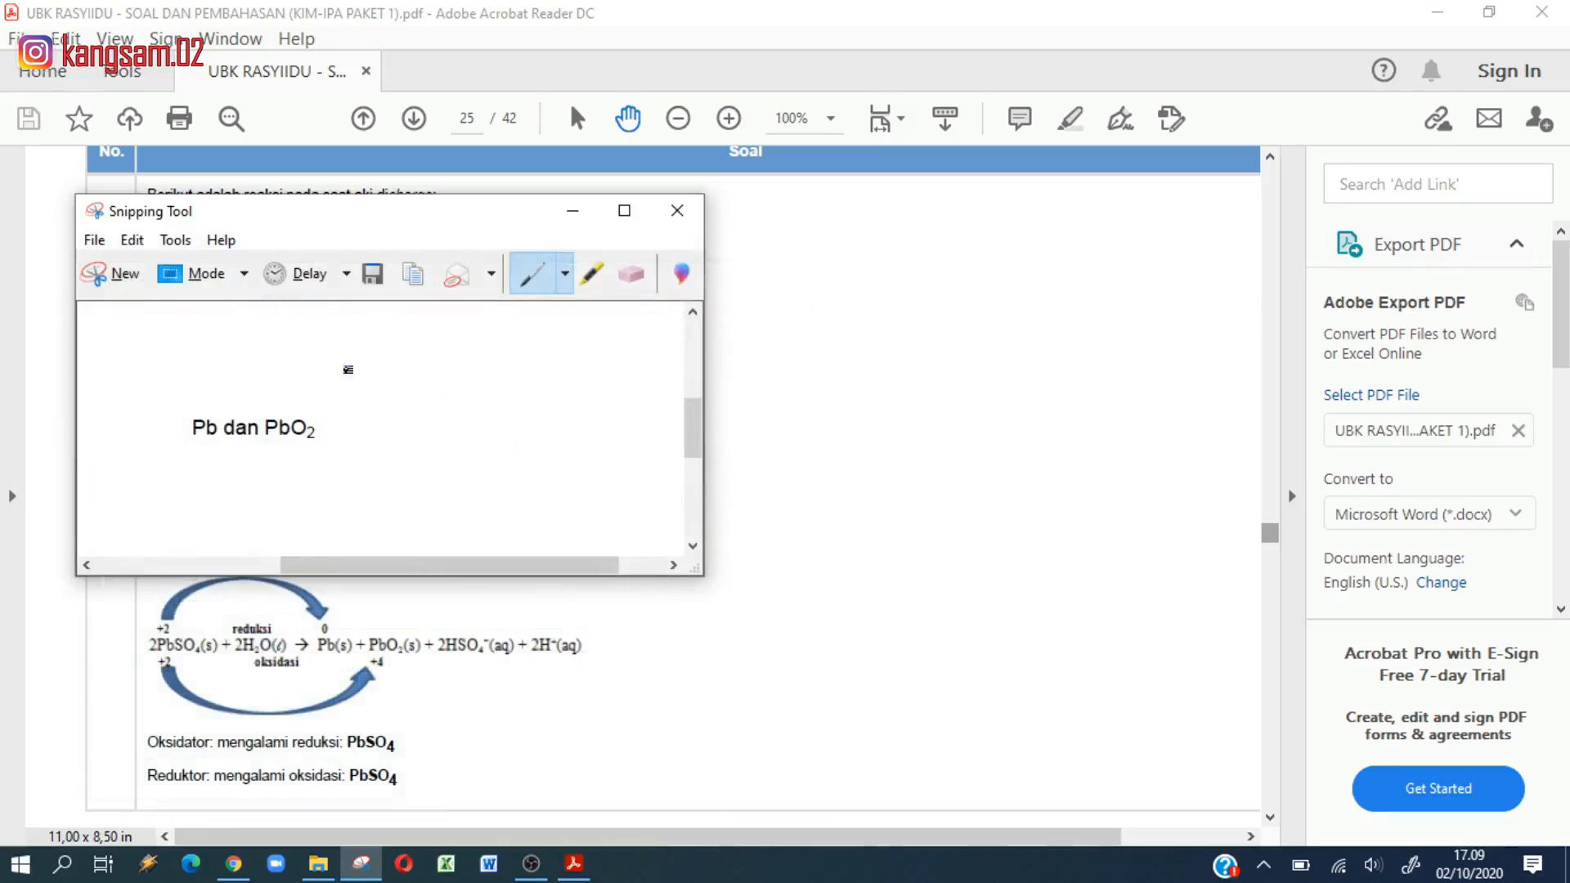
Step: Snip answer option E, "PbSO4 dan H2O", without its letter and save it as PNG "KIM E" in Pictures
left_click(114, 274)
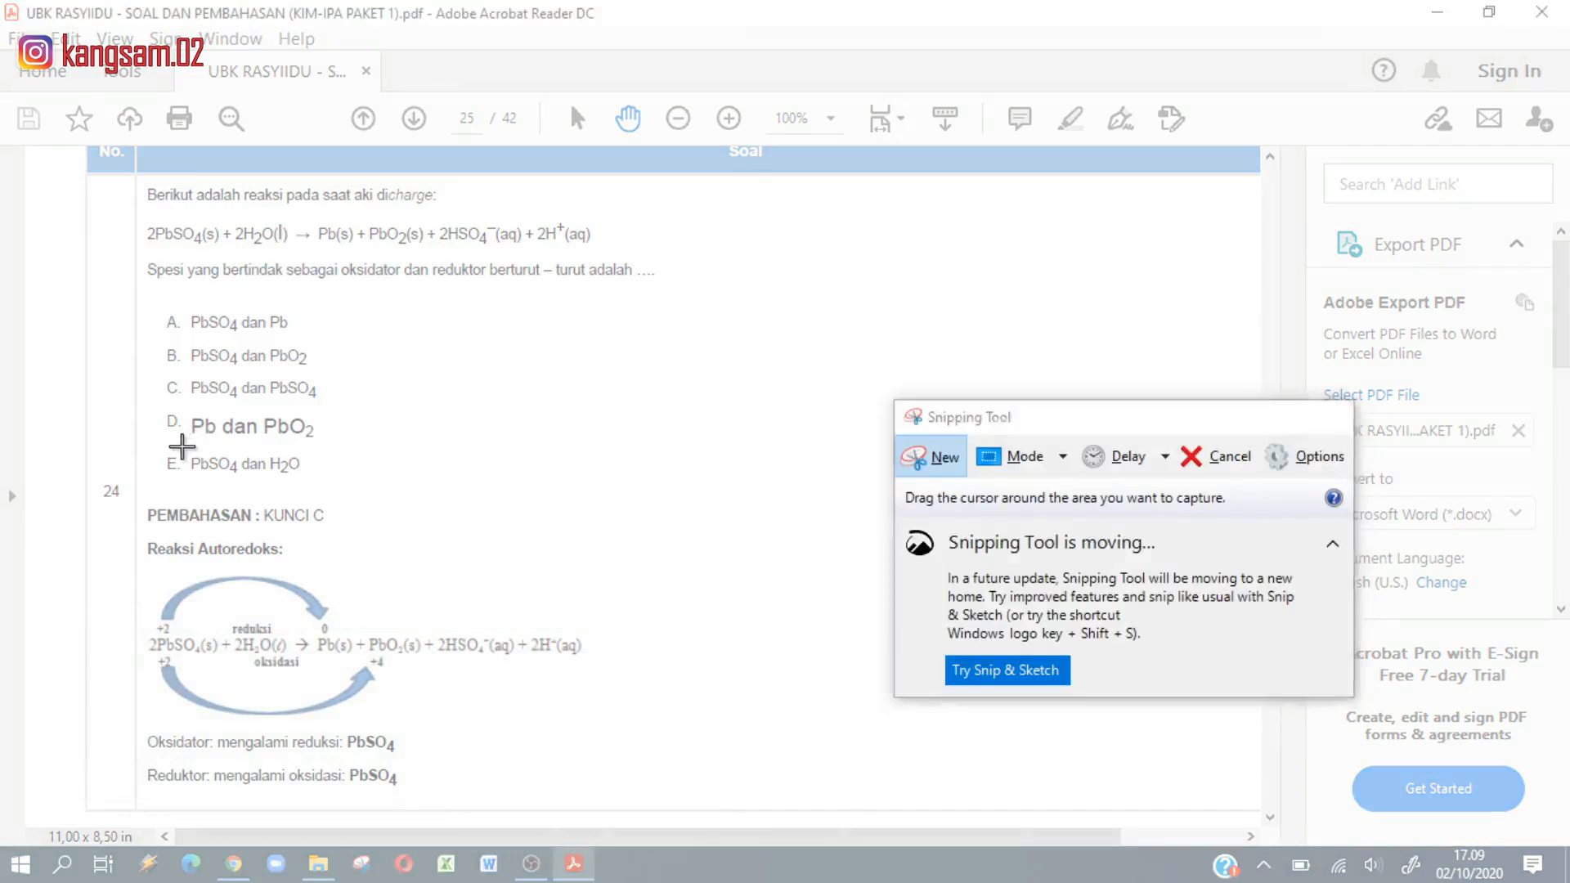
left_click_drag(181, 444, 313, 483)
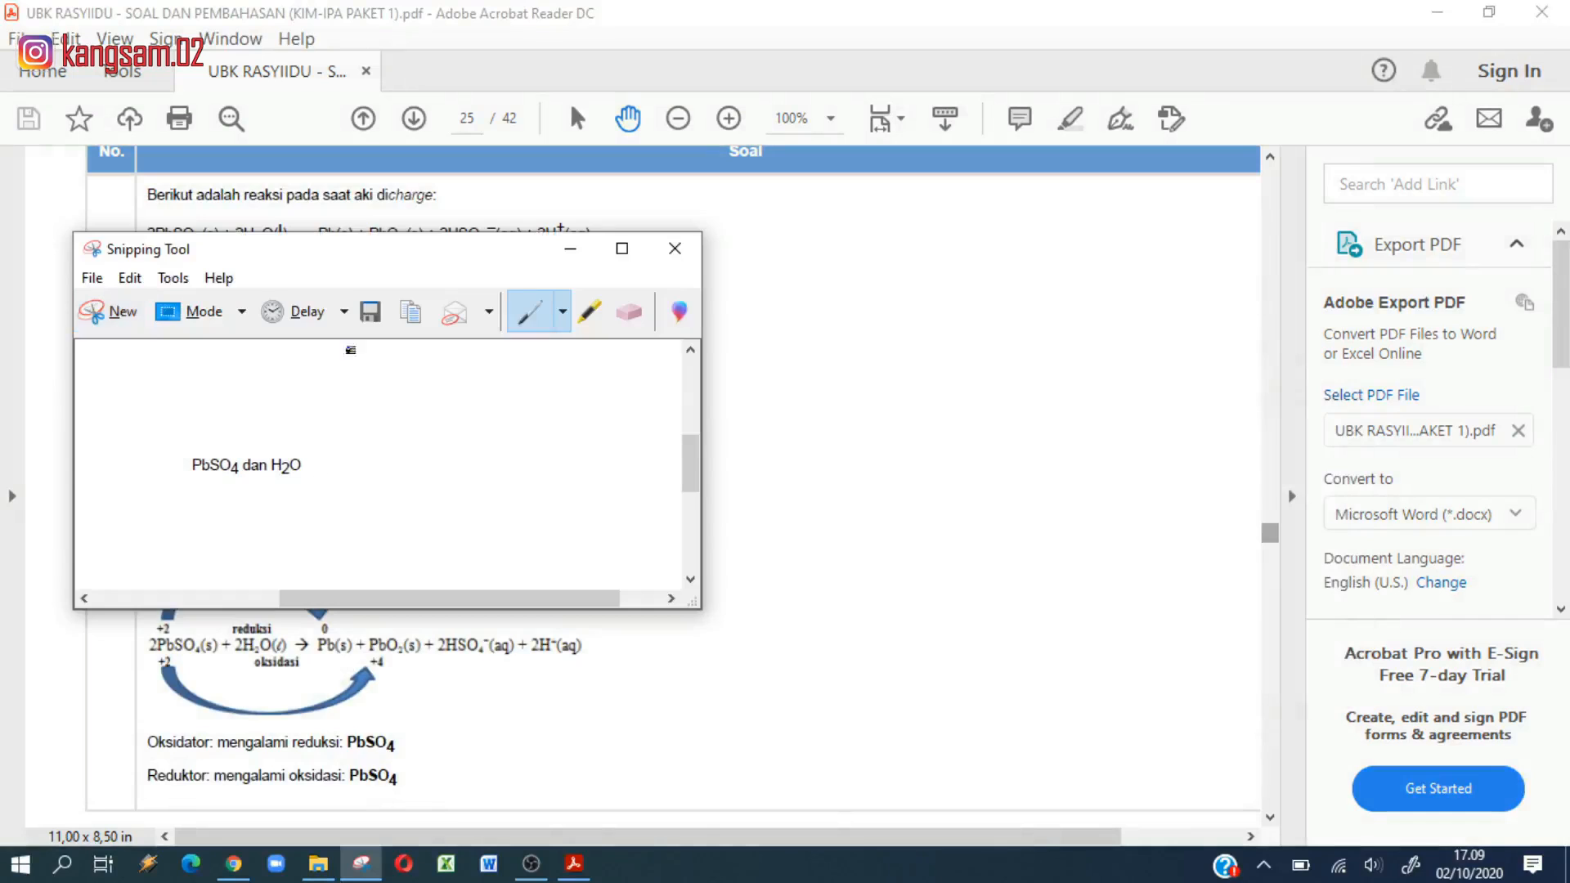
left_click(371, 312)
left_click(753, 510)
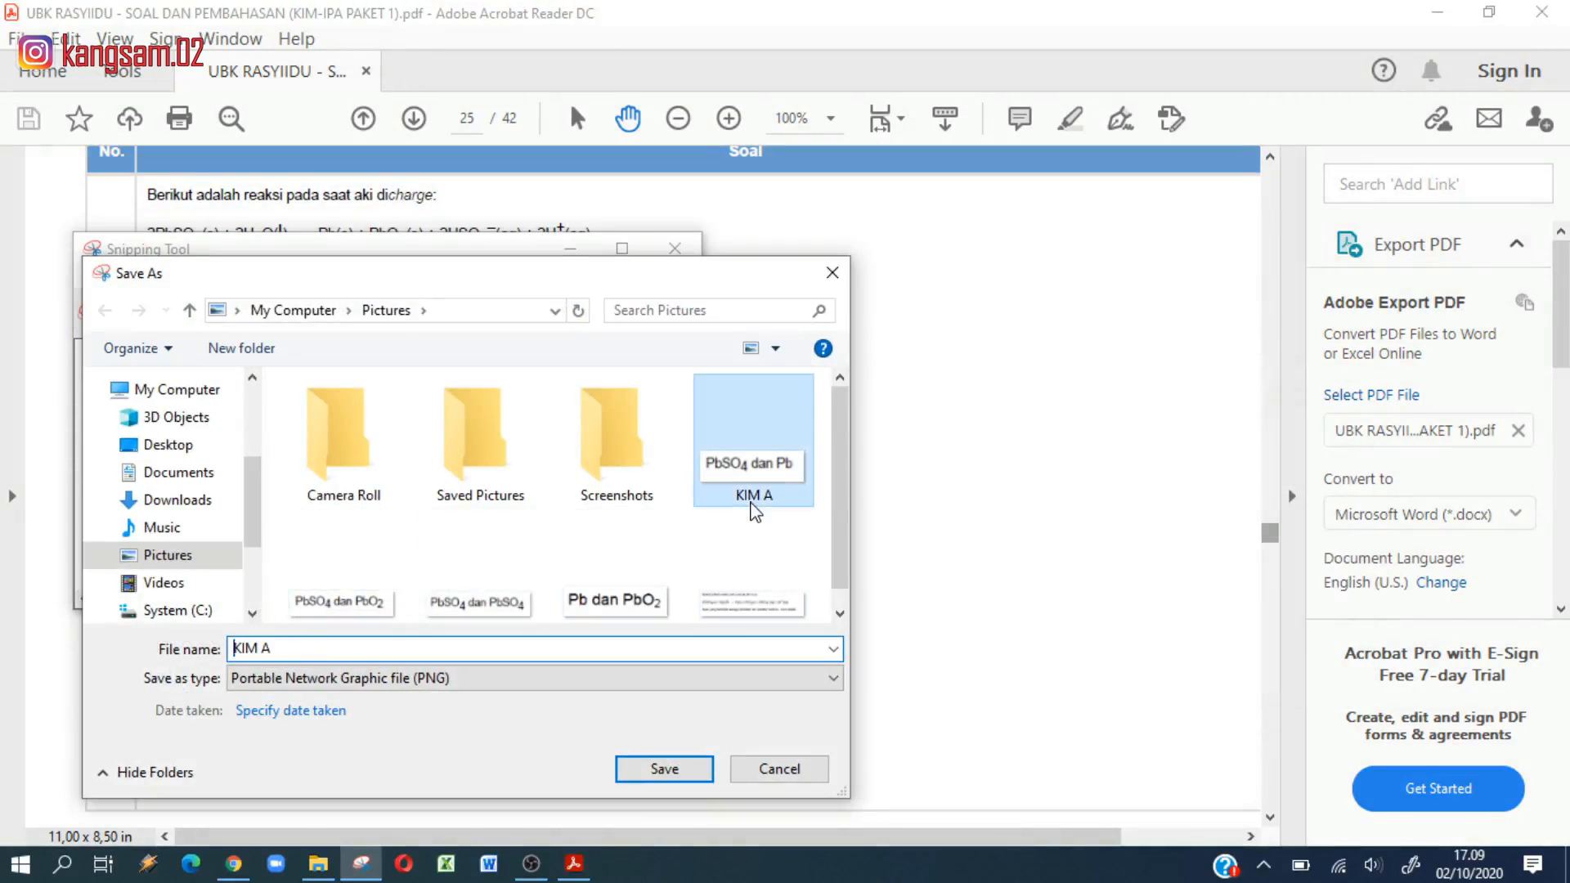
double_click(369, 650)
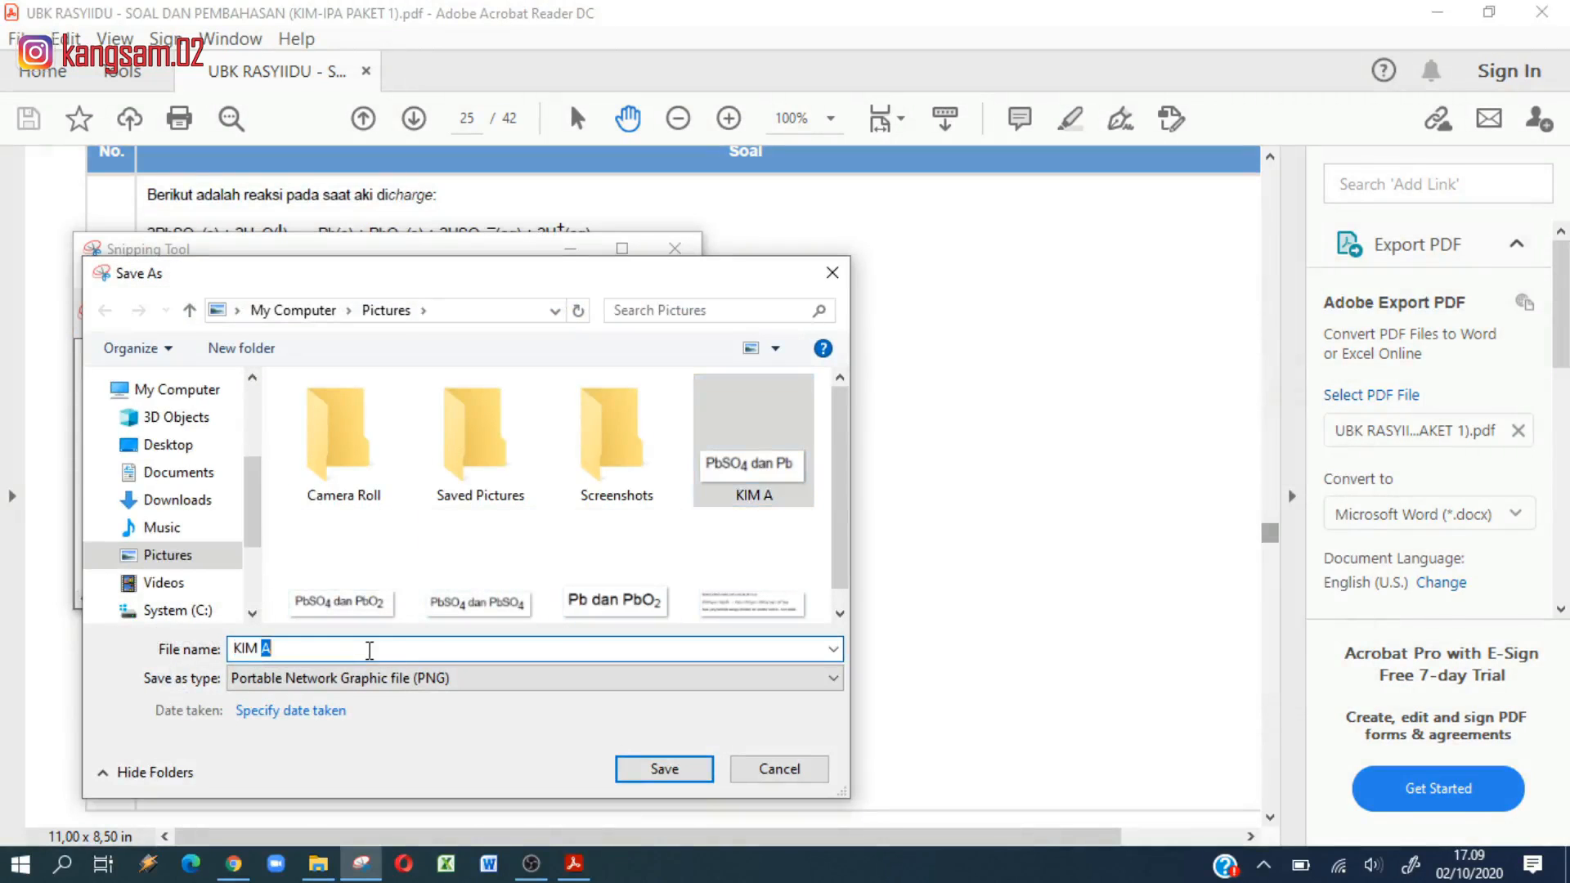
type("B")
left_click(641, 773)
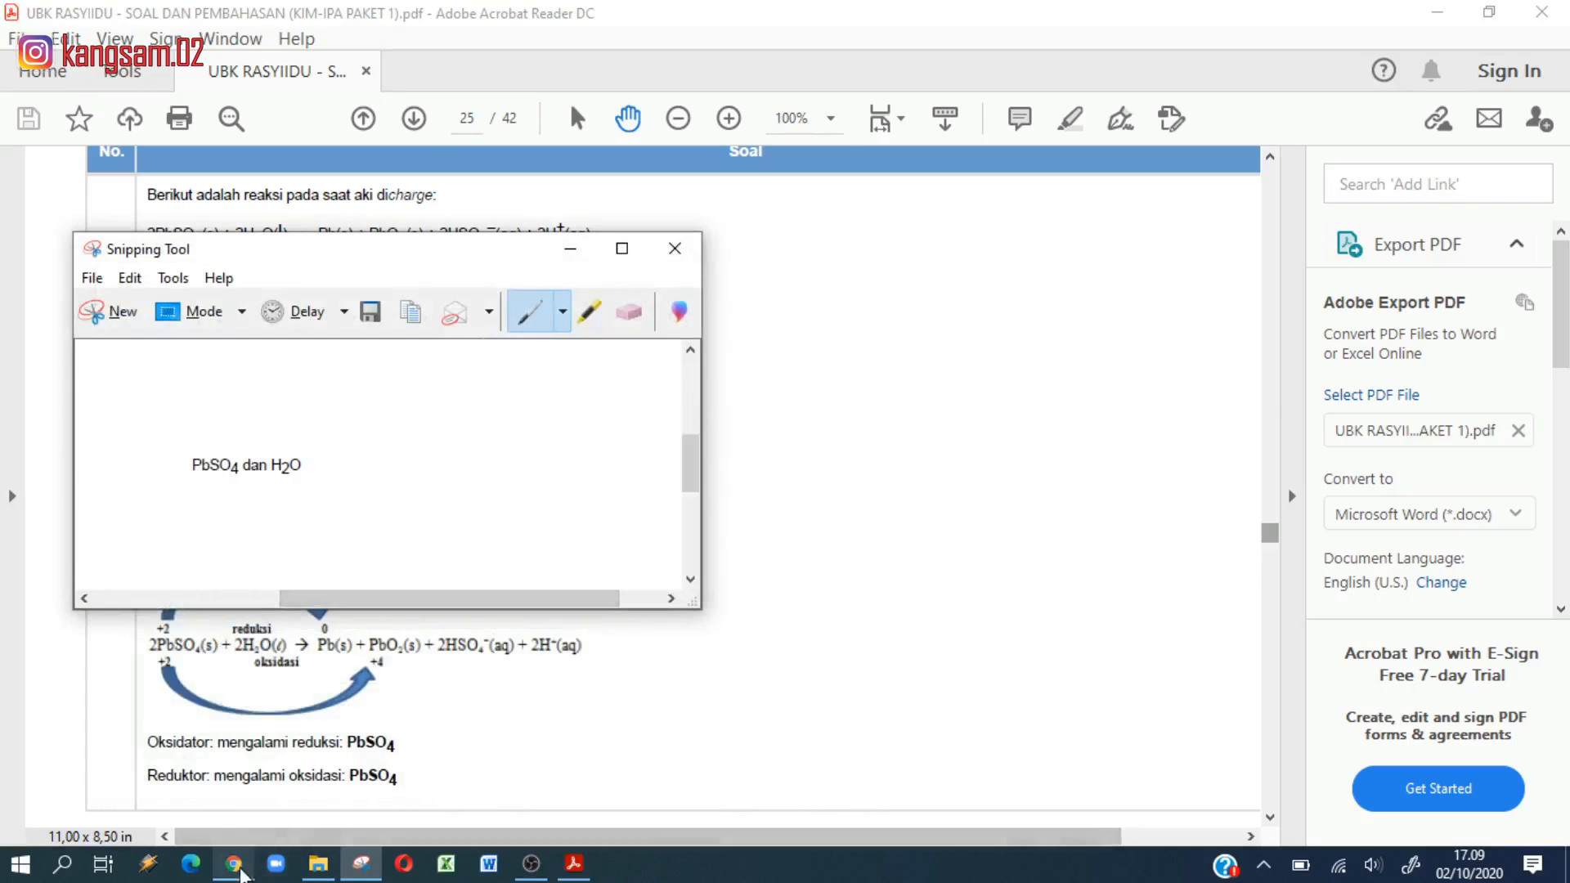
Step: Switch to Google Forms in Chrome, upload the image "KIM A" to the chemistry question's first answer option, and try clearing that option's label
left_click(236, 869)
scroll(556, 605, "down", 1)
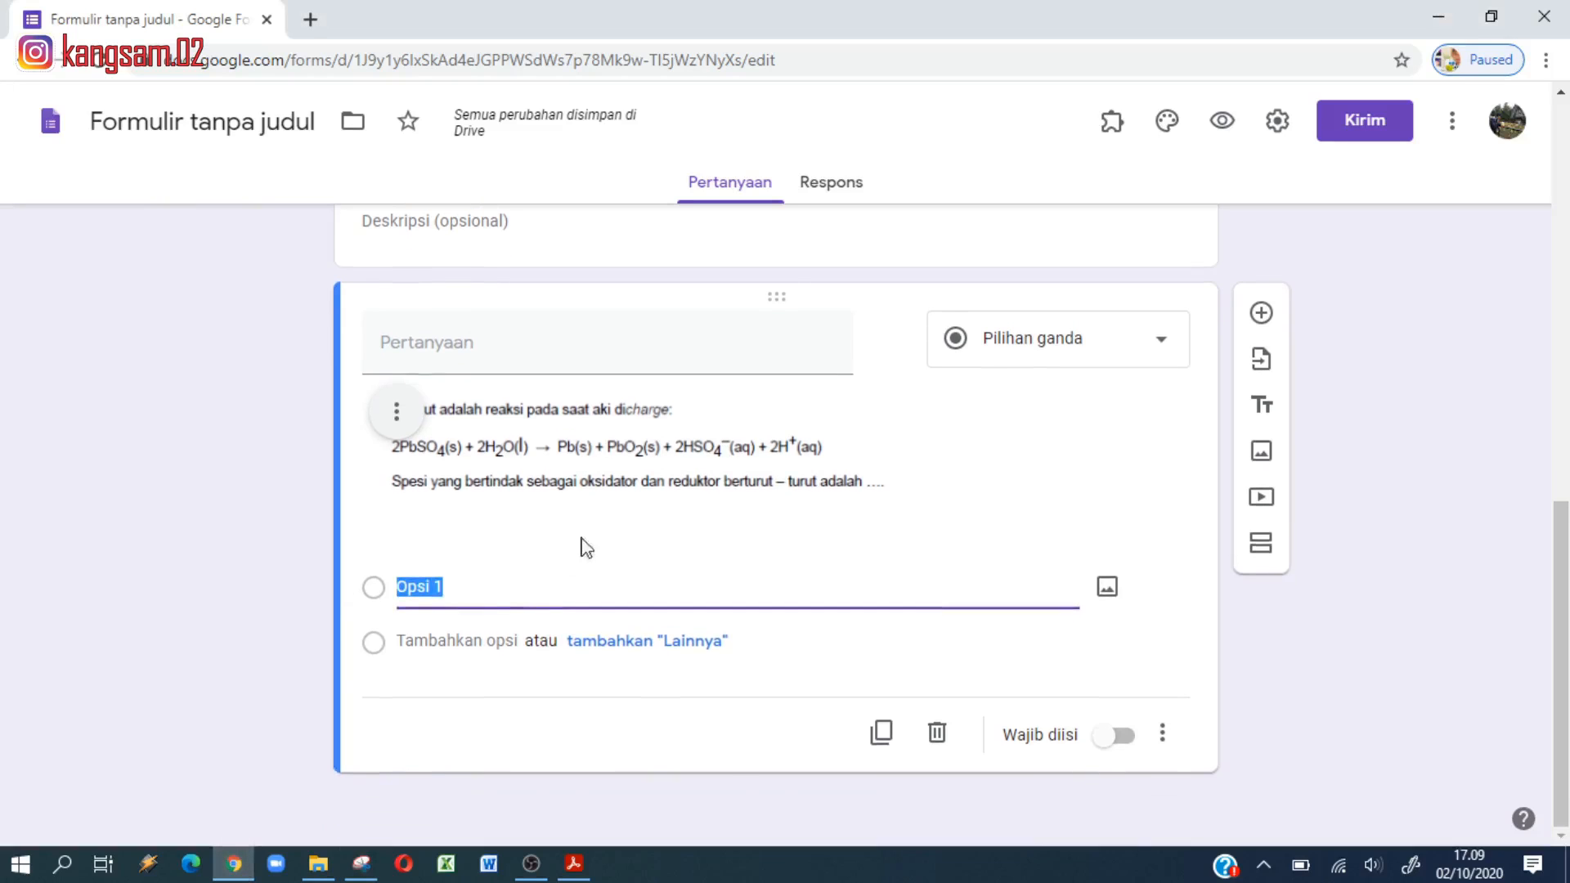
left_click(1107, 589)
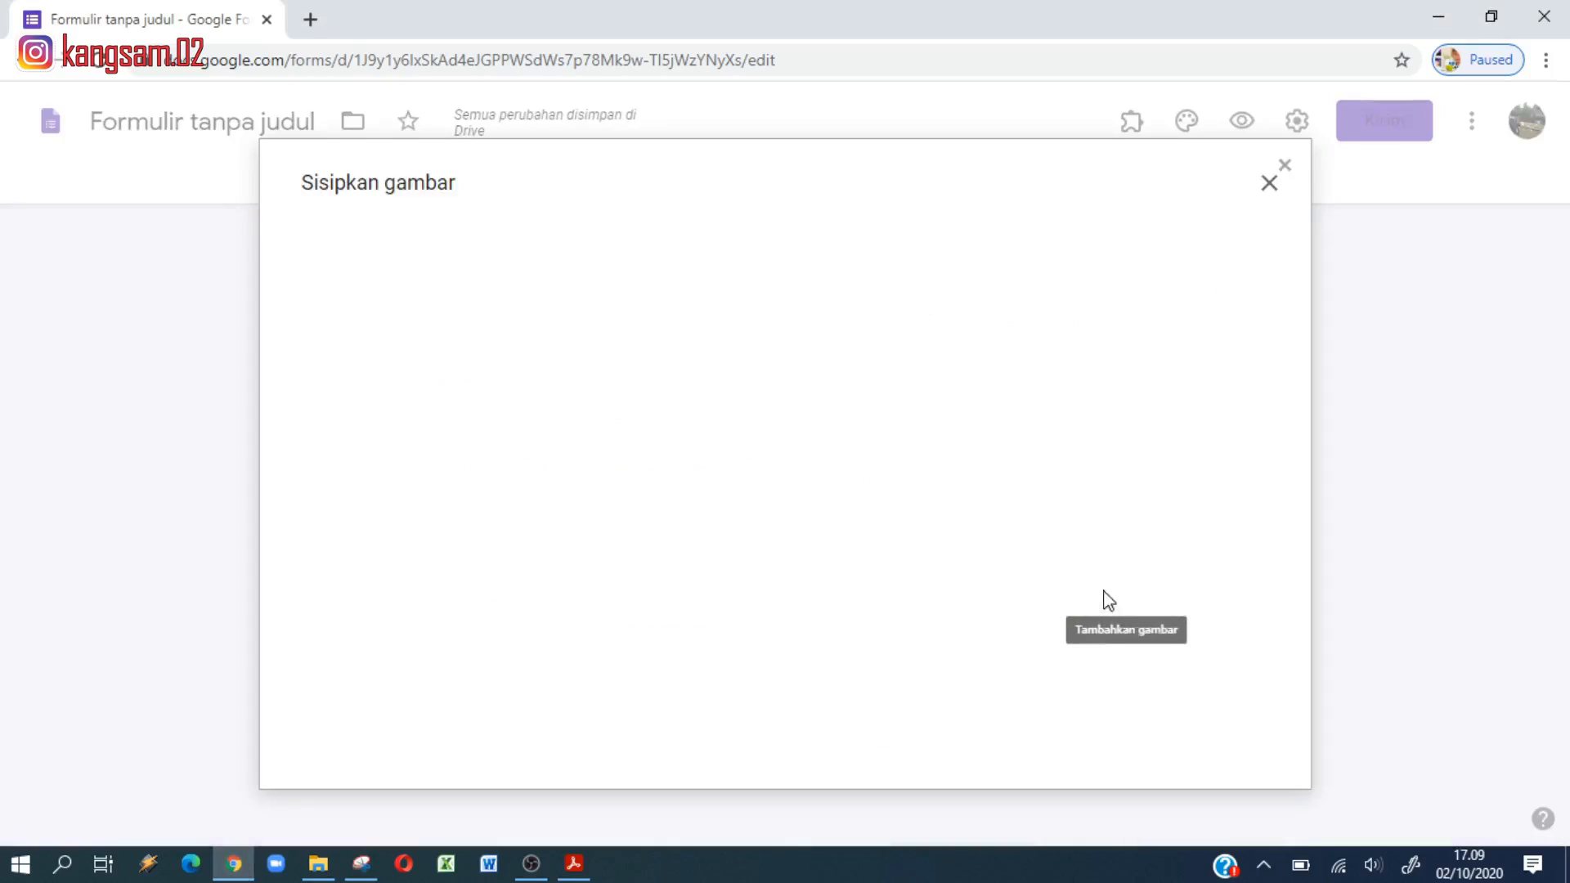
left_click(779, 603)
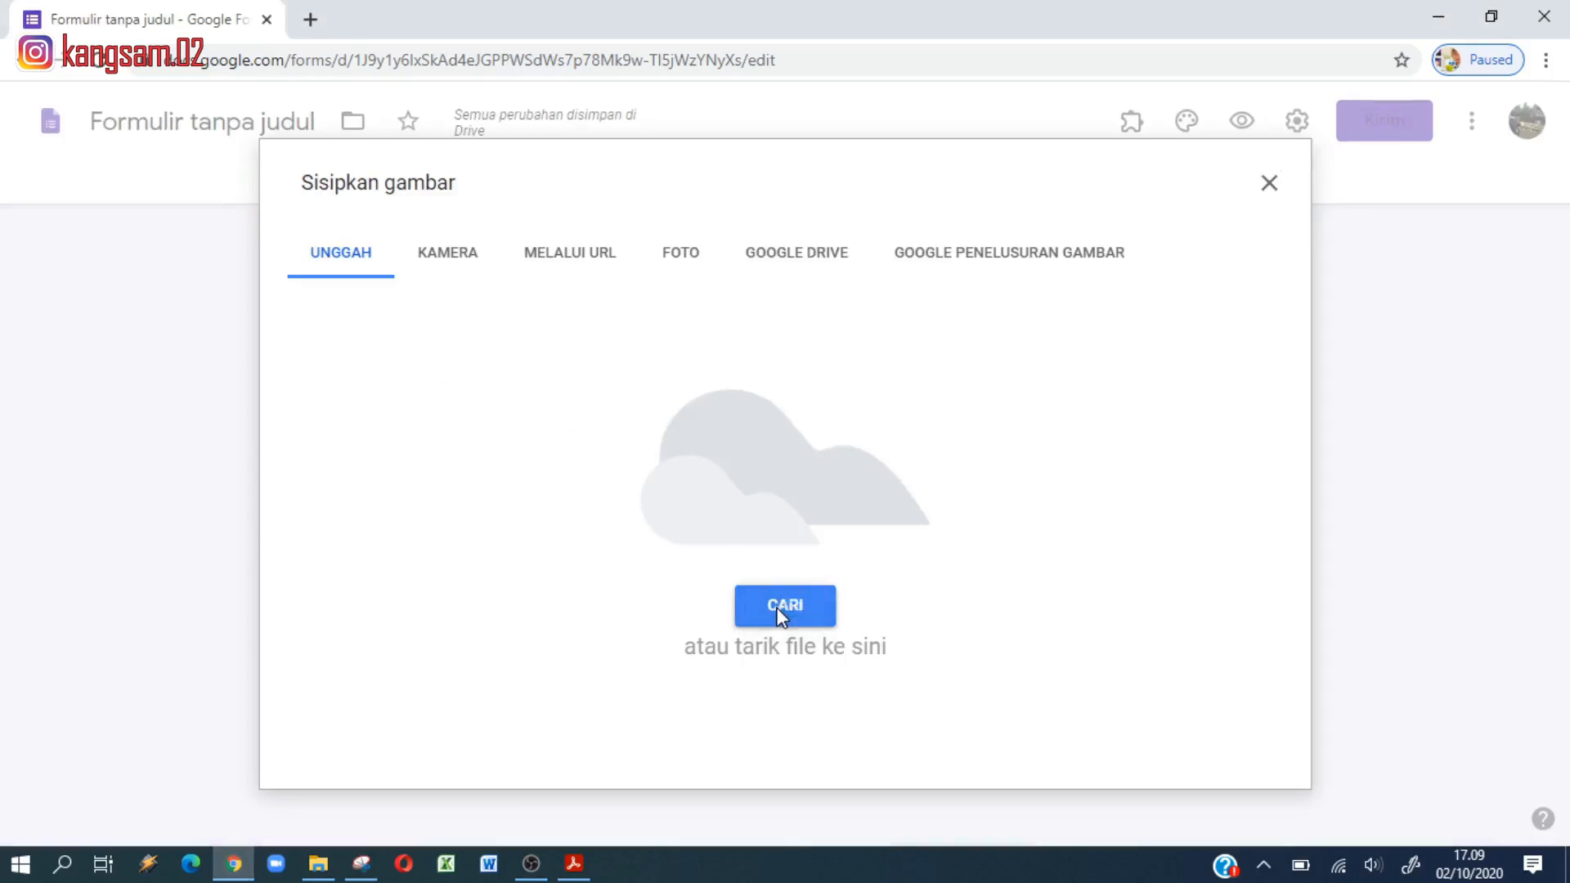
left_click(683, 226)
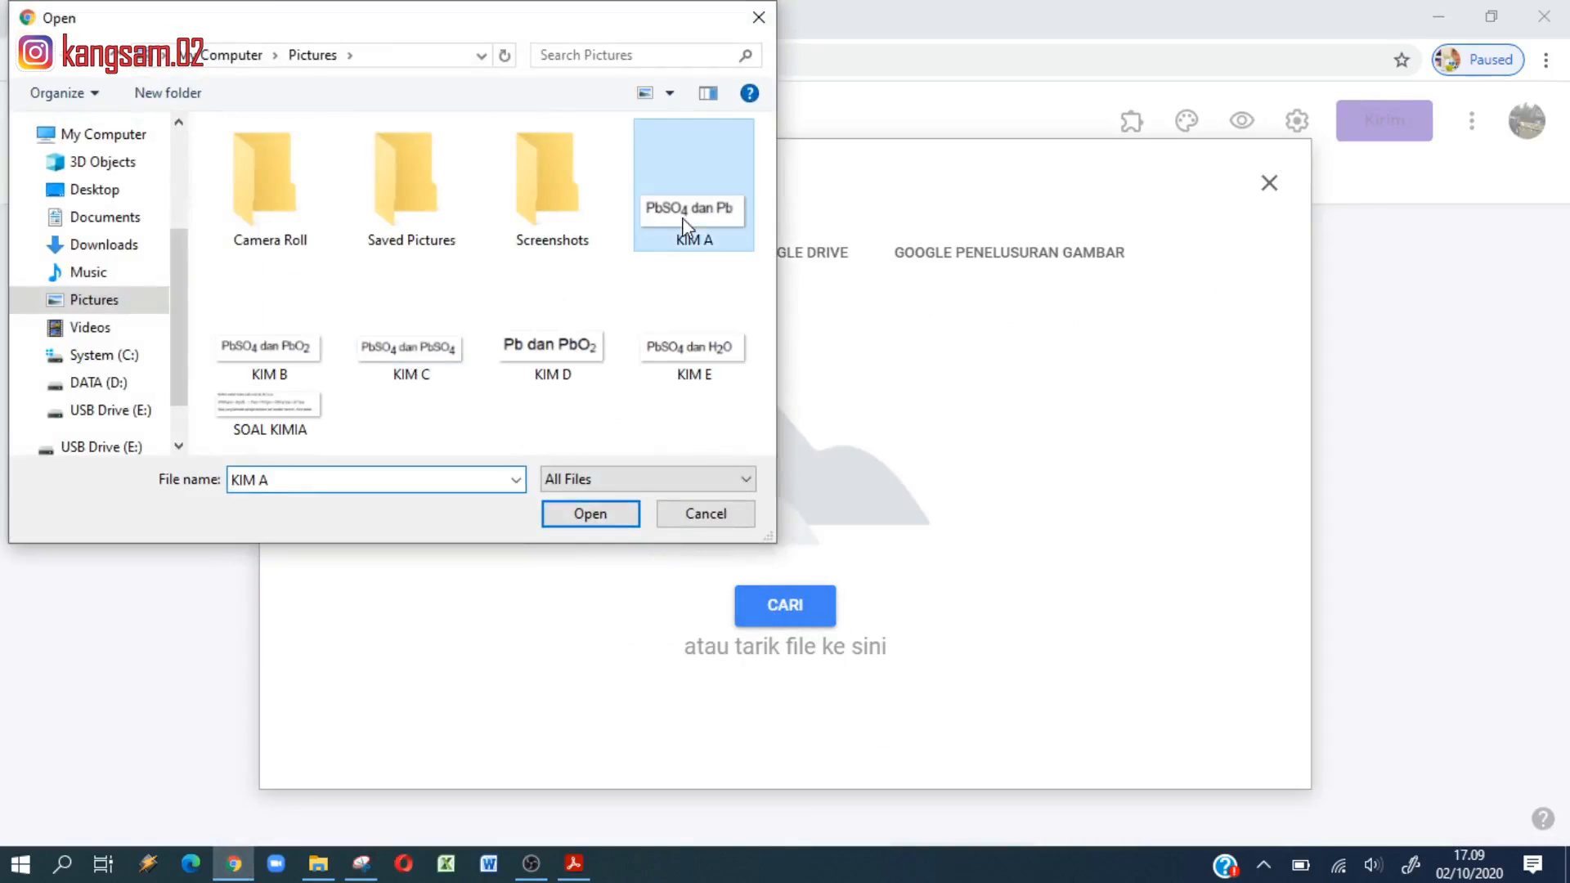
left_click(602, 525)
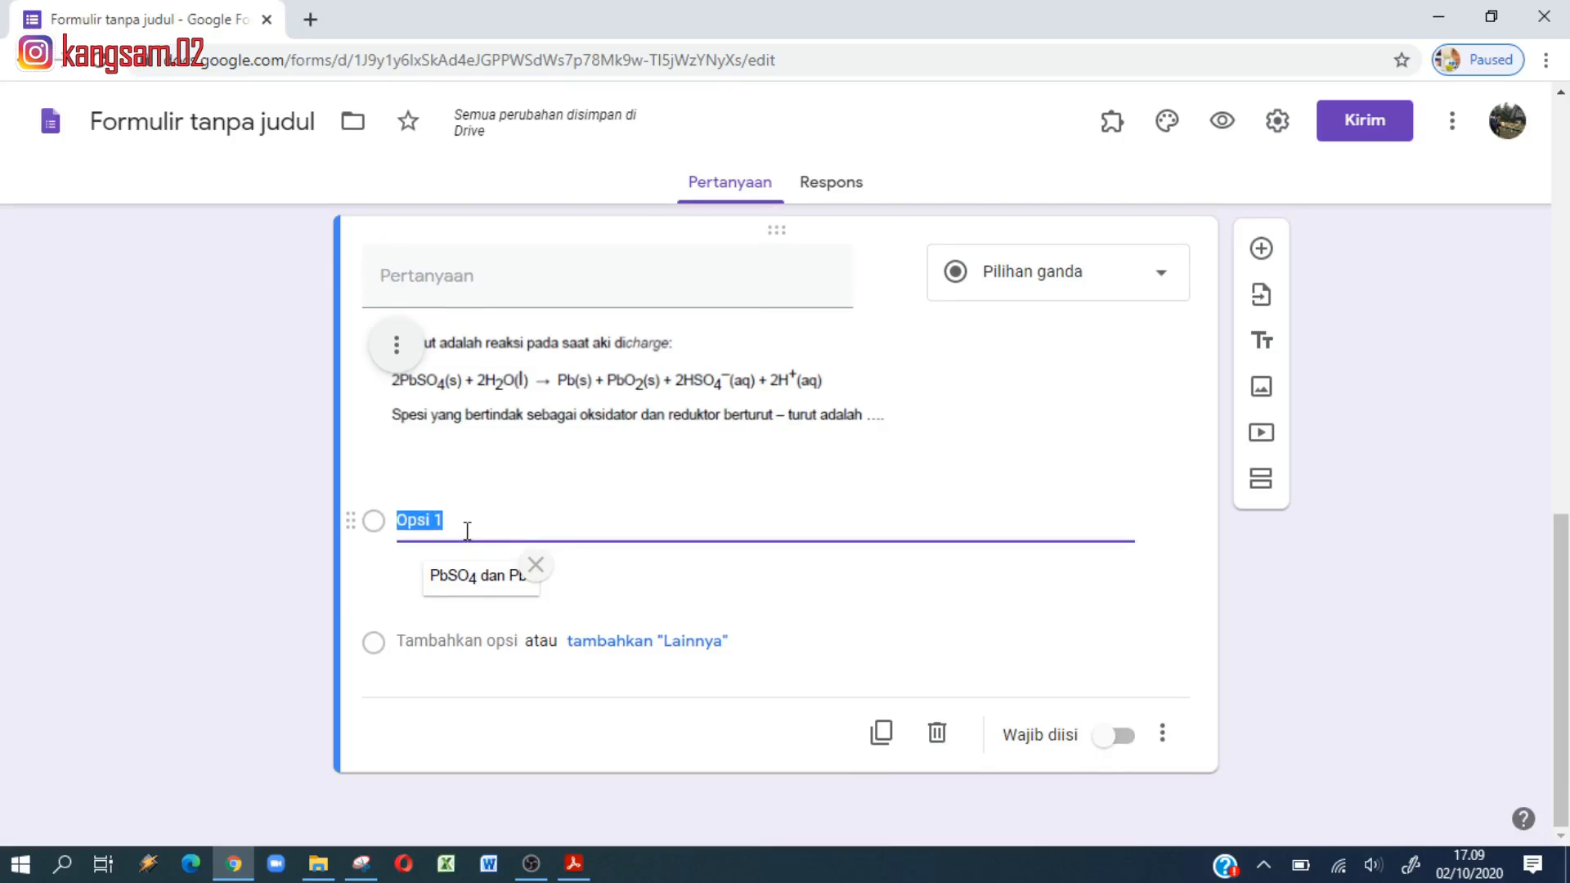
key("BackSpace")
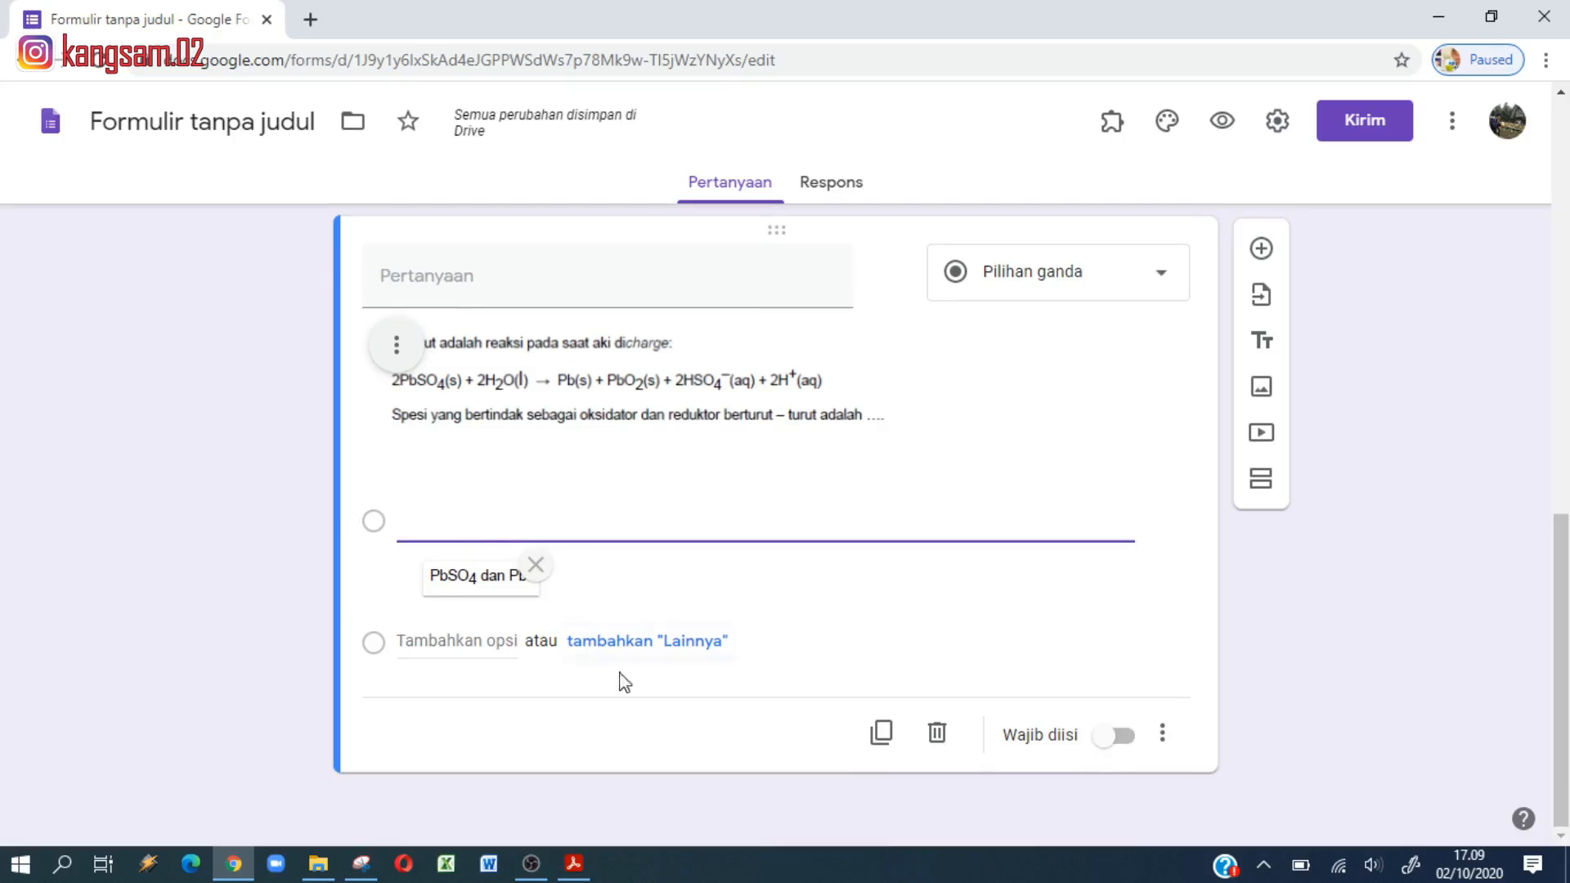
Step: Add a second answer option to the chemistry question and upload the image "KIM B" from Pictures to it
left_click(471, 640)
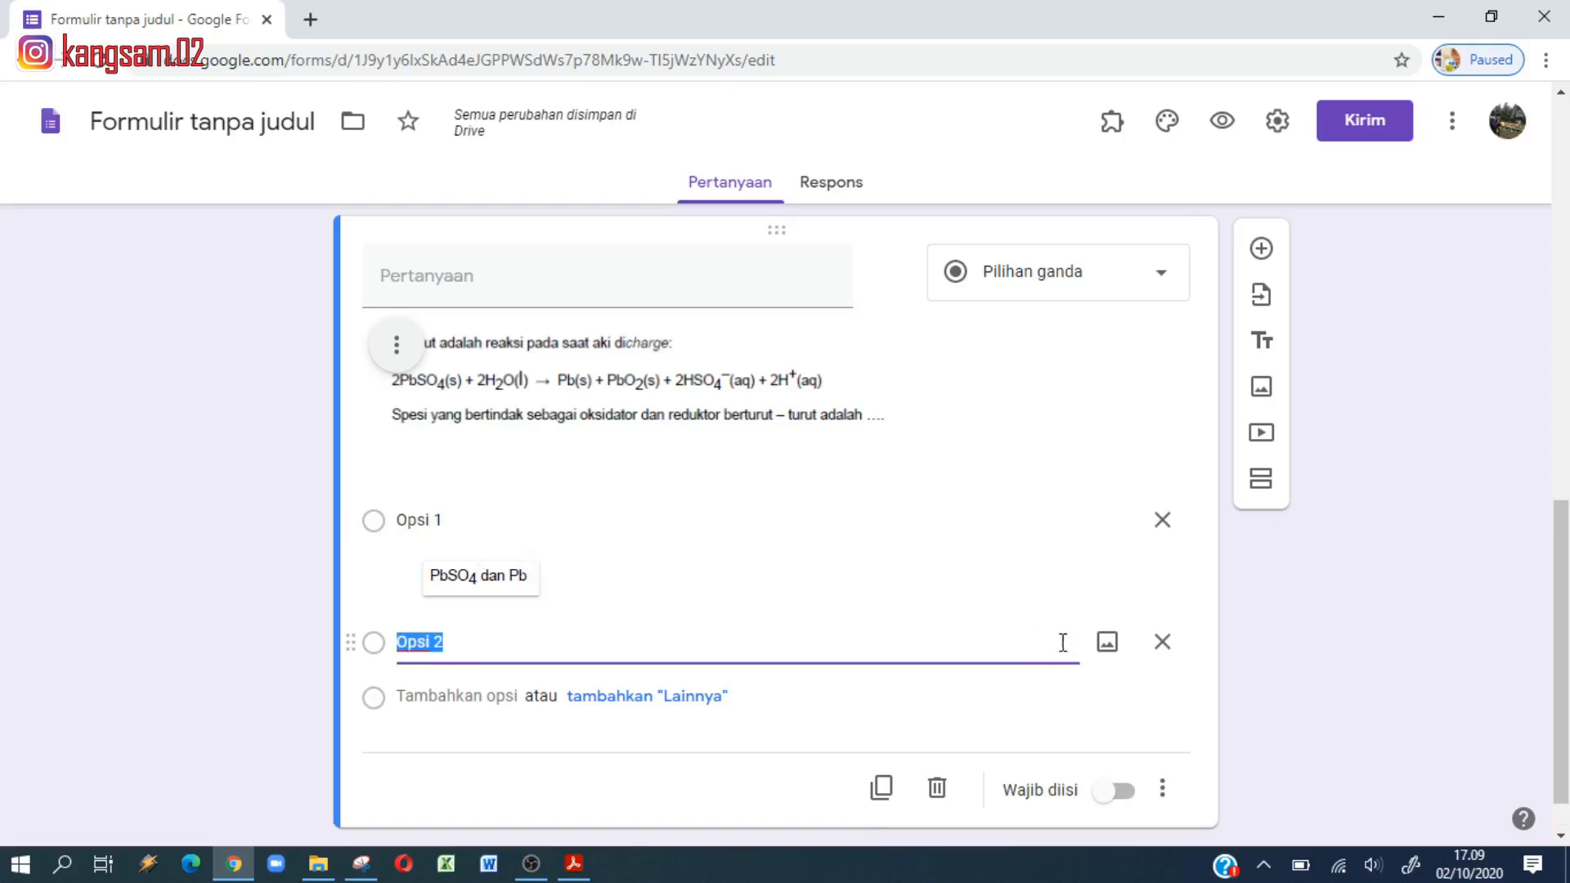
left_click(1107, 644)
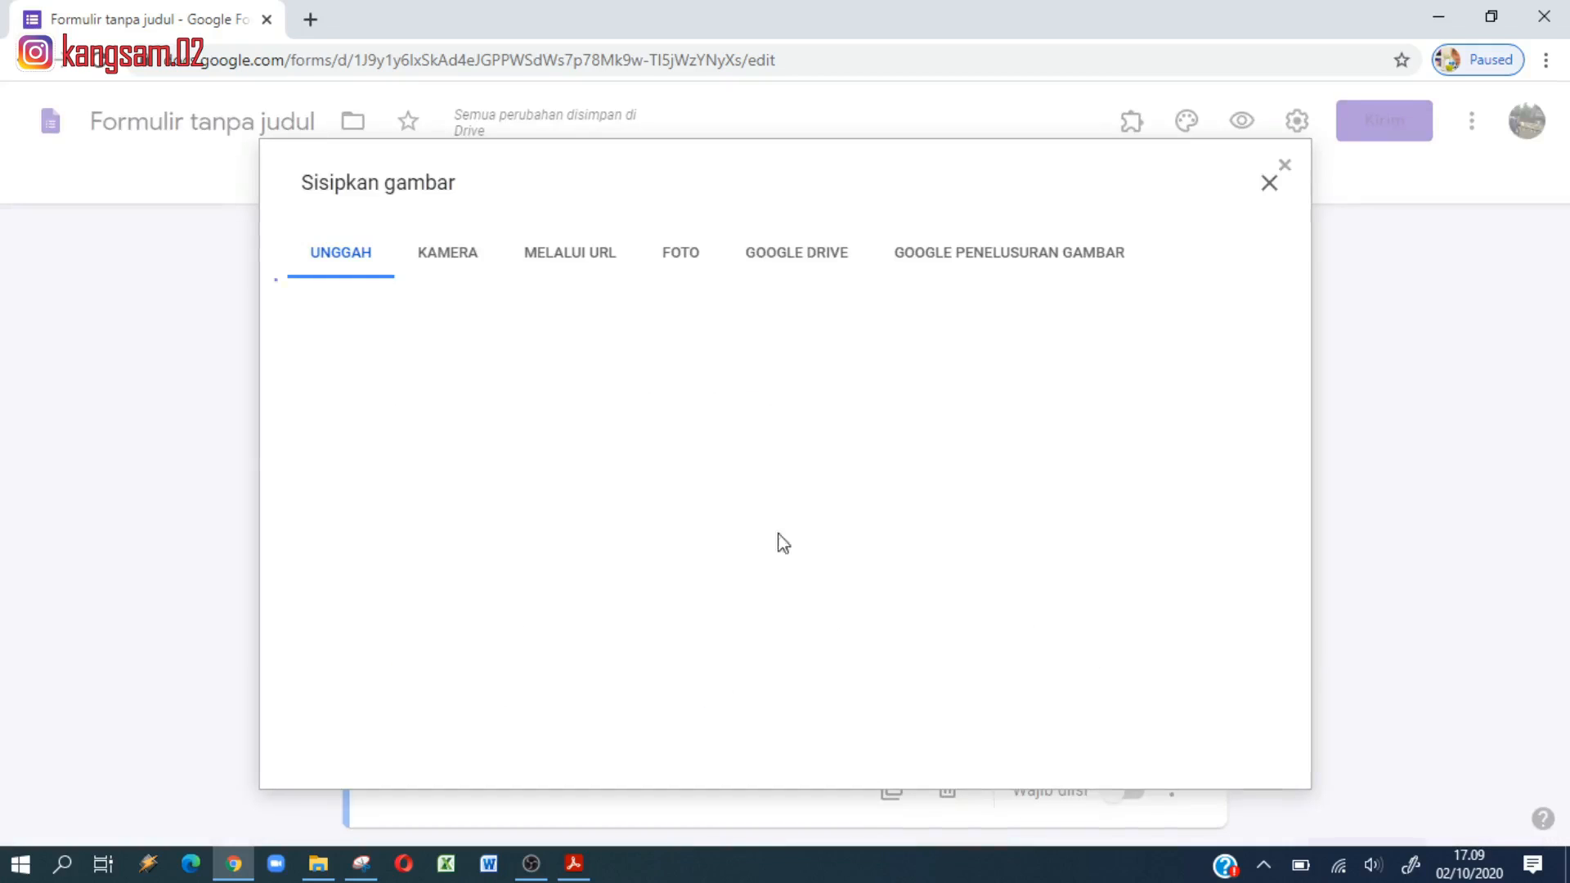
left_click(772, 609)
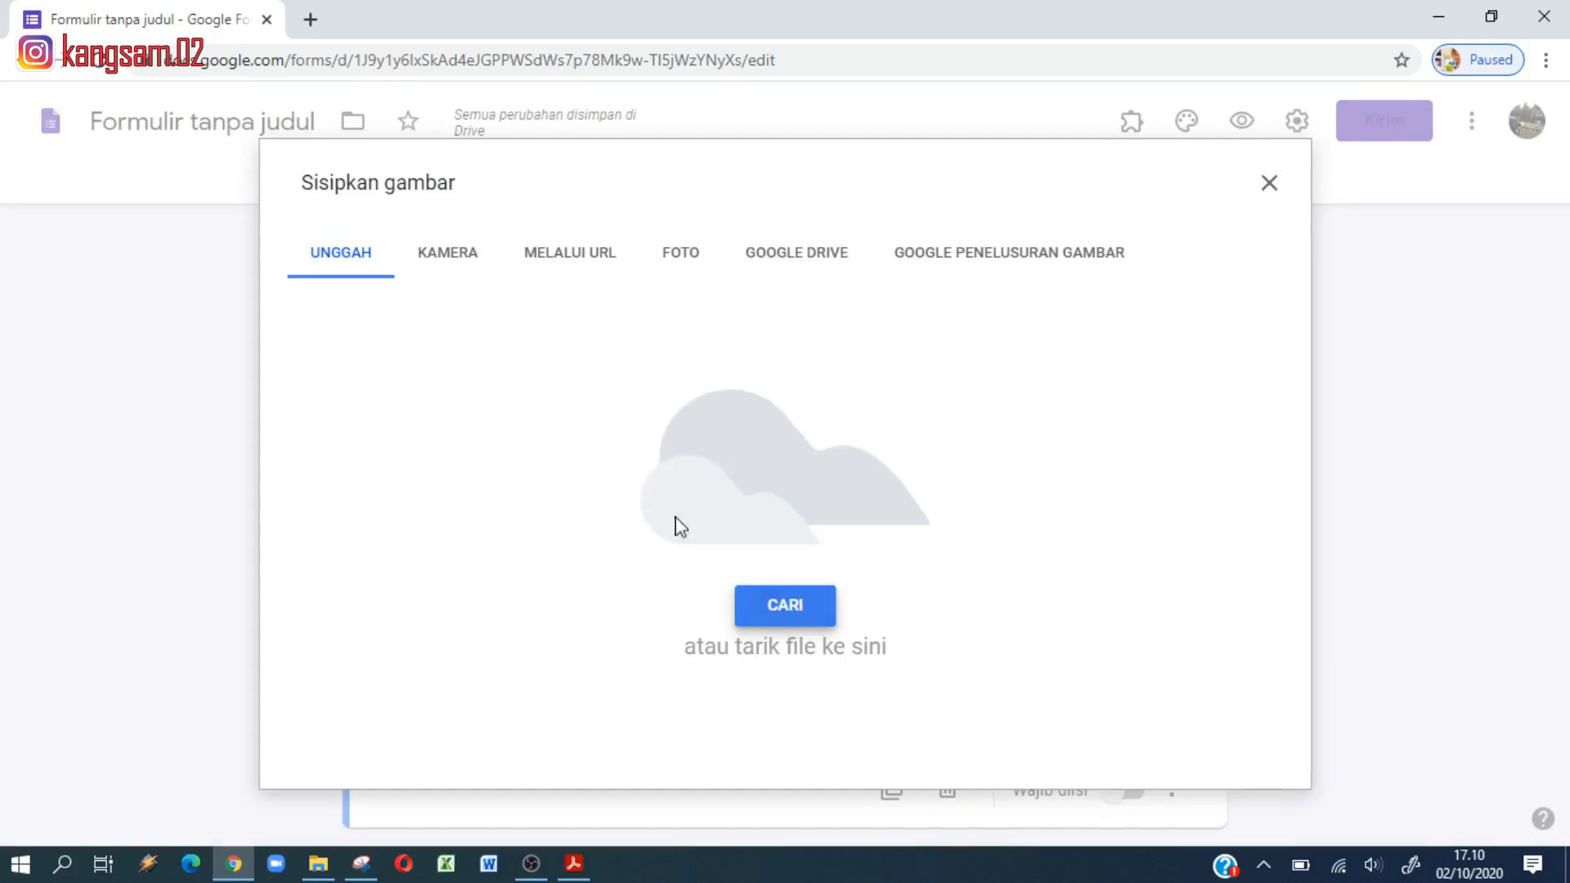
left_click(293, 296)
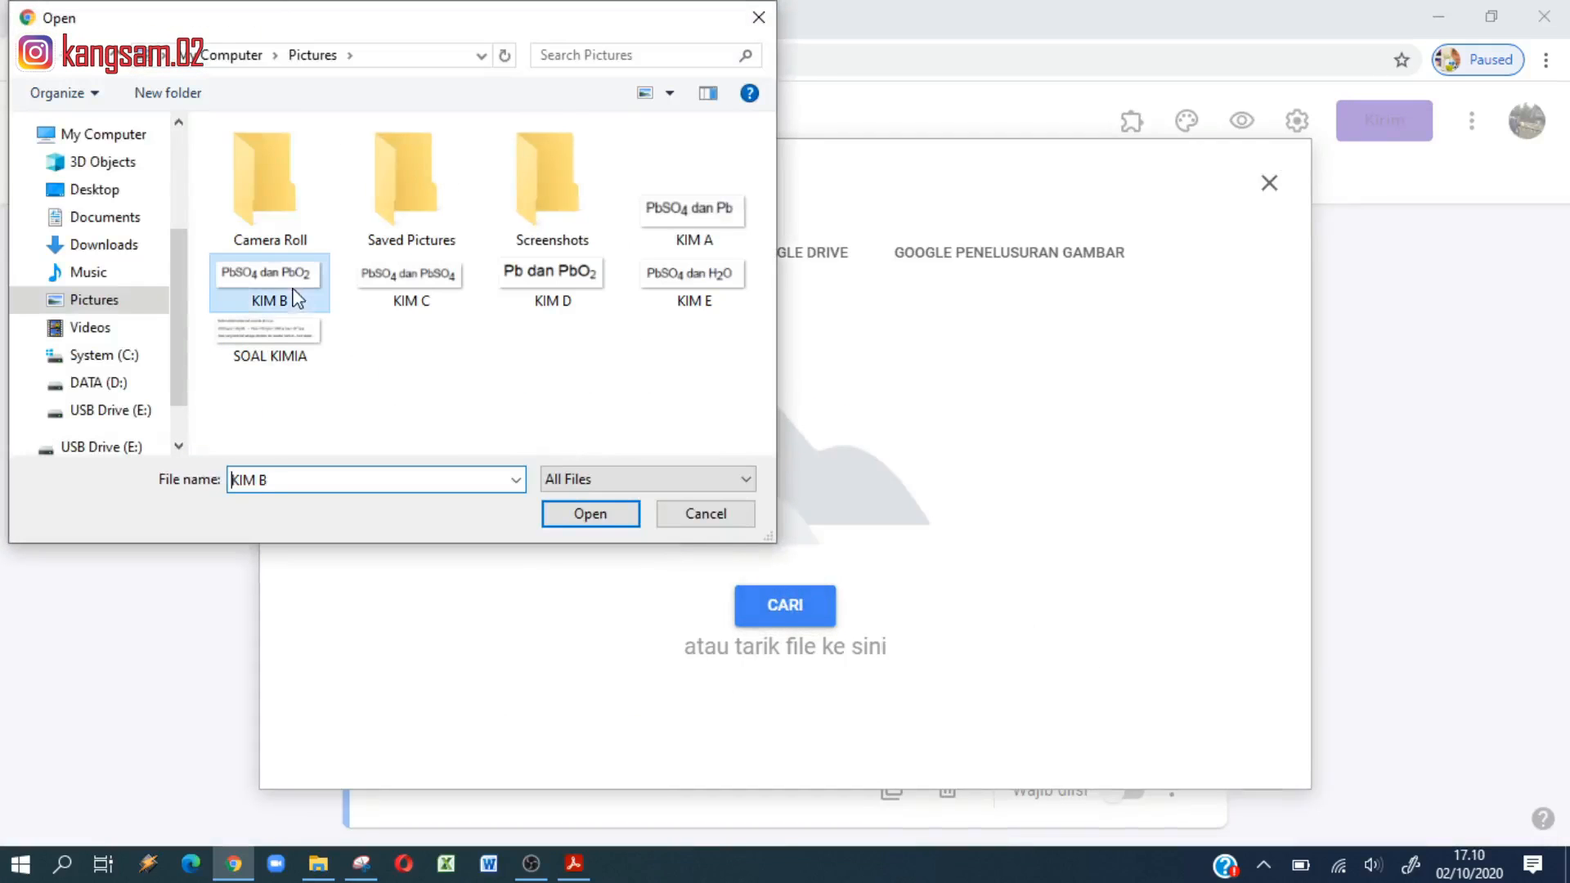
left_click(599, 515)
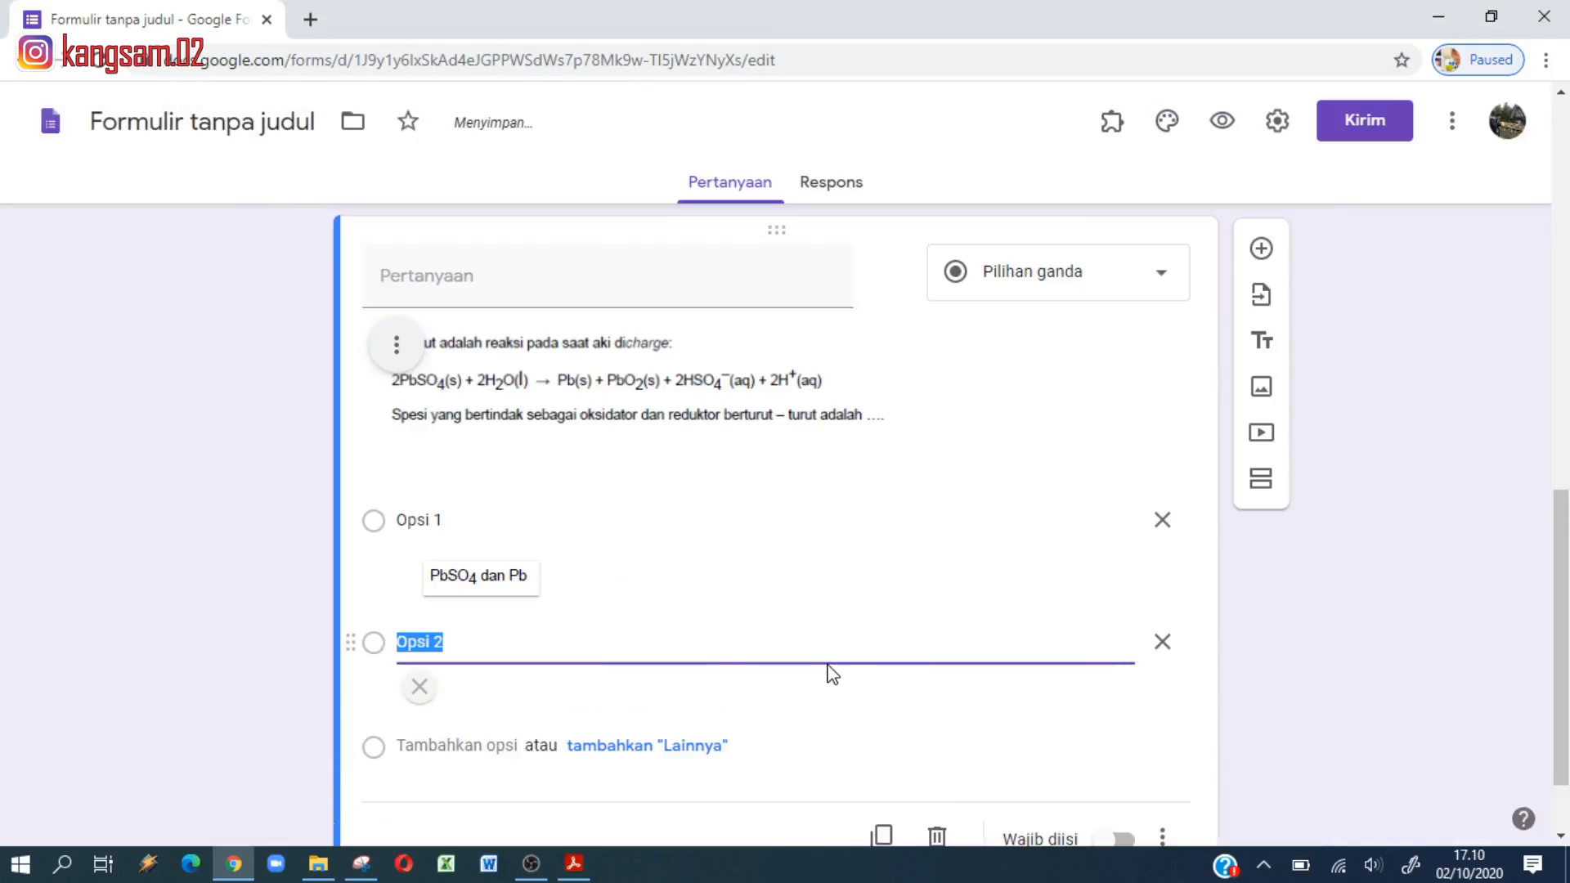
Step: Add a third answer option and upload the image "KIM C" from Pictures to it
scroll(704, 673, "down", 1)
left_click(456, 642)
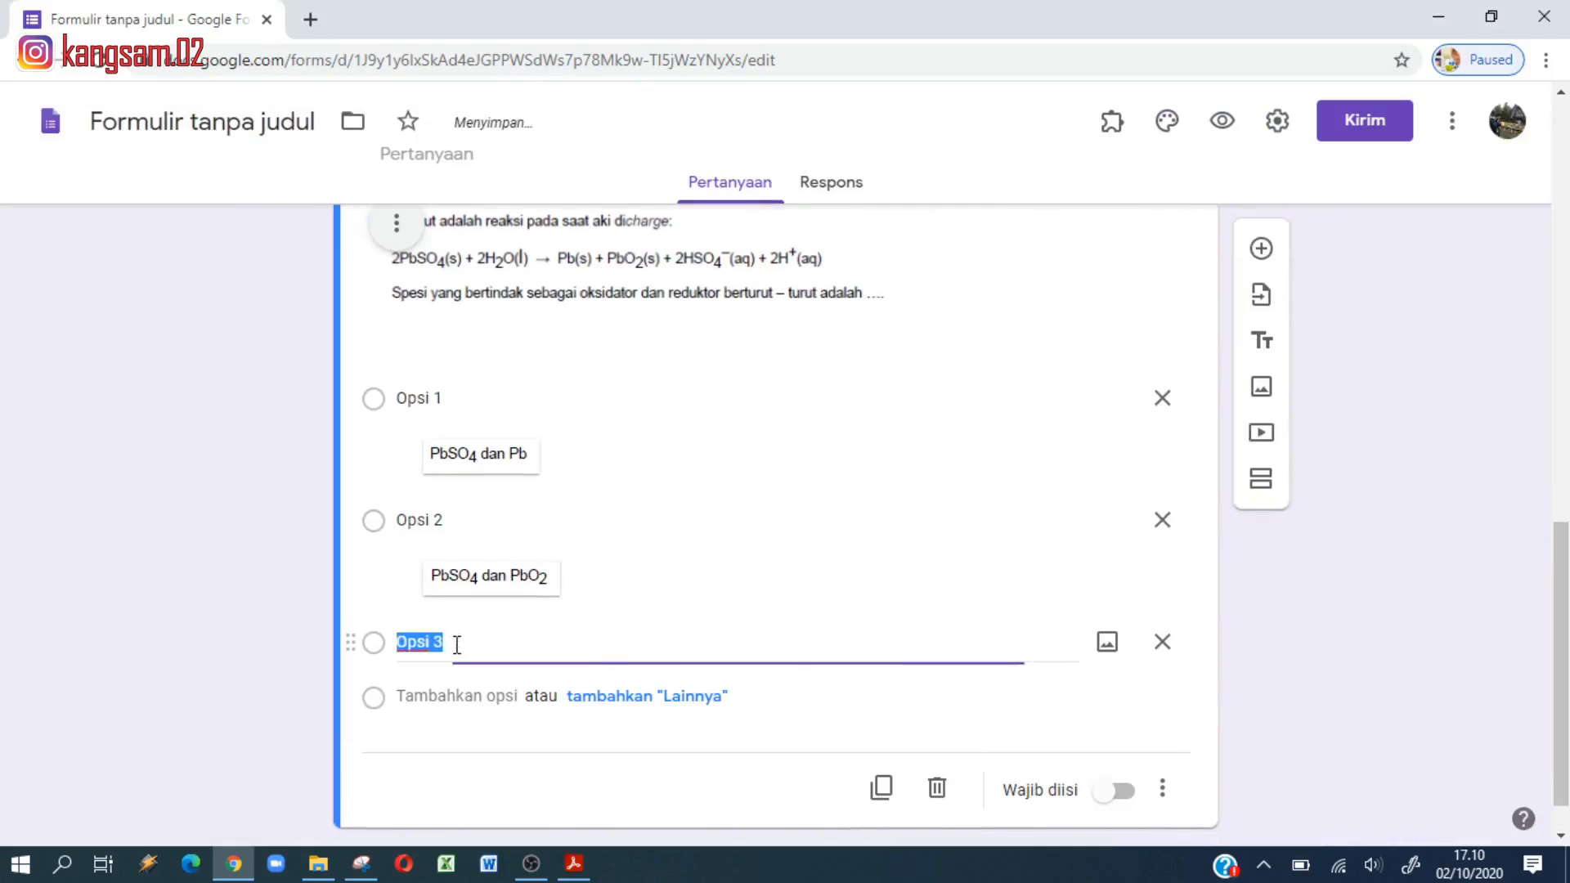
left_click(1107, 644)
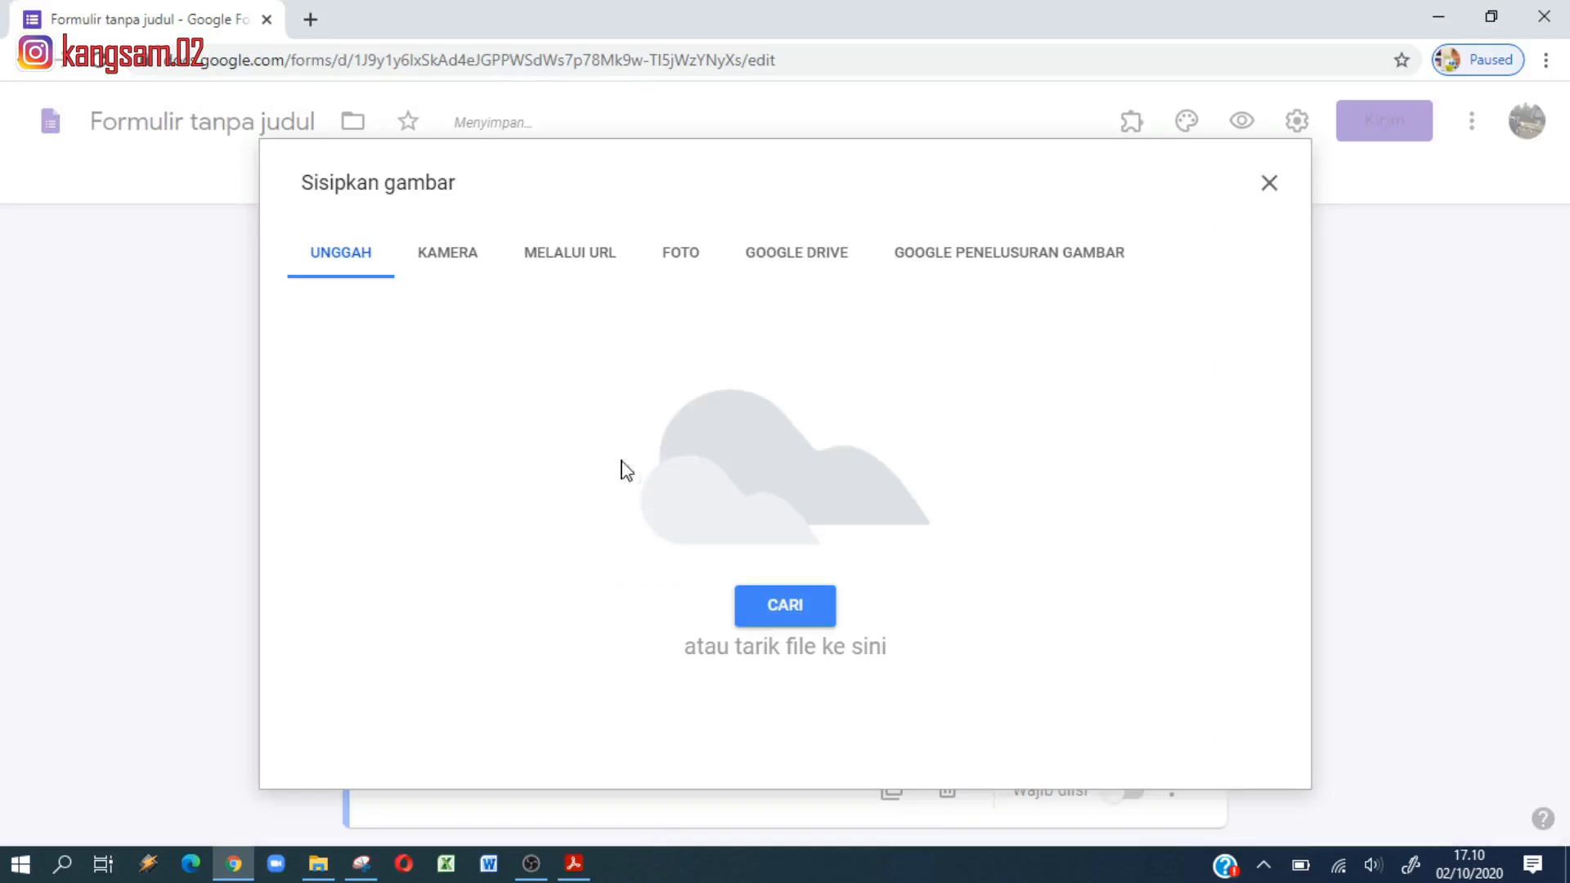
left_click(789, 606)
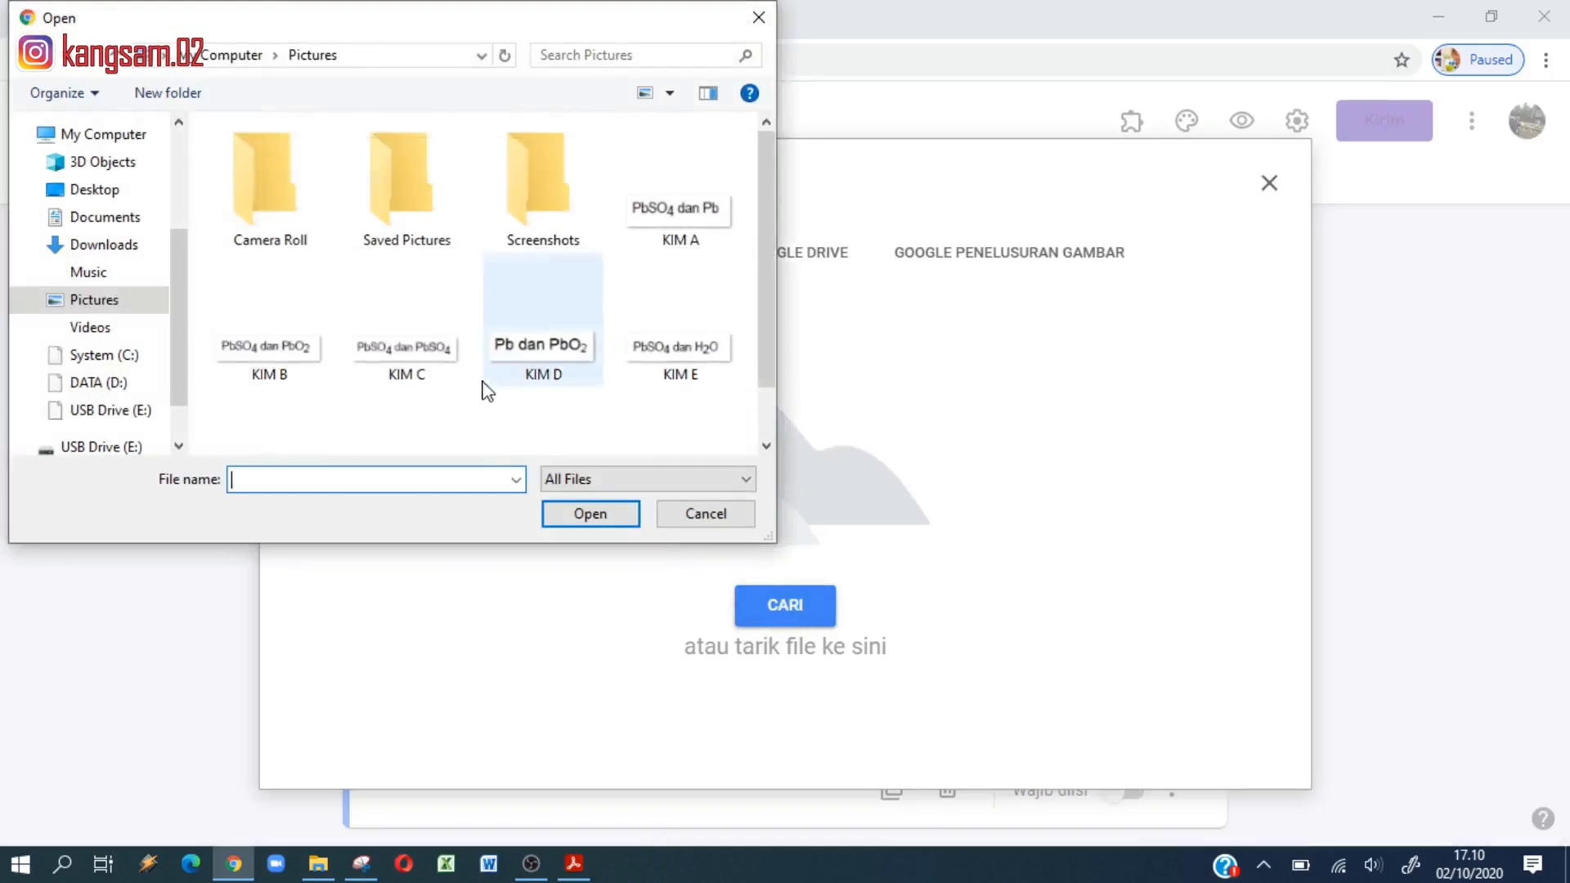
left_click(387, 297)
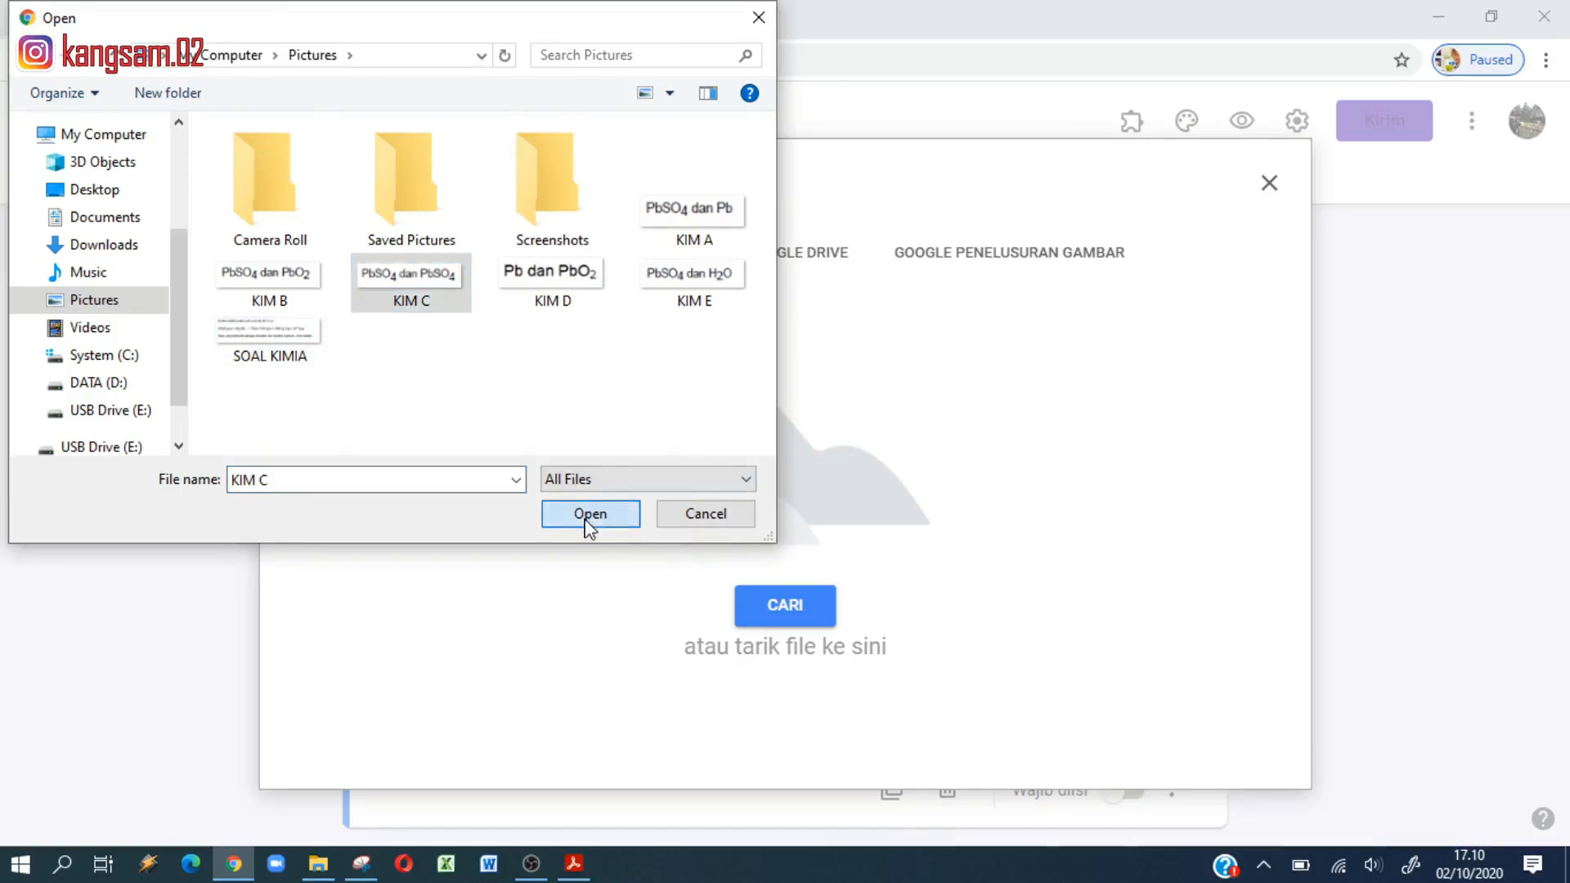
left_click(589, 514)
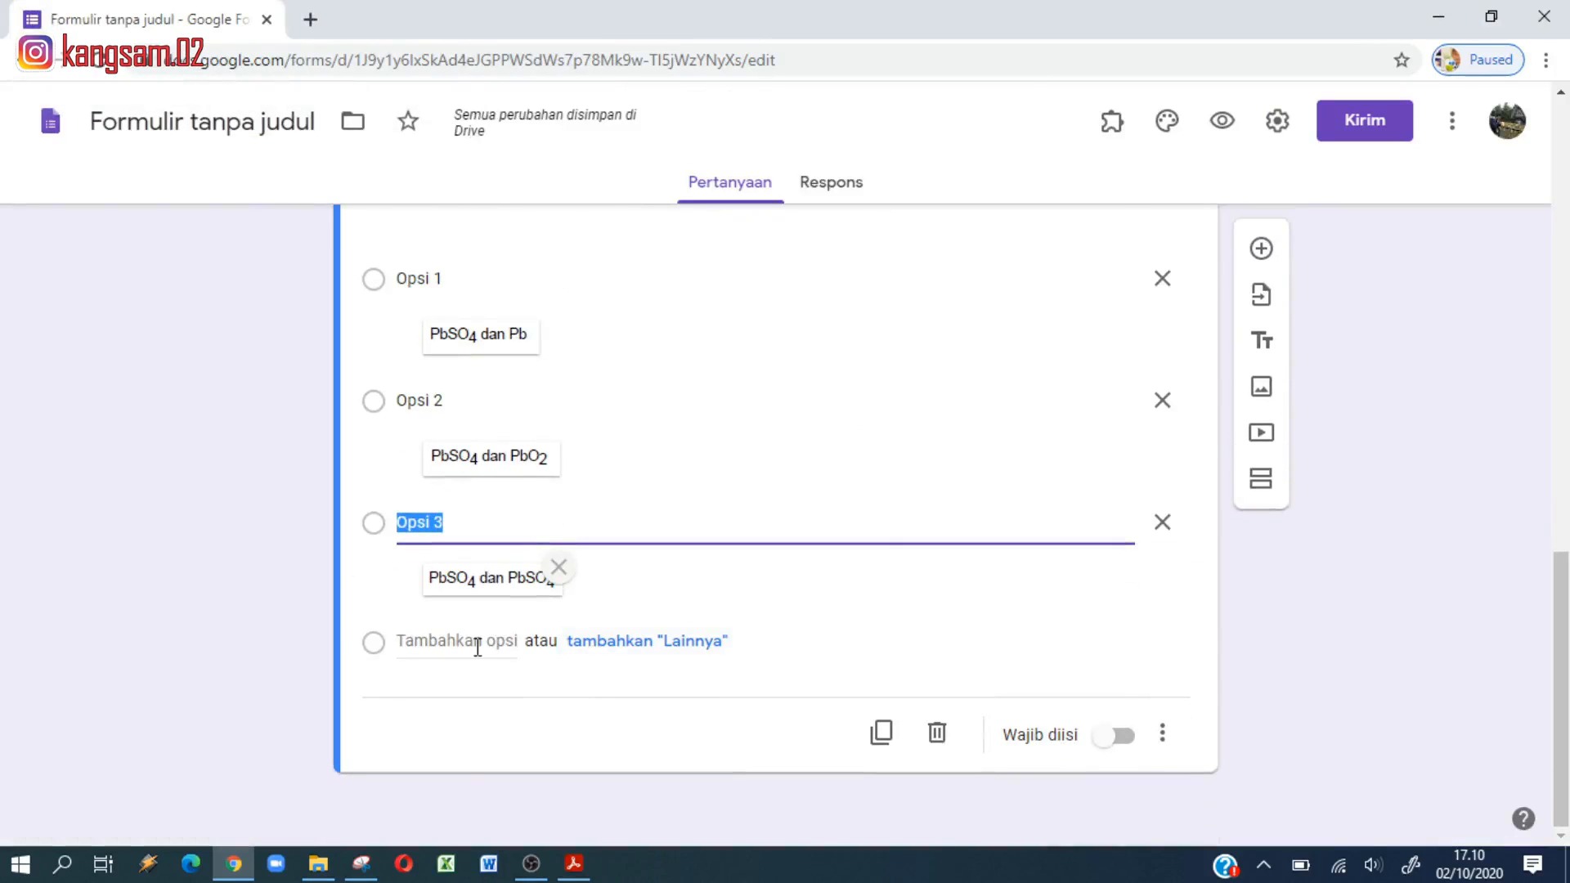
Step: Add a fourth answer option and upload the image "KIM D" from Pictures to it
left_click(477, 647)
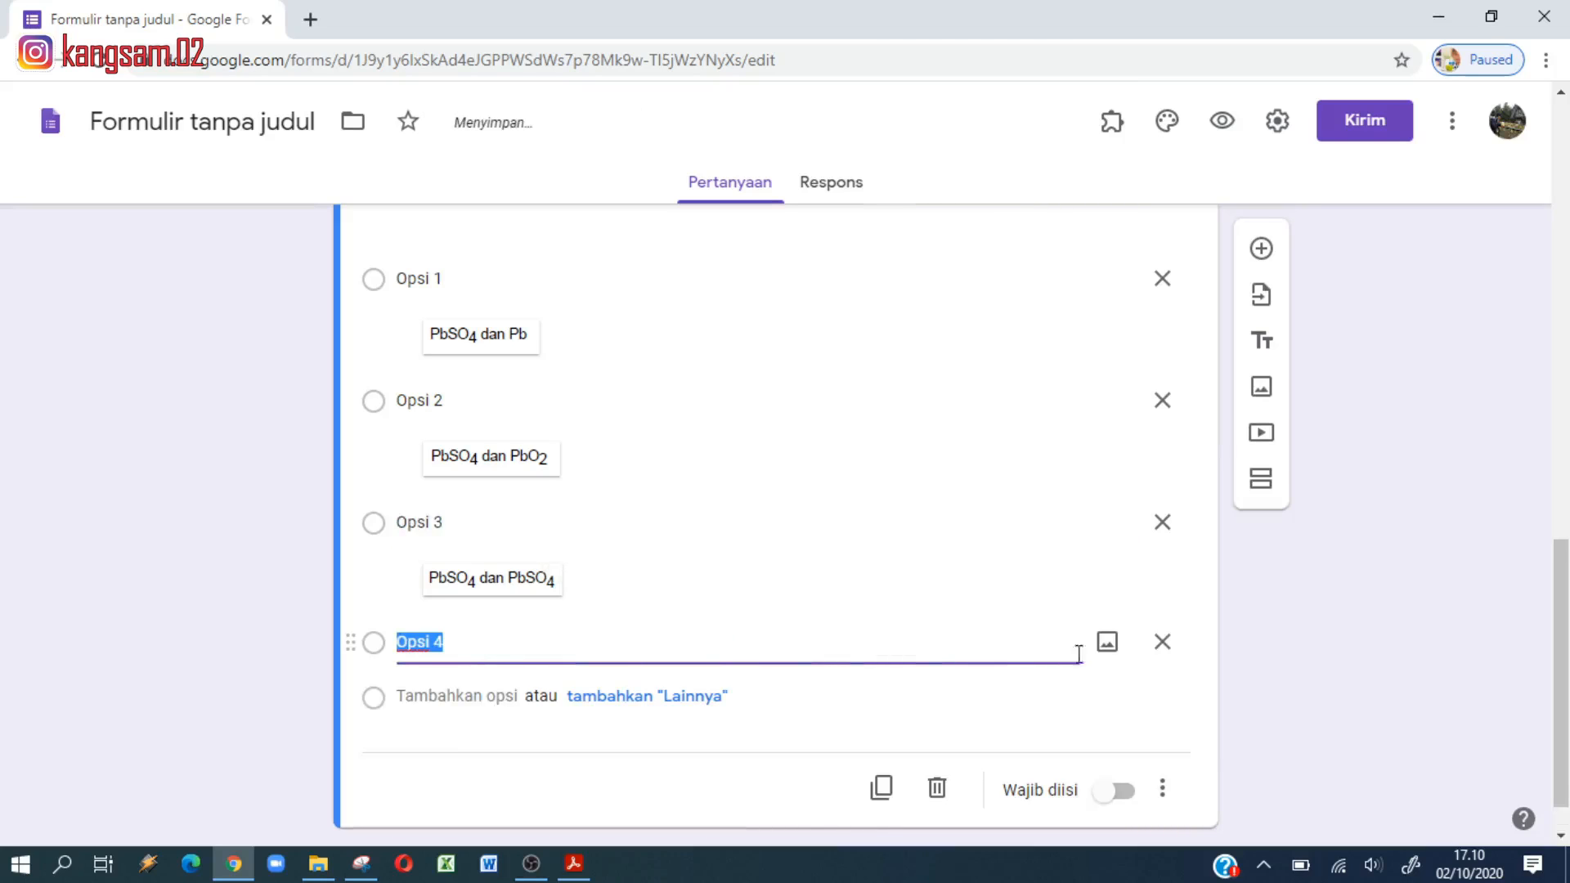
left_click(1107, 648)
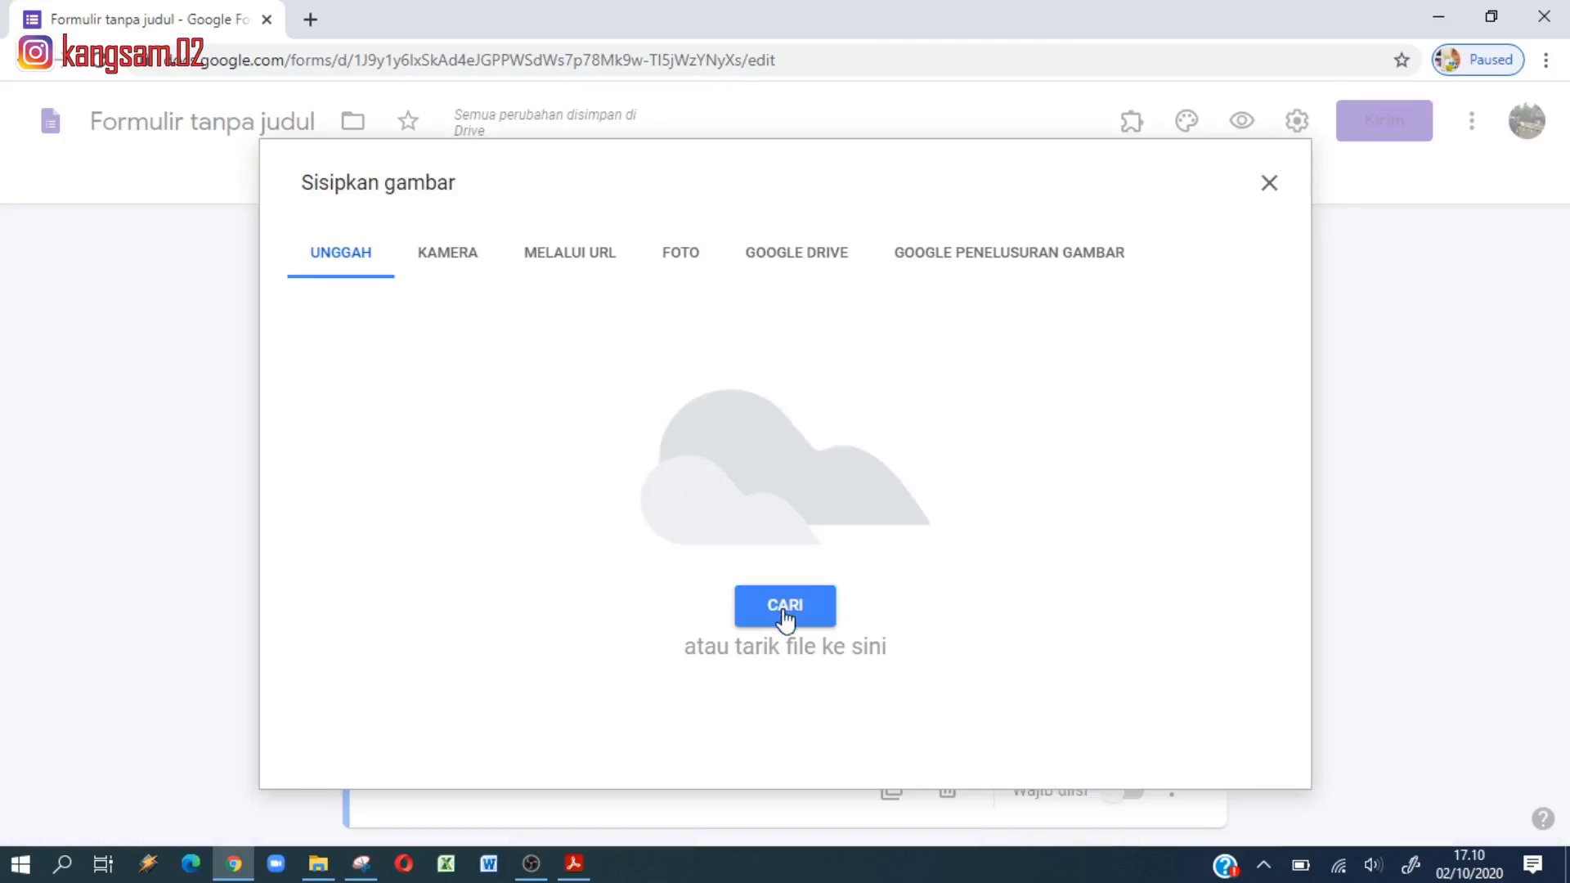
left_click(784, 612)
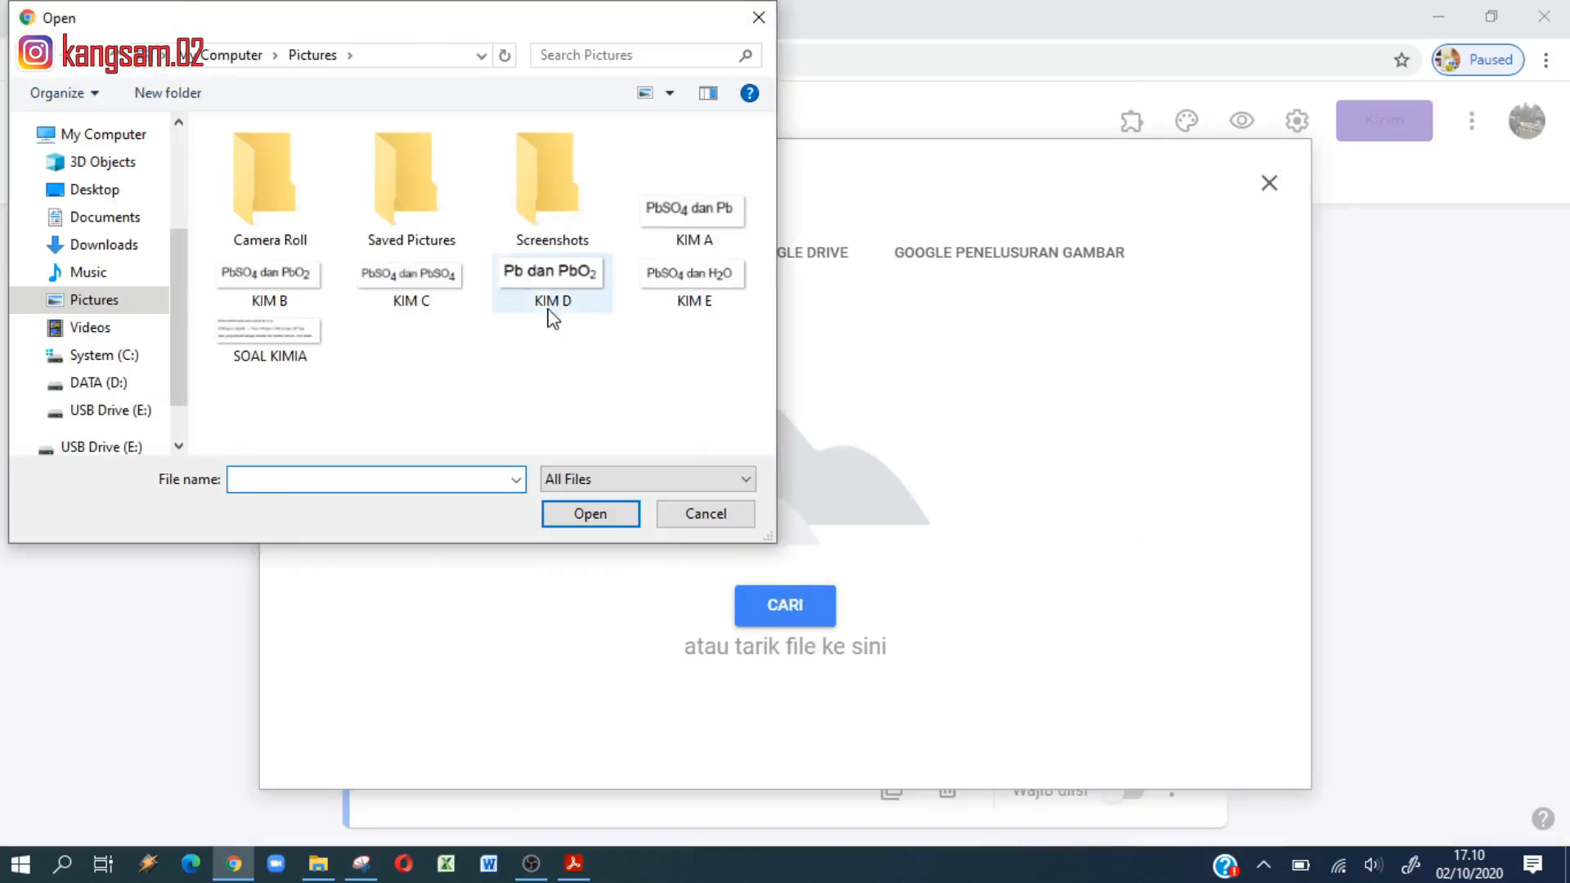
left_click(553, 305)
left_click(591, 514)
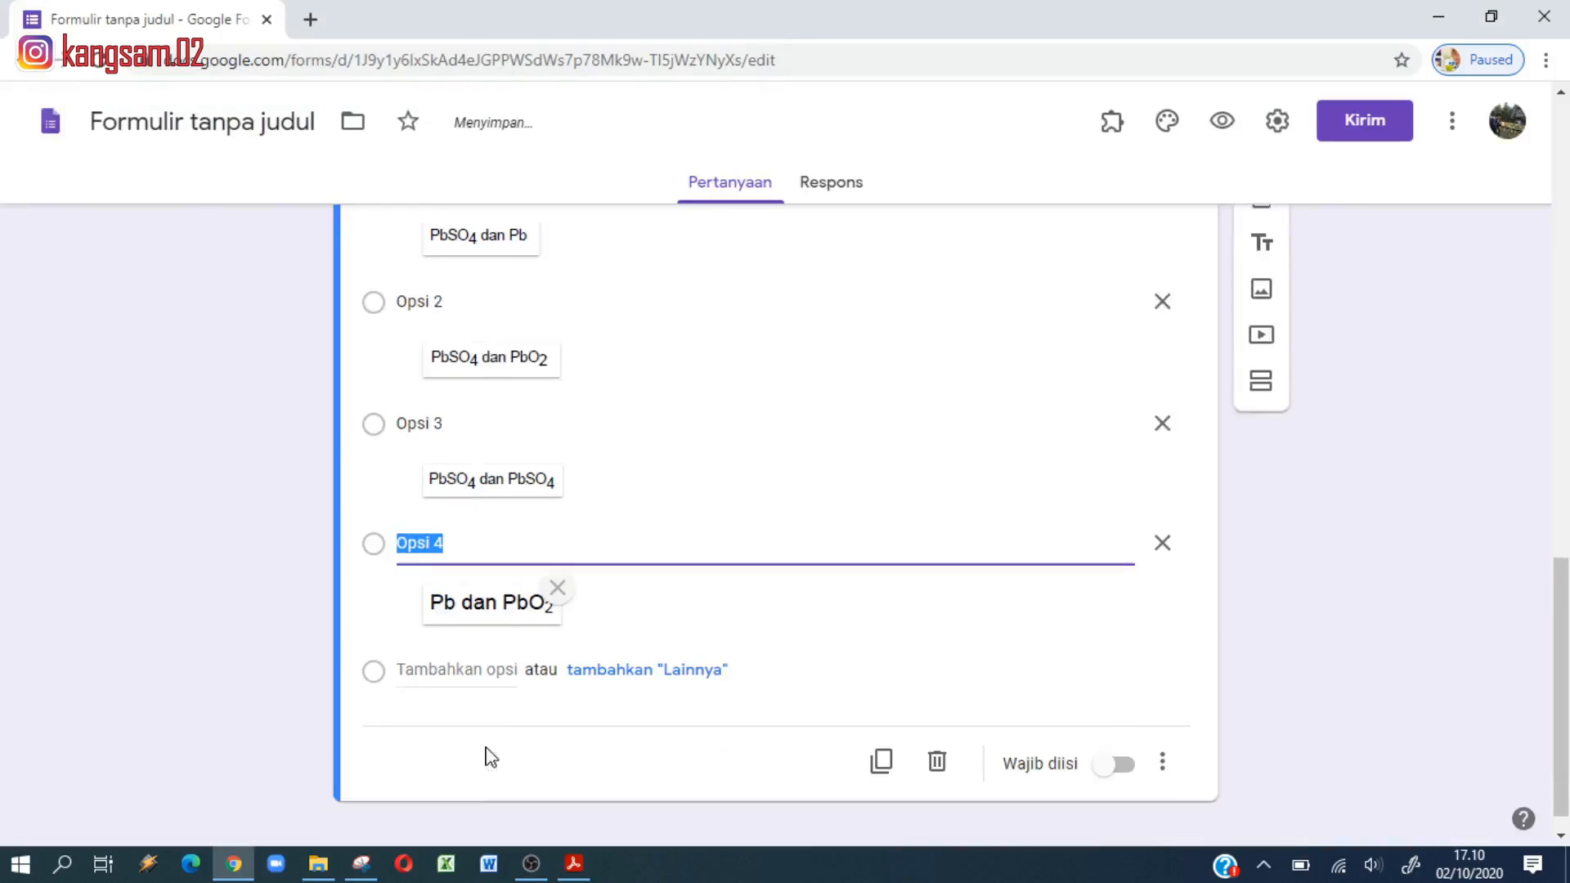
left_click(493, 461)
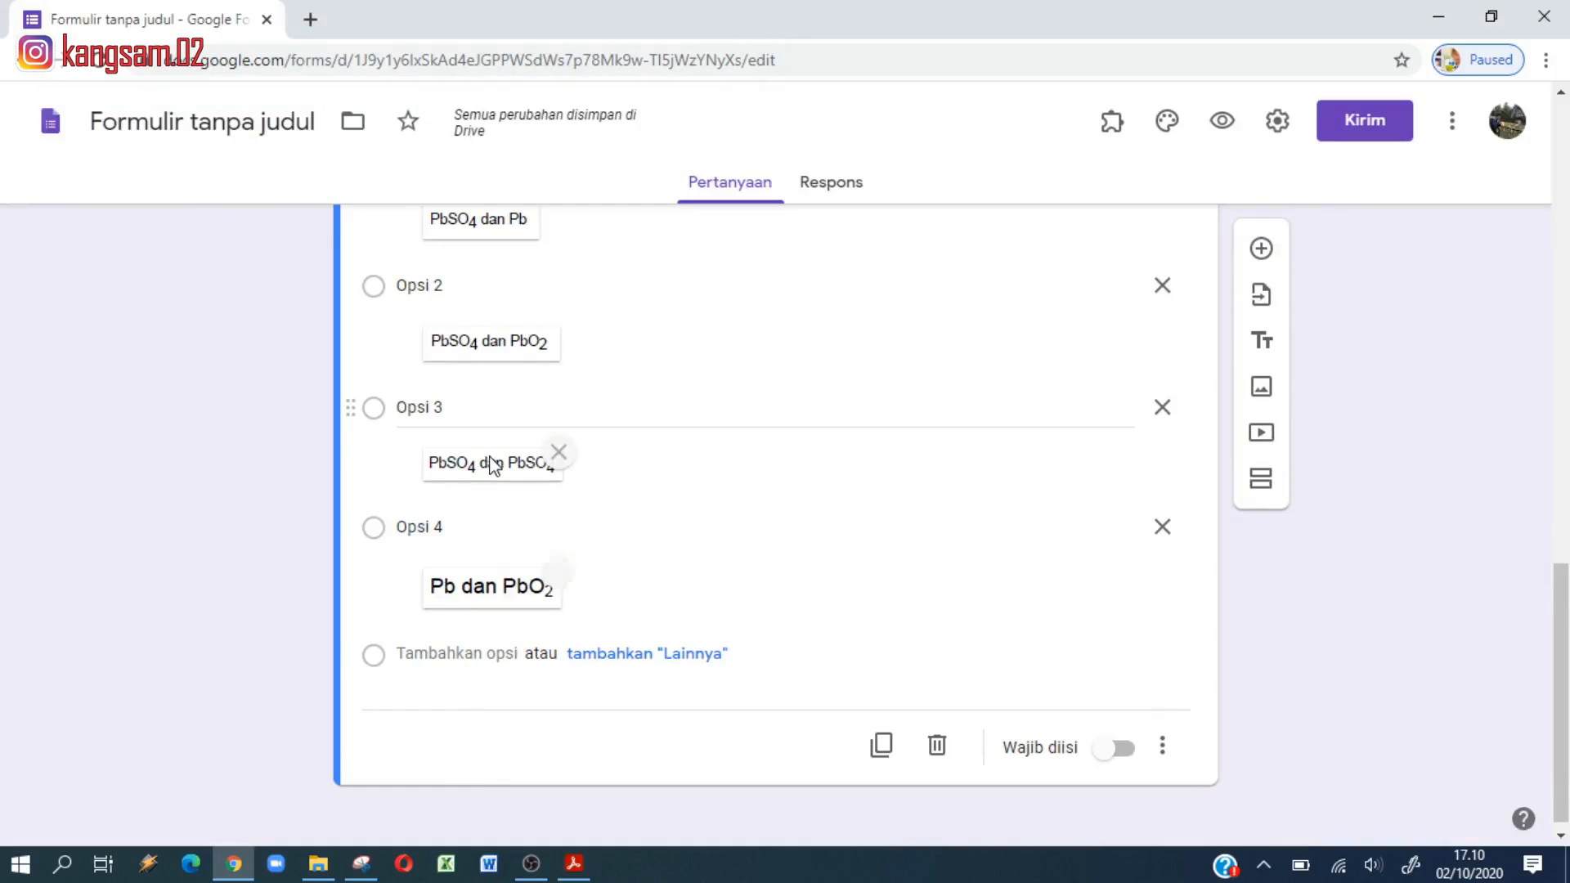
left_click(468, 607)
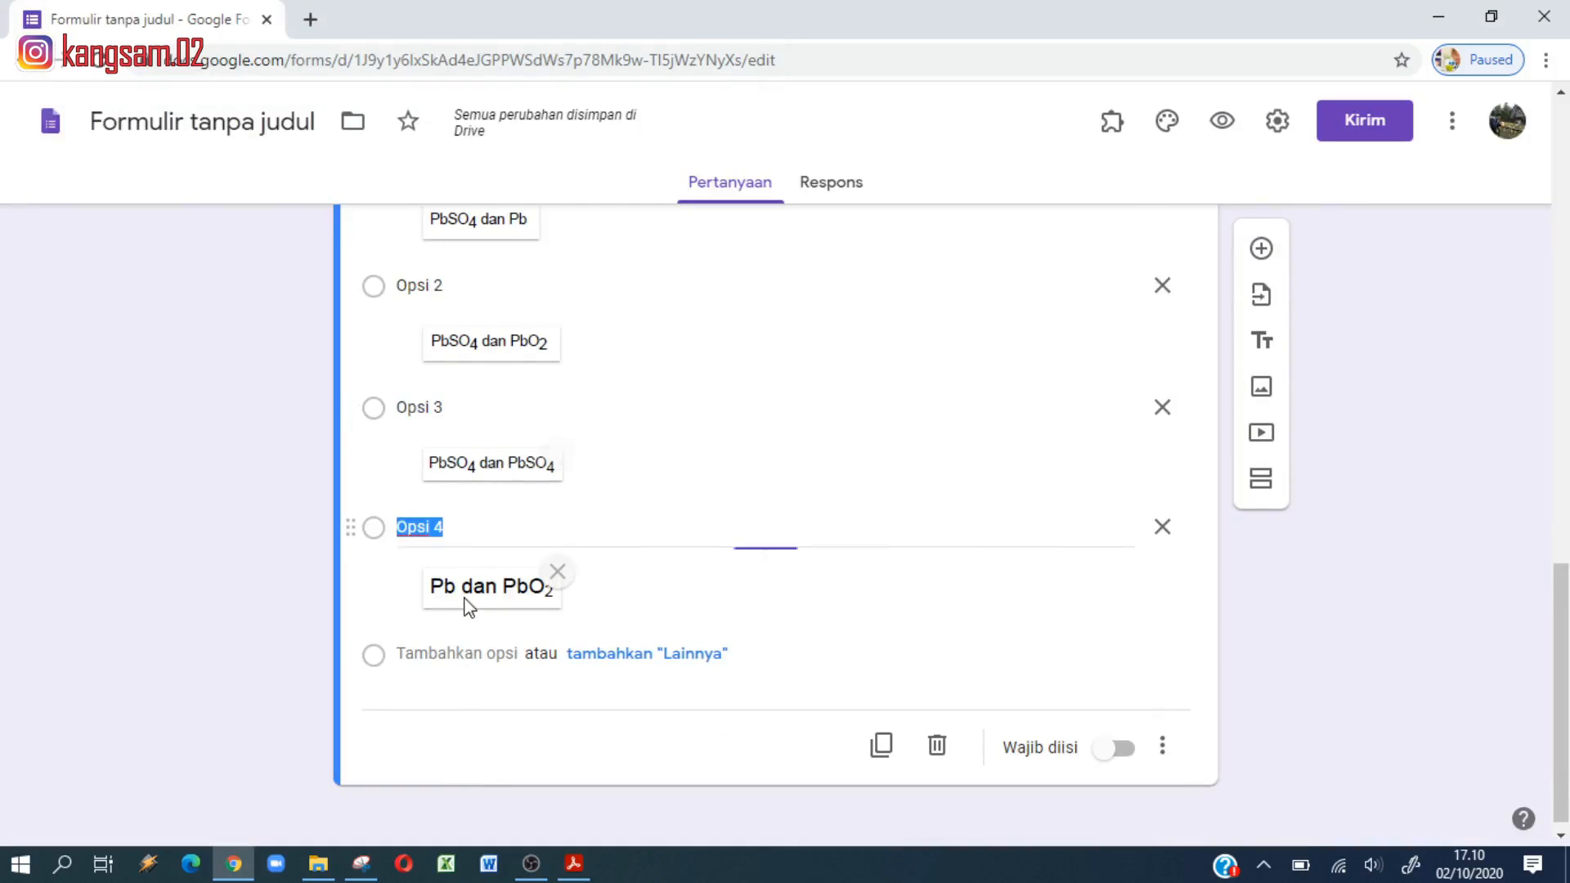
Step: Add a fifth answer option and upload the image "KIM E" from Pictures to it
left_click(452, 652)
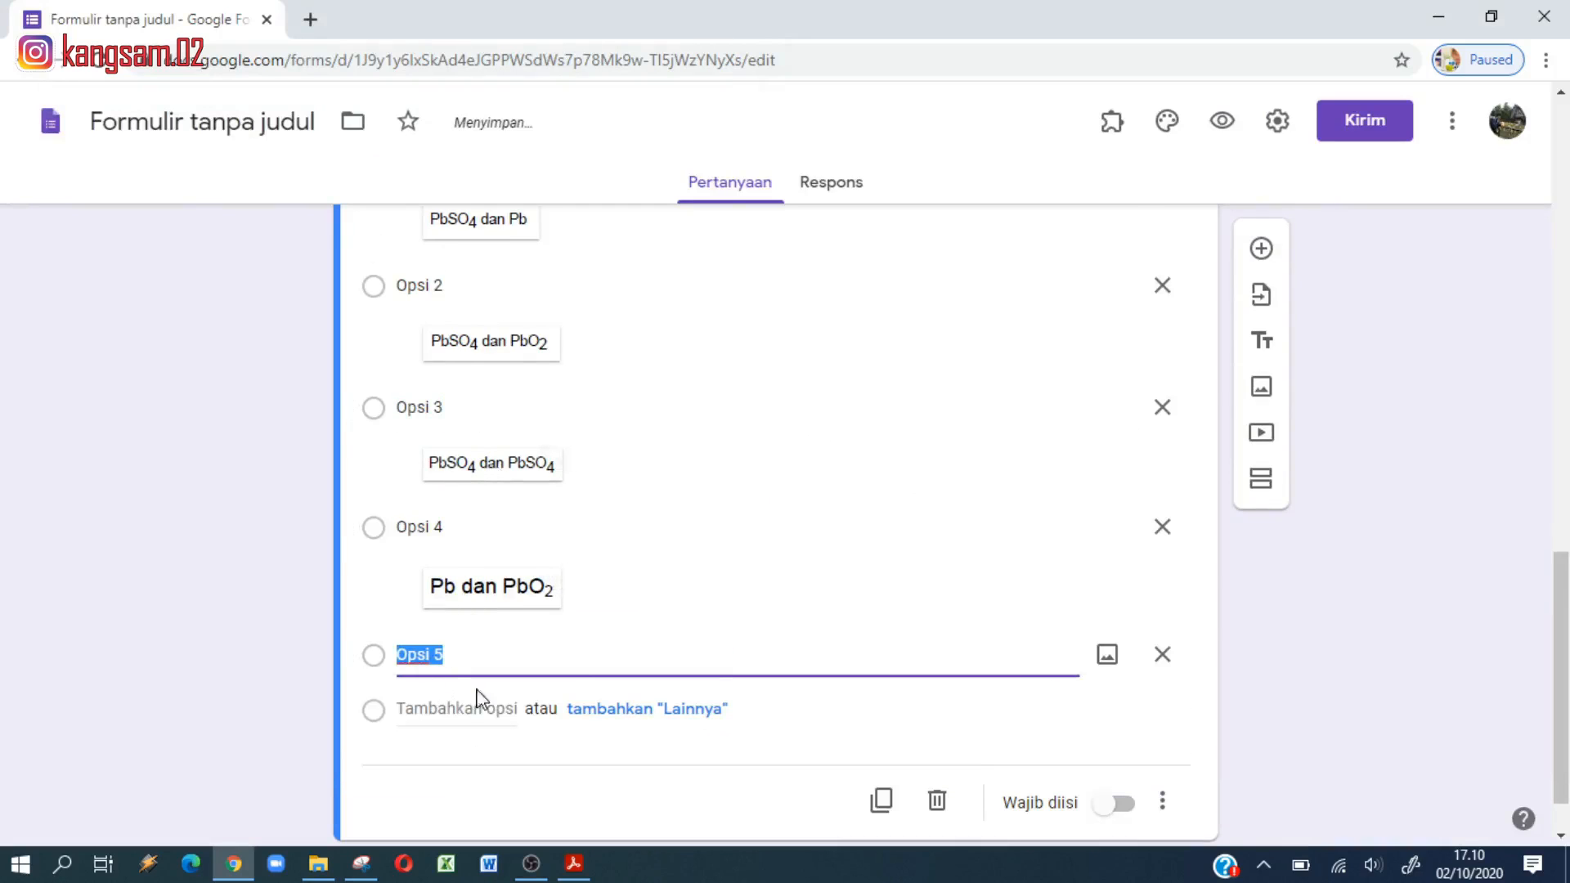
left_click(1108, 654)
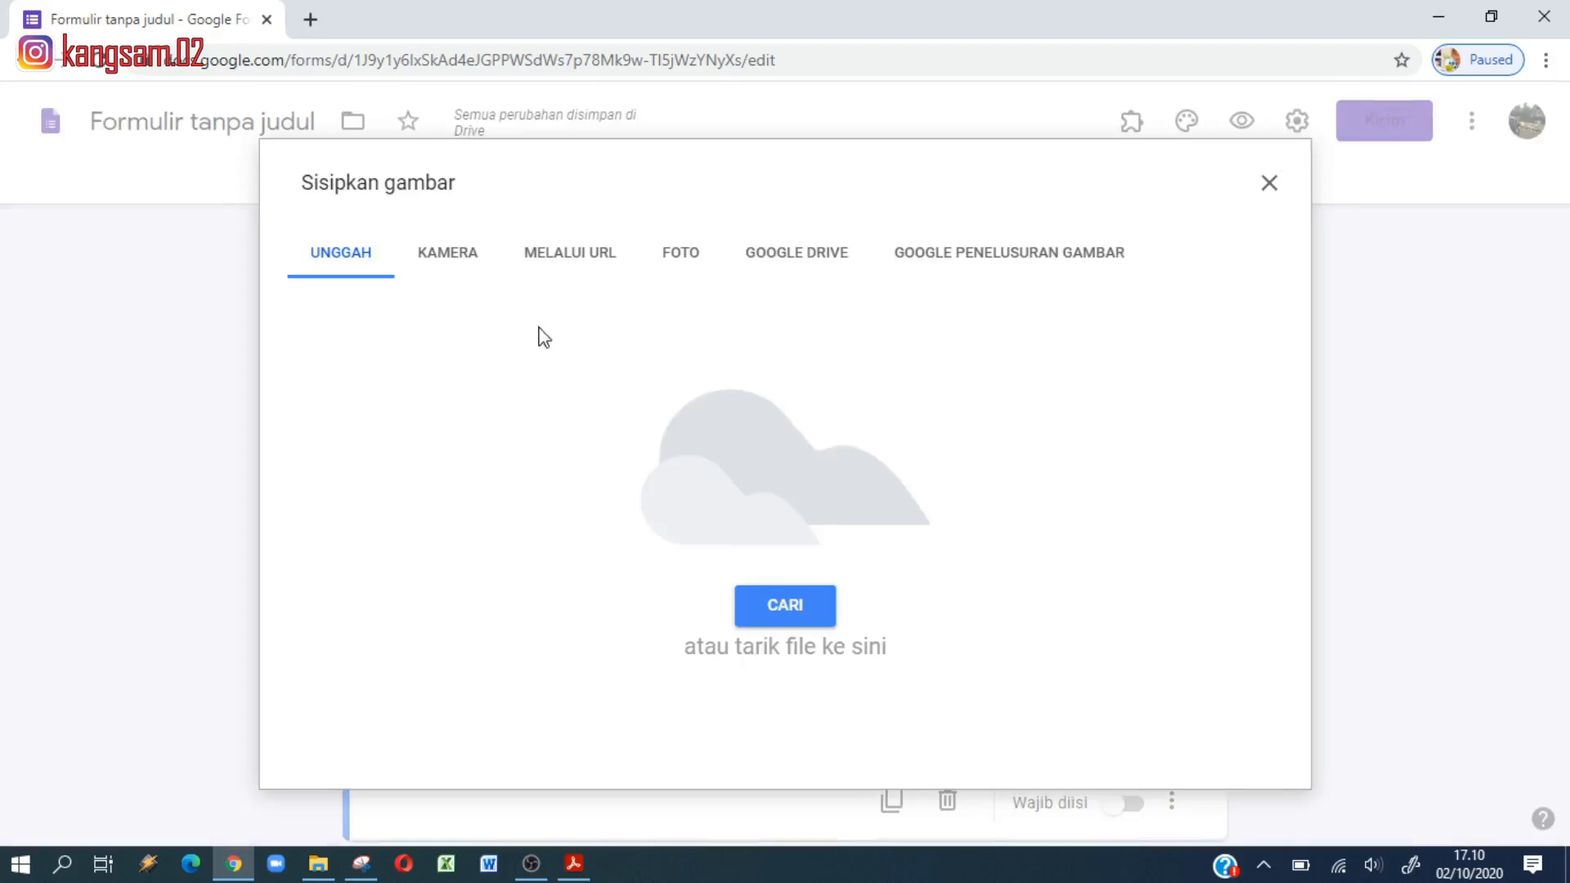
left_click(754, 602)
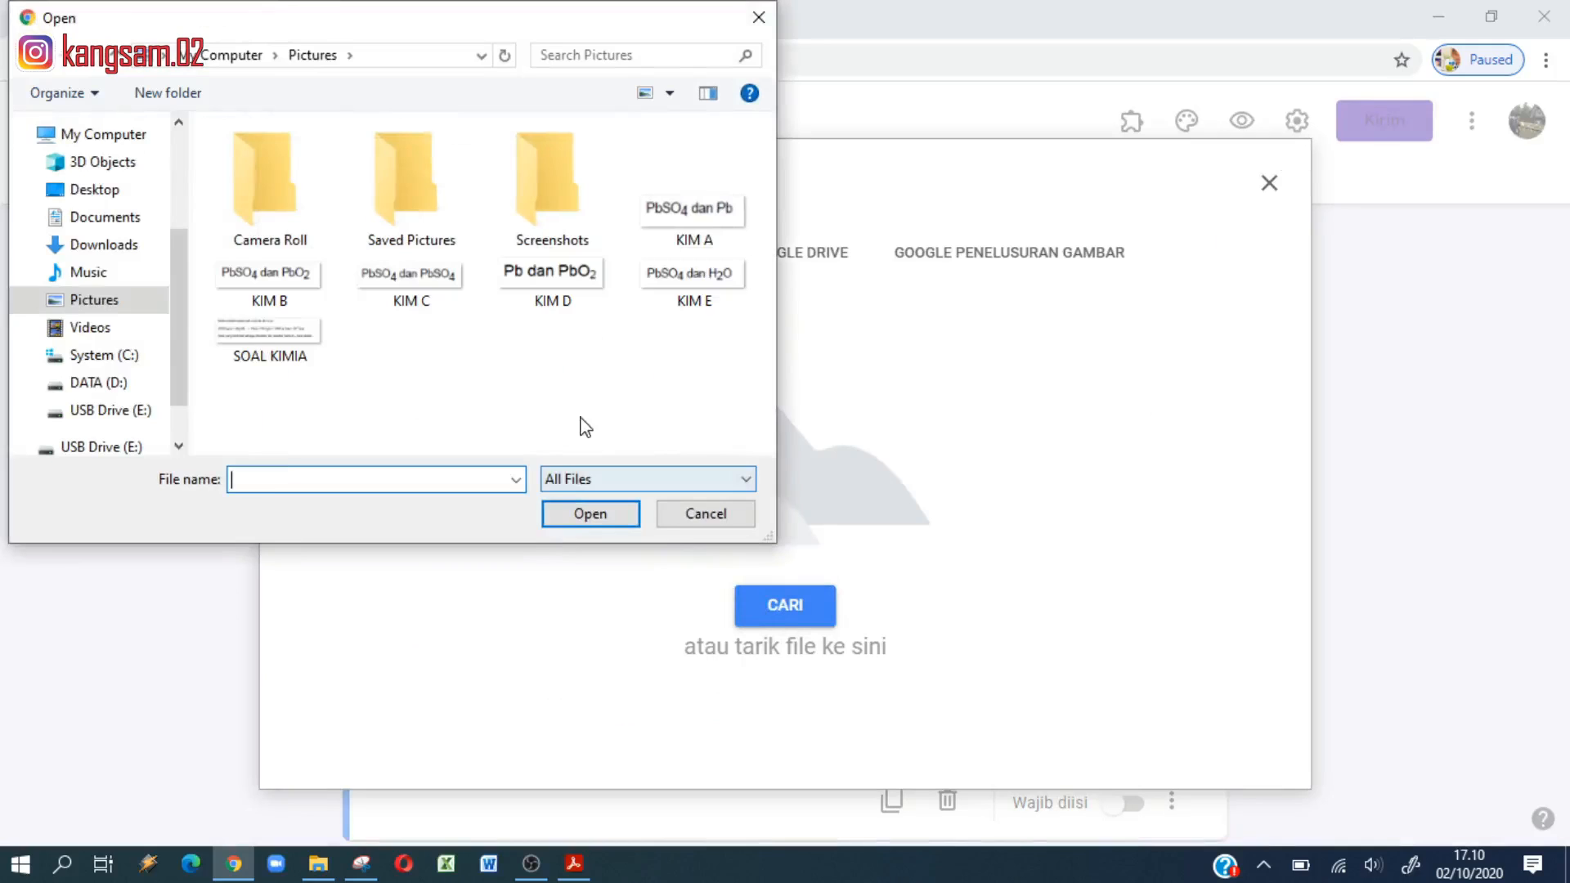
left_click(692, 294)
left_click(612, 520)
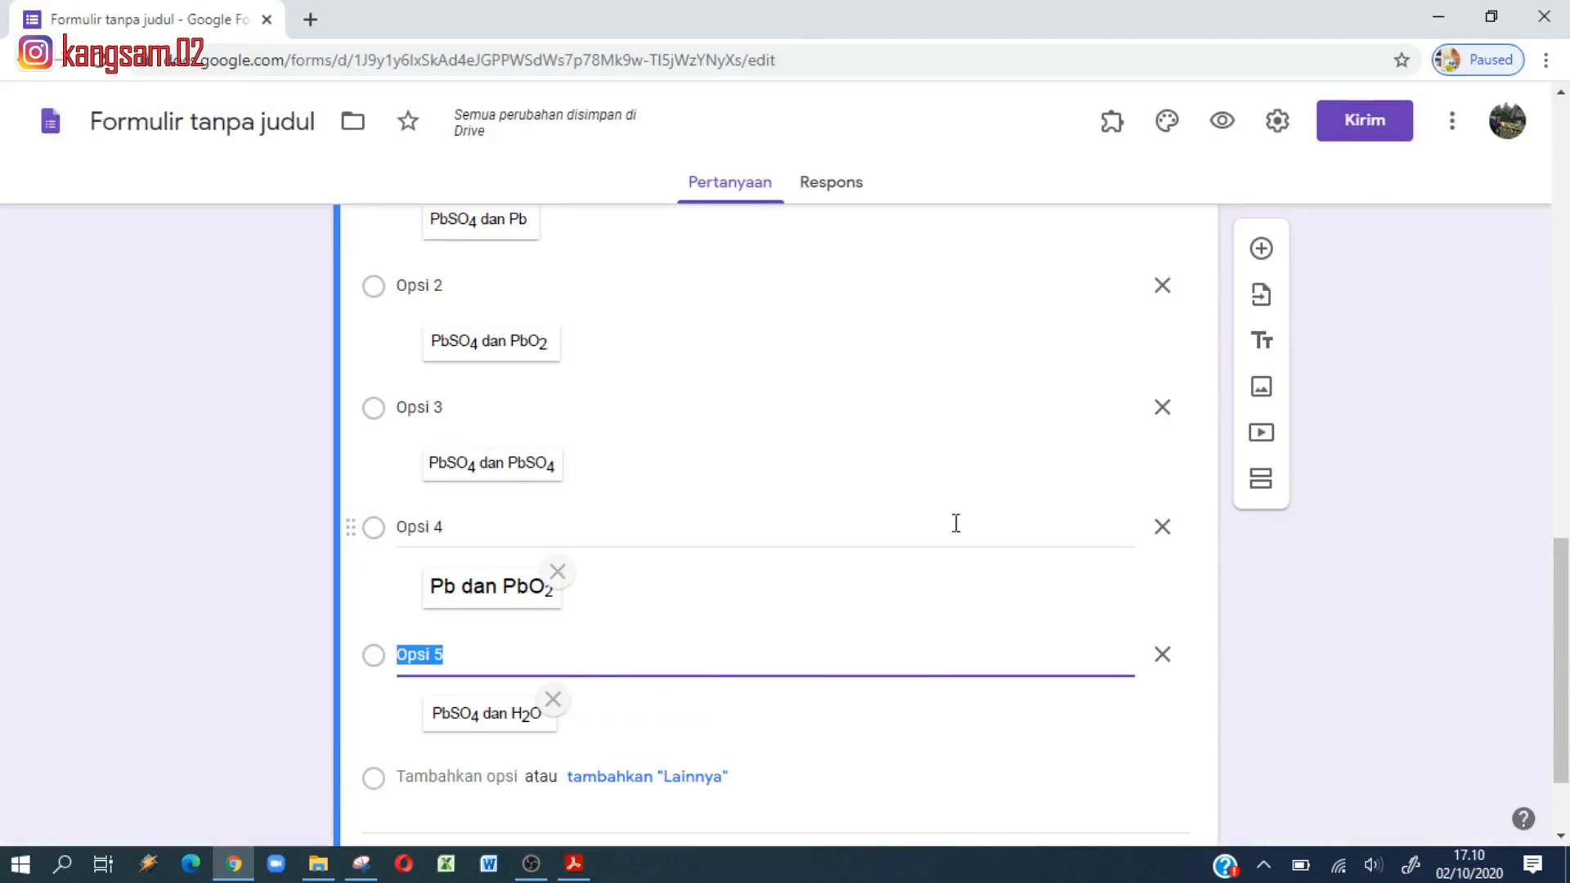
Step: Make the chemistry question with the image answer options required ("Wajib diisi")
scroll(871, 503, "up", 3)
scroll(871, 504, "up", 1)
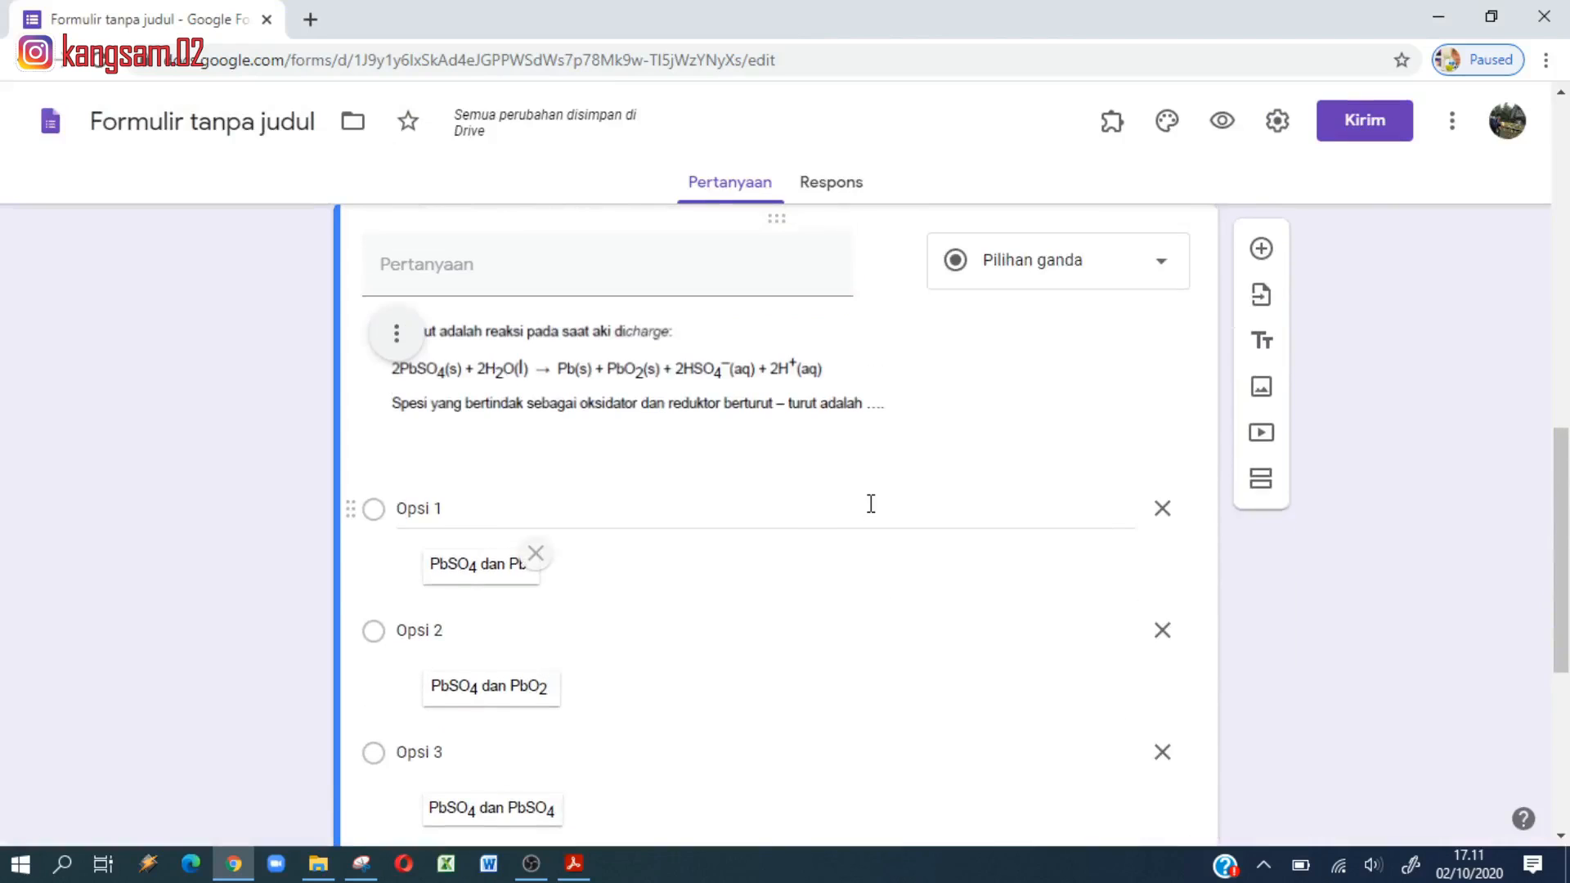
scroll(871, 504, "down", 4)
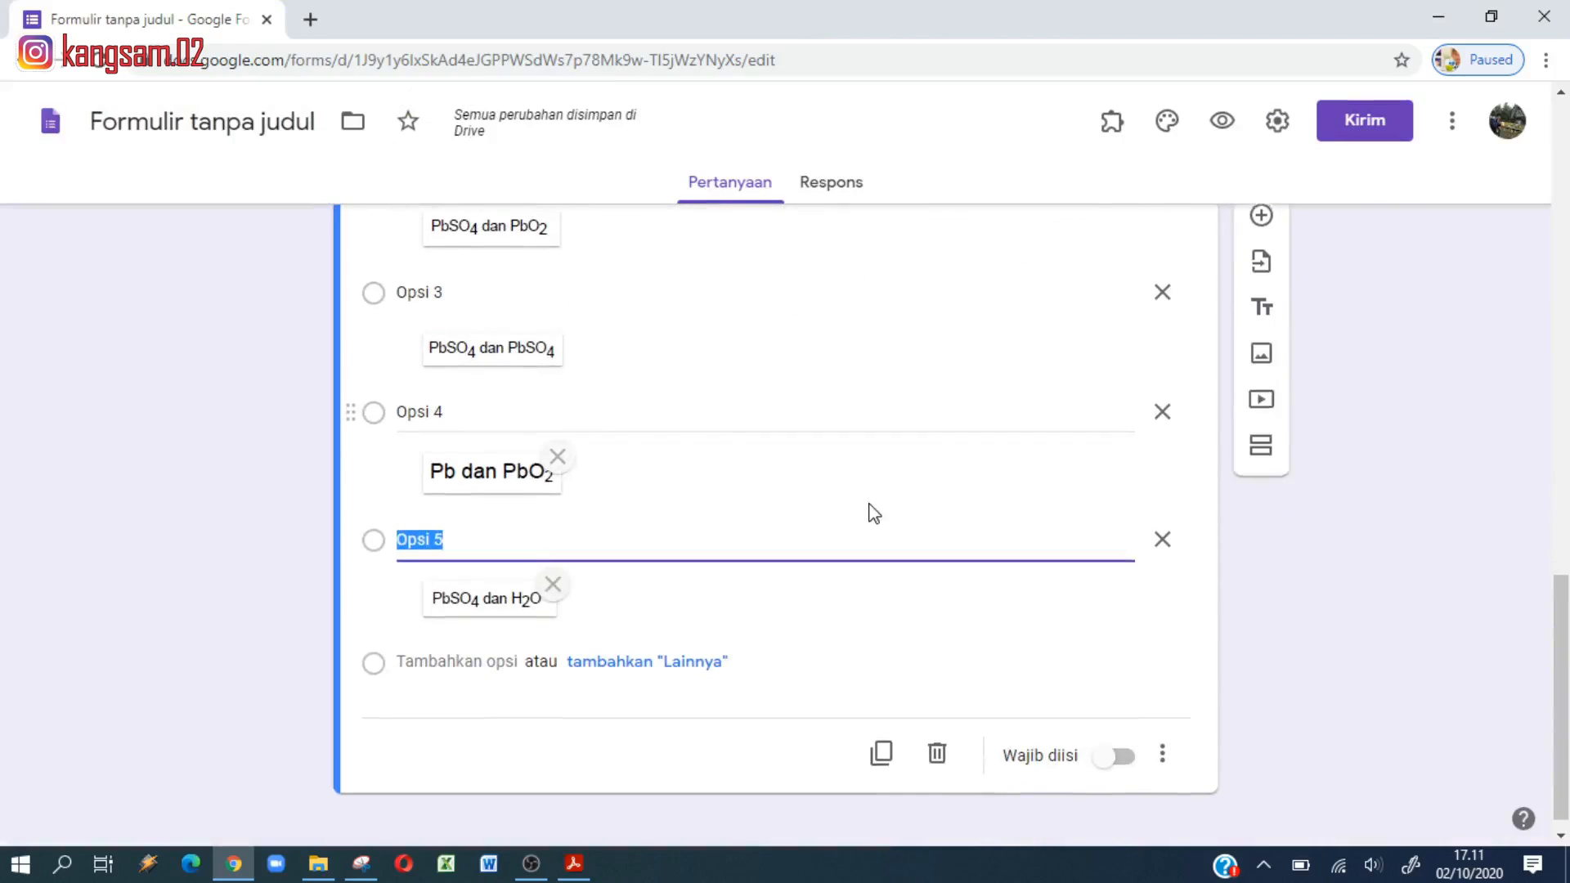
left_click(1108, 759)
scroll(882, 550, "up", 4)
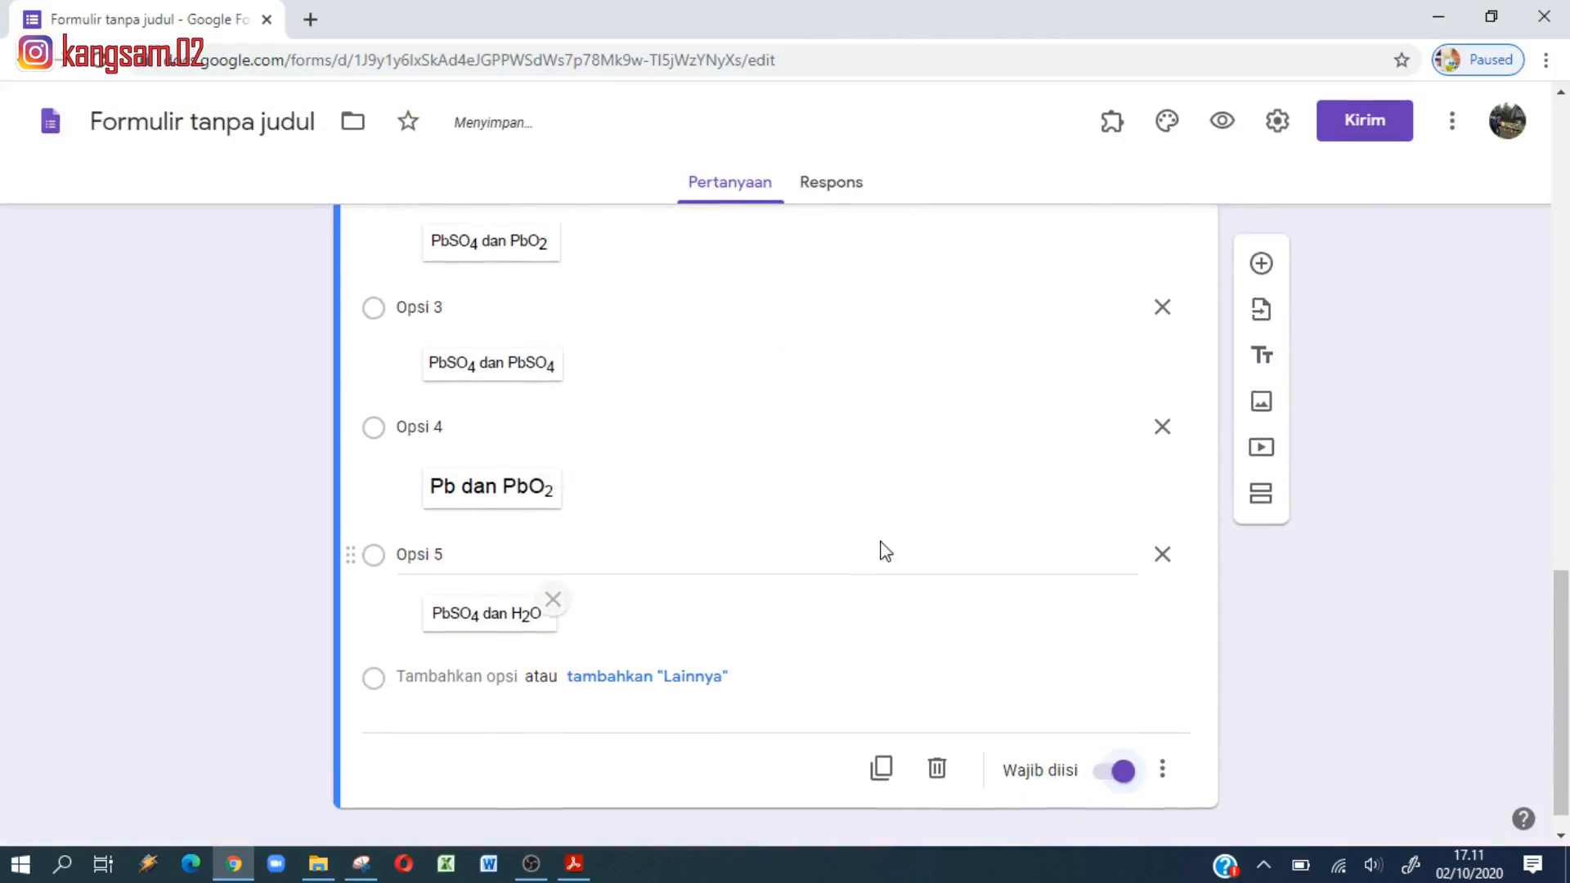
scroll(886, 549, "up", 1)
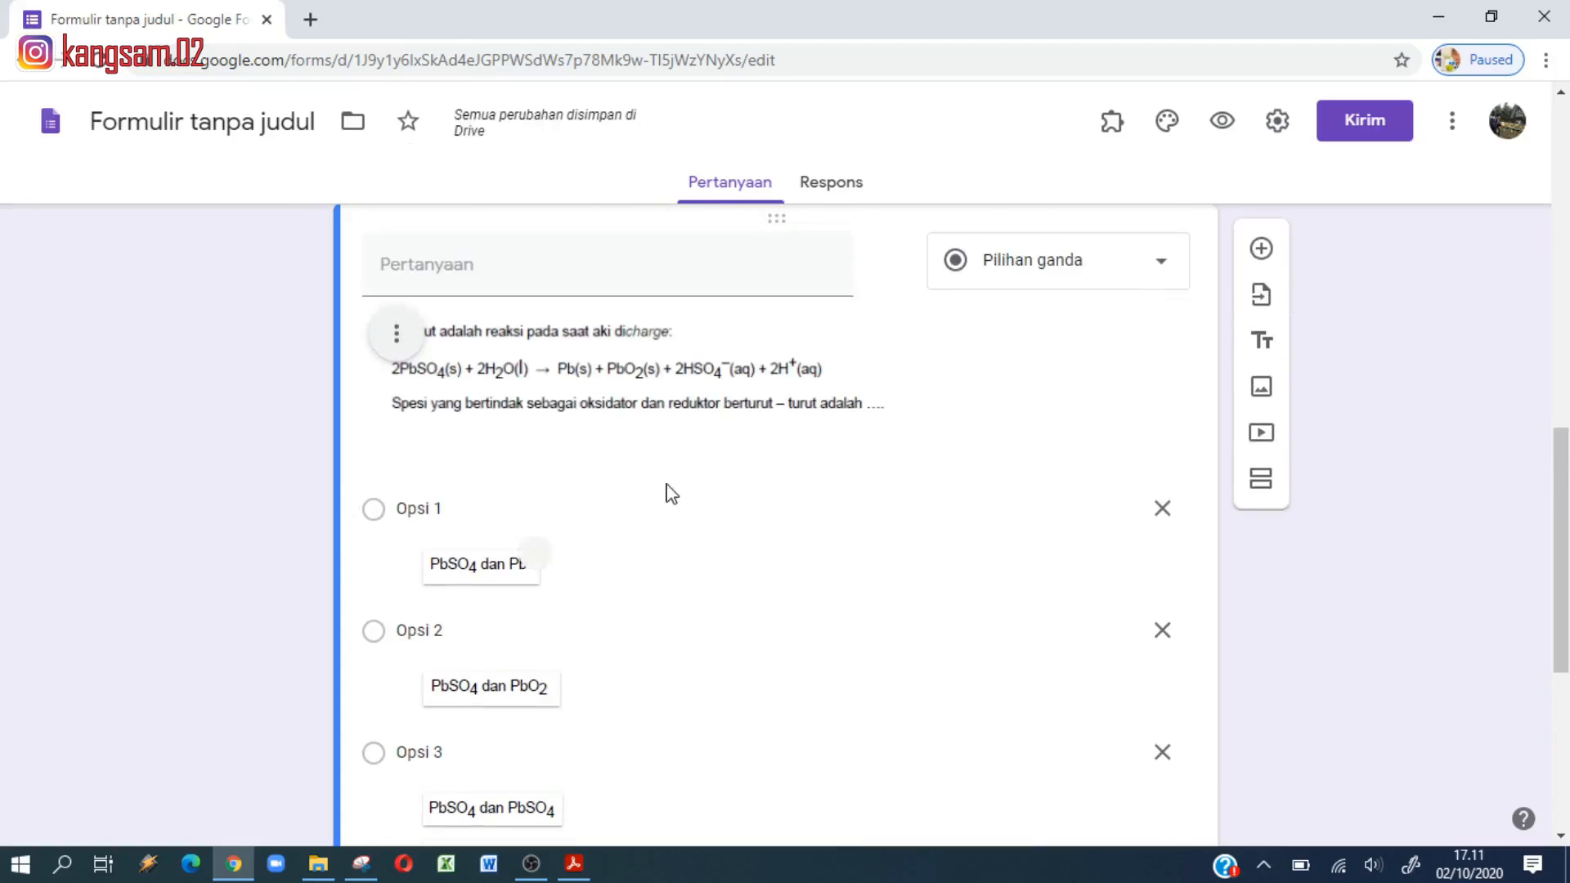
Step: Review the finished chemistry question from its question image through all five image answer options
scroll(698, 488, "down", 4)
scroll(687, 488, "down", 2)
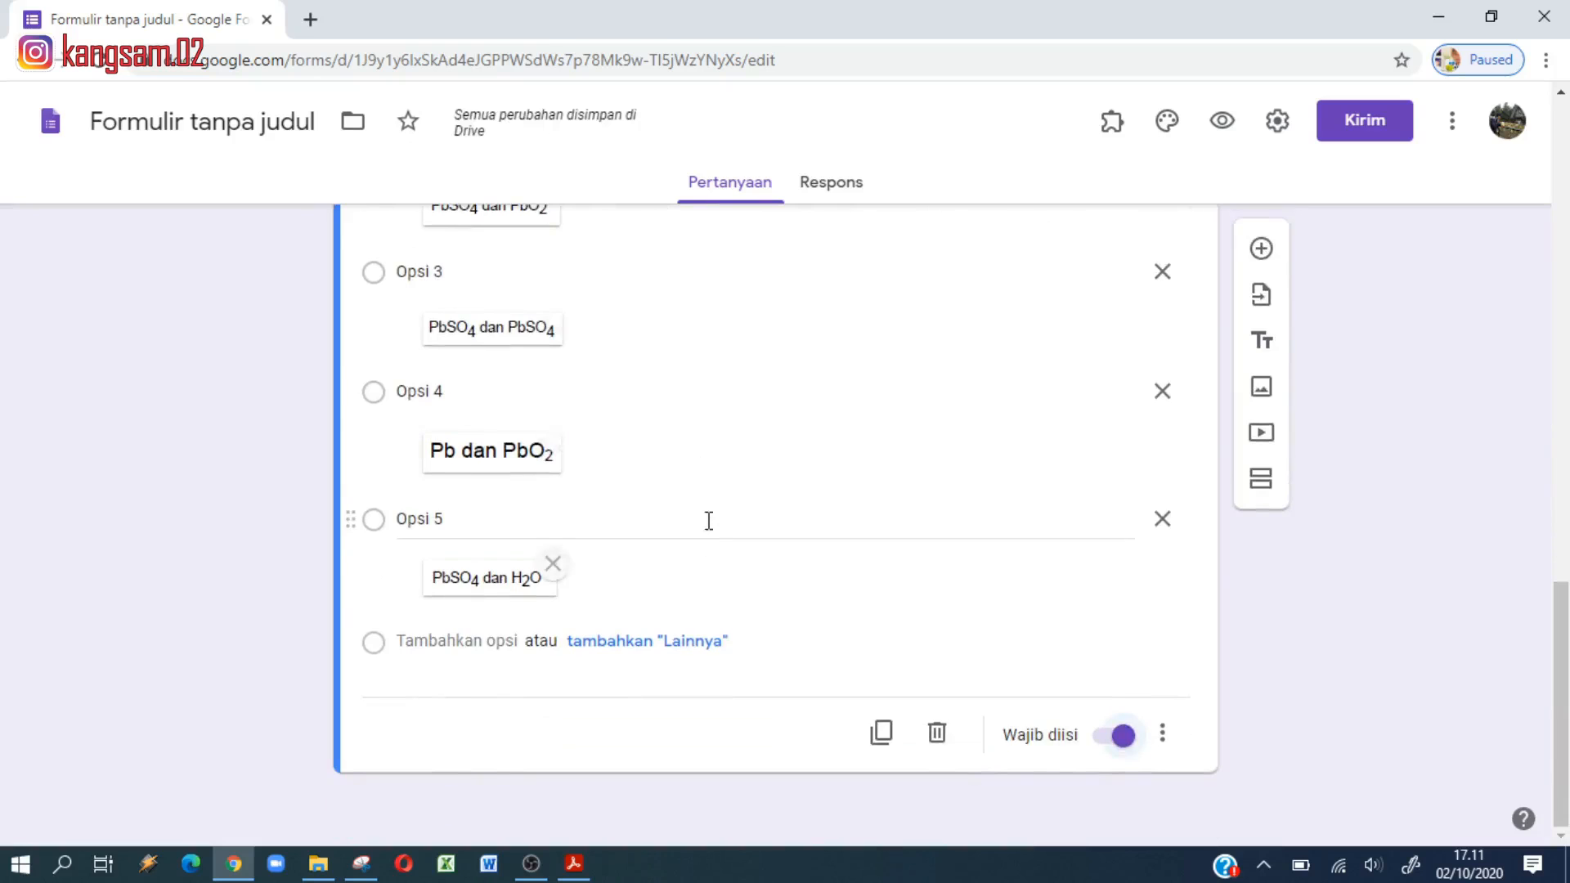
scroll(708, 522, "up", 5)
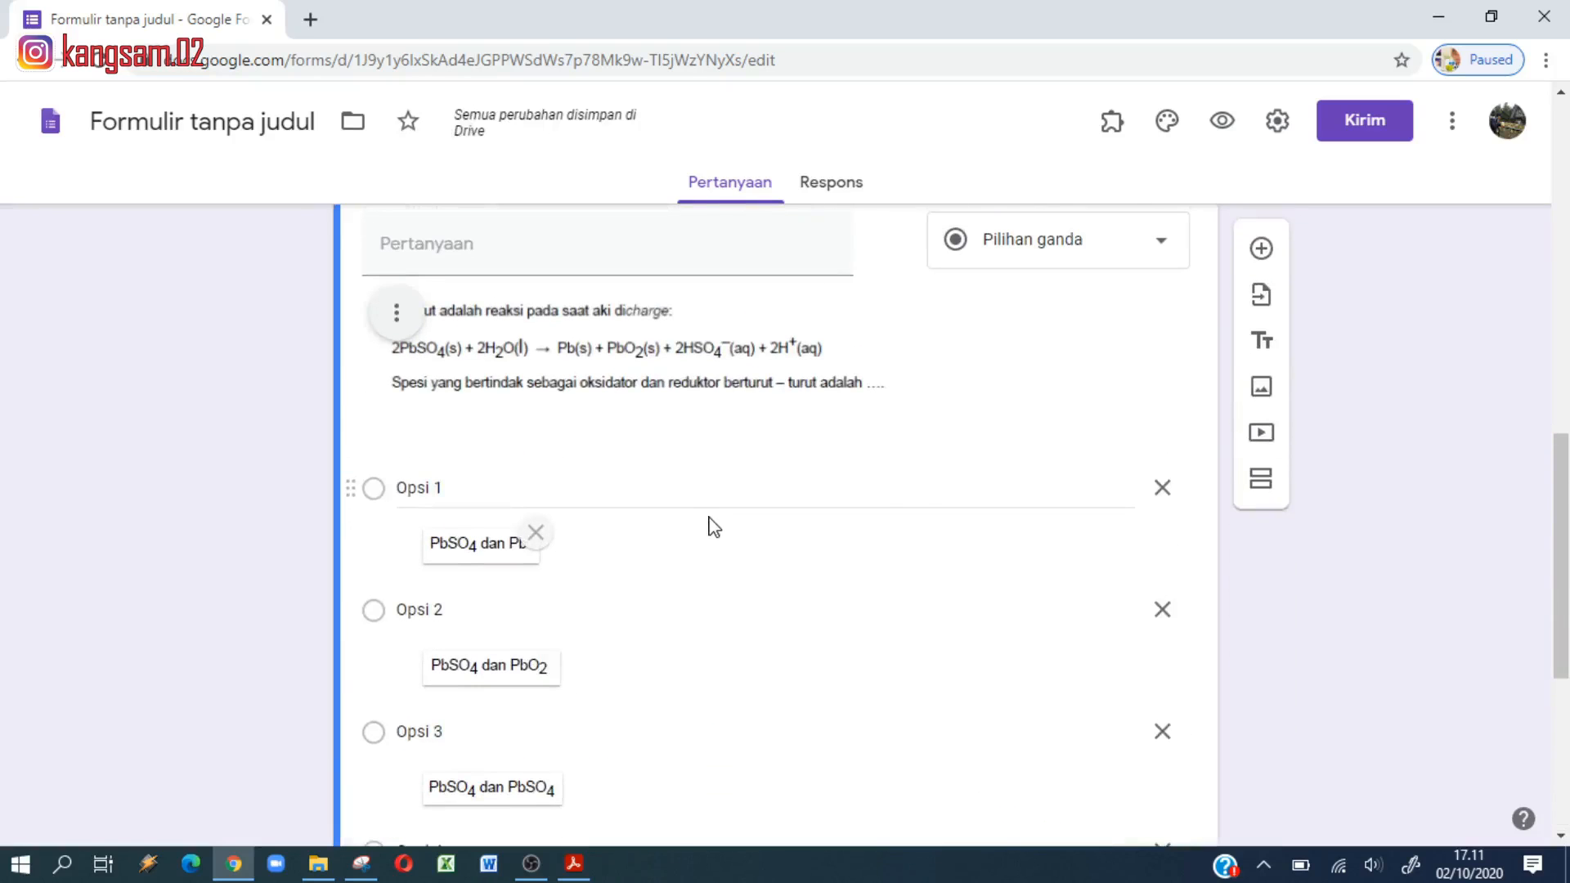
scroll(709, 519, "up", 1)
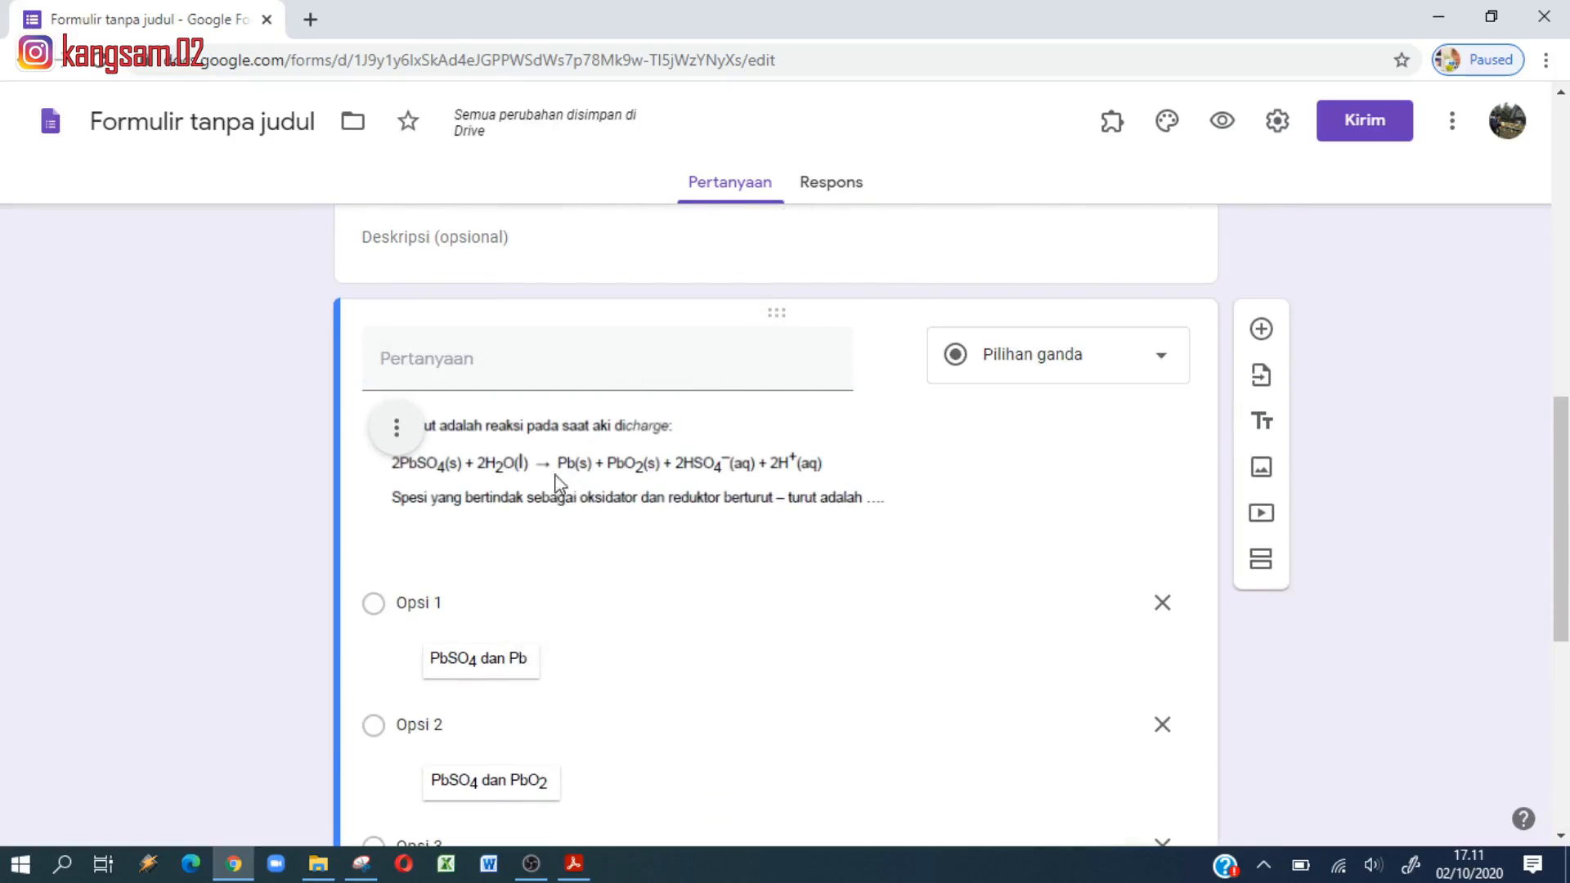
scroll(726, 490, "down", 4)
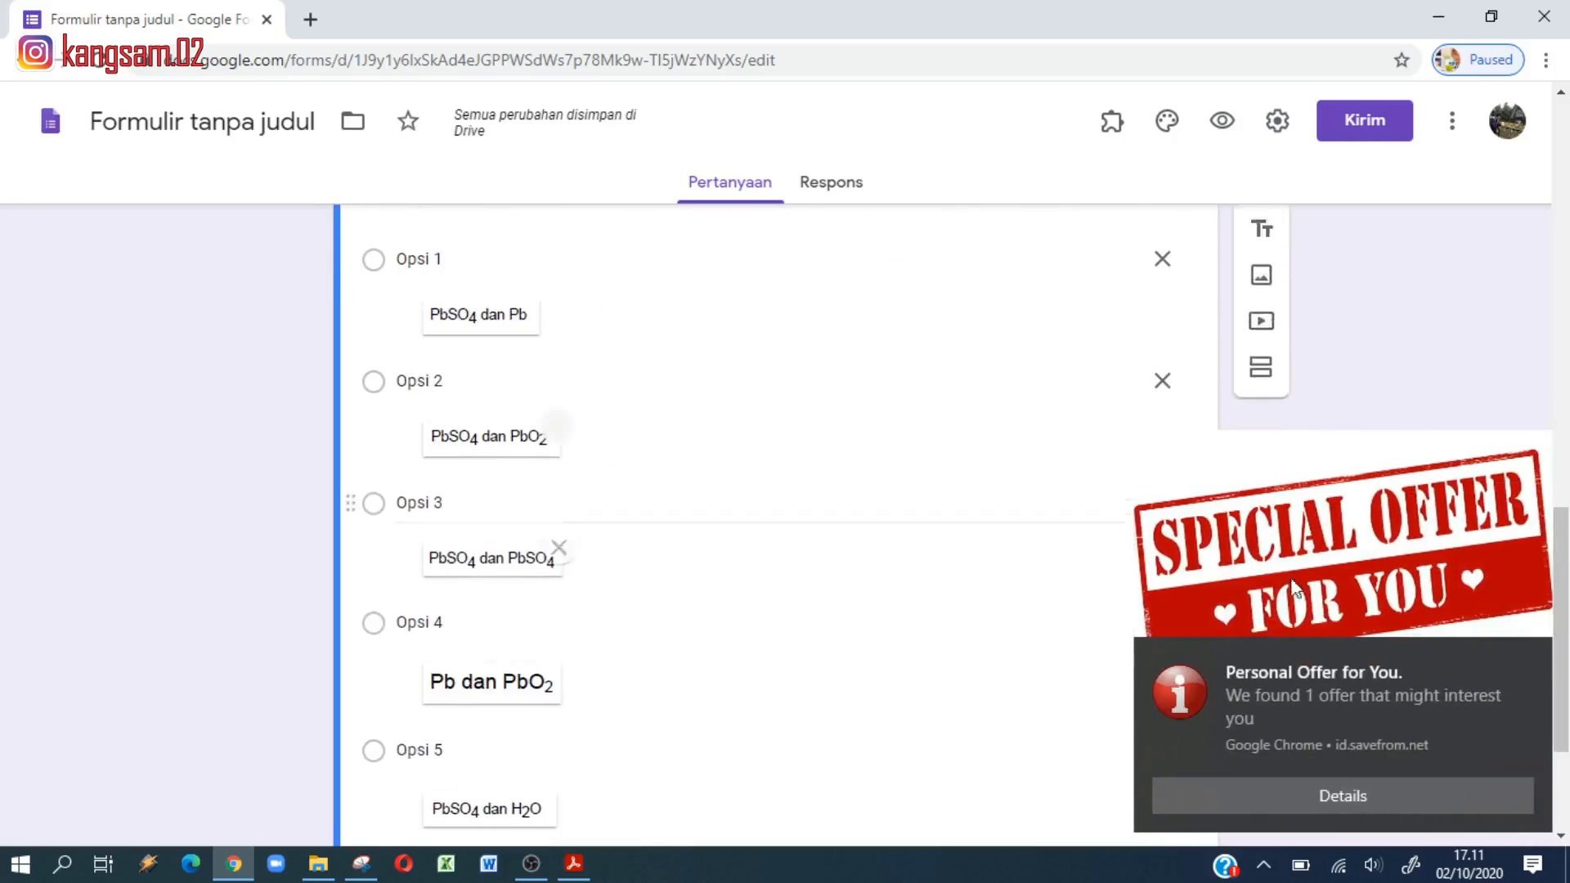
left_click(1530, 658)
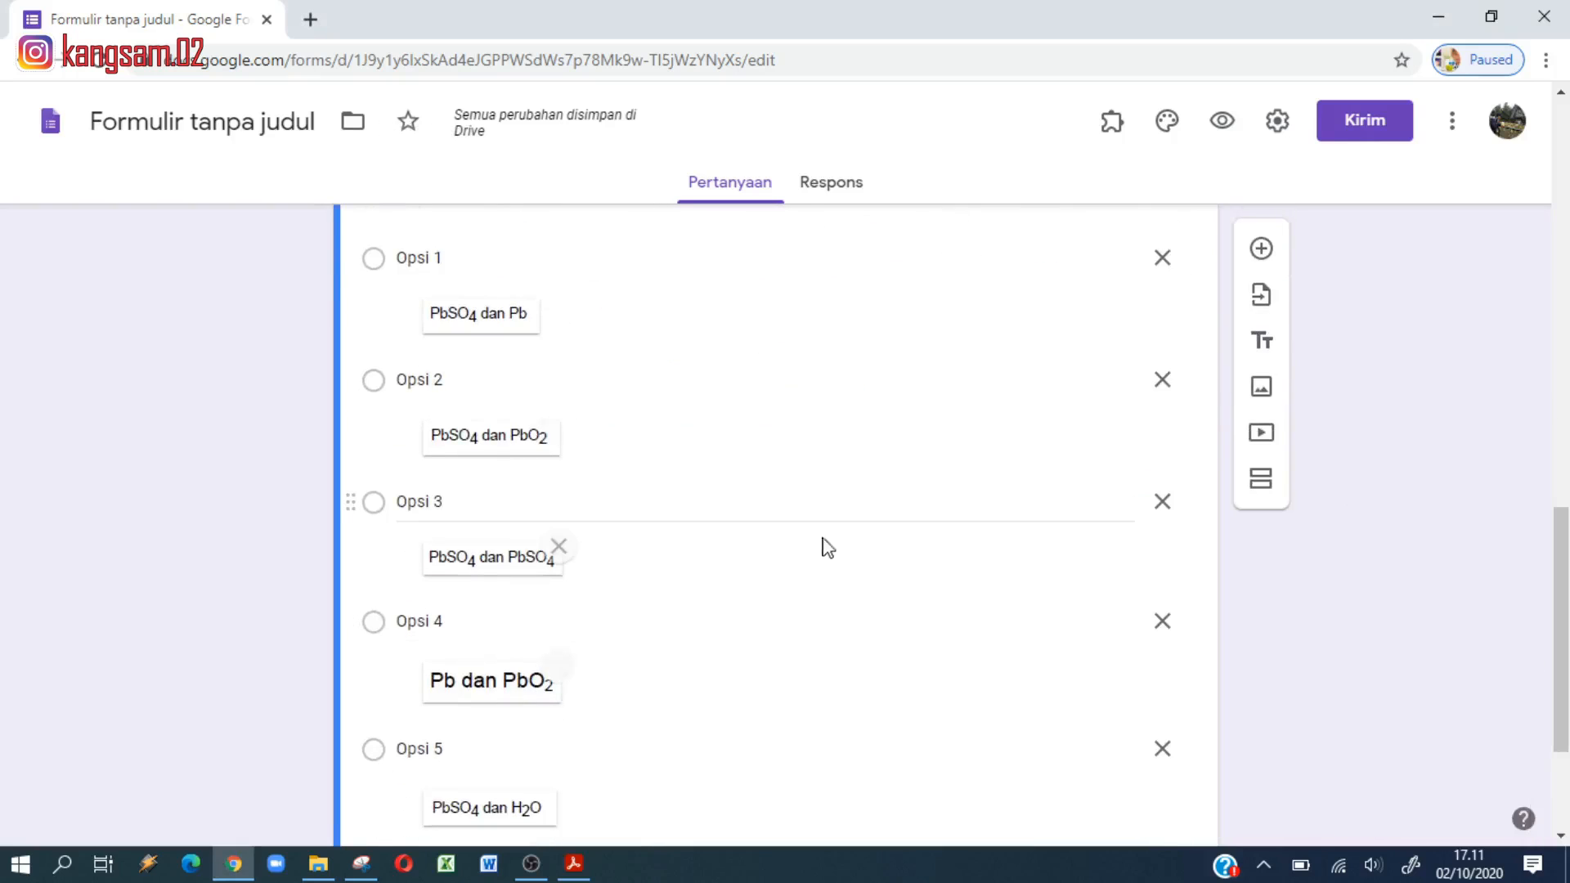
scroll(688, 523, "down", 3)
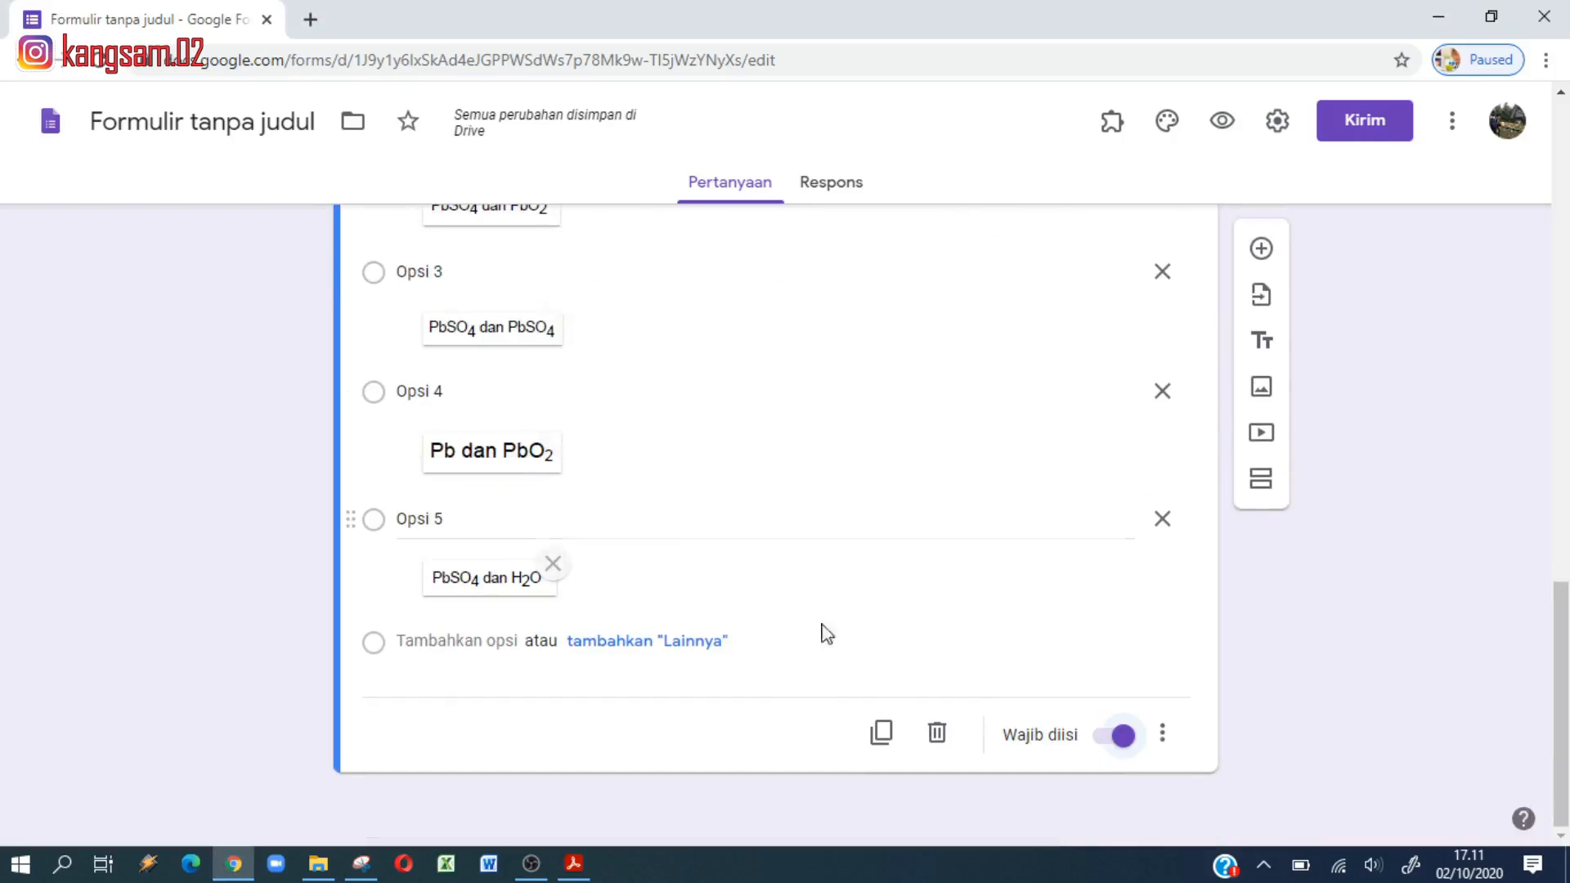
scroll(869, 603, "up", 4)
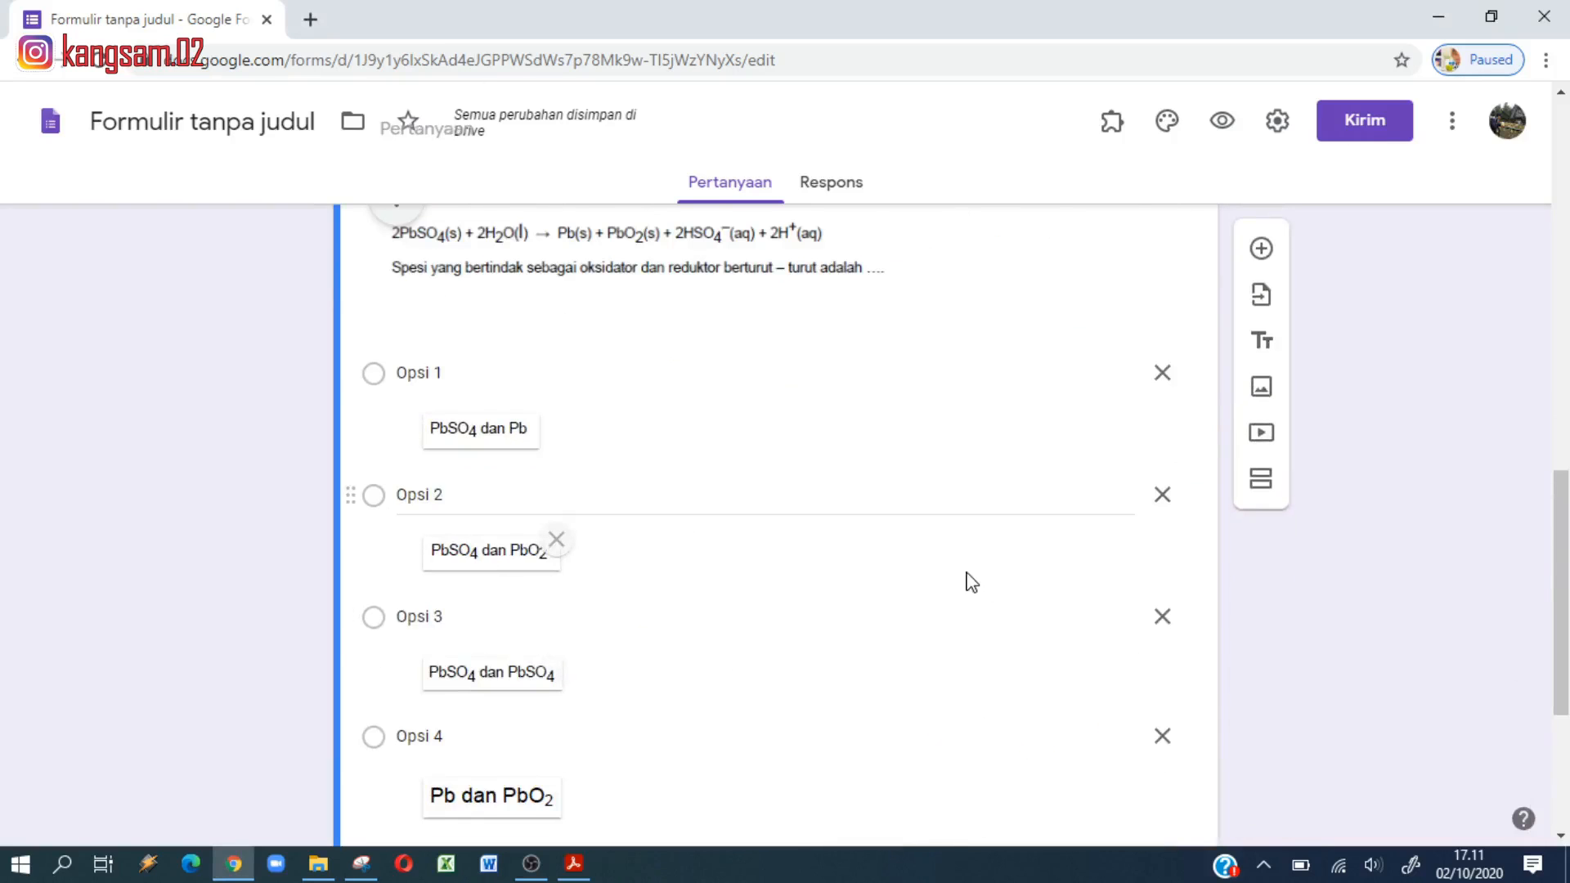
scroll(970, 582, "up", 1)
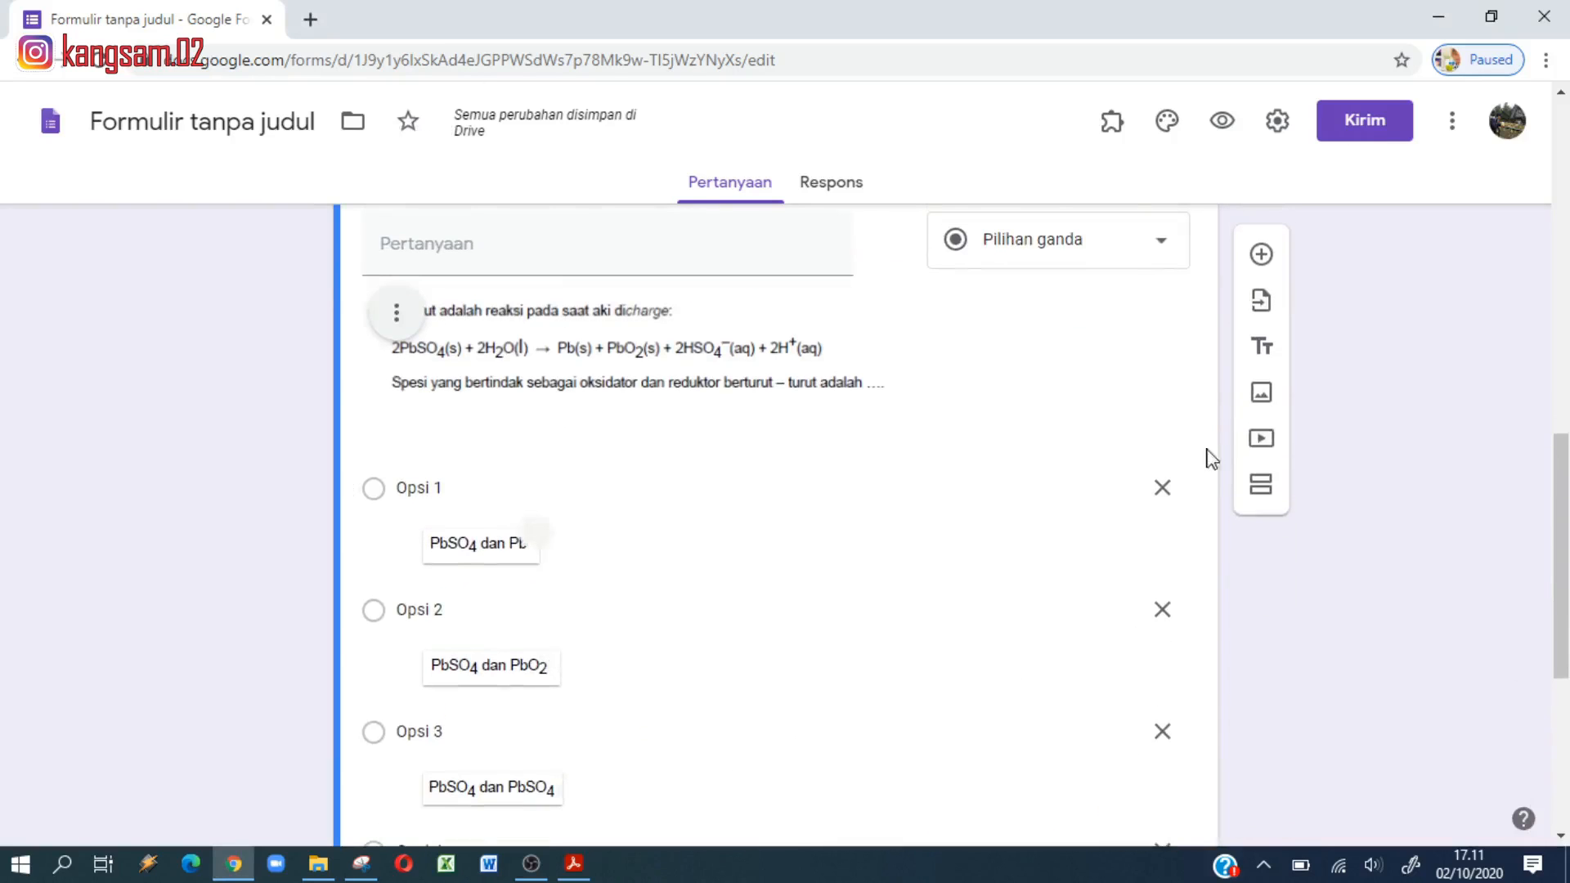
Step: Add a new multiple-choice question below the chemistry question
left_click(1261, 250)
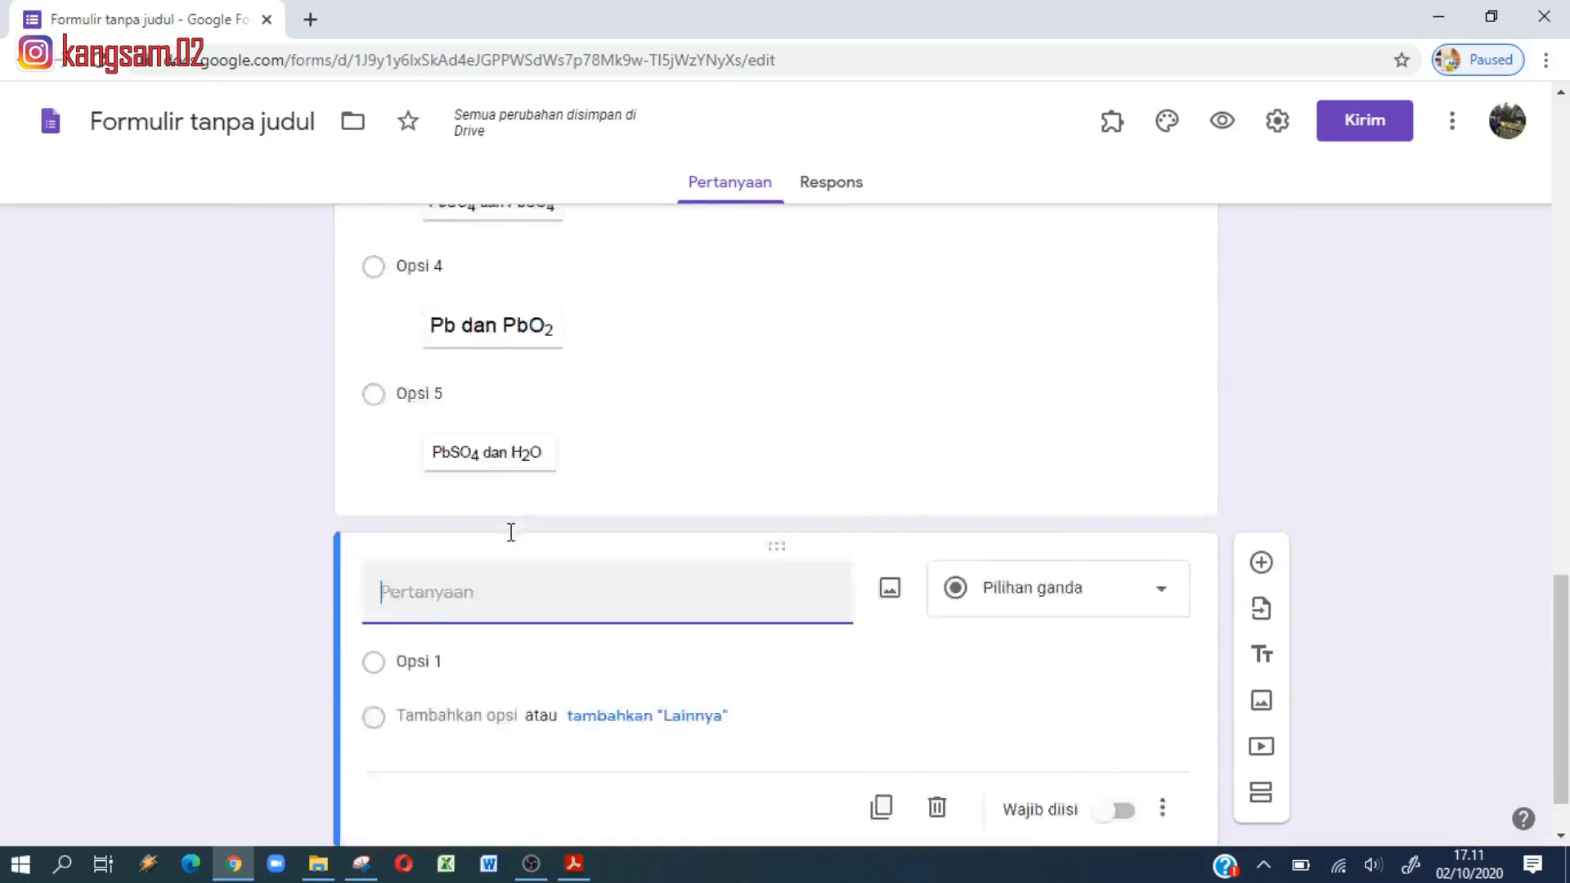
scroll(511, 533, "up", 5)
scroll(512, 540, "down", 5)
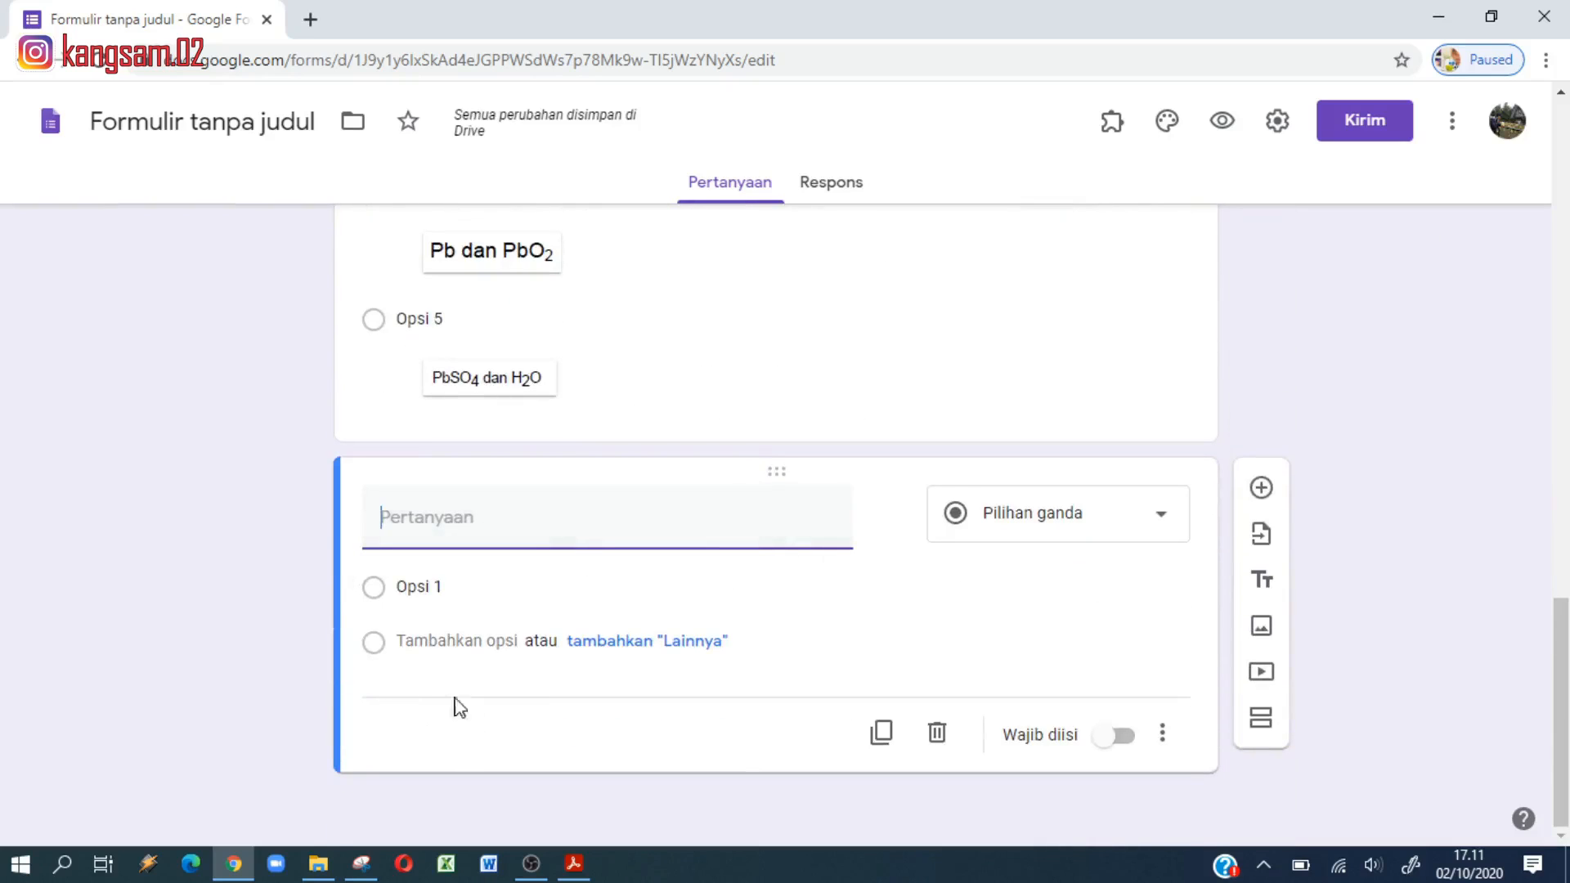
Step: Switch to the physics exam PDF (FIS-IPA PAKET 1) in Acrobat Reader and go to question 34 on page 35
left_click(317, 864)
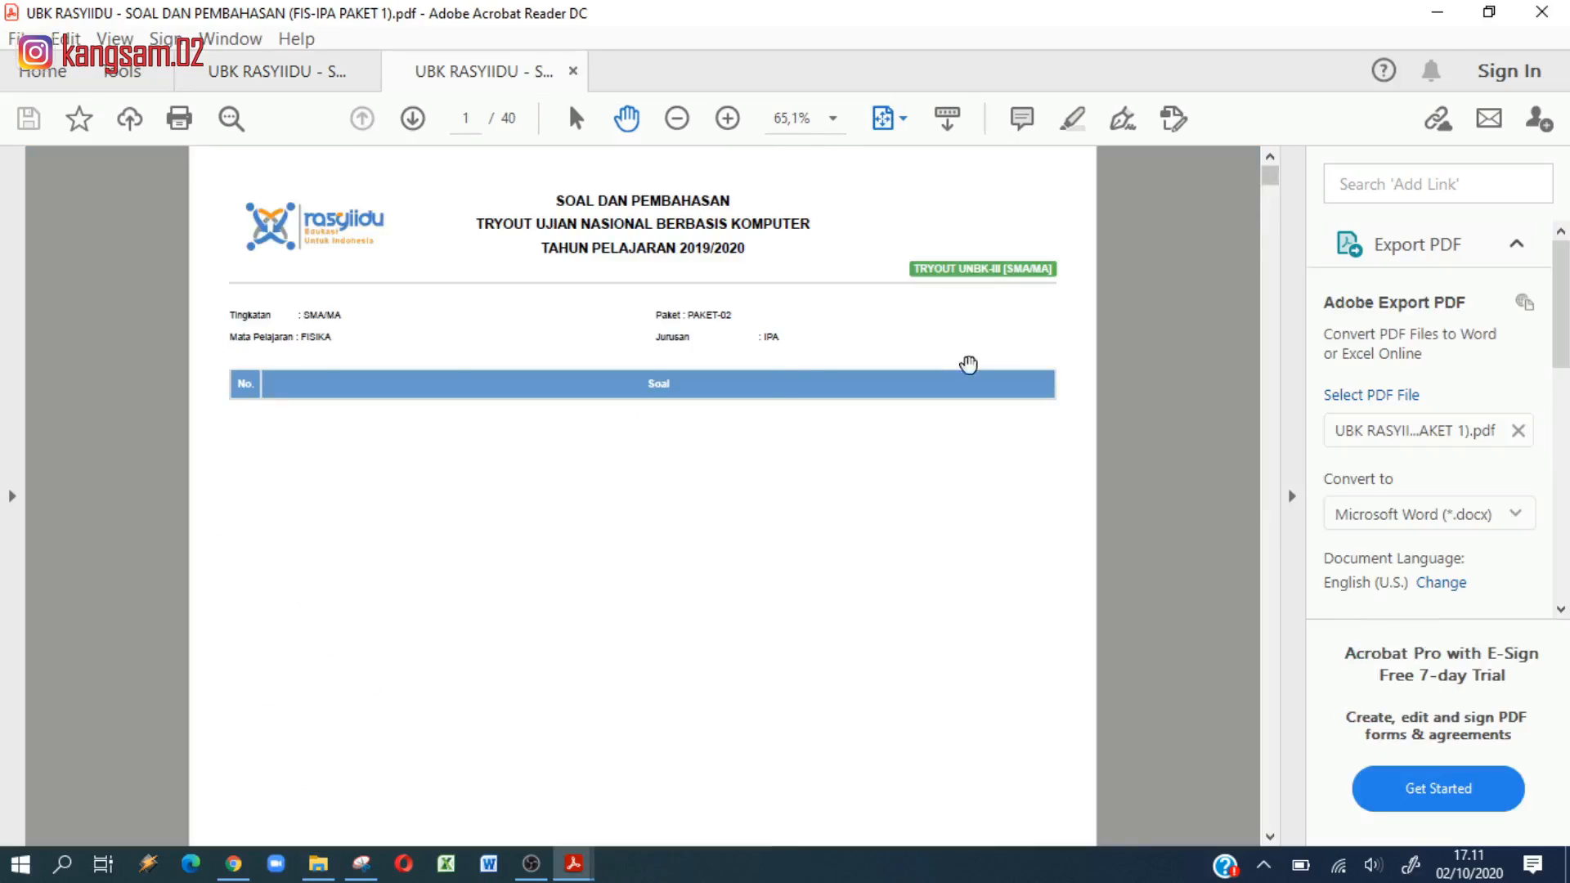
scroll(959, 365, "down", 6)
scroll(957, 364, "down", 15)
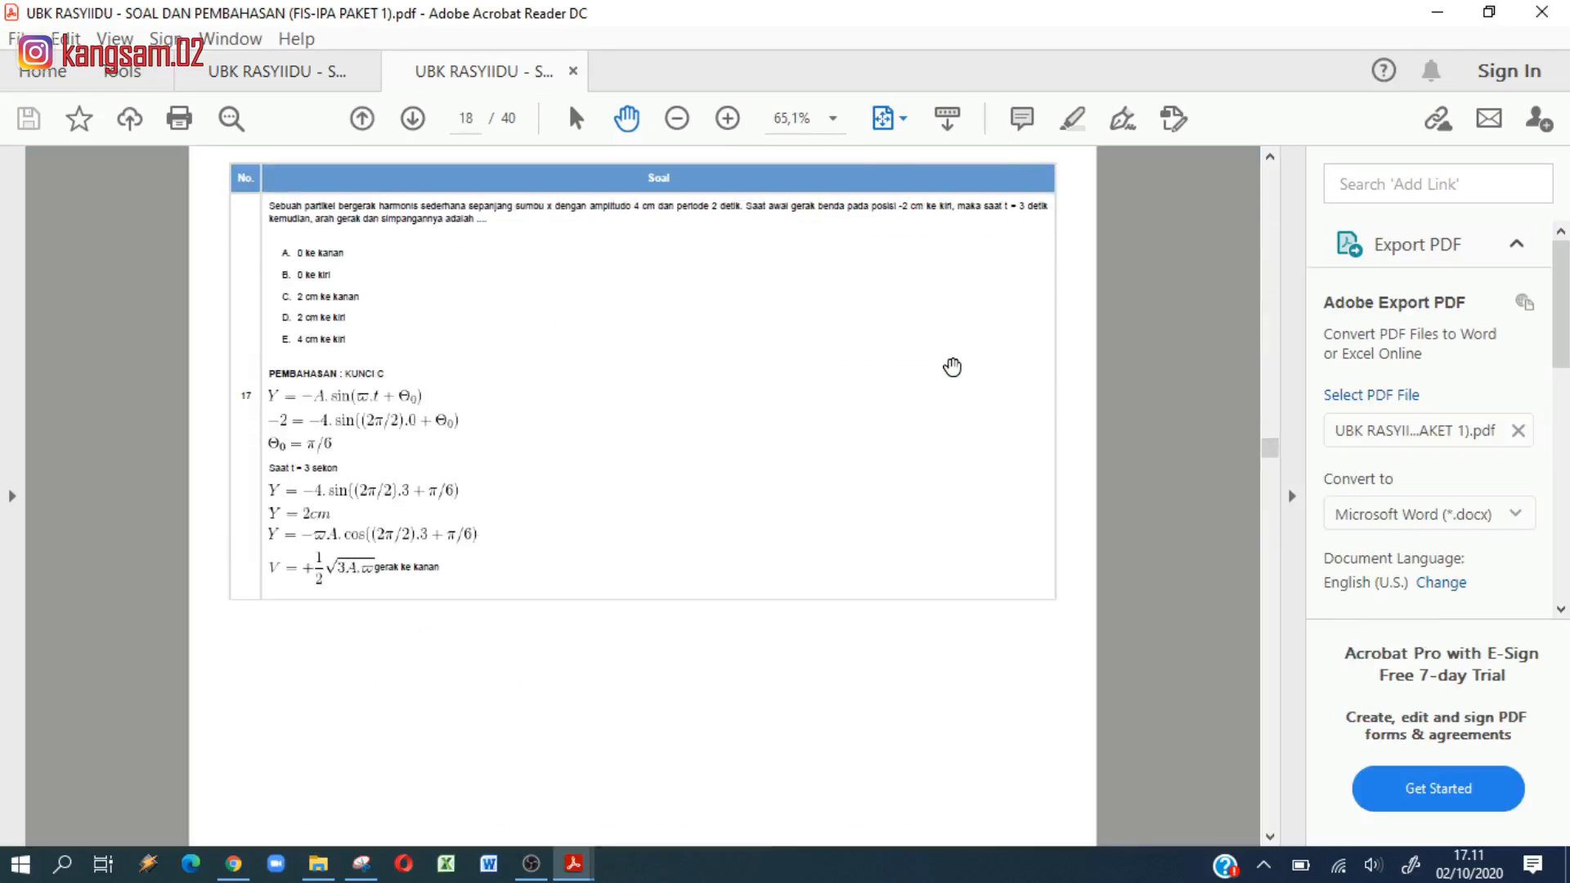
scroll(953, 368, "down", 9)
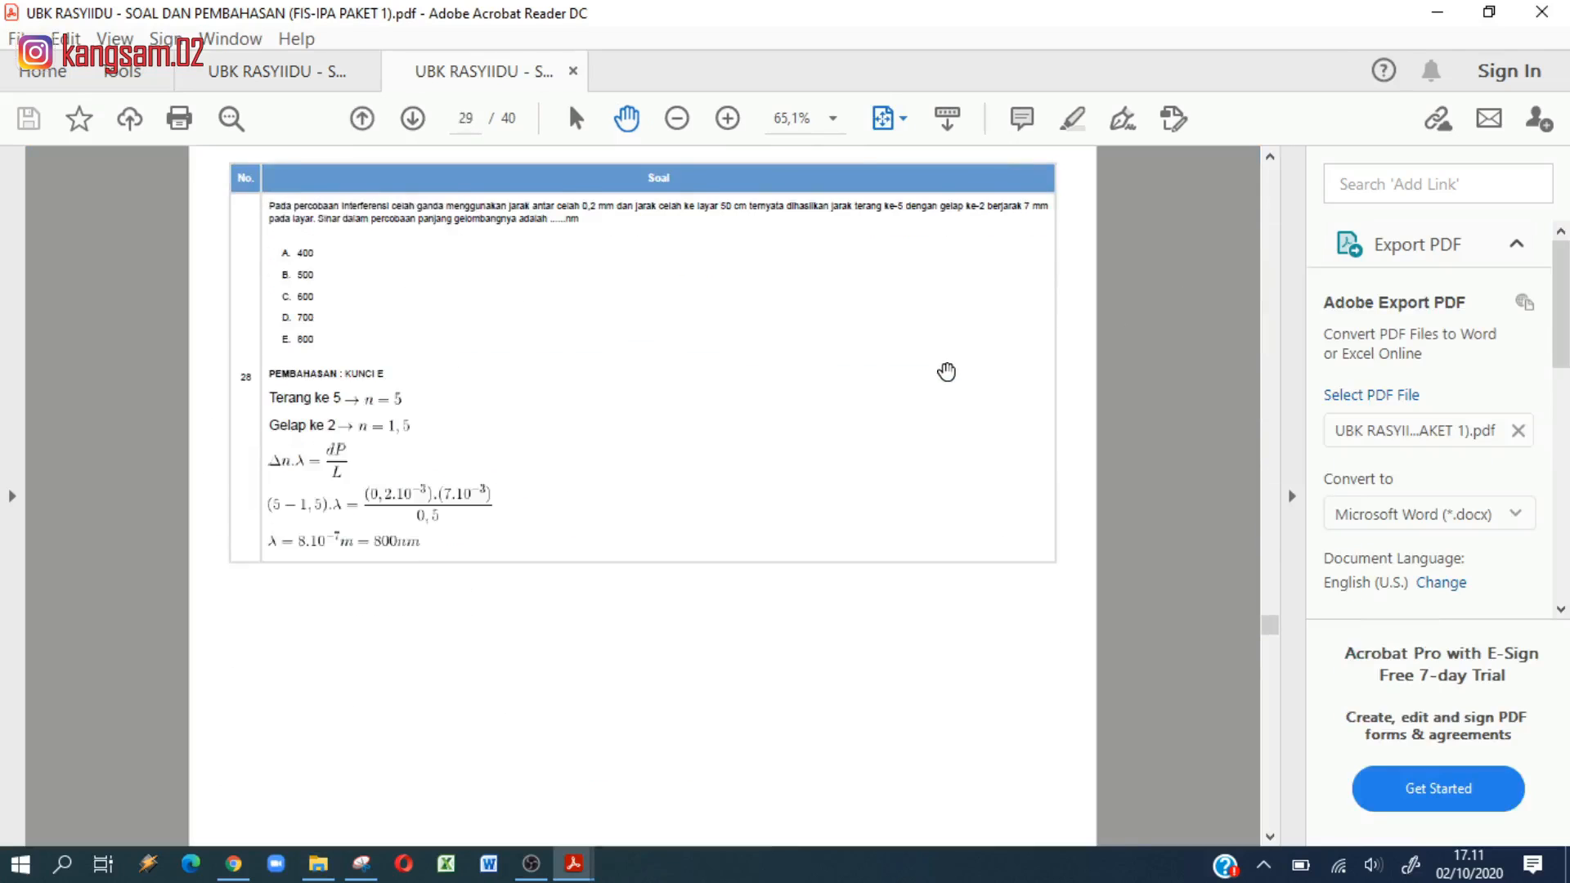
scroll(947, 372, "down", 3)
scroll(946, 373, "down", 2)
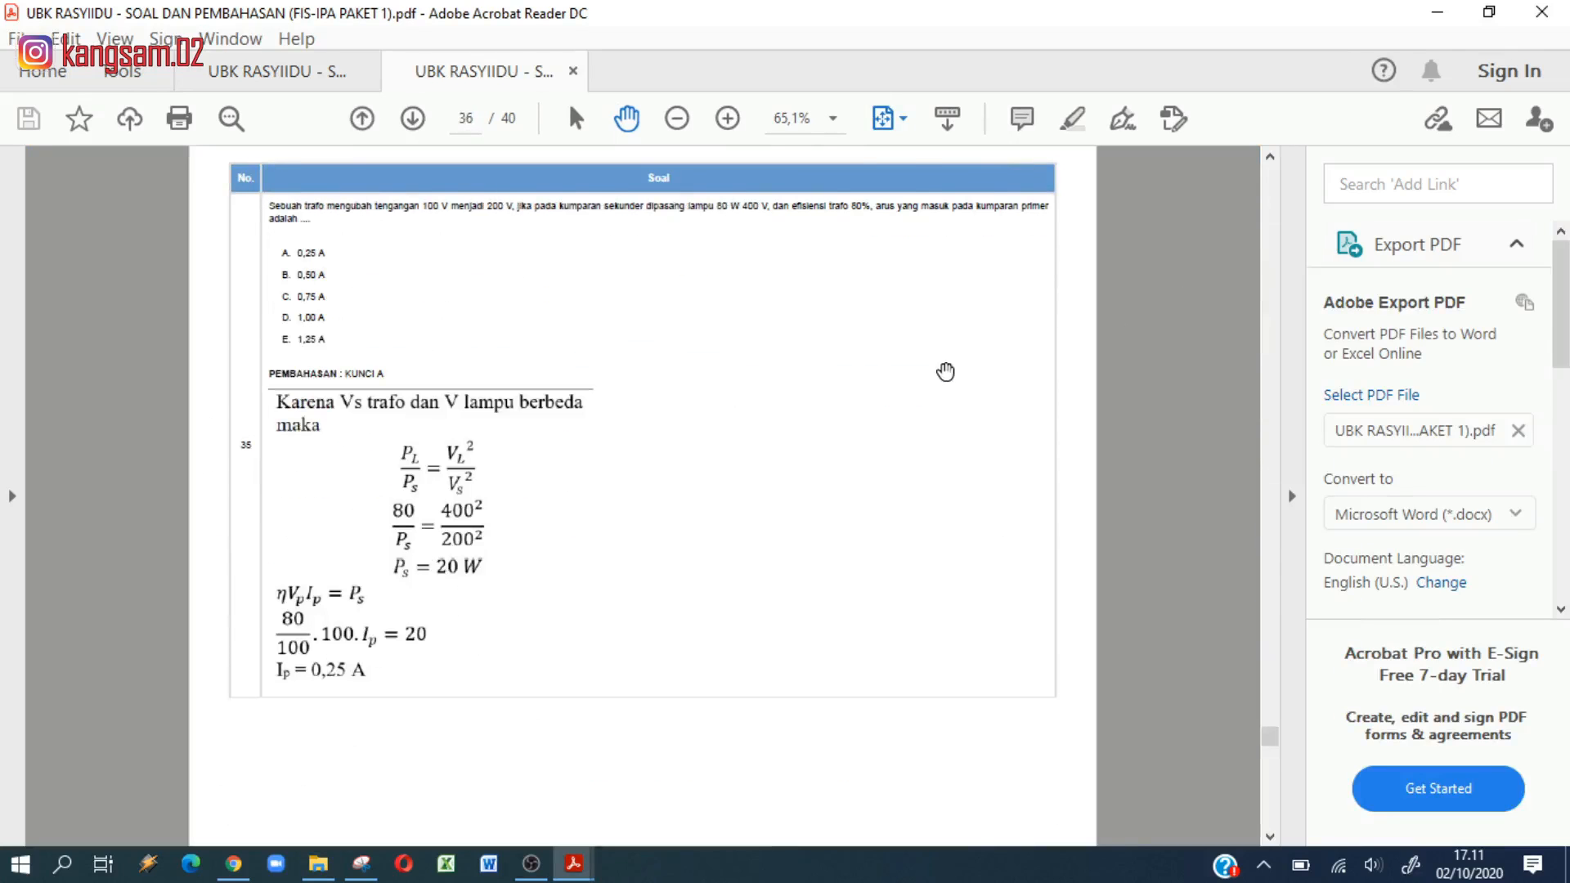
scroll(946, 372, "up", 1)
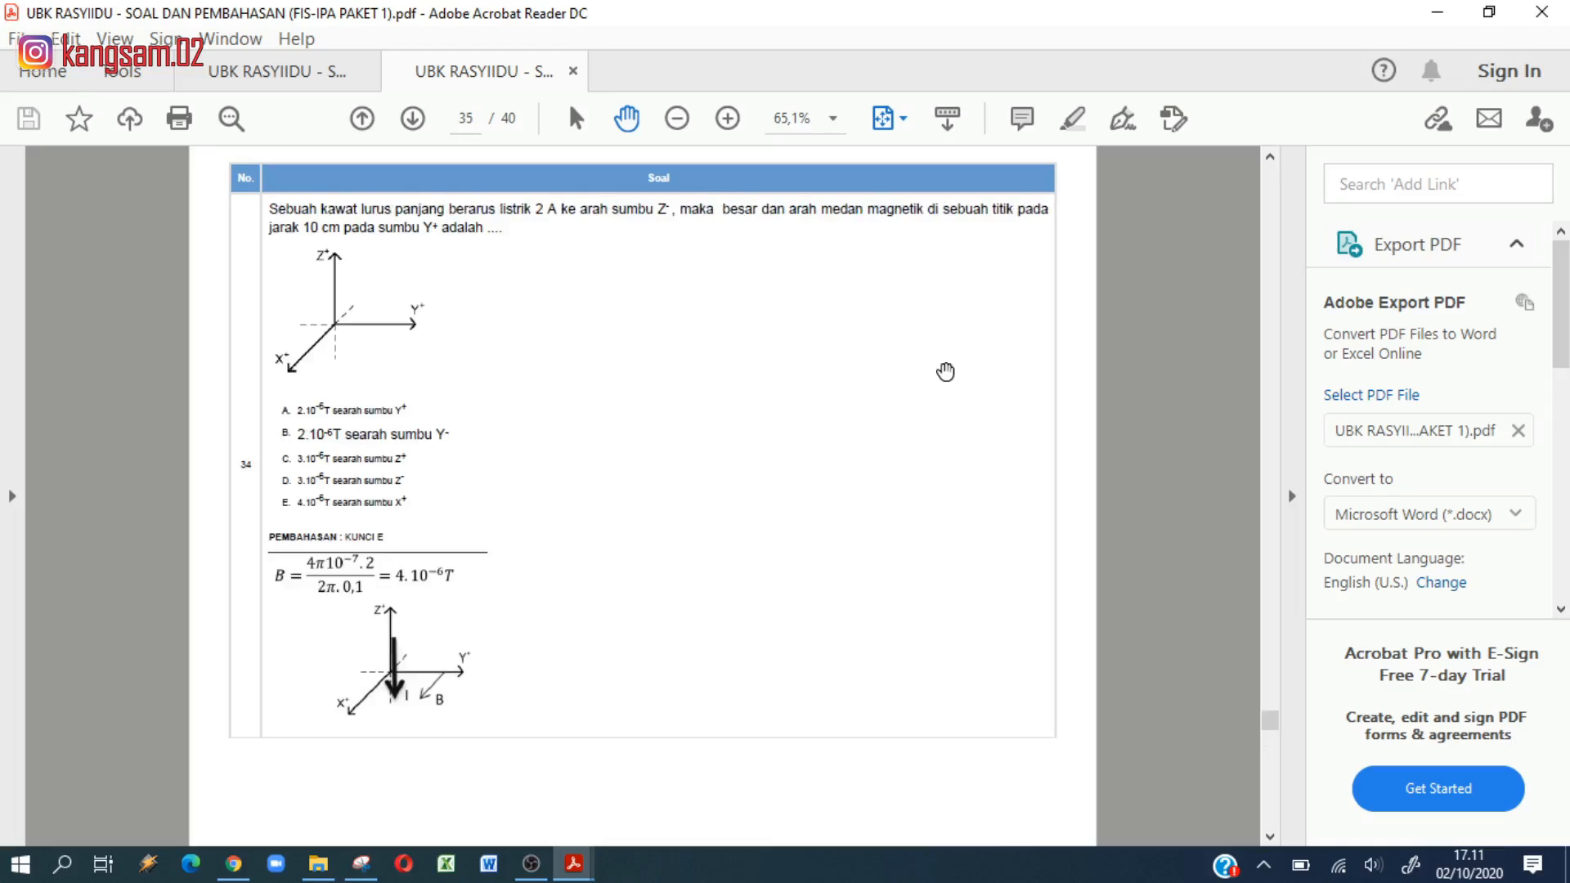
Step: Set the PDF zoom to 100% and collapse the side tools so question 34 shows at full width
left_click(833, 118)
left_click(906, 300)
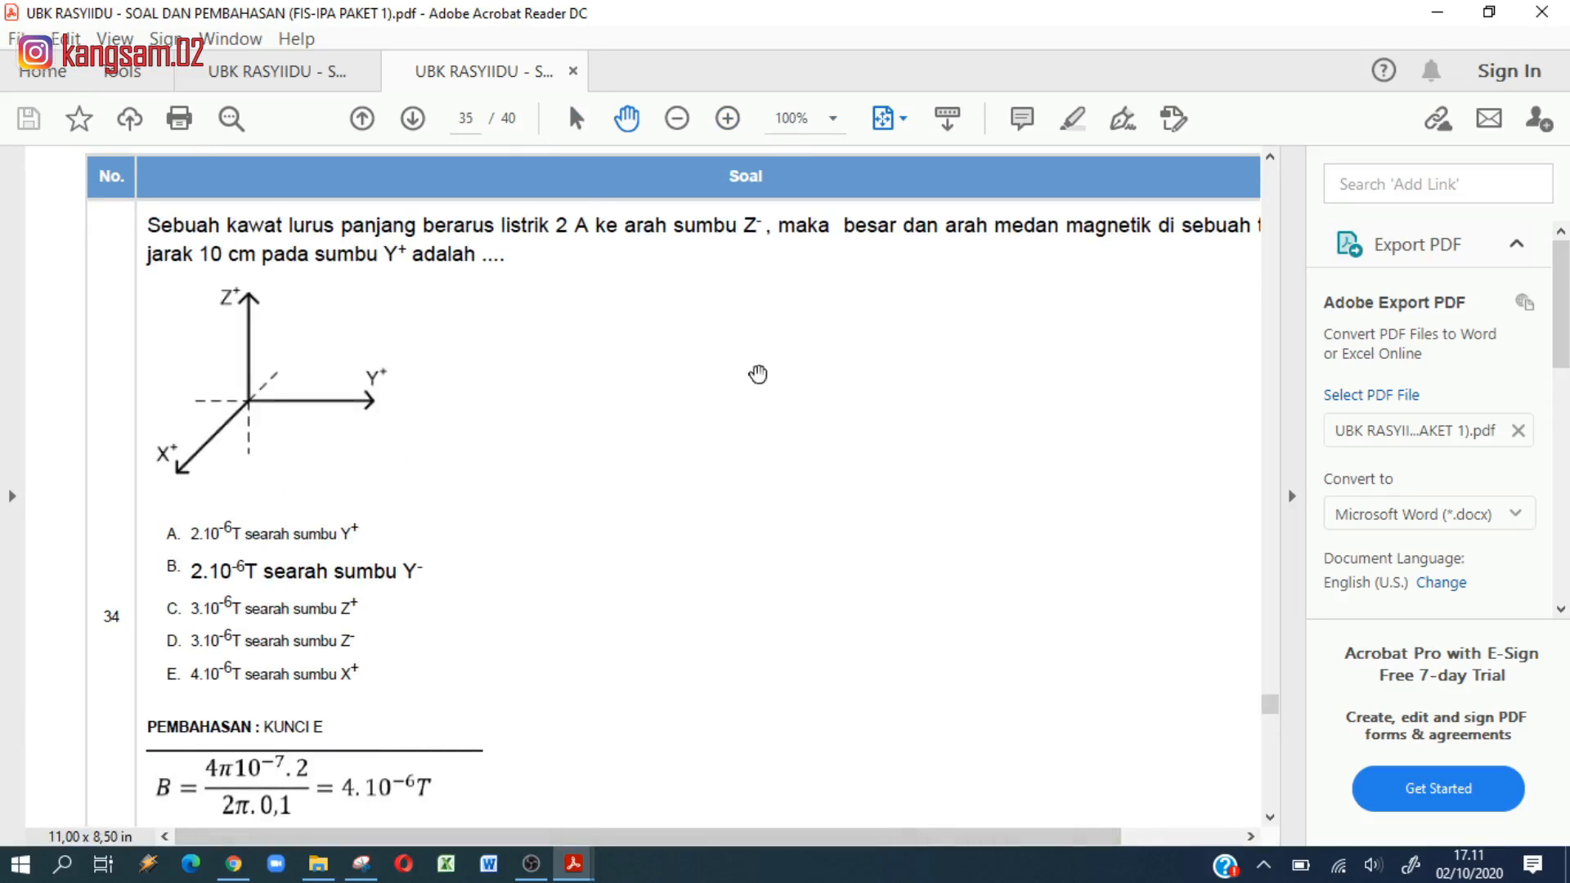
left_click(1292, 496)
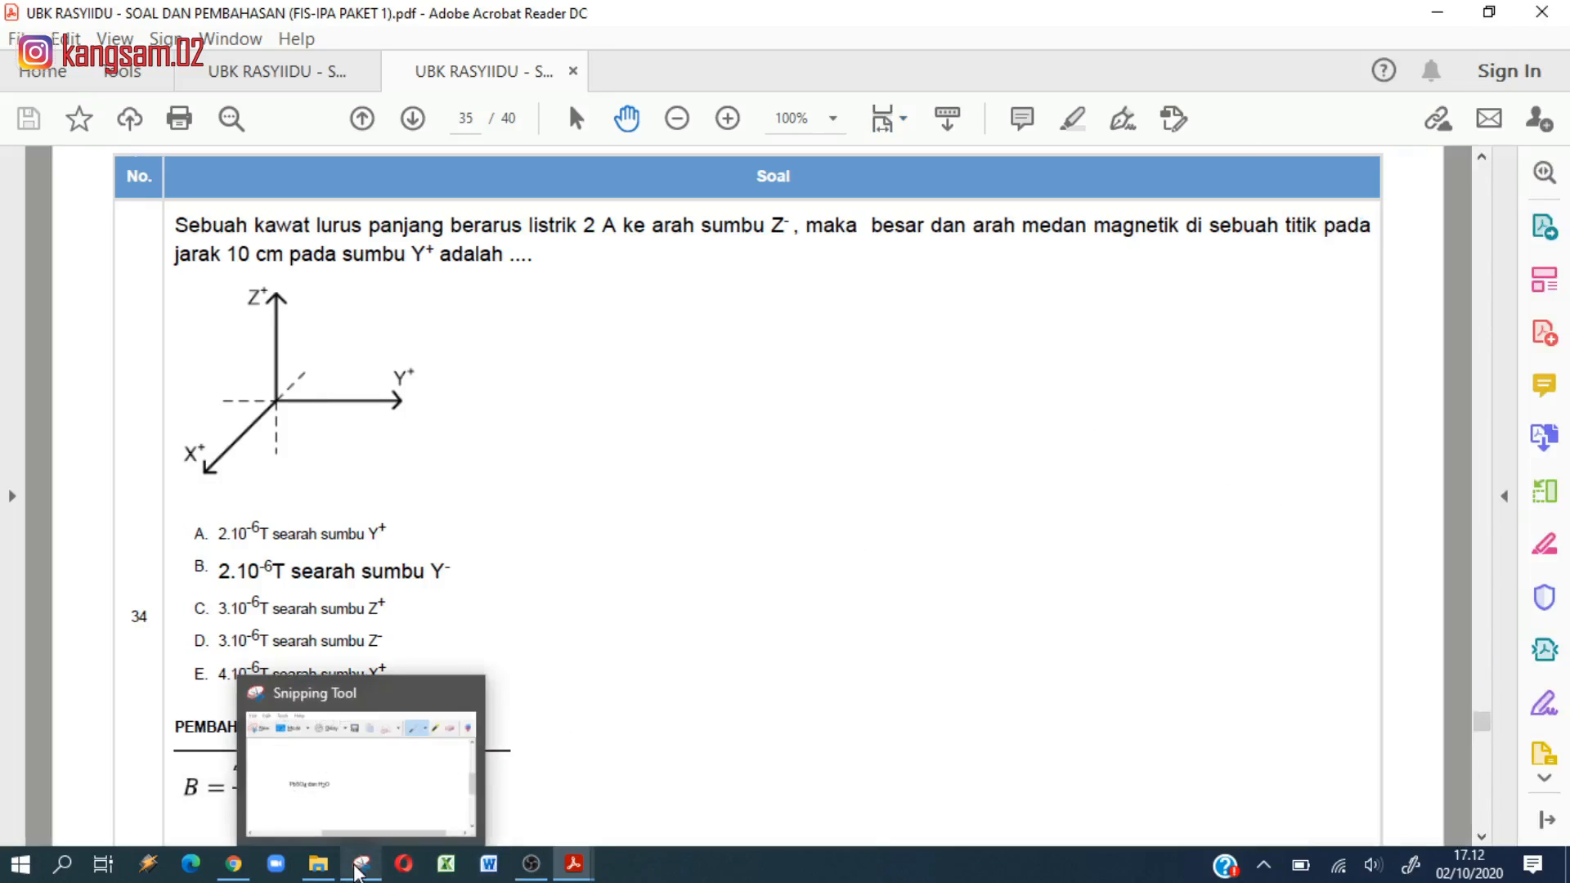
Step: With Snipping Tool, capture the text of physics question 34 together with its axis diagram, leaving out the answer options
left_click(358, 872)
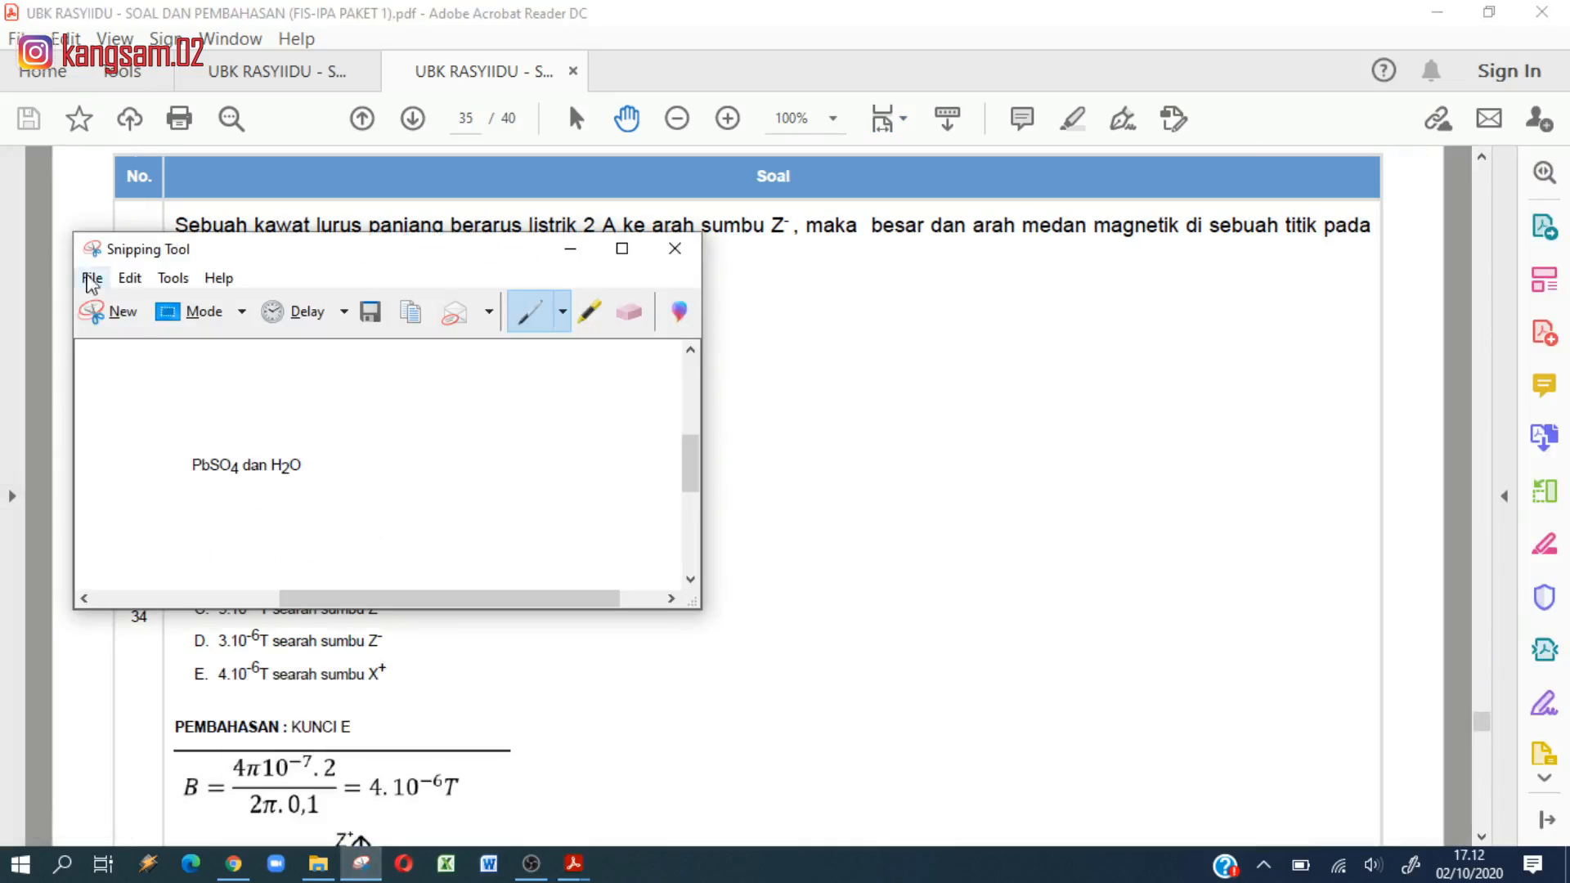
left_click(107, 312)
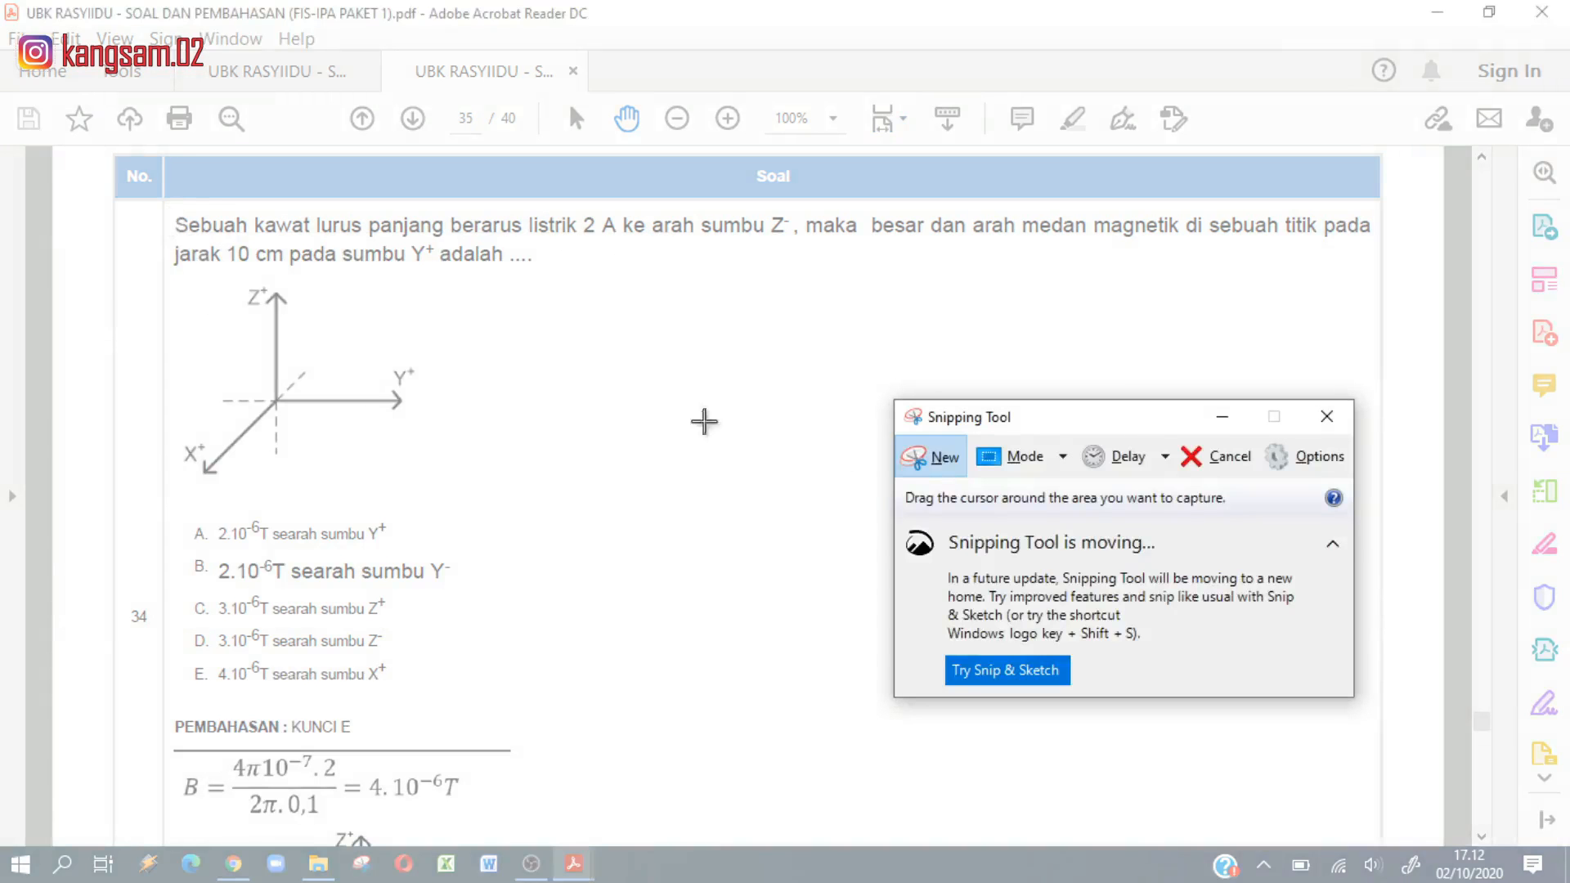
left_click_drag(924, 421, 1176, 683)
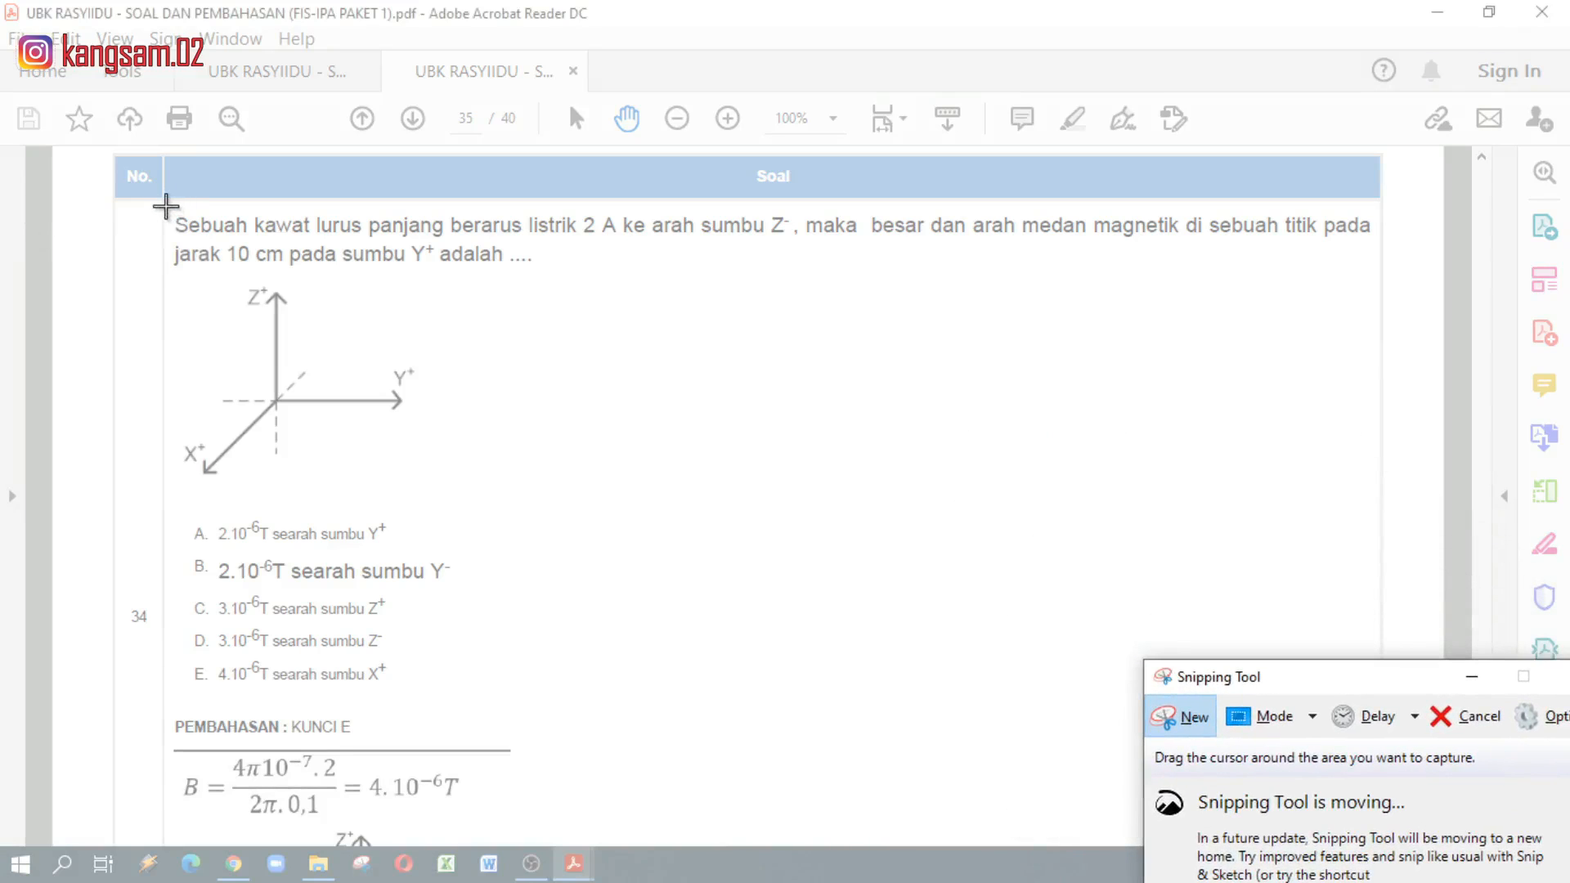
left_click_drag(165, 205, 1376, 498)
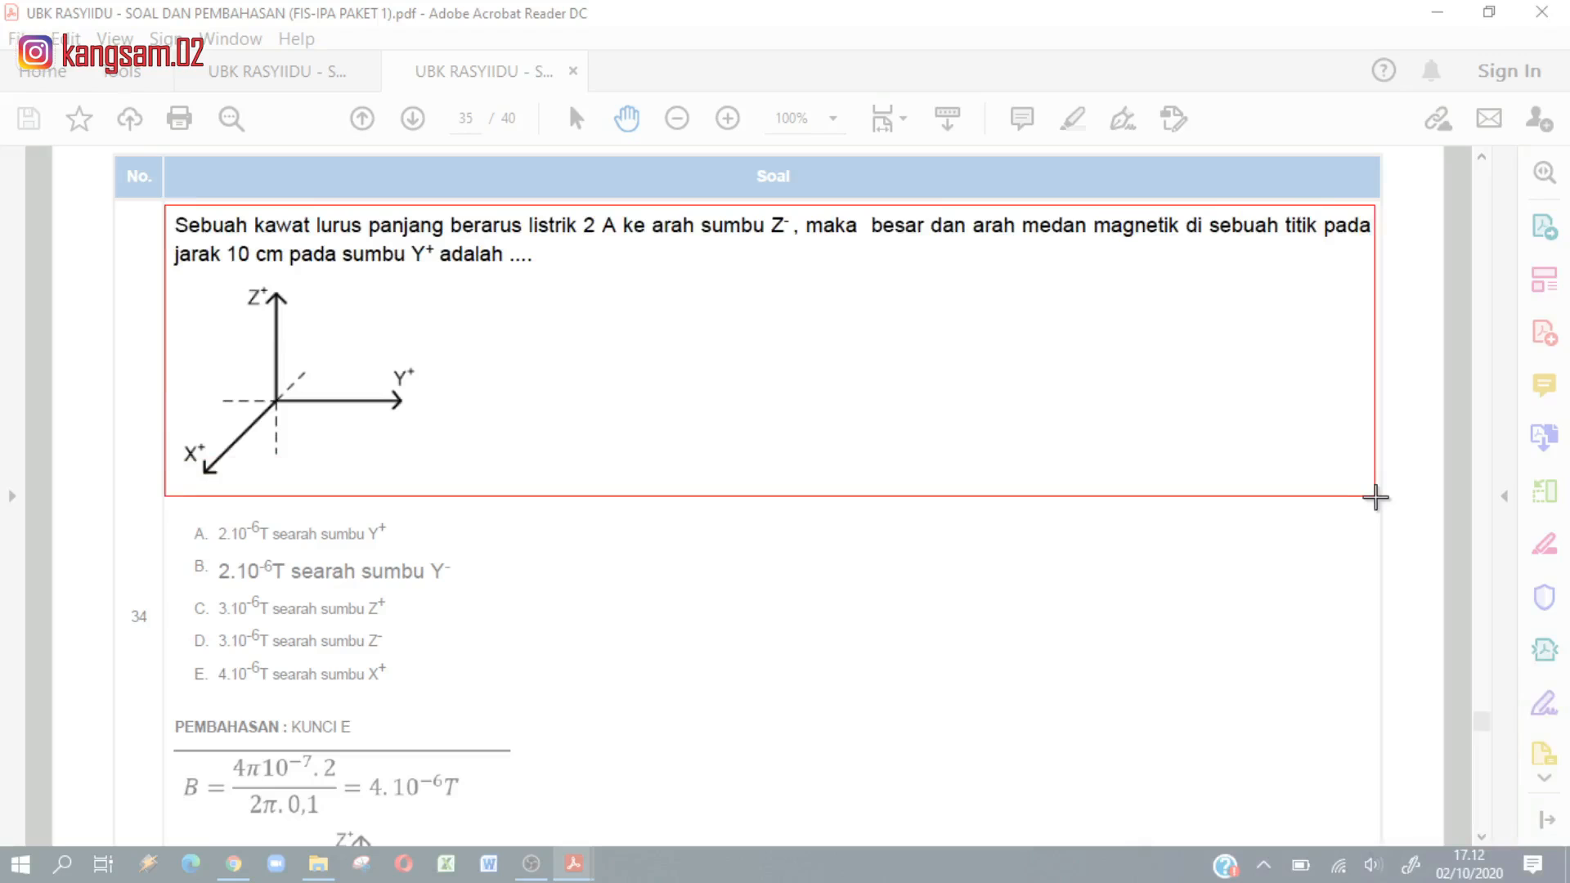
left_click_drag(1376, 497, 1377, 497)
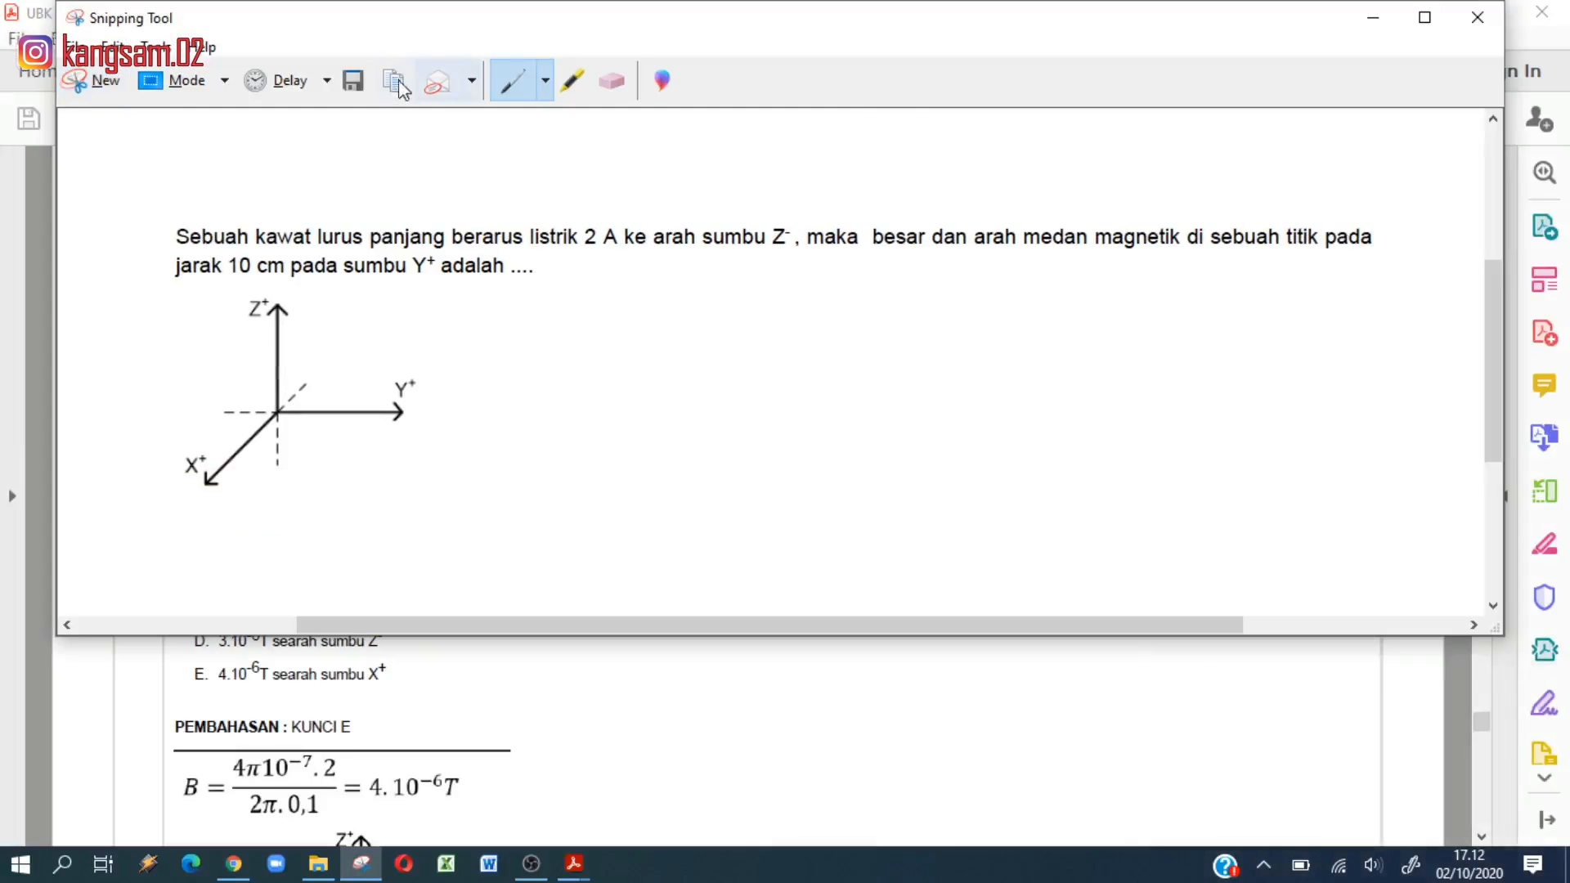
Step: Save the question snip as a PNG named "SOAL FISIKA" in Pictures and minimize Snipping Tool
left_click(353, 80)
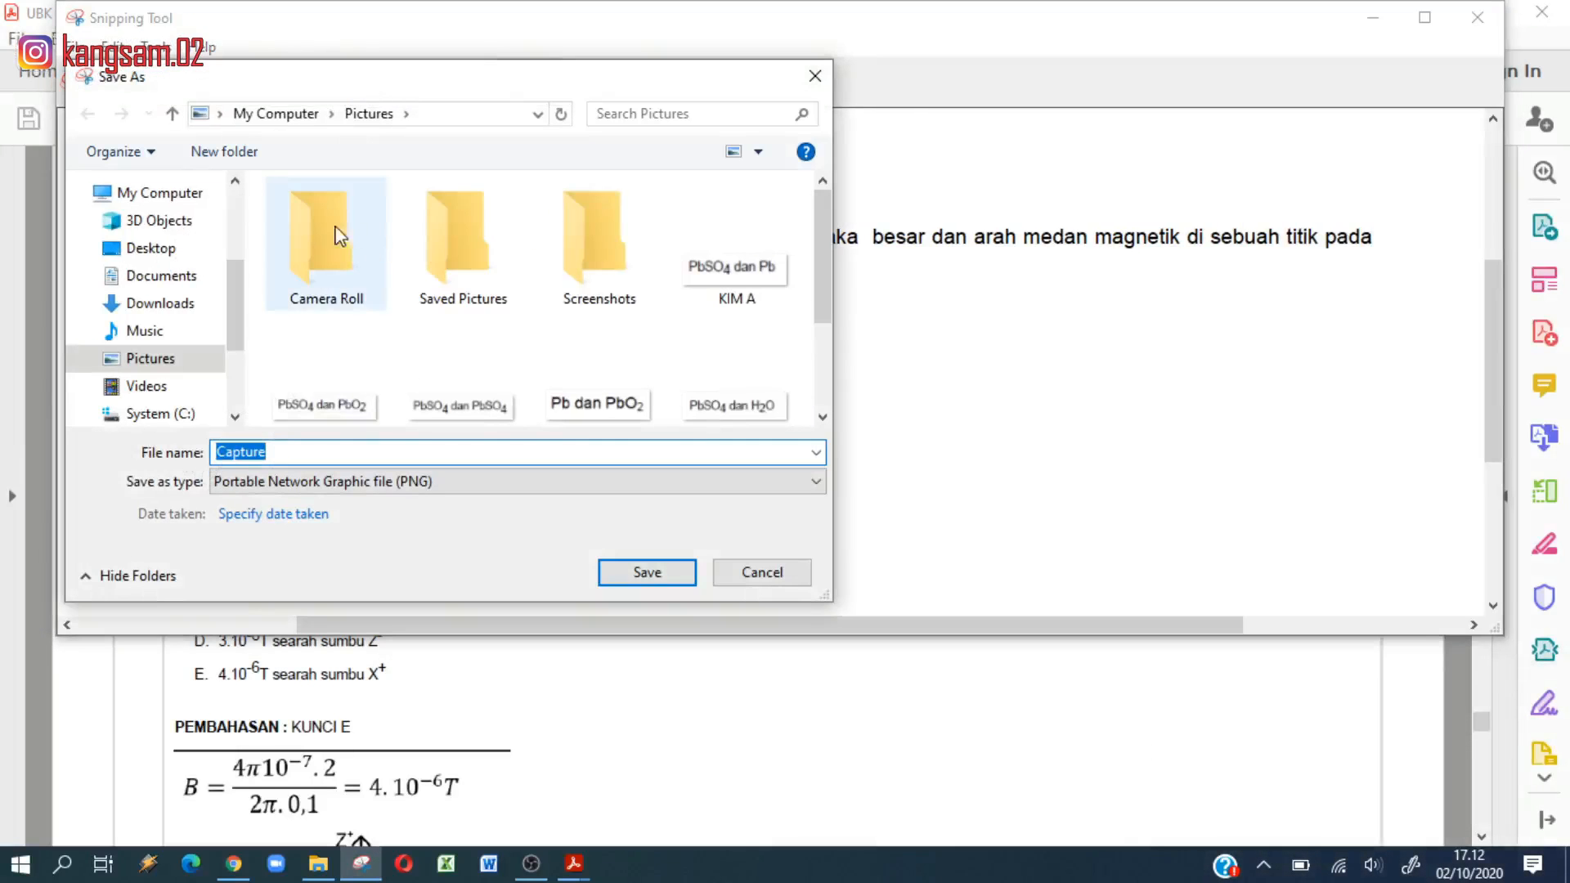
left_click(179, 367)
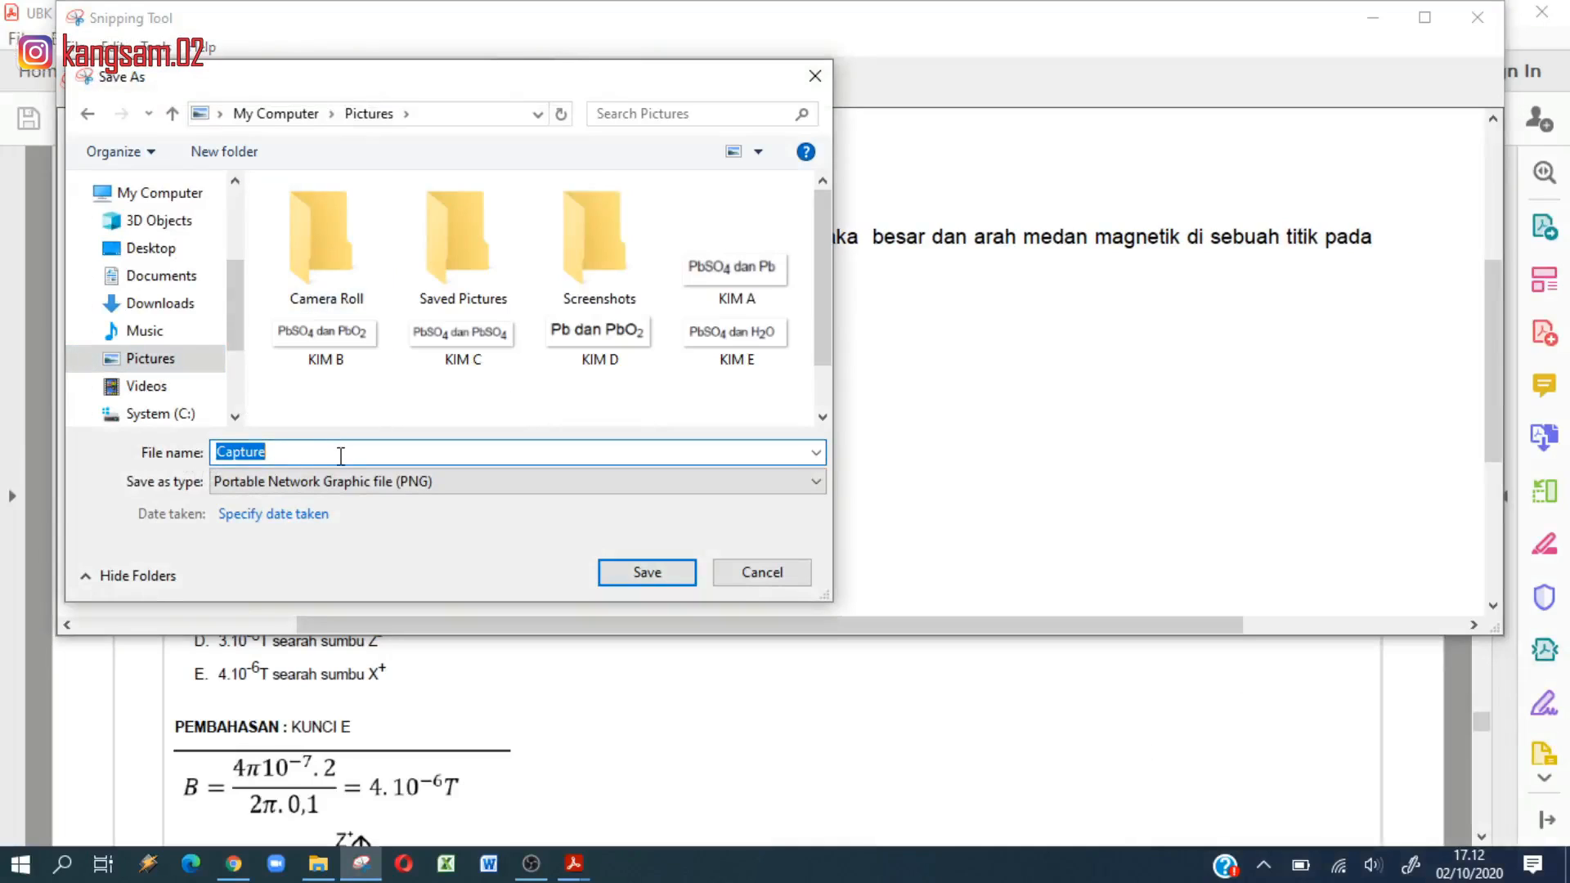
scroll(282, 381, "down", 1)
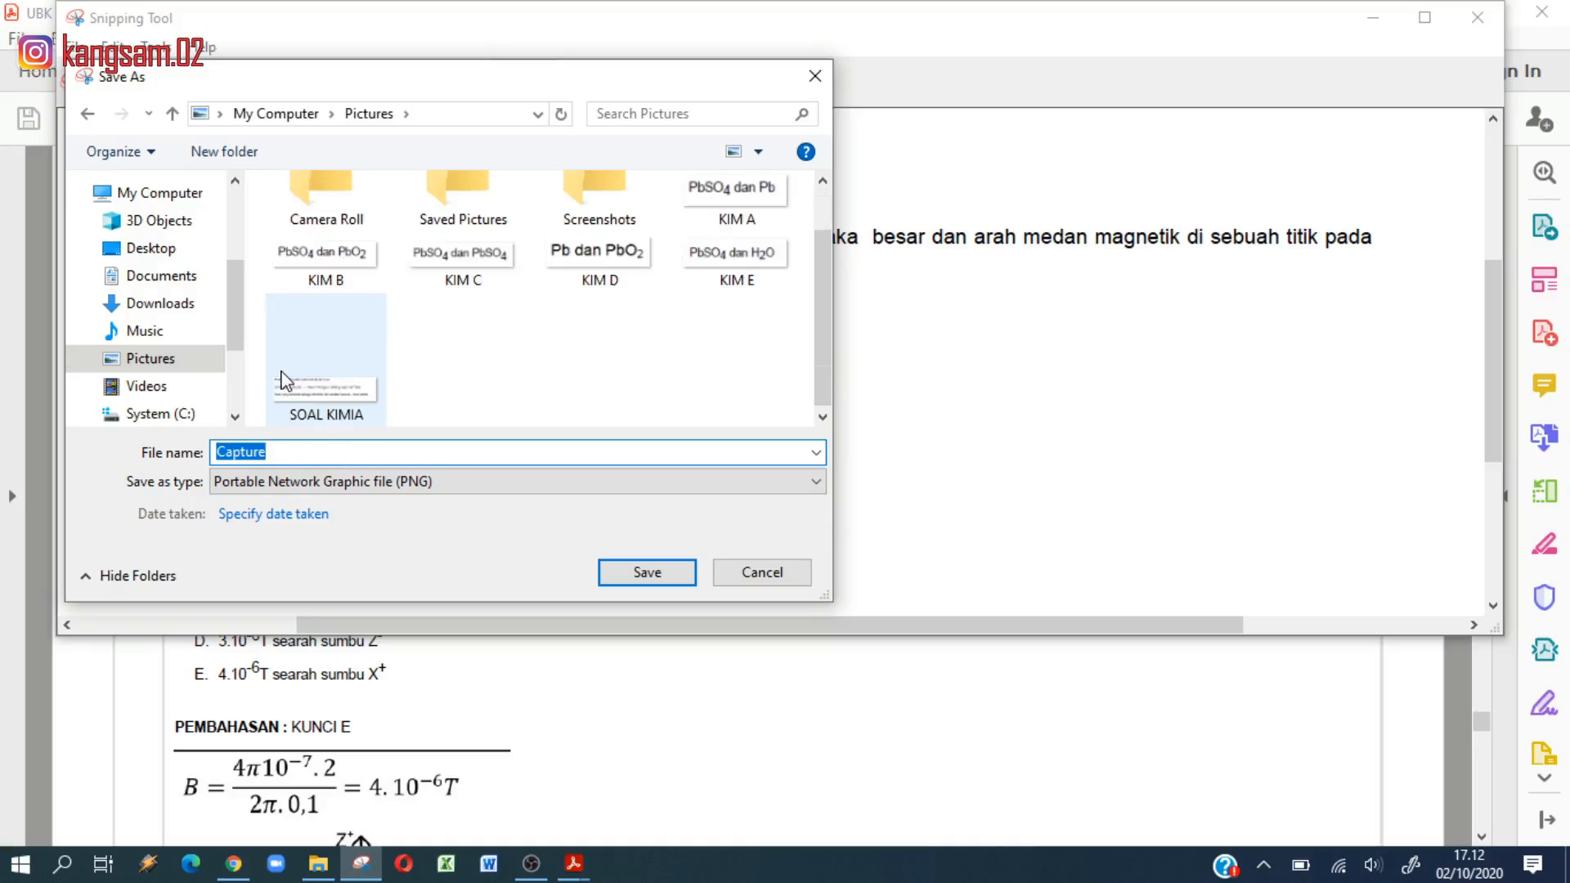
type("SOAL")
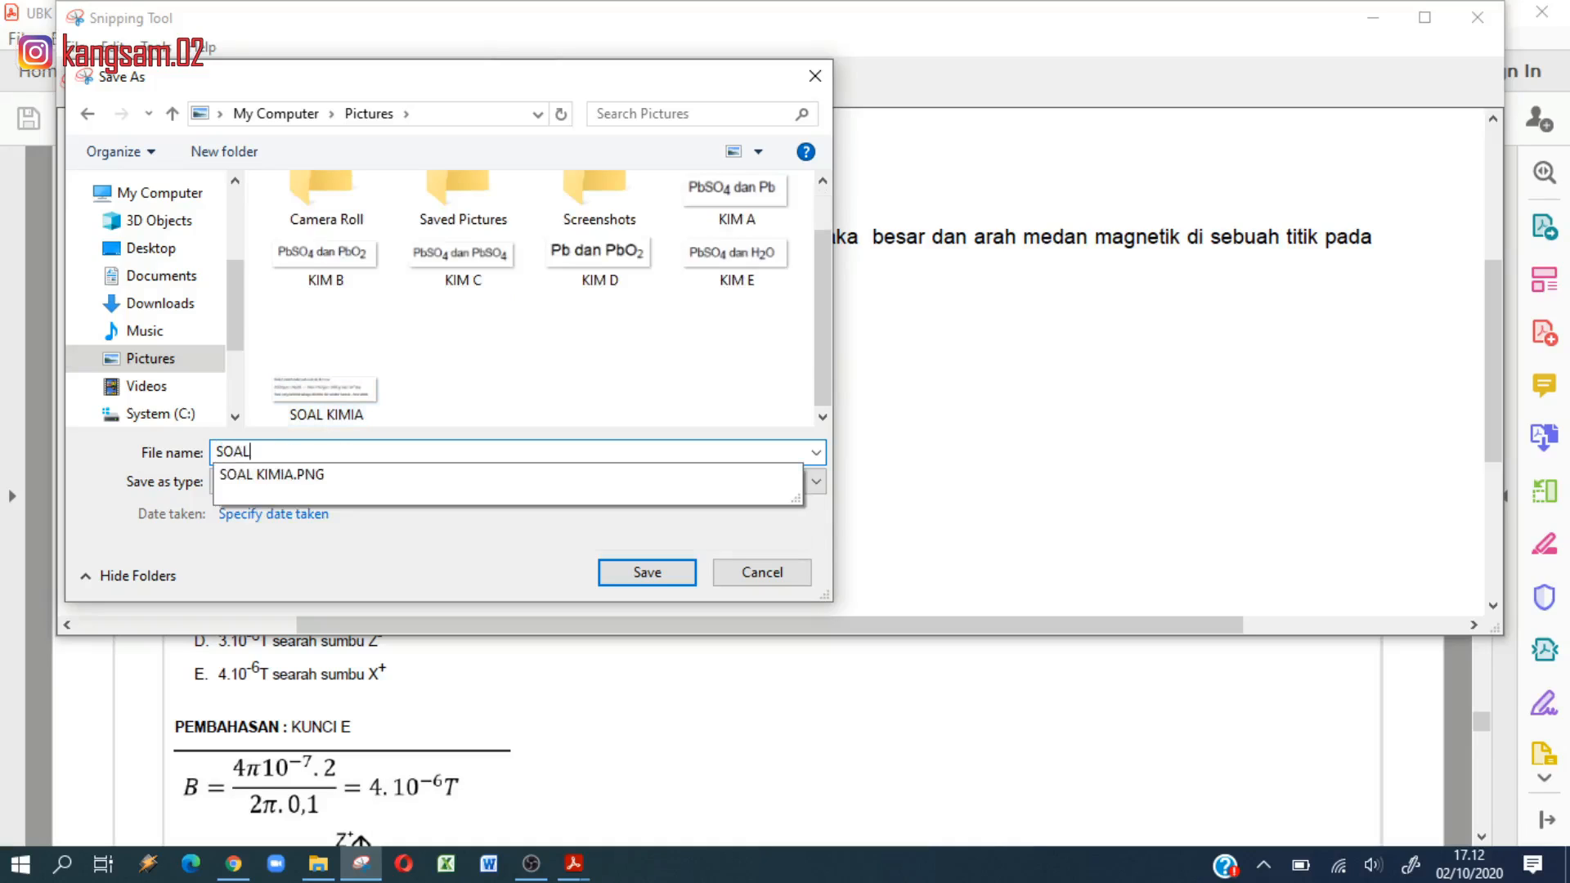
type(" FISIKA")
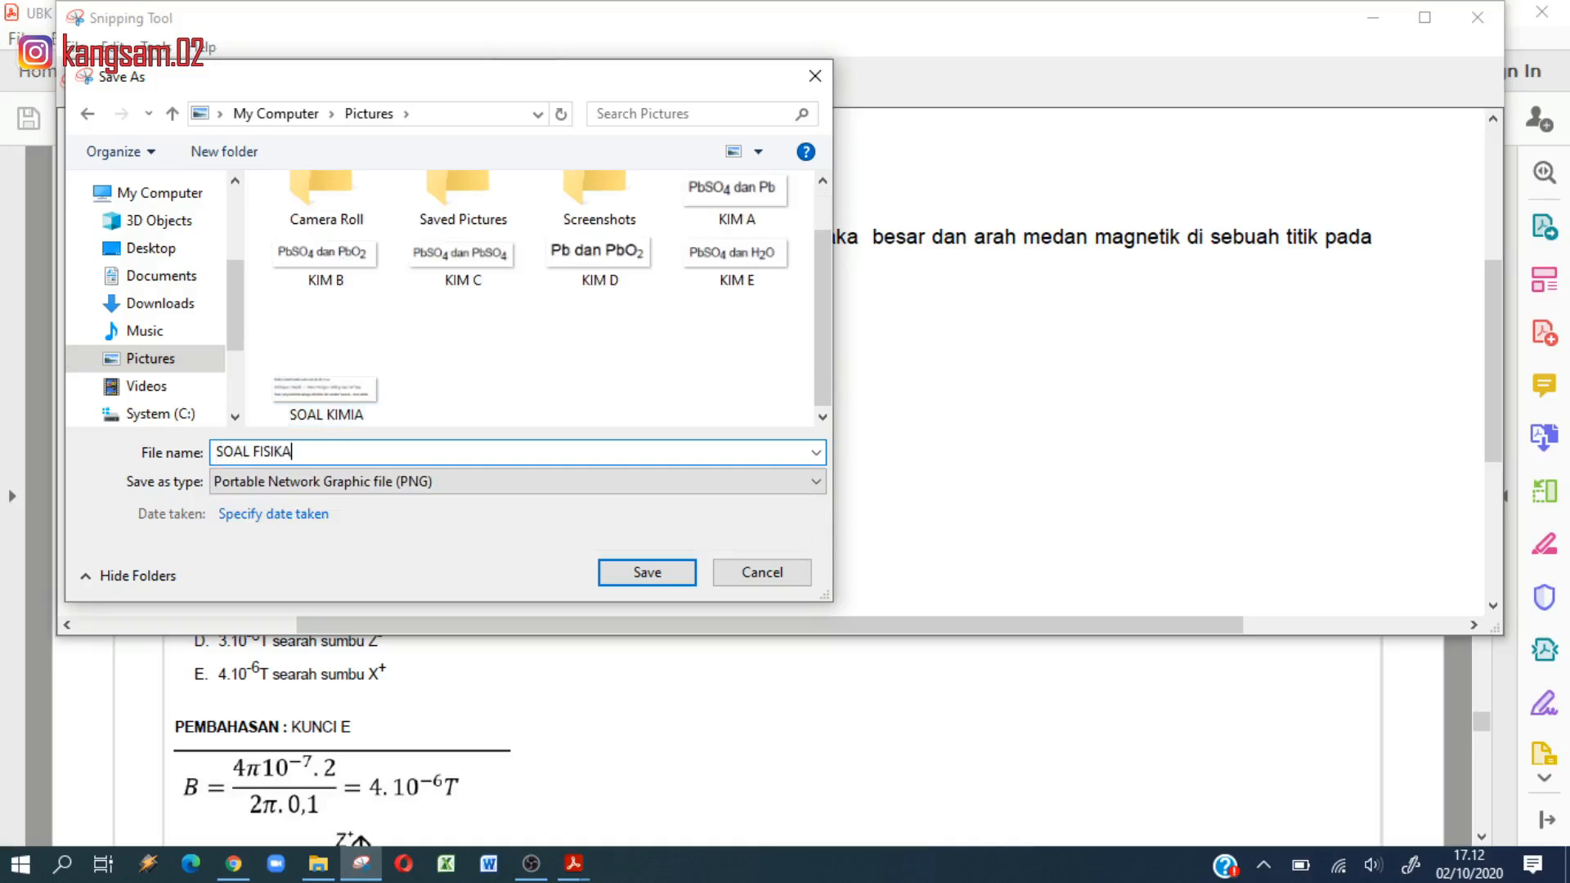
left_click(628, 570)
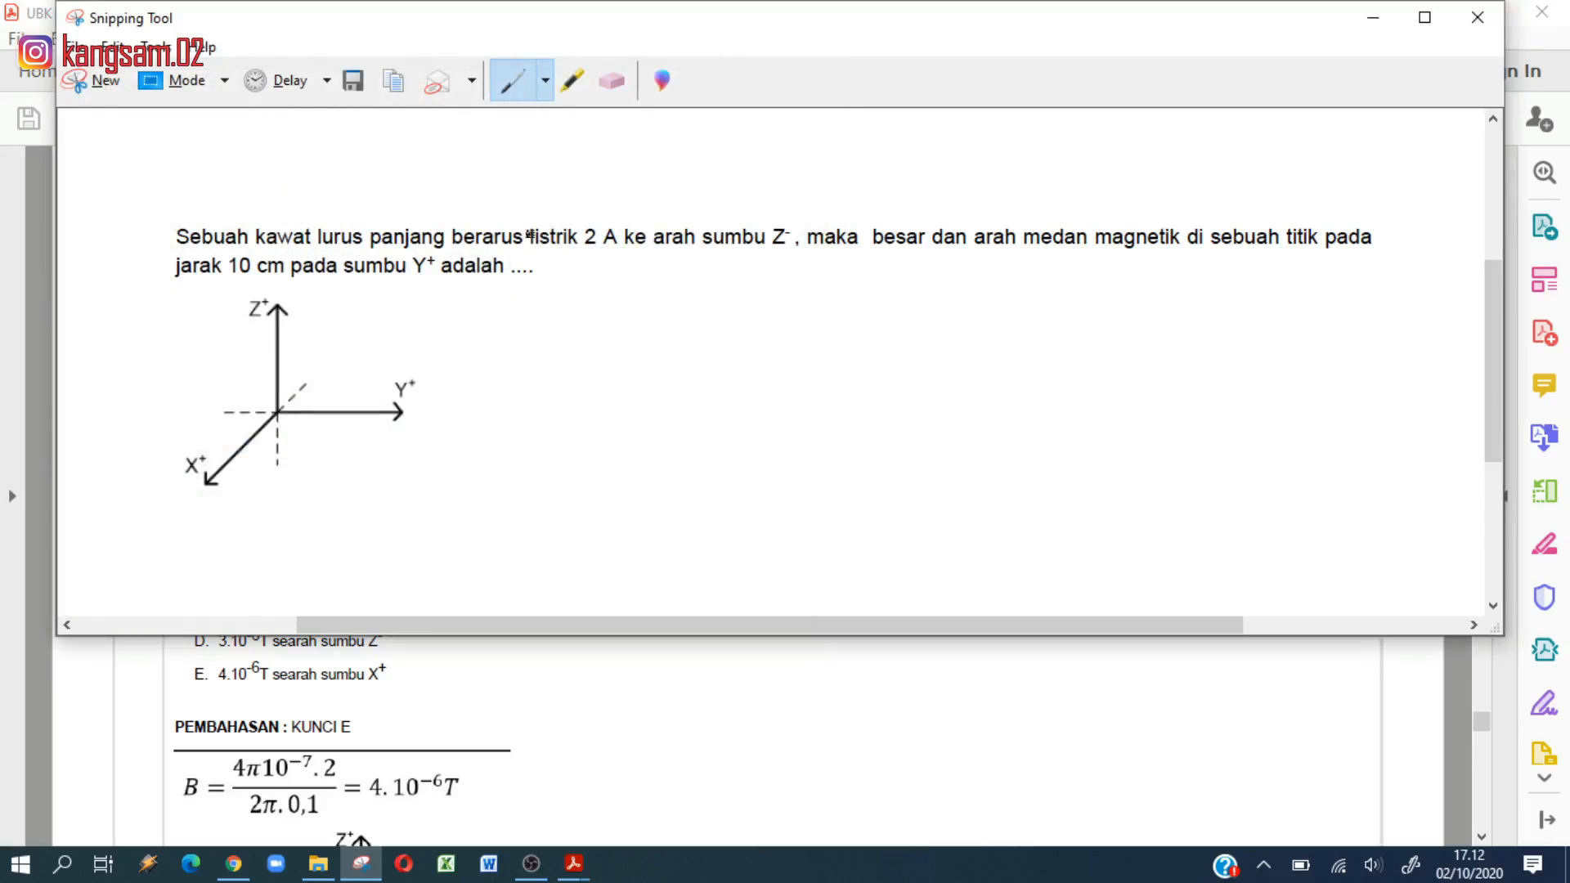
left_click(1380, 27)
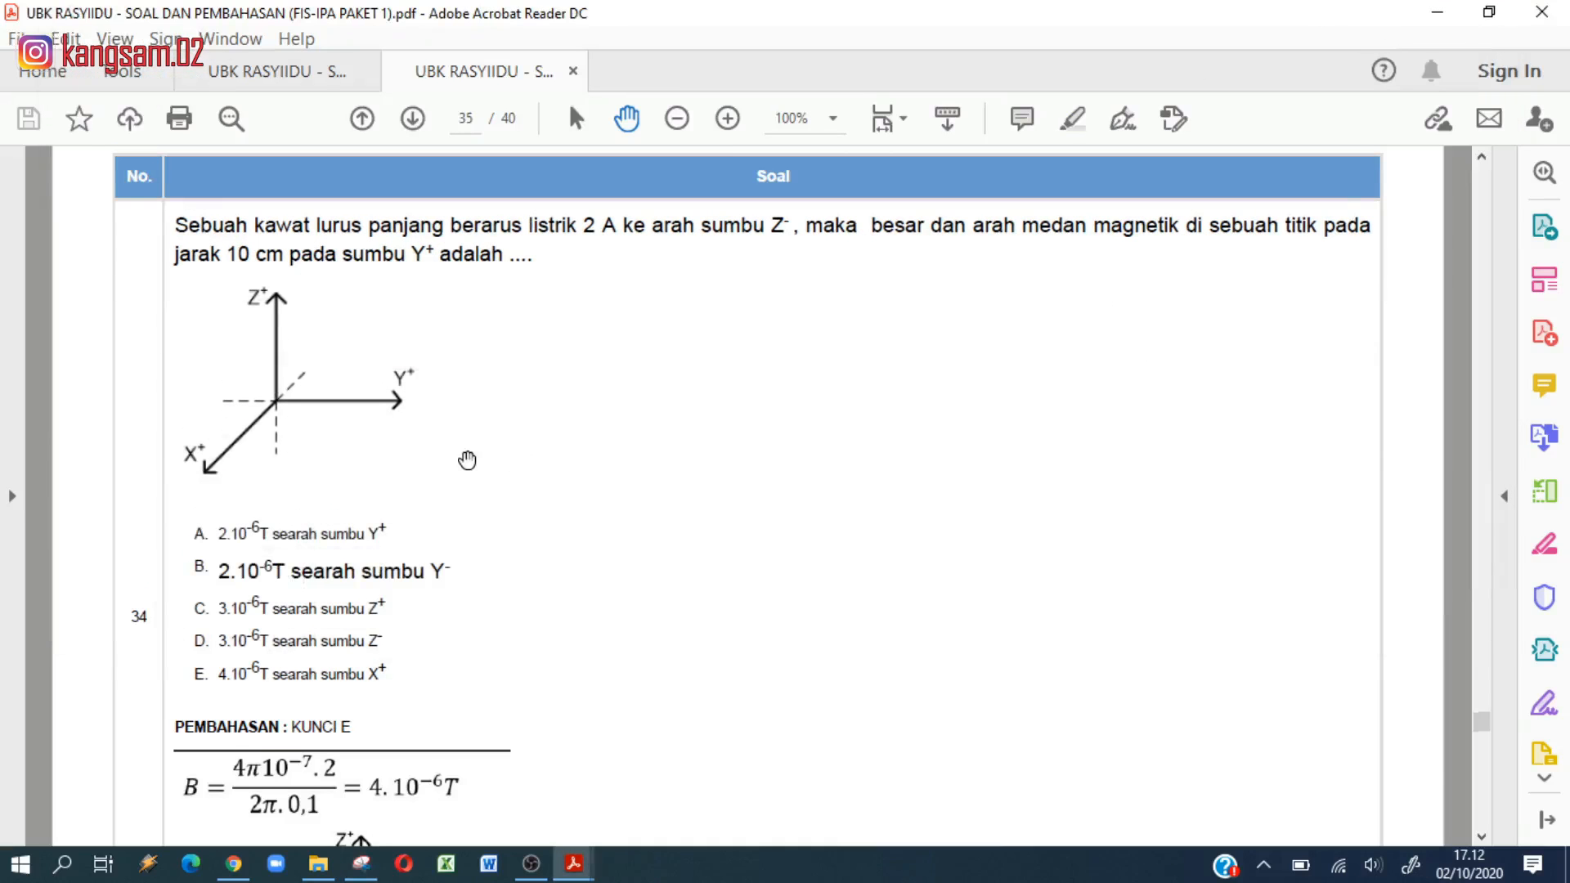
Step: Snip the text of answer option A of physics question 34 without its letter and save it as a PNG named "FIS A" in Pictures
scroll(466, 458, "down", 1)
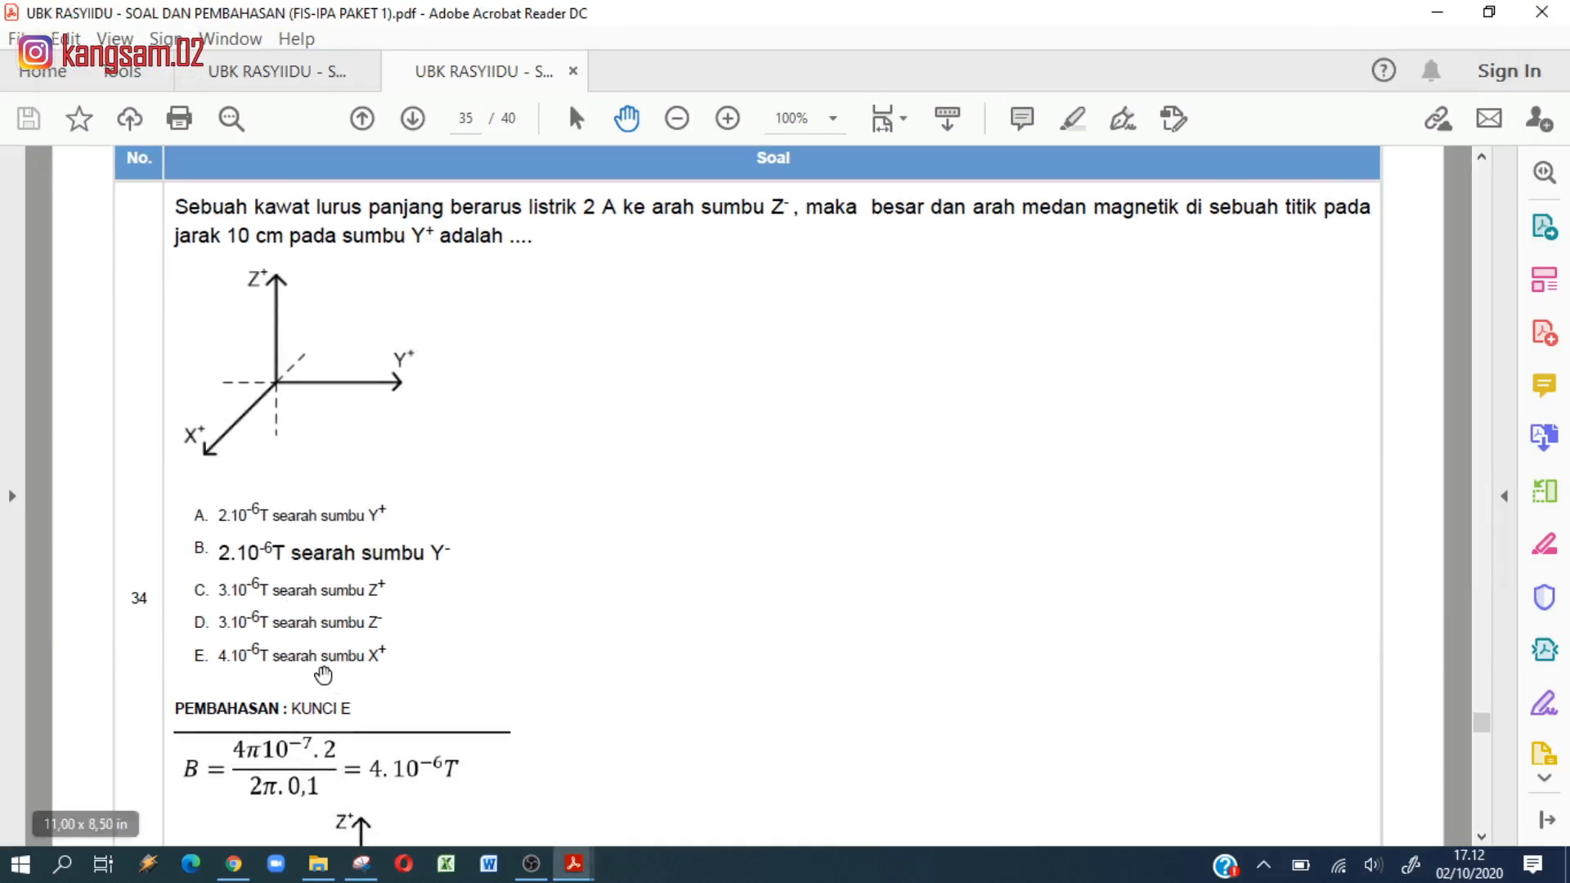
left_click(361, 864)
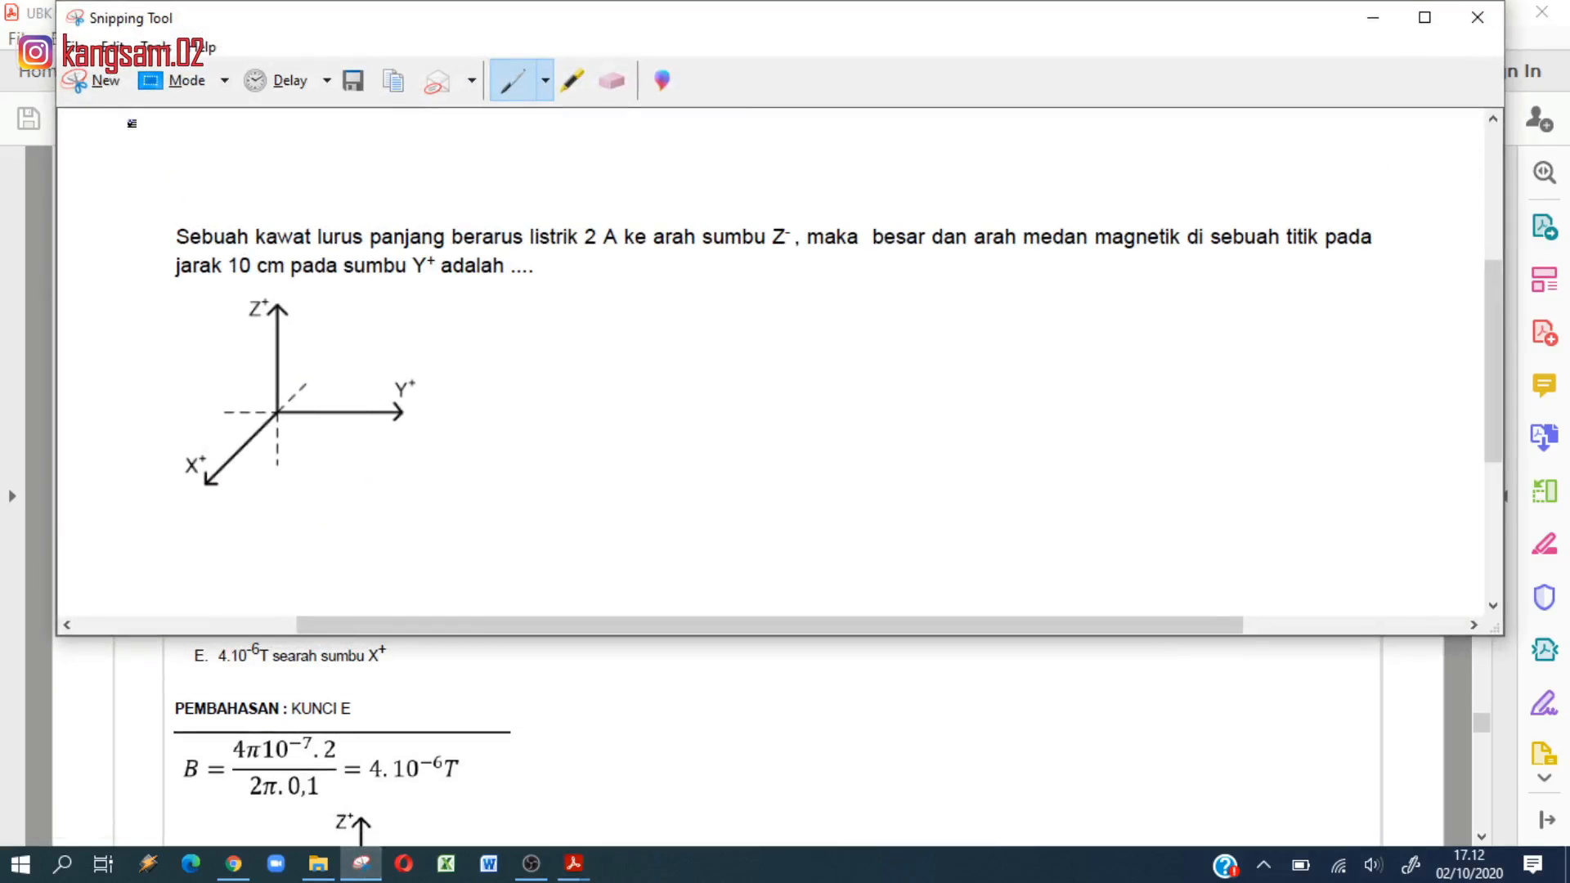
left_click(102, 79)
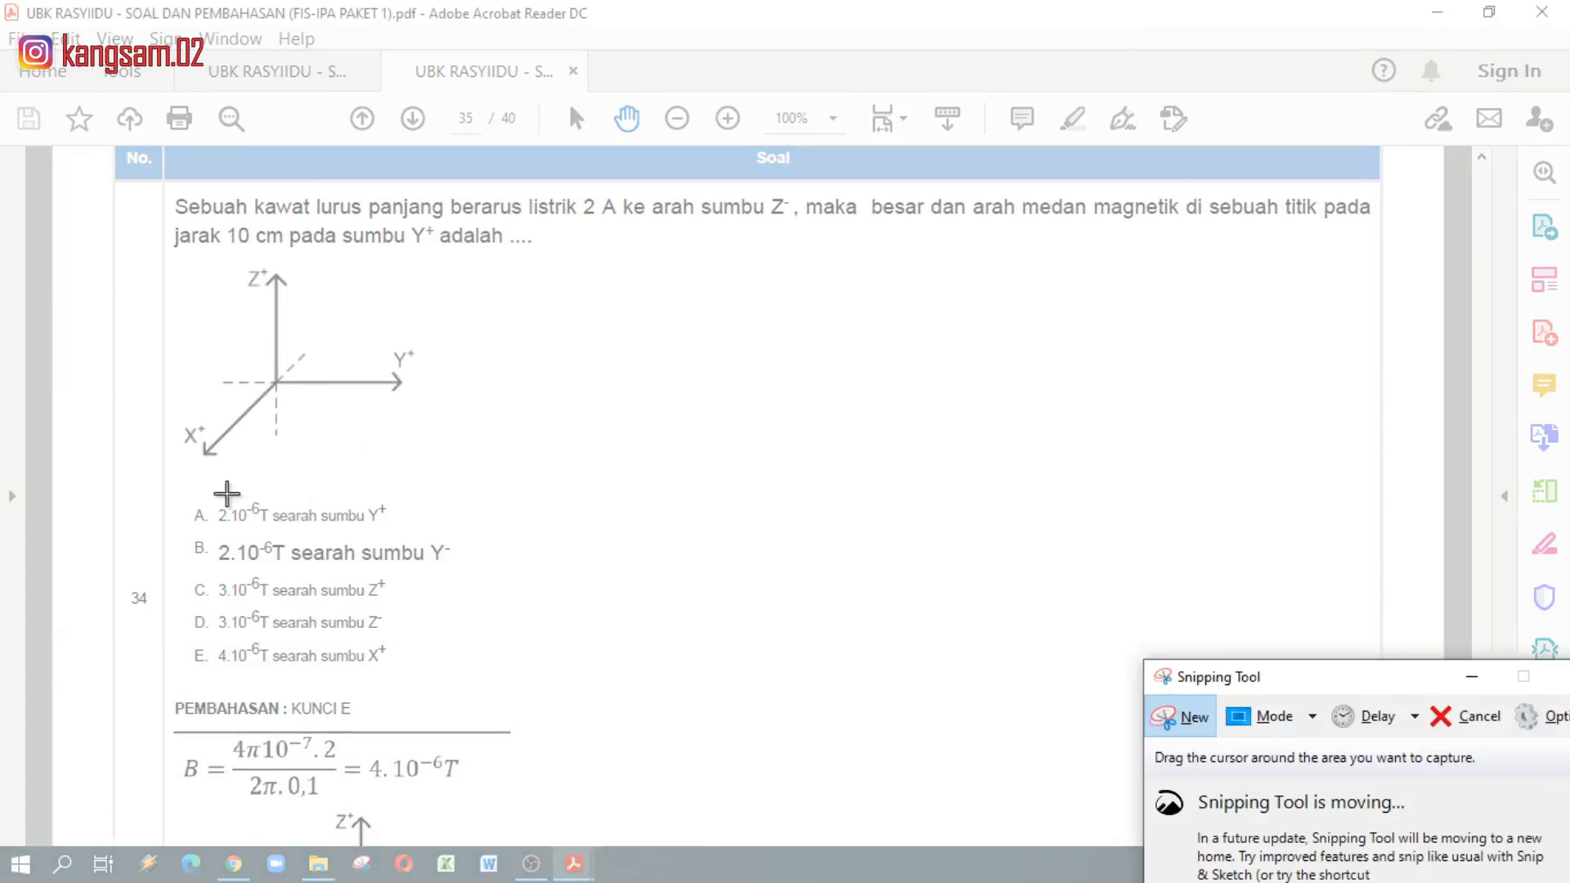
left_click_drag(213, 494, 392, 532)
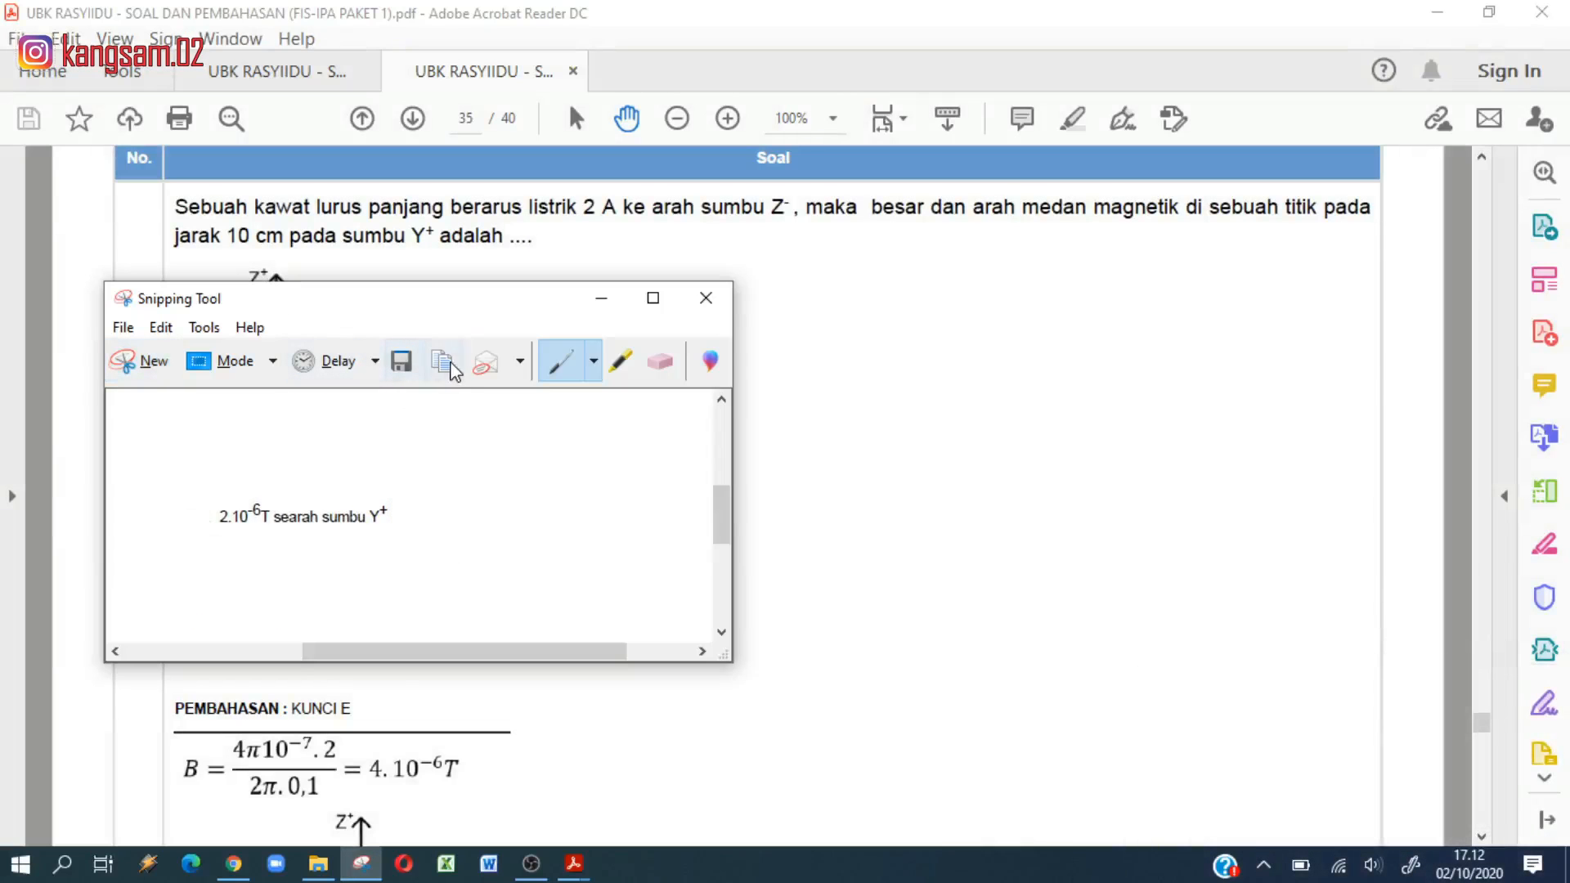
left_click(401, 364)
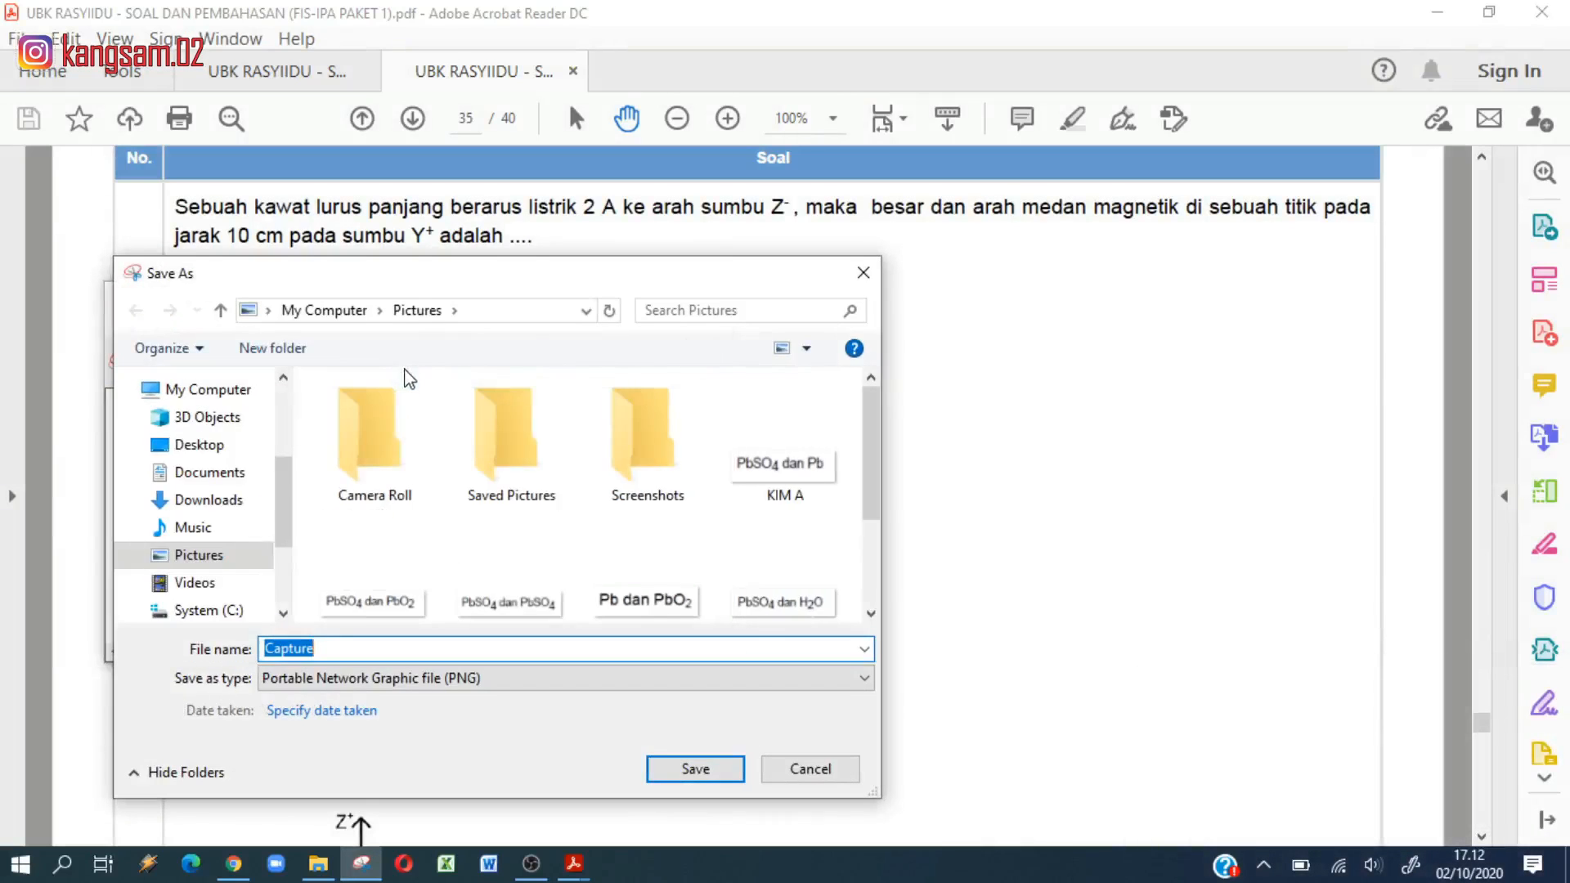
type("FIS ")
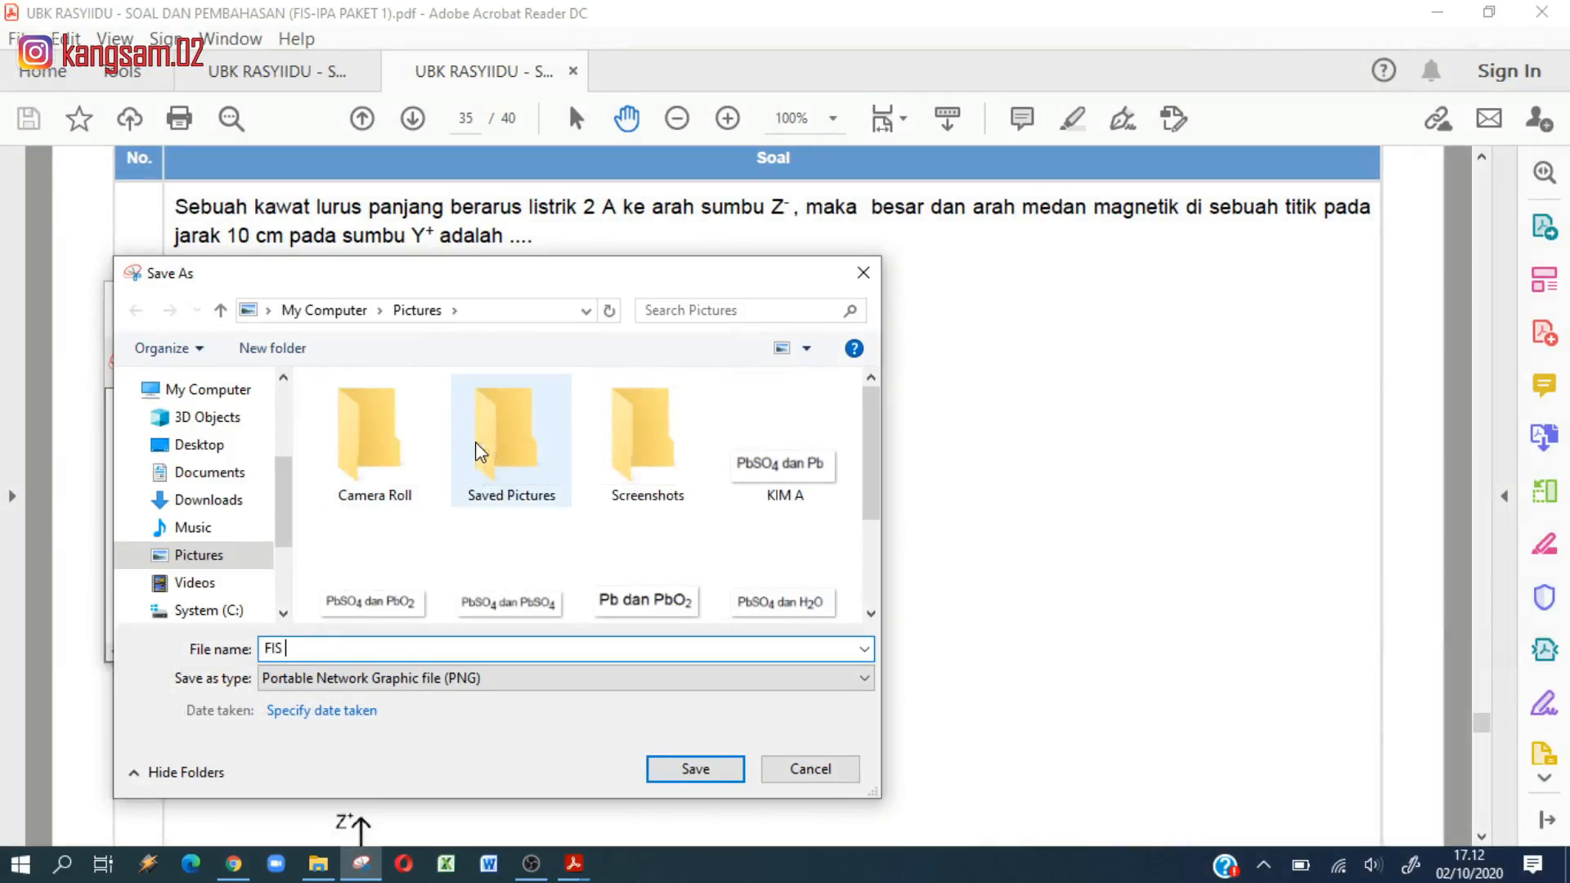
type("A")
left_click(696, 769)
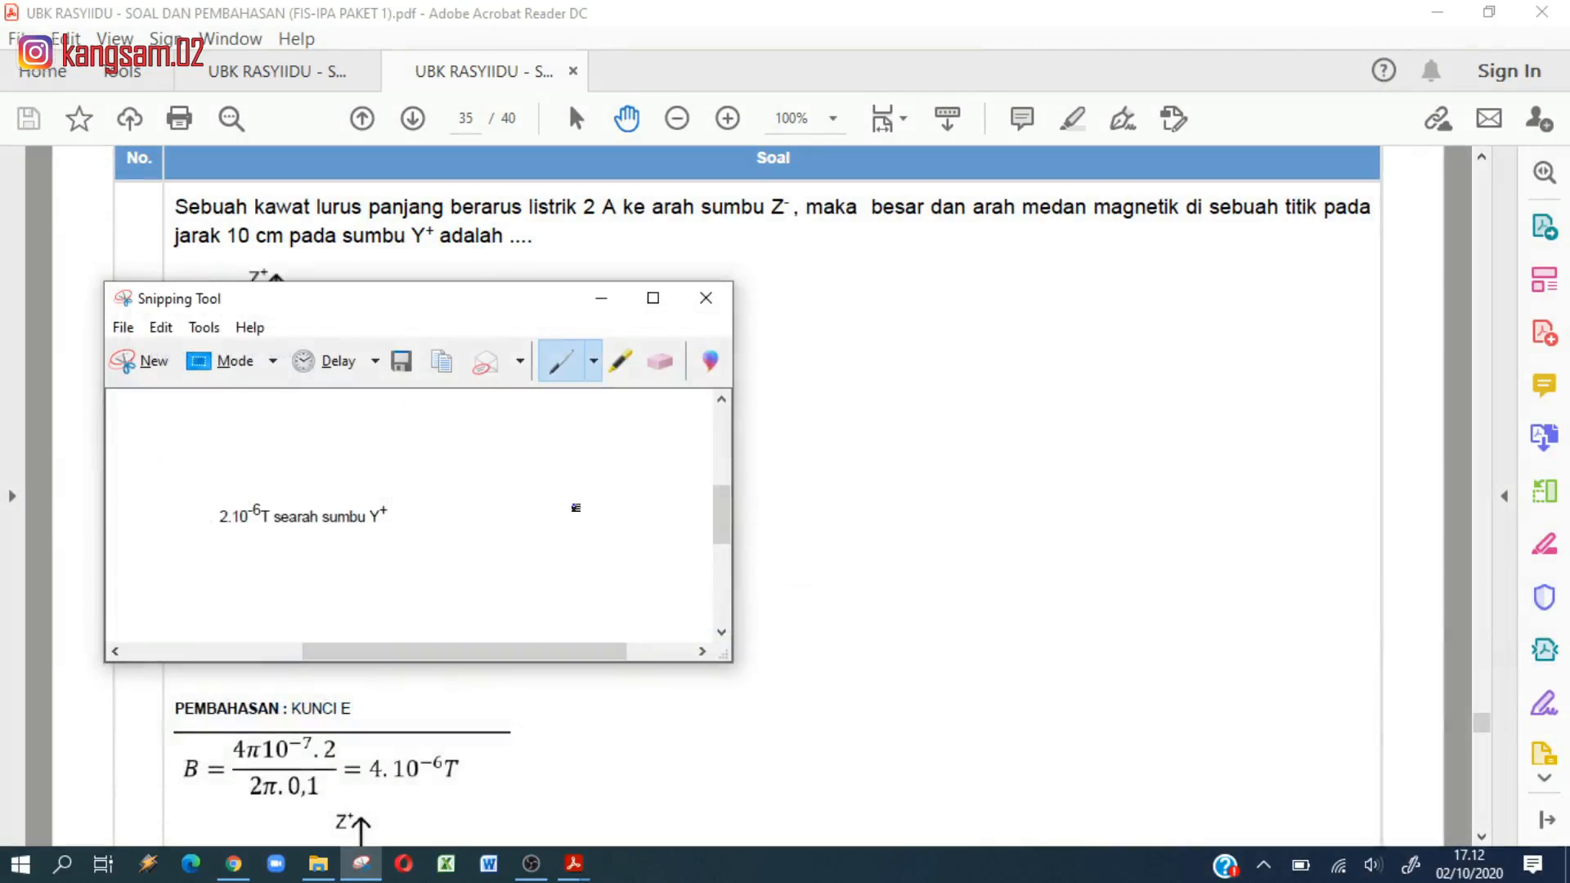
Step: Capture only the text of answer option B with Snipping Tool and save the snip in Pictures as "FIS B"
left_click(131, 362)
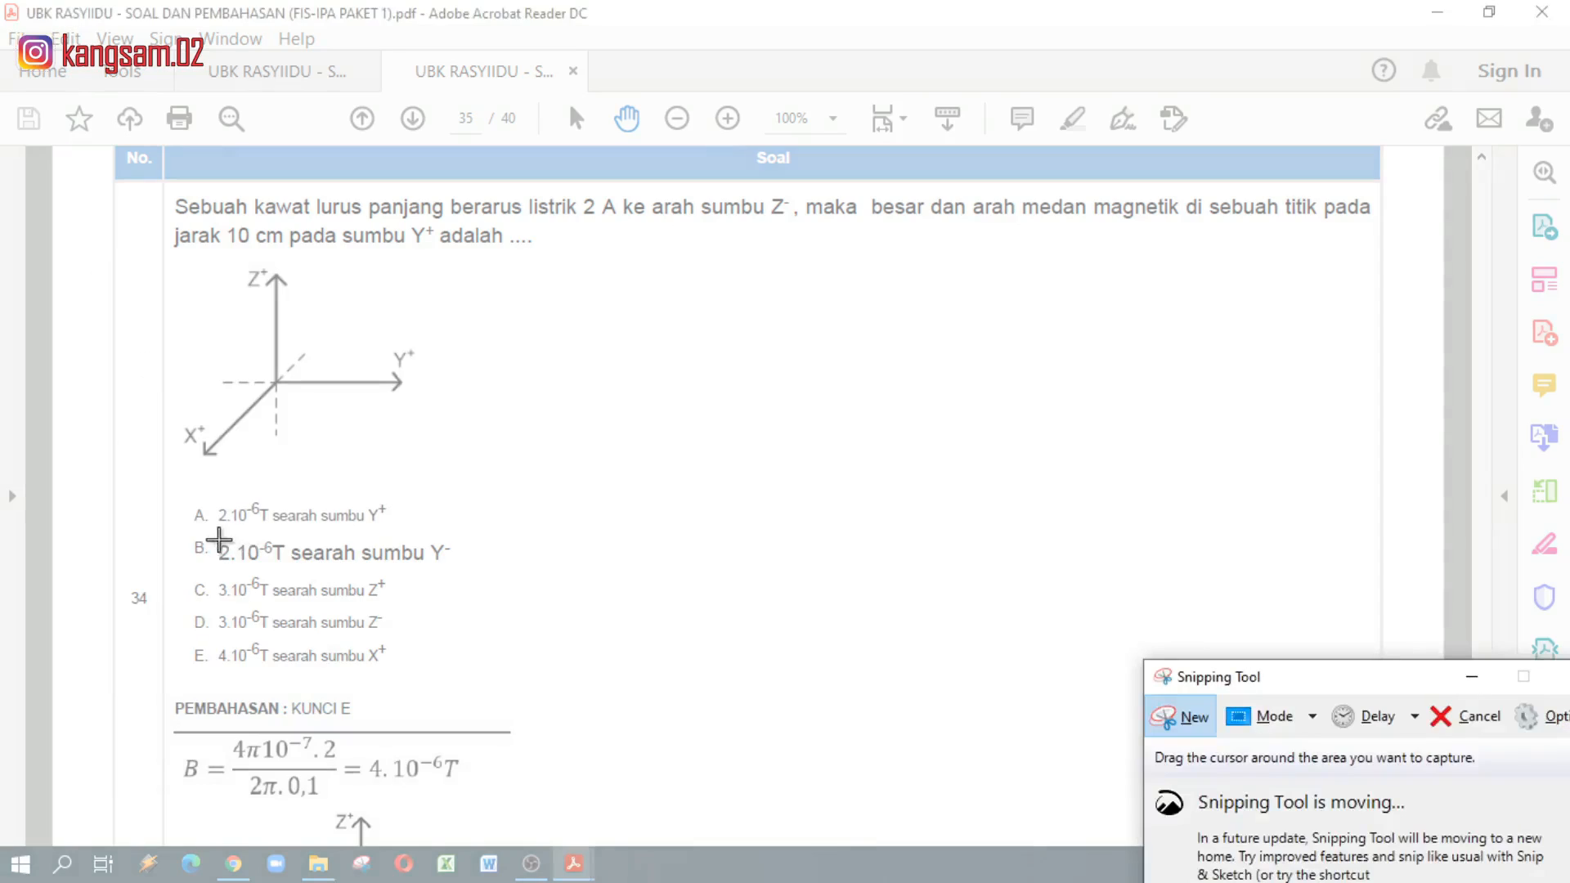
left_click_drag(212, 537, 471, 578)
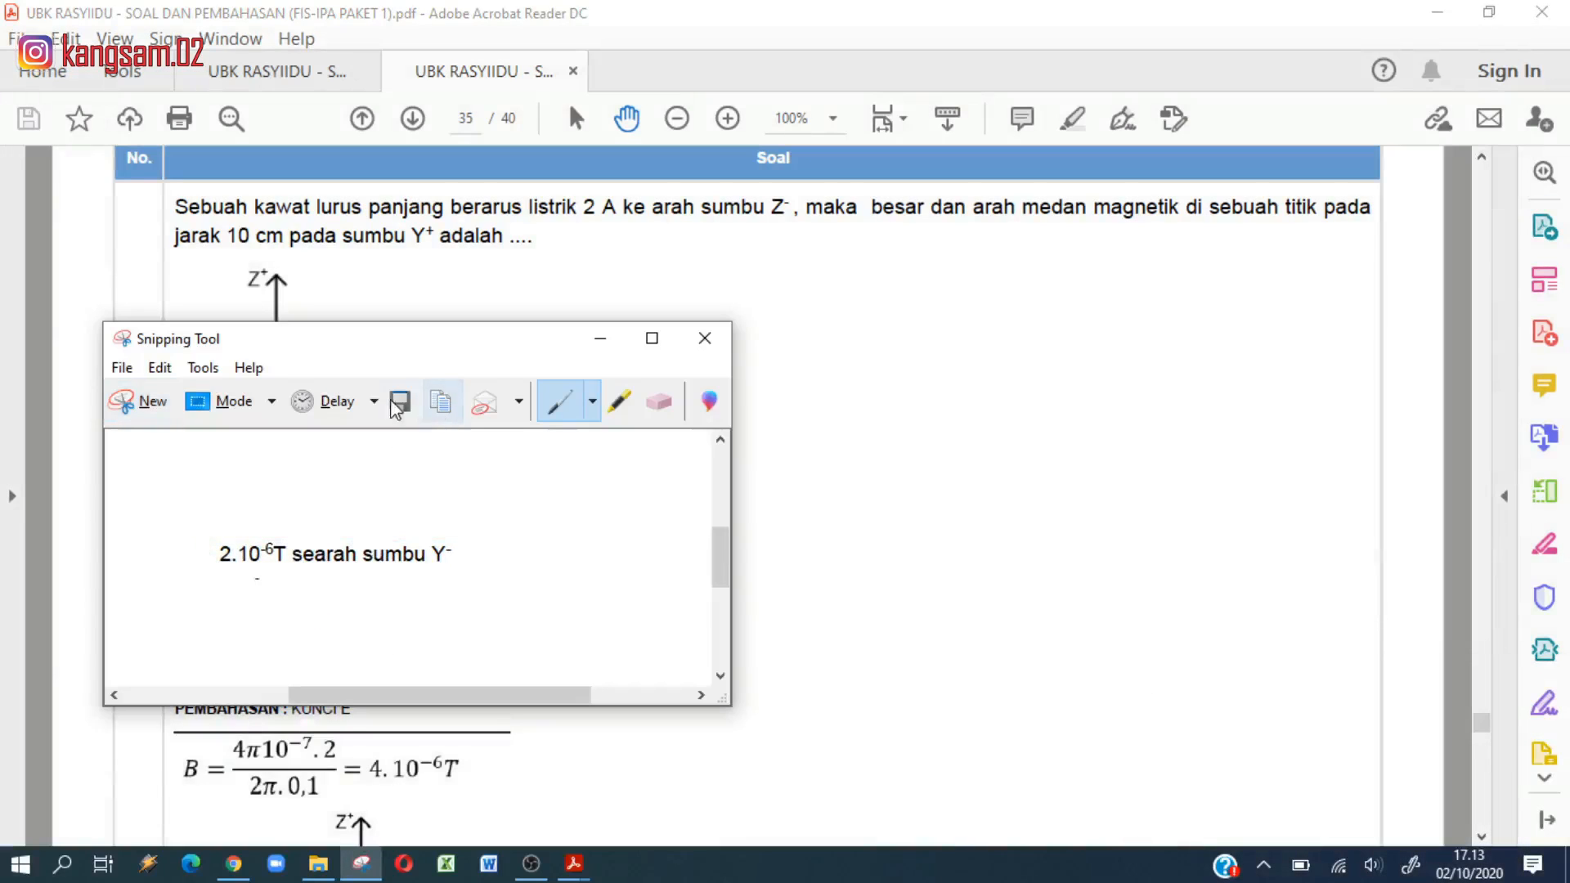
left_click(400, 402)
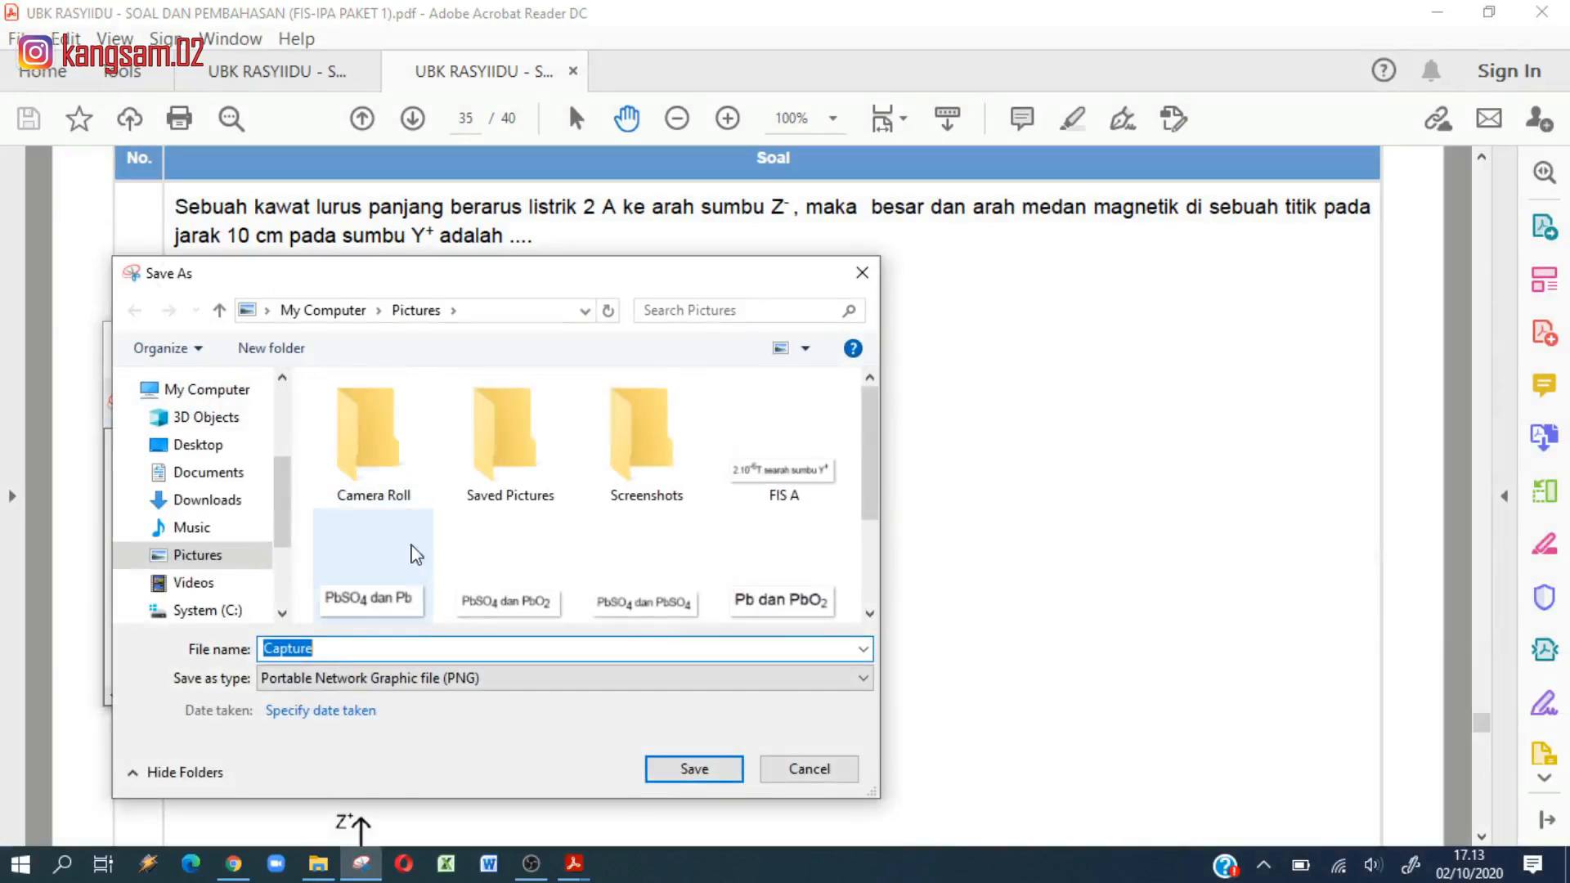
scroll(491, 523, "down", 2)
scroll(691, 500, "up", 2)
left_click(764, 482)
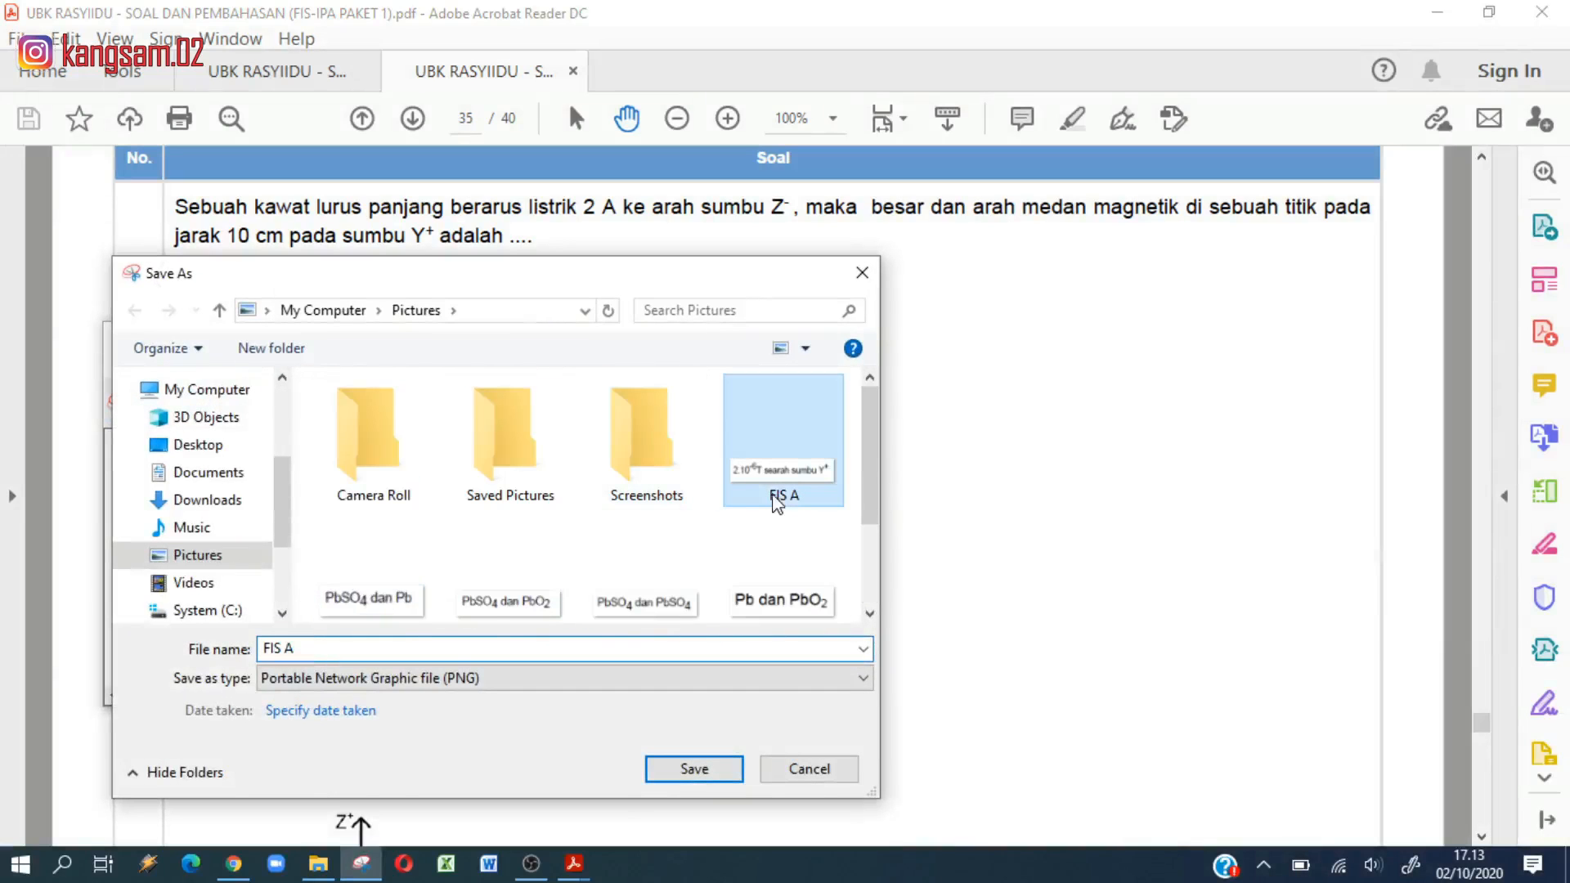
double_click(436, 646)
type("B")
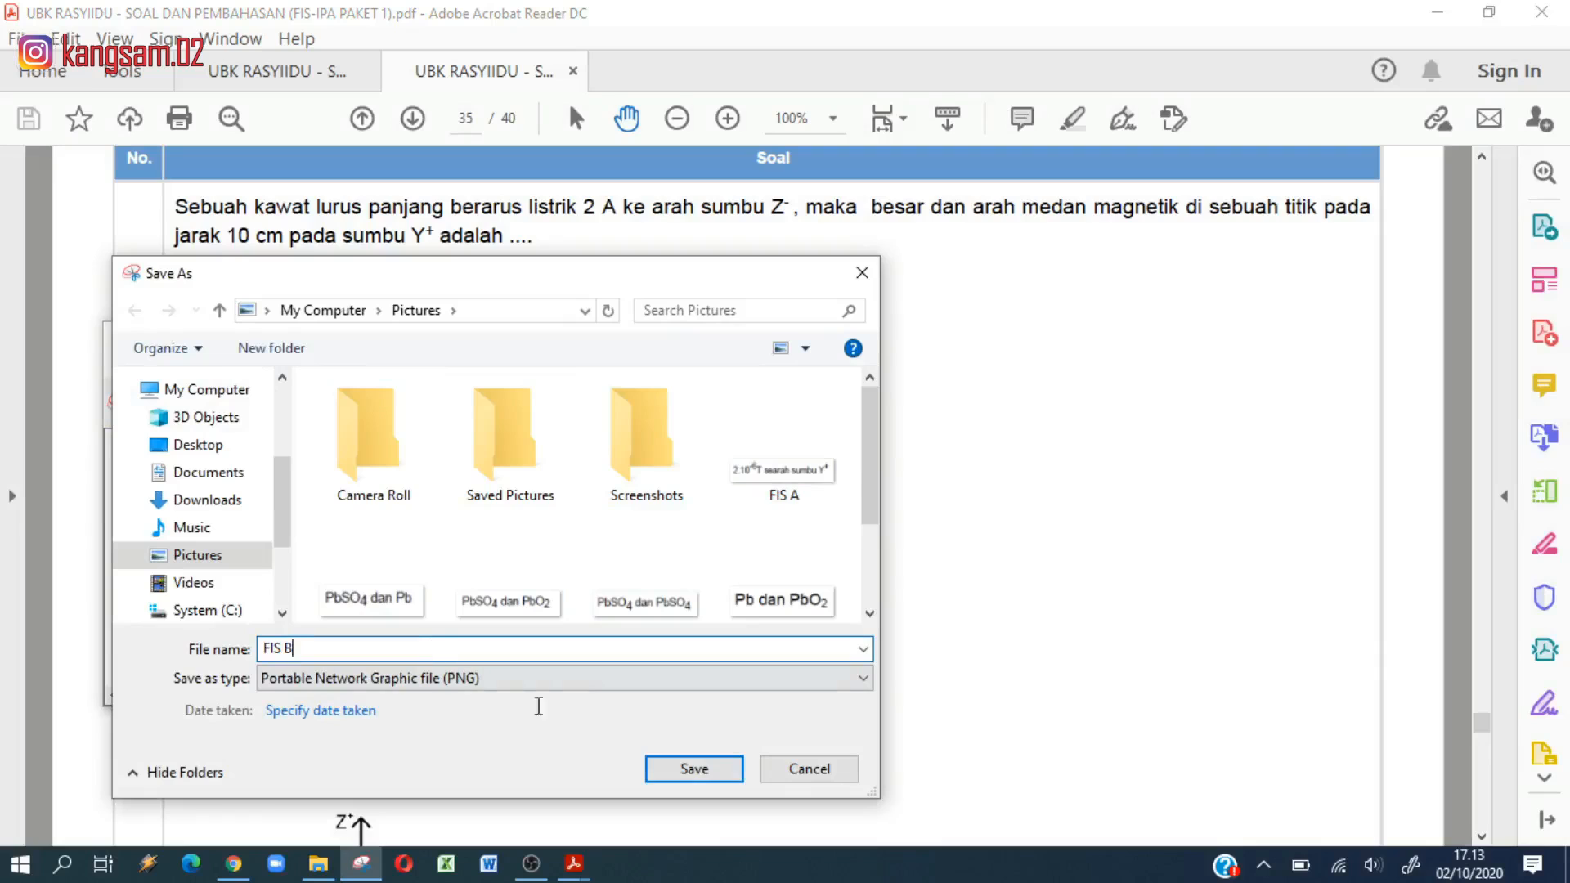
left_click(694, 767)
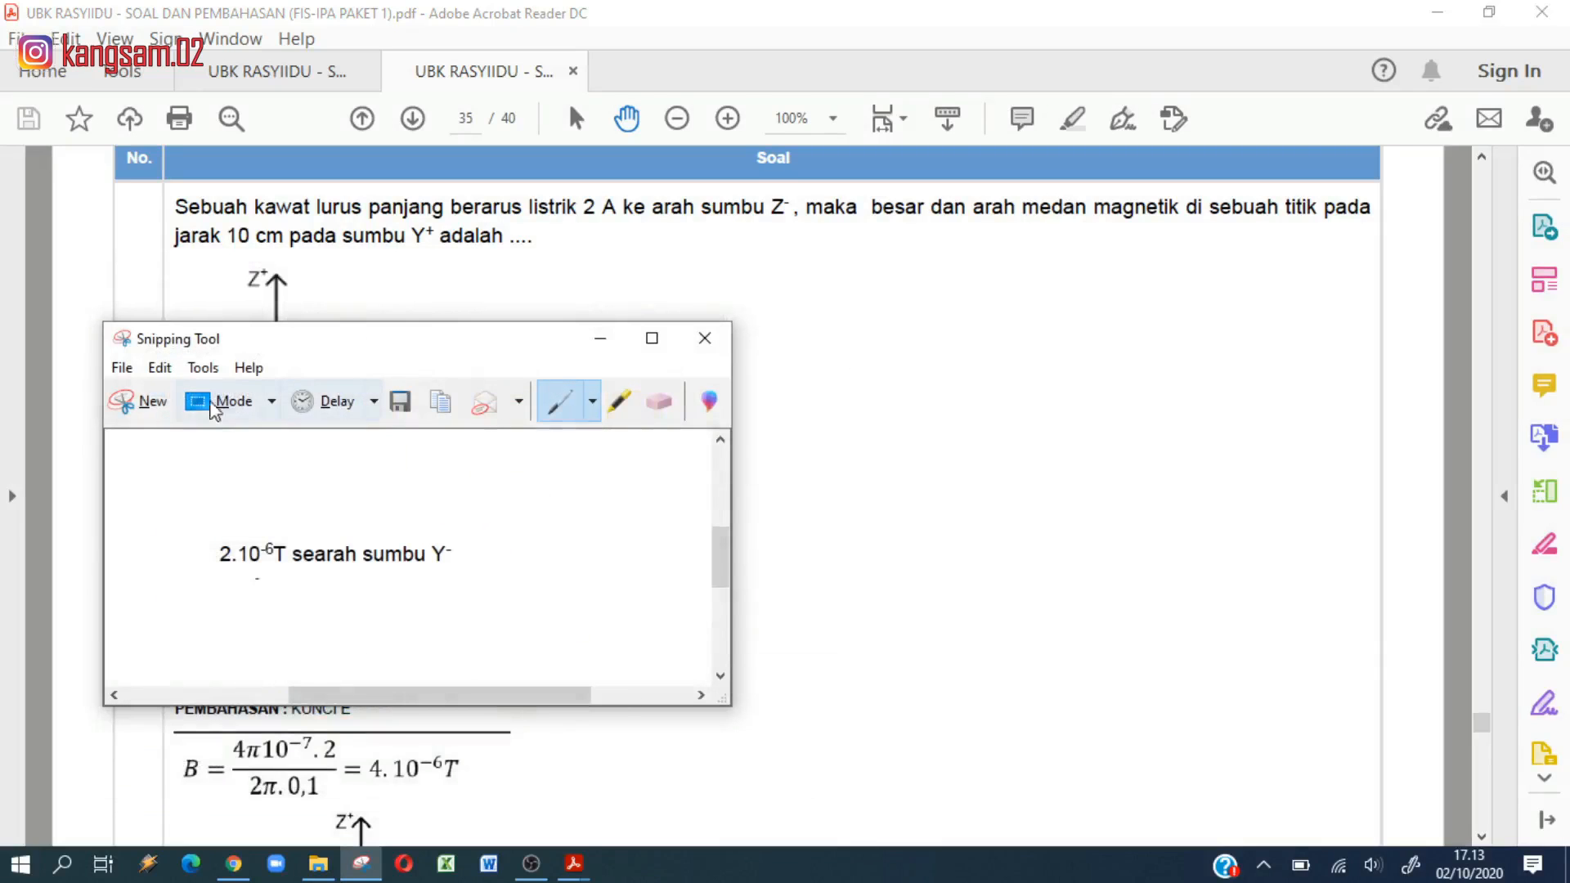
Step: Take a new snip of answer option C's text, excluding the letter, and save it in Pictures as "FIS C"
left_click(140, 401)
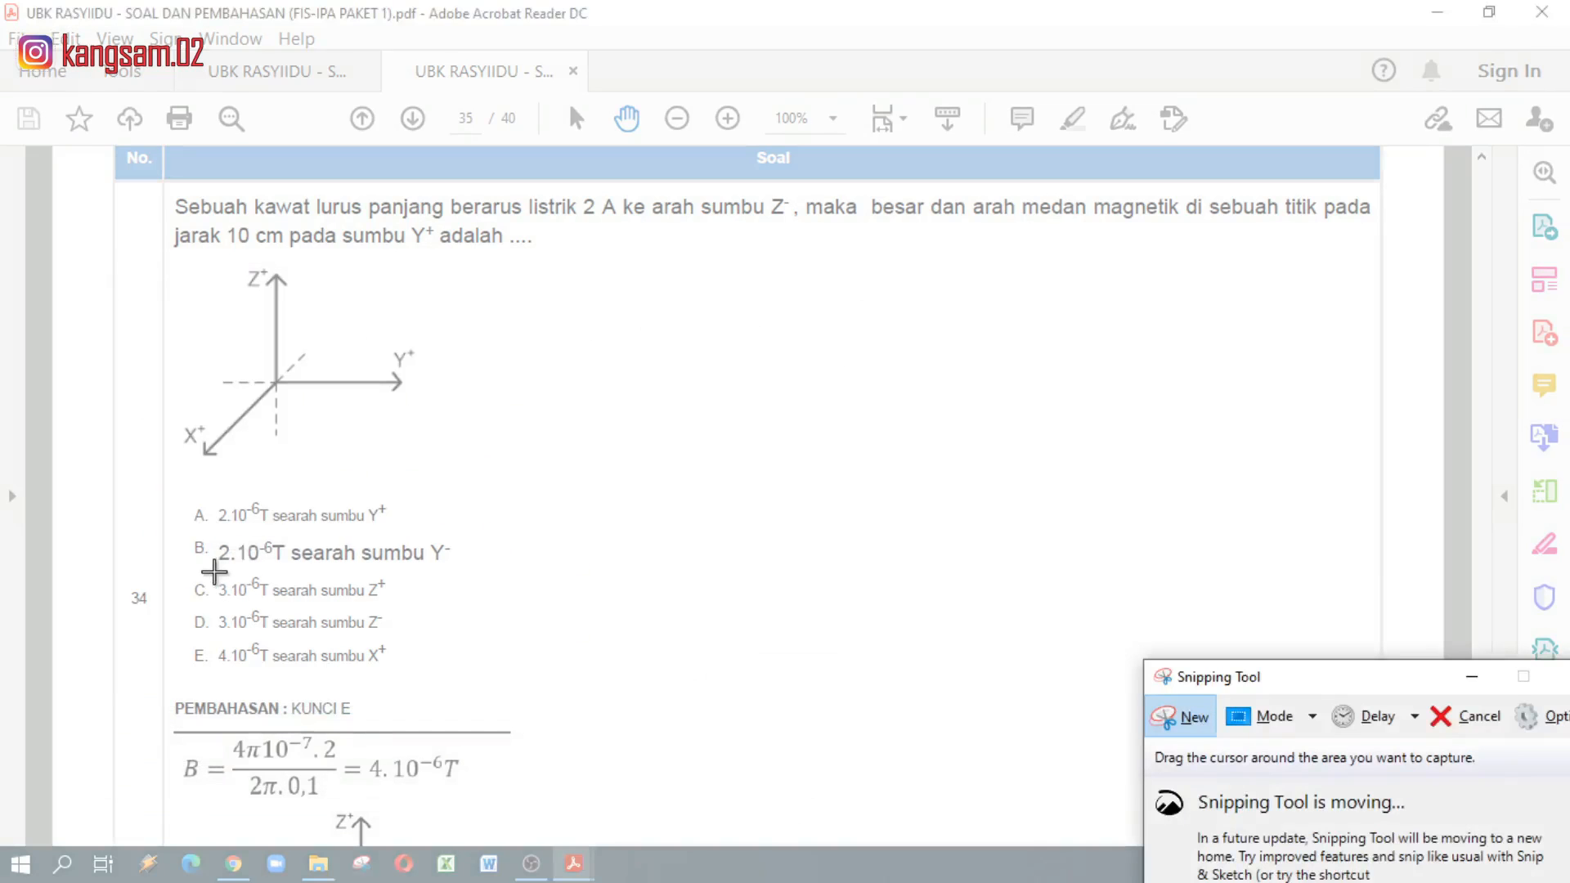
left_click_drag(212, 570, 396, 610)
left_click(400, 436)
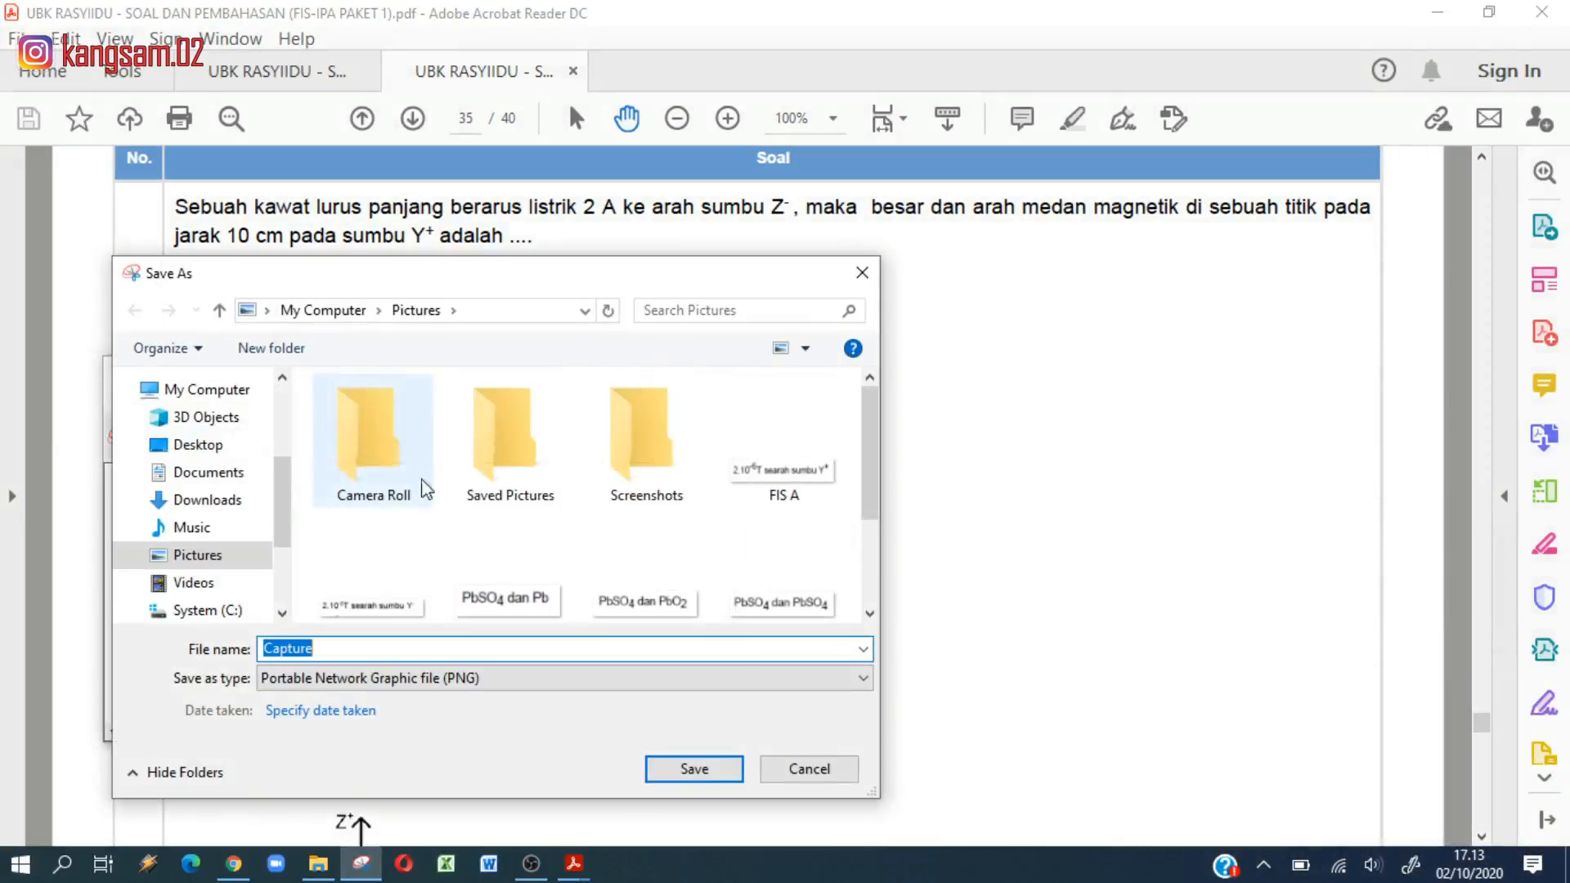
left_click(781, 458)
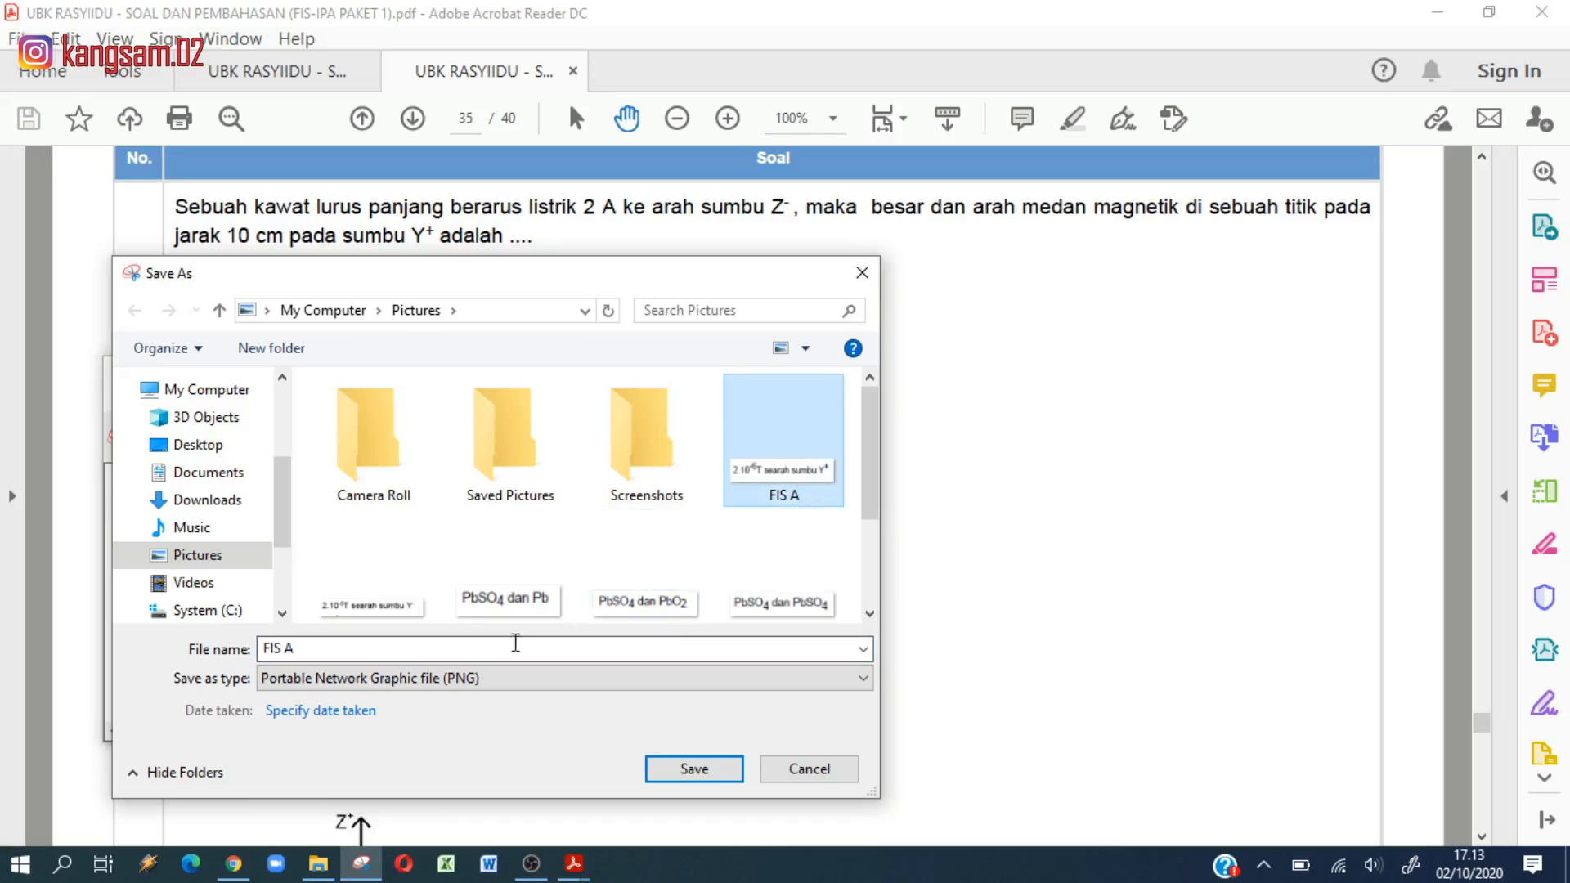
double_click(516, 646)
type("C")
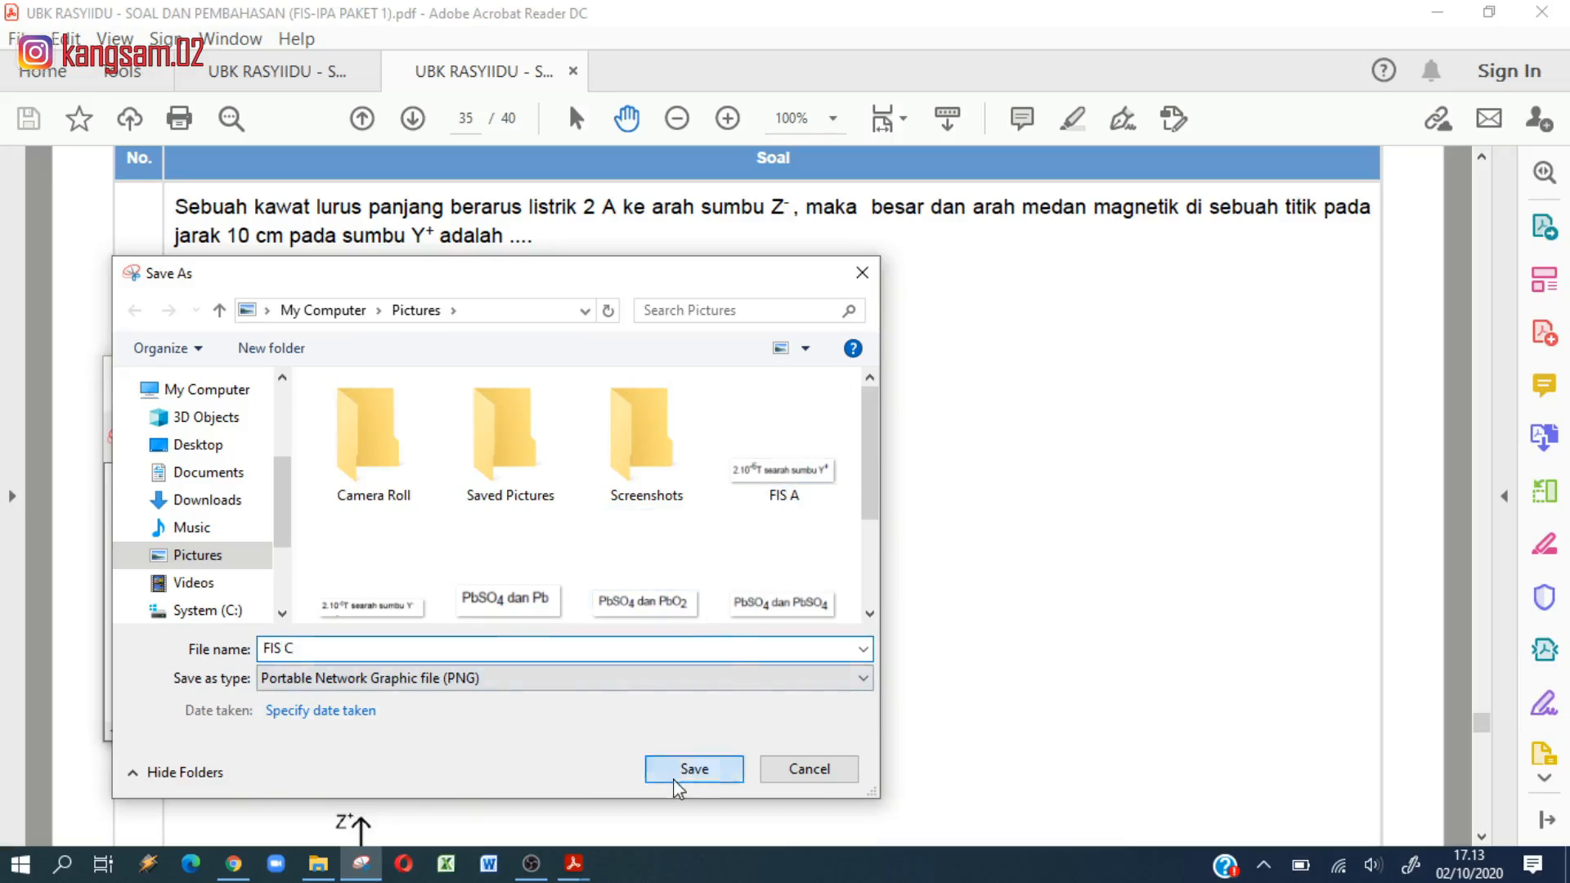
left_click(684, 773)
Step: Take a new snip of answer option D's text, excluding the letter, and save it in Pictures as "FIS D"
left_click(147, 436)
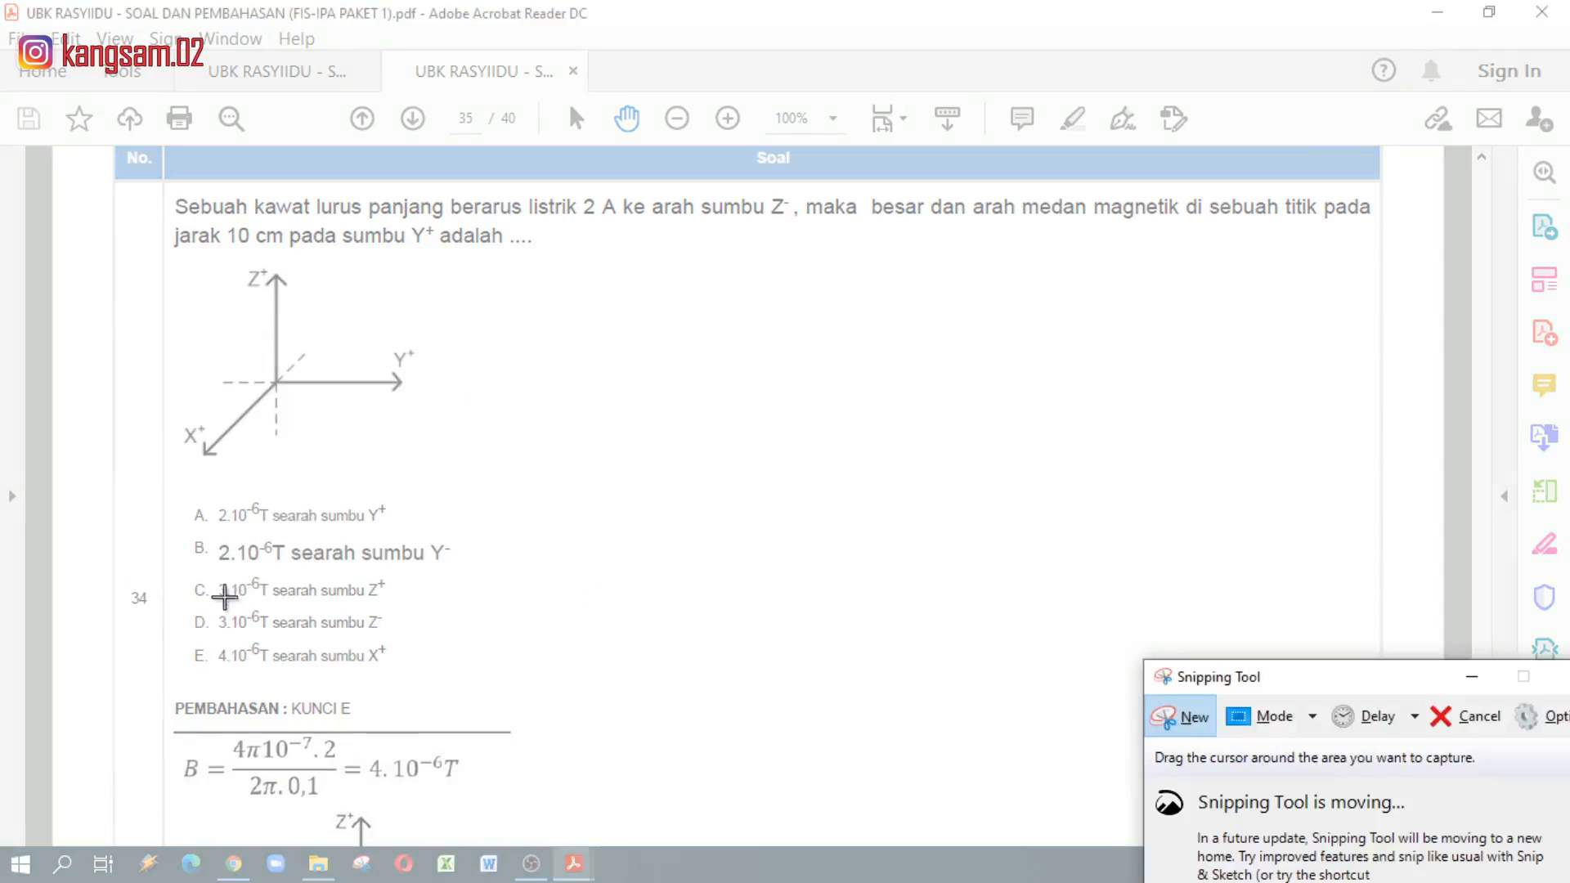
left_click_drag(211, 605, 393, 645)
left_click(400, 469)
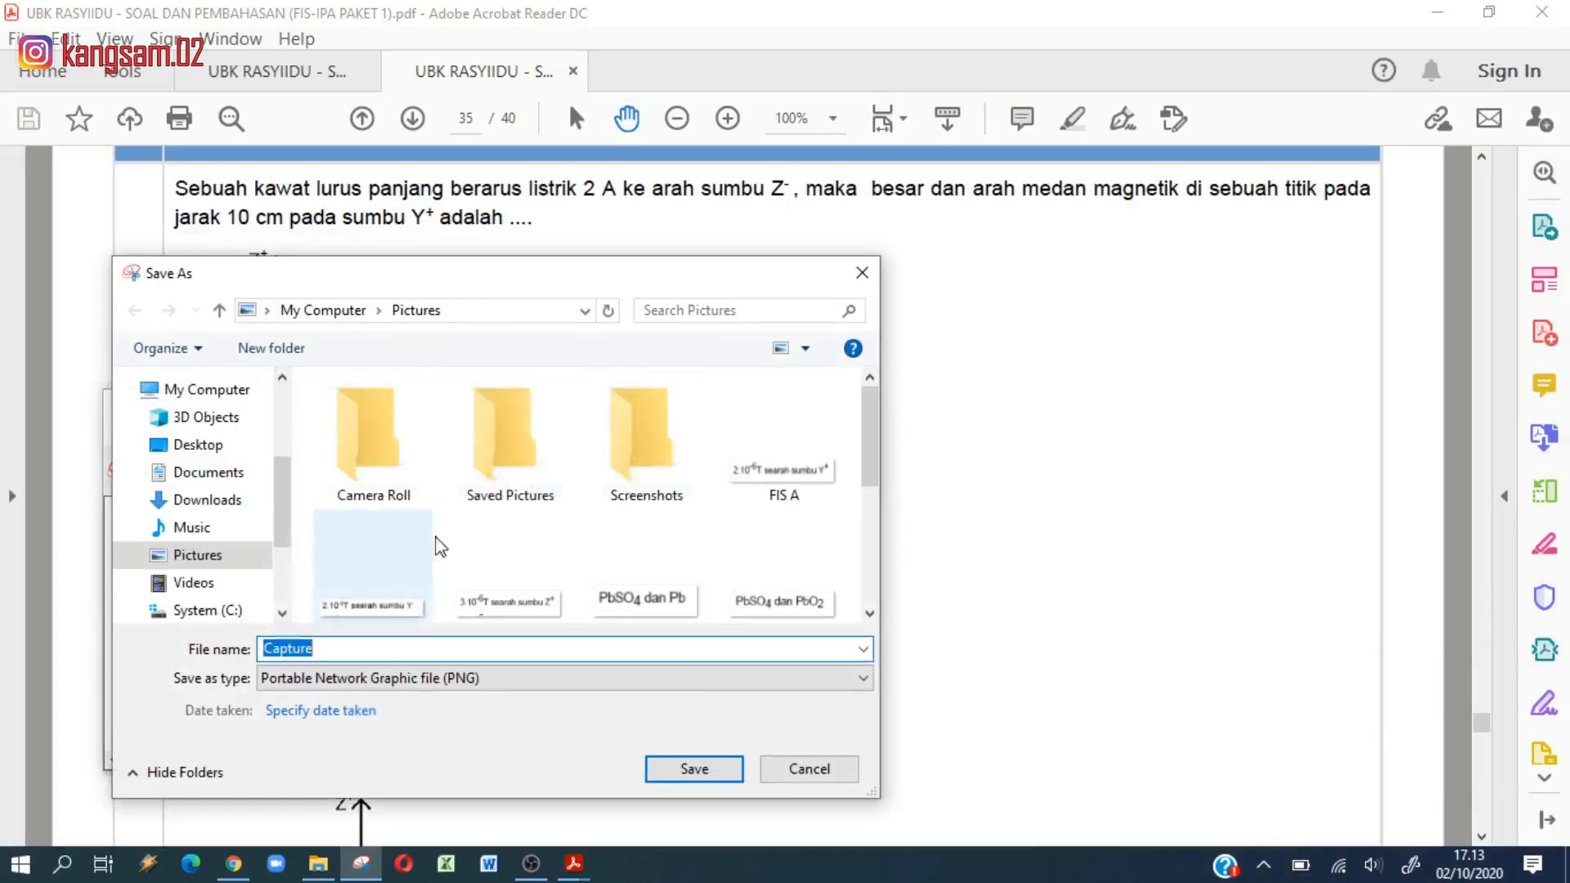
left_click(783, 442)
left_click(407, 648)
double_click(376, 652)
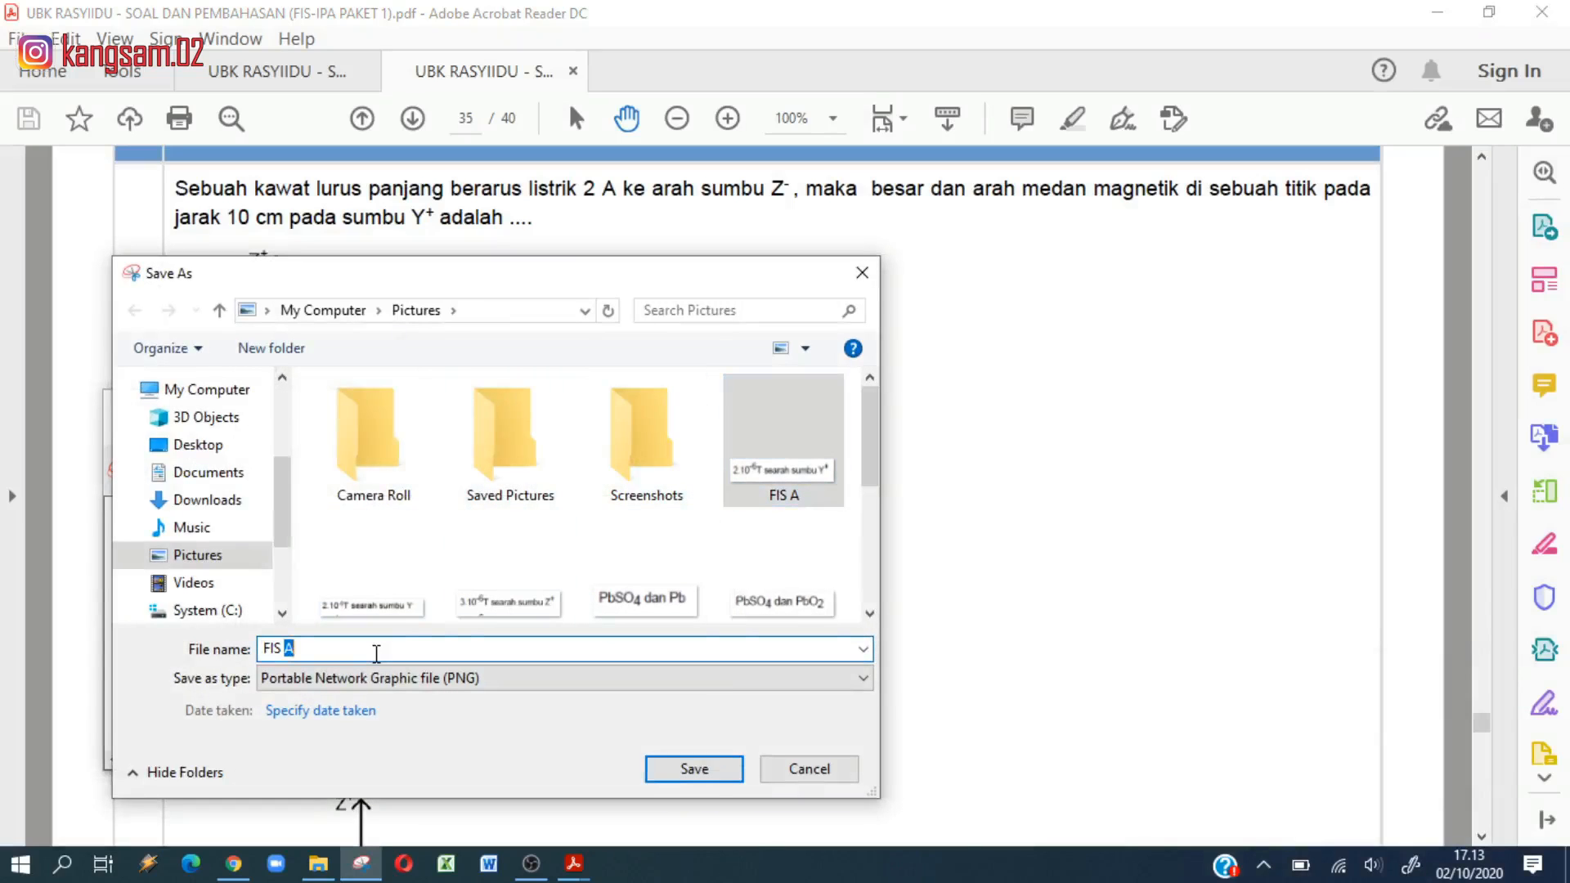
type("D")
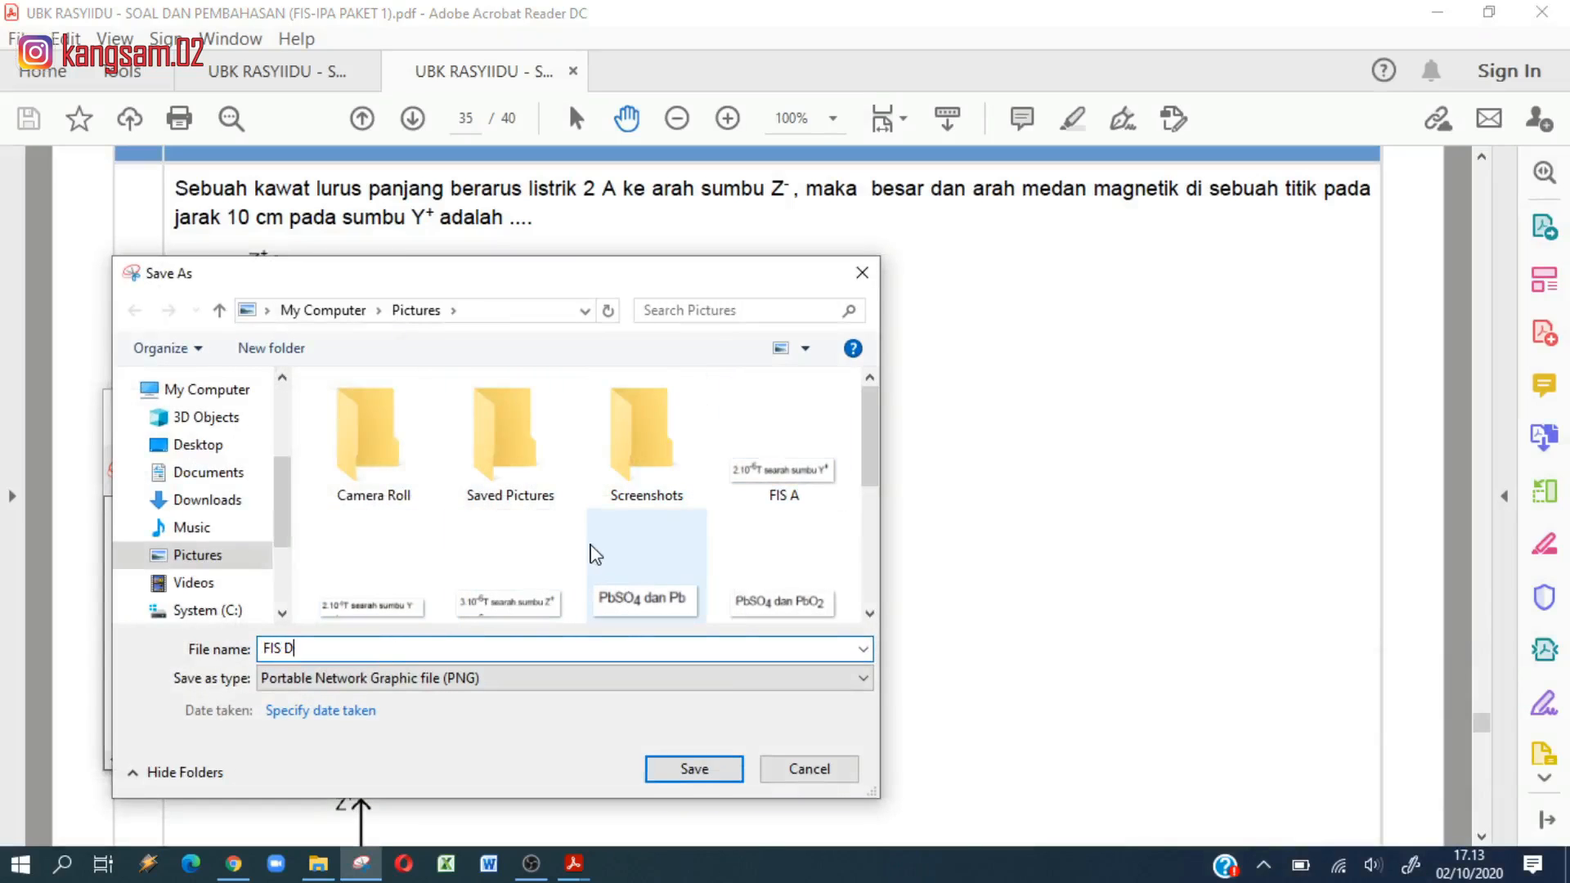
scroll(595, 554, "down", 1)
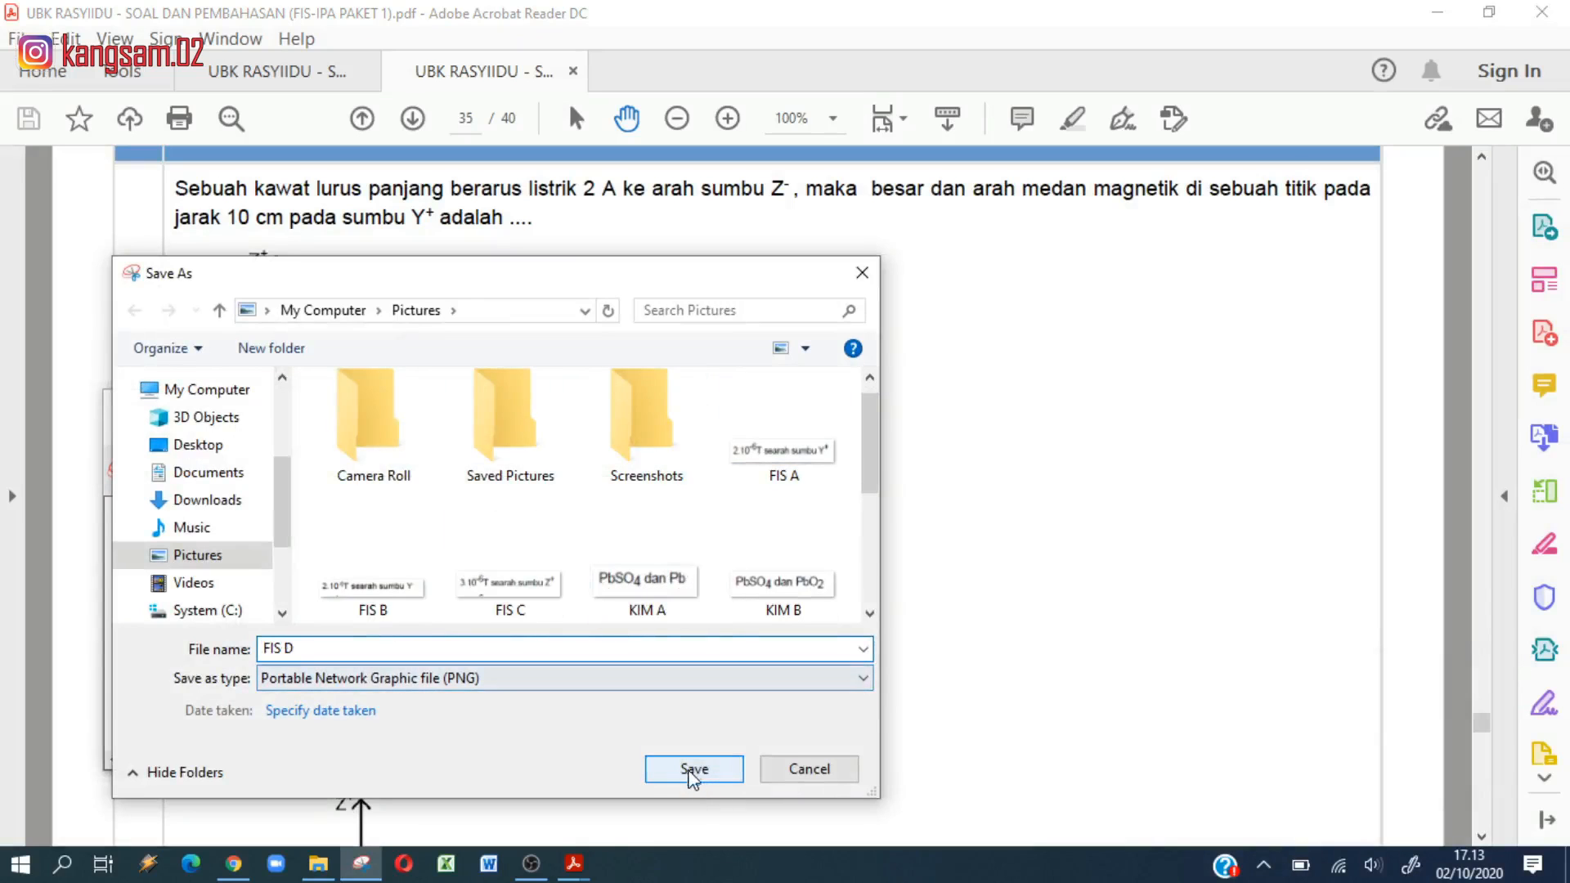
left_click(694, 769)
Step: Snip the text of answer option E, save it in Pictures as "FIS E", and minimize Snipping Tool
left_click(144, 468)
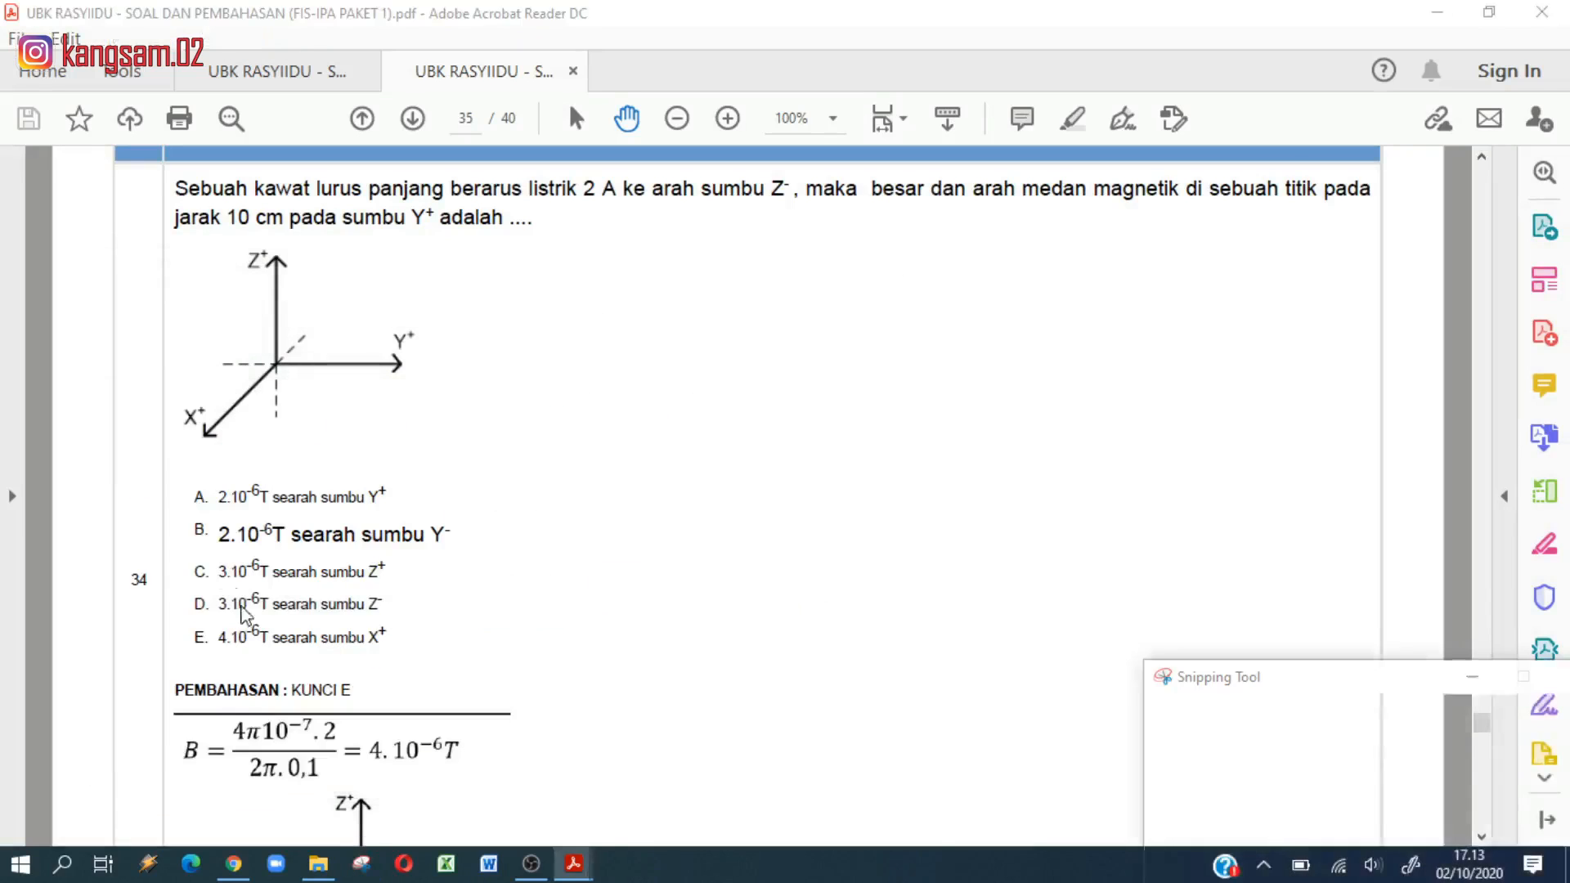
left_click_drag(211, 619, 393, 657)
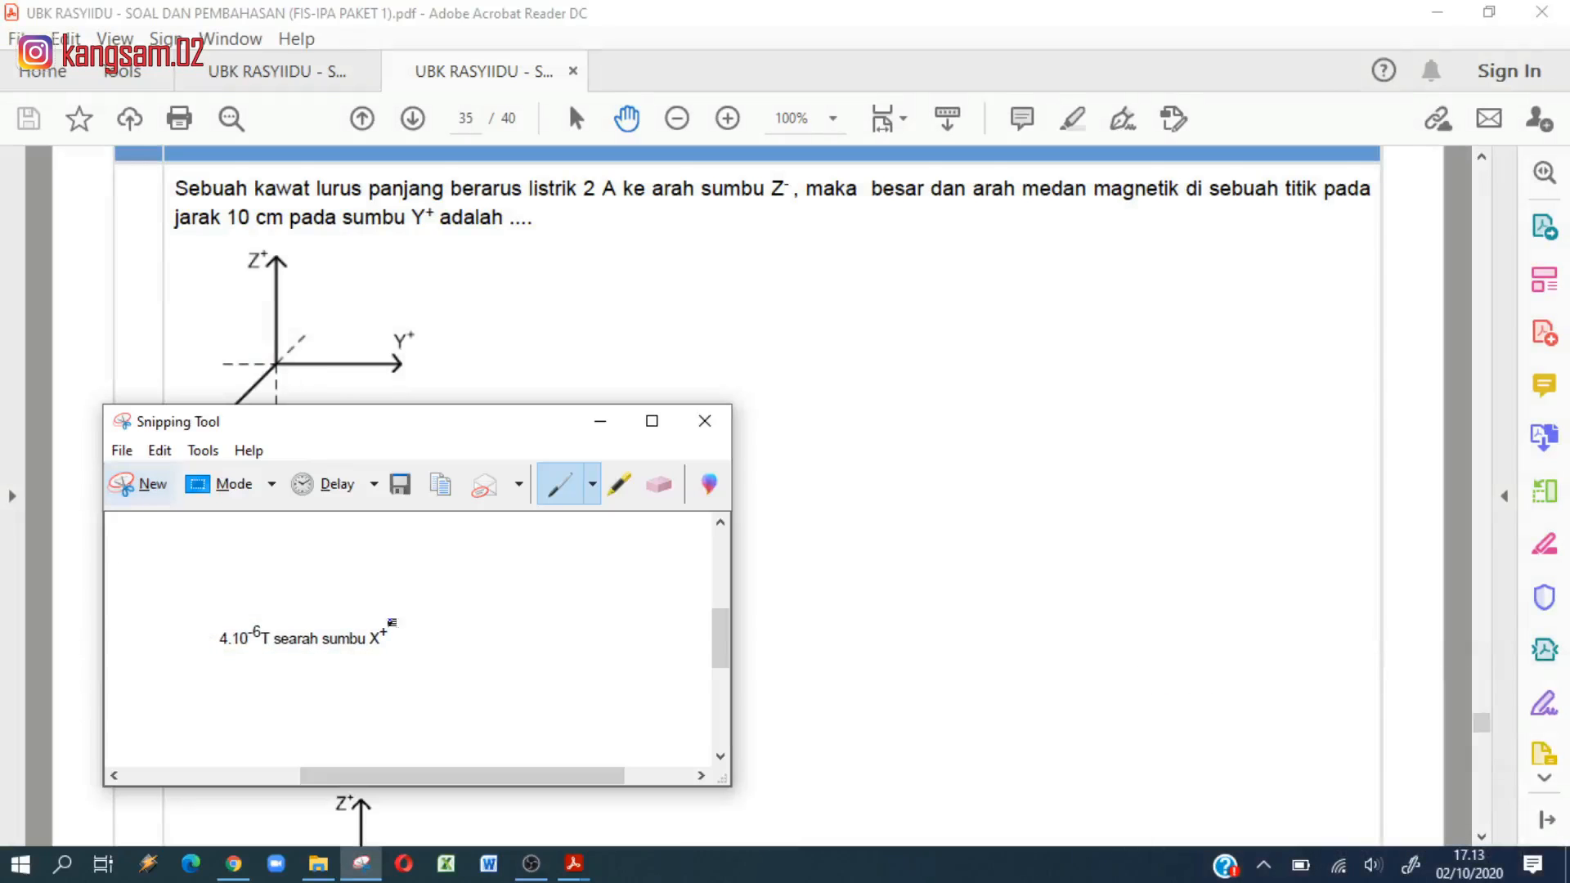
left_click(400, 485)
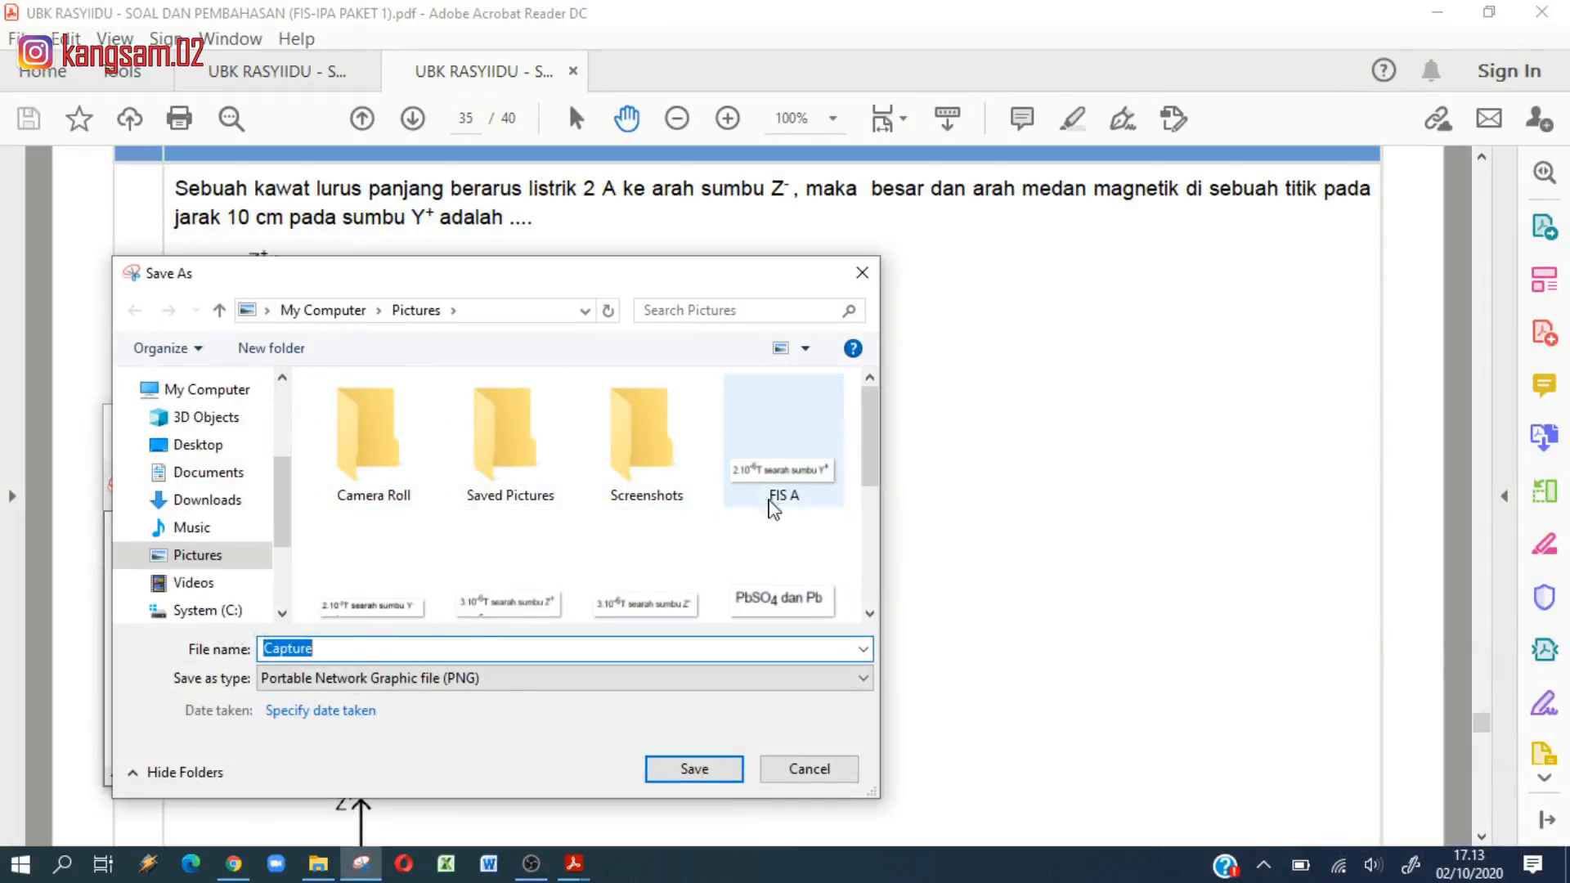
left_click(777, 495)
double_click(328, 646)
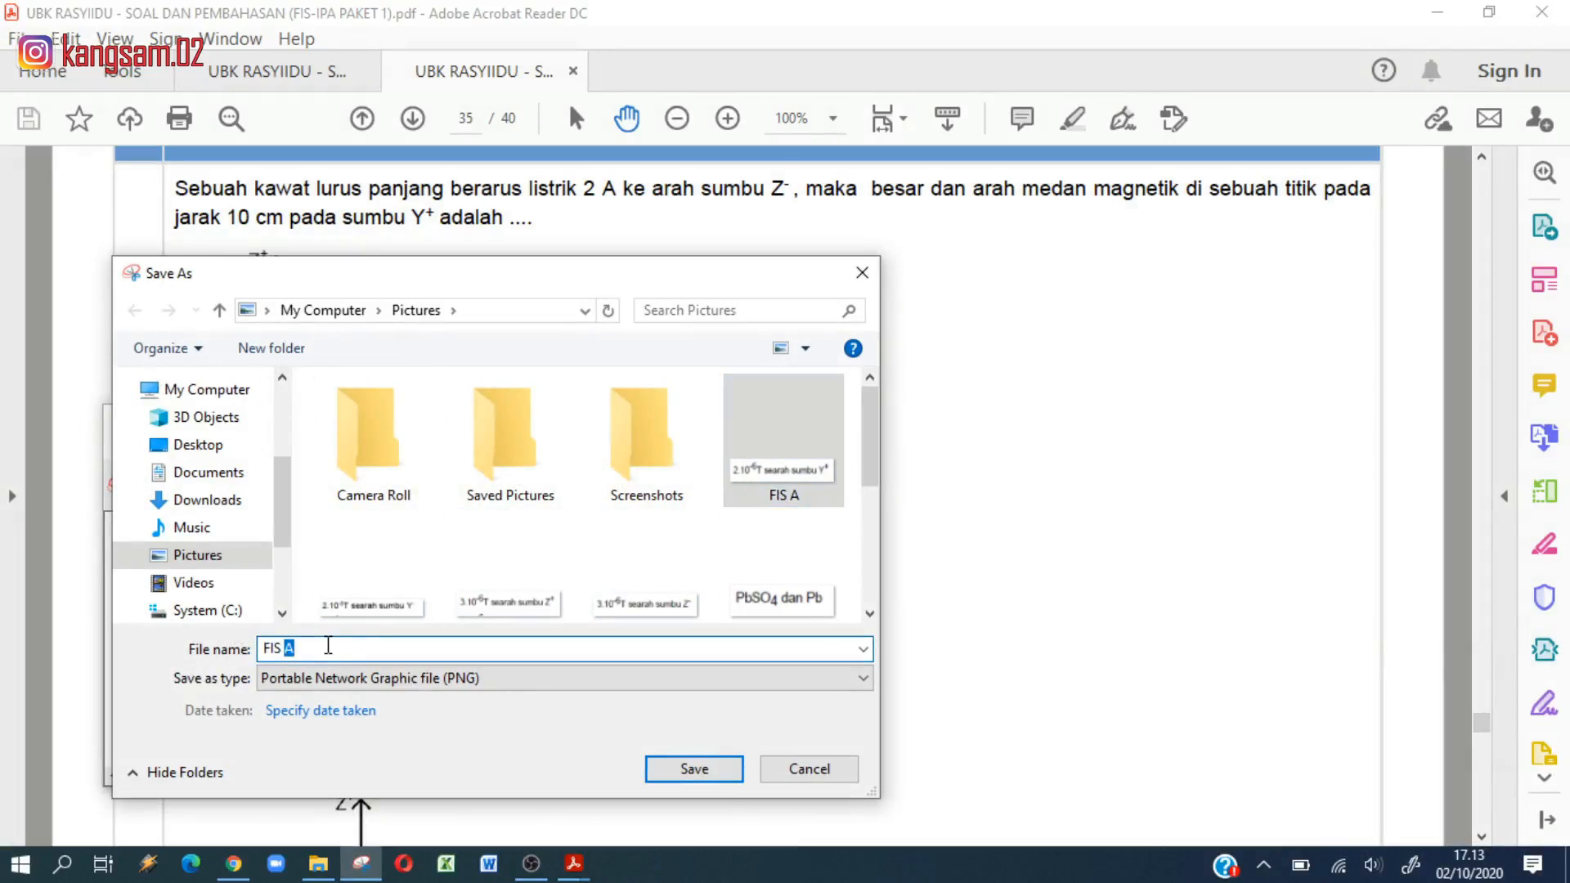
type("E")
left_click(691, 768)
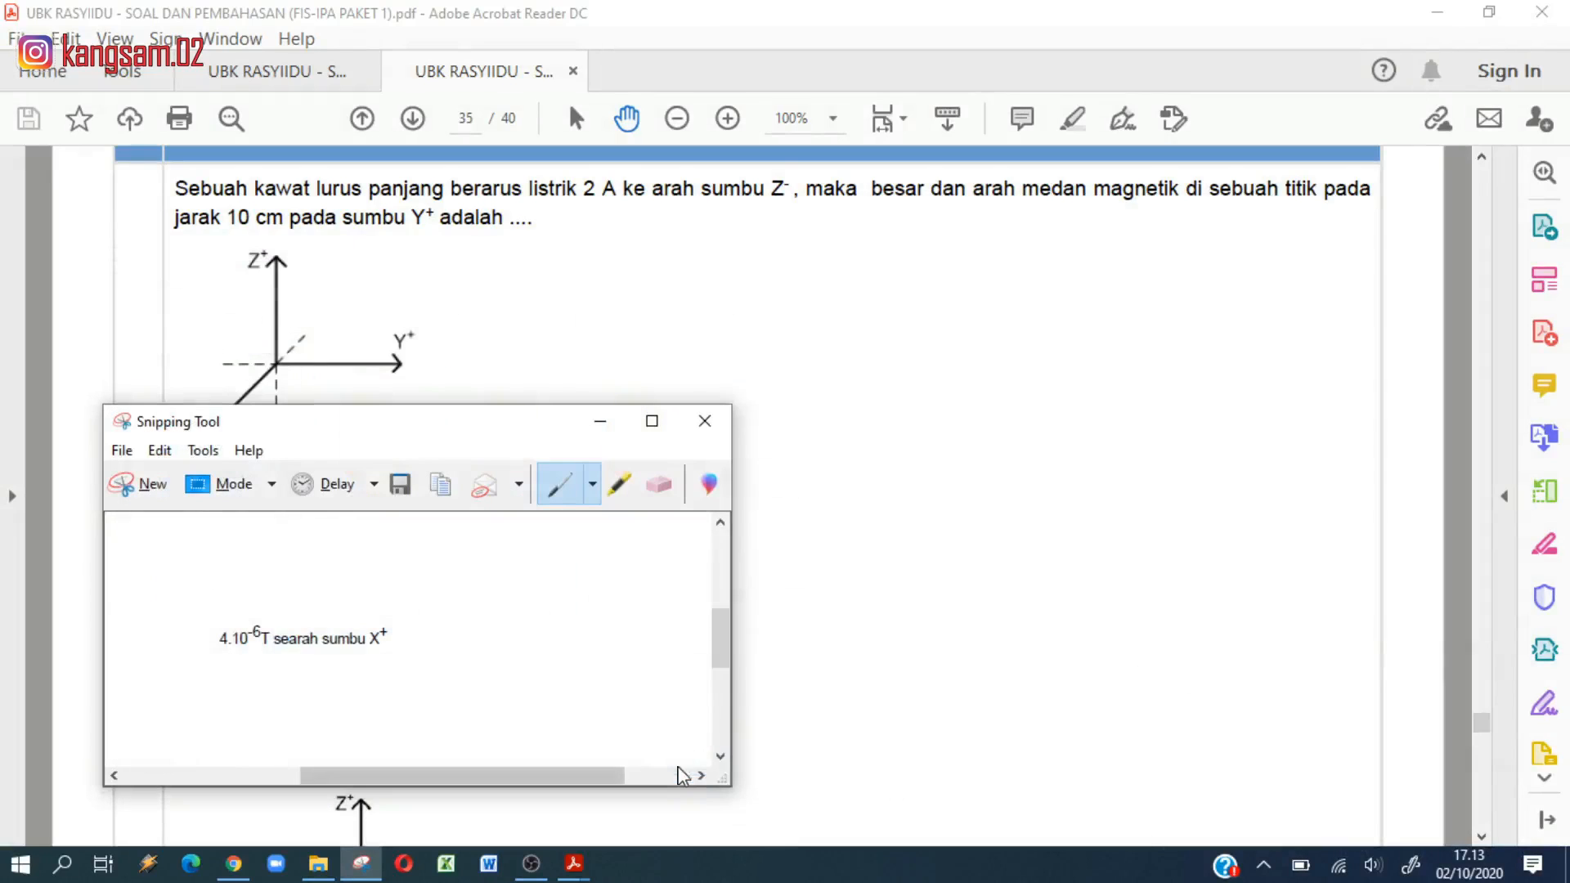
left_click(600, 420)
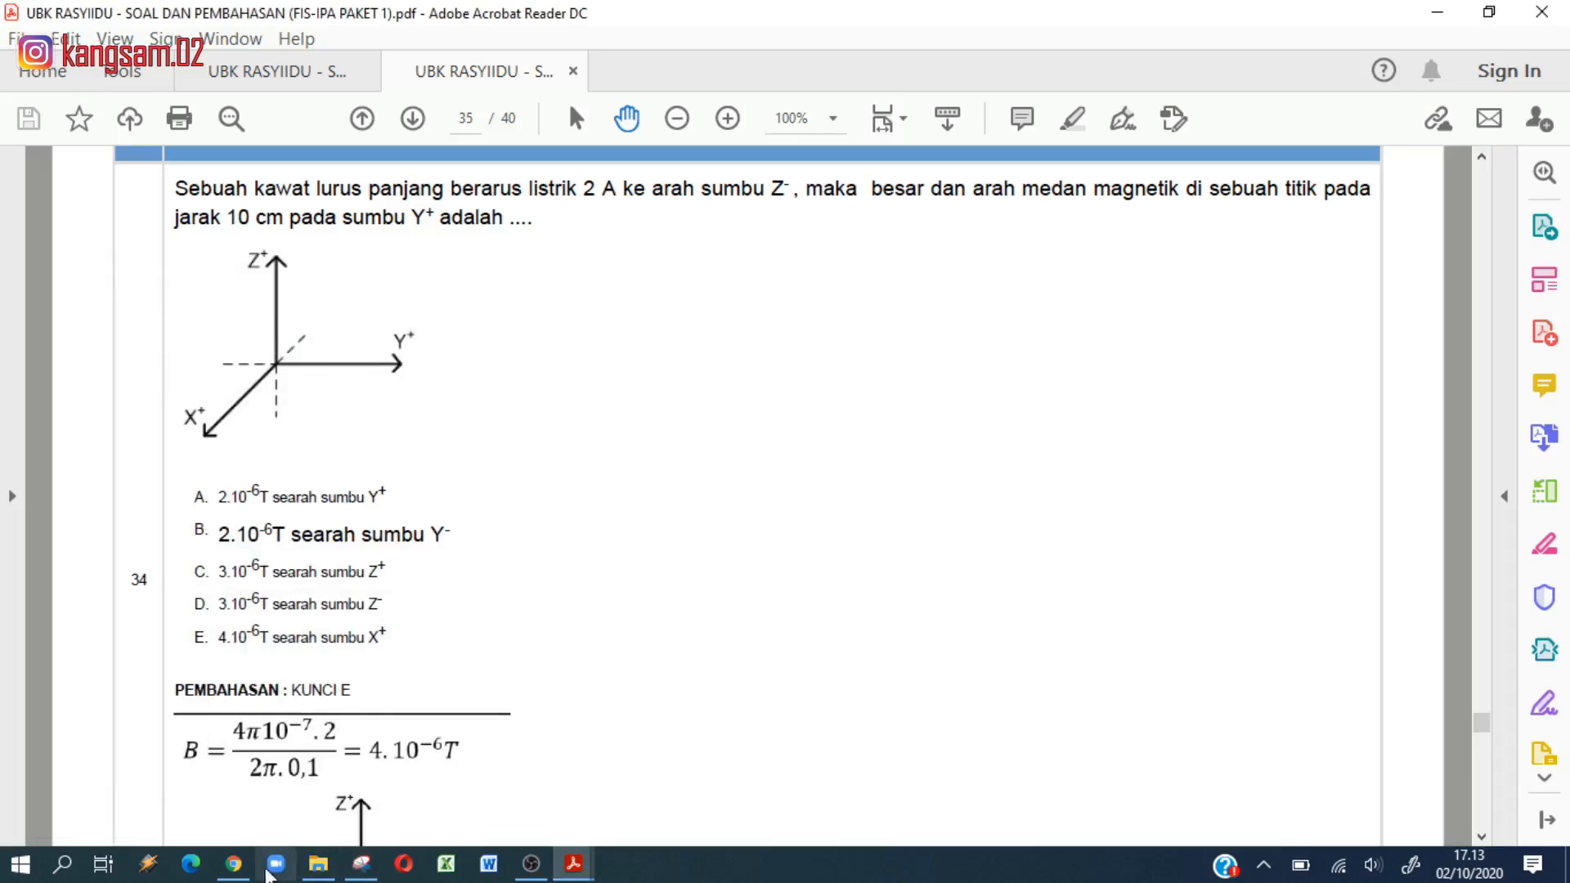
Step: Switch to the Google Forms page in Chrome and upload "SOAL FISIKA" from Pictures as the image of the empty multiple-choice question
left_click(234, 863)
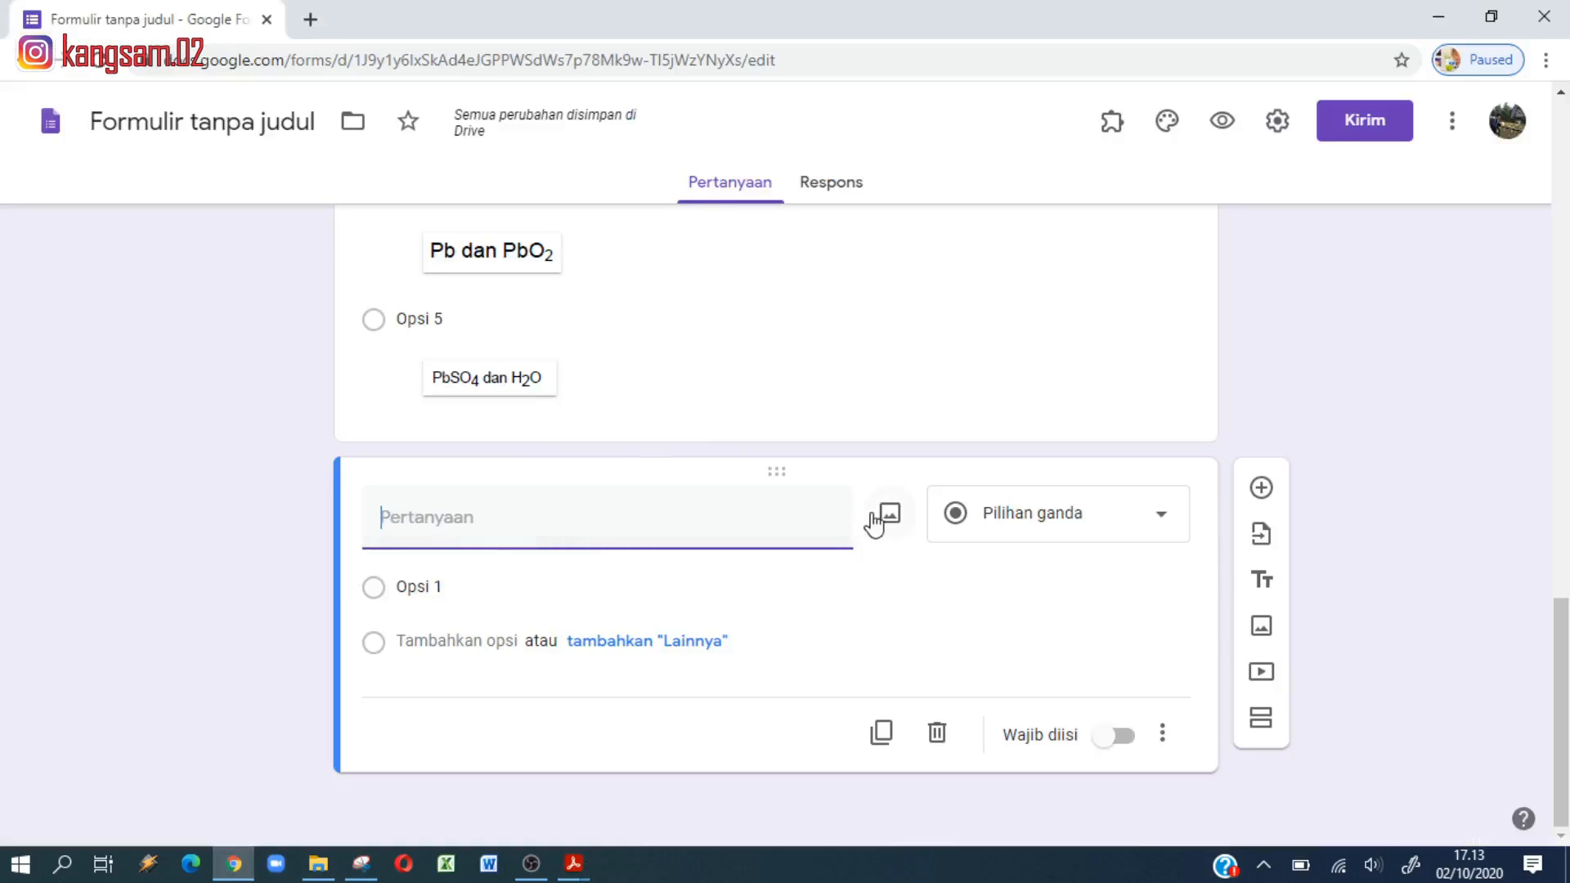
left_click(890, 517)
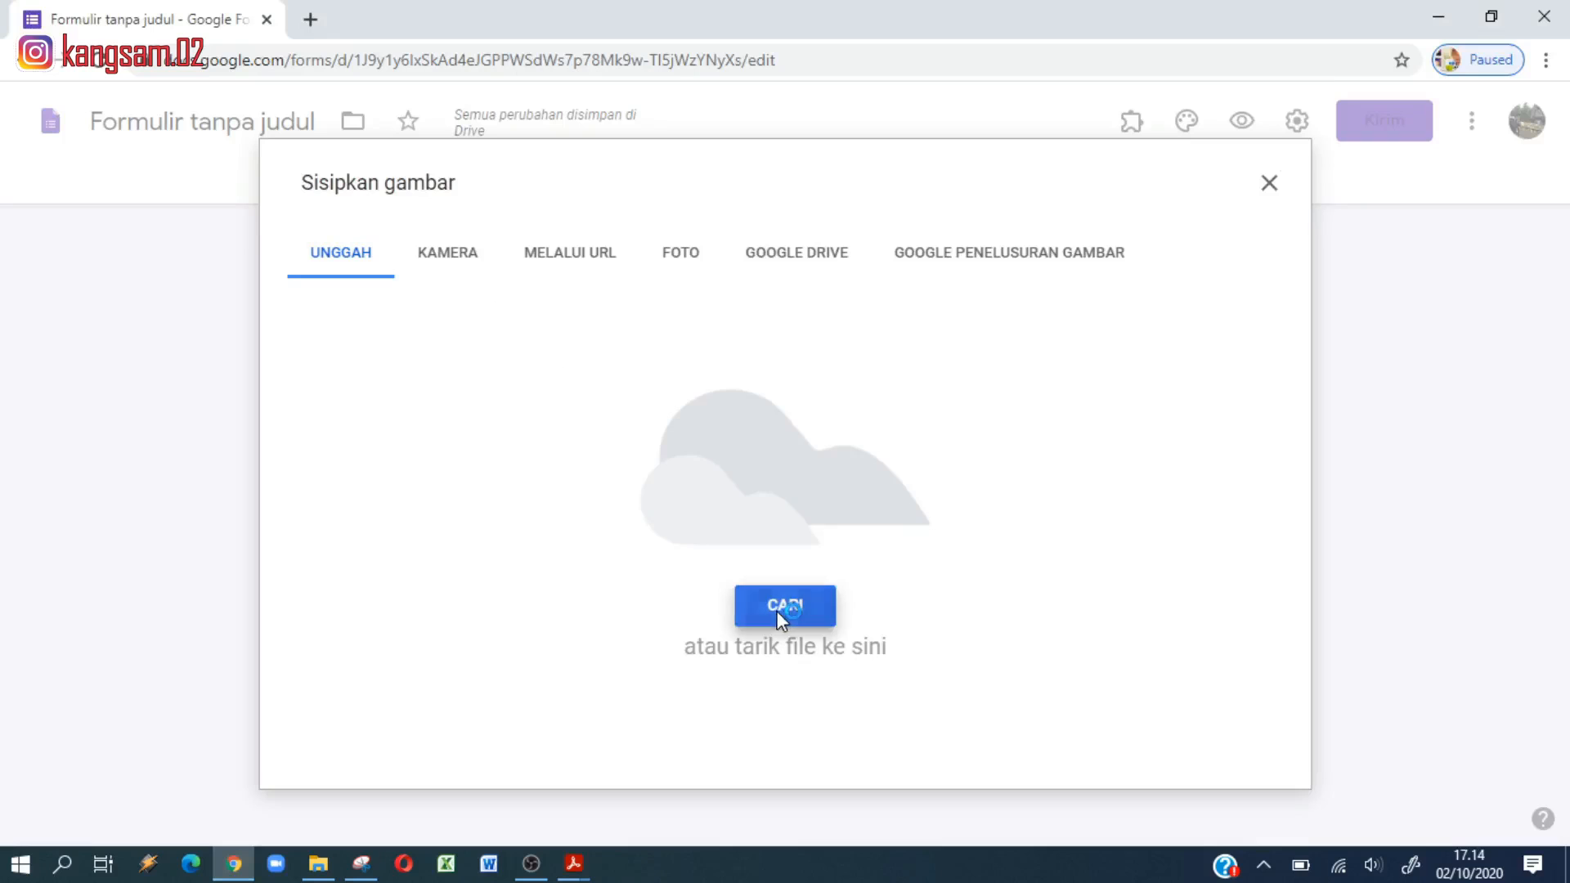
left_click(777, 615)
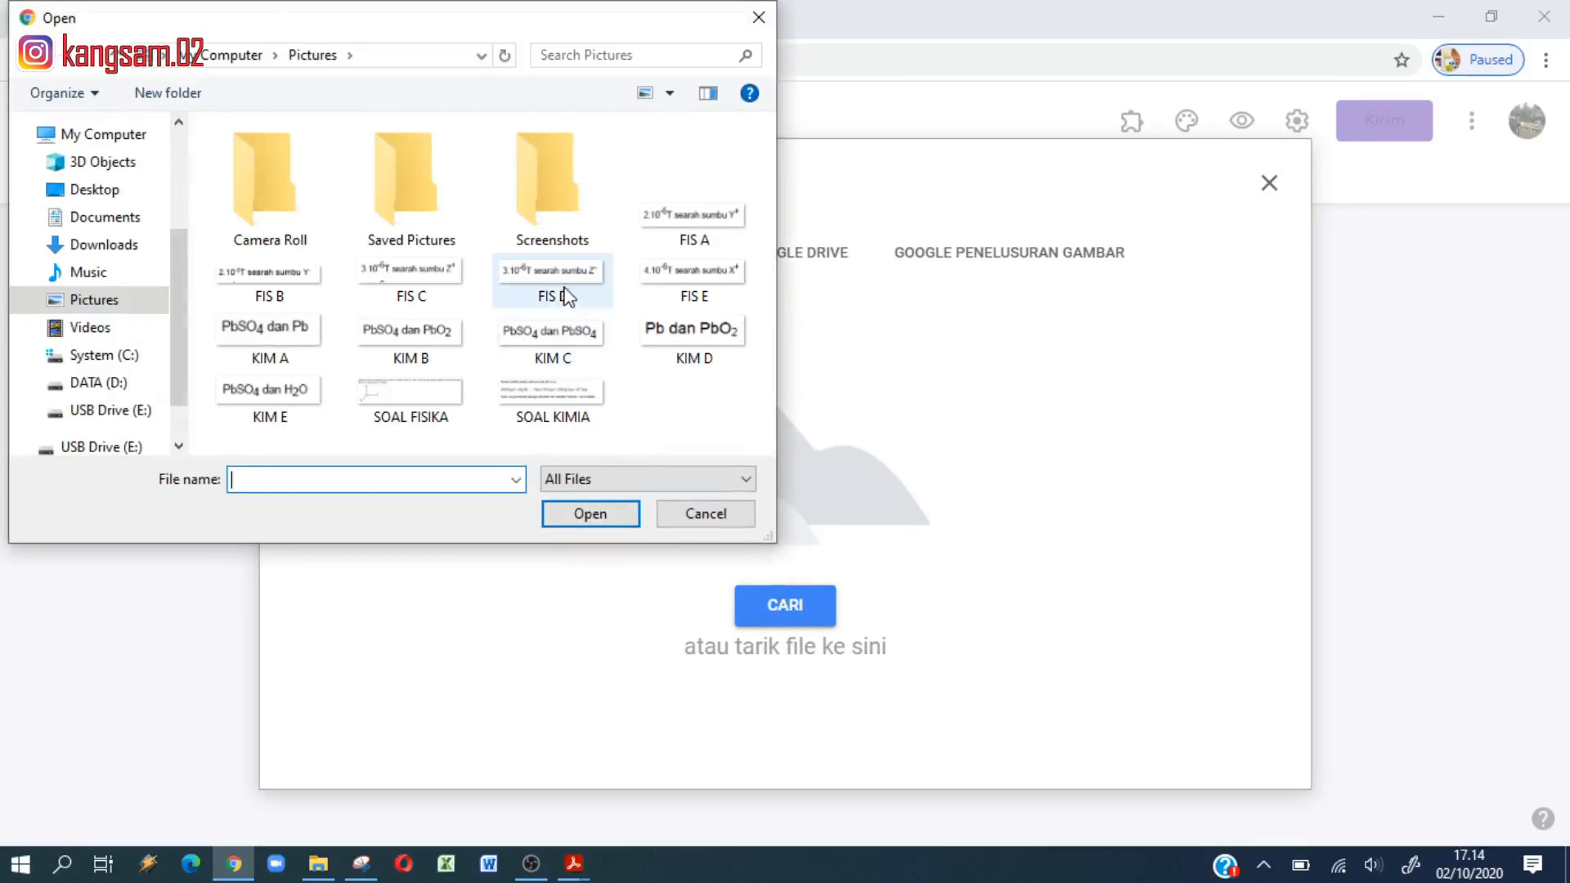
left_click(446, 406)
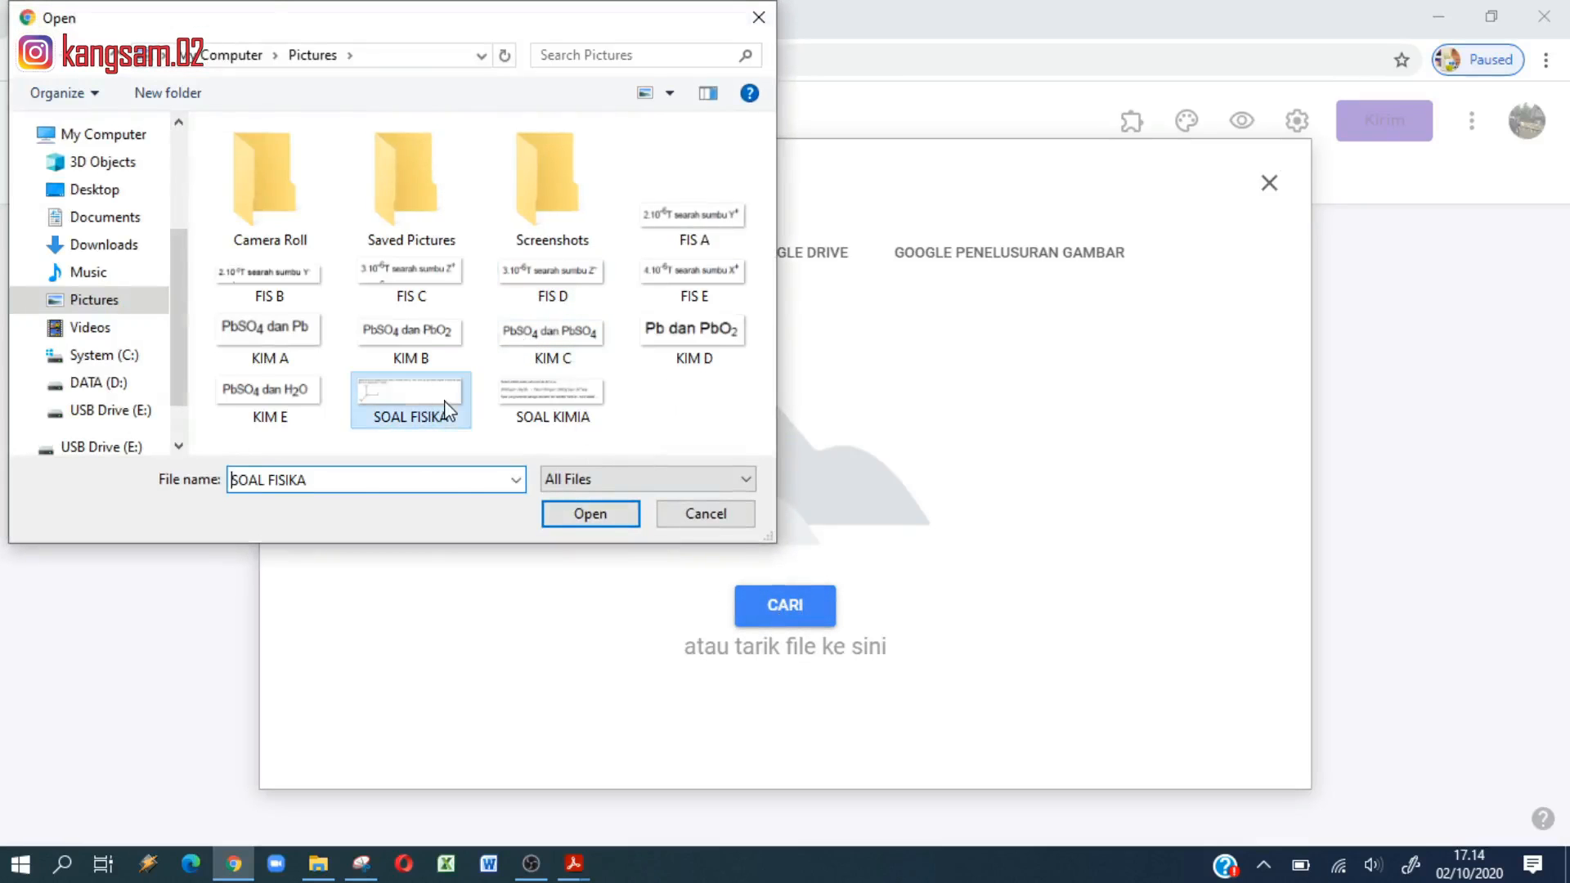
left_click(589, 515)
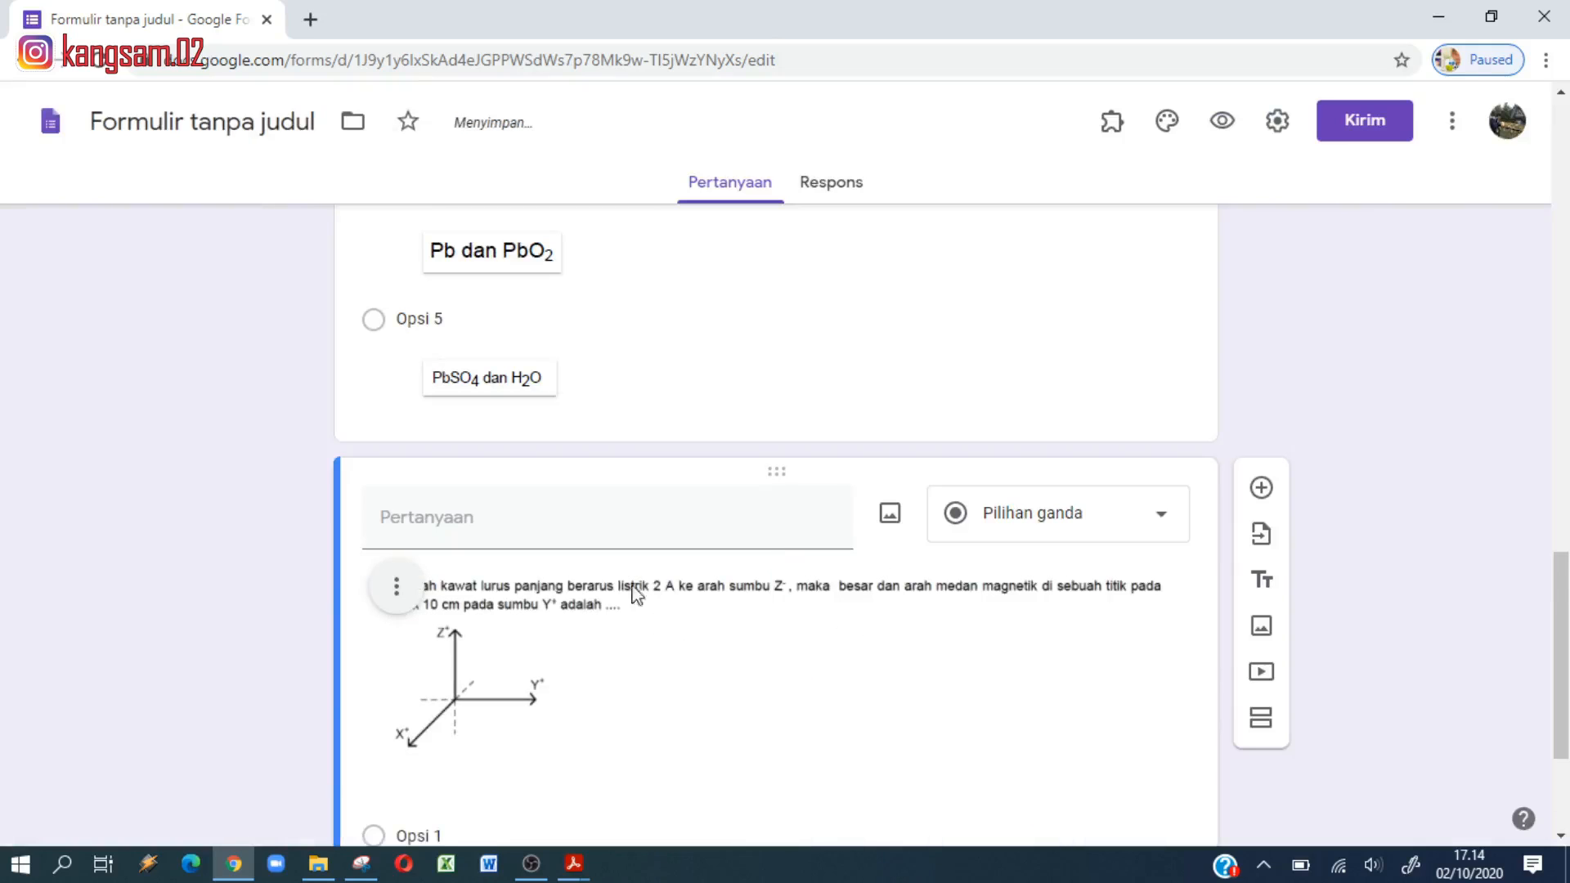
Step: Select the image in the physics question and try to adjust its size
scroll(607, 609, "down", 2)
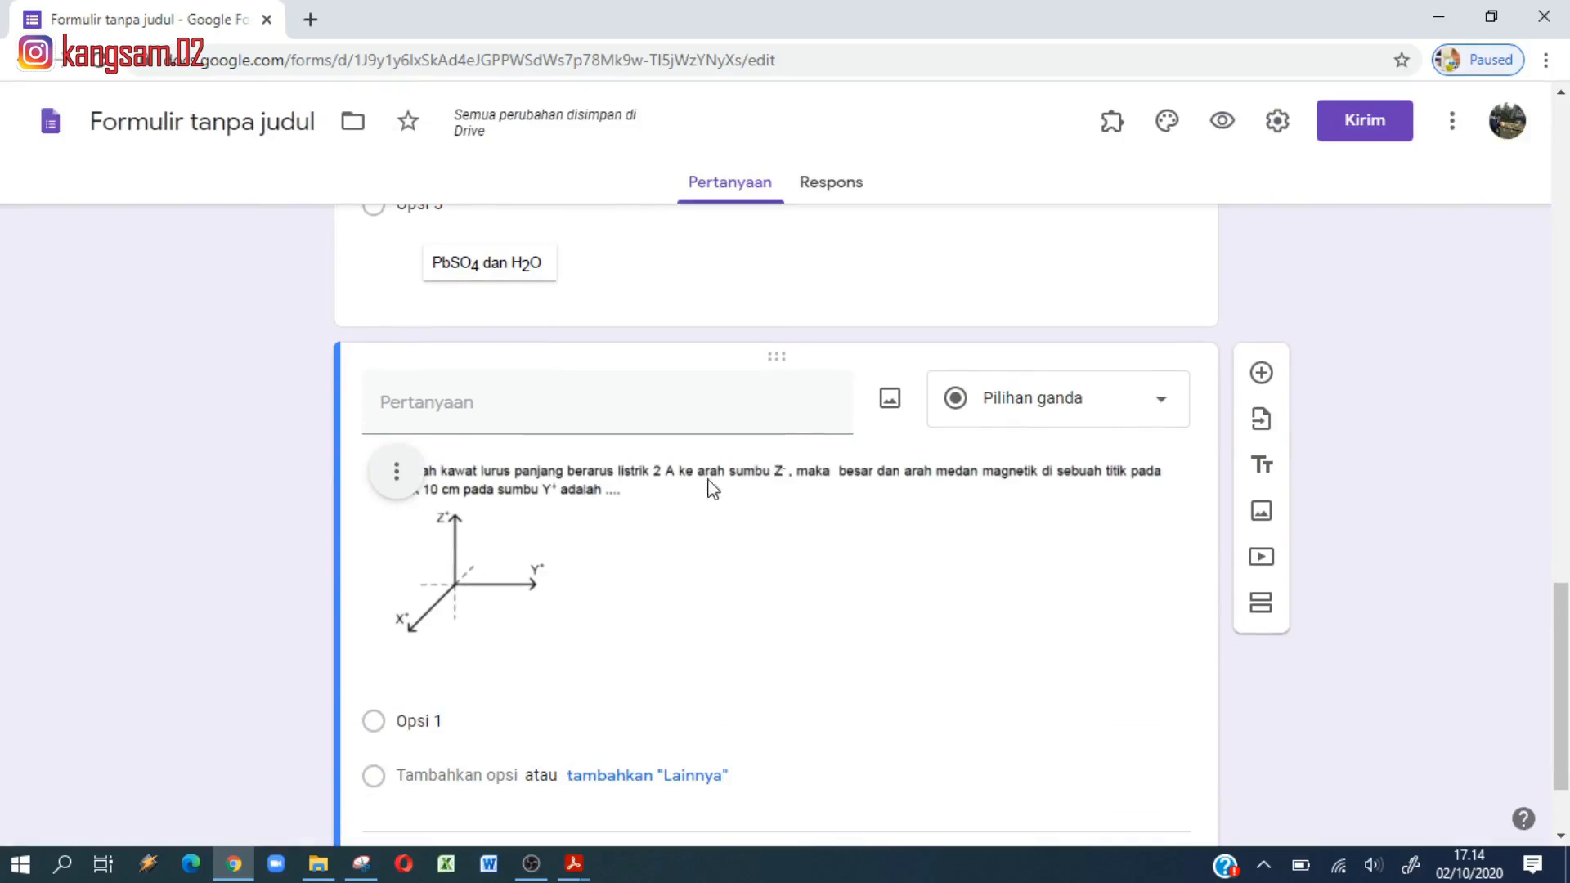
left_click(751, 497)
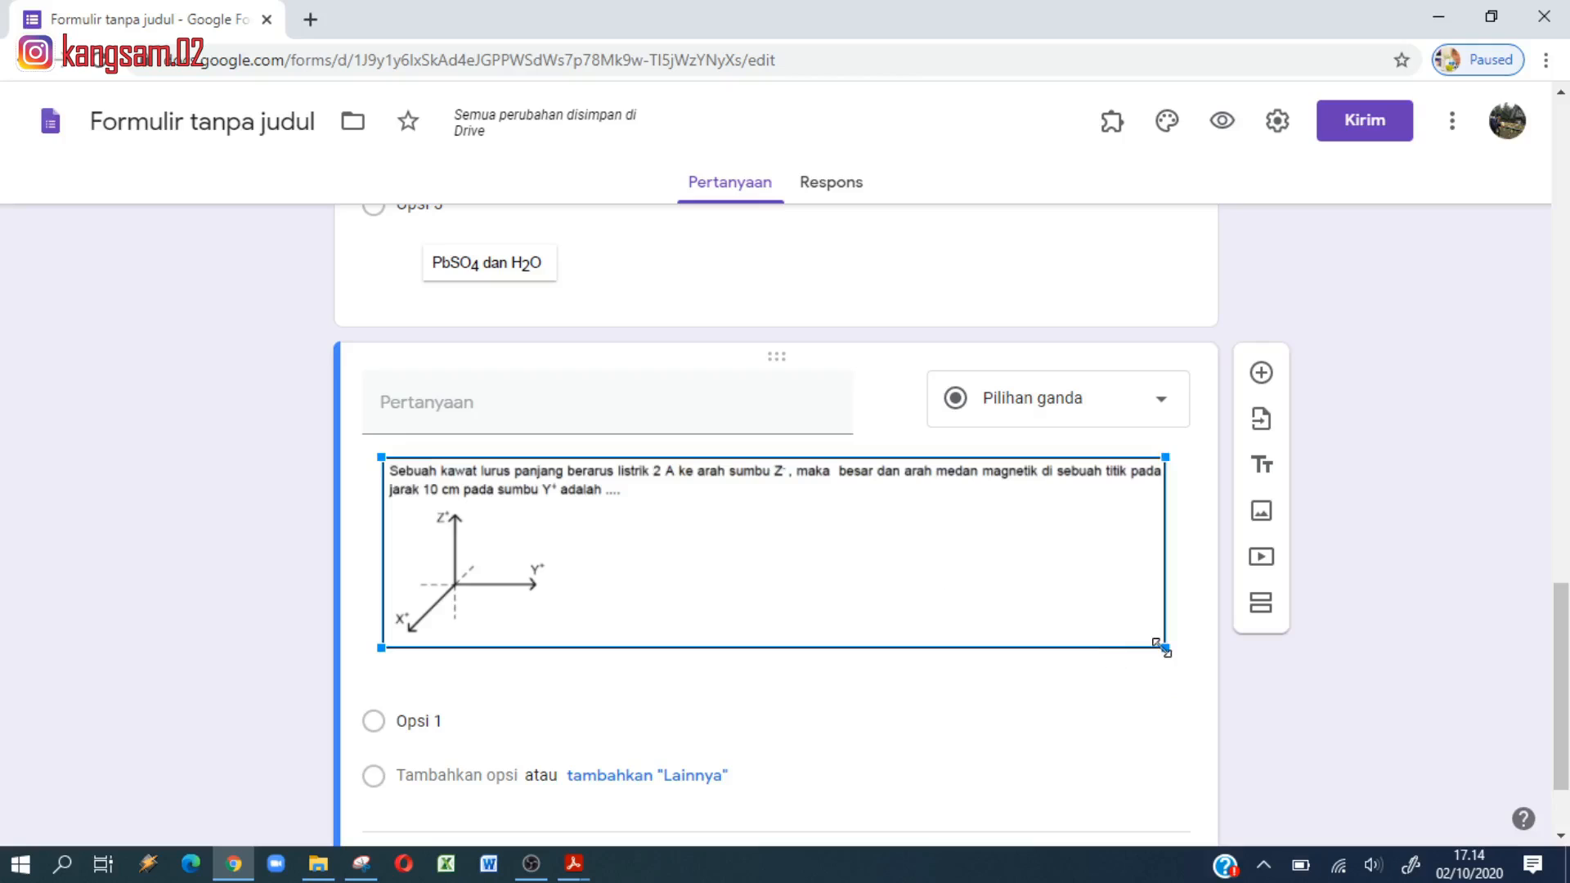
left_click_drag(1162, 647, 1133, 677)
Step: Upload "FIS A" from Pictures as the image of the physics question's first answer option, Opsi 1
scroll(701, 578, "down", 1)
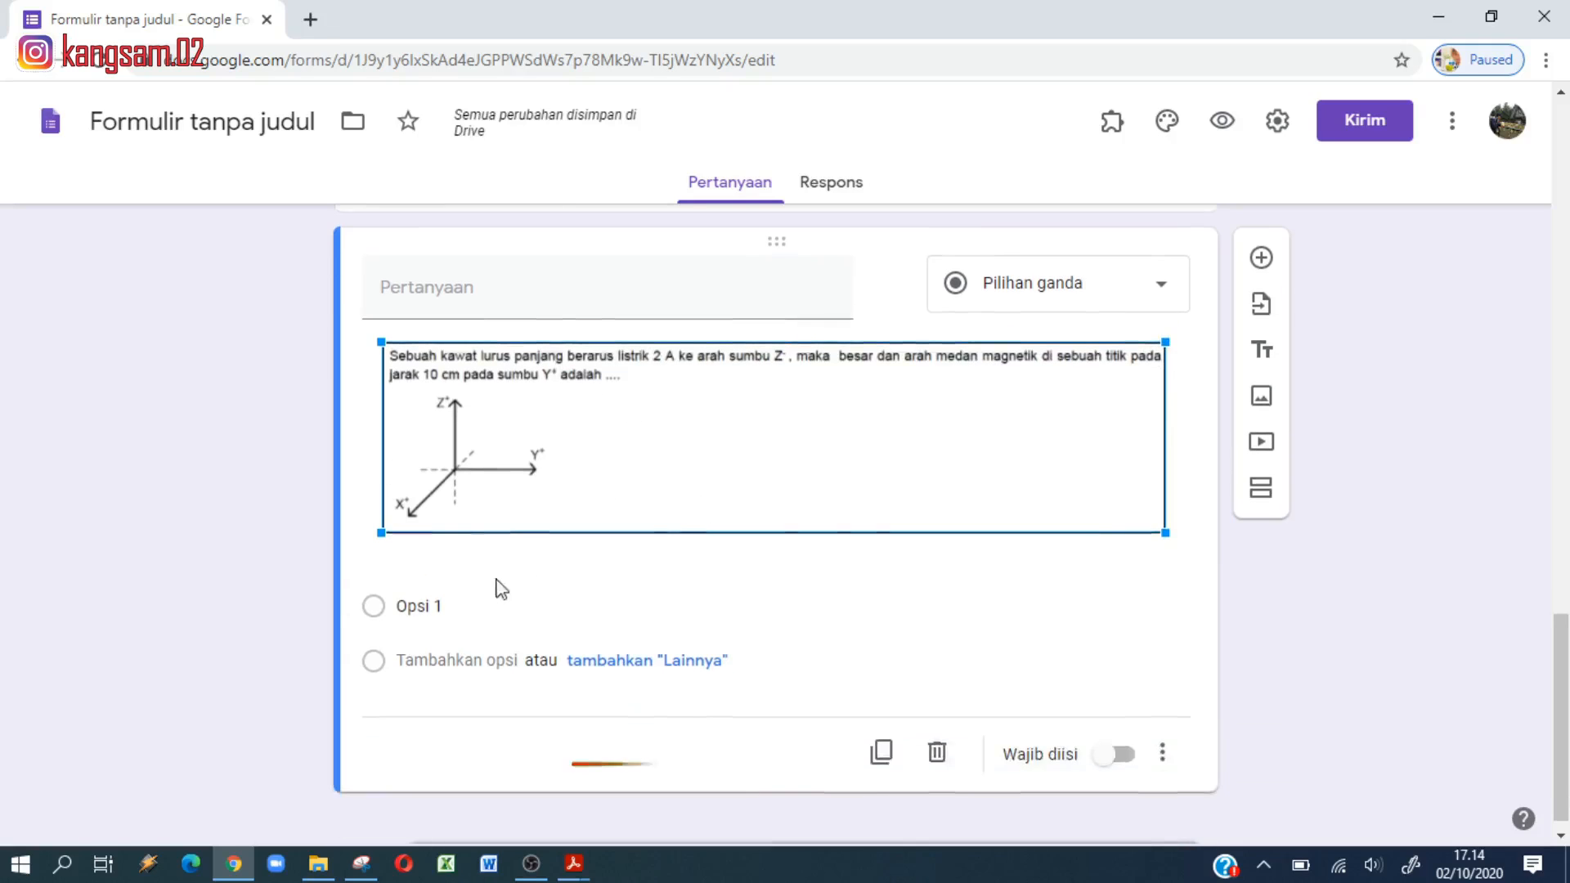
left_click(422, 608)
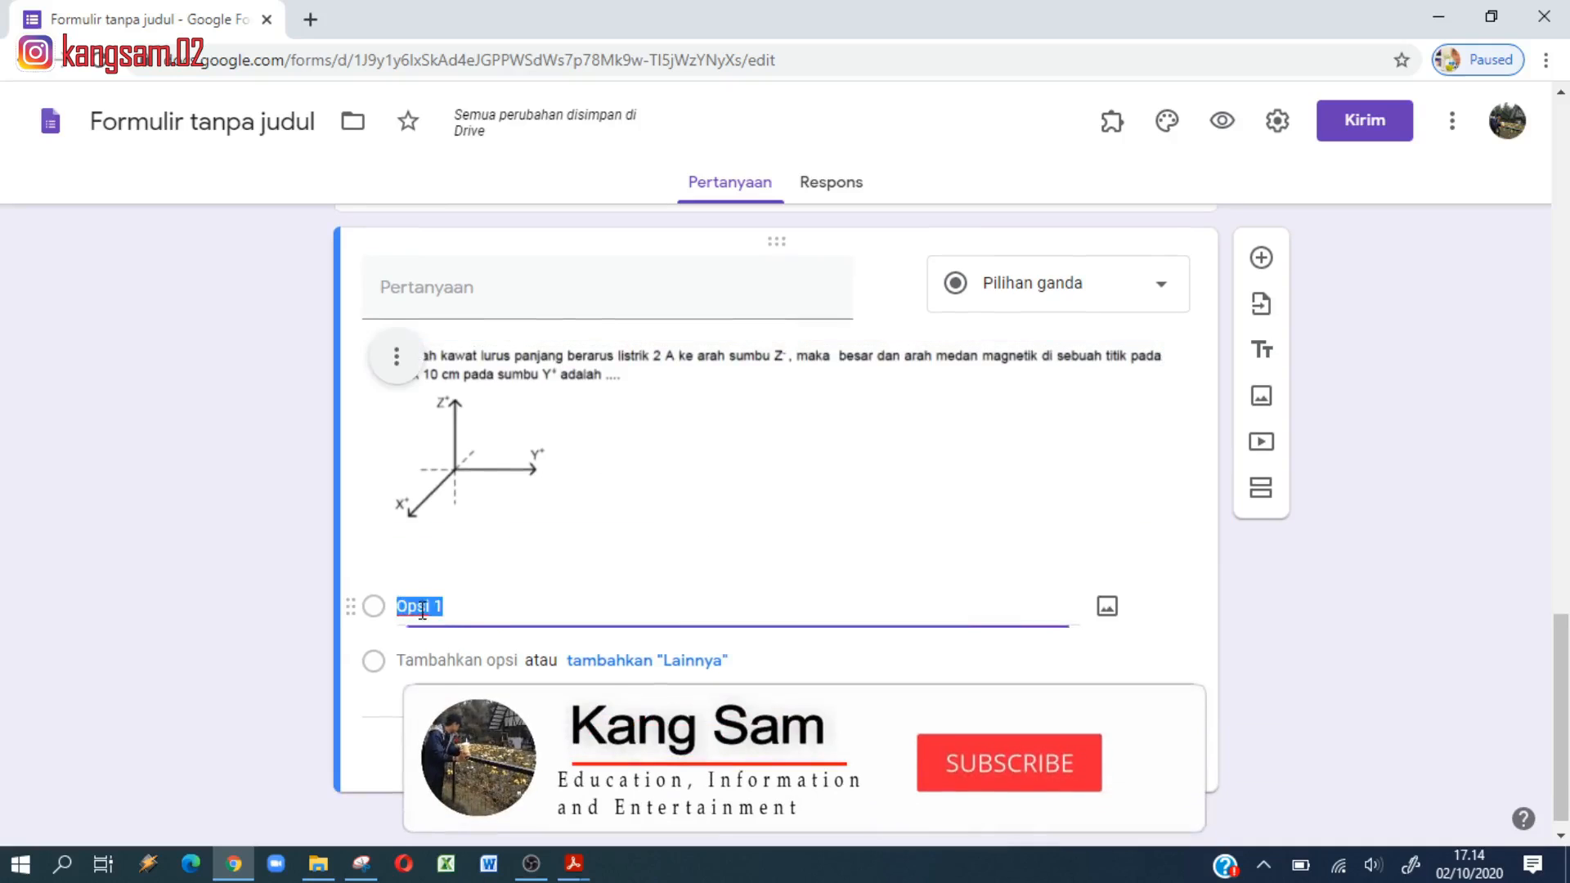
left_click(1106, 610)
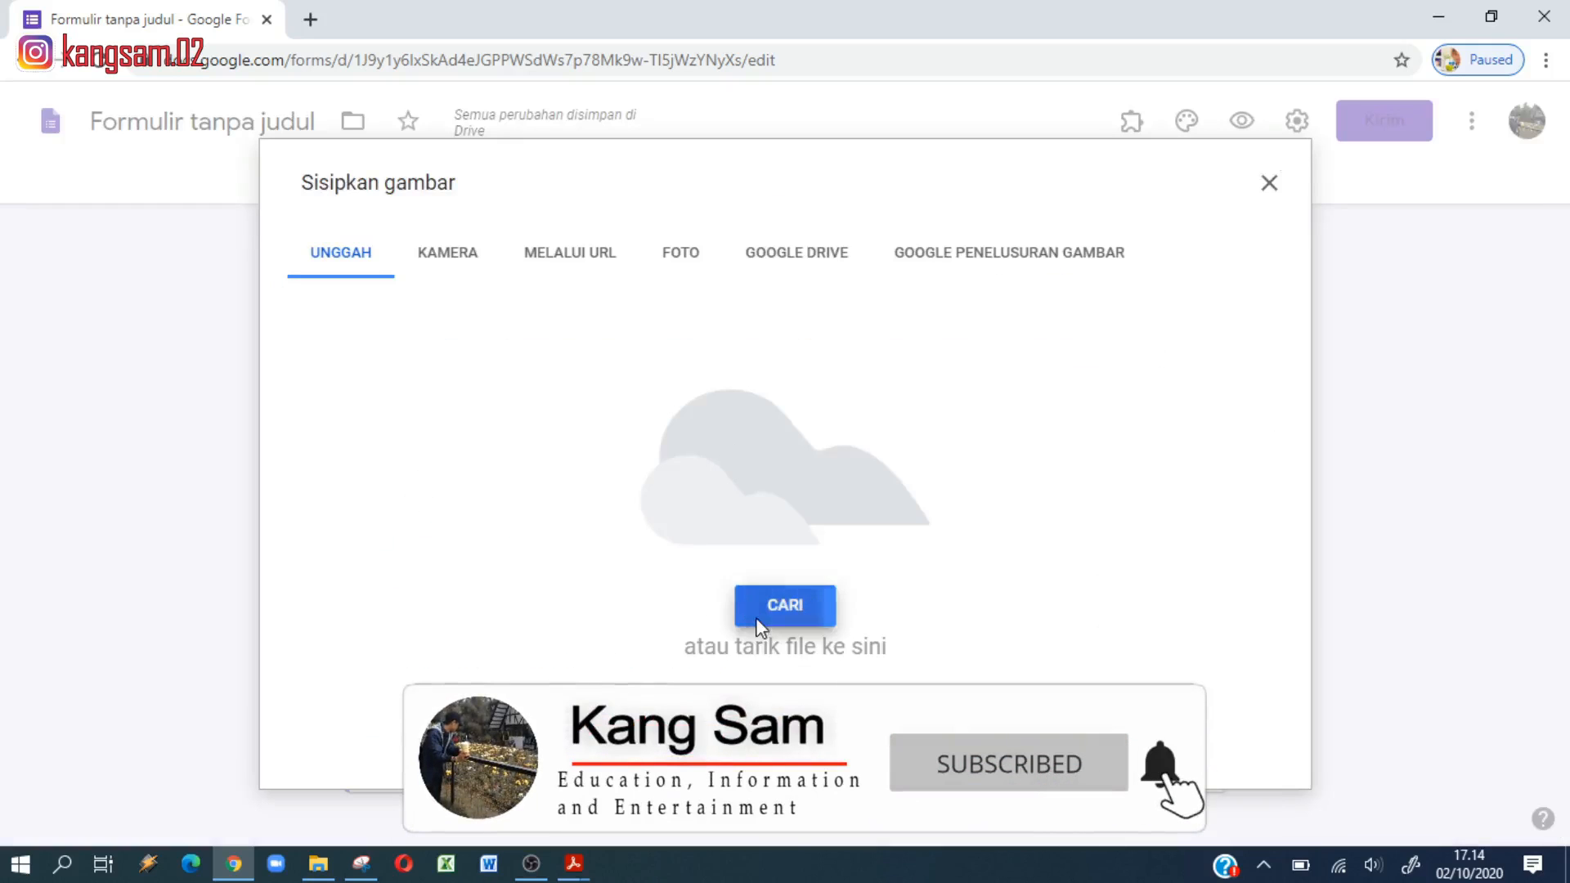
left_click(744, 607)
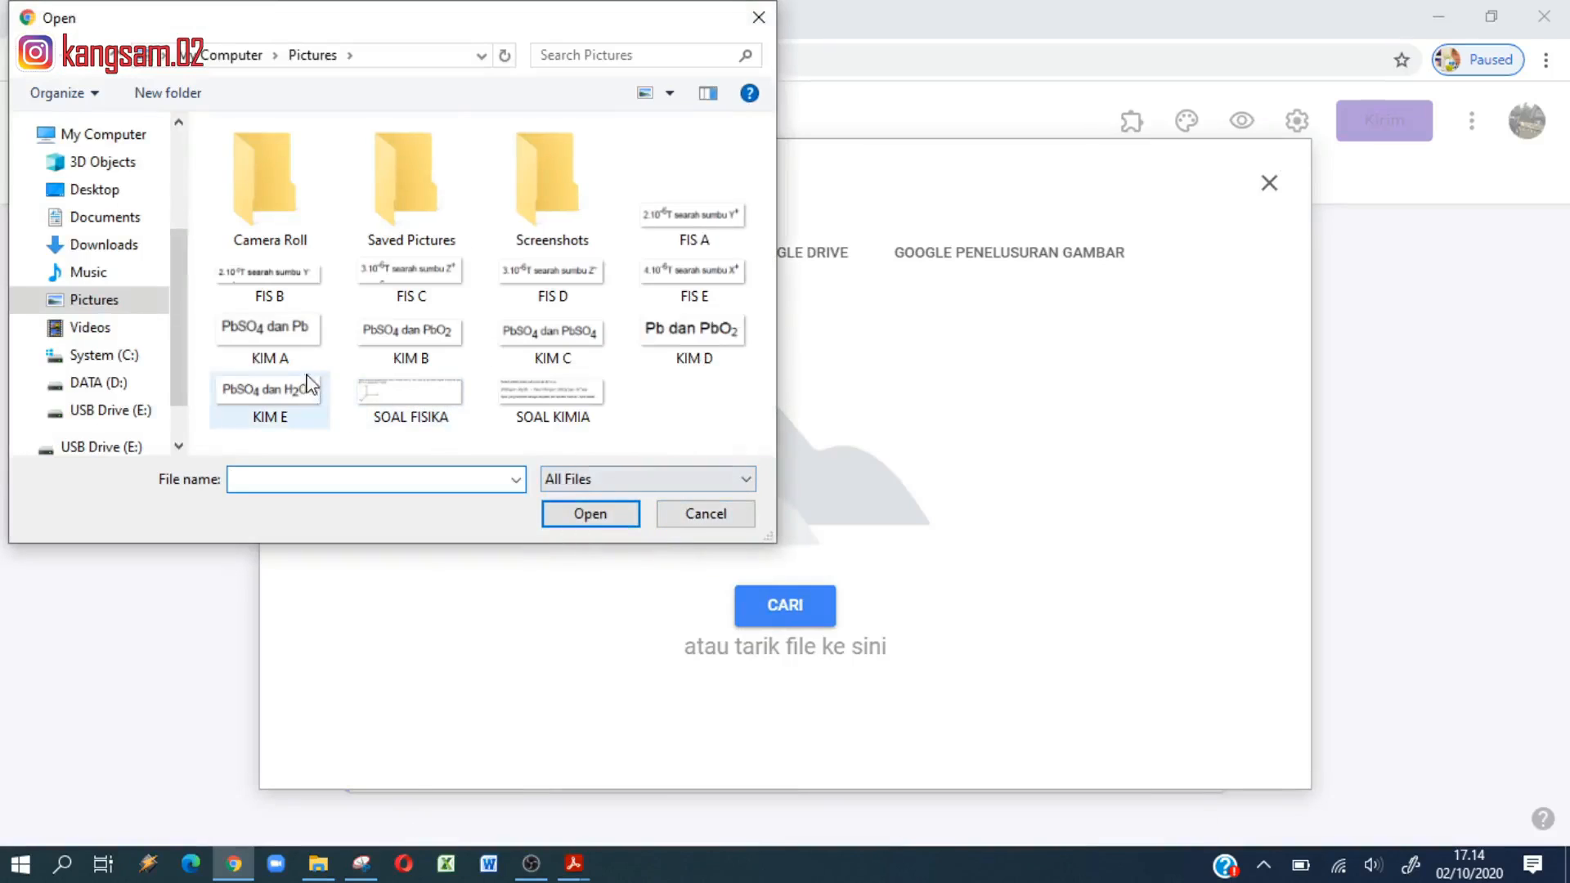
left_click(707, 236)
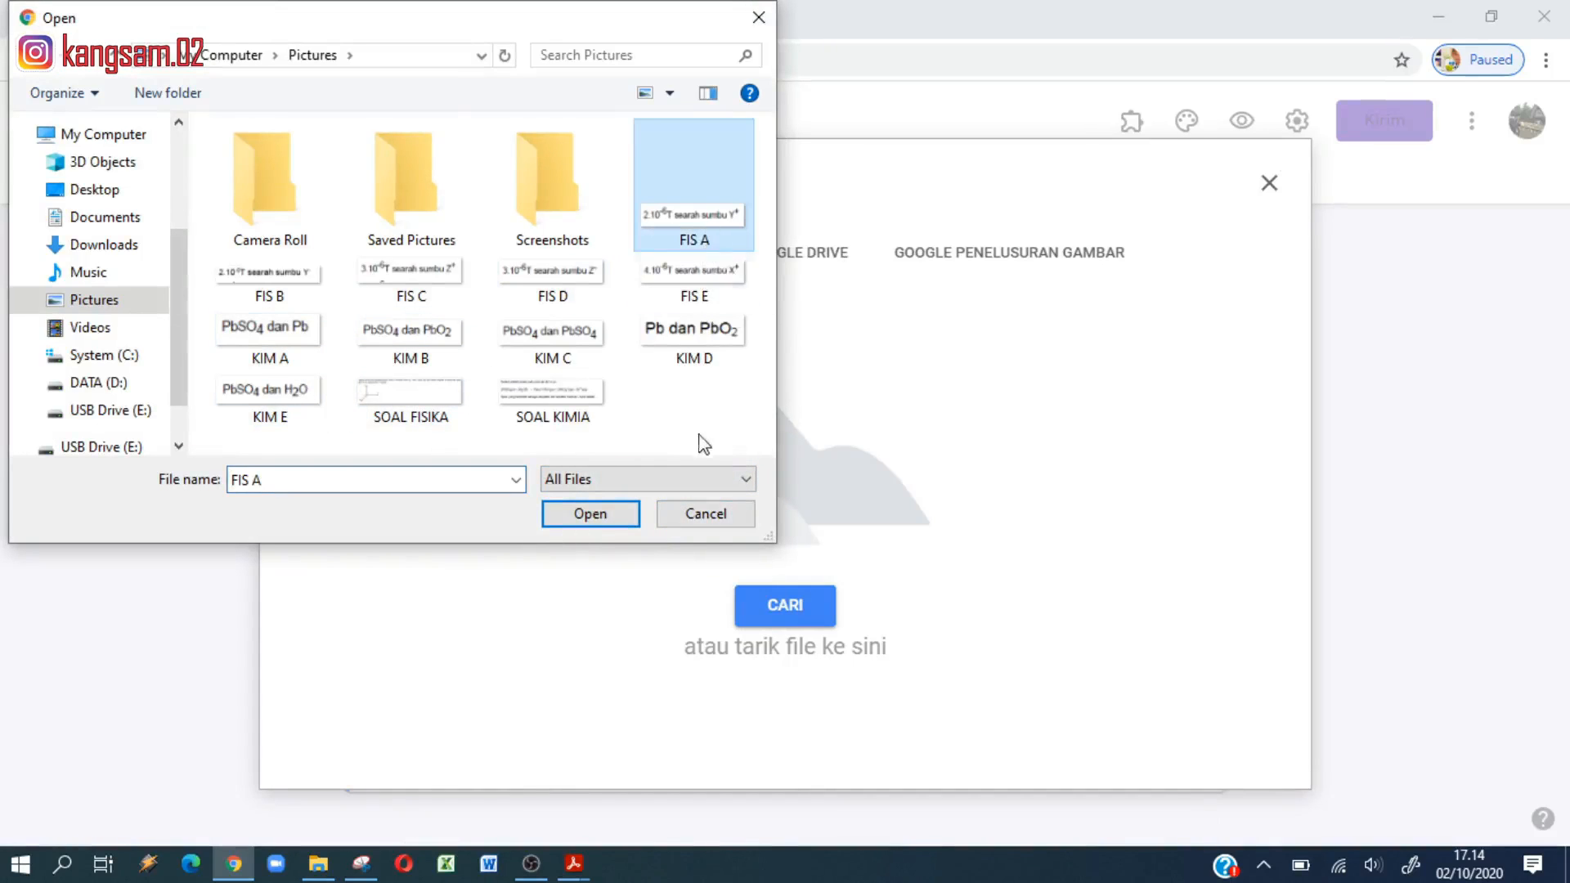
left_click(633, 518)
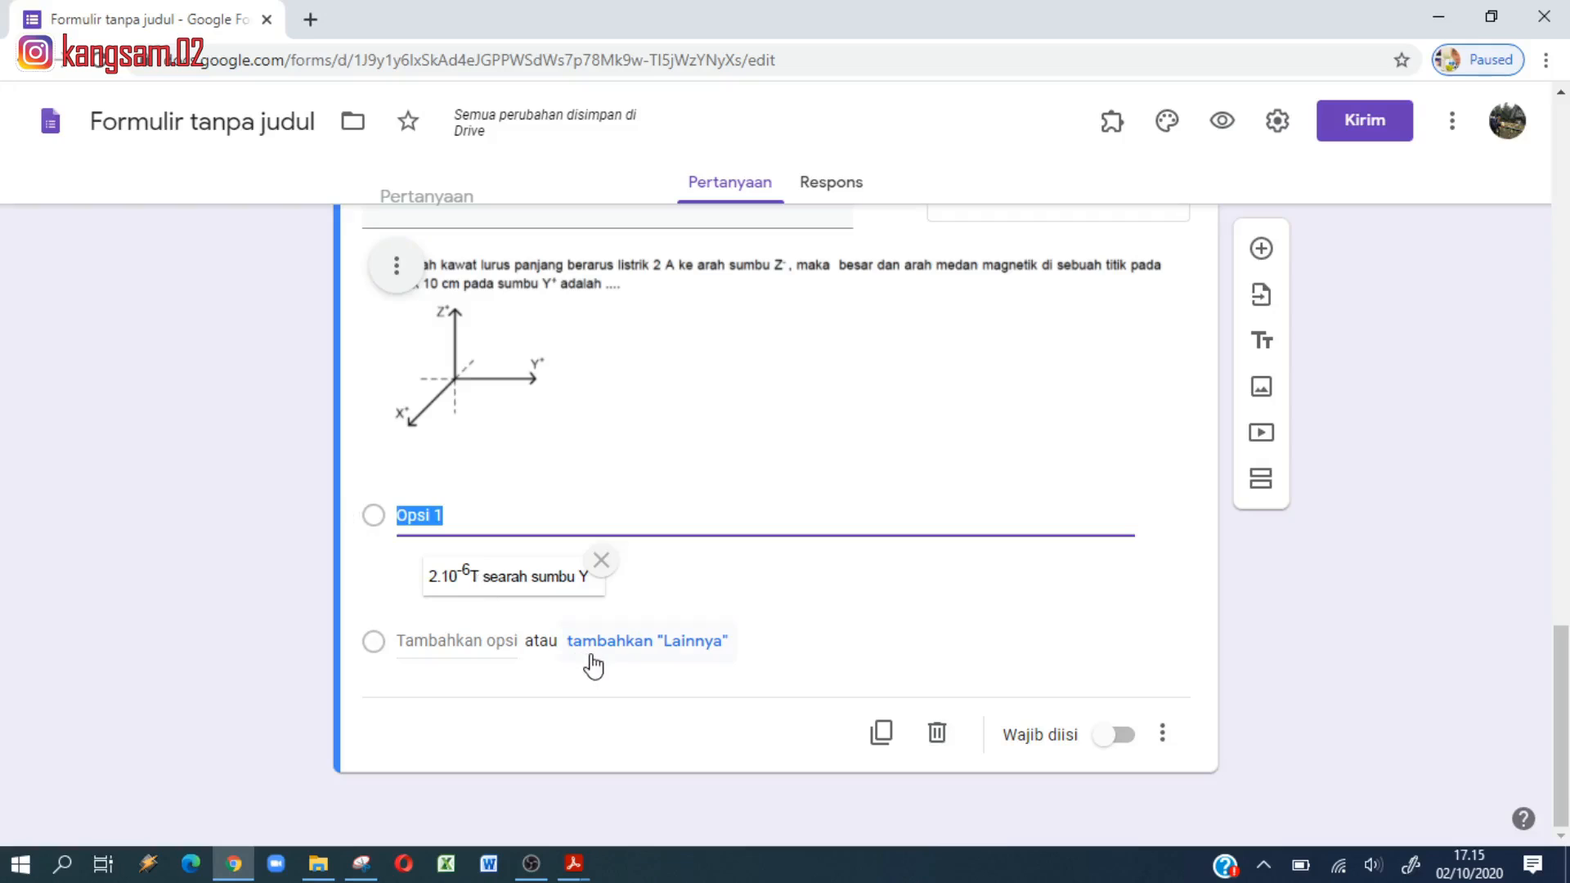
Step: Add a second answer option to the physics question and upload "FIS B" from Pictures as its image
left_click(465, 639)
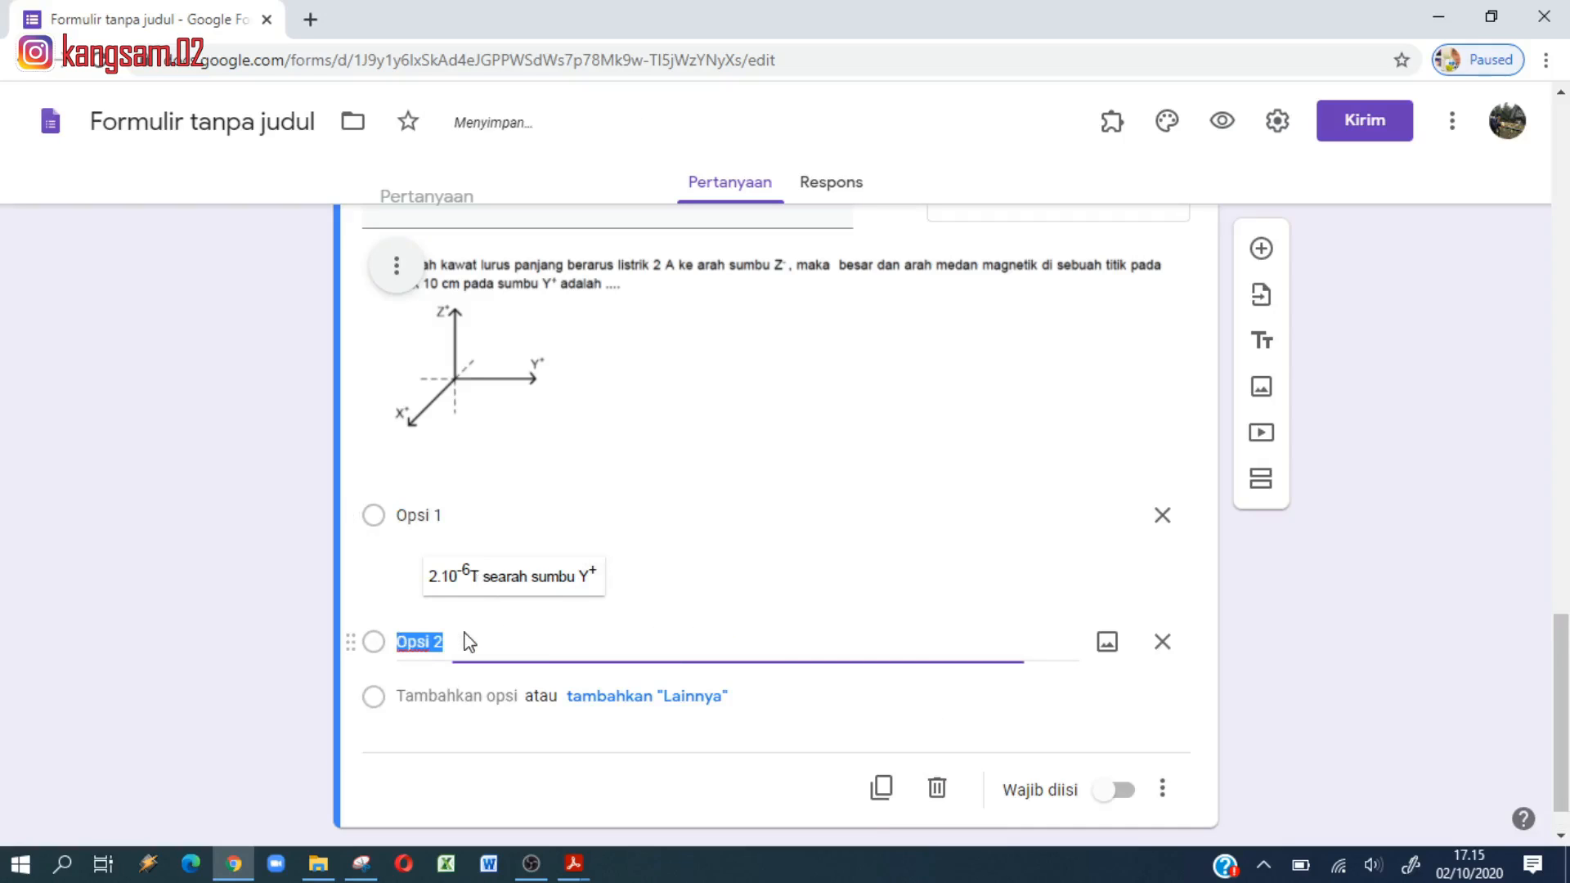
left_click(1104, 646)
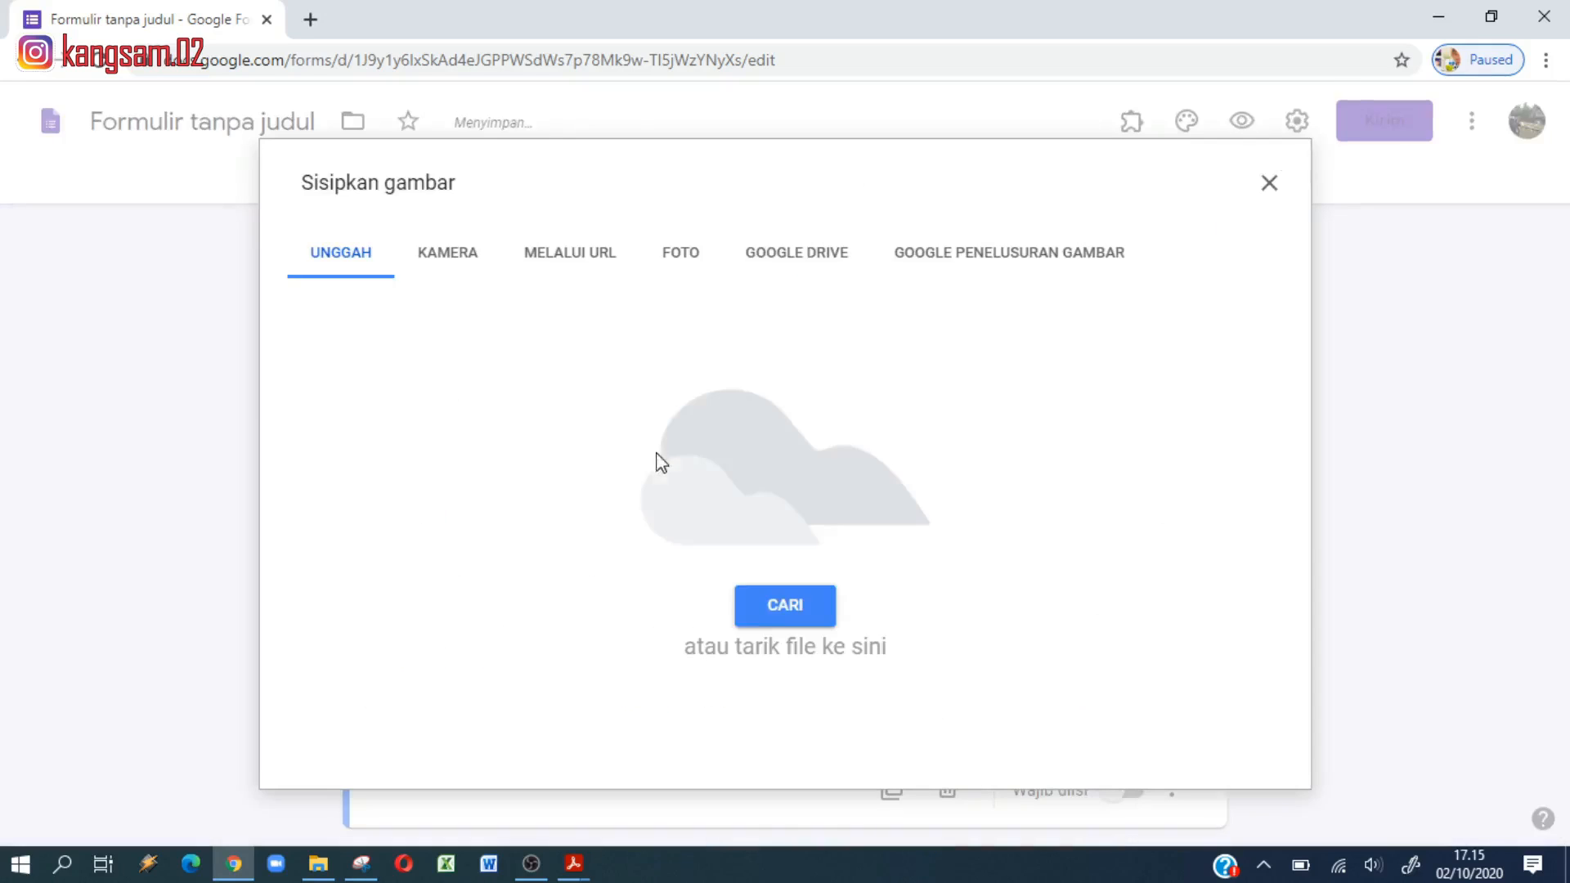
left_click(772, 620)
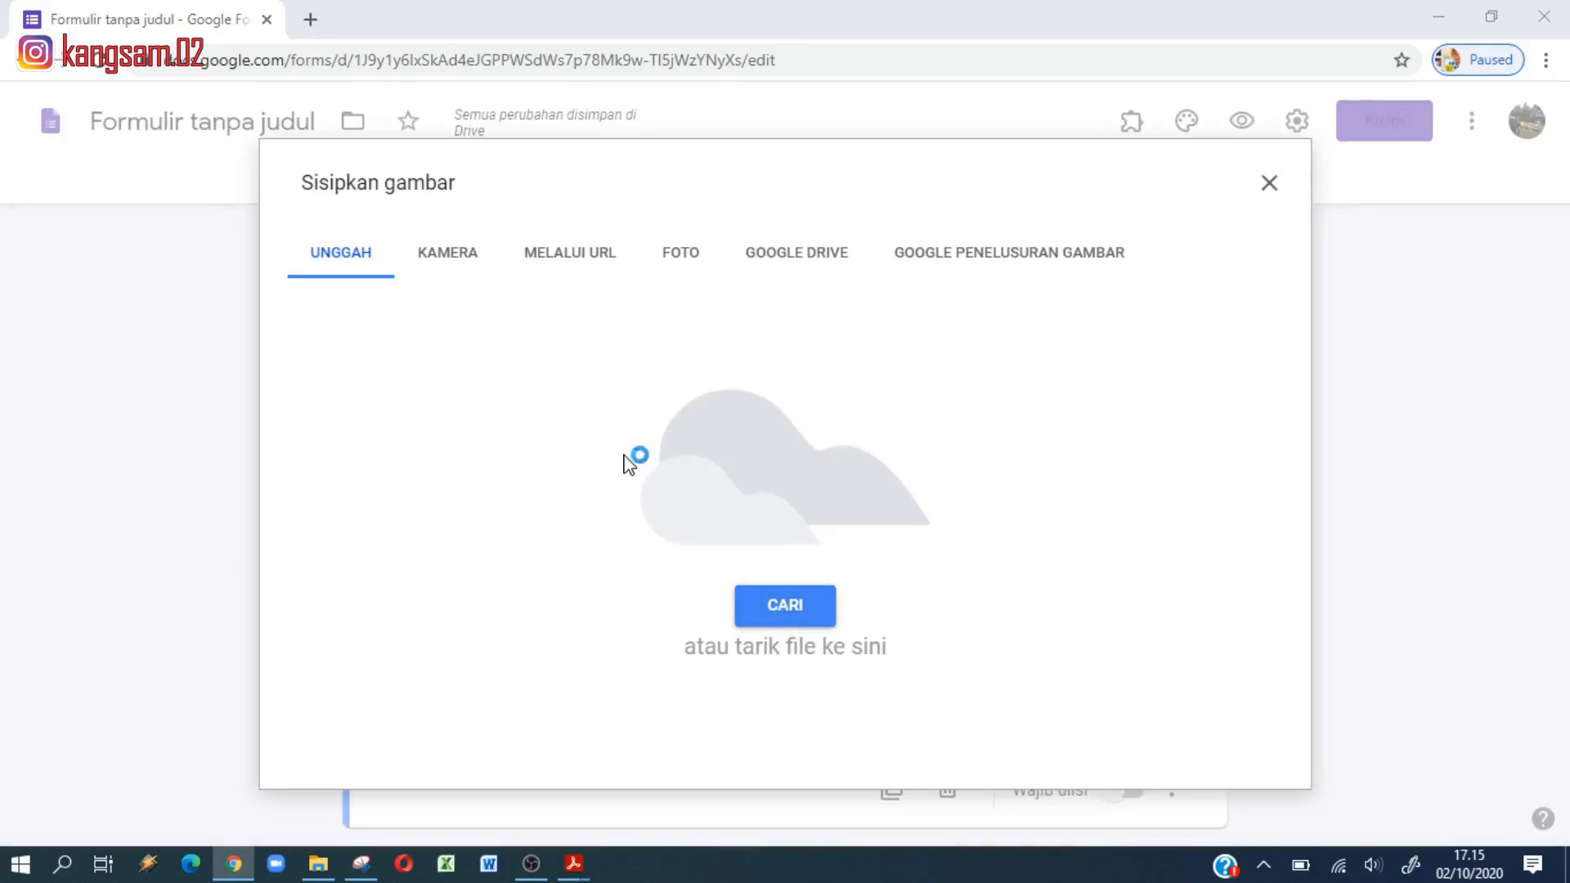
left_click(294, 366)
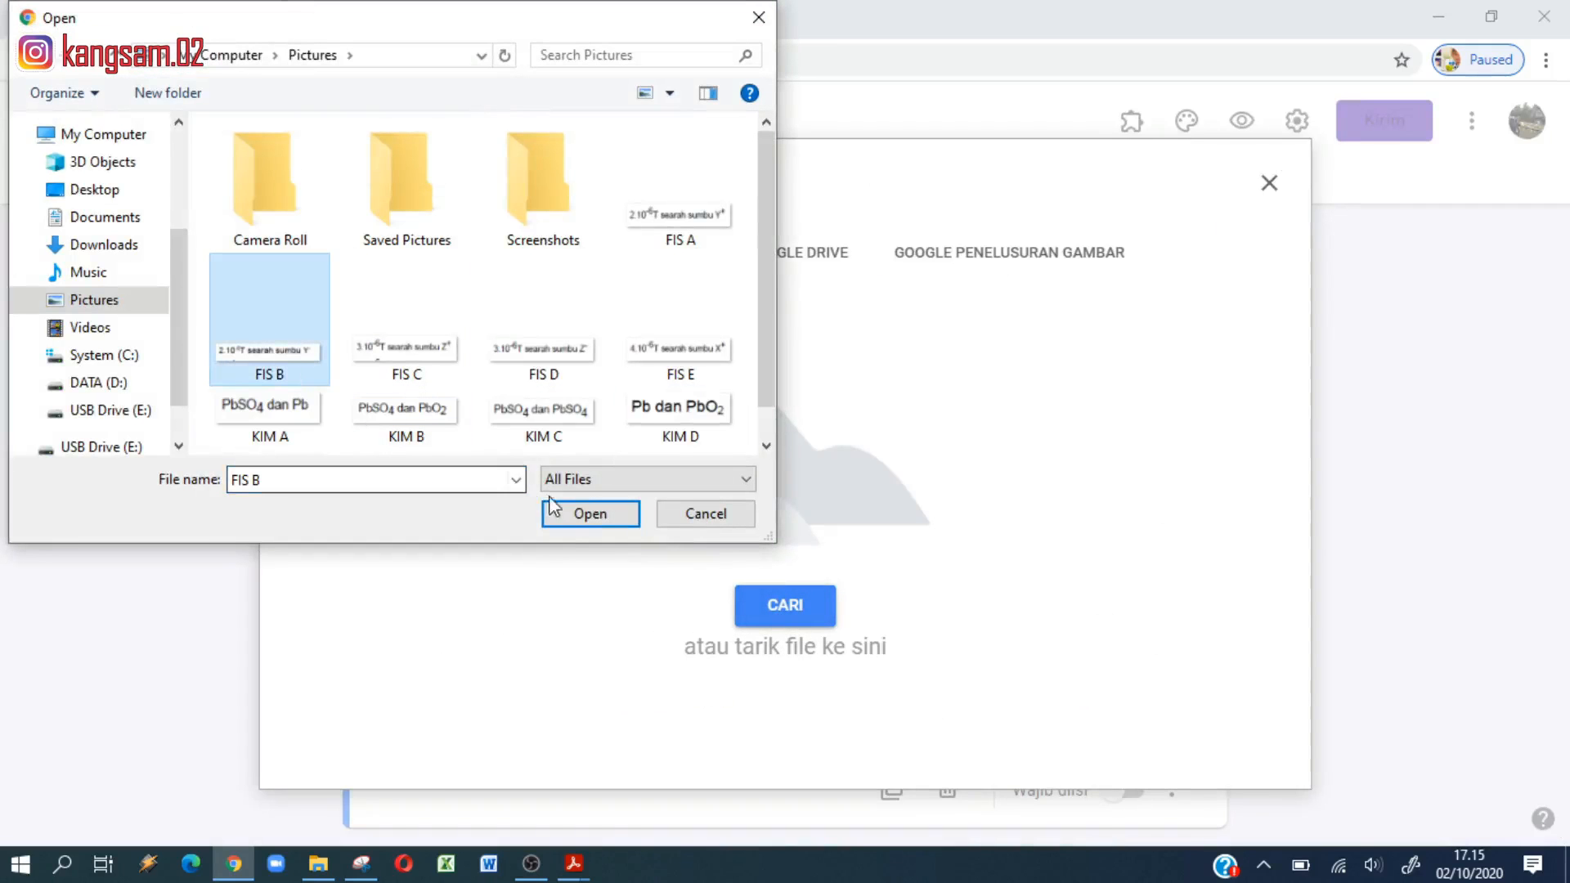
left_click(582, 514)
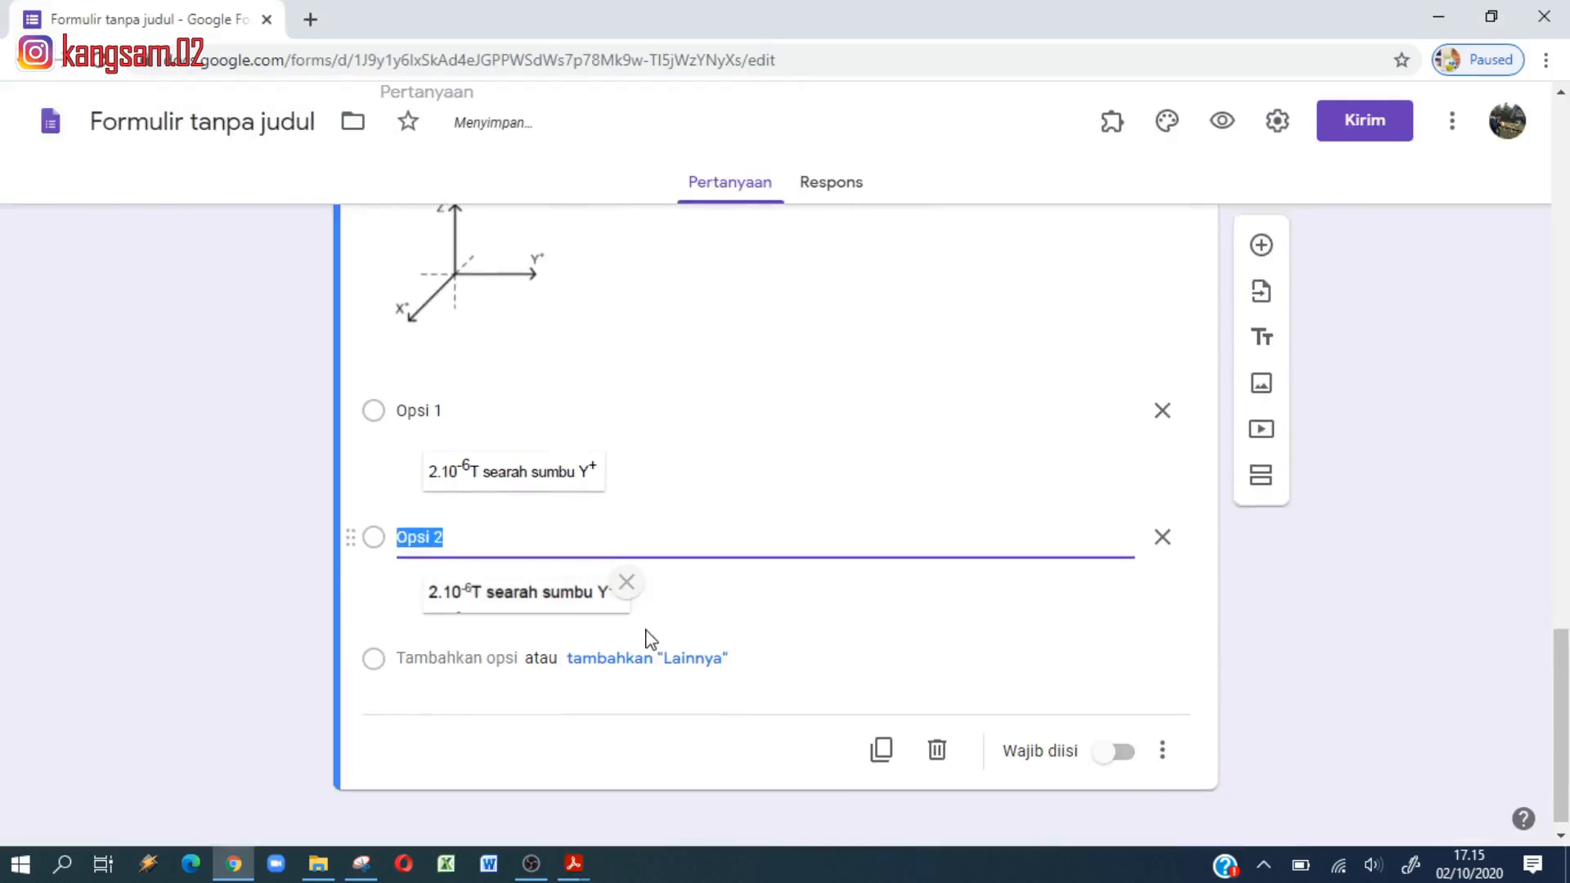
Step: Add a third answer option to the physics question and choose "FIS C" from Pictures as its image
left_click(501, 656)
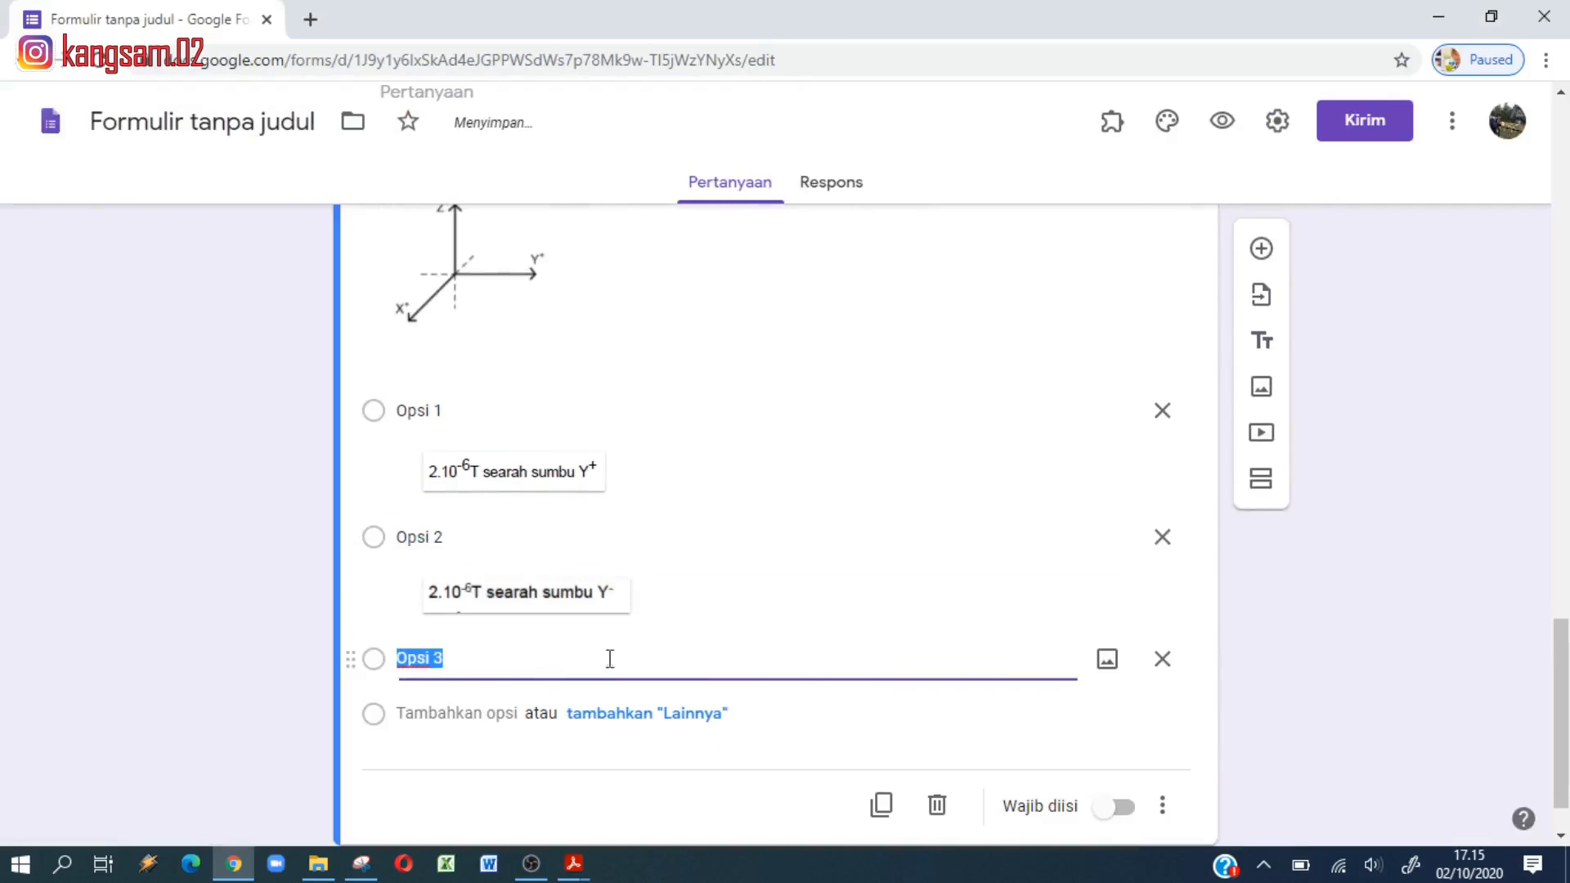
left_click(1112, 662)
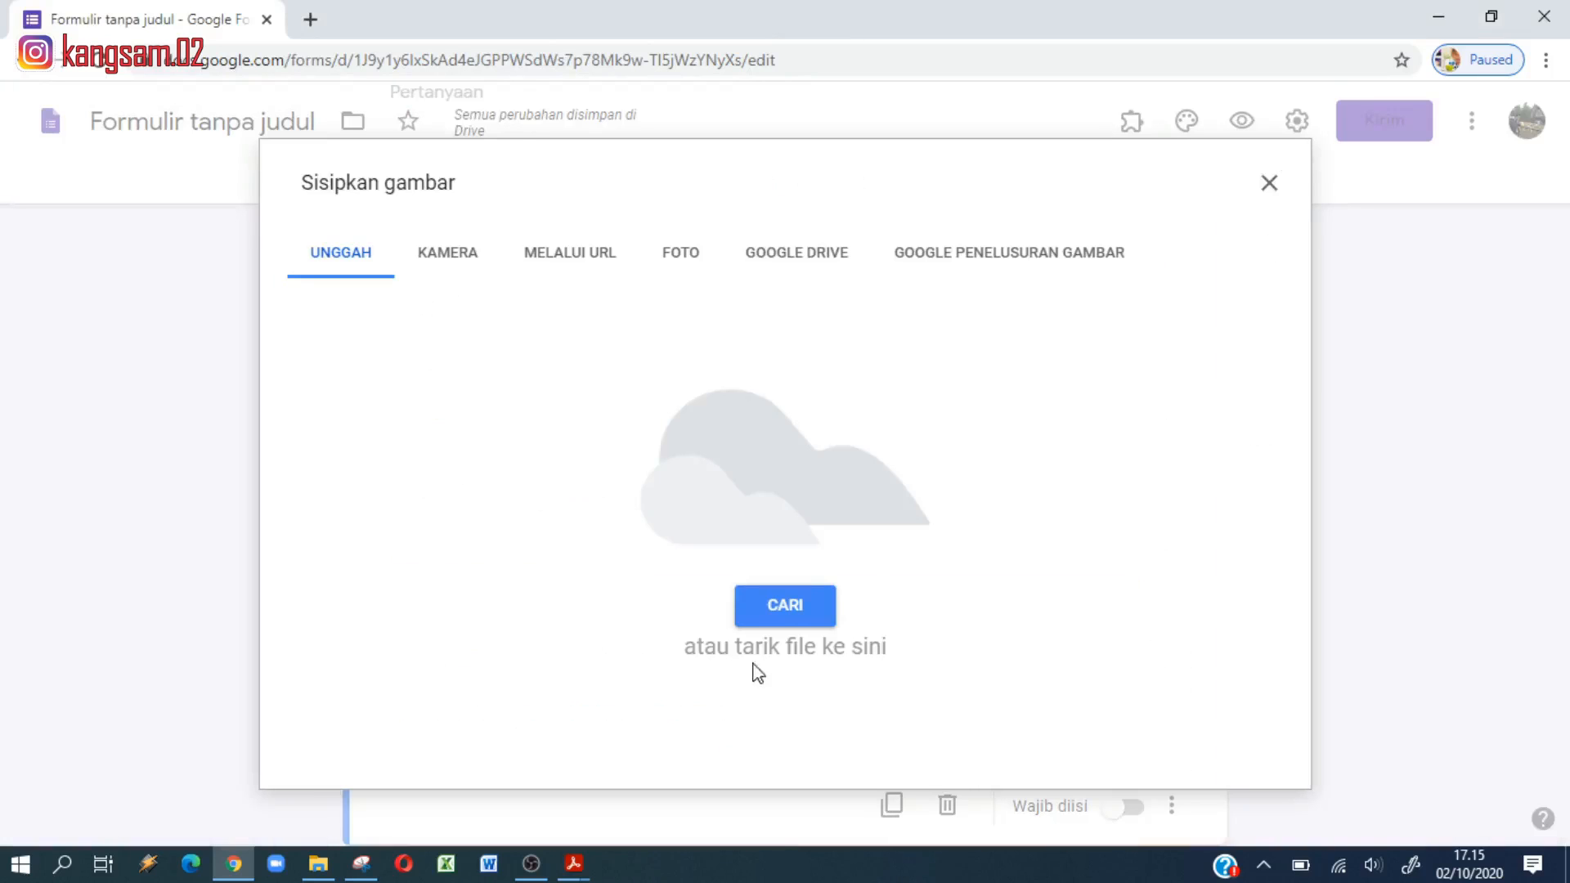
left_click(785, 607)
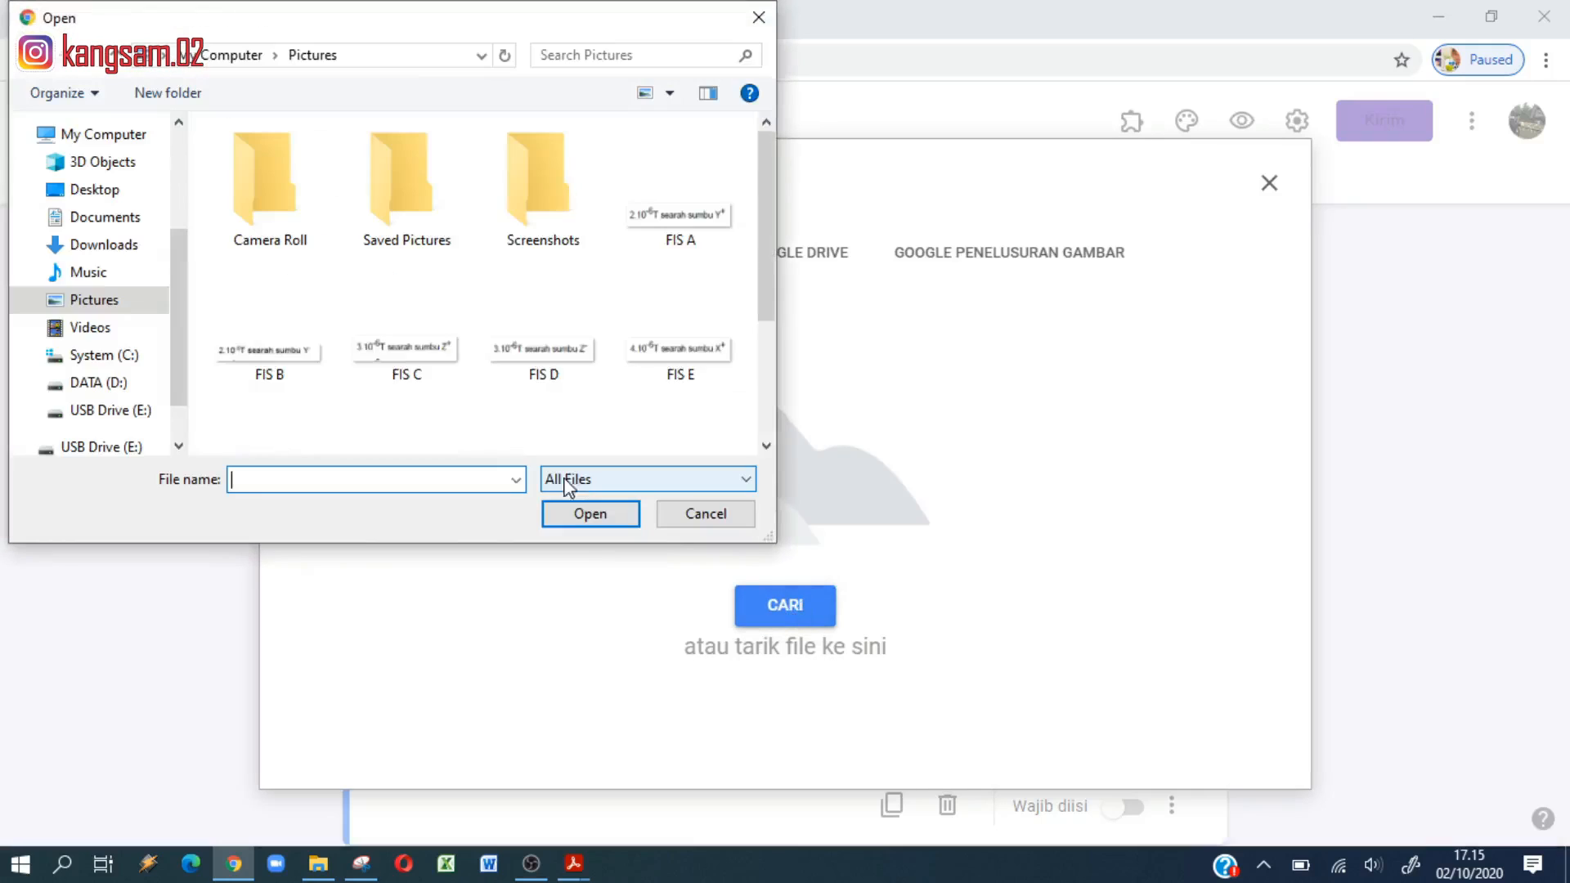
left_click(422, 281)
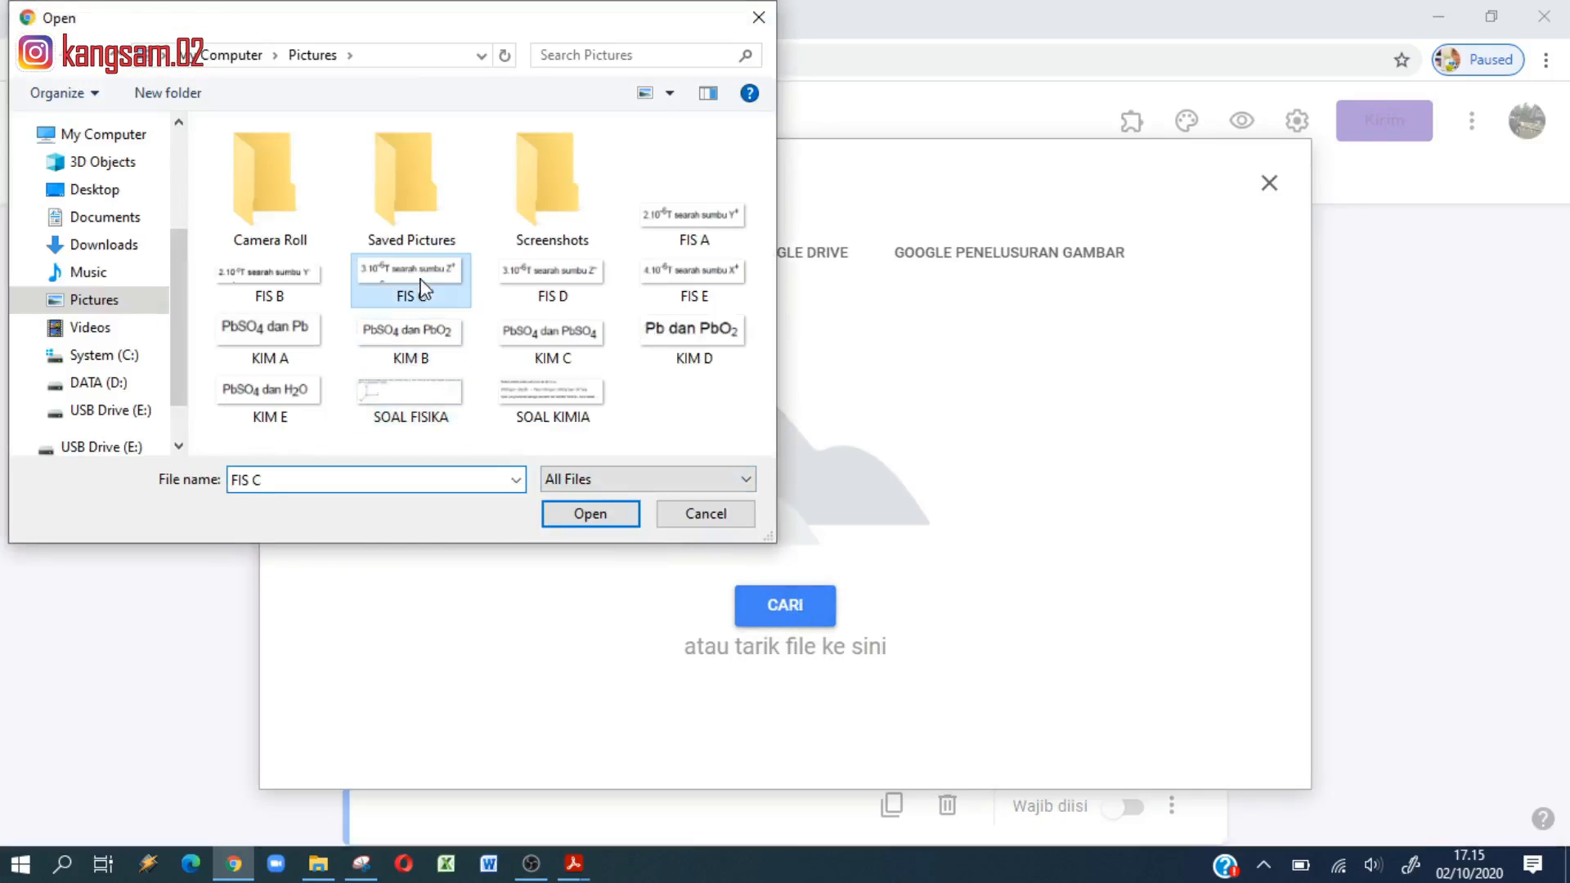
Step: Attach the FIS C image to Opsi 3, and add Opsi 4 with the FIS D image
left_click(619, 530)
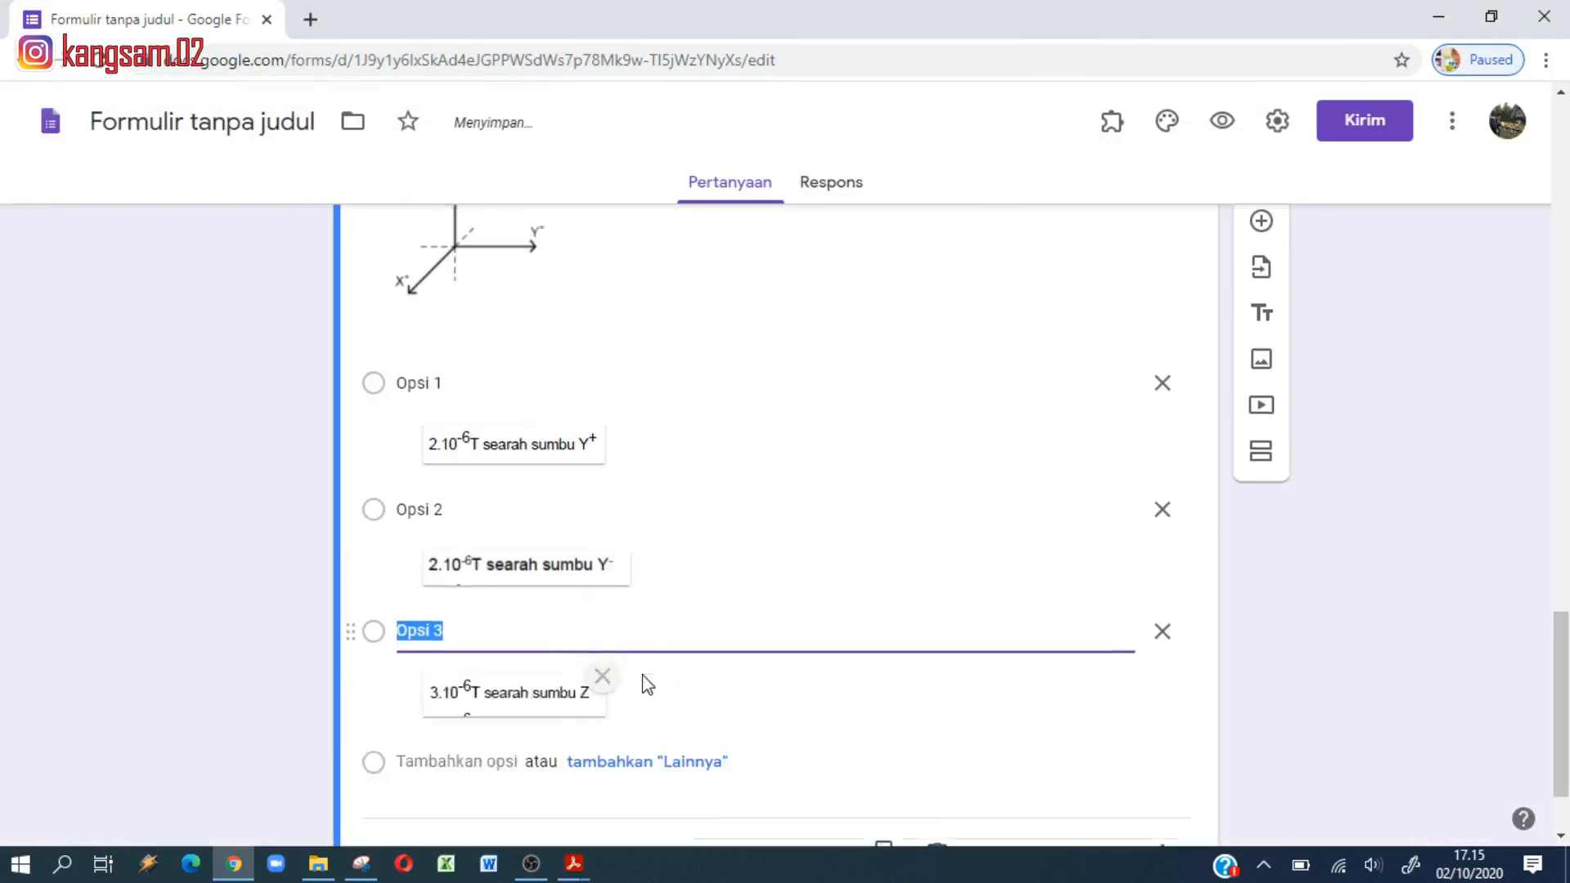
left_click(501, 673)
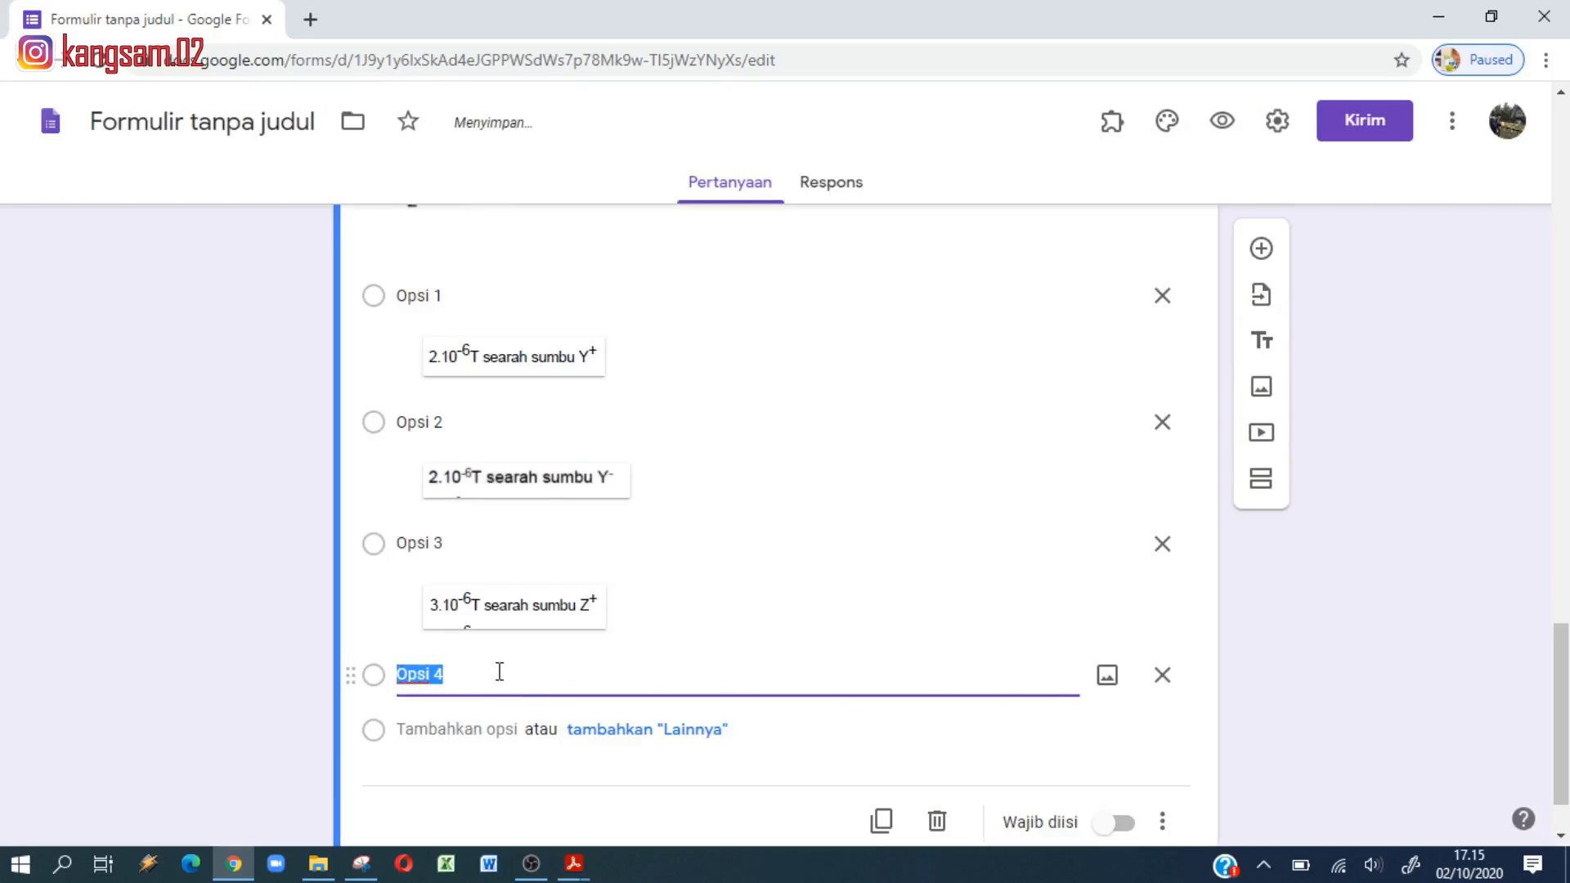
left_click(1107, 675)
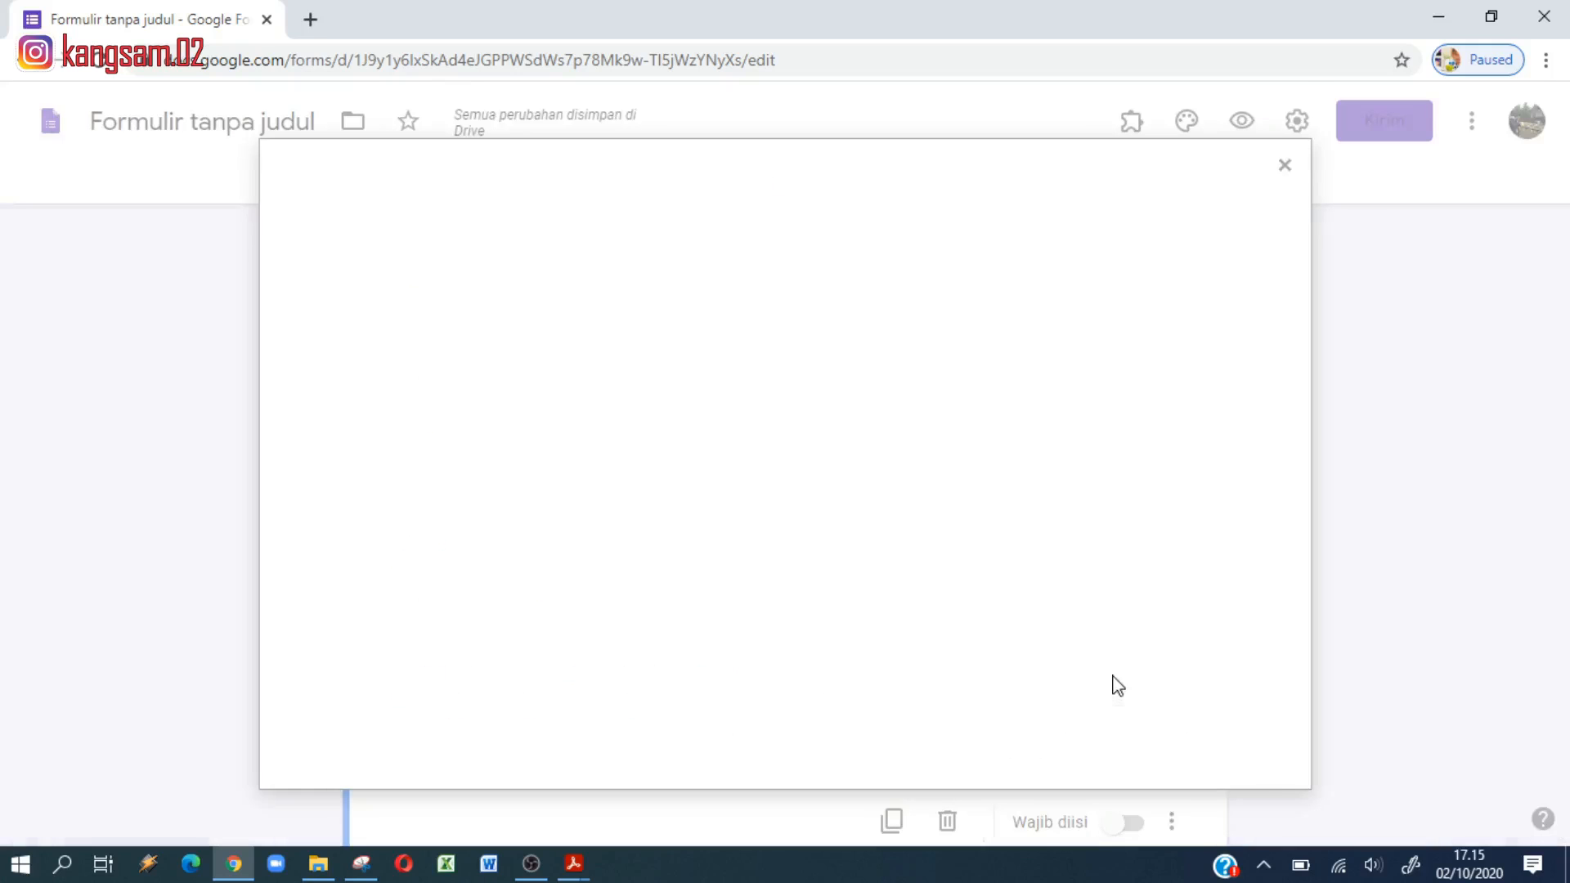
left_click(784, 603)
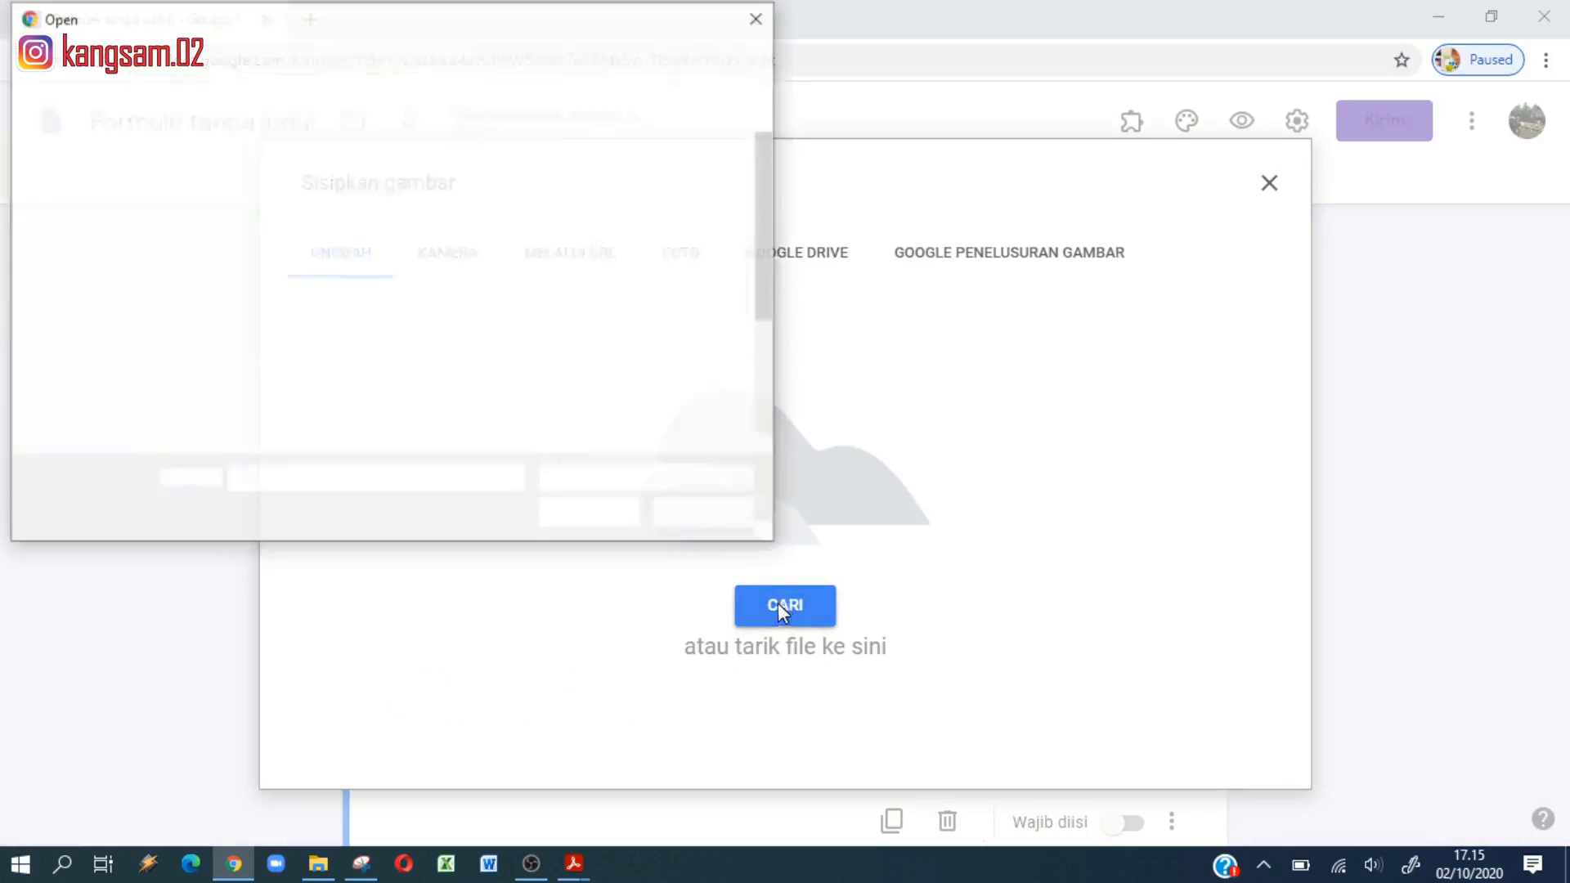
left_click(546, 276)
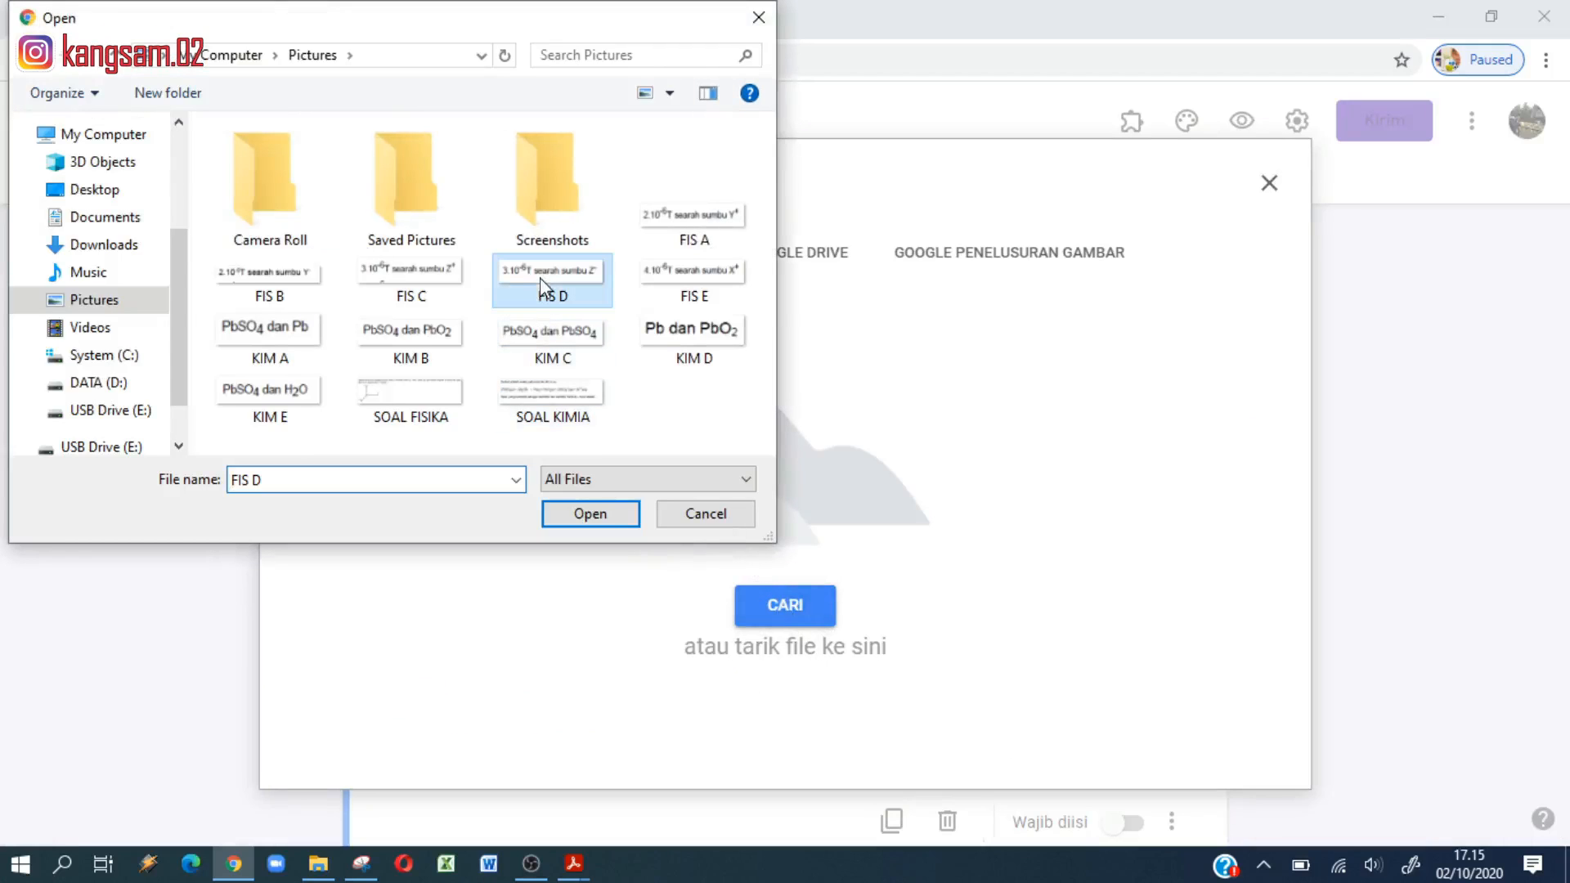
left_click(590, 514)
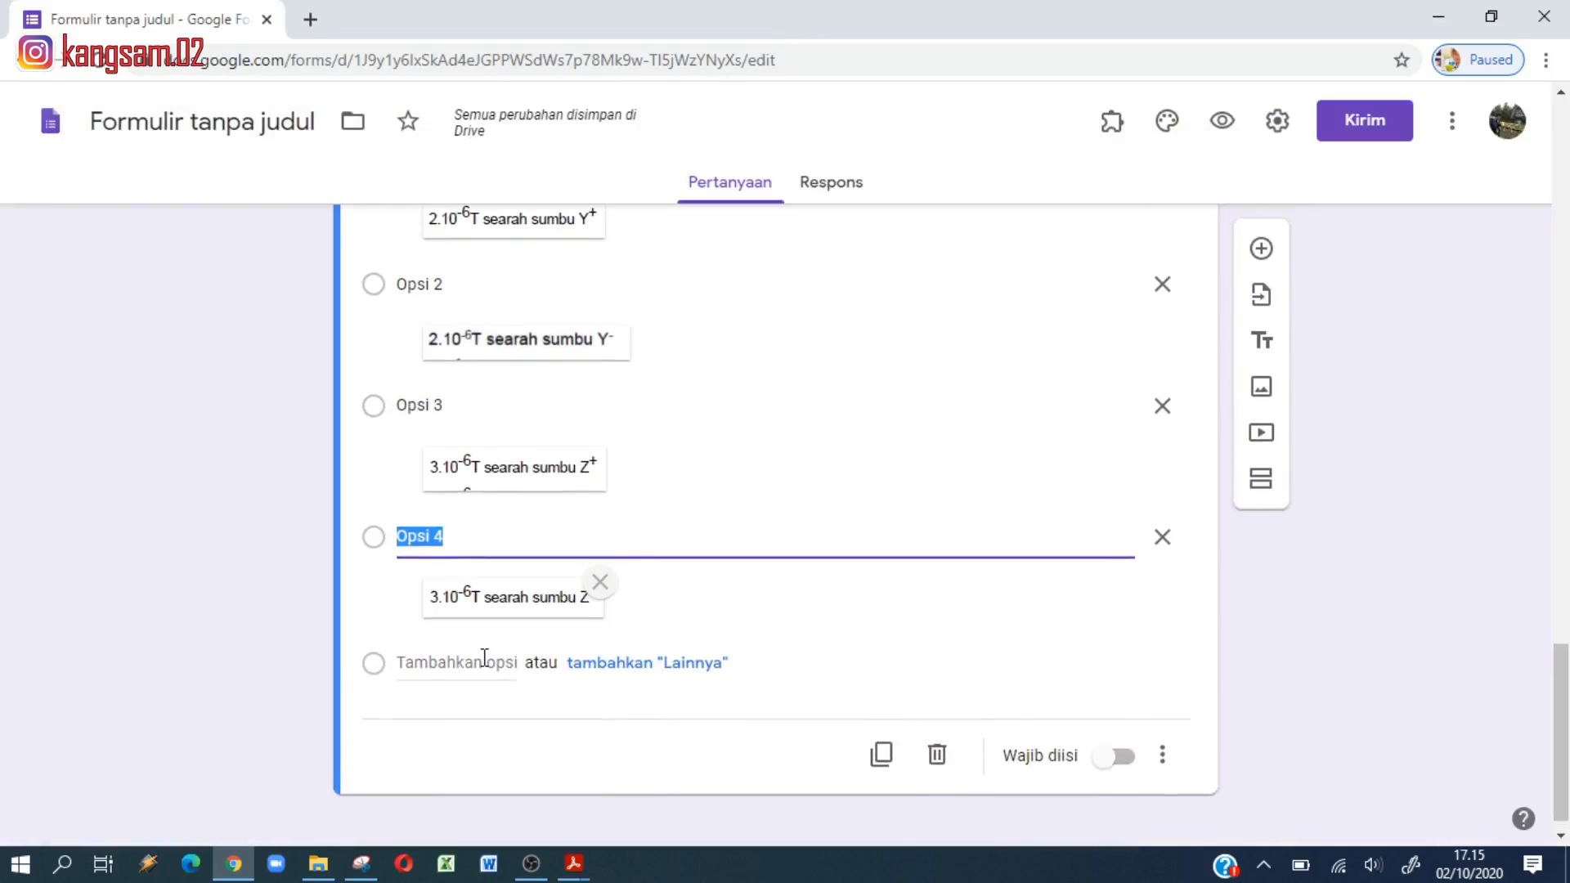
Step: Add Opsi 5 with the FIS E image and make the physics question required
left_click(485, 645)
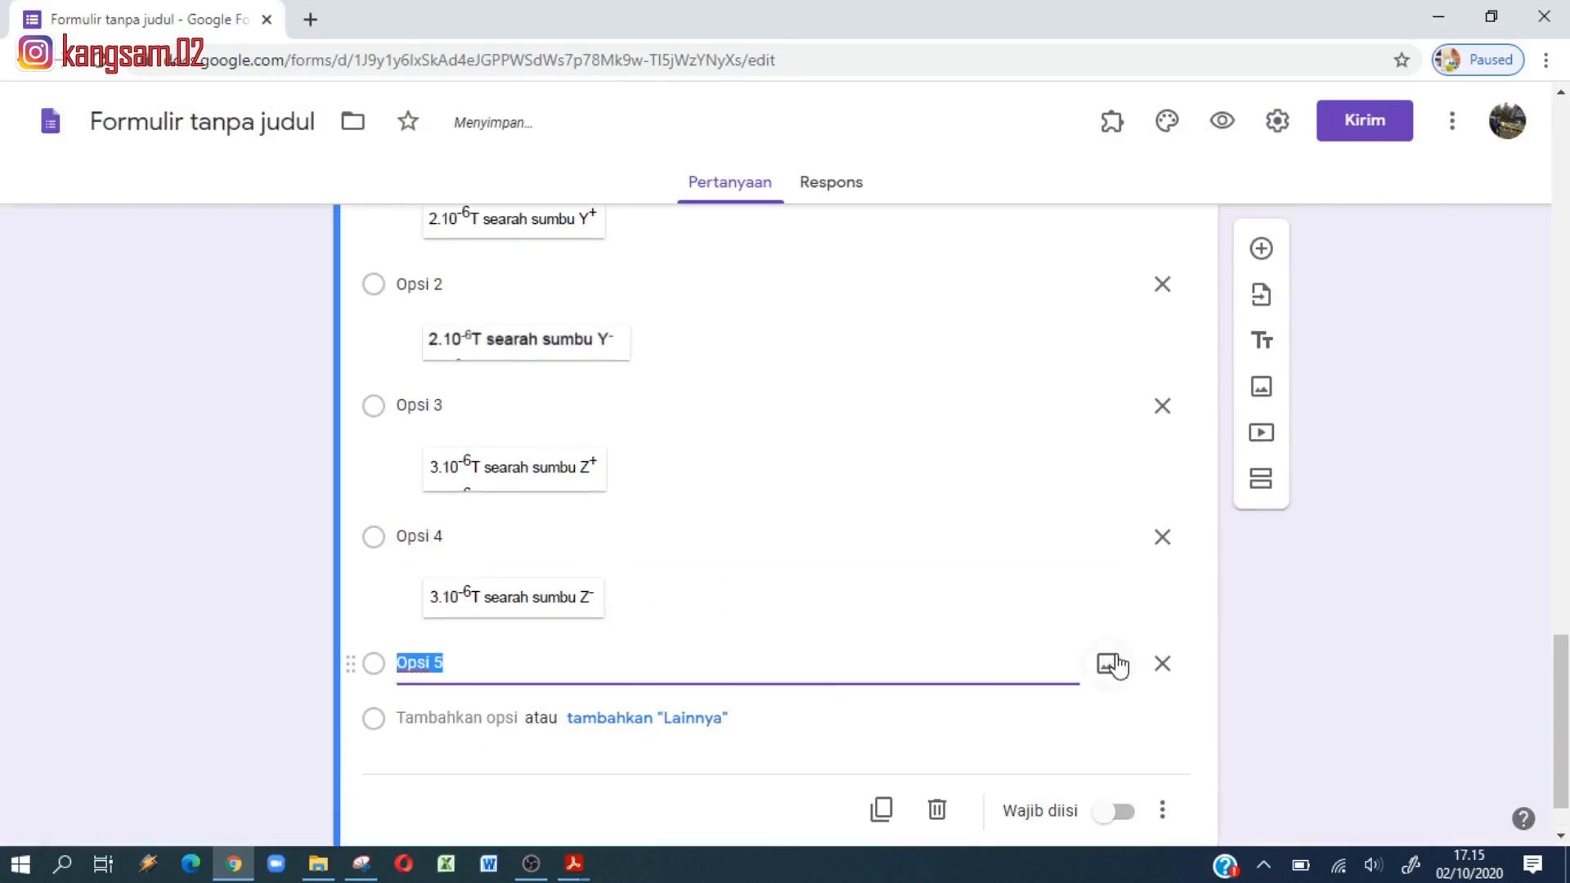
left_click(1110, 664)
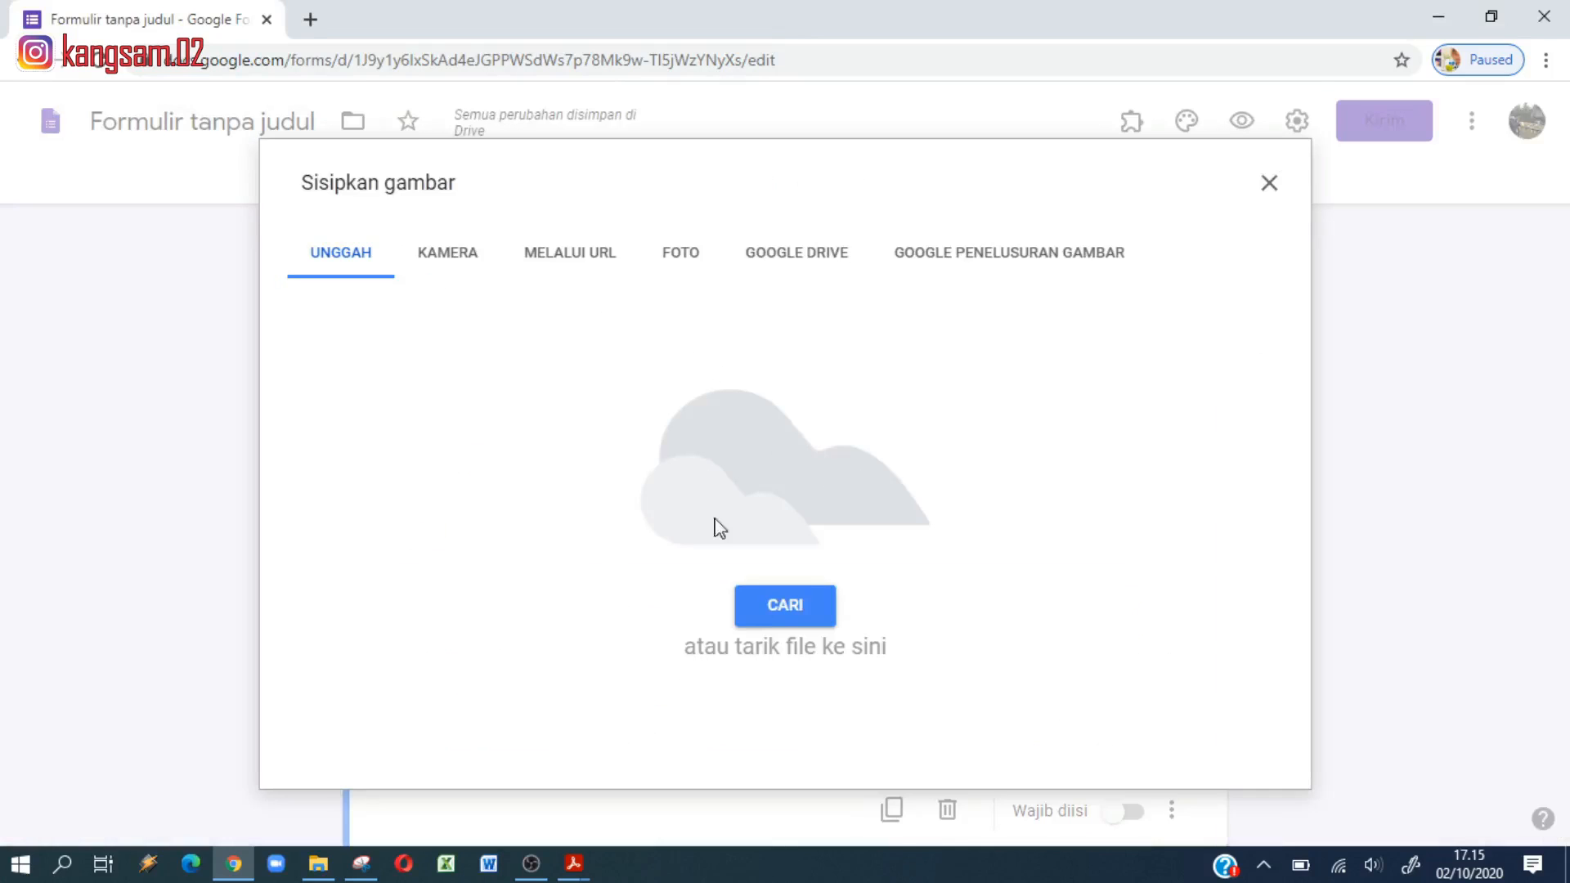
left_click(778, 606)
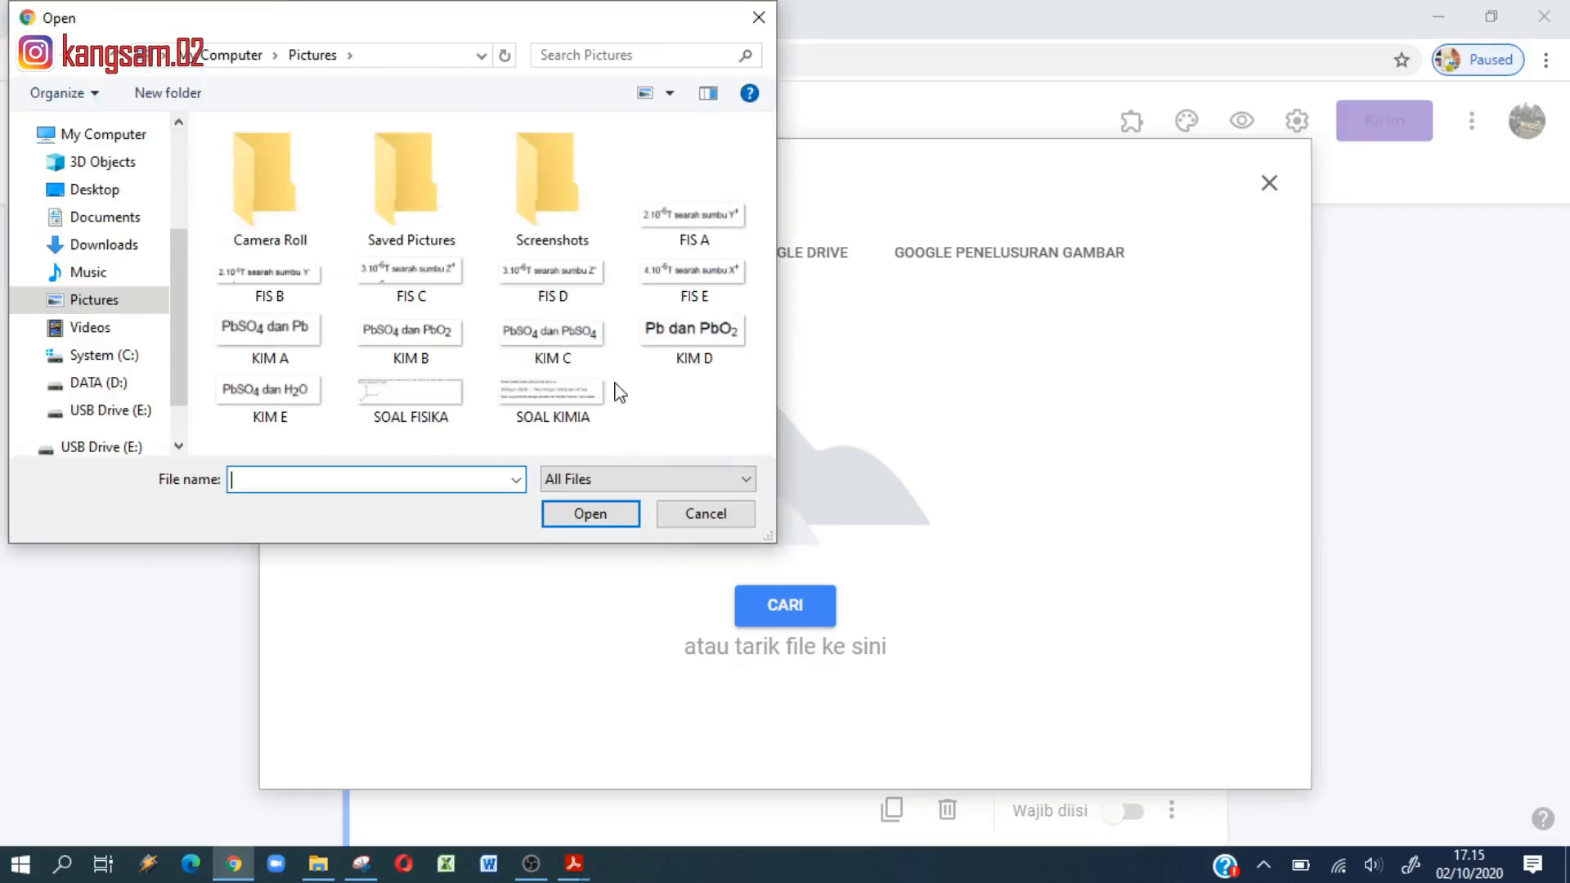
left_click(694, 282)
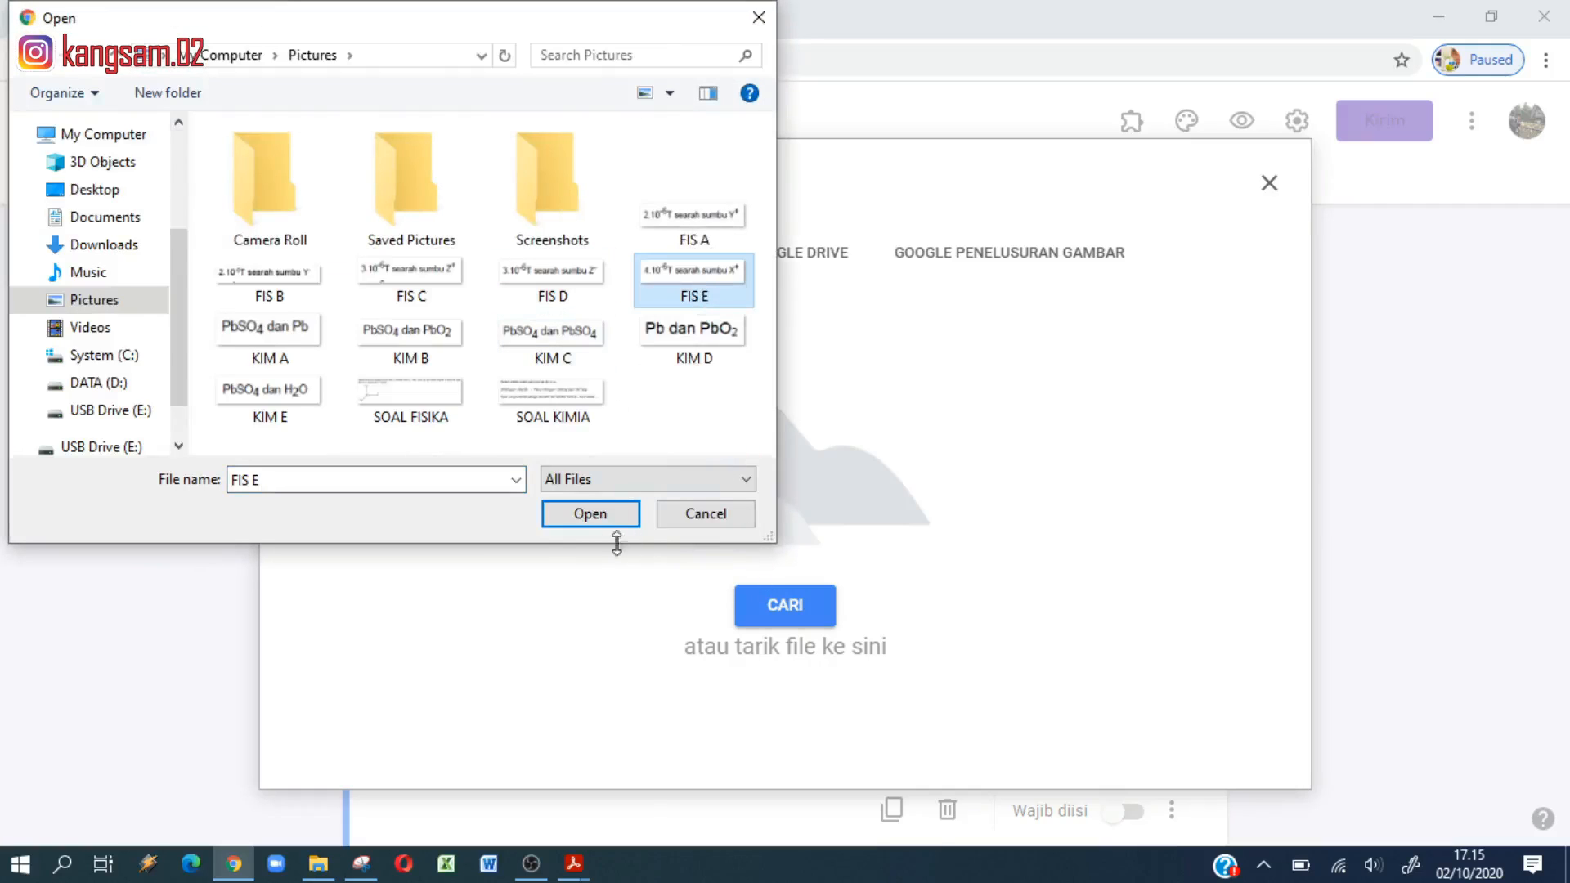
left_click(595, 515)
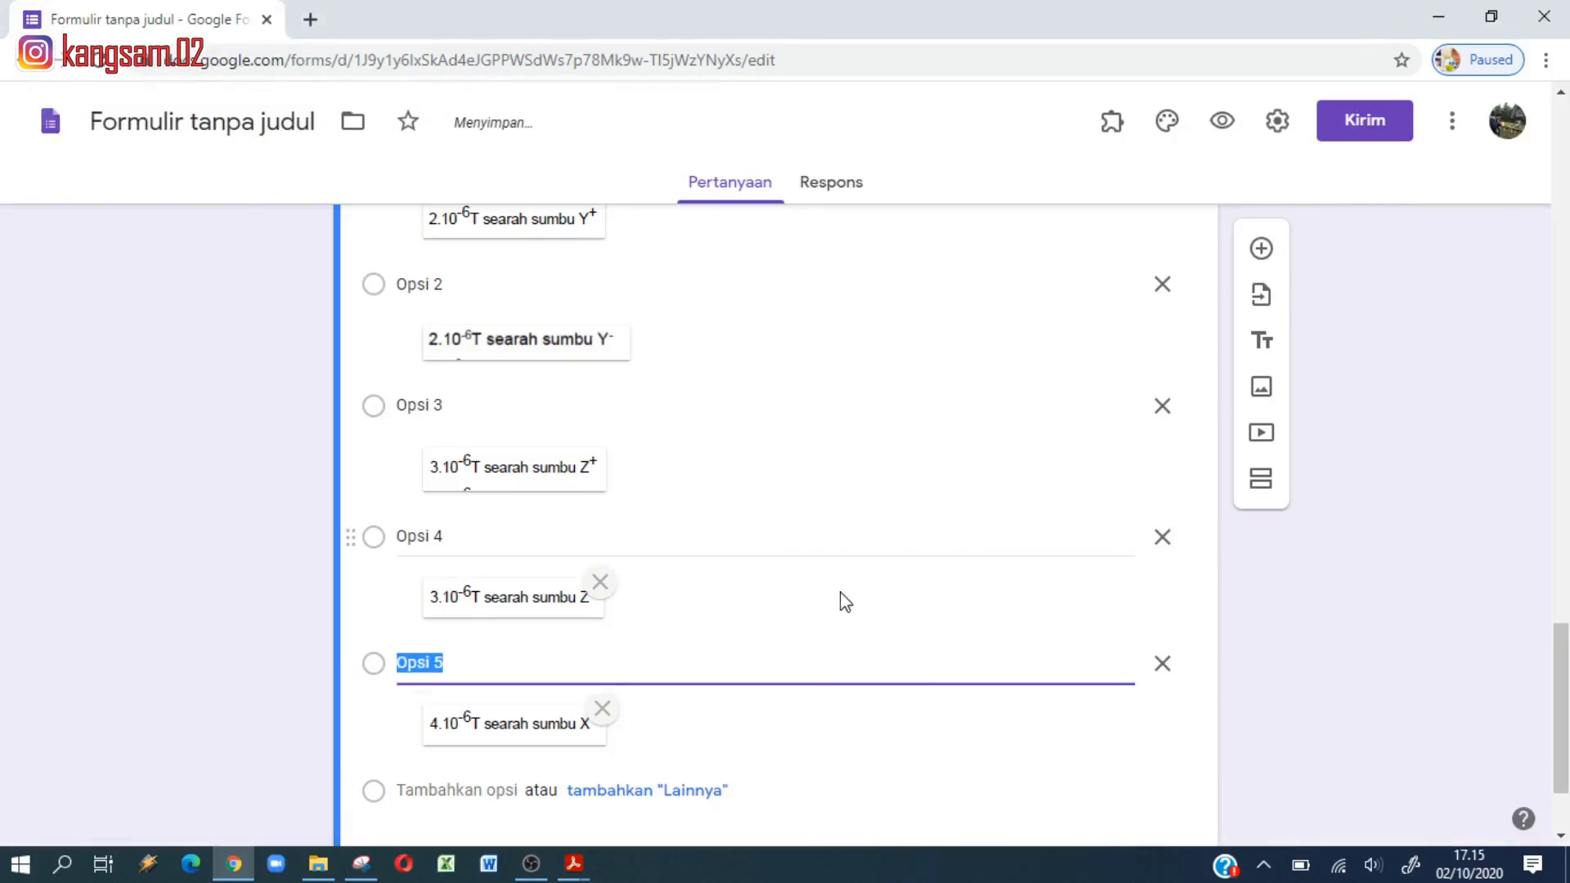
scroll(883, 628, "down", 2)
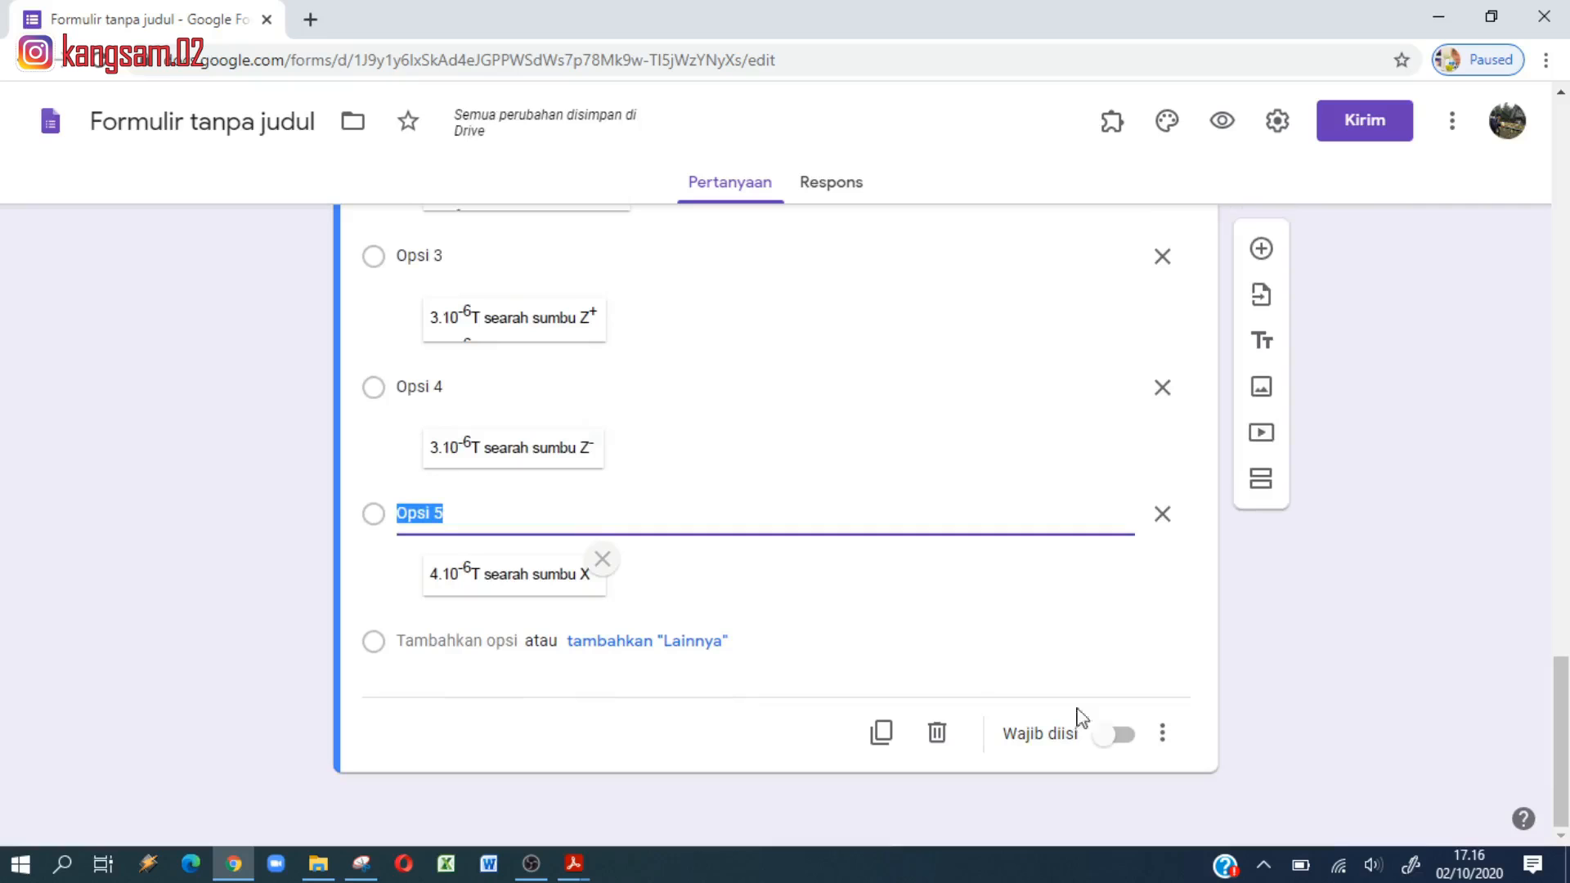
left_click(1114, 736)
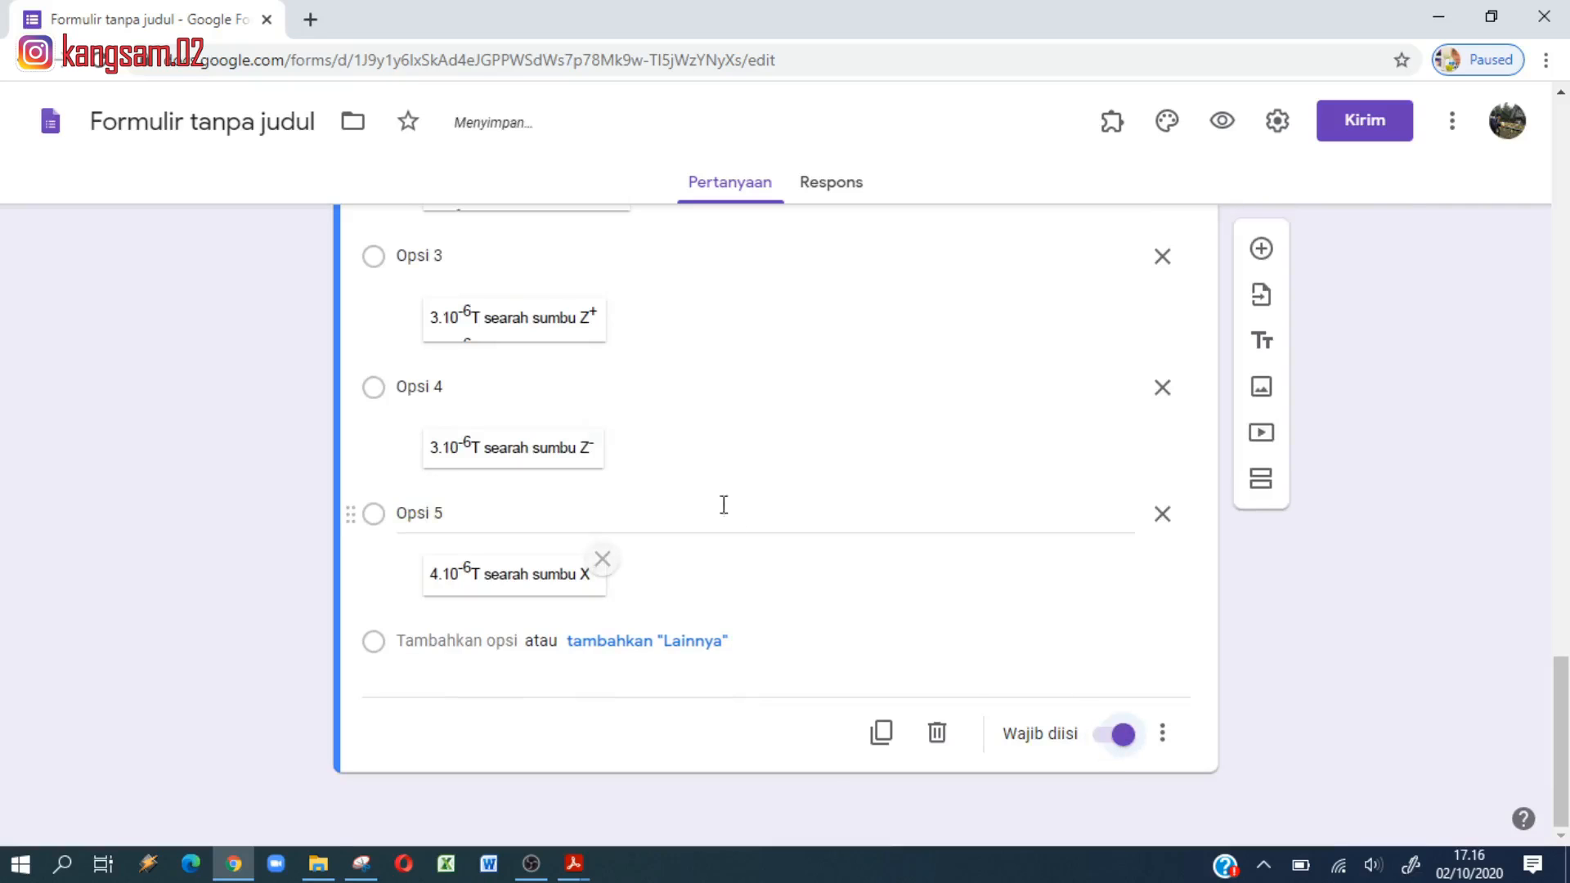
Step: Review the chemistry and physics questions and add a new blank question below the physics one
scroll(724, 505, "up", 15)
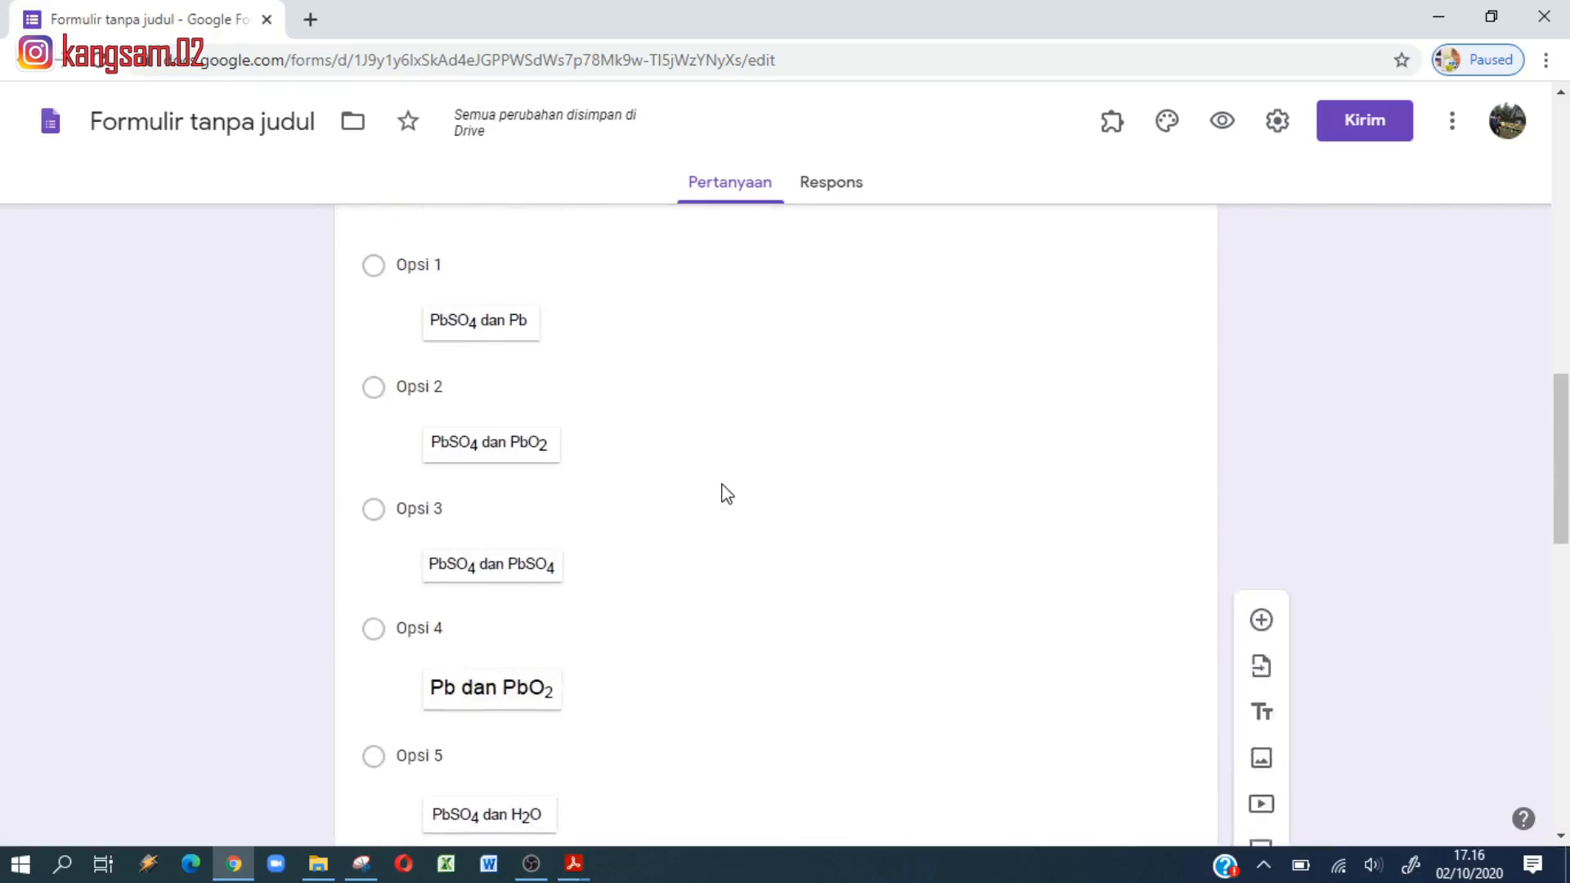
scroll(727, 493, "up", 3)
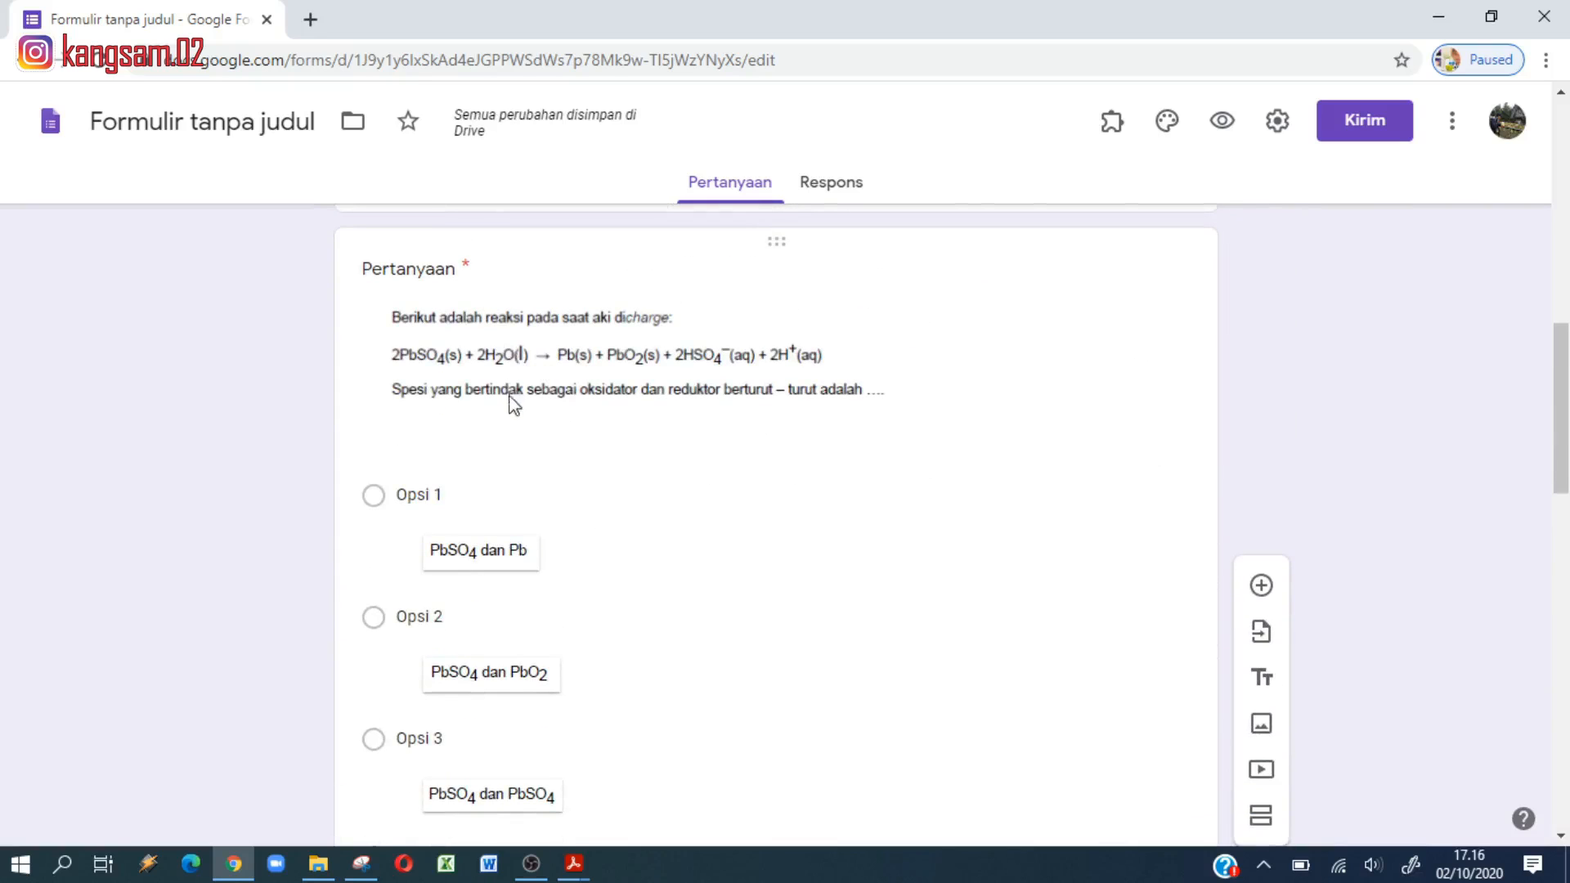
scroll(595, 434, "down", 9)
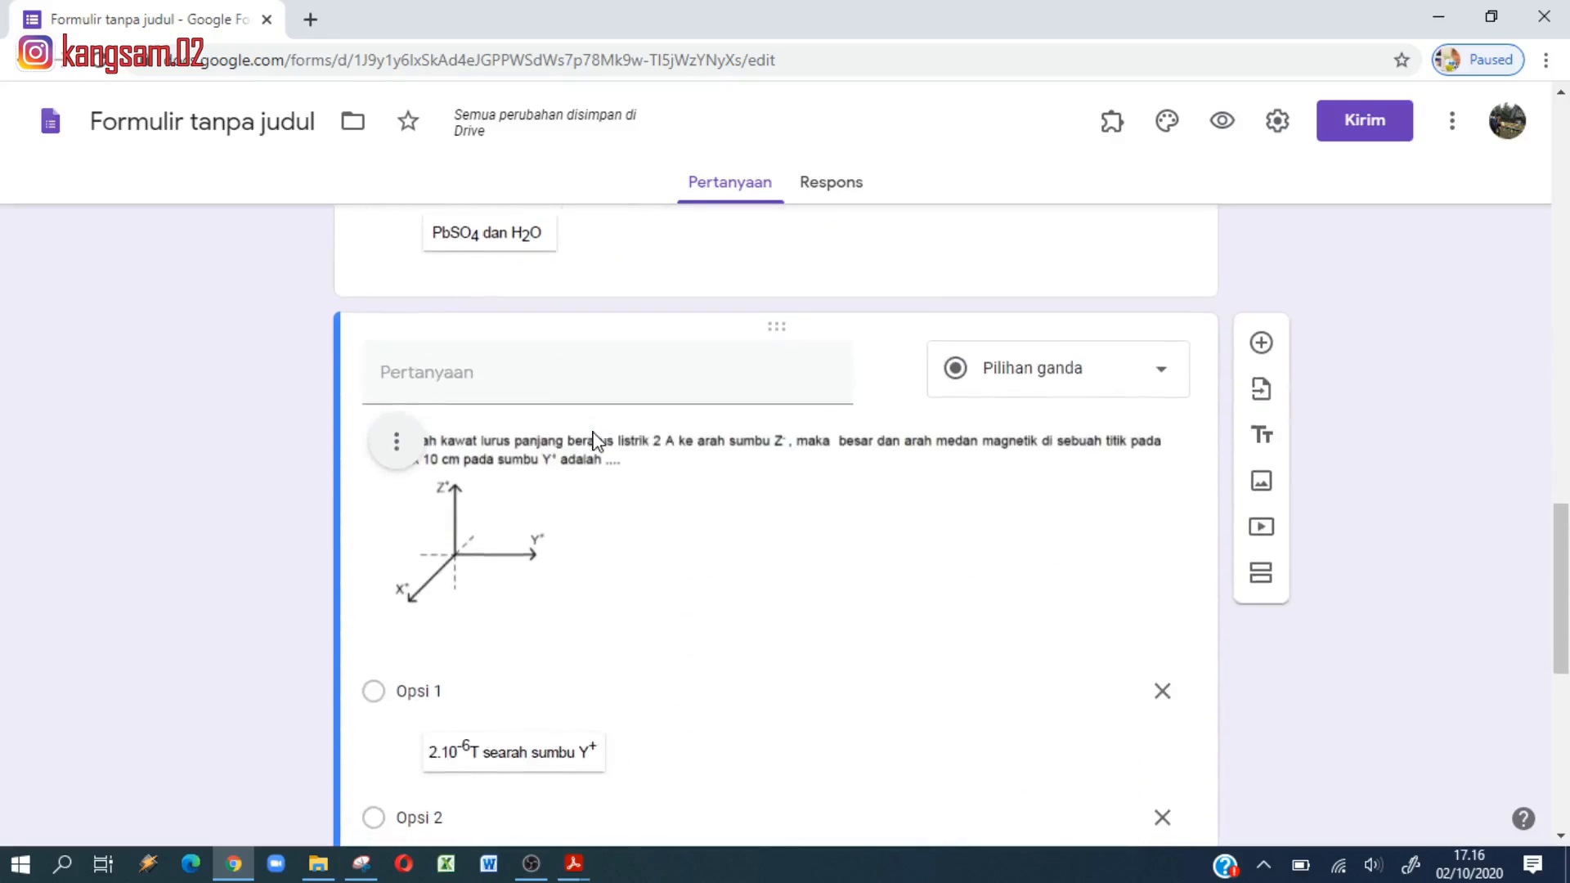
scroll(597, 441, "down", 3)
scroll(667, 573, "down", 3)
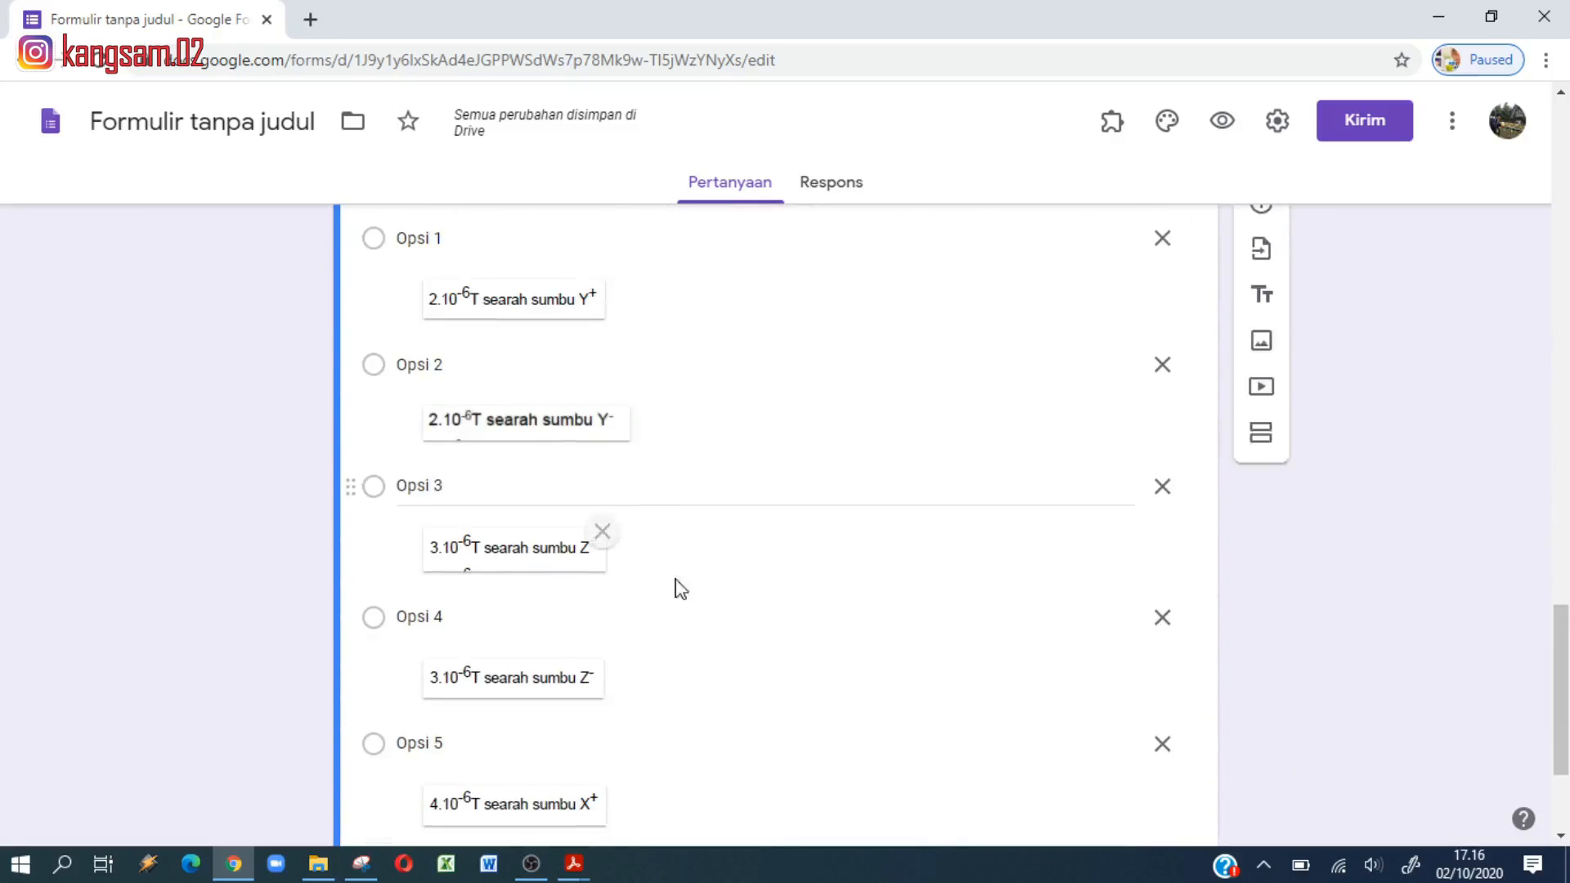
scroll(768, 666, "down", 3)
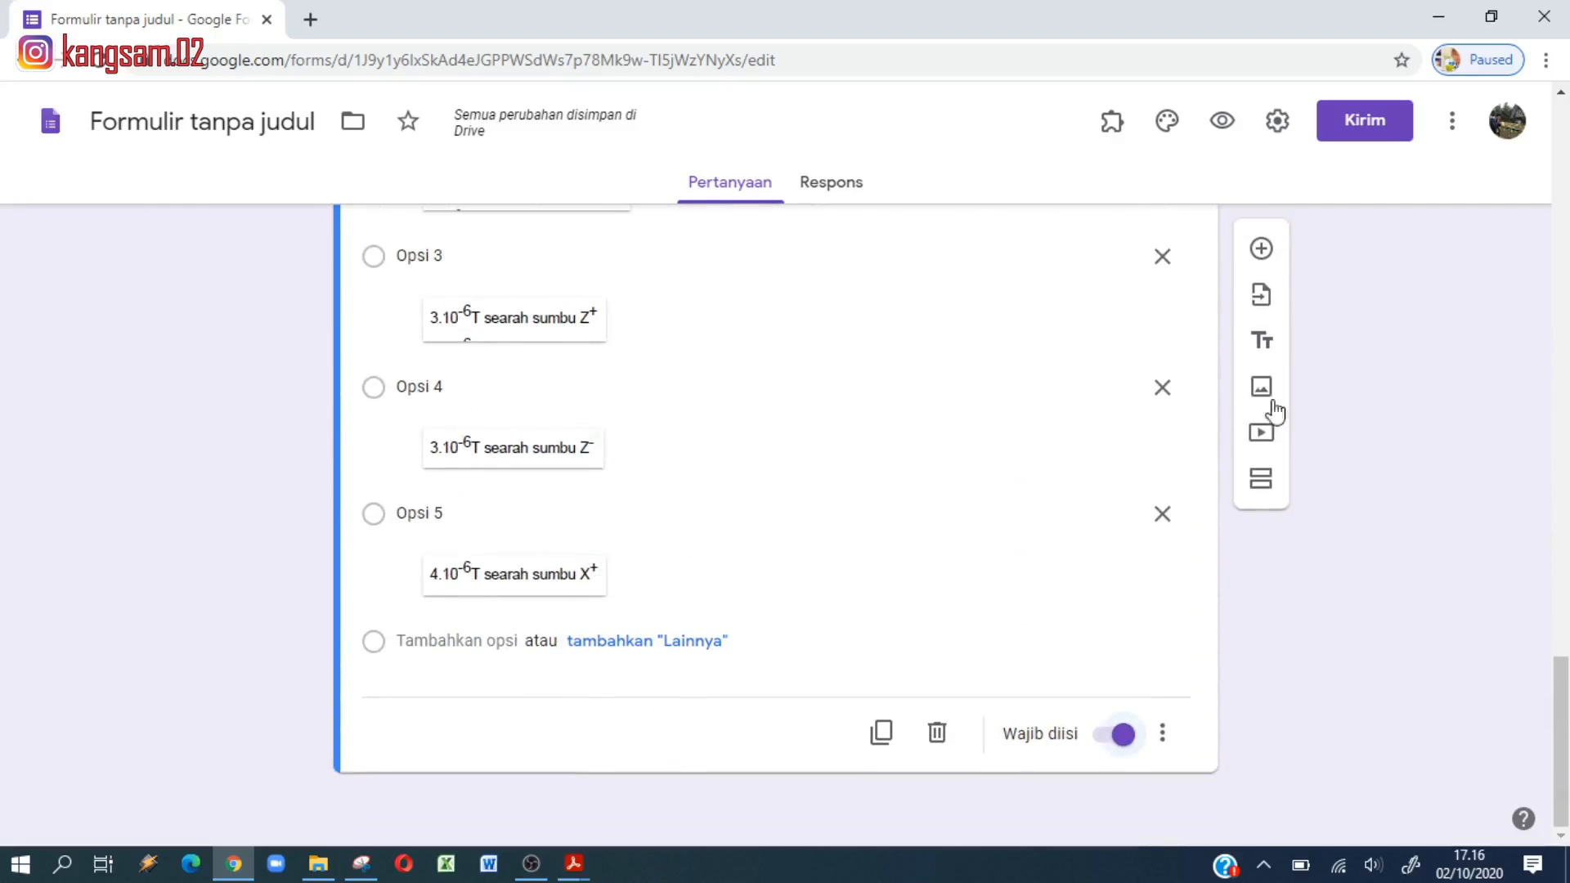
left_click(1259, 250)
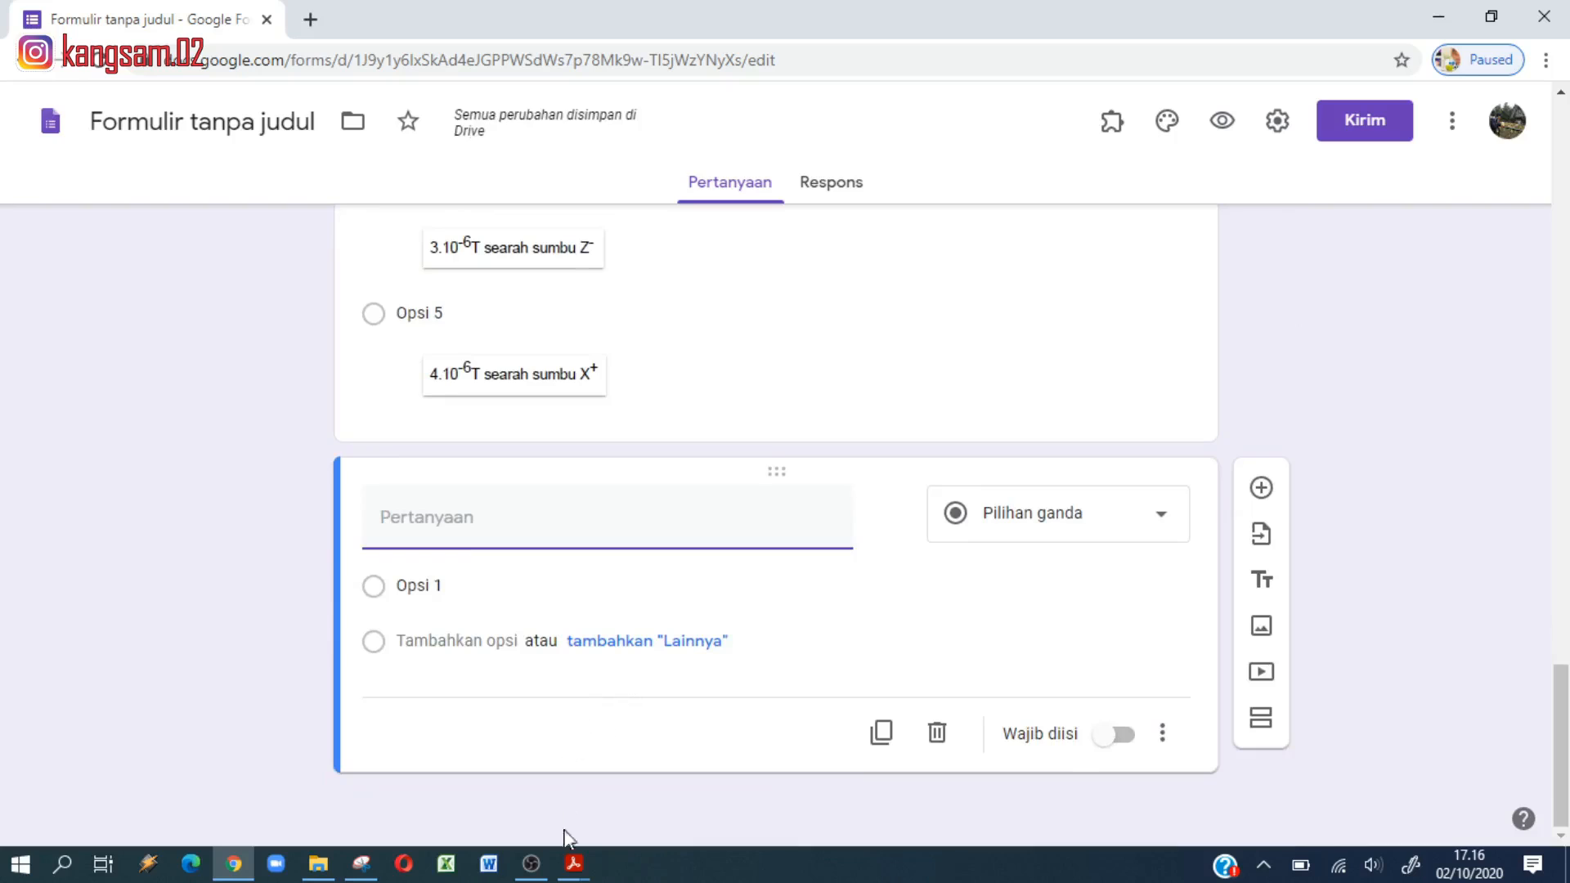
Step: Close the Acrobat Reader window together with all its open PDF documents
left_click(574, 863)
right_click(571, 838)
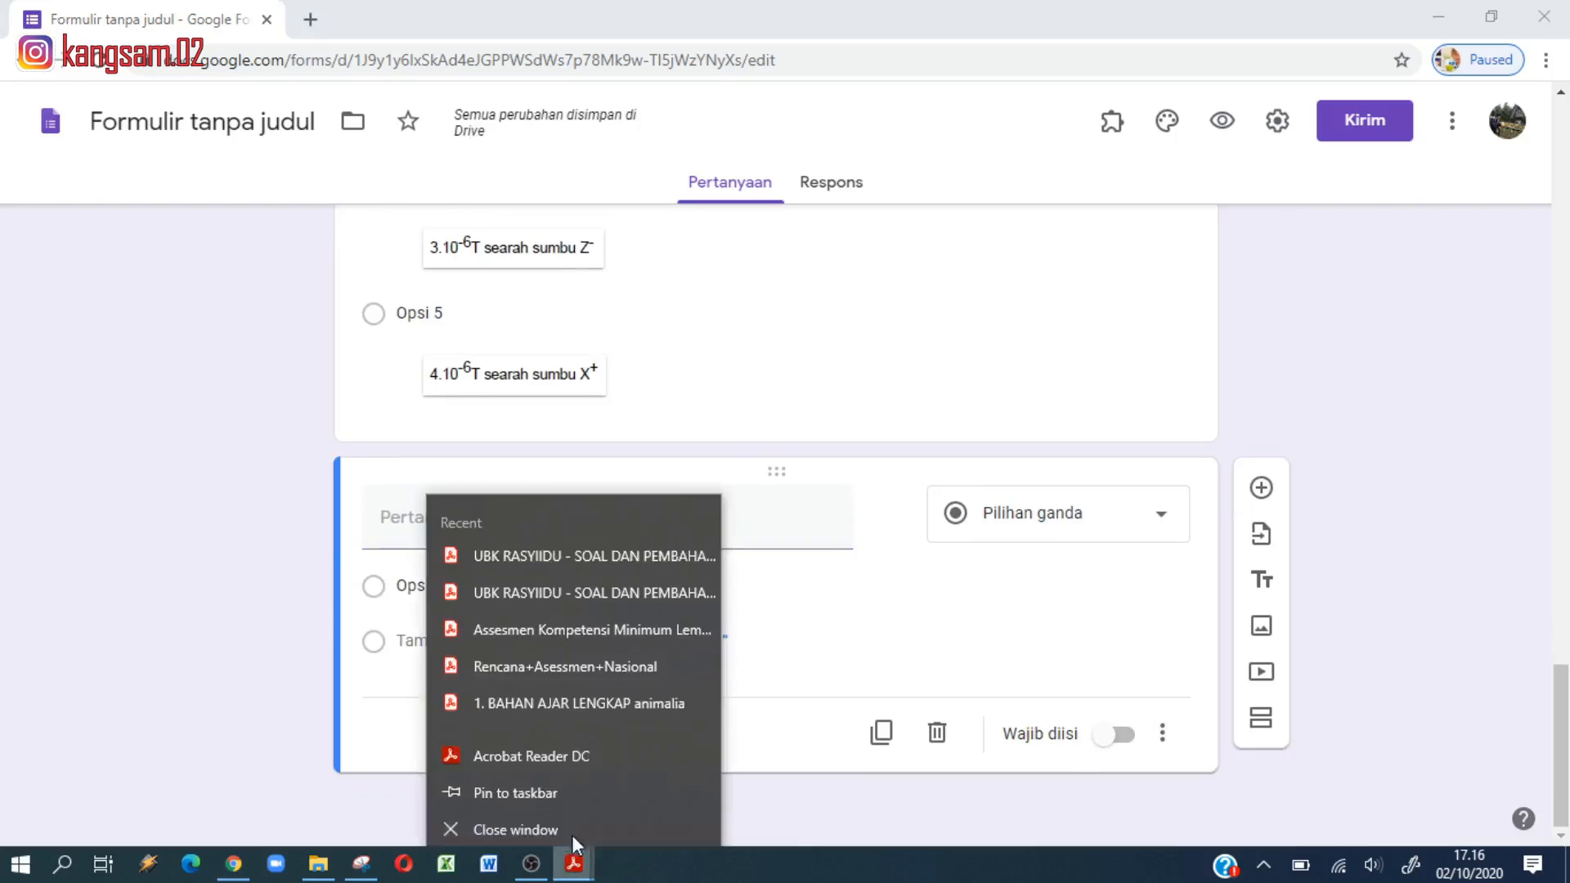
left_click(553, 821)
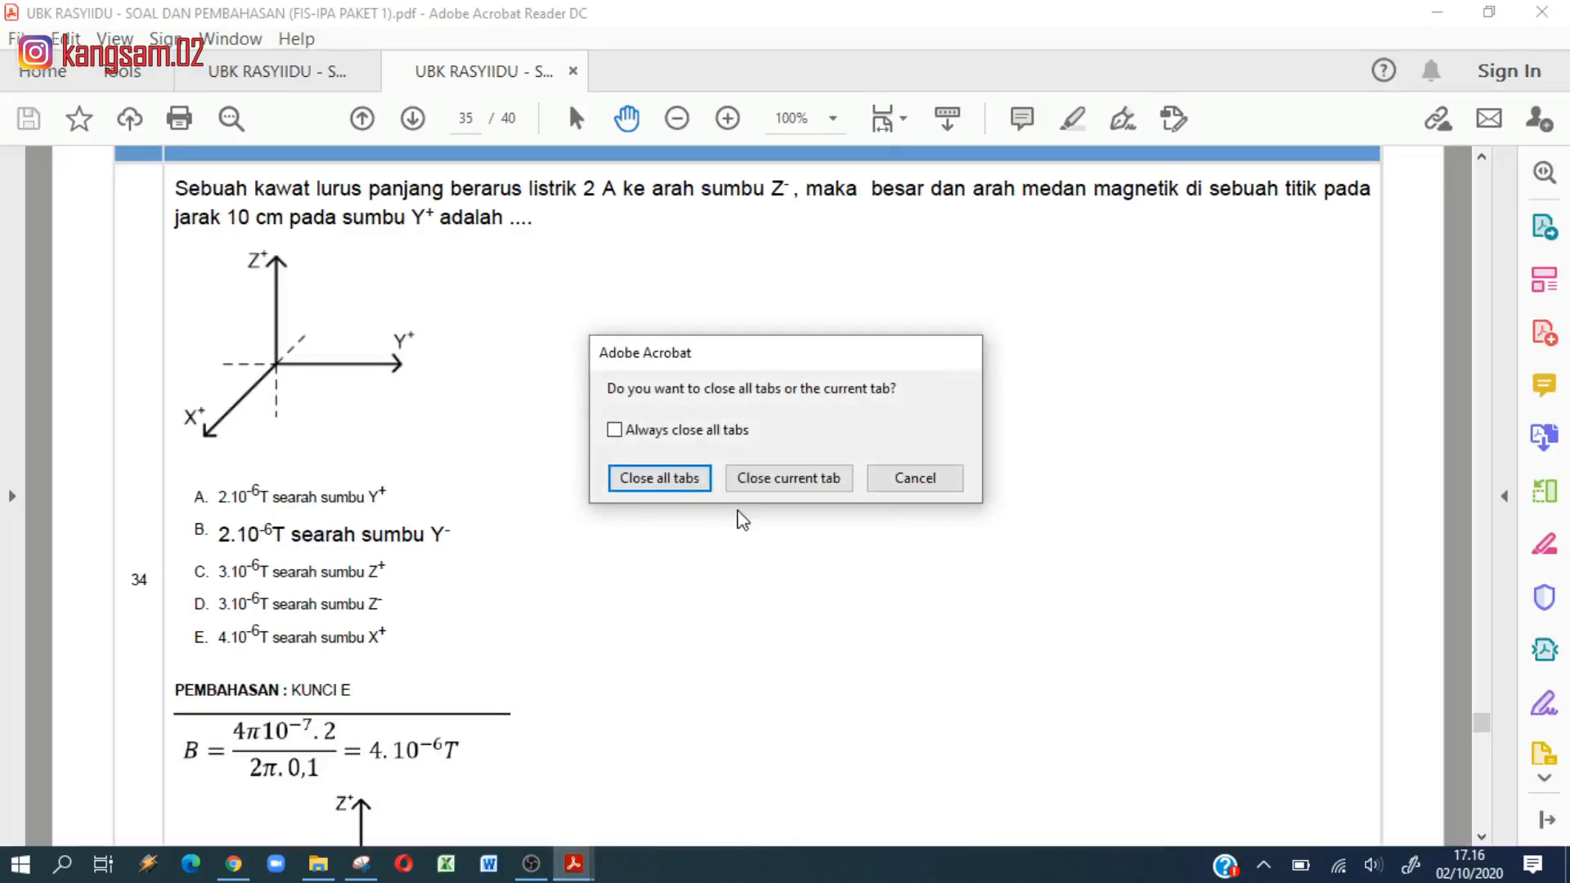
left_click(641, 481)
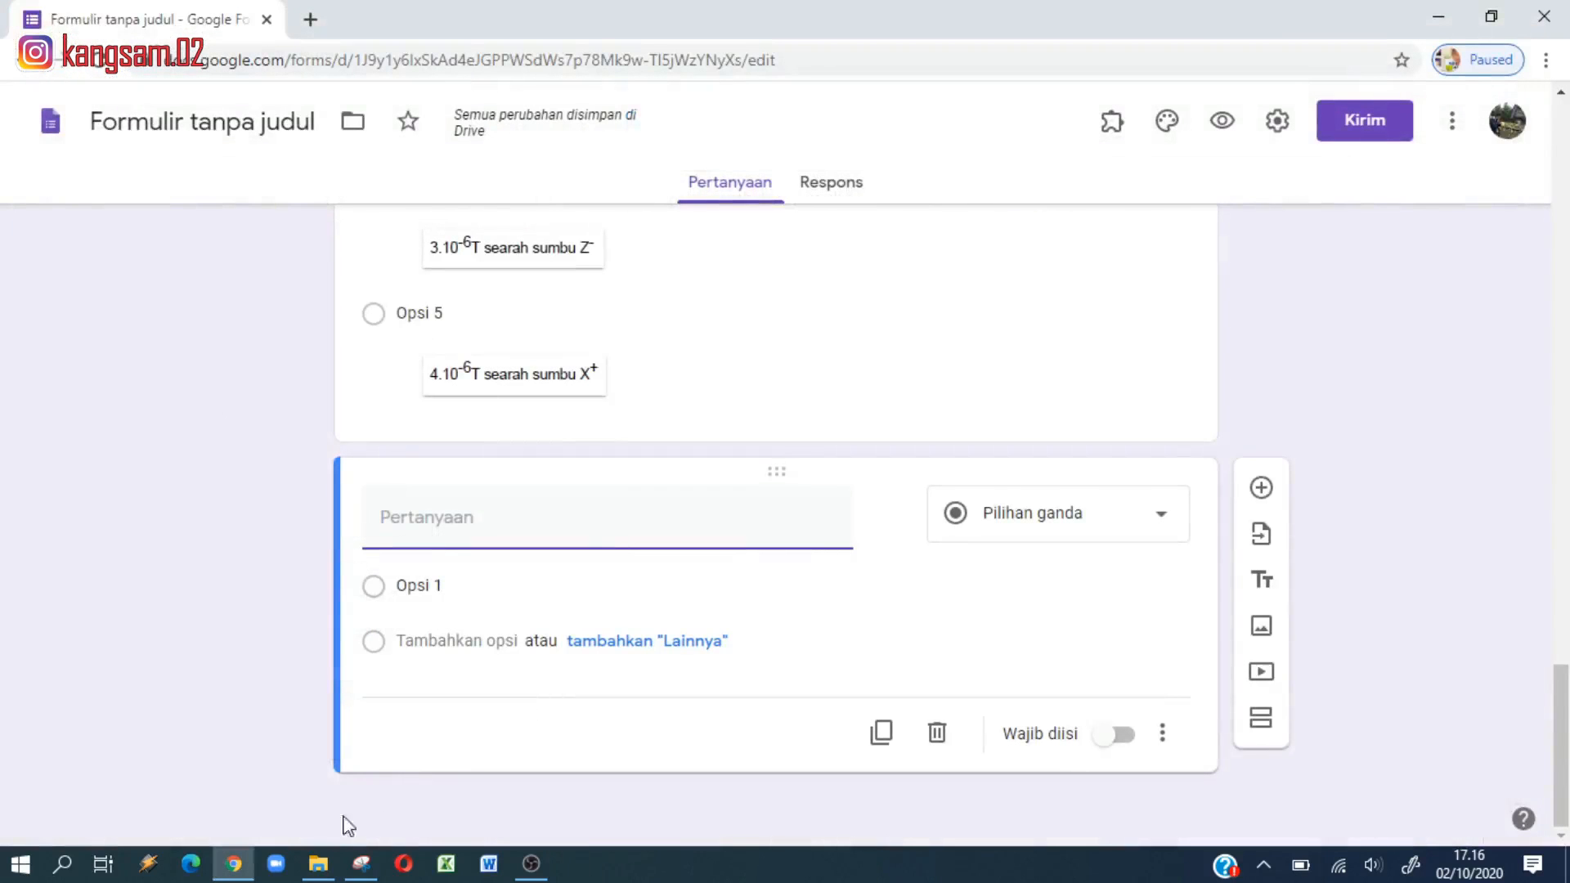
Step: Switch to File Explorer and open the UBK RASYIIDU - SOAL DAN PEMBAHASAN (BIO-IPA PAKET 1) PDF from the soal akm folder
left_click(318, 865)
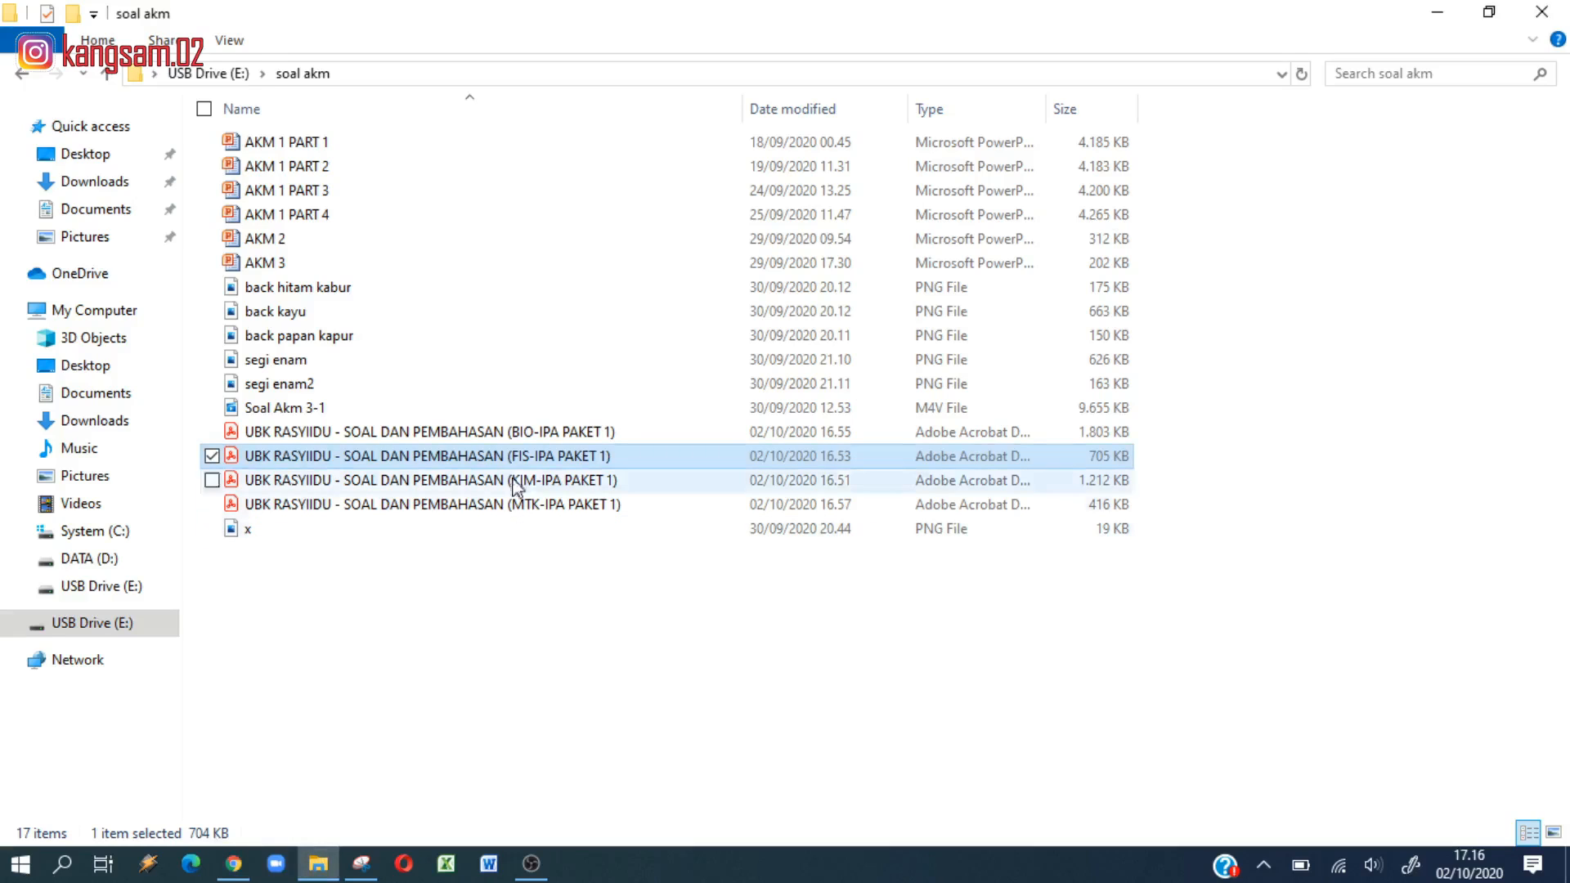
left_click(512, 433)
double_click(512, 434)
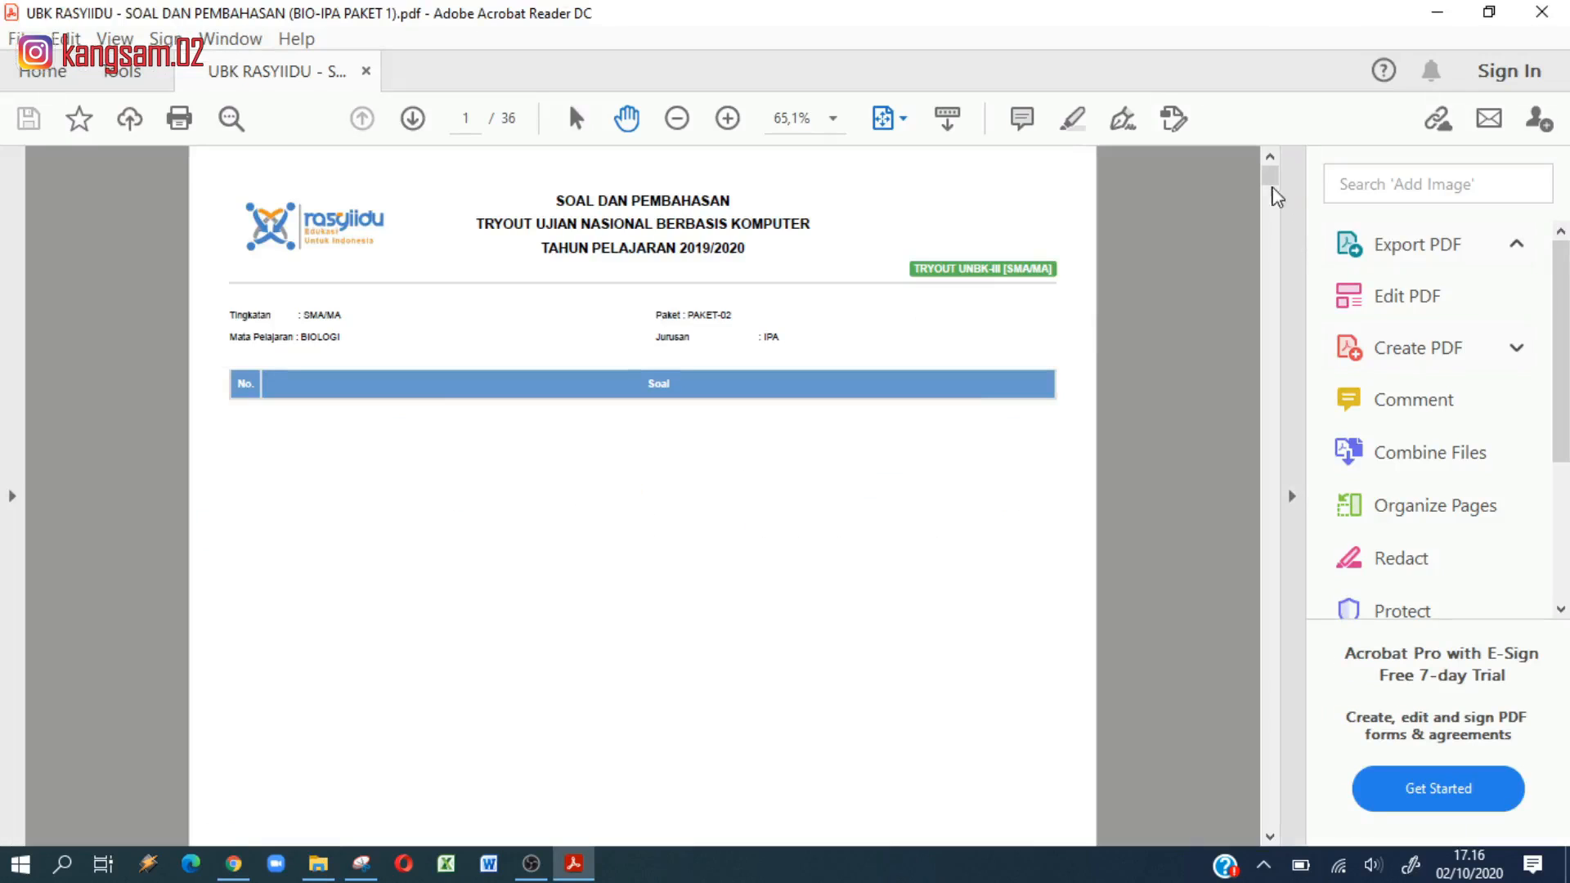
Step: Go to biology question 40 on page 36 of the PDF and set the zoom to 100%
left_click_drag(1272, 182, 1251, 681)
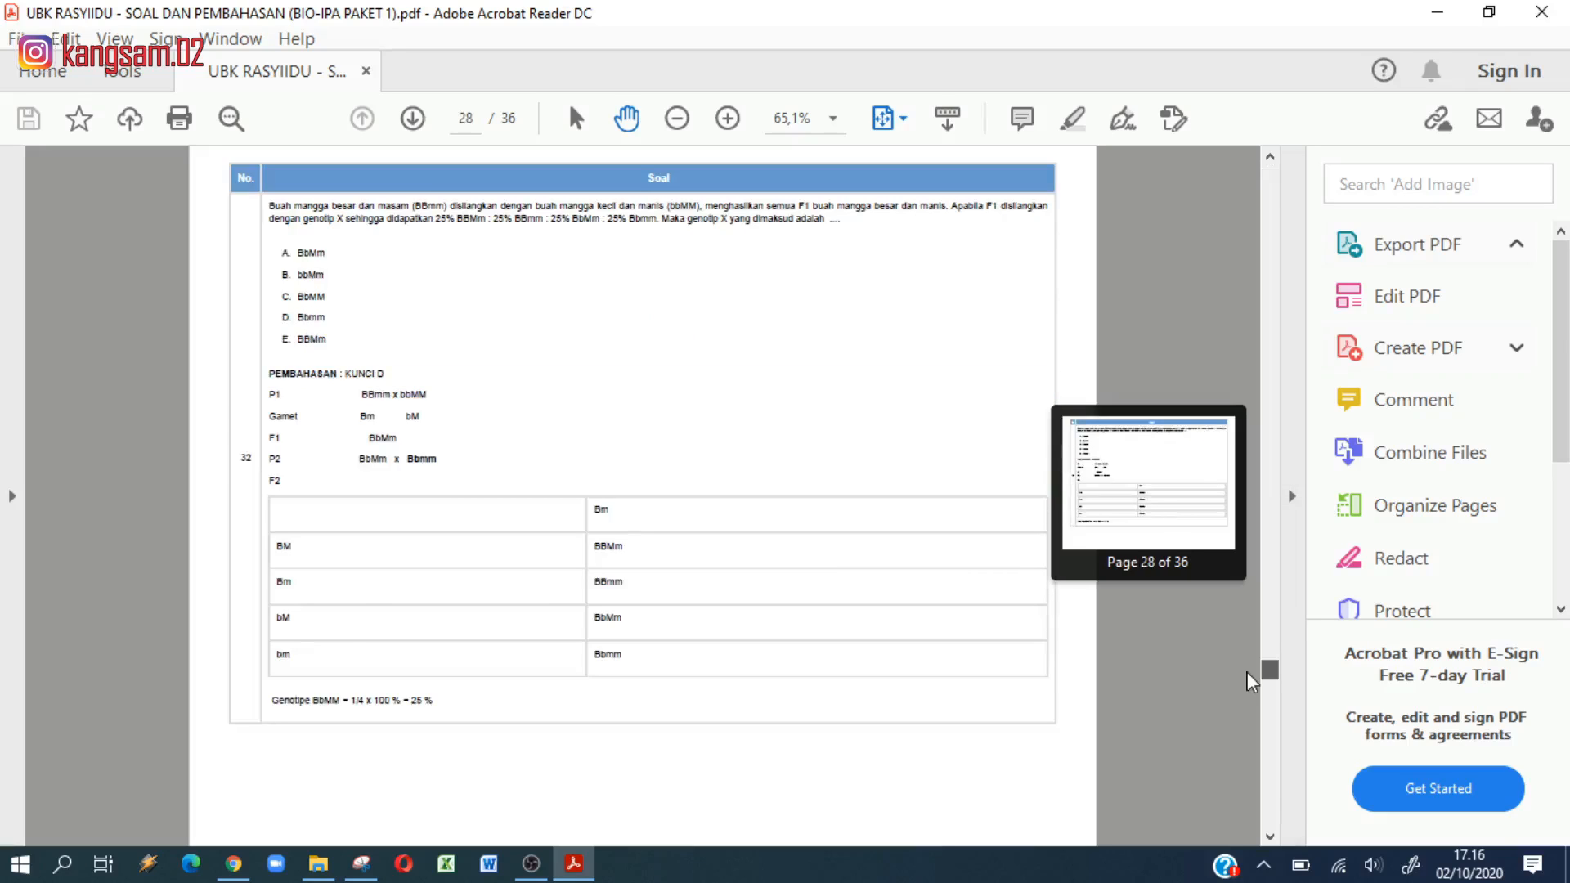
left_click_drag(1252, 681, 1251, 772)
scroll(813, 595, "down", 15)
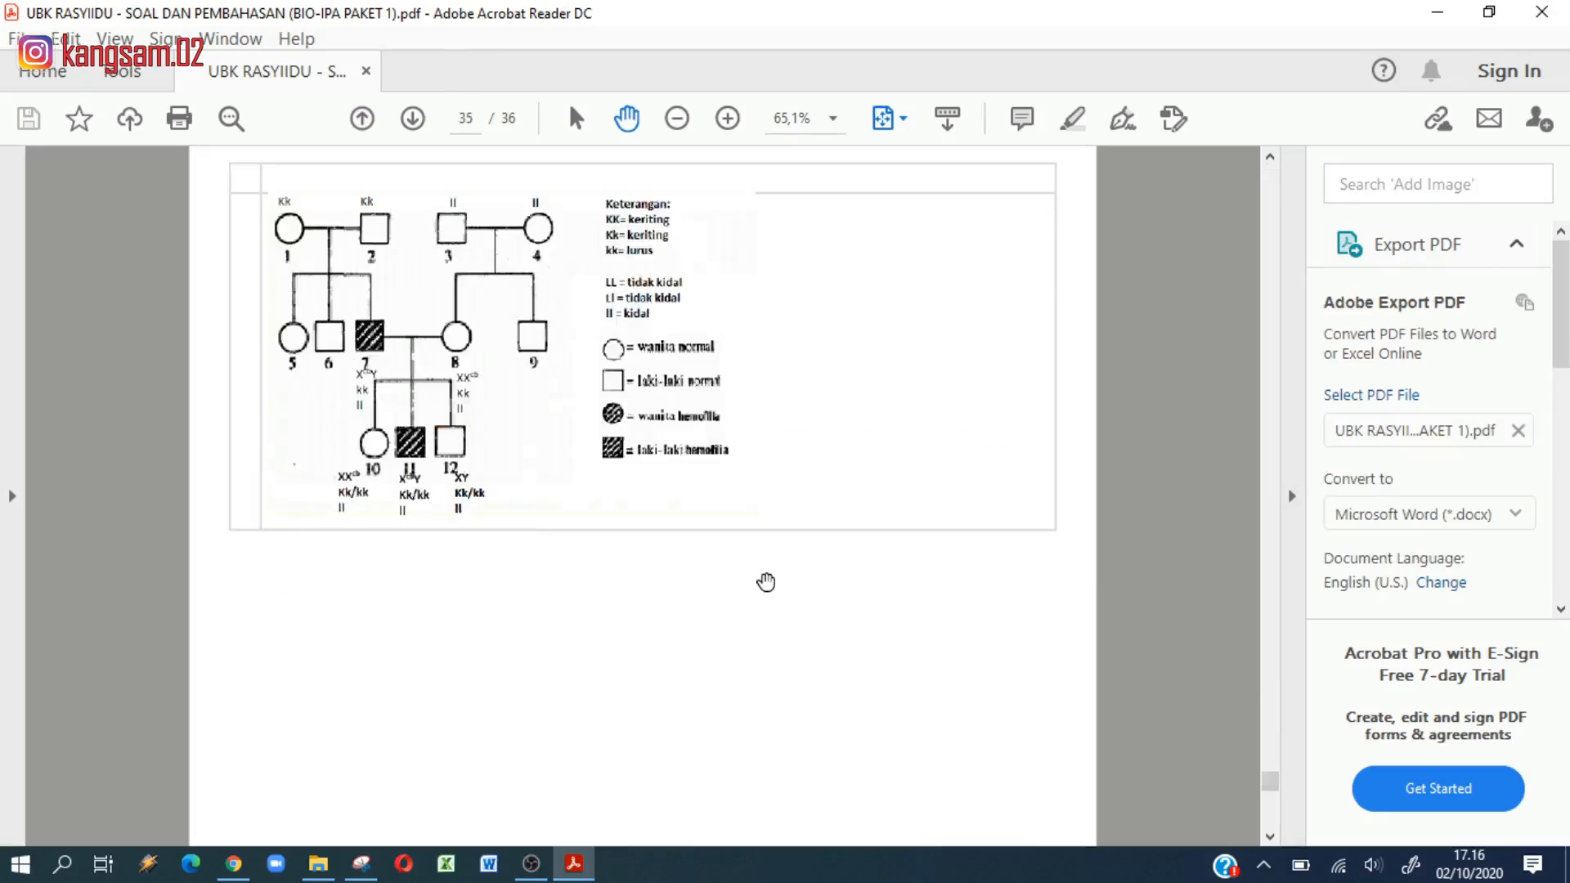
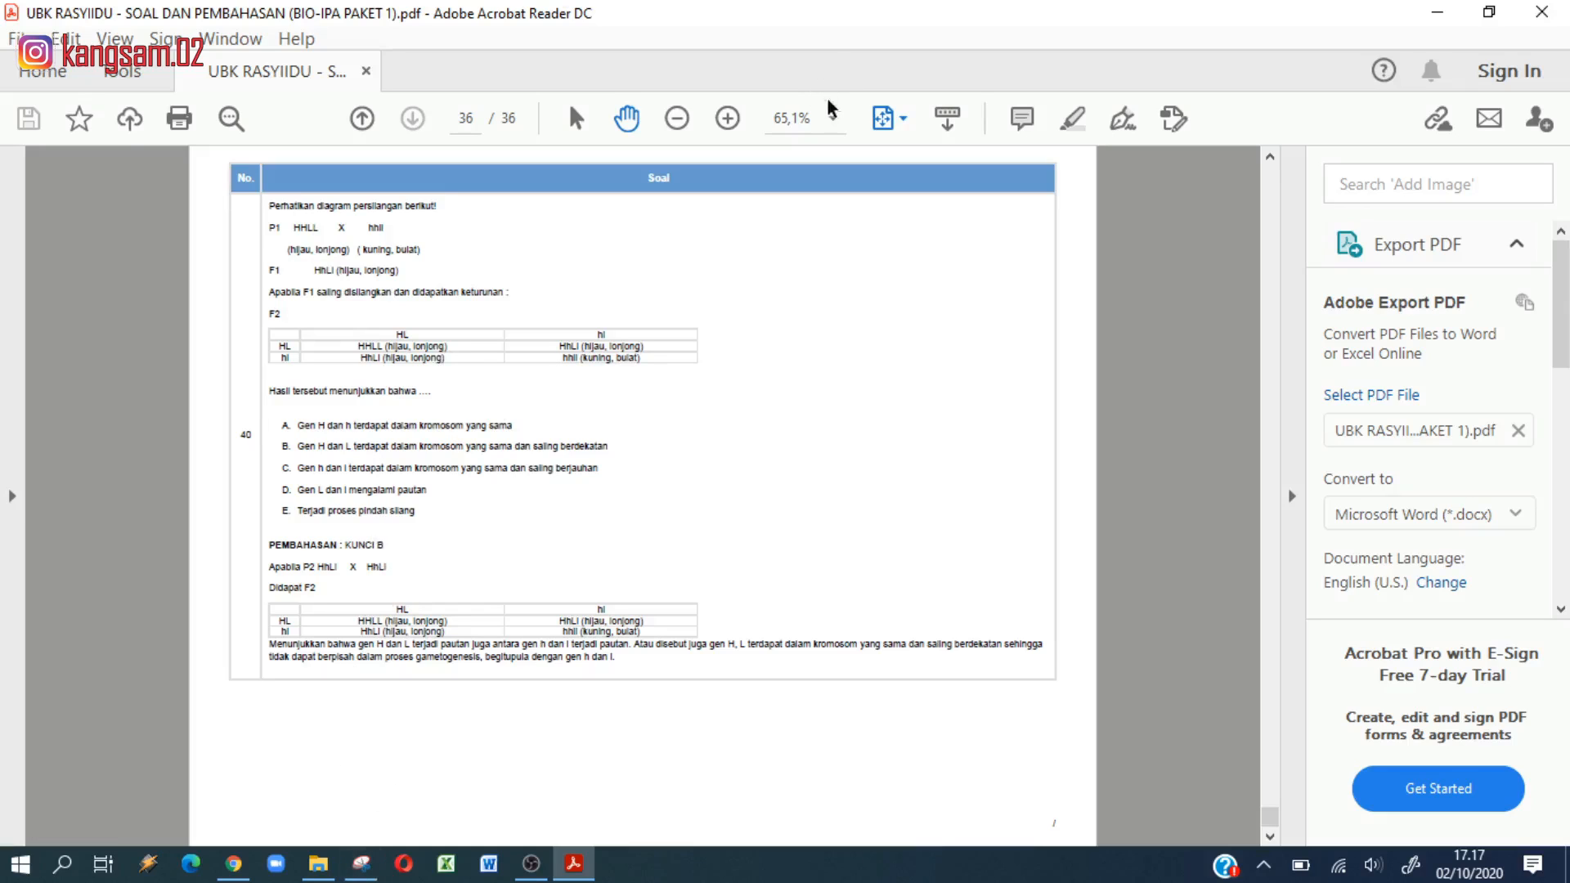
left_click(834, 119)
left_click(910, 284)
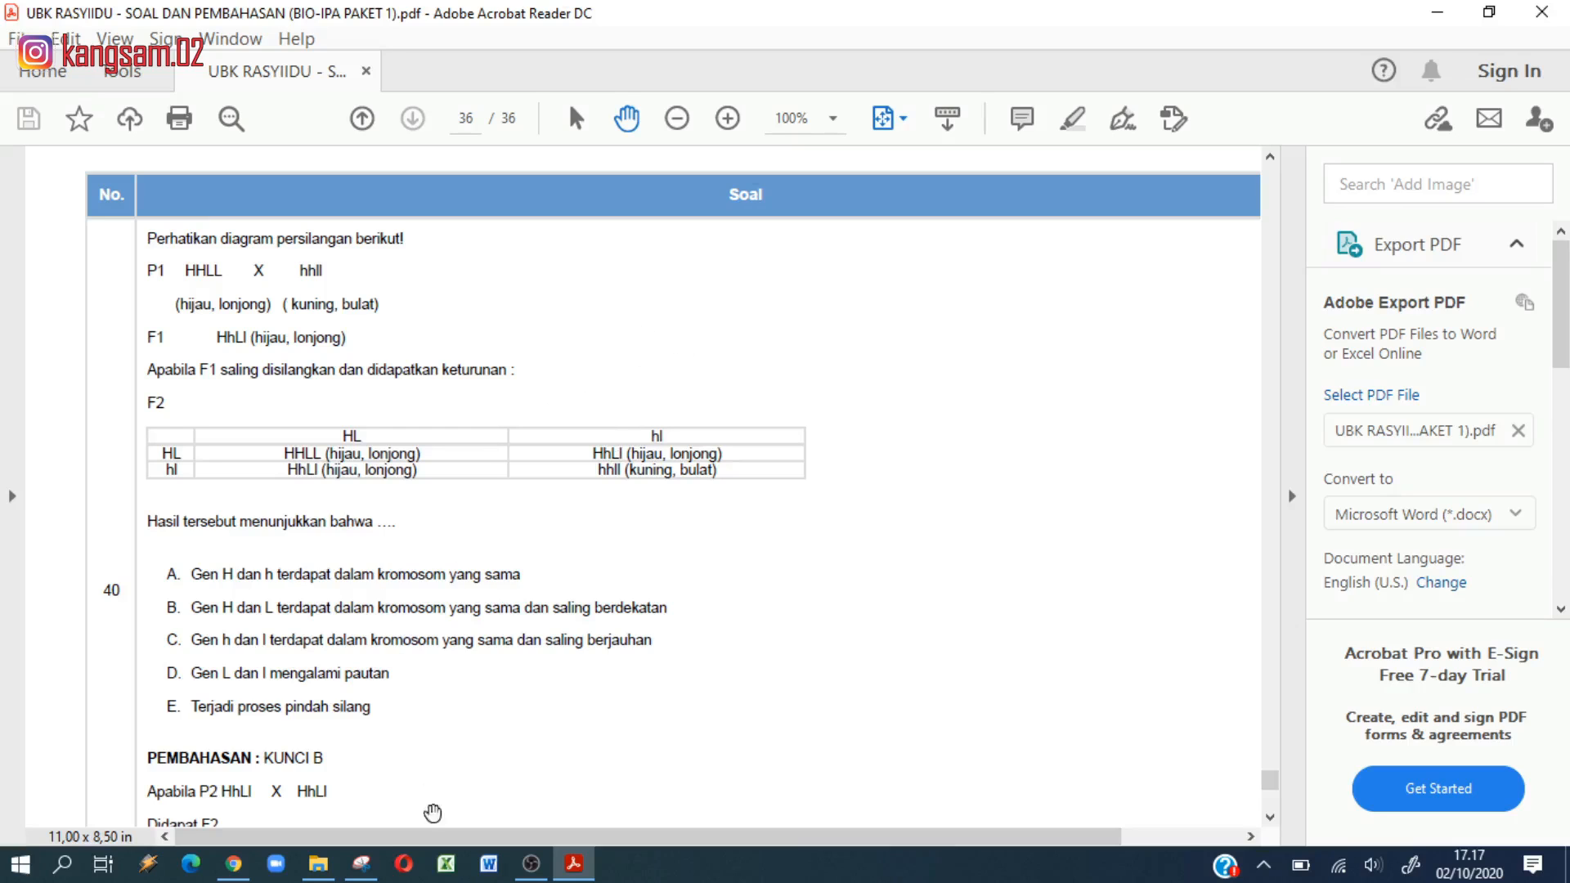
Step: Switch to Snipping Tool and capture the text and crossing table of question 40, without the answer options
left_click(364, 863)
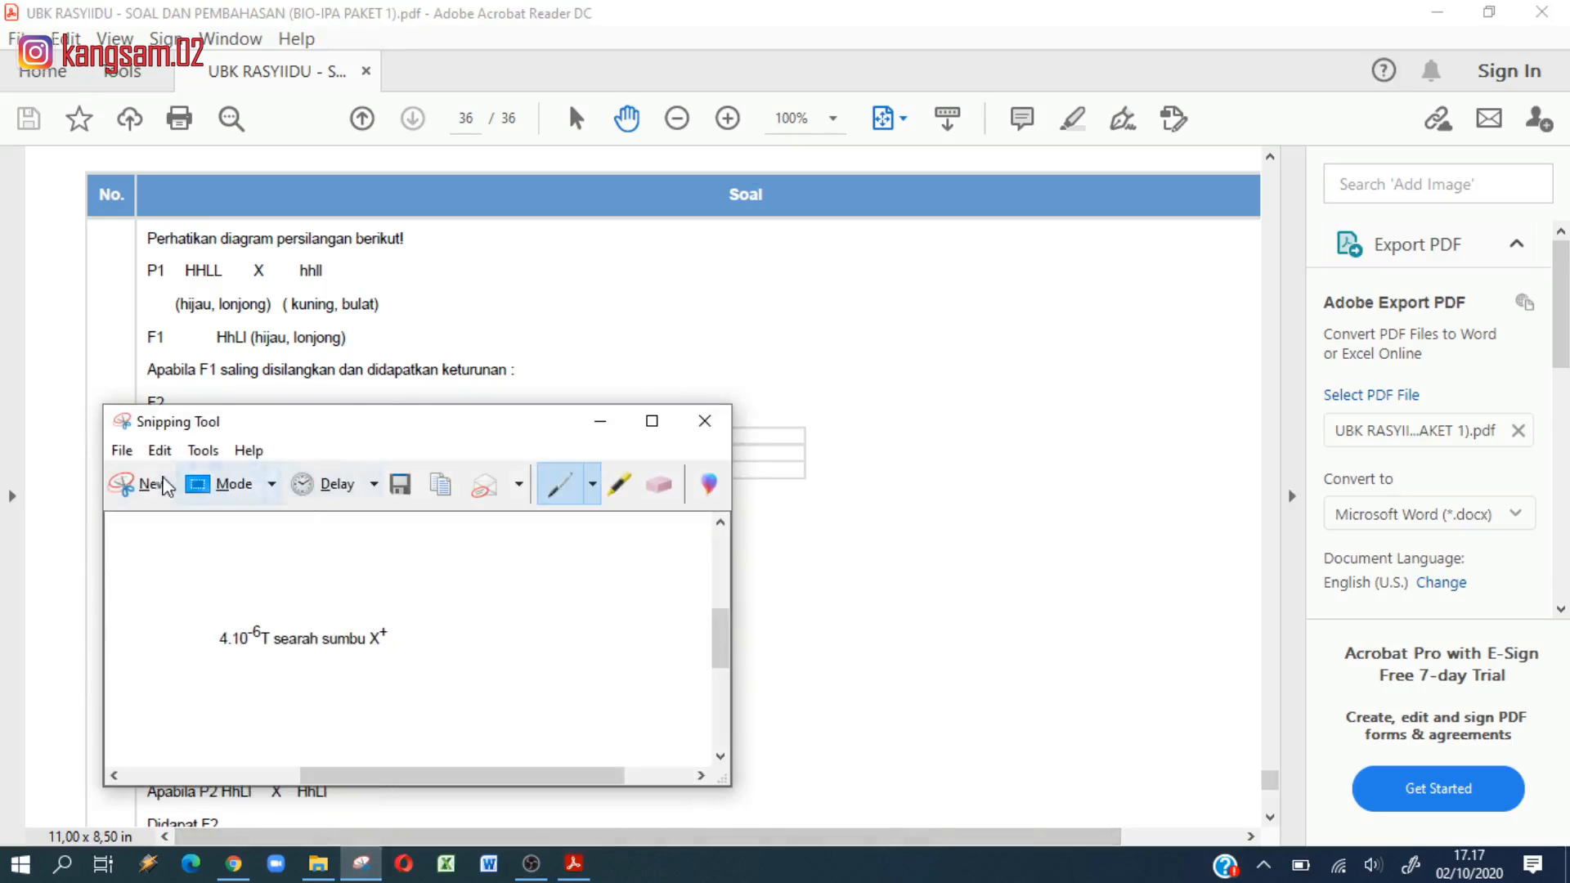
left_click(149, 486)
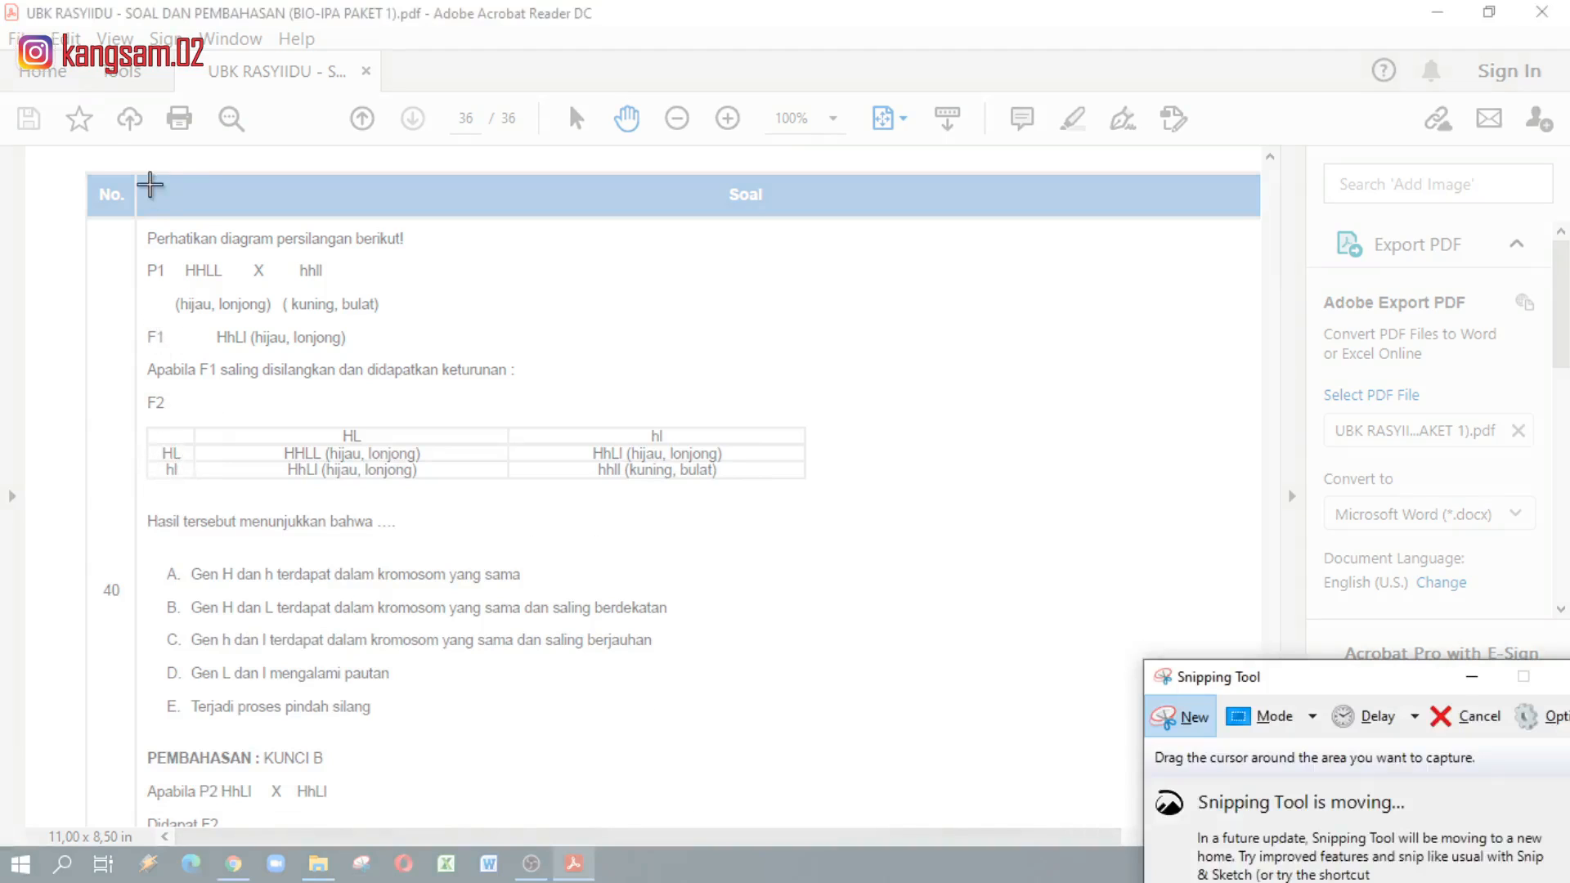
left_click_drag(136, 223, 826, 542)
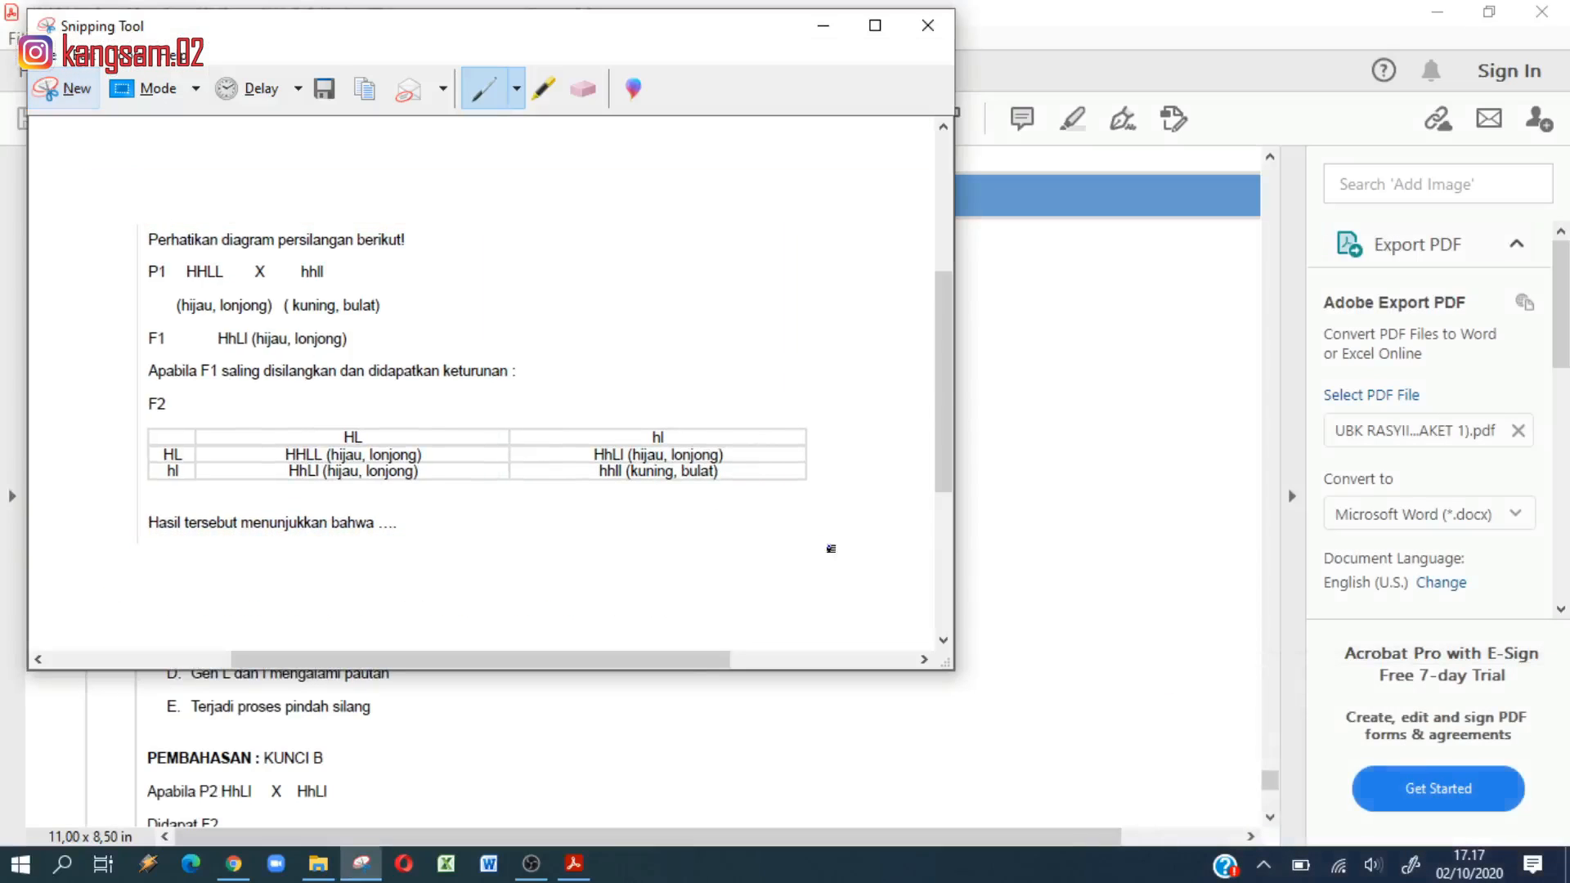
Step: Save the snip of question 40 as the PNG file SOAL BIOLOGI in Pictures and minimize Snipping Tool
left_click(326, 91)
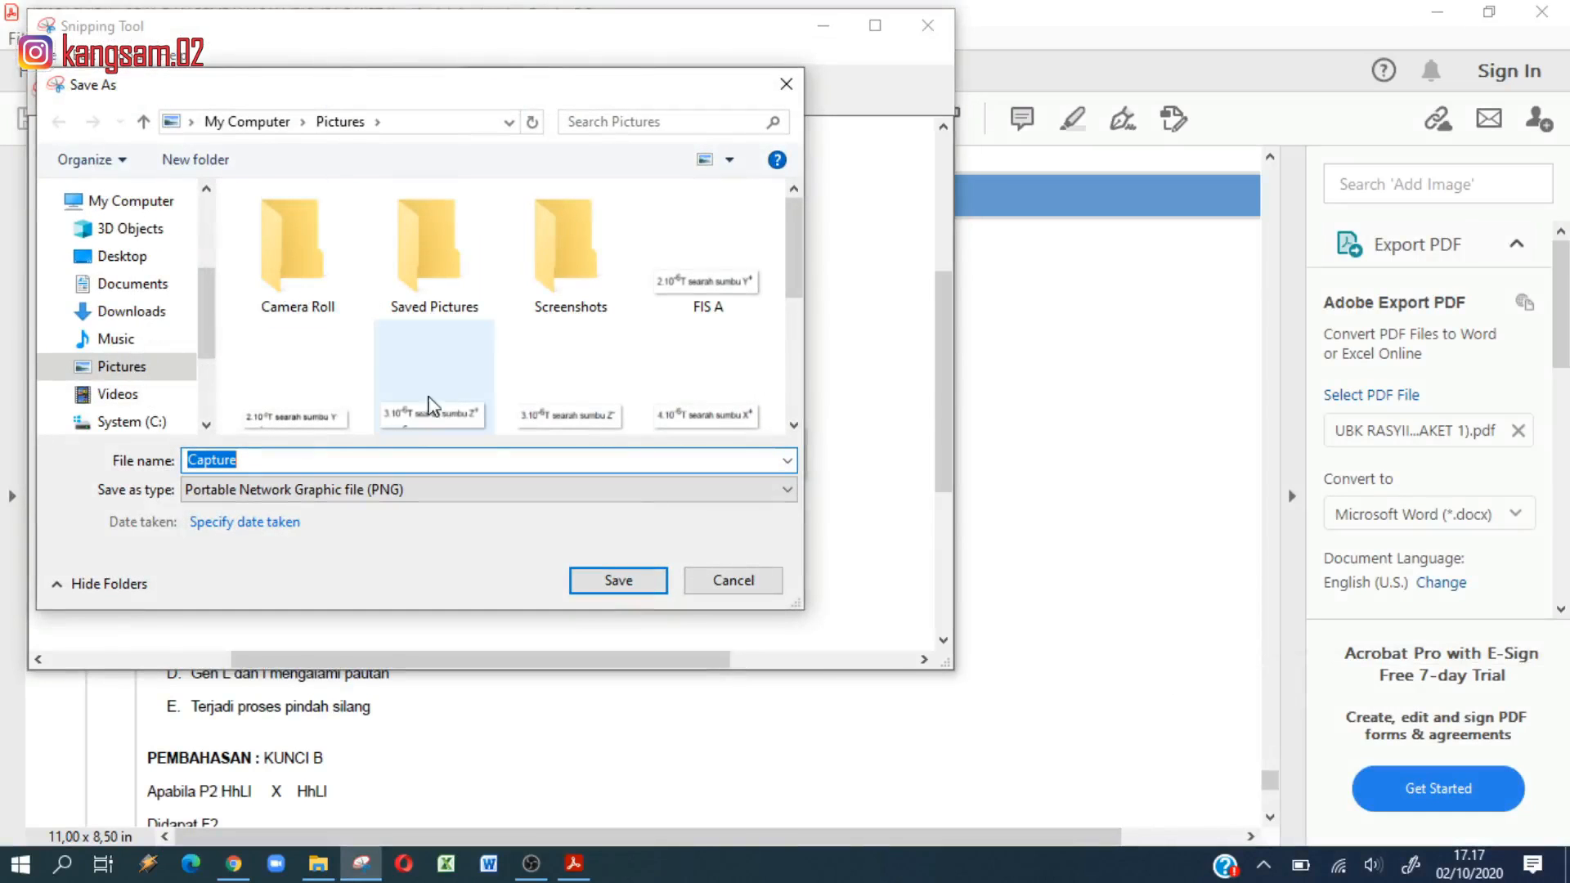
type("B")
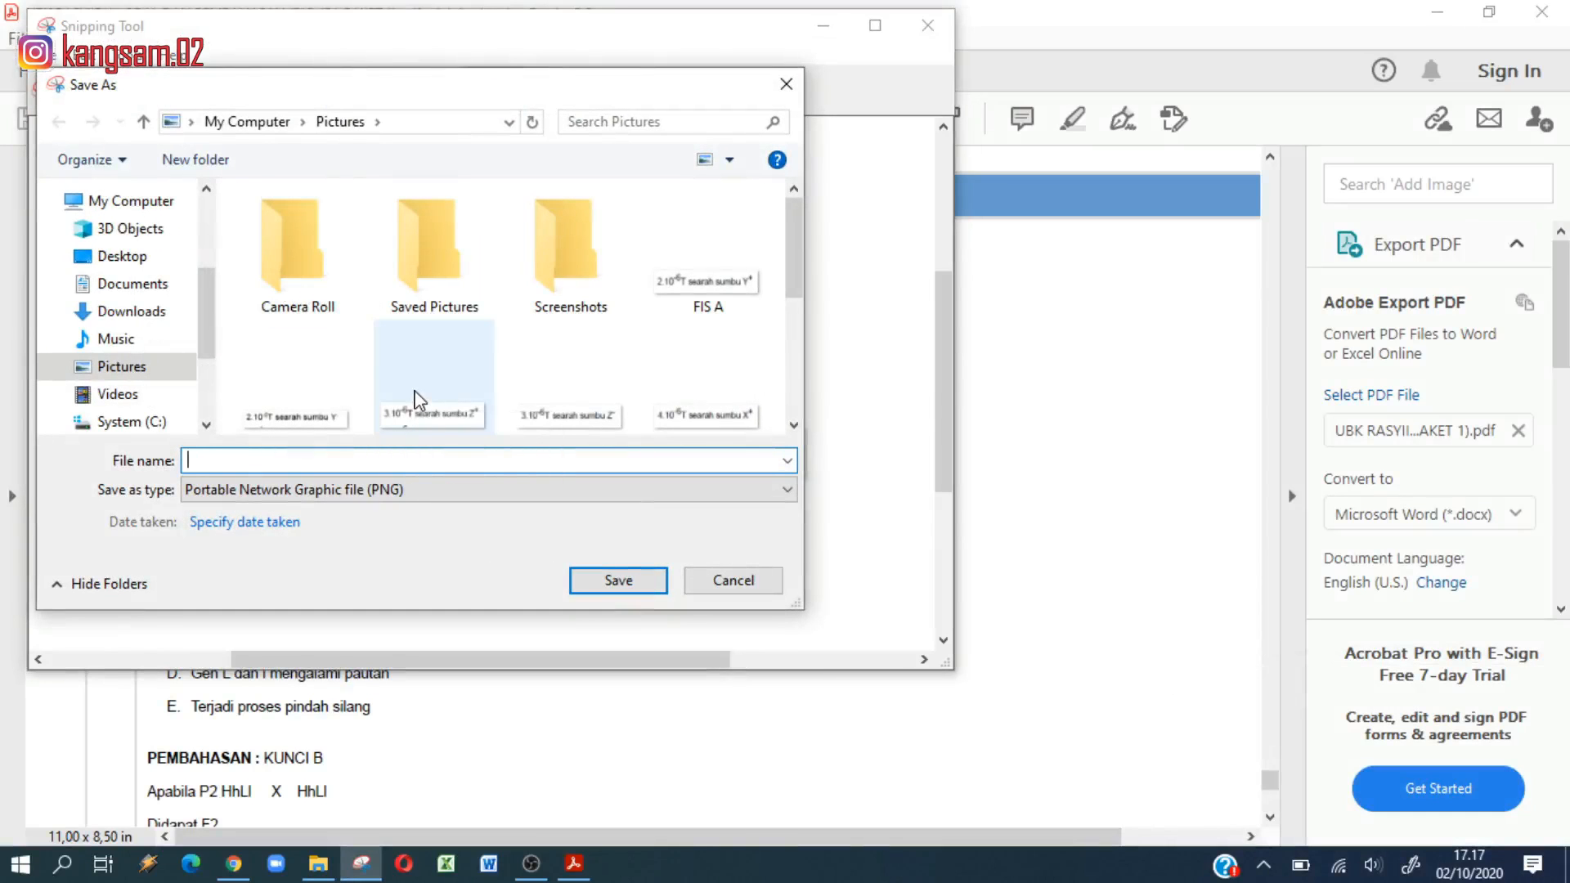
type("SOAL ")
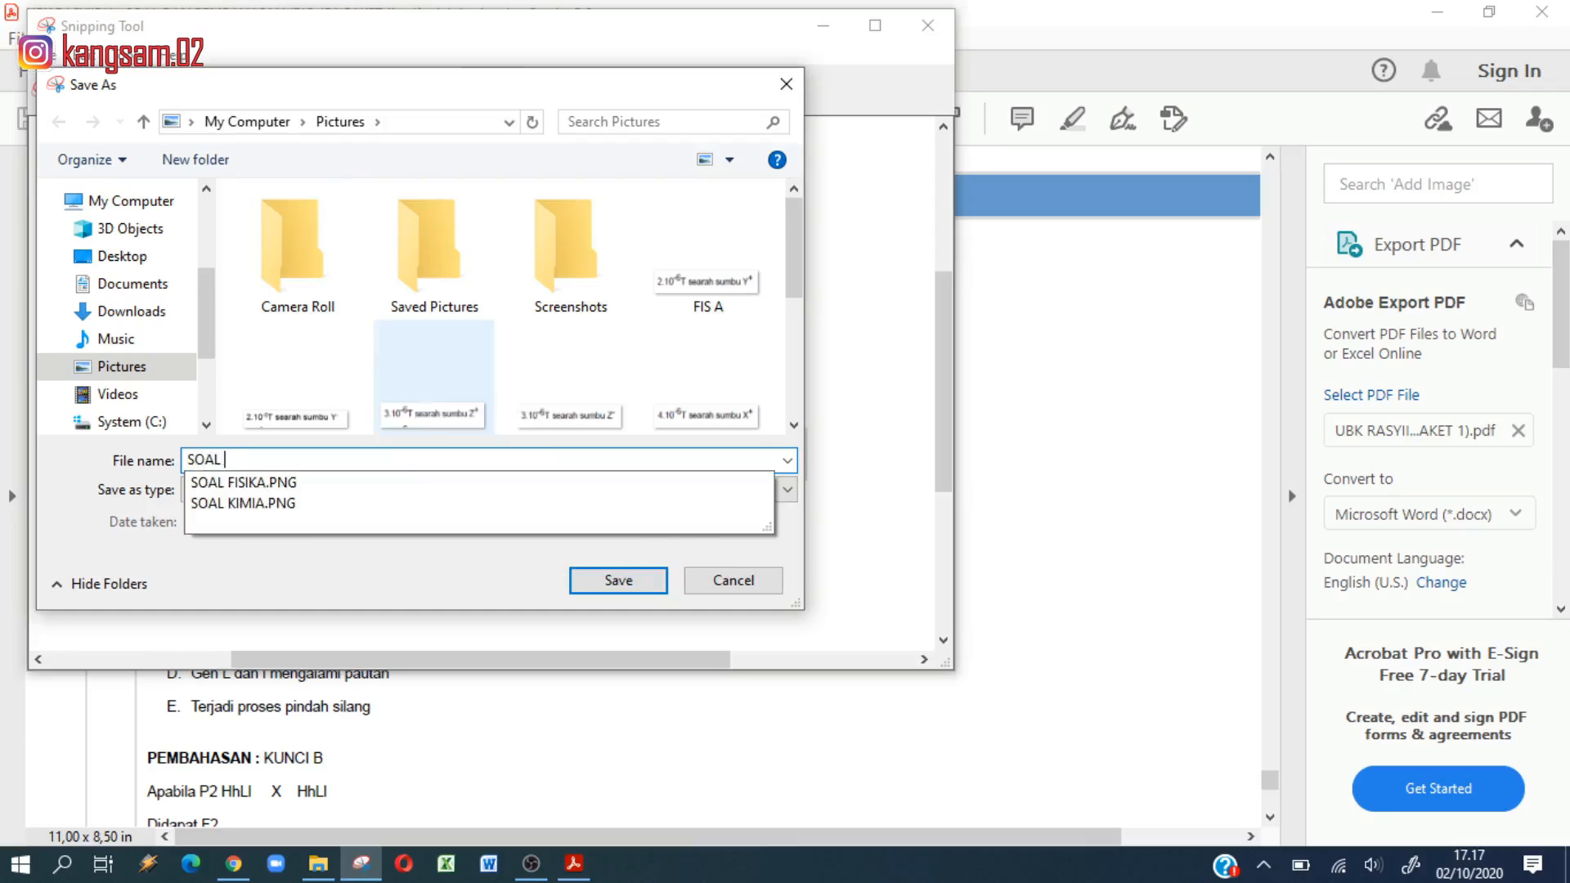
type("BIOLOGI")
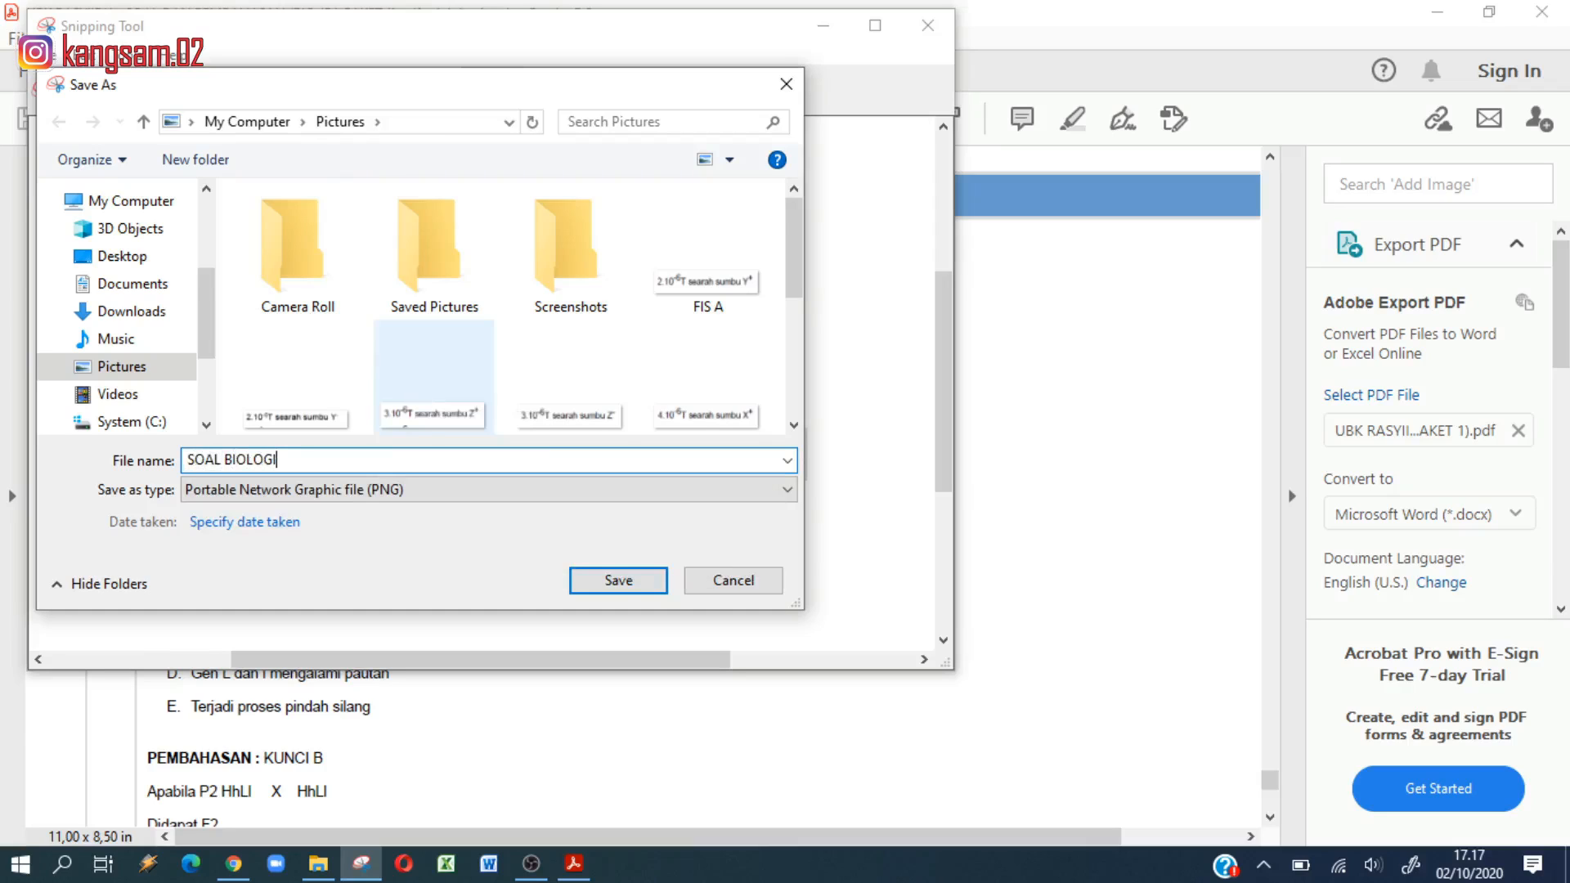
left_click(598, 584)
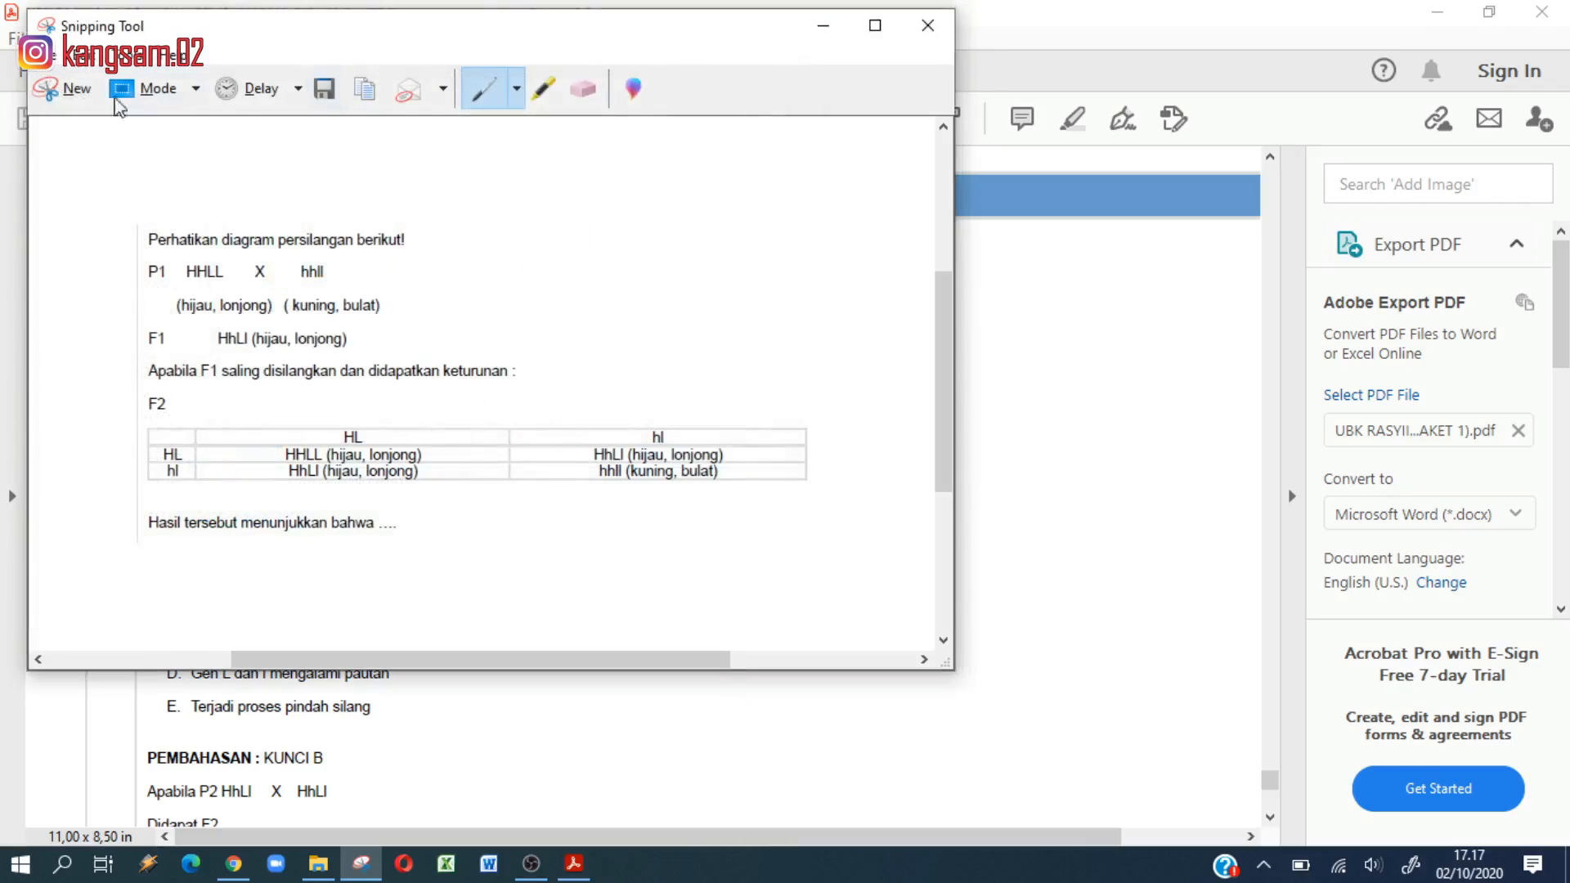
left_click(824, 25)
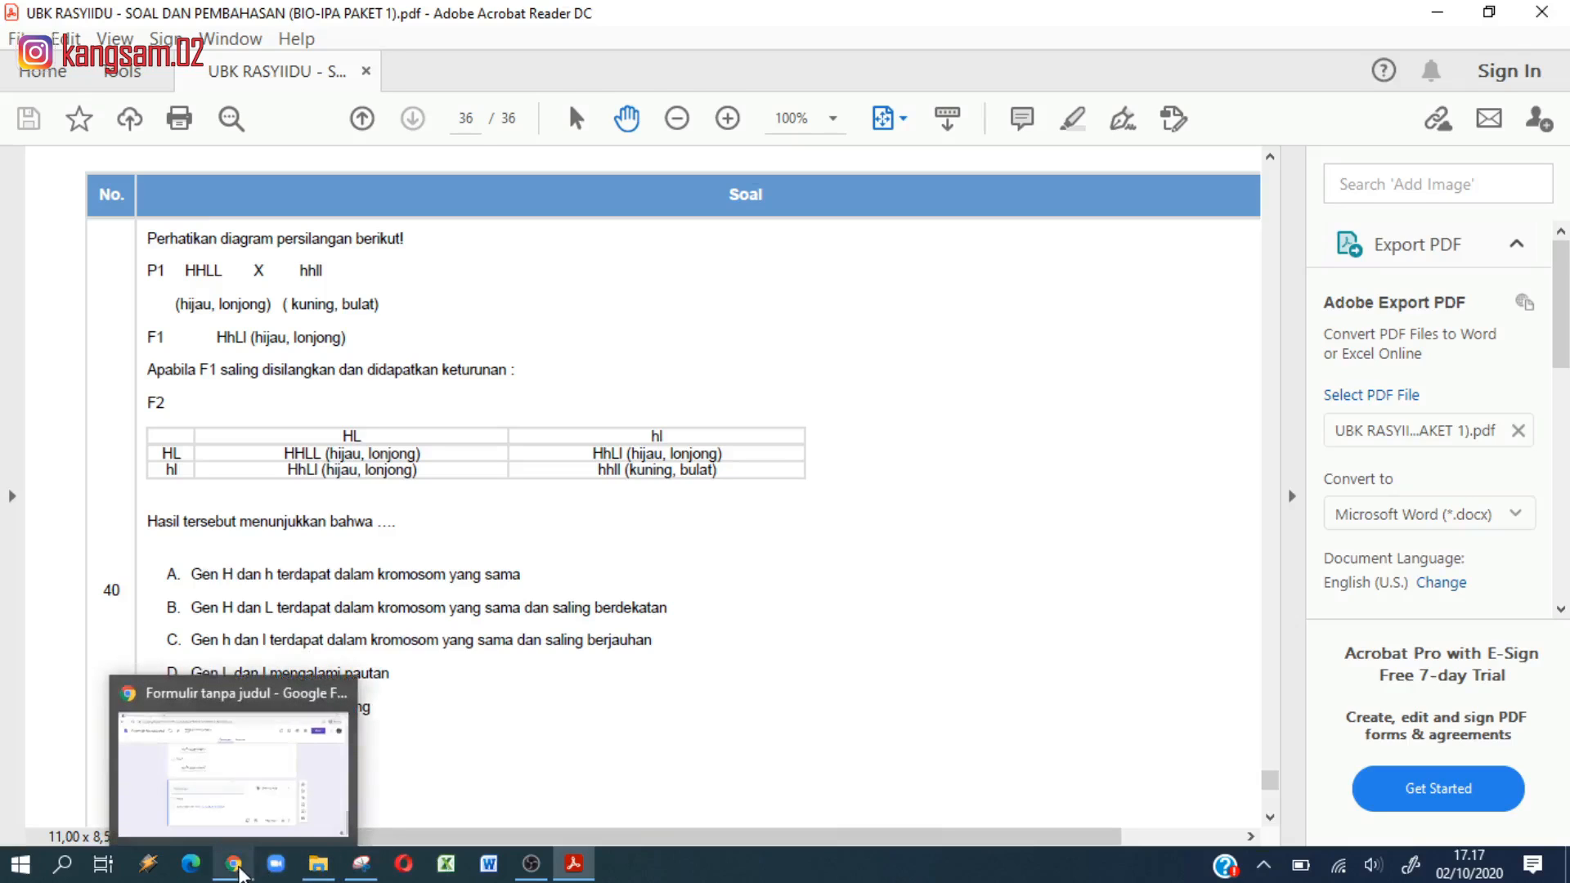
Step: Switch to the Google Form in Chrome and upload SOAL BIOLOGI from Pictures as the image of the empty last question
left_click(239, 872)
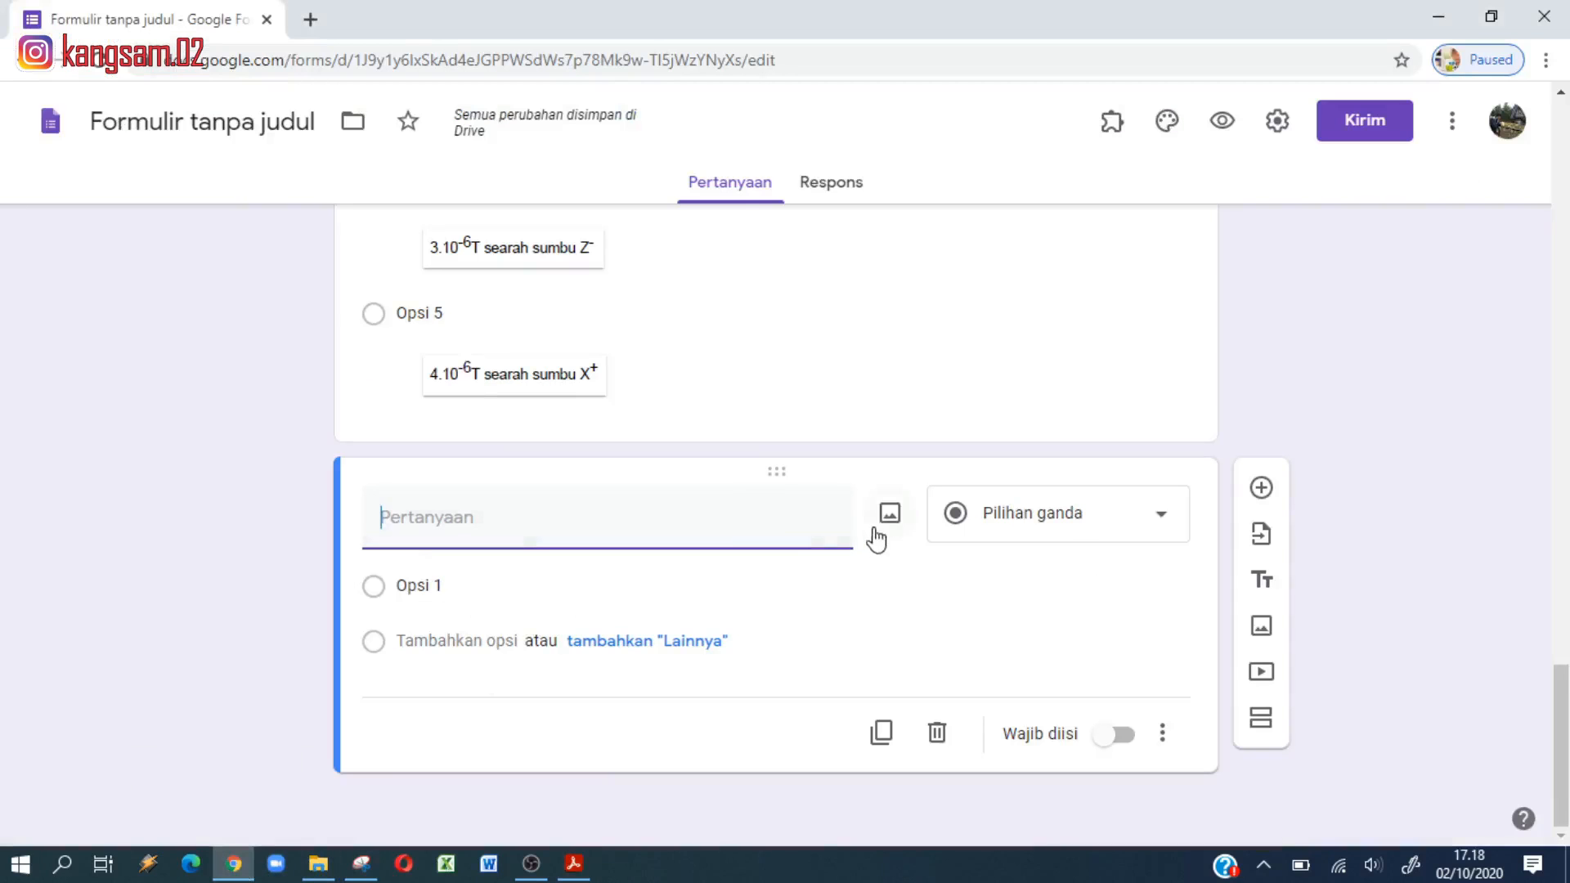
left_click(889, 513)
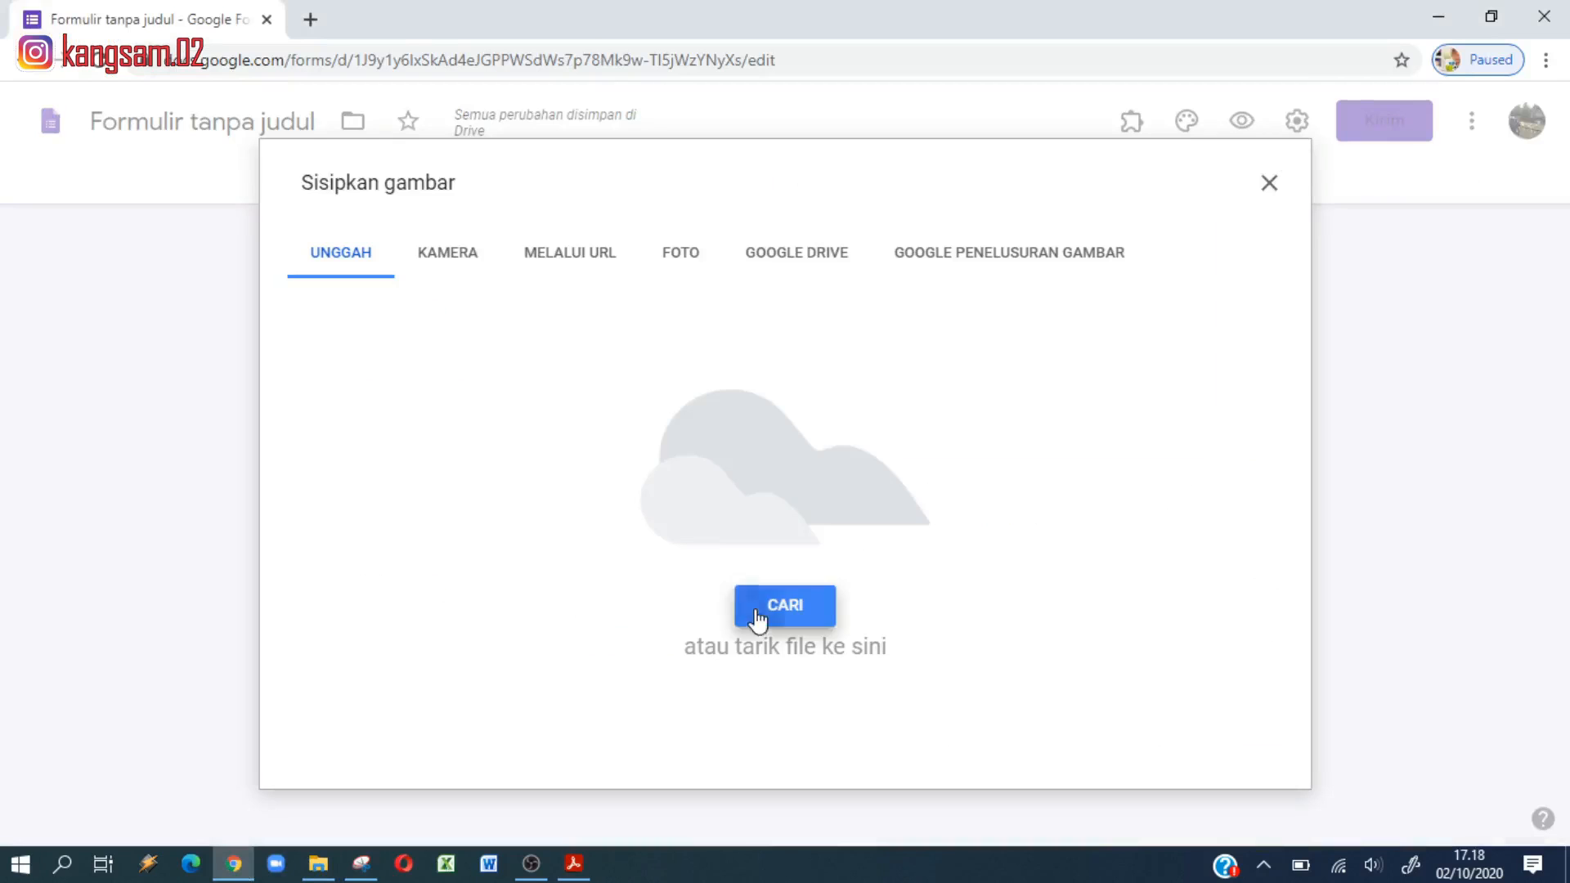
left_click(754, 609)
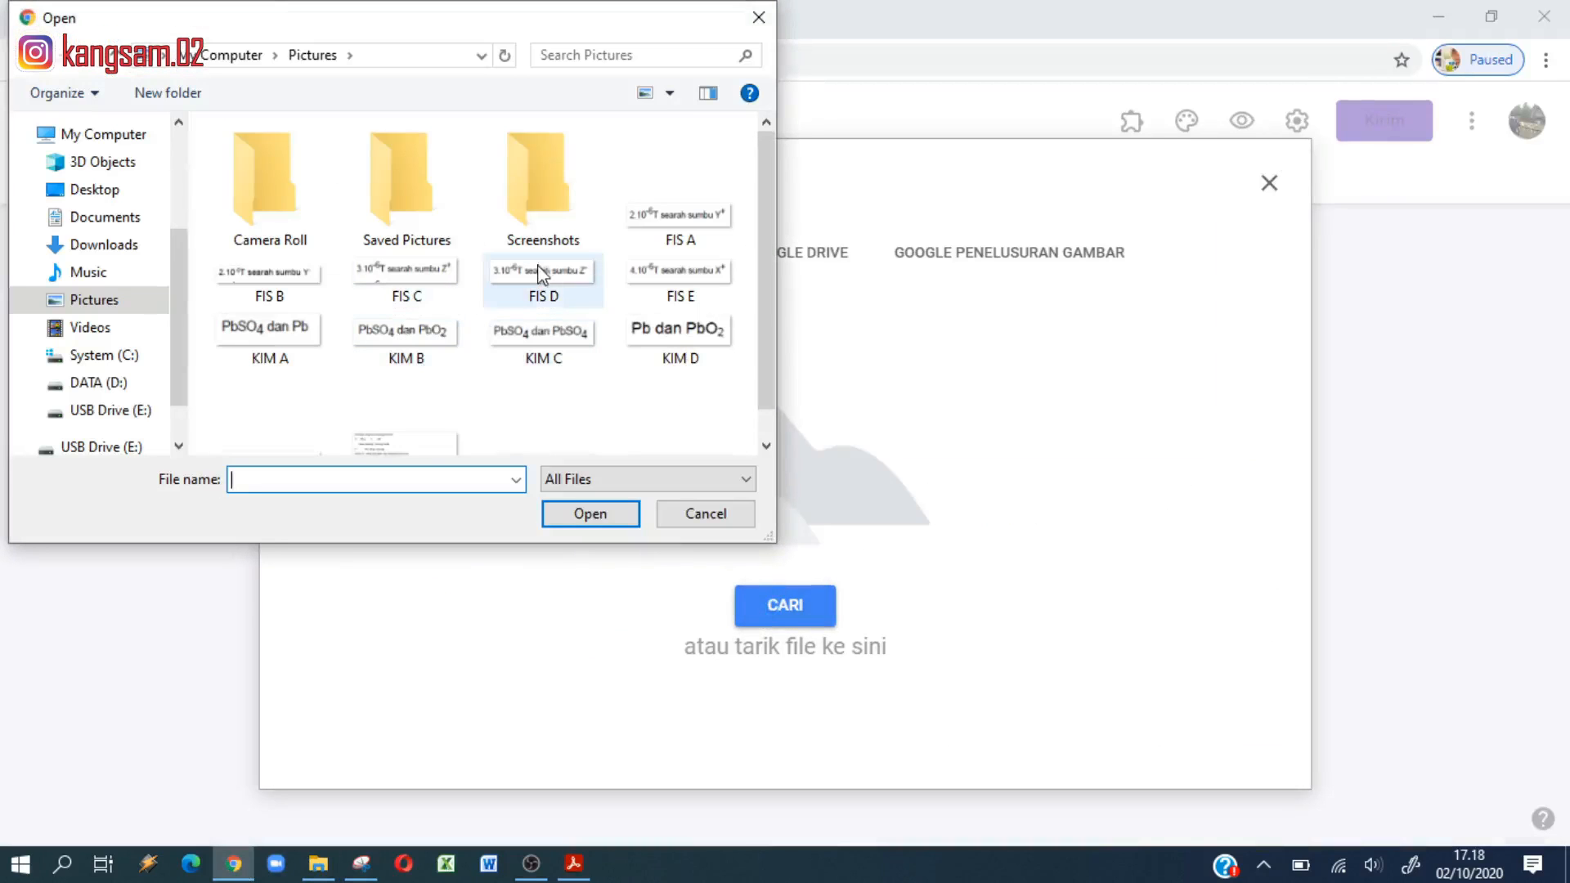
scroll(426, 321, "down", 1)
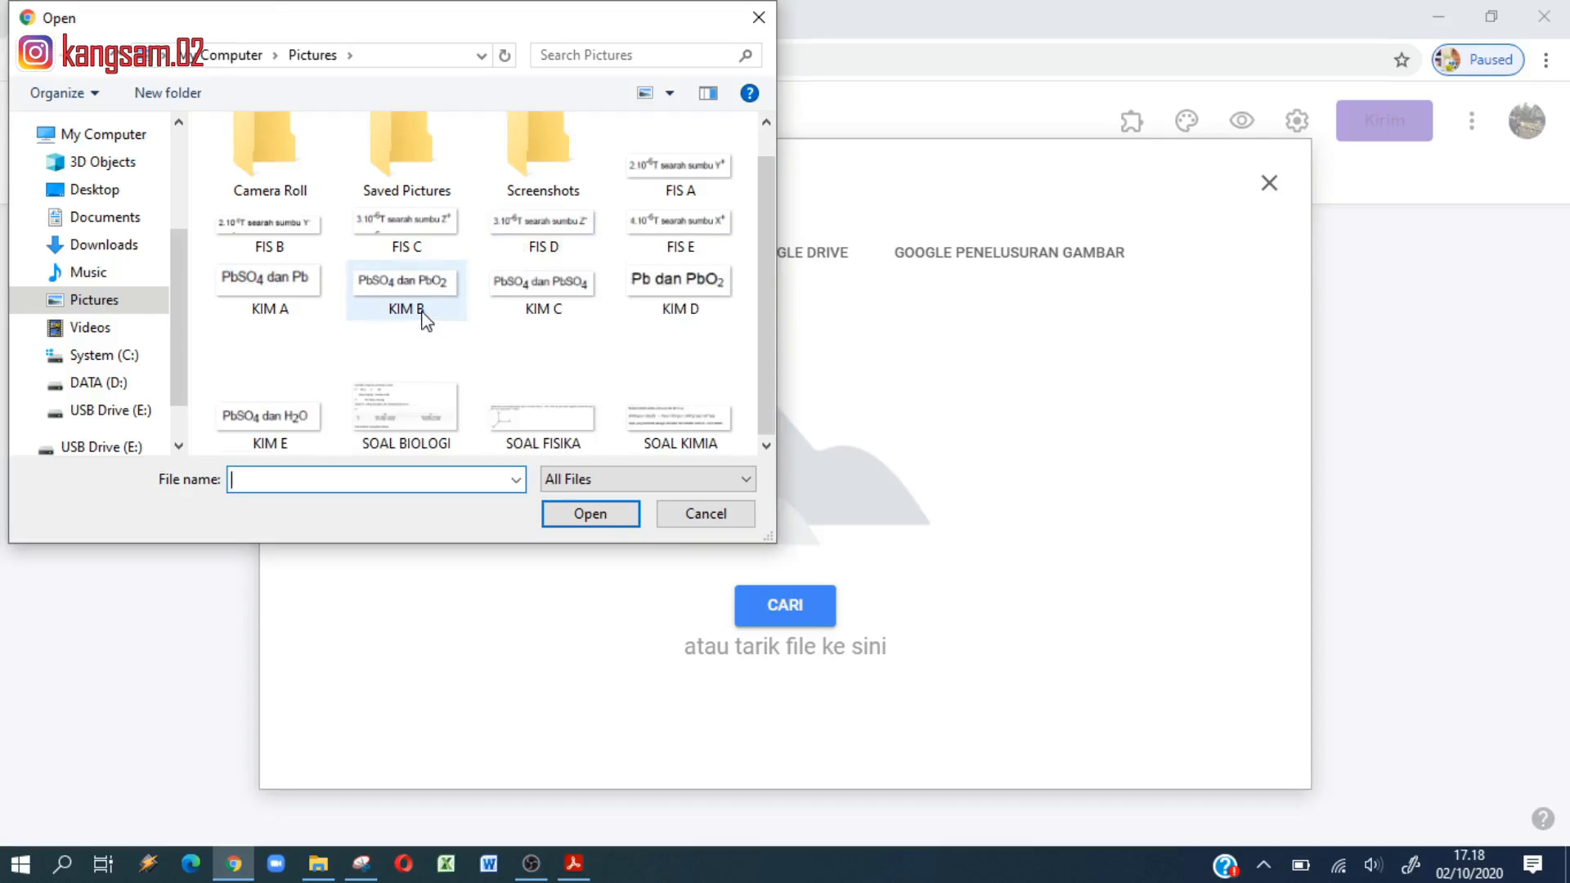
left_click(409, 427)
left_click(585, 514)
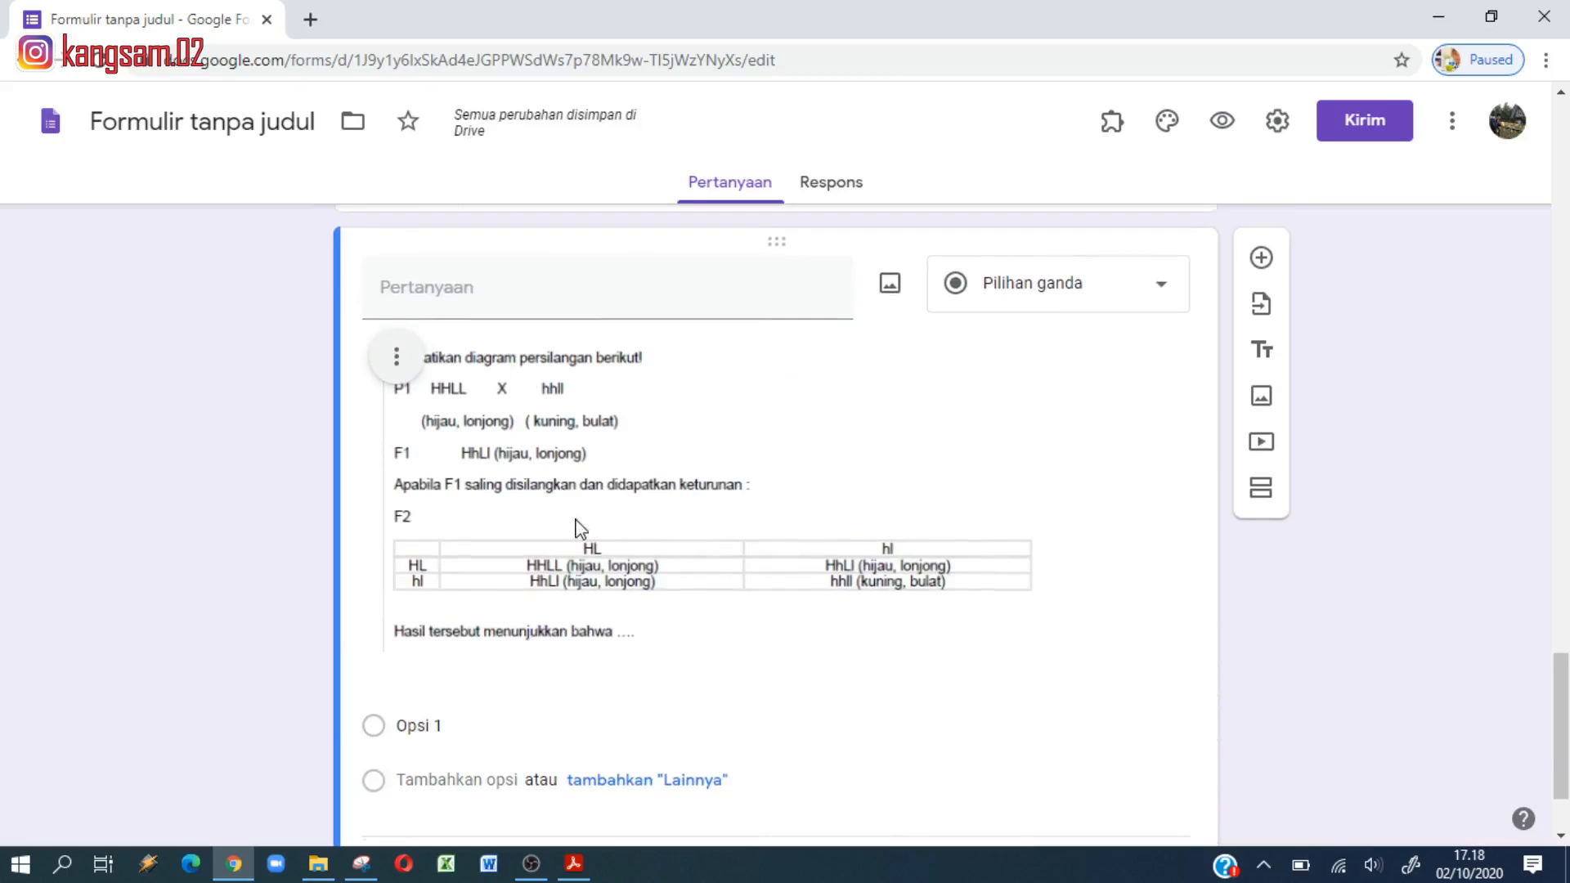
Step: Copy answer A, "Gen H dan h terdapat dalam kromosom yang sama", from the Acrobat Reader PDF into the biology question's first option
scroll(577, 528, "down", 1)
left_click(451, 611)
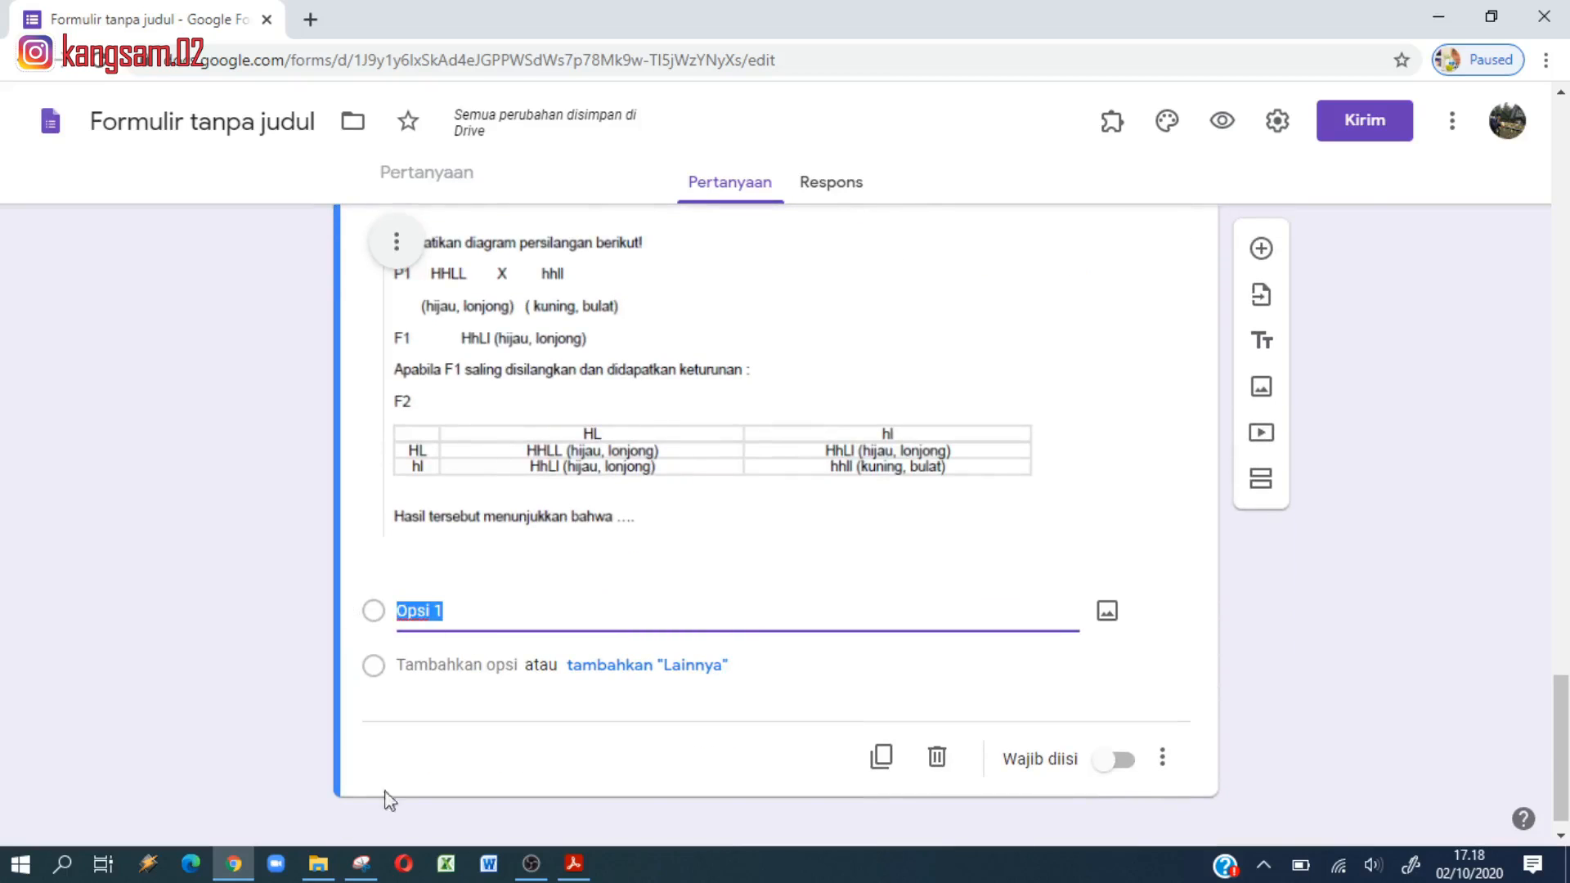
left_click(574, 864)
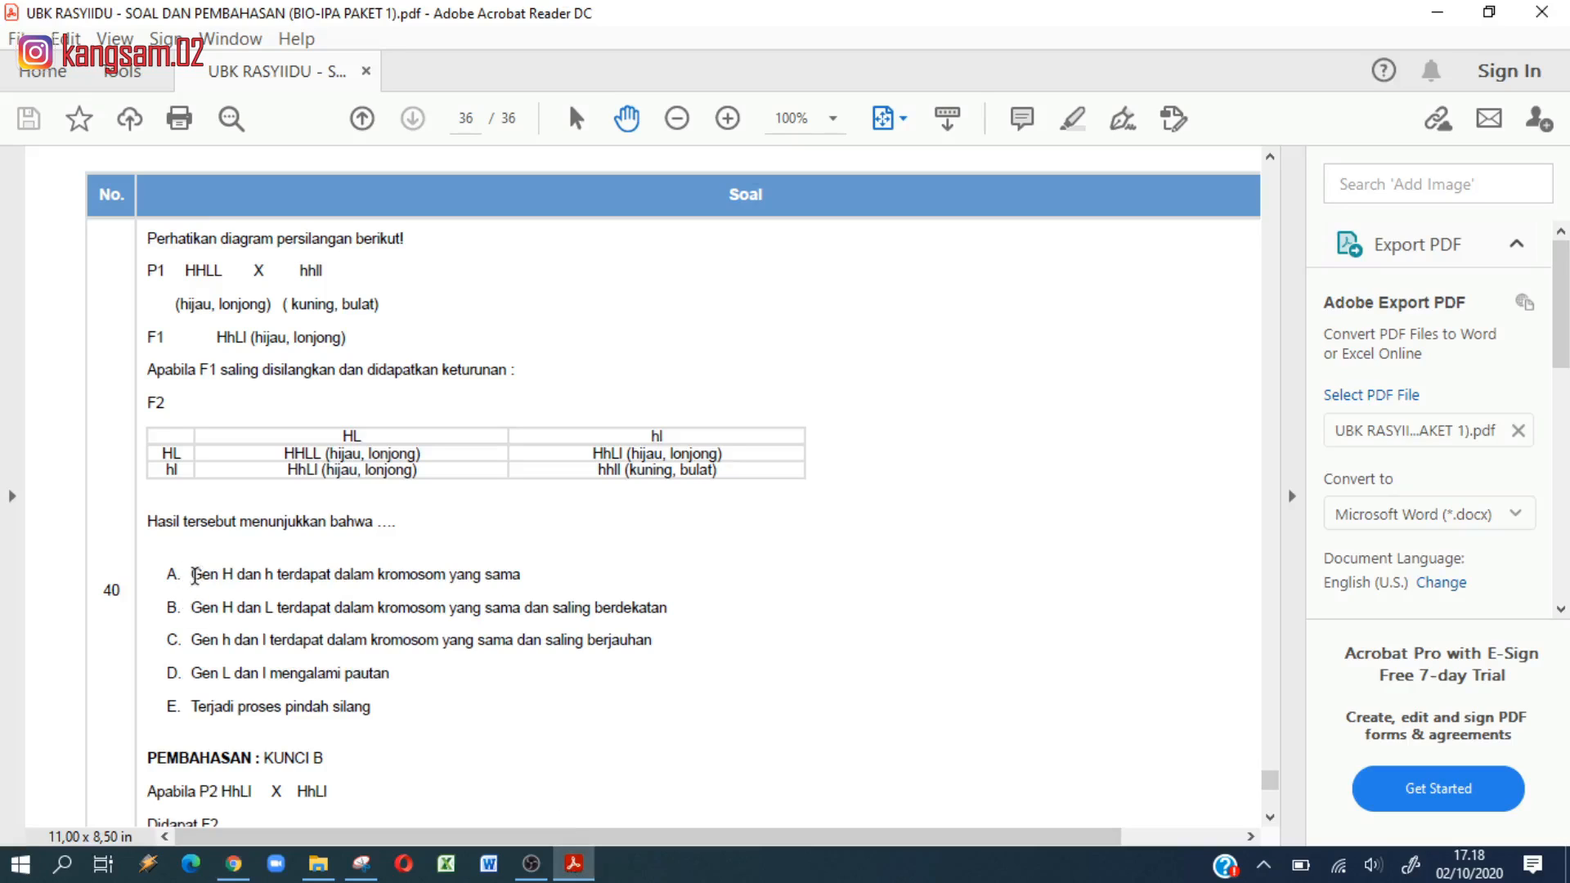
left_click_drag(195, 575, 514, 580)
key("ctrl+c")
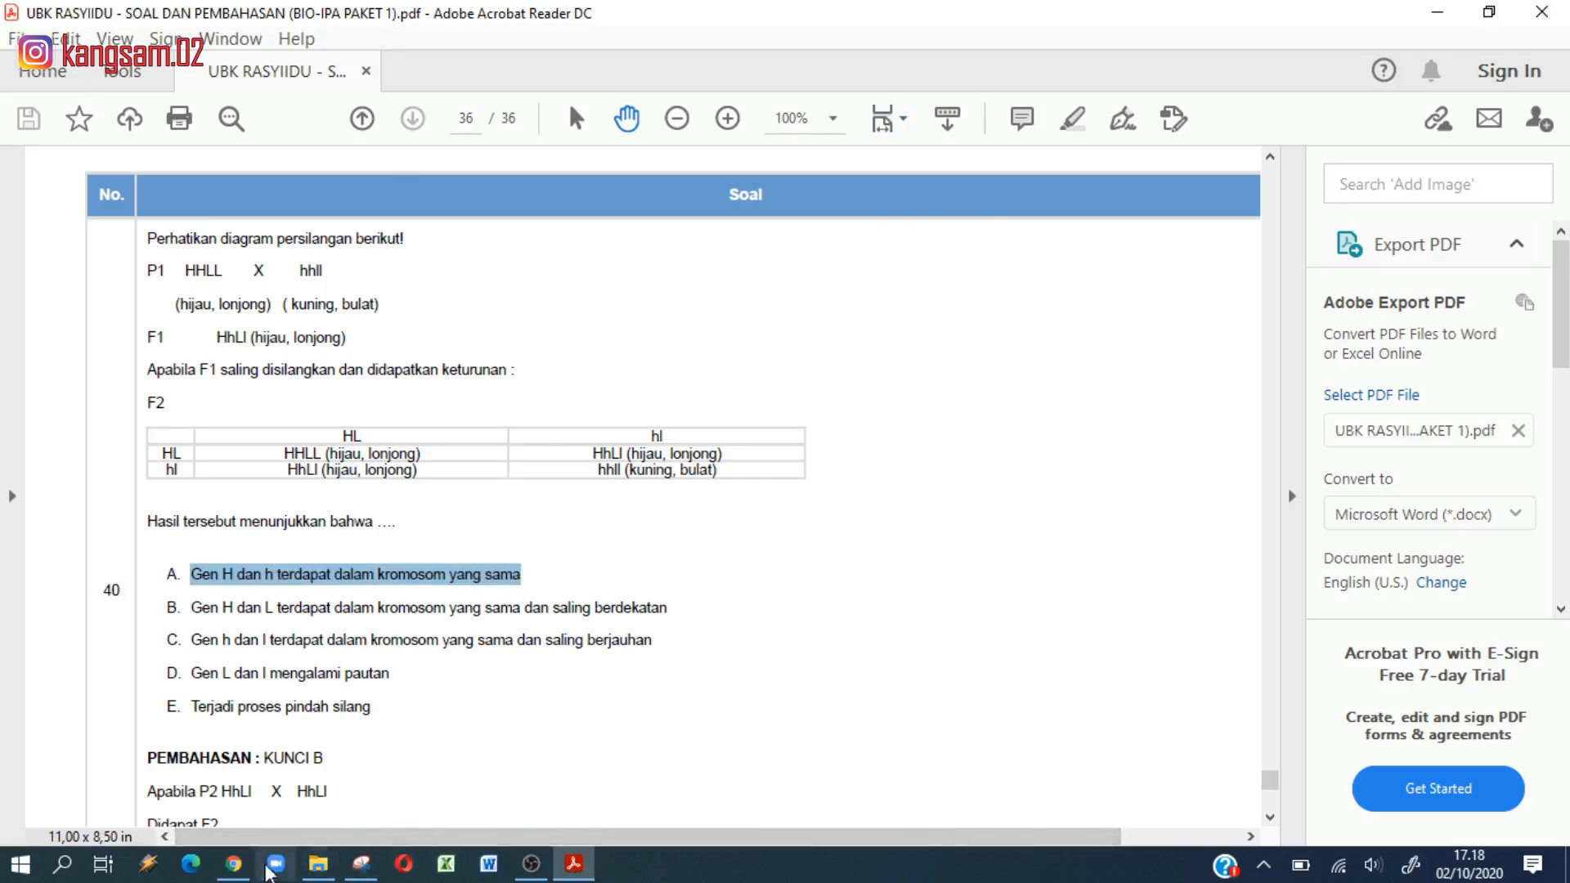
left_click(234, 863)
key("ctrl+v")
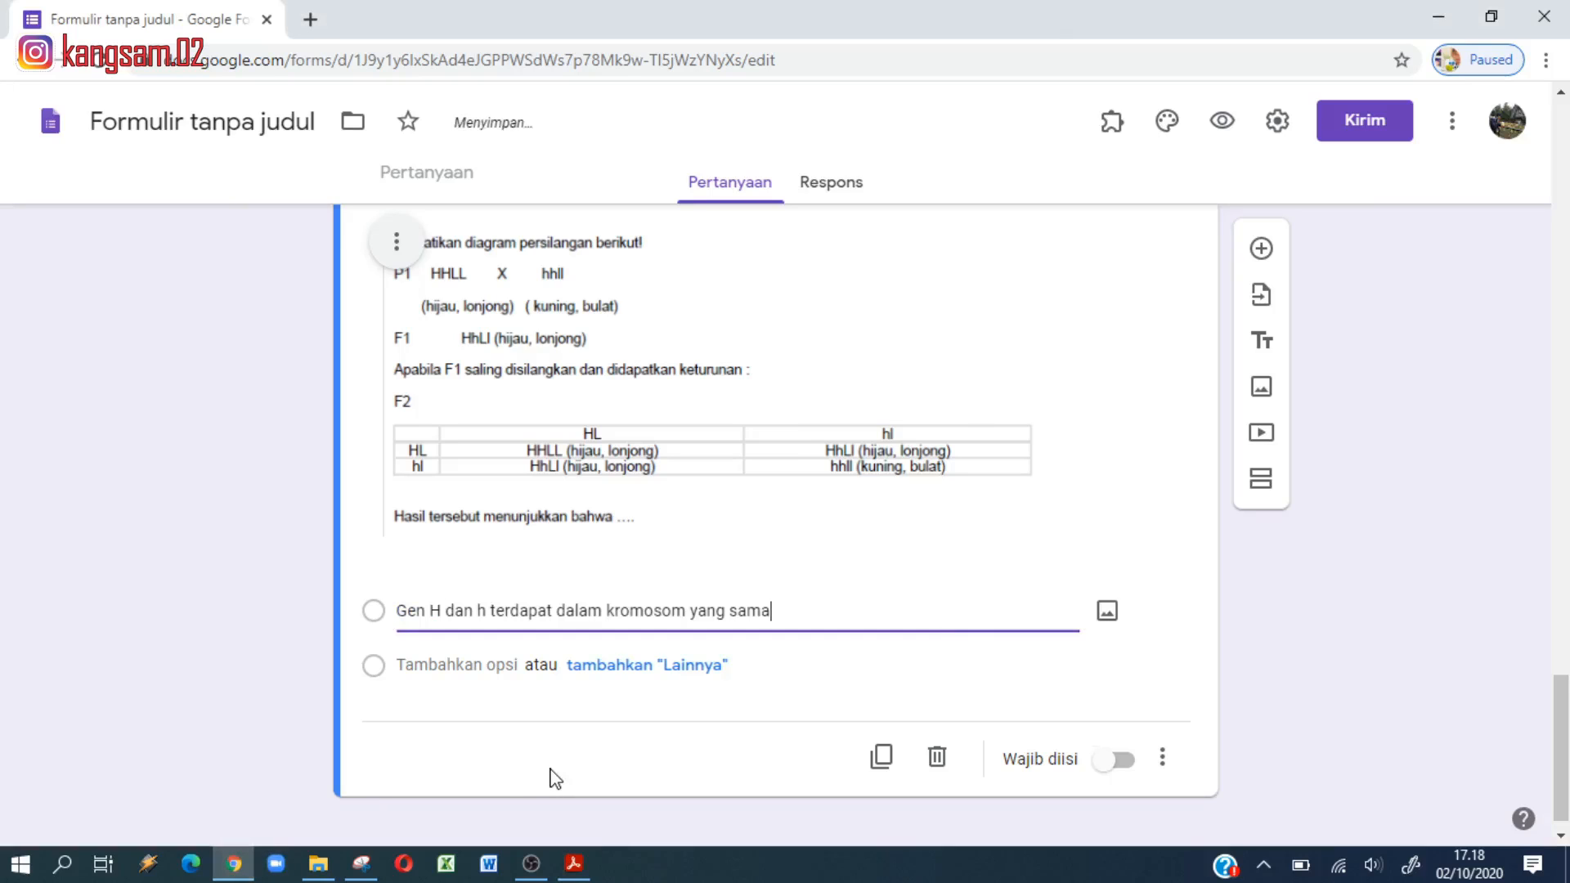
Step: Add a second option and fill it and three further options by copying answers B to E of question 40 together from the PDF
left_click(490, 665)
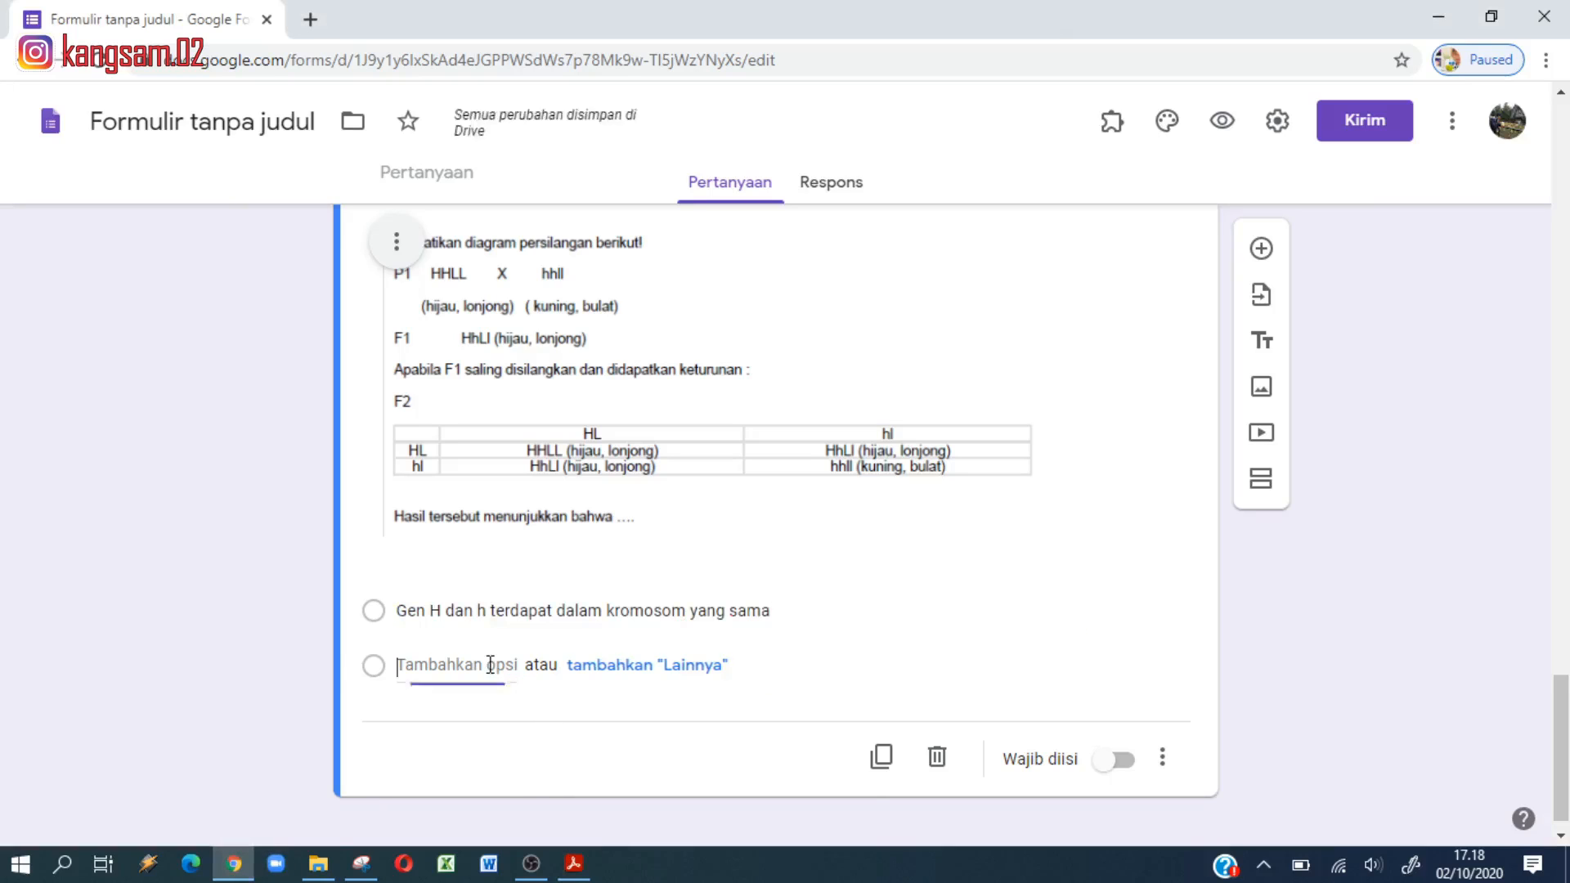
left_click(575, 864)
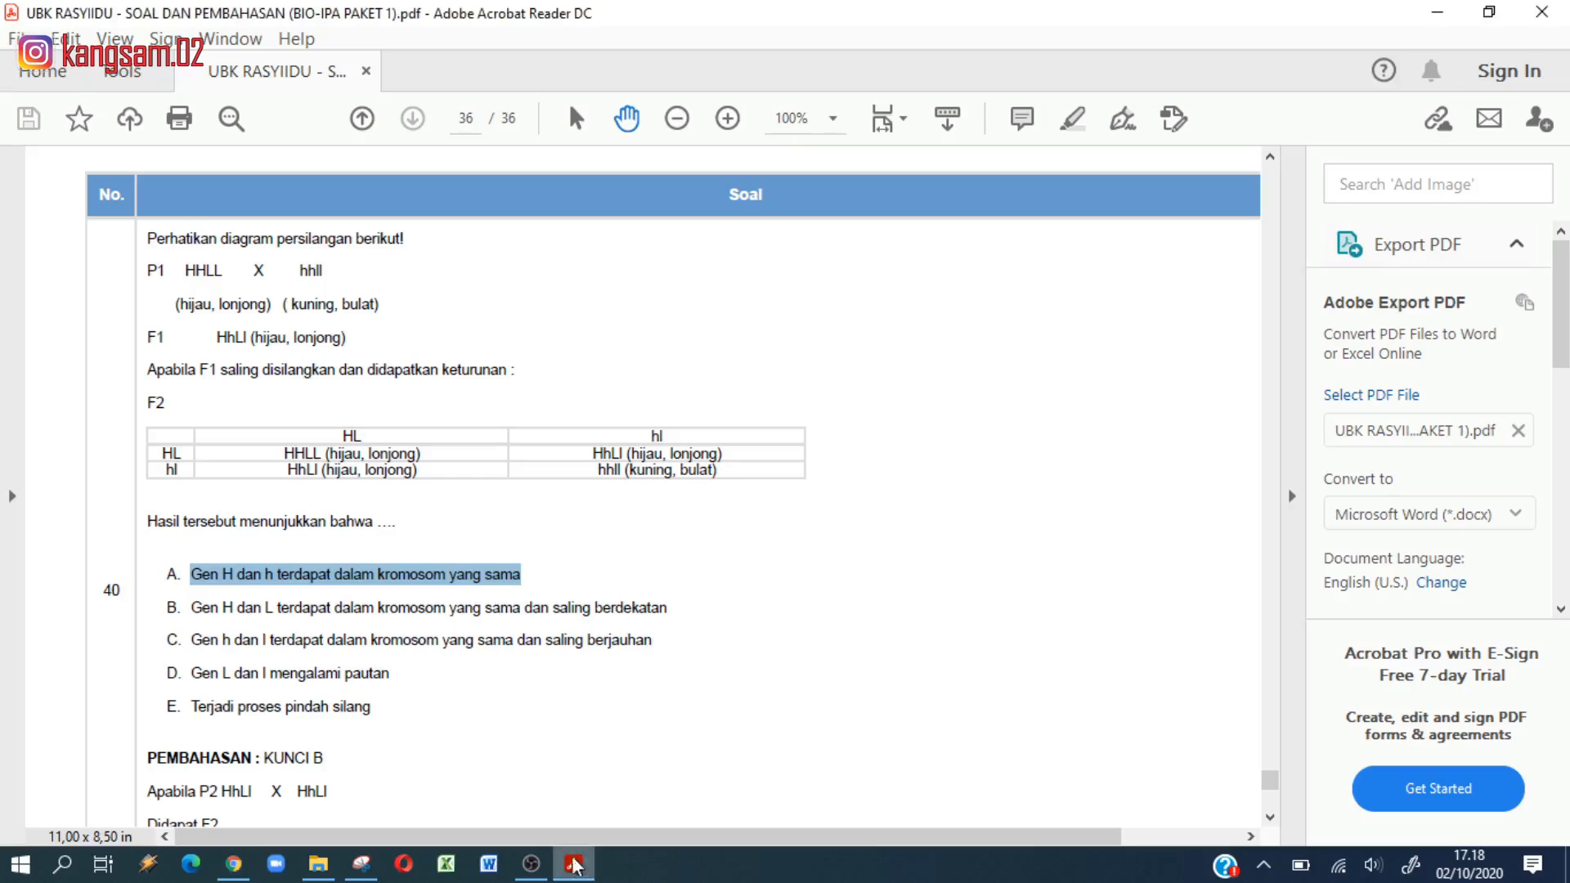
left_click_drag(193, 609, 375, 705)
key("ctrl+c")
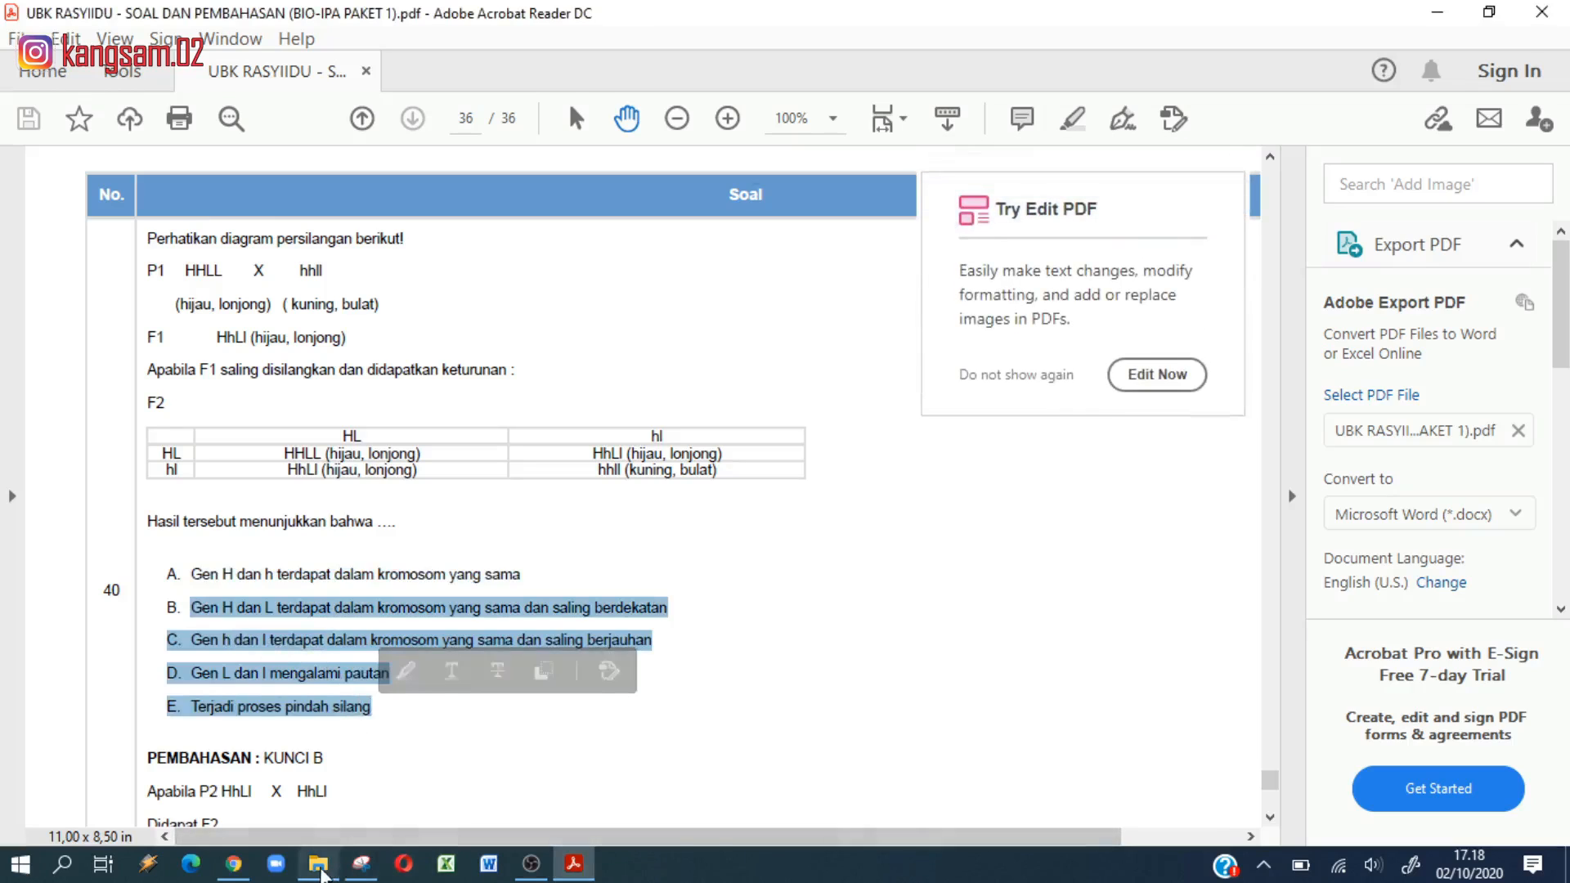
left_click(236, 869)
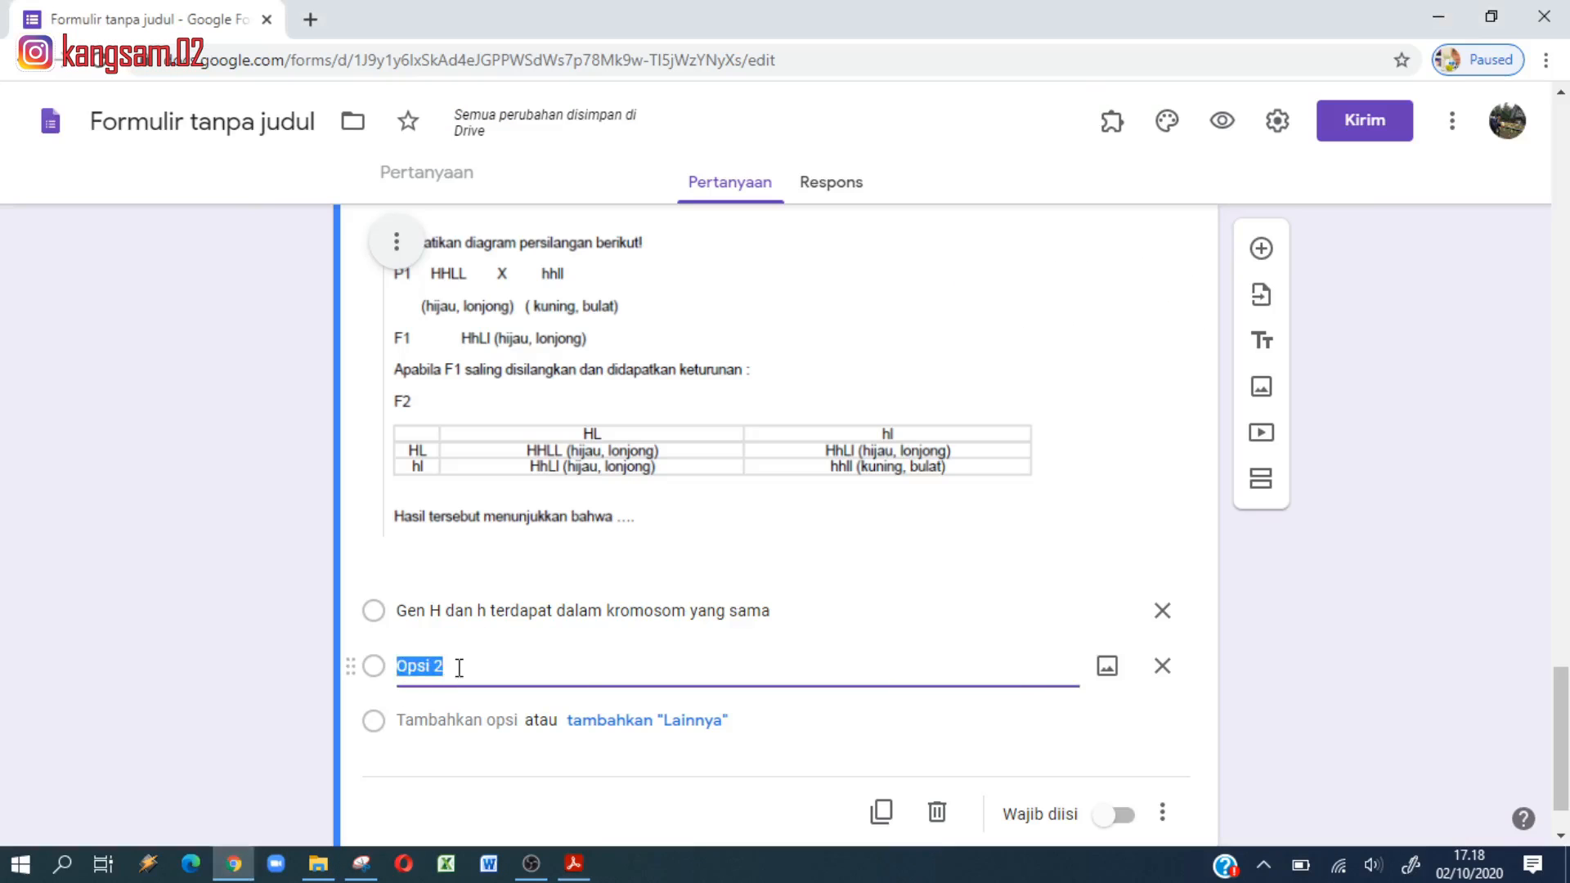
key("ctrl+v")
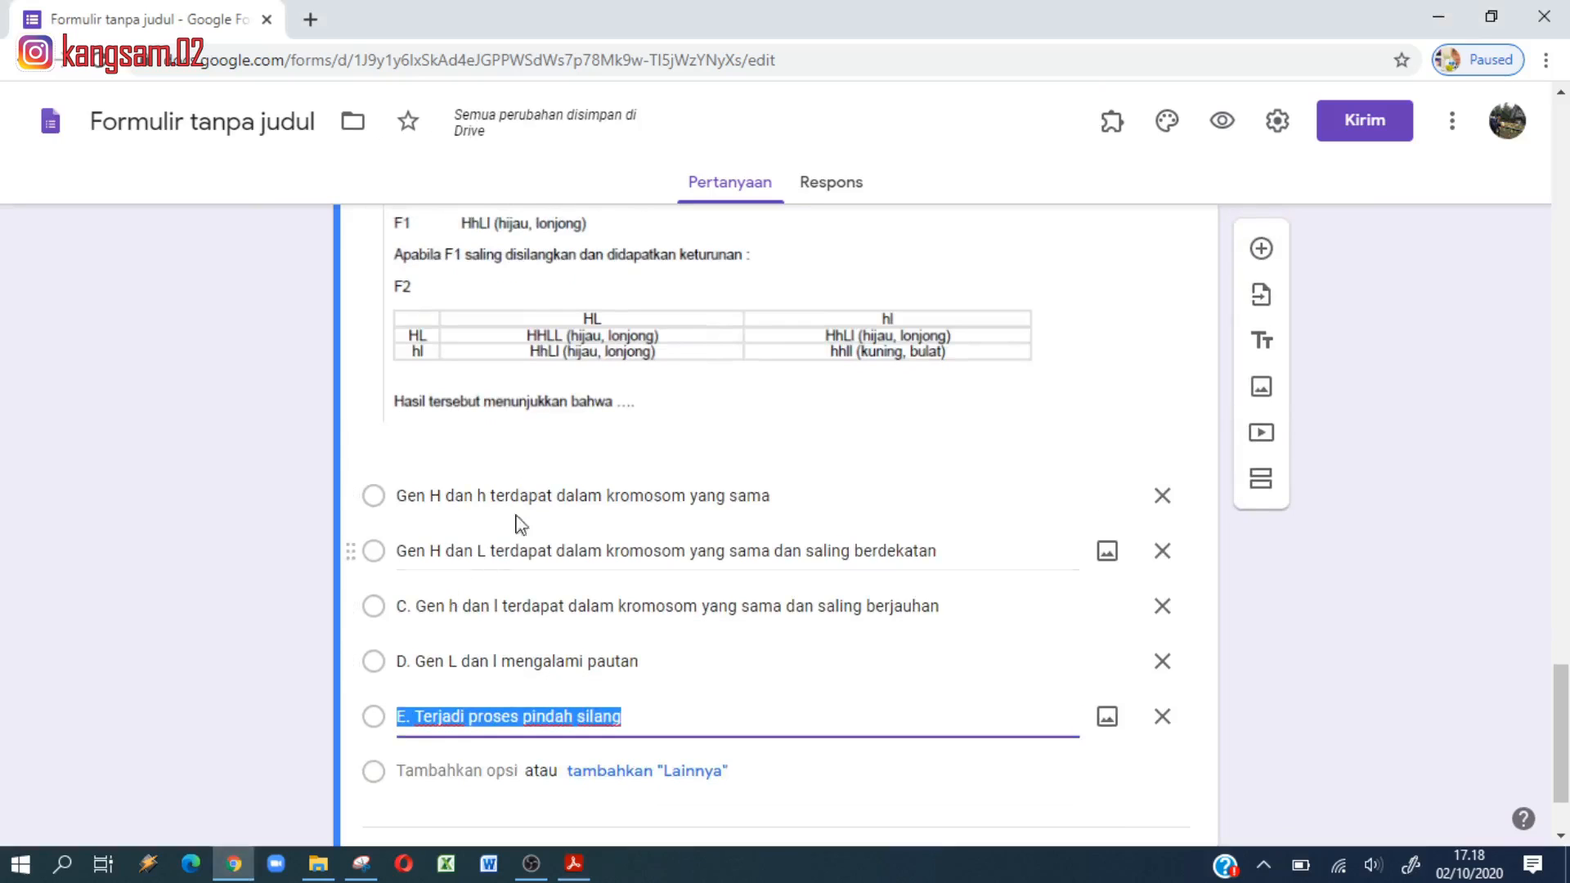
Step: Remove the letter prefixes "C.", "D." and "E." from the third, fourth and fifth options of the biology question
left_click(420, 606)
left_click(421, 606)
key("BackSpace")
key("BackSpace")
key("BackSpace")
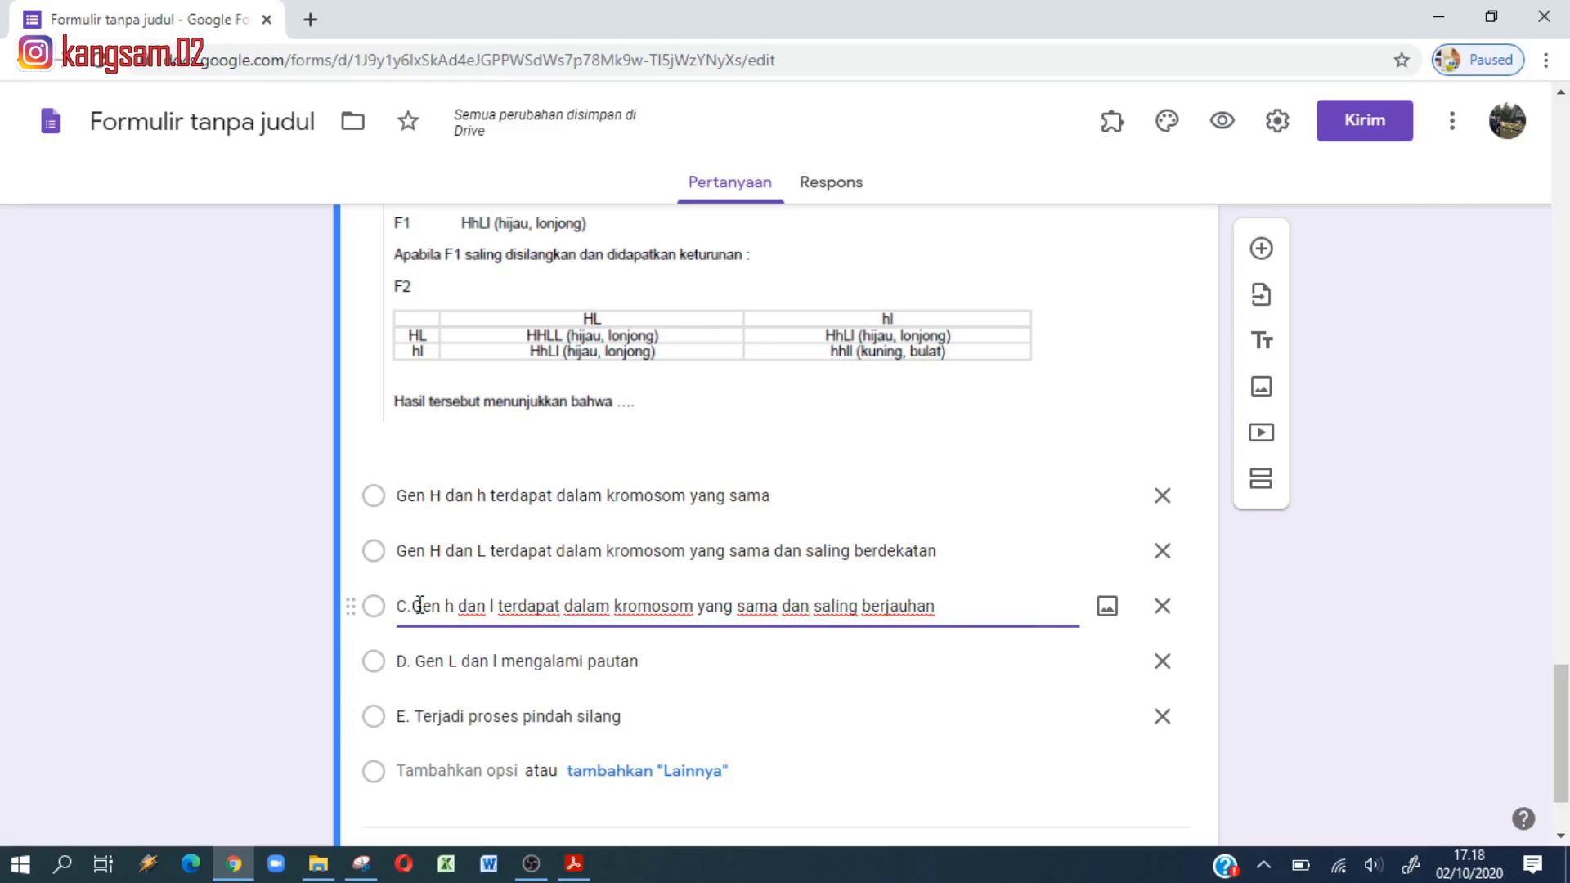
left_click(418, 656)
left_click(413, 661)
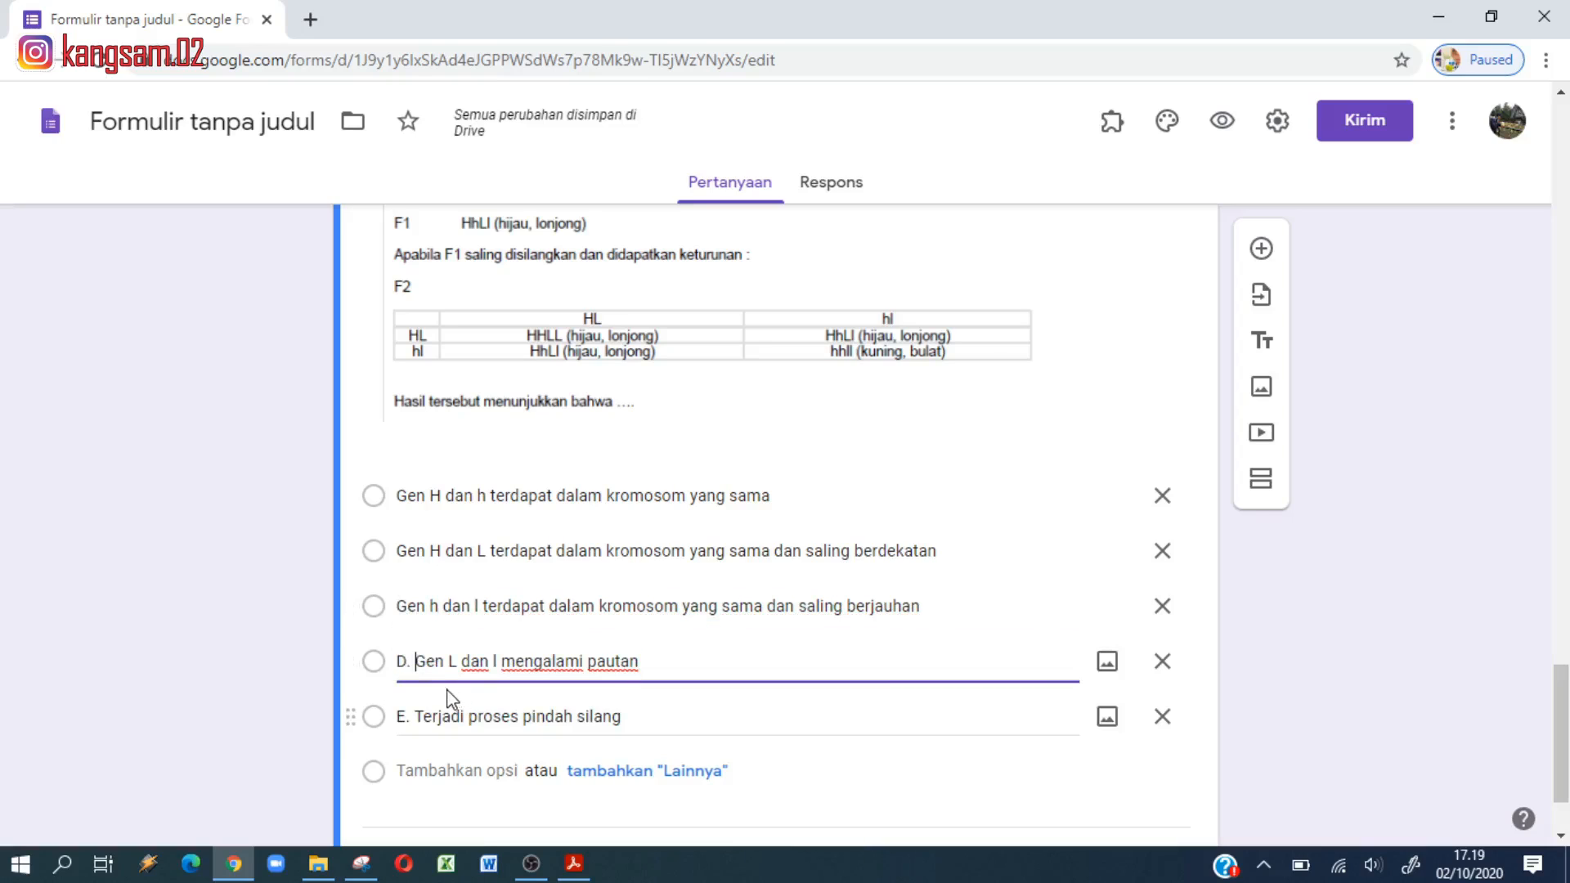
key("BackSpace")
key("BackSpace")
key("BackSpace")
left_click(418, 713)
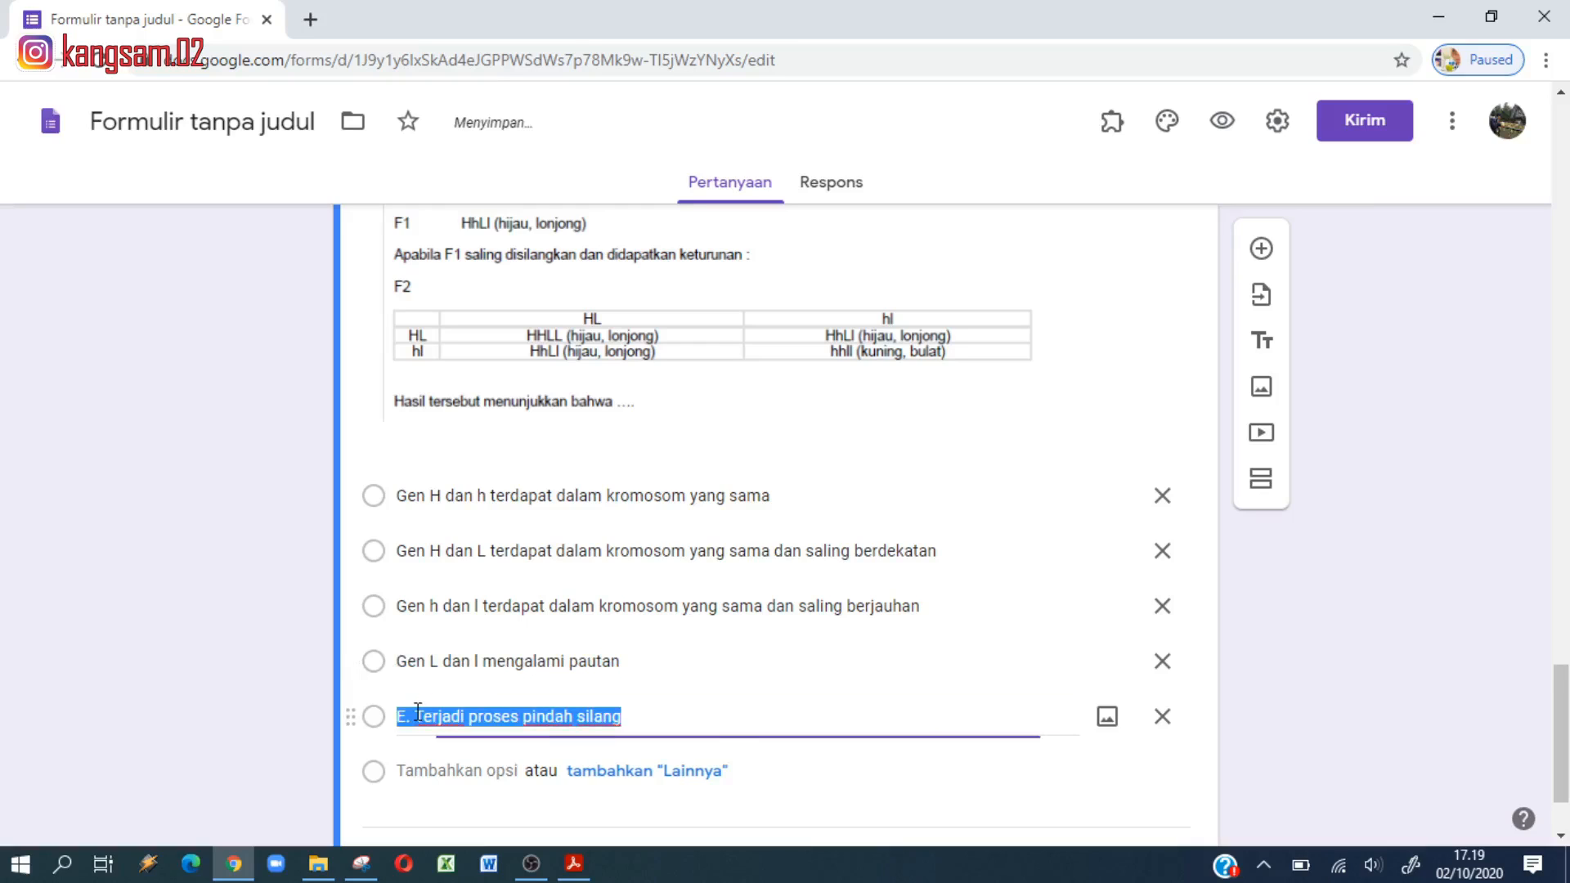
left_click(418, 714)
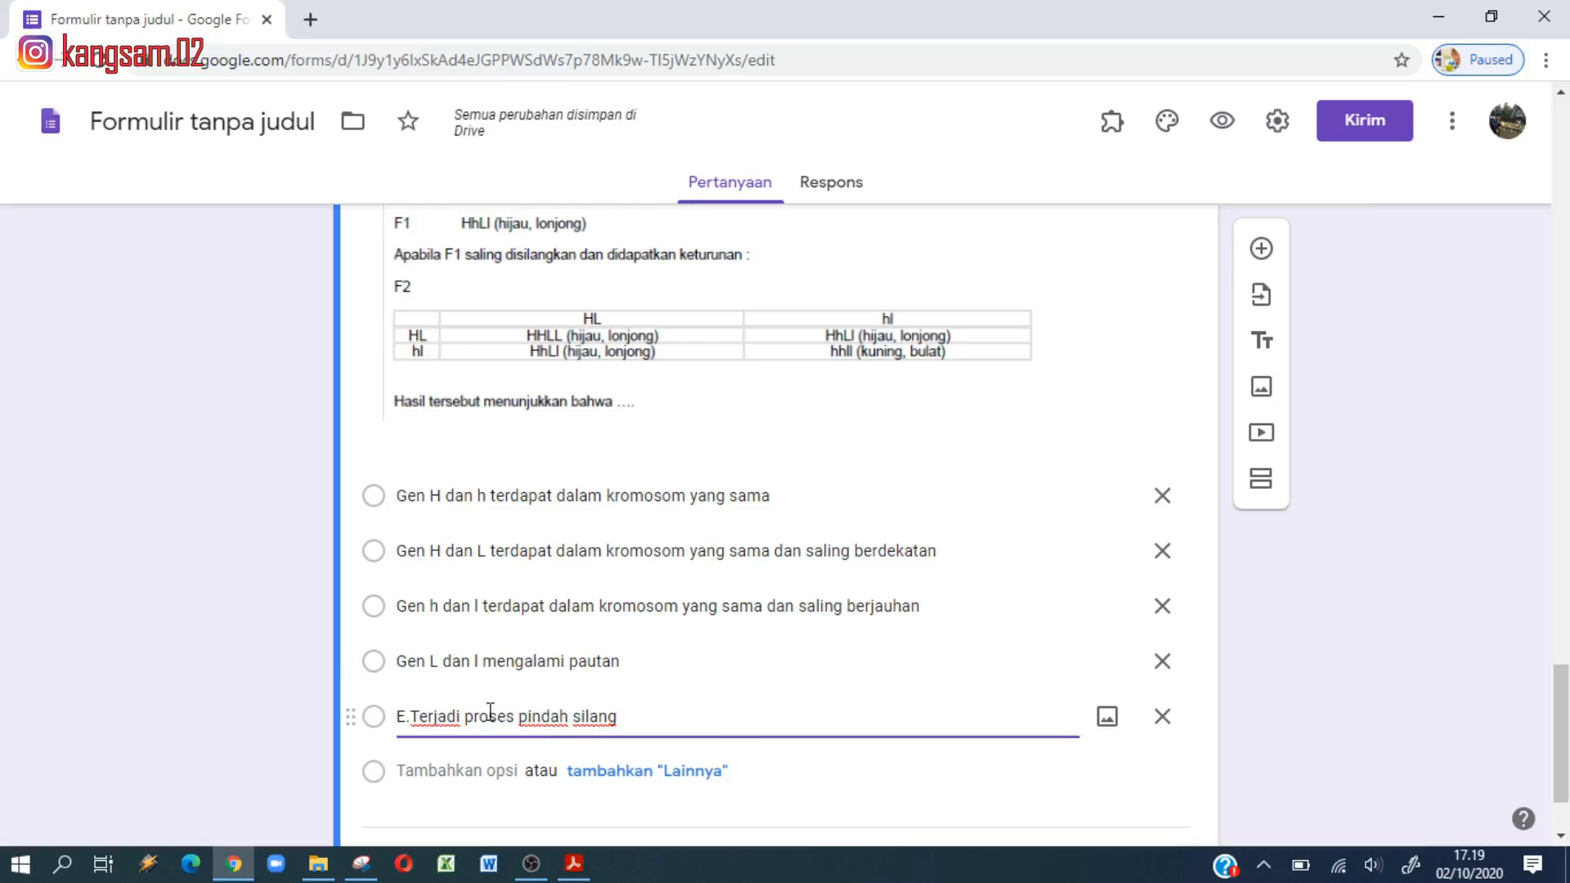
key("BackSpace")
key("BackSpace")
key("BackSpace")
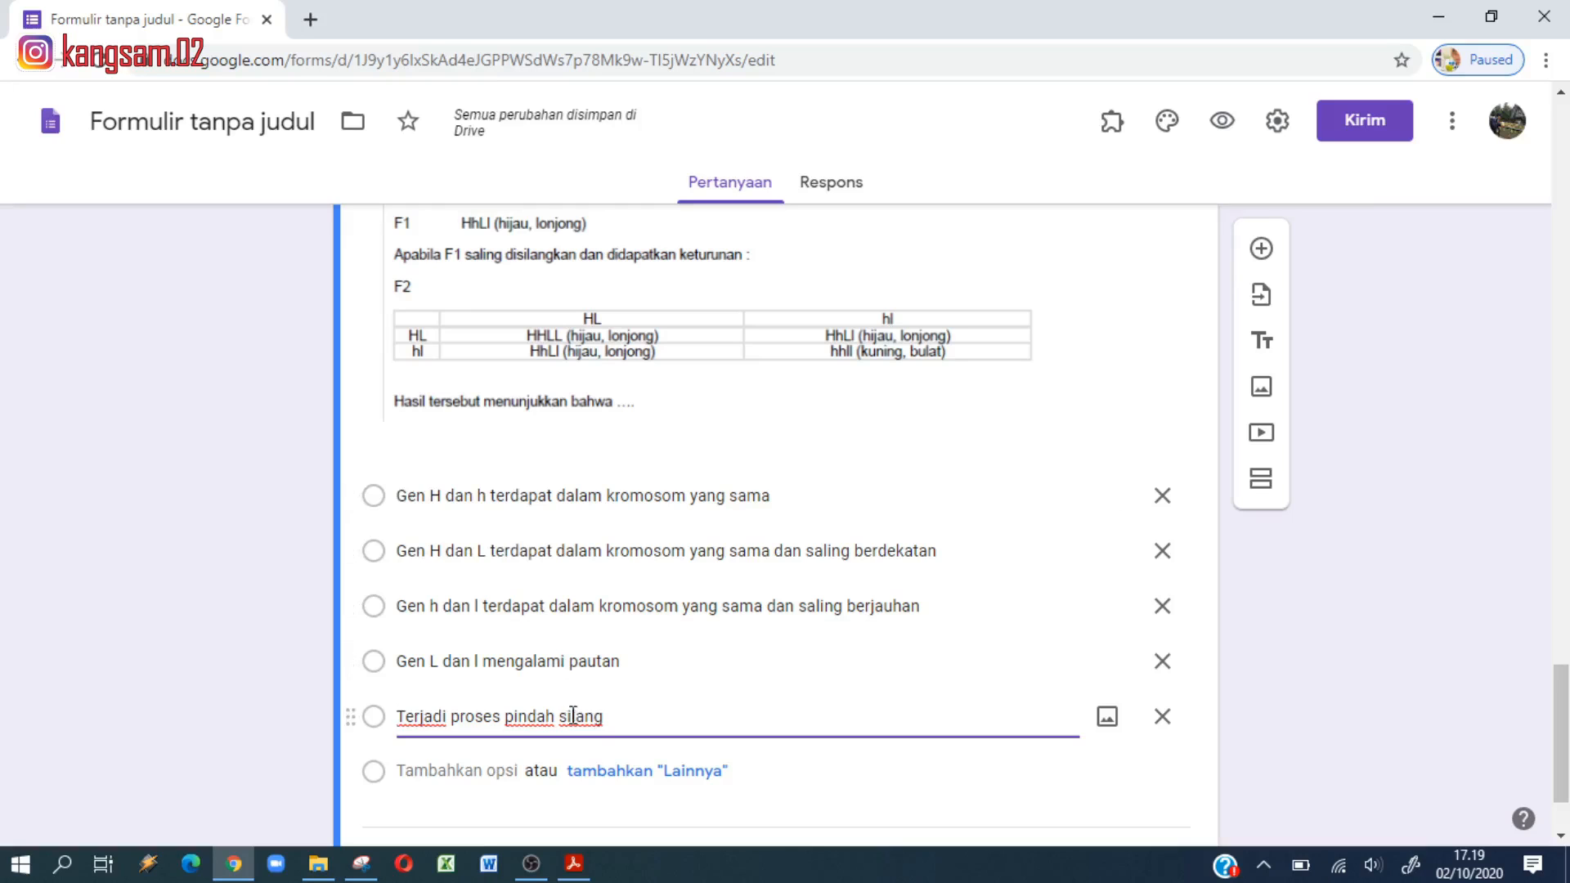
Step: Review the biology question from its image down to the five answer options
scroll(619, 605, "down", 2)
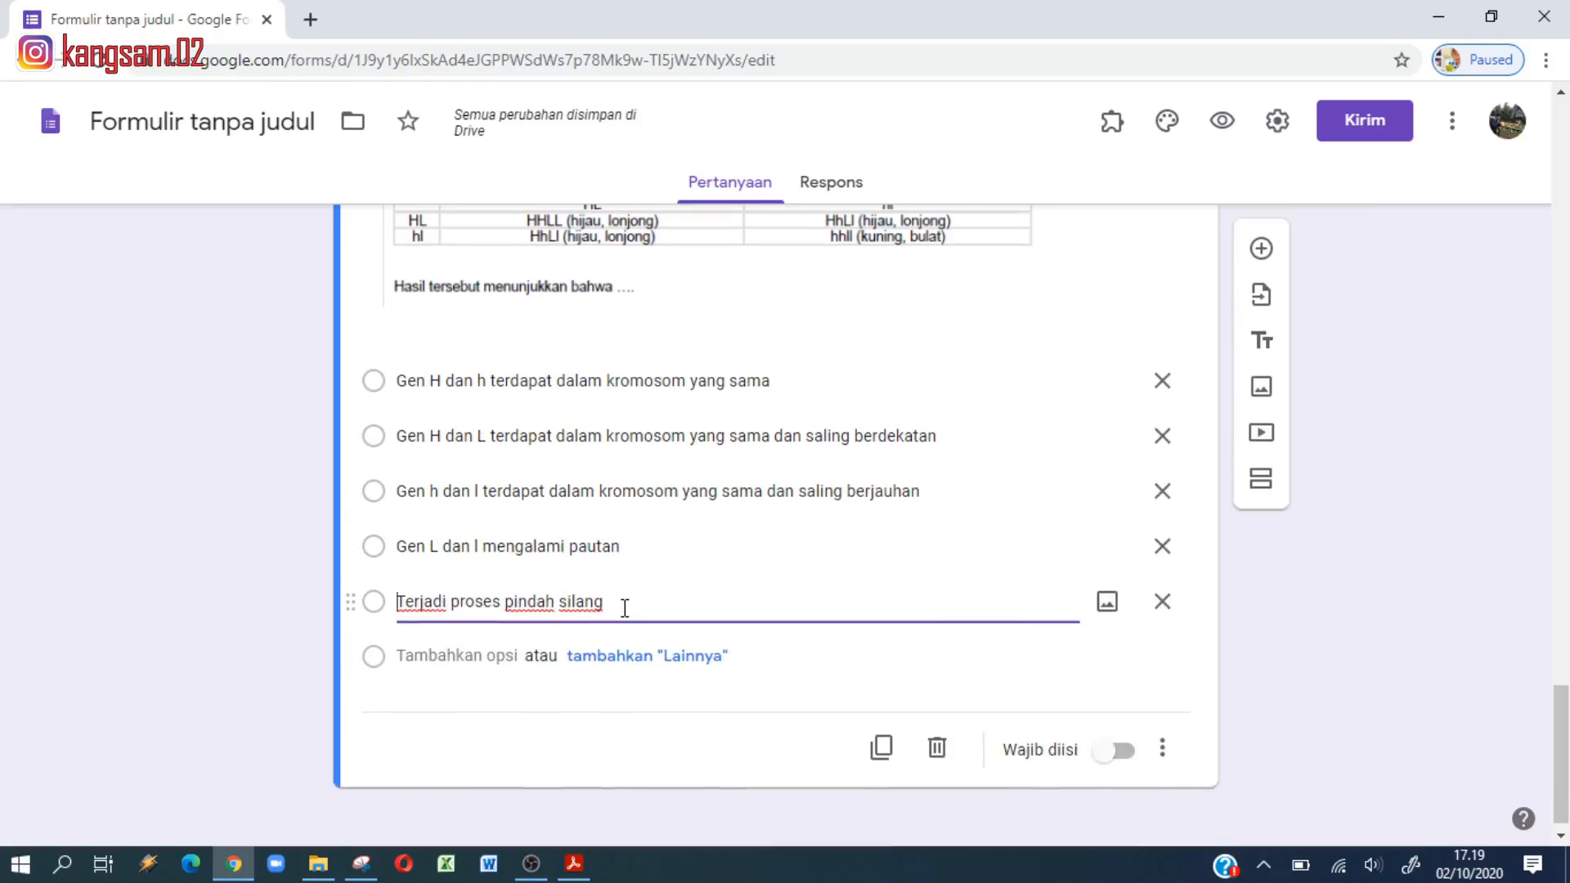
scroll(625, 608, "up", 2)
scroll(610, 564, "up", 2)
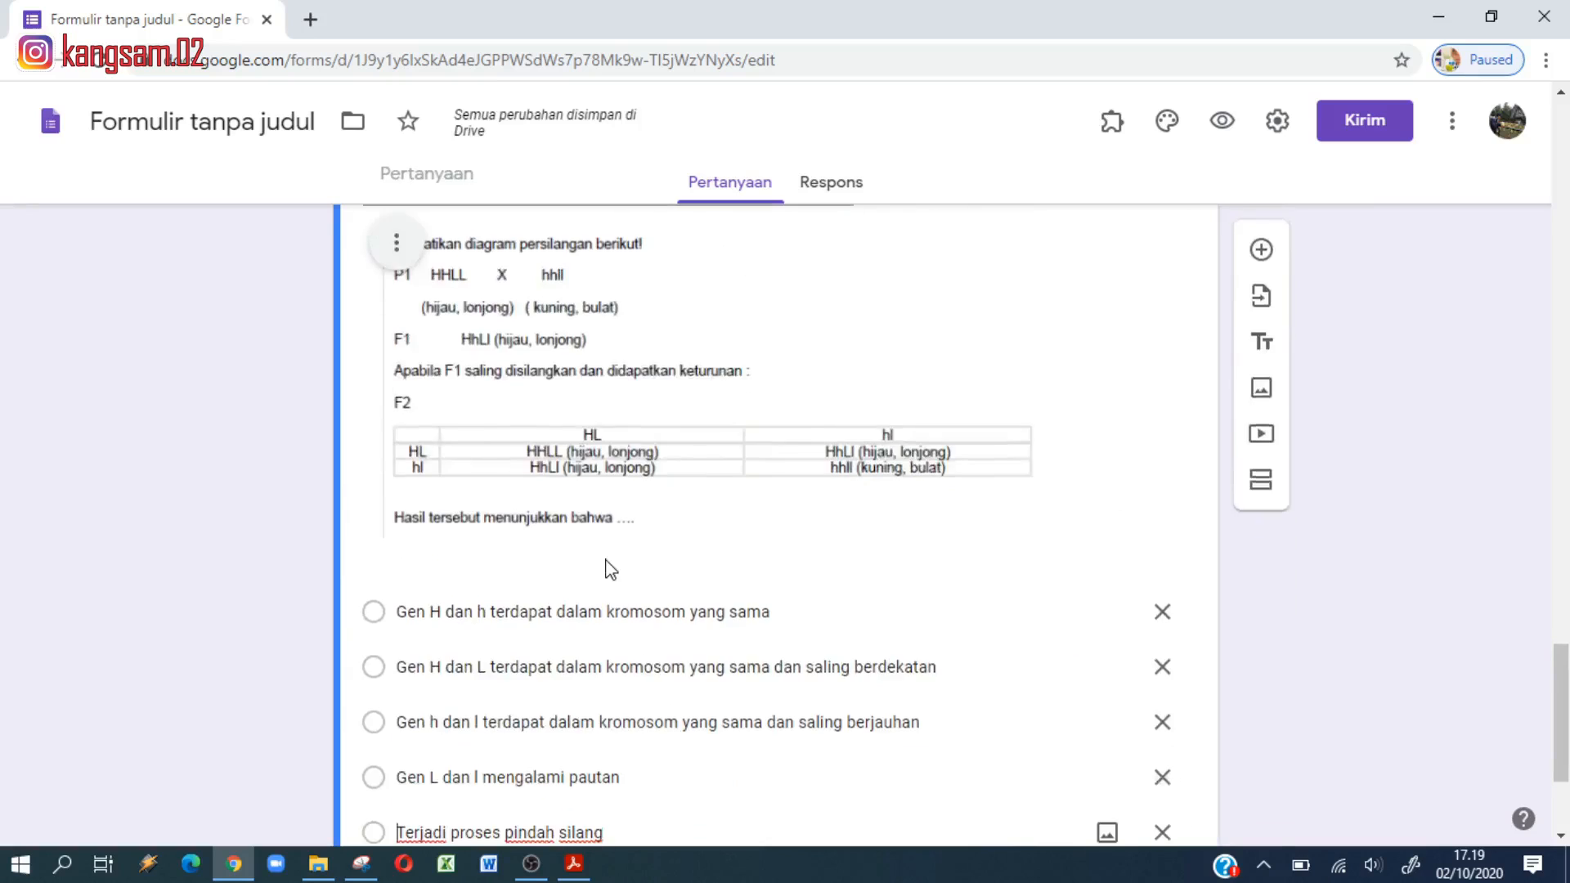
scroll(610, 569, "up", 2)
scroll(605, 556, "down", 6)
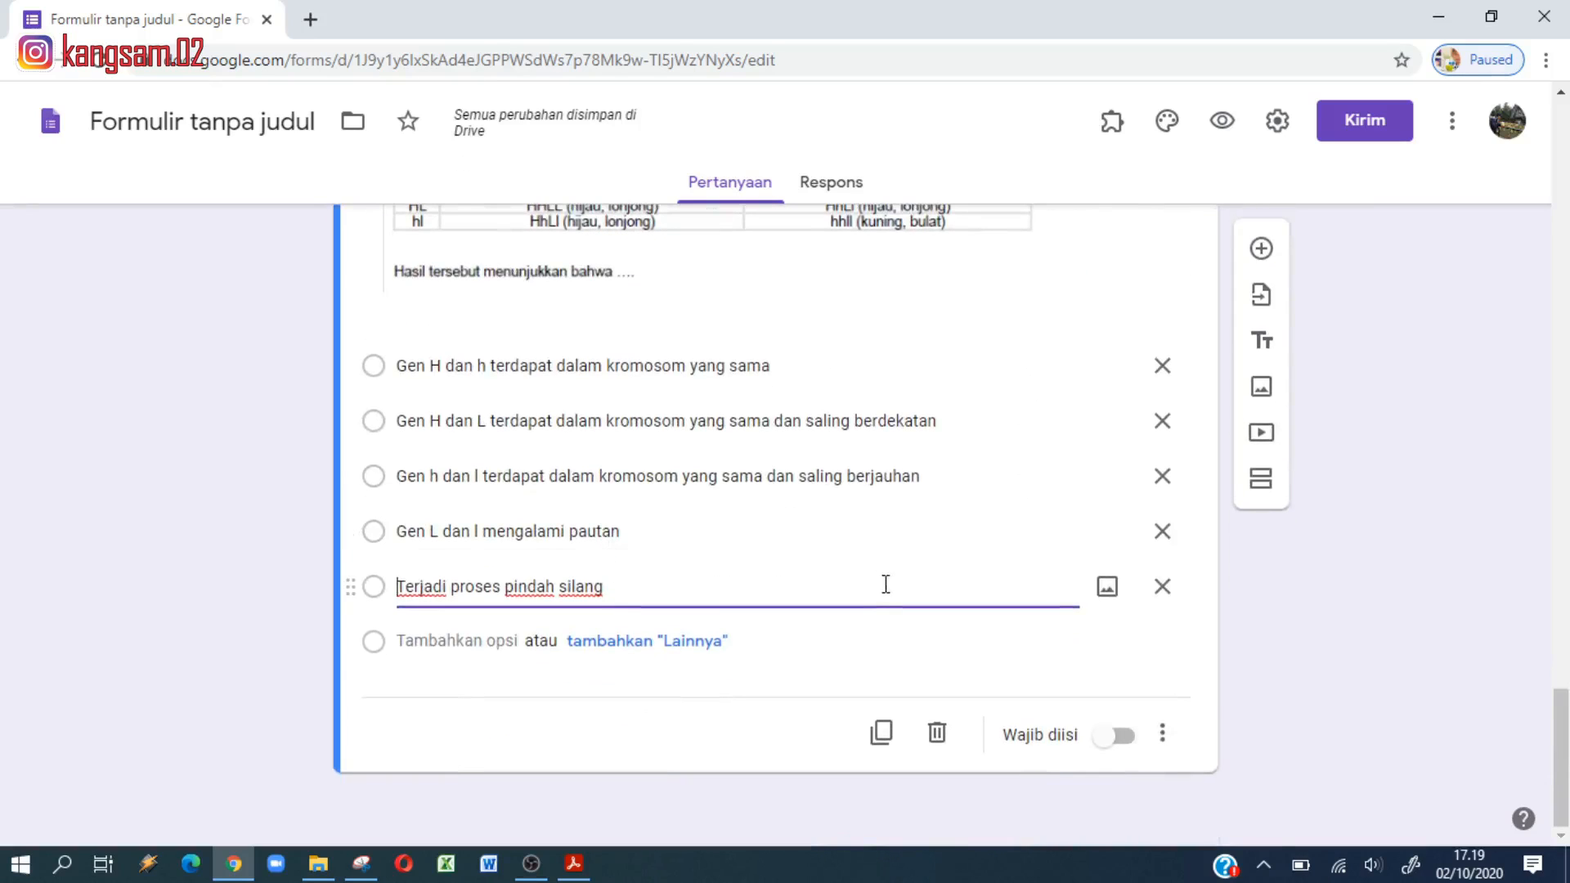
scroll(876, 569, "up", 2)
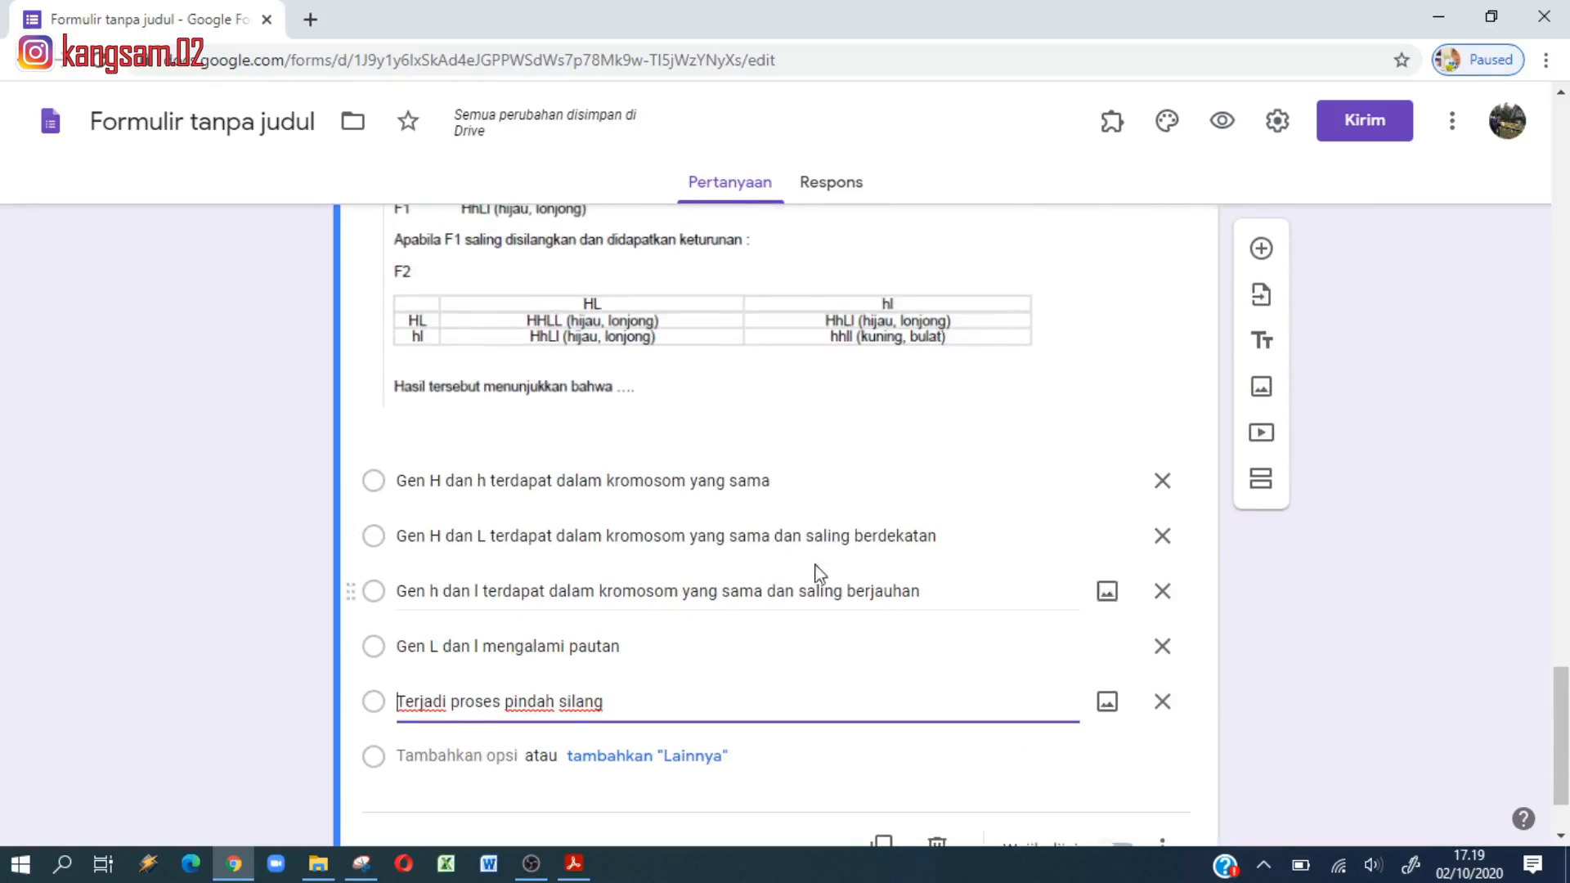
scroll(808, 529, "up", 2)
scroll(810, 533, "down", 4)
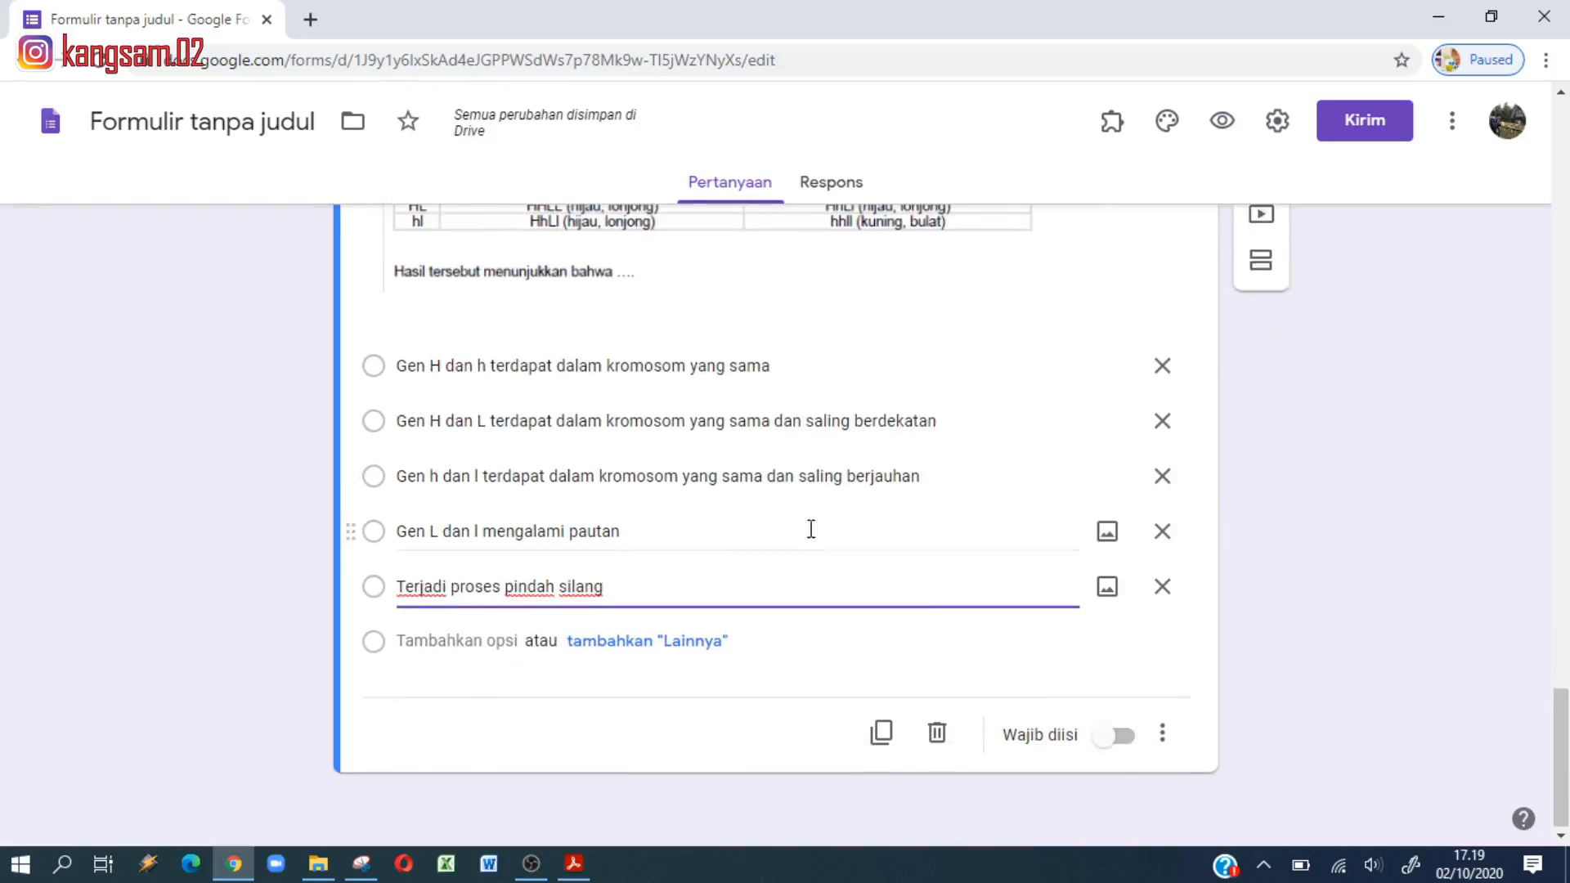
Step: Make the biology question required (Wajib diisi) and add a new empty multiple-choice question below it
left_click(1109, 739)
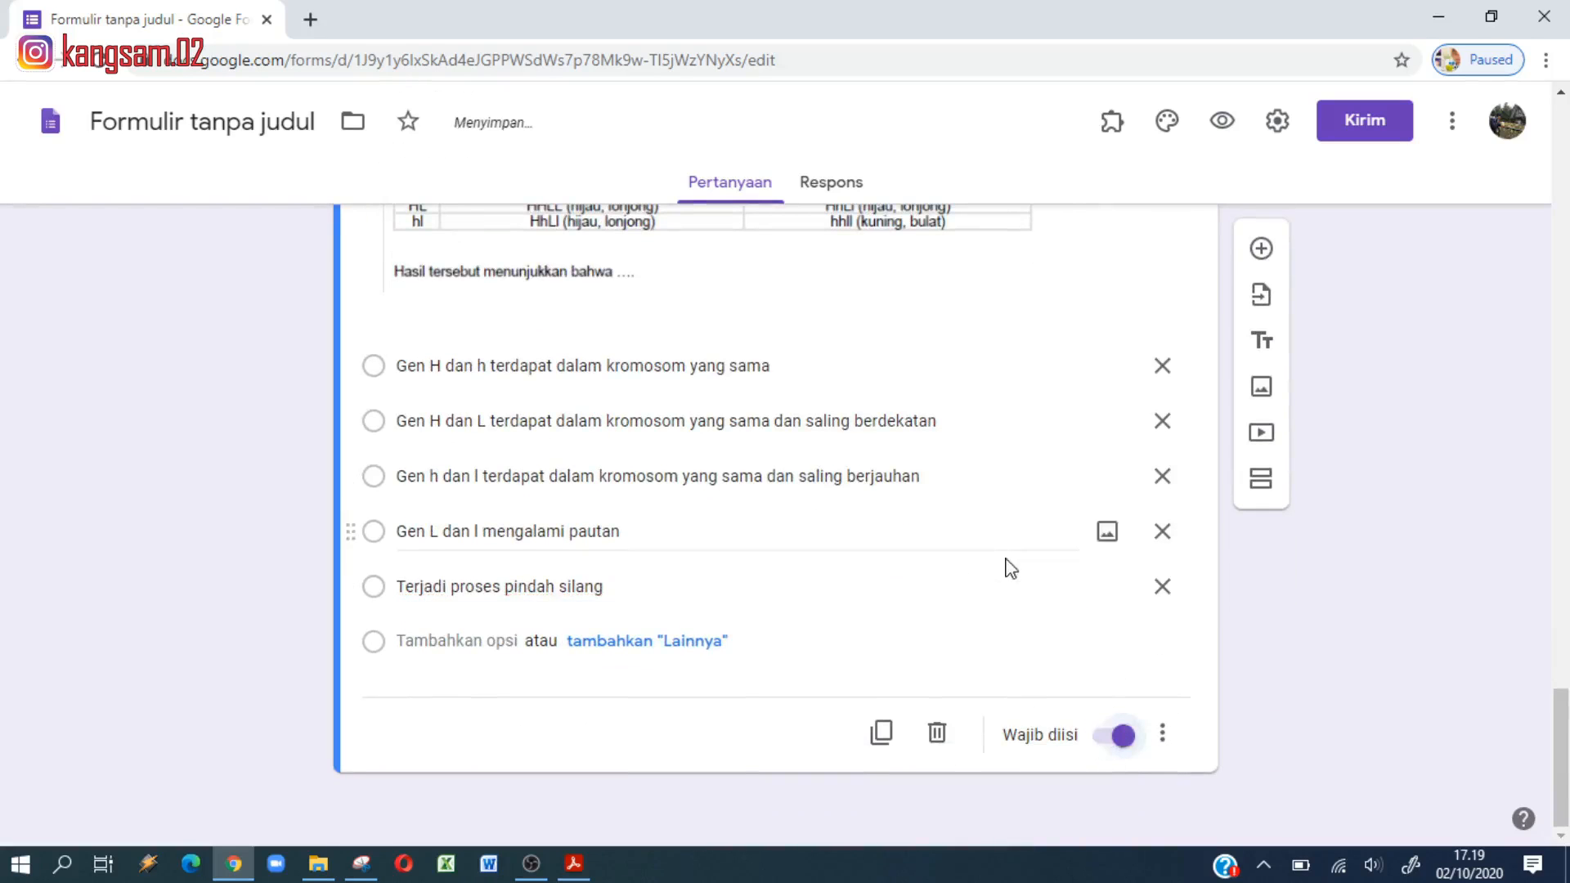
scroll(1004, 568, "up", 6)
left_click(1262, 249)
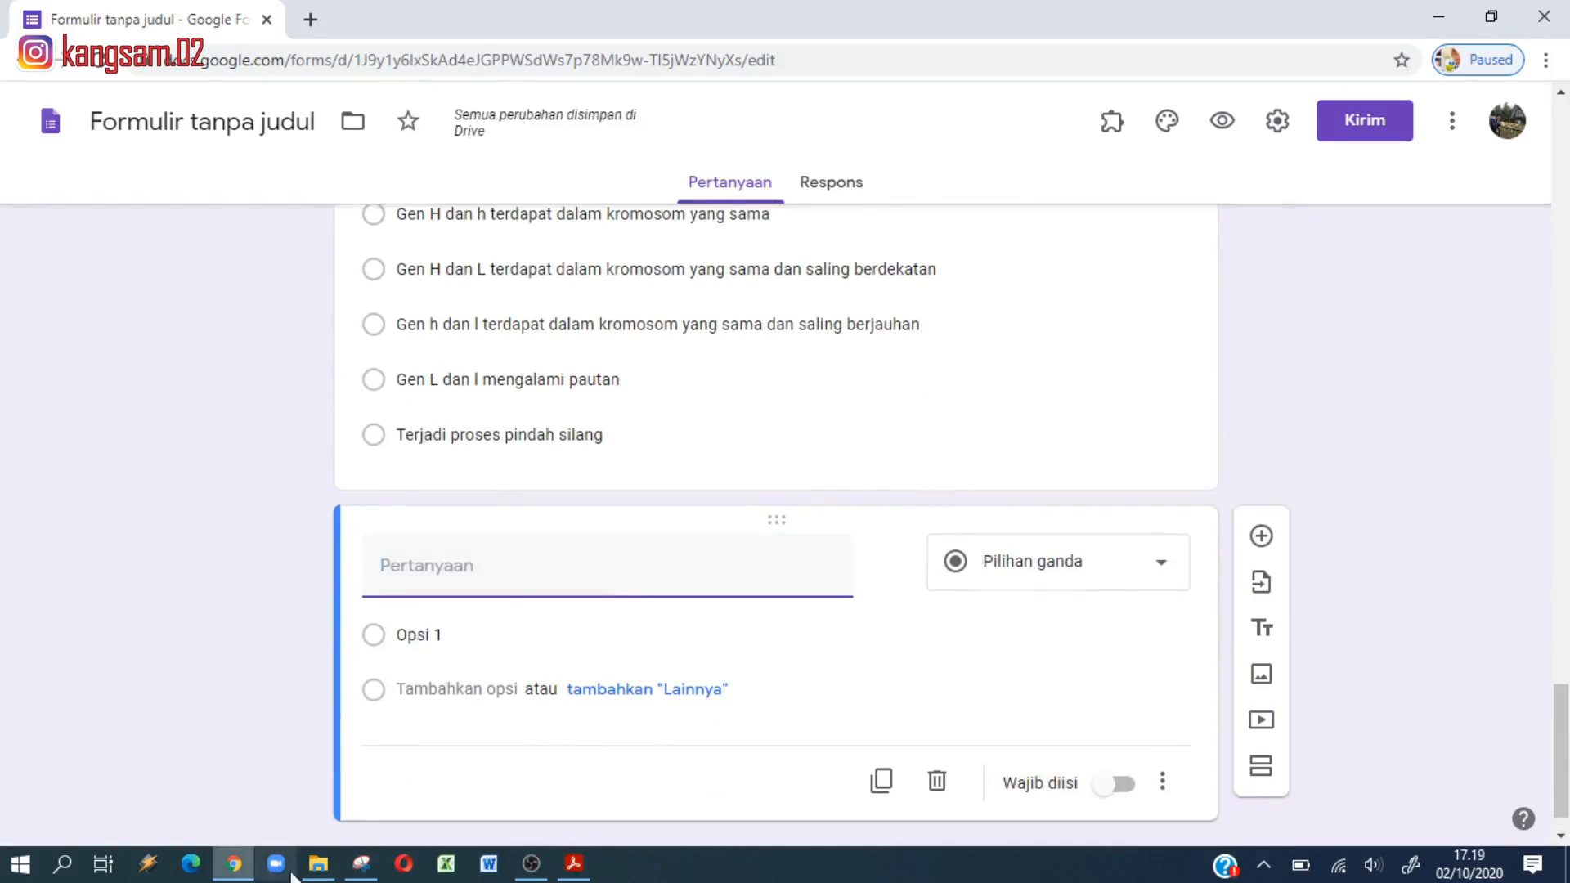
Step: Open the "SOAL DAN PEMBAHASAN (MTK-IPA PAKET 1)" PDF from the file folder and show question 4 on page 5 at 100% zoom
left_click(318, 865)
double_click(524, 504)
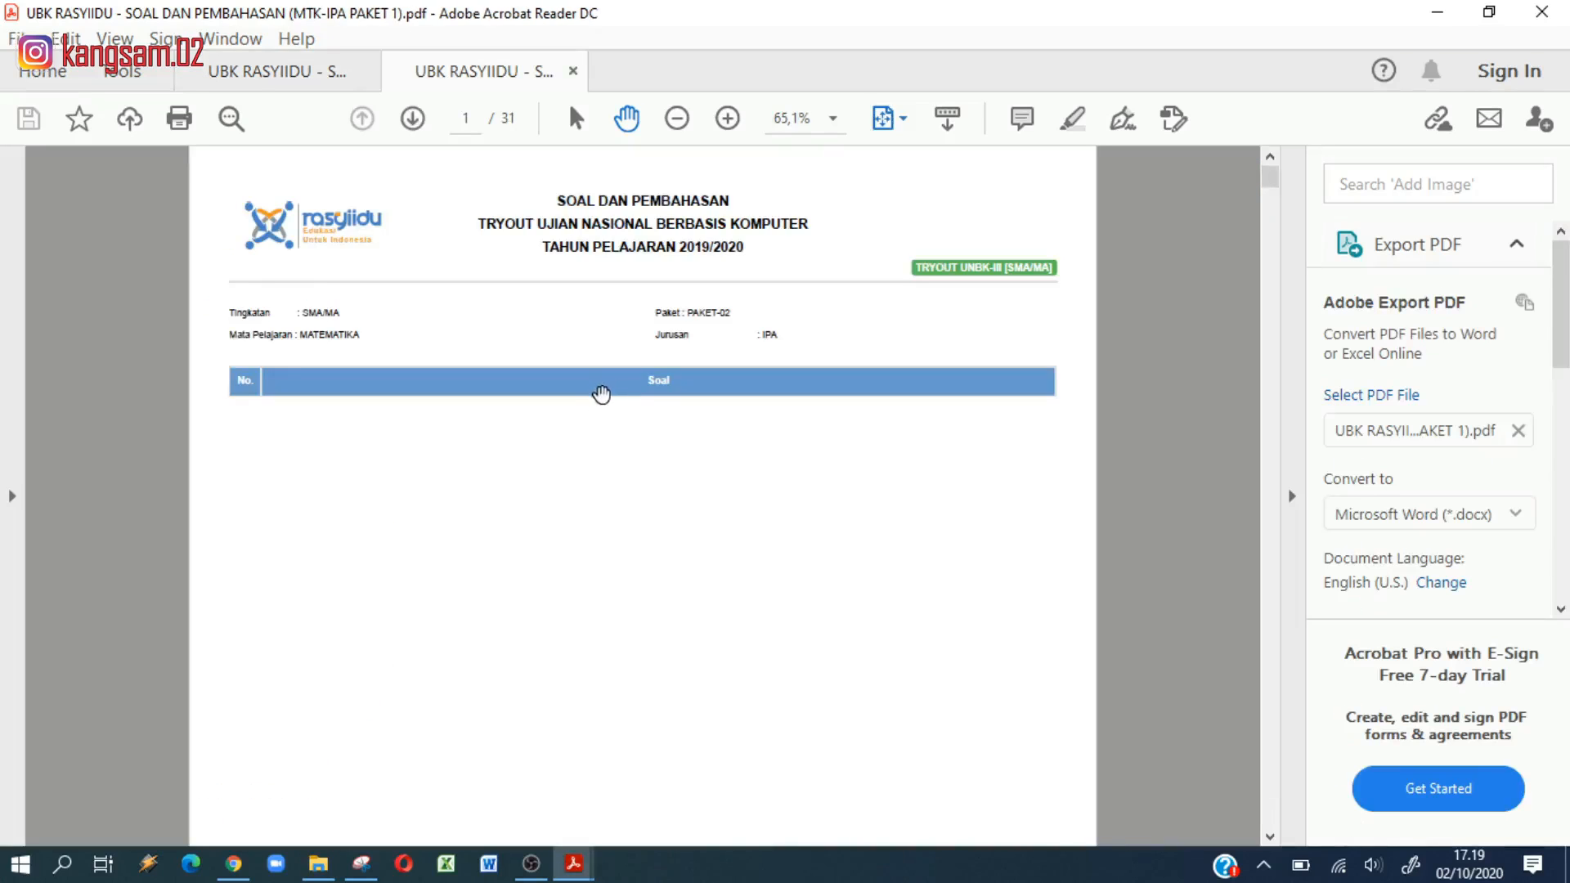
scroll(601, 395, "down", 5)
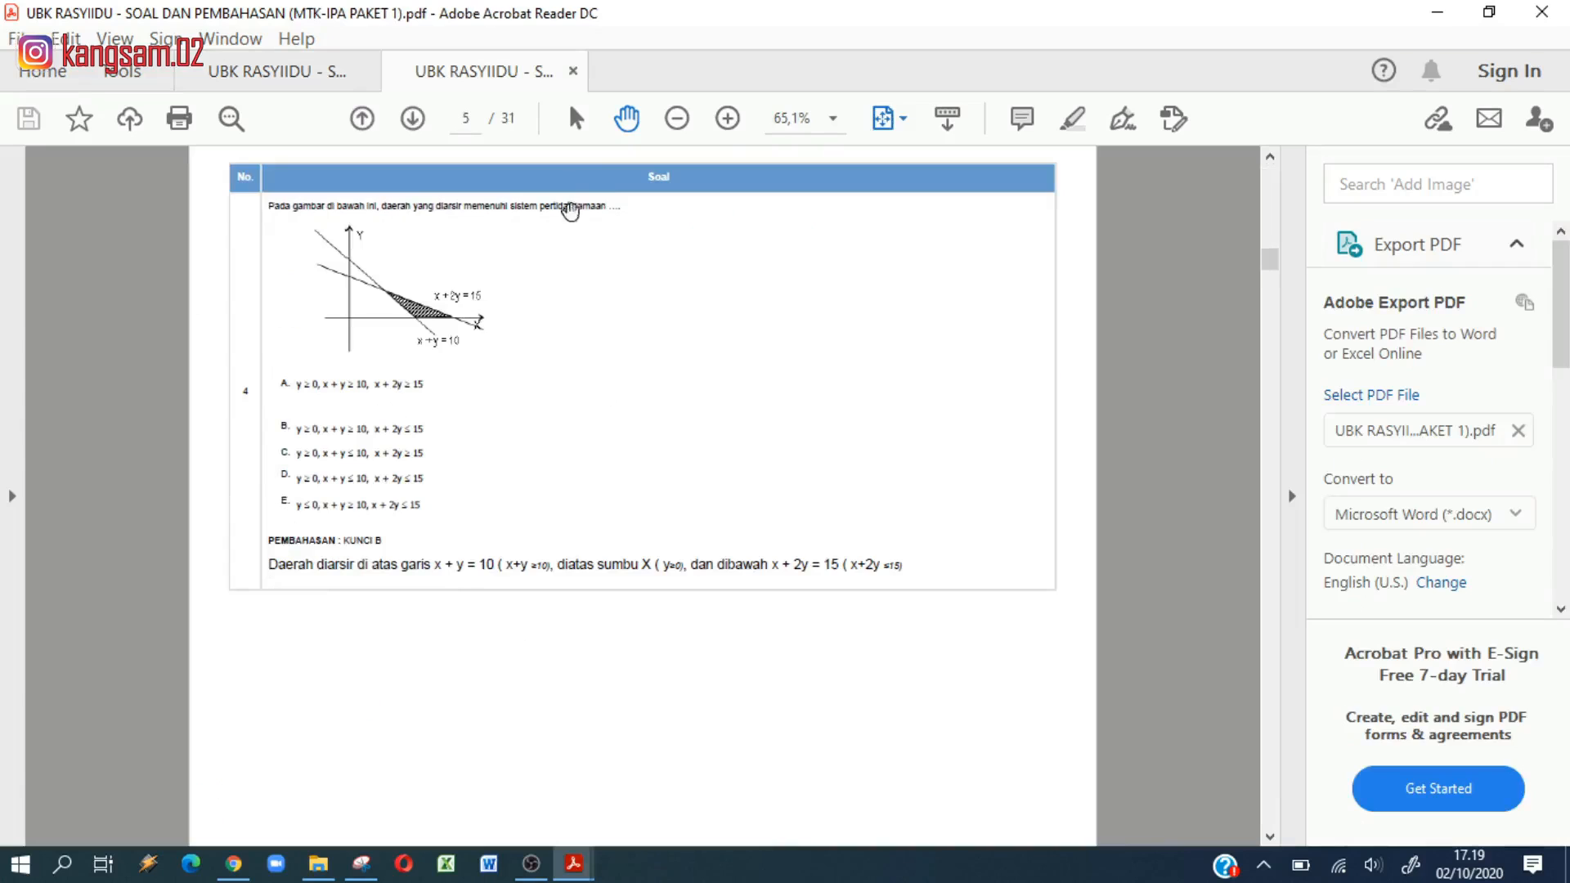
left_click(832, 119)
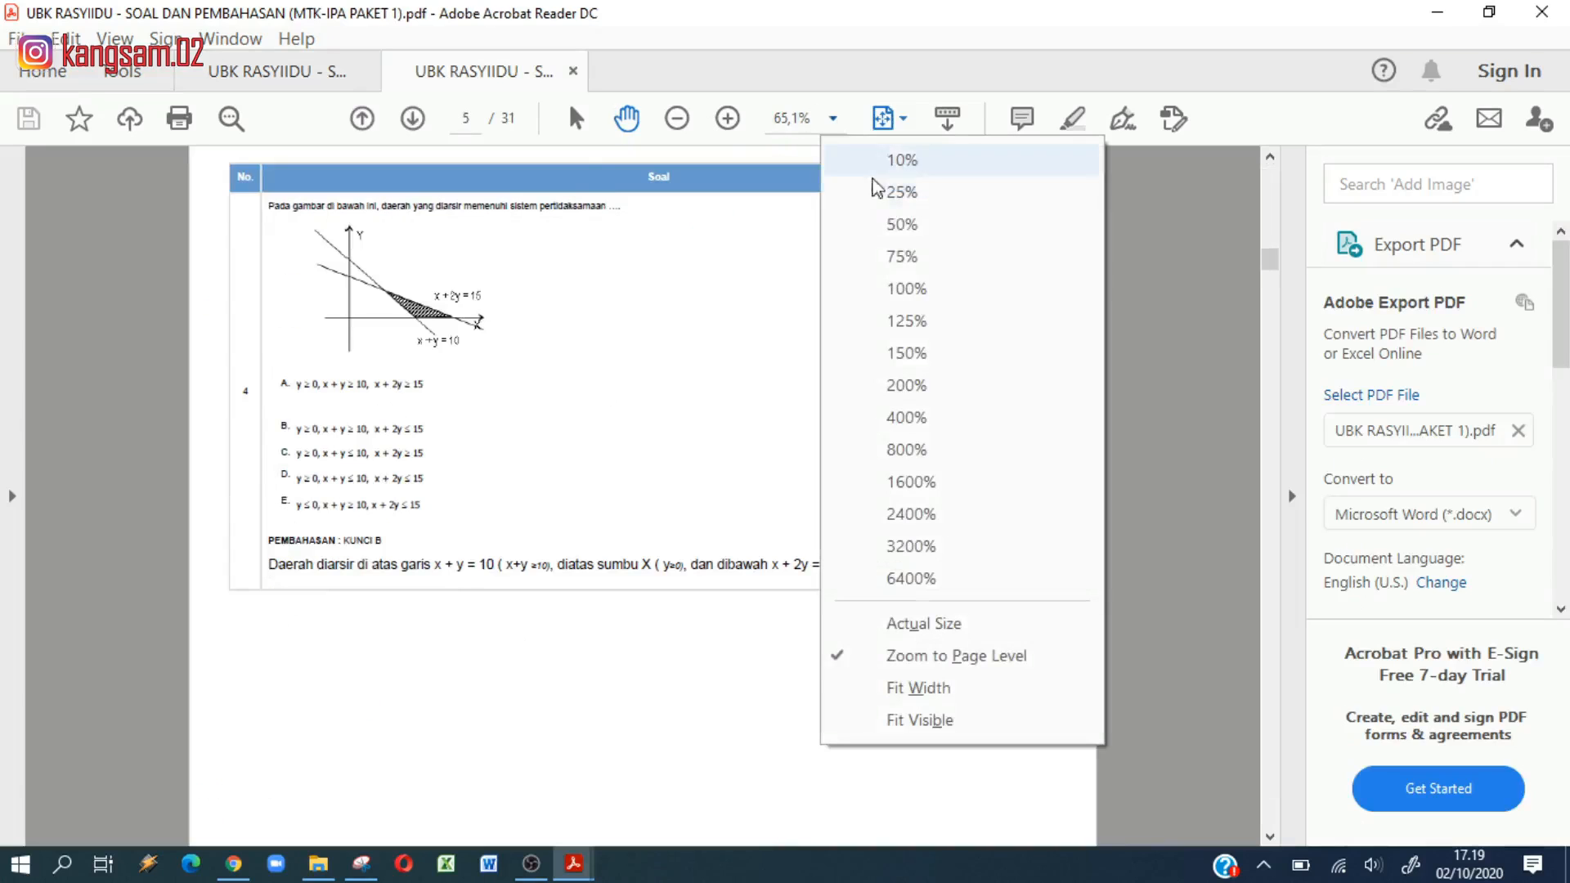
left_click(906, 289)
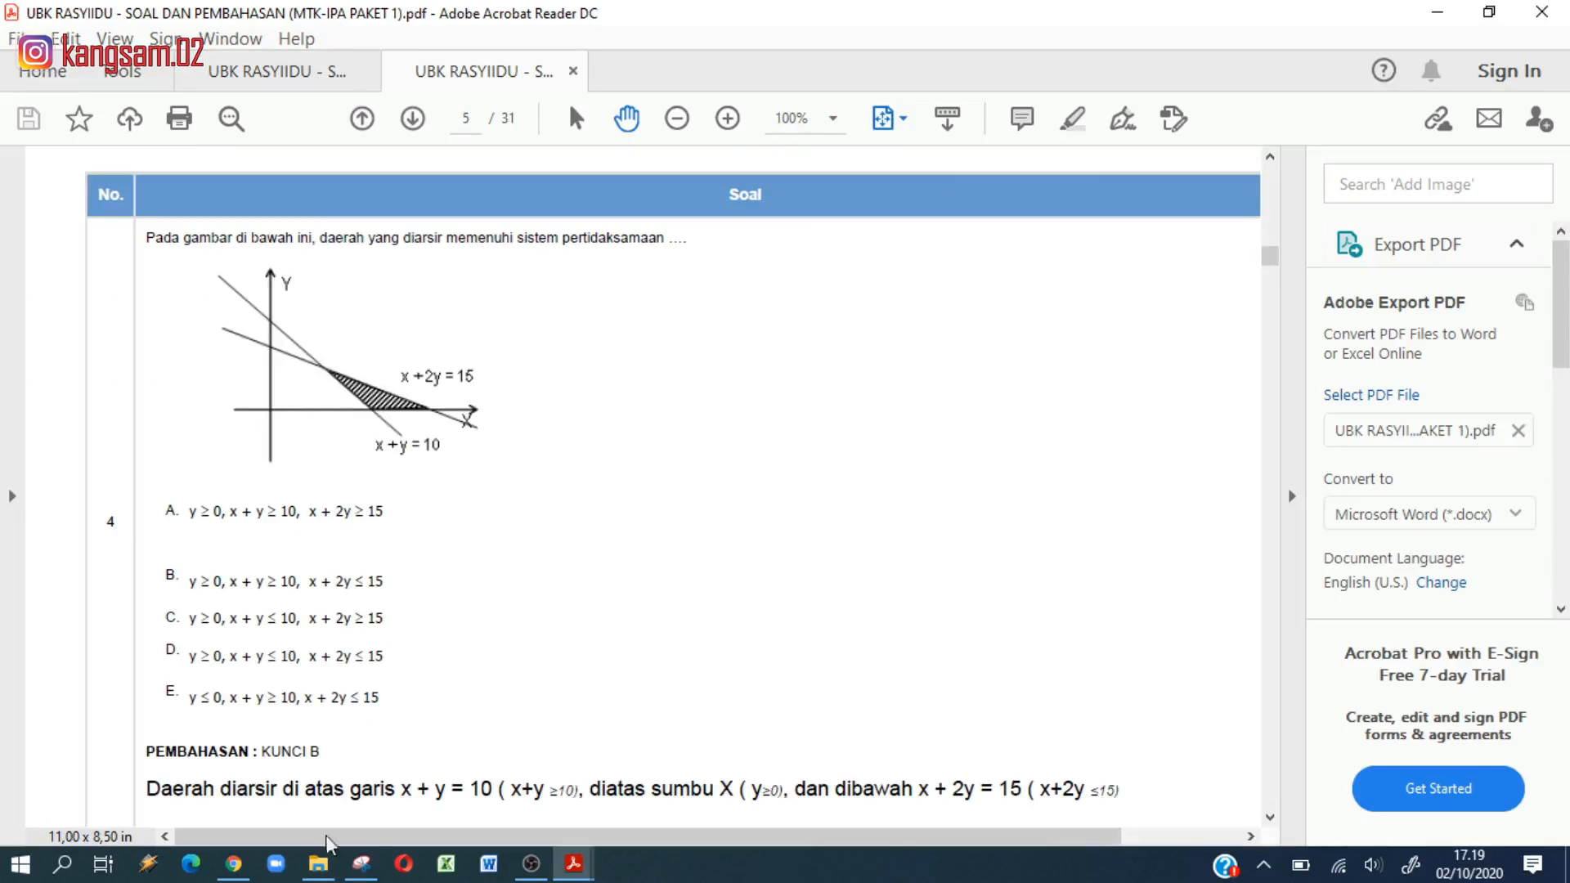
Step: Snip the text and graph of mathematics question 4 with Snipping Tool and save the image as "SOAL MTK" in Pictures
left_click(361, 864)
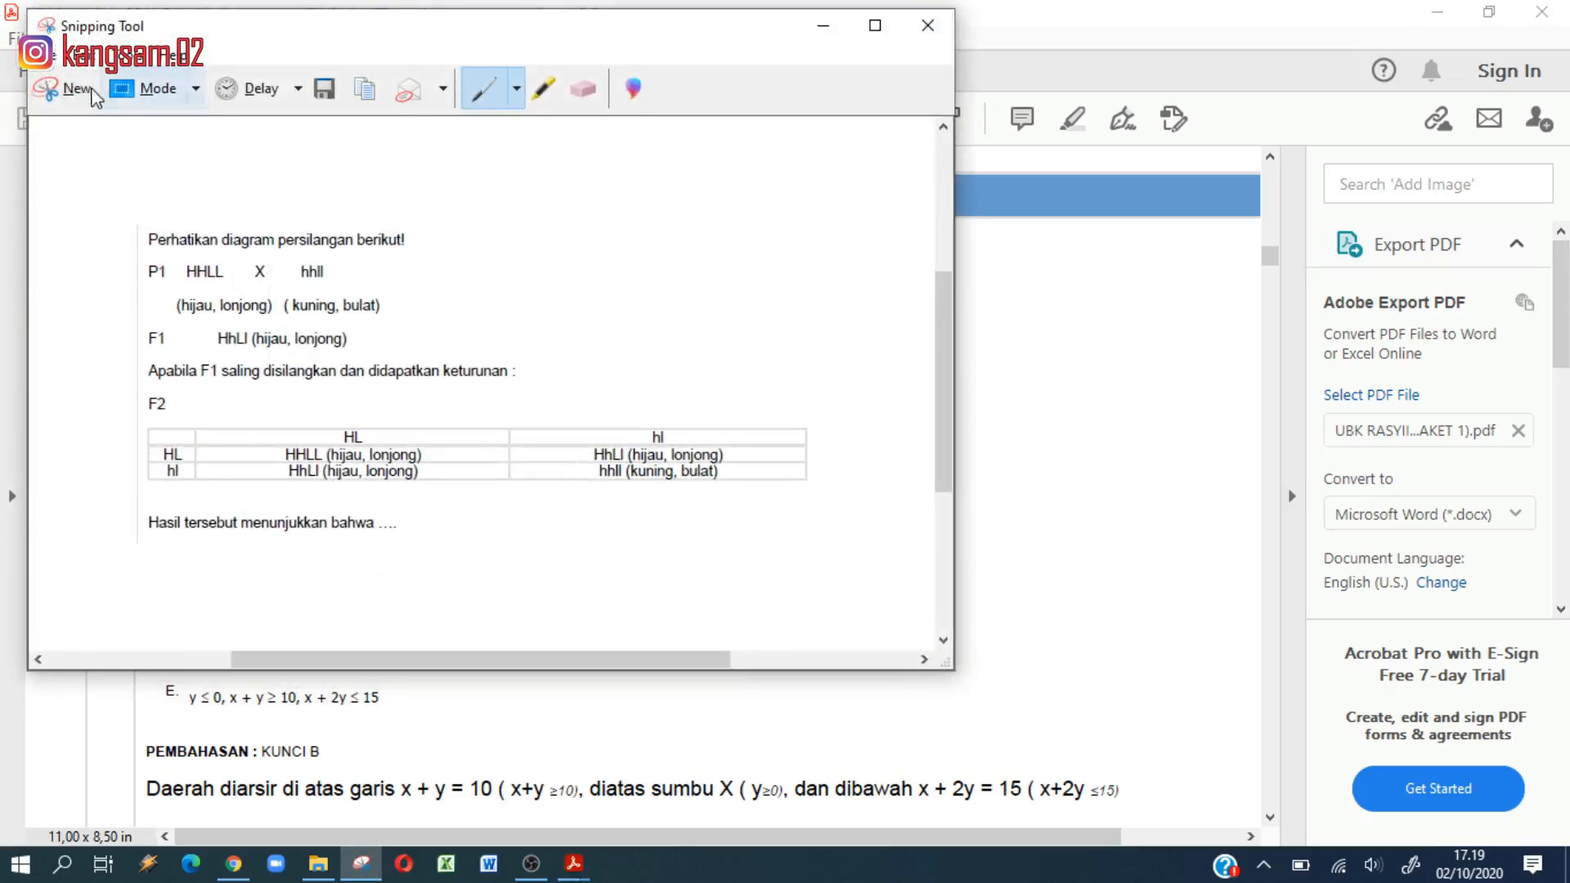
left_click(93, 95)
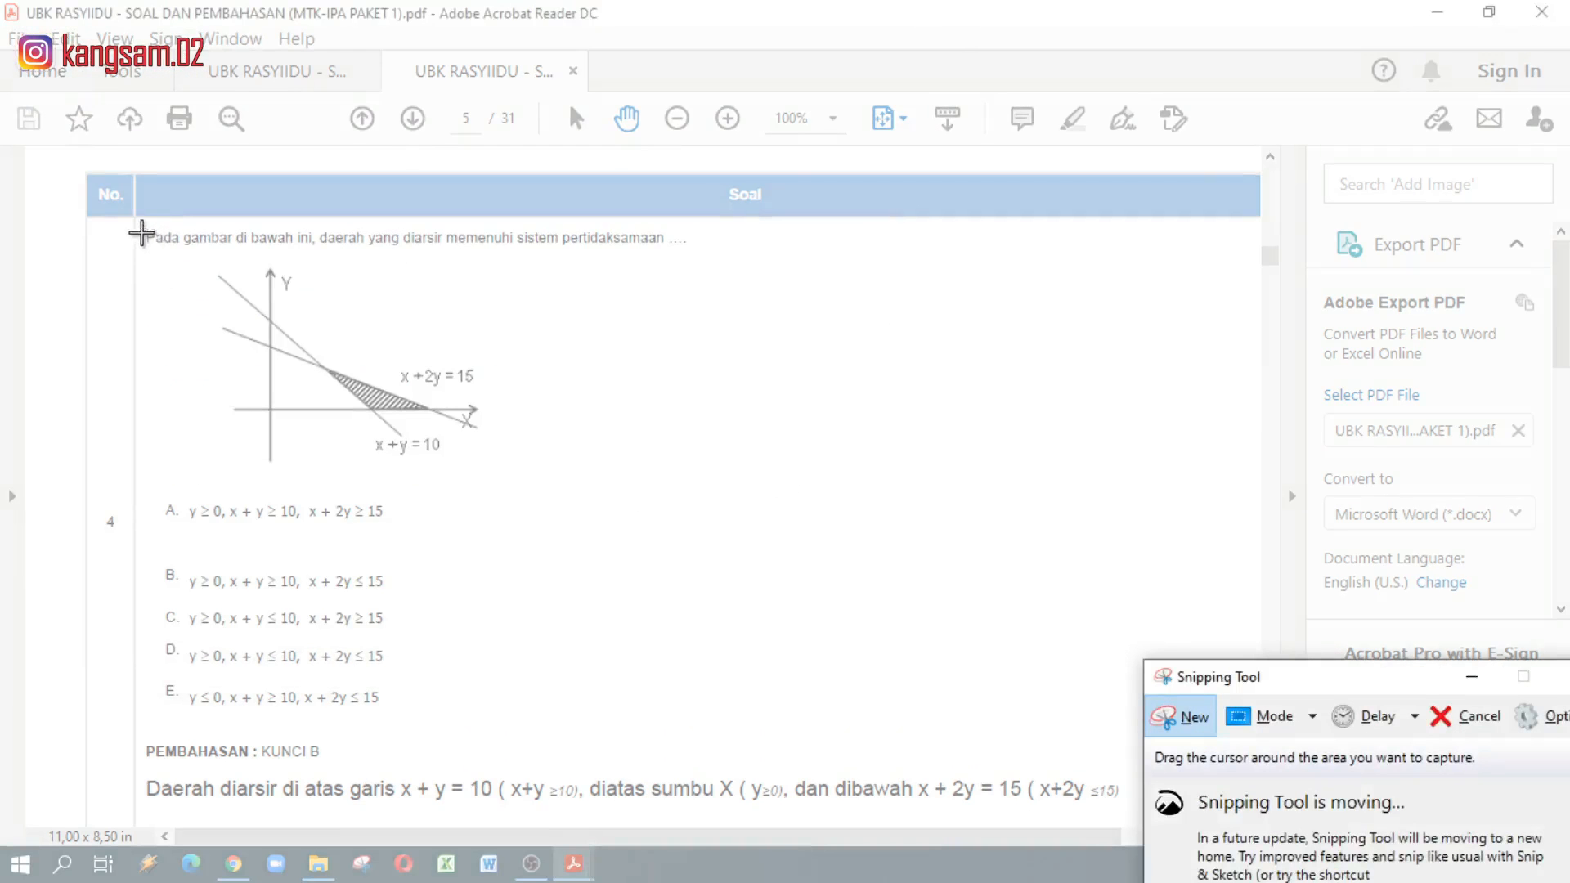
left_click_drag(139, 222, 708, 482)
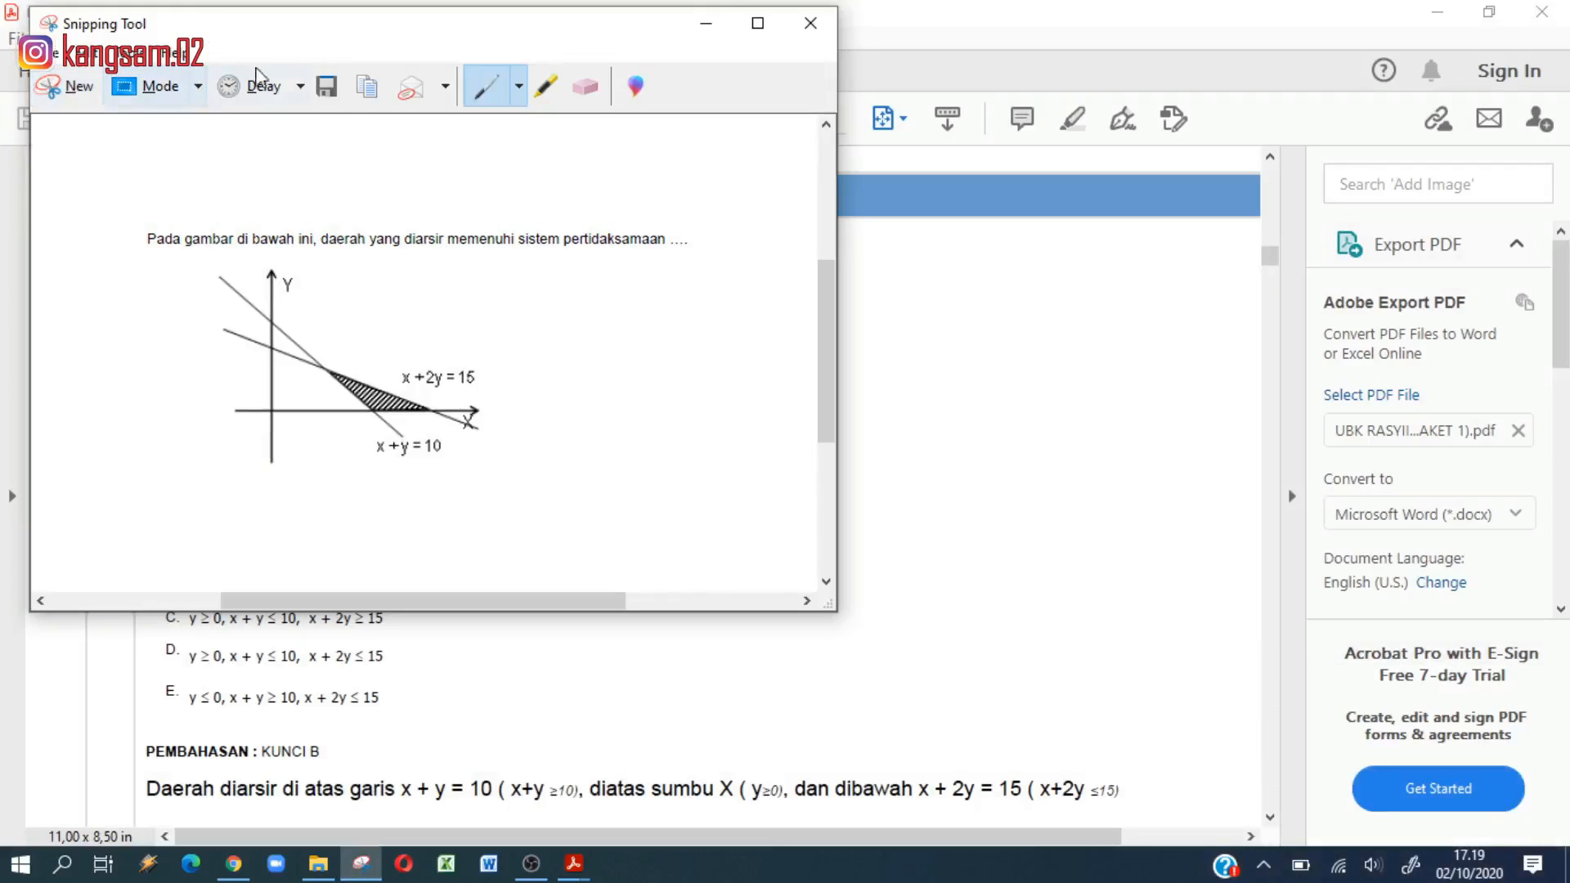
left_click(326, 87)
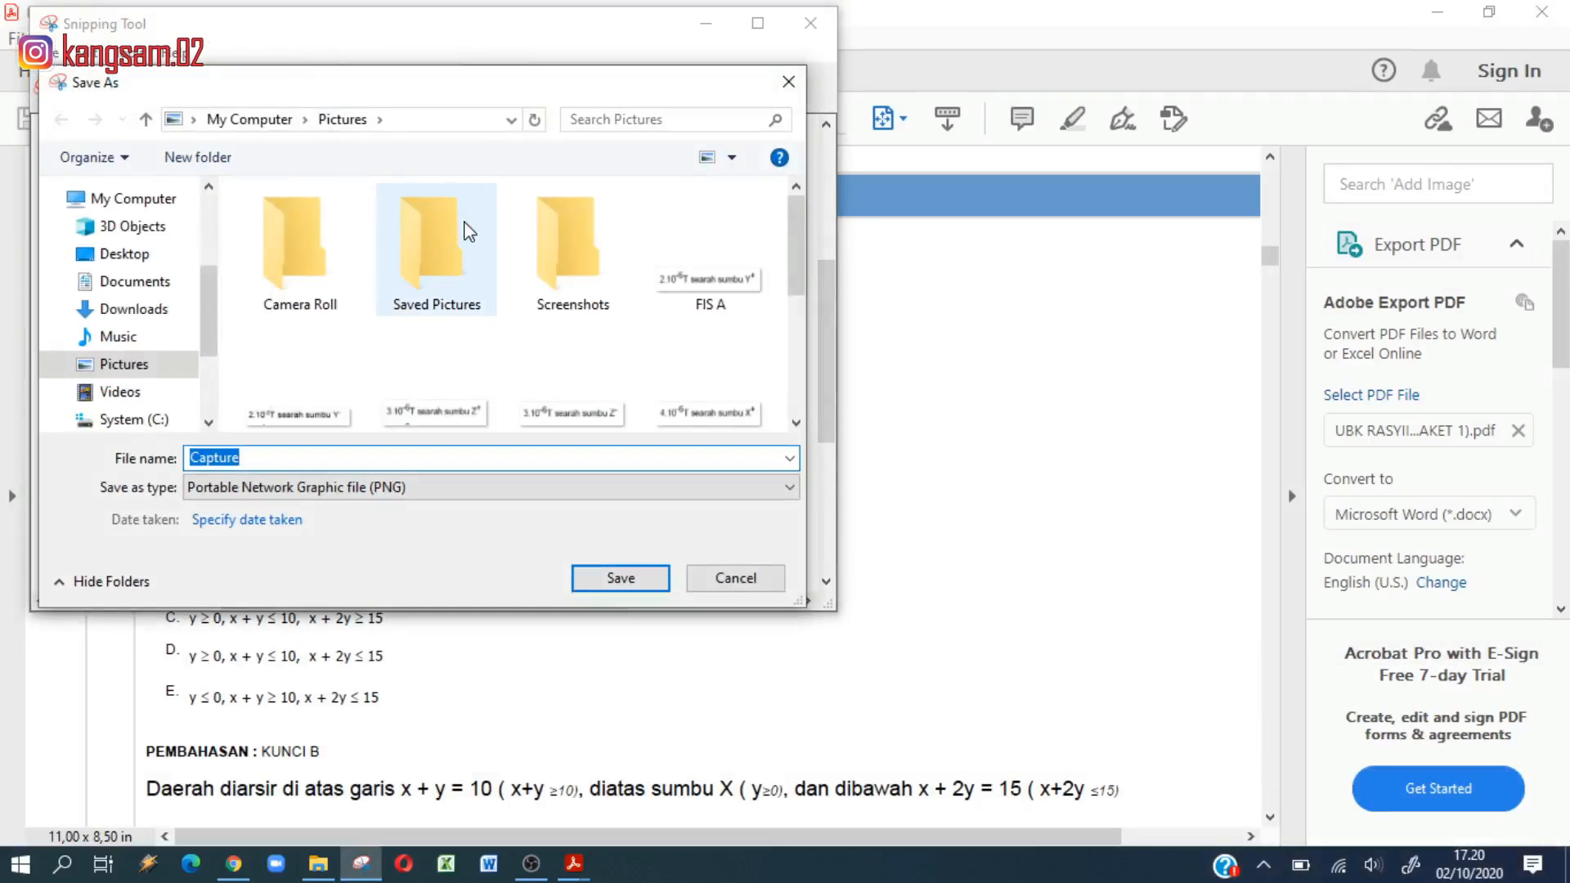
type("SOAL MTK")
left_click(596, 577)
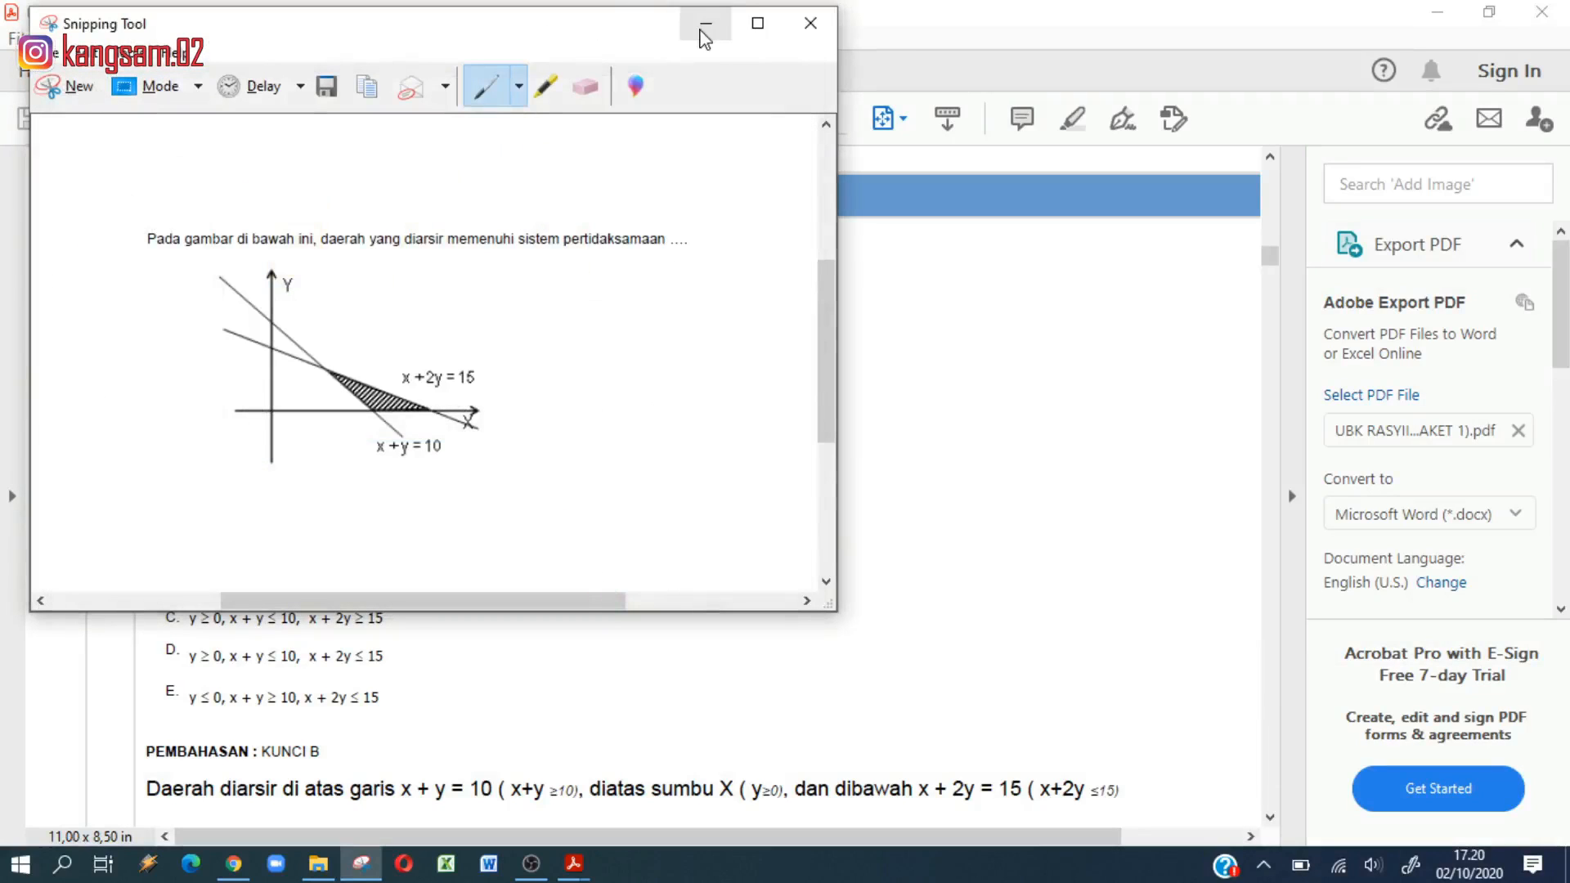
Step: Snip answer A of question 4 without its letter and save it as "M A" in Pictures
left_click(76, 86)
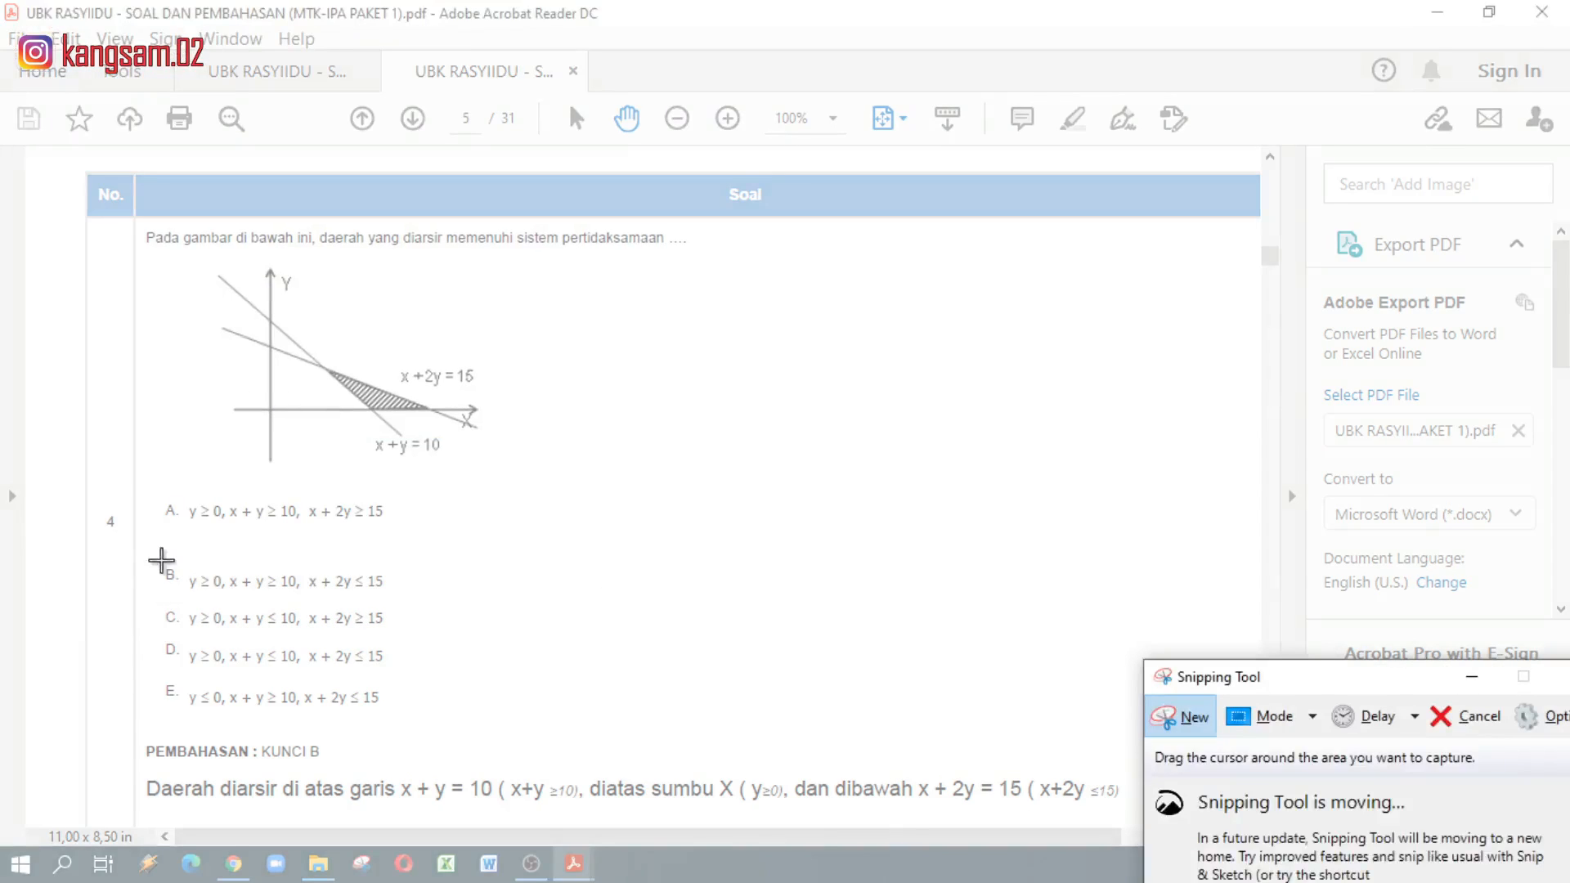
left_click_drag(181, 492, 390, 534)
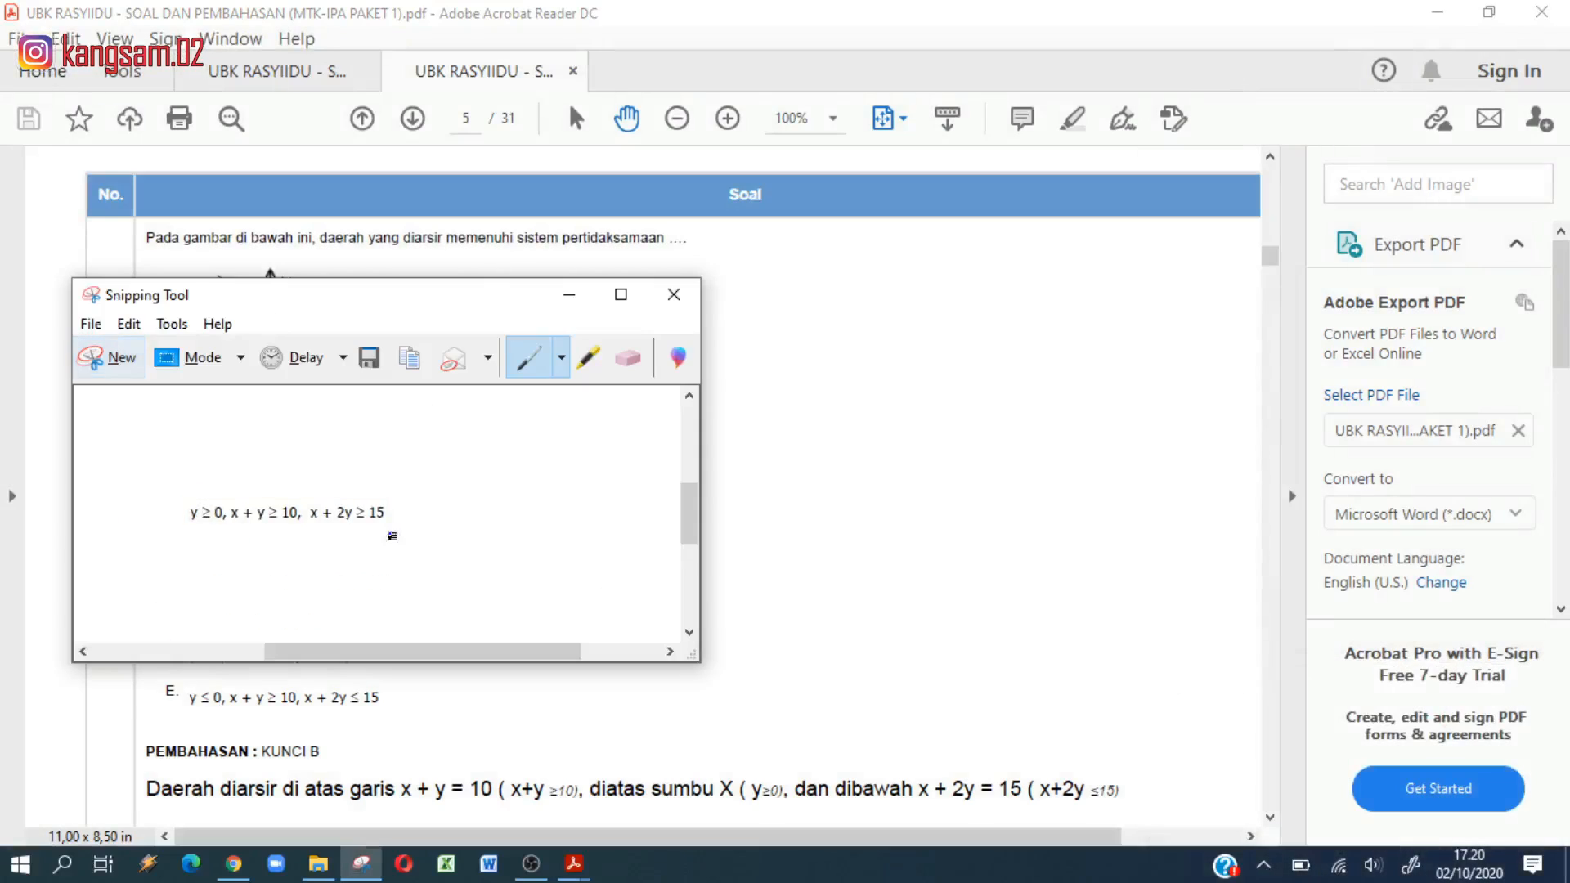
left_click(372, 359)
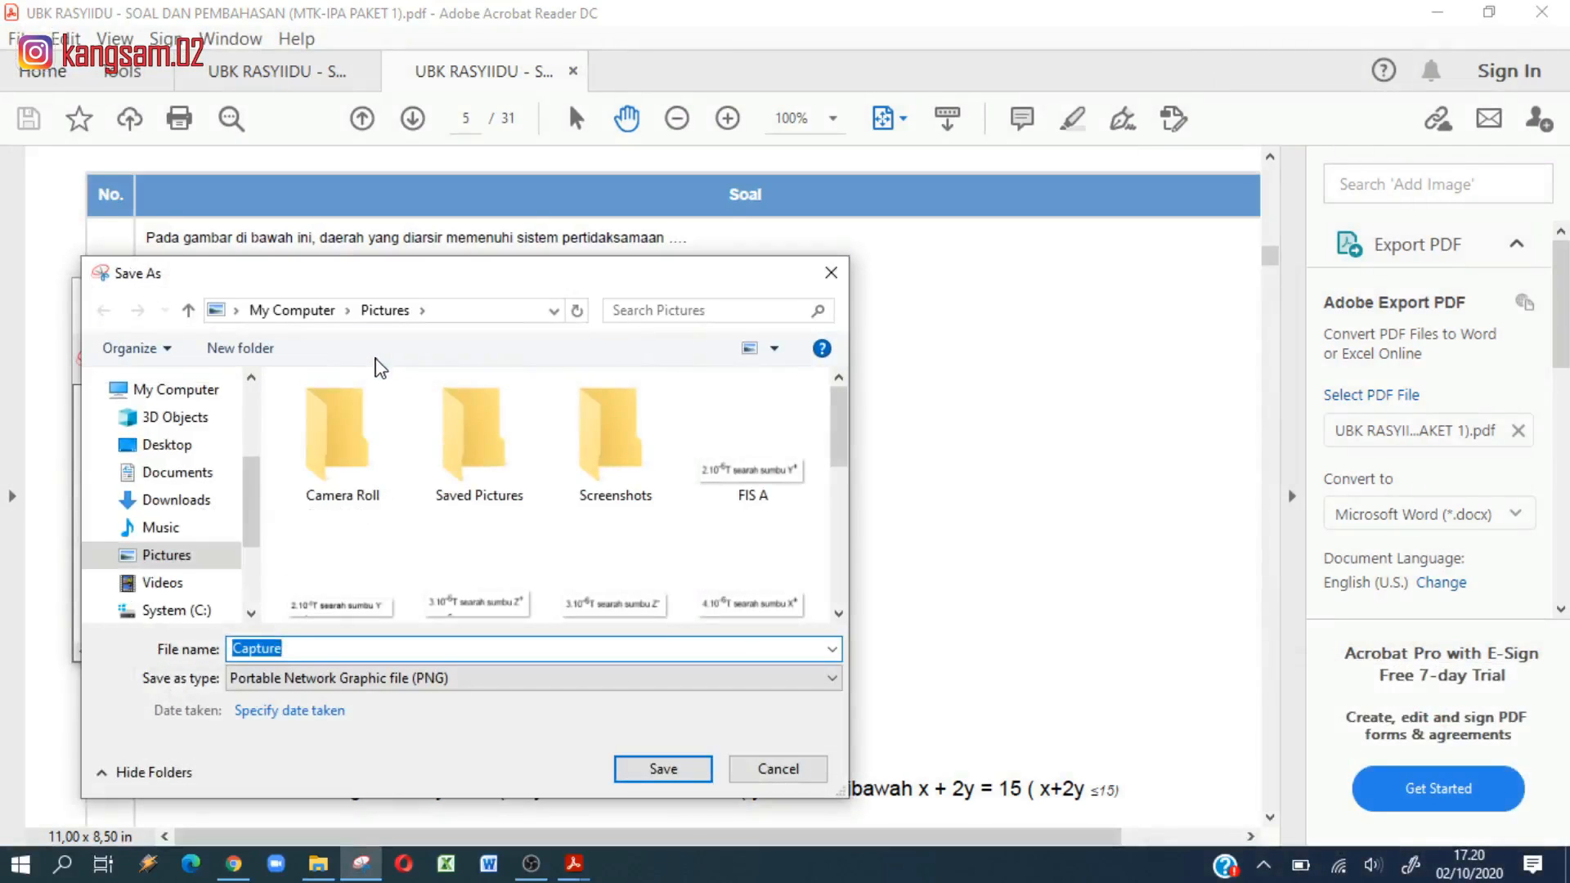
type("M A")
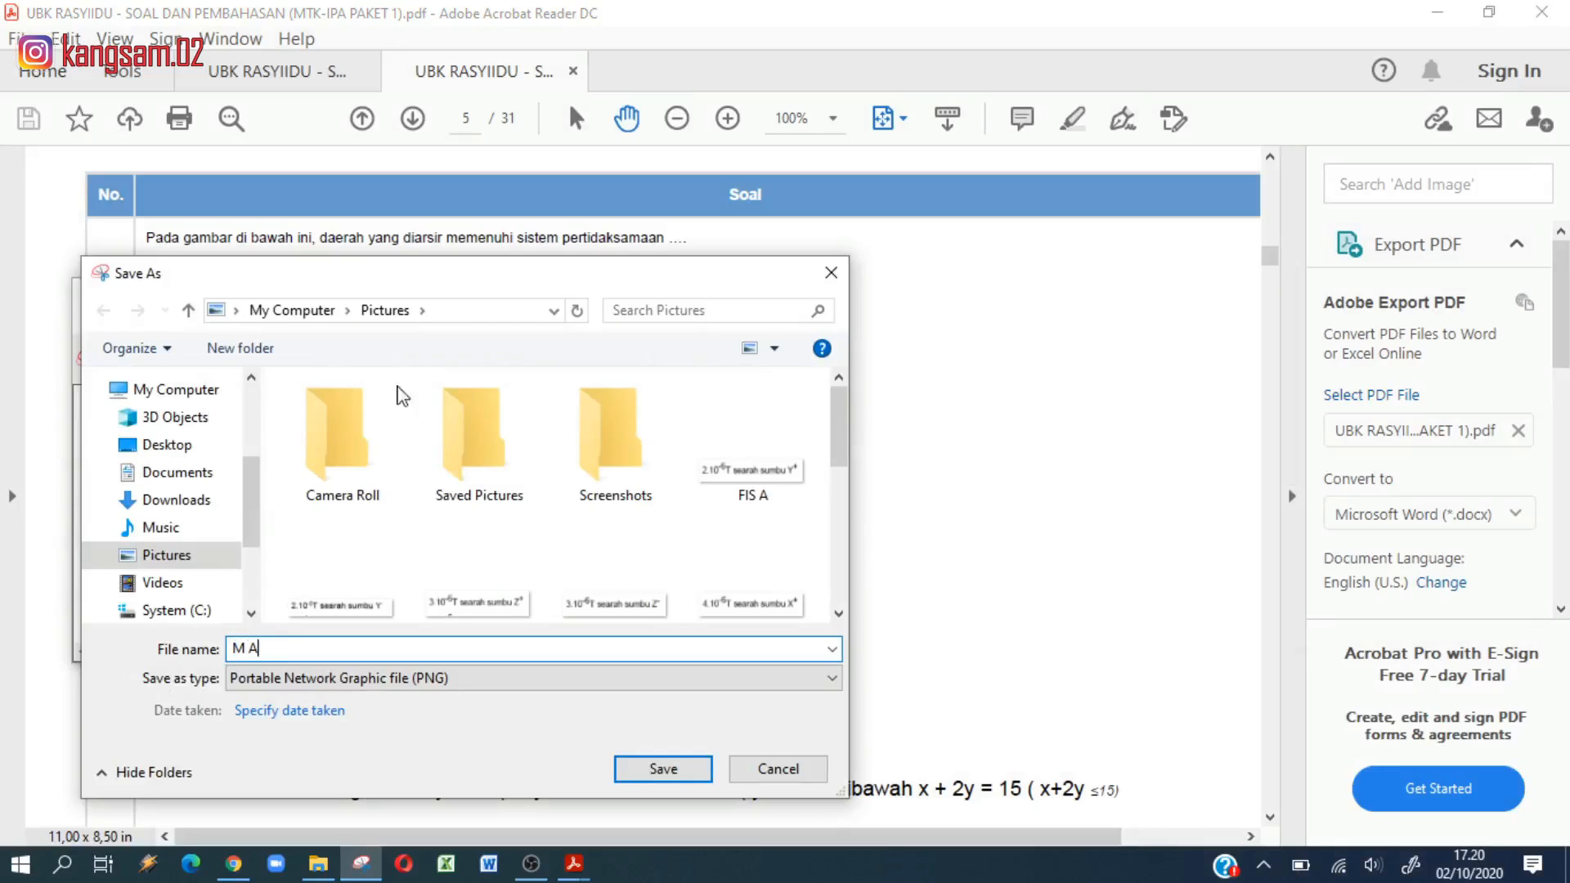
left_click(689, 773)
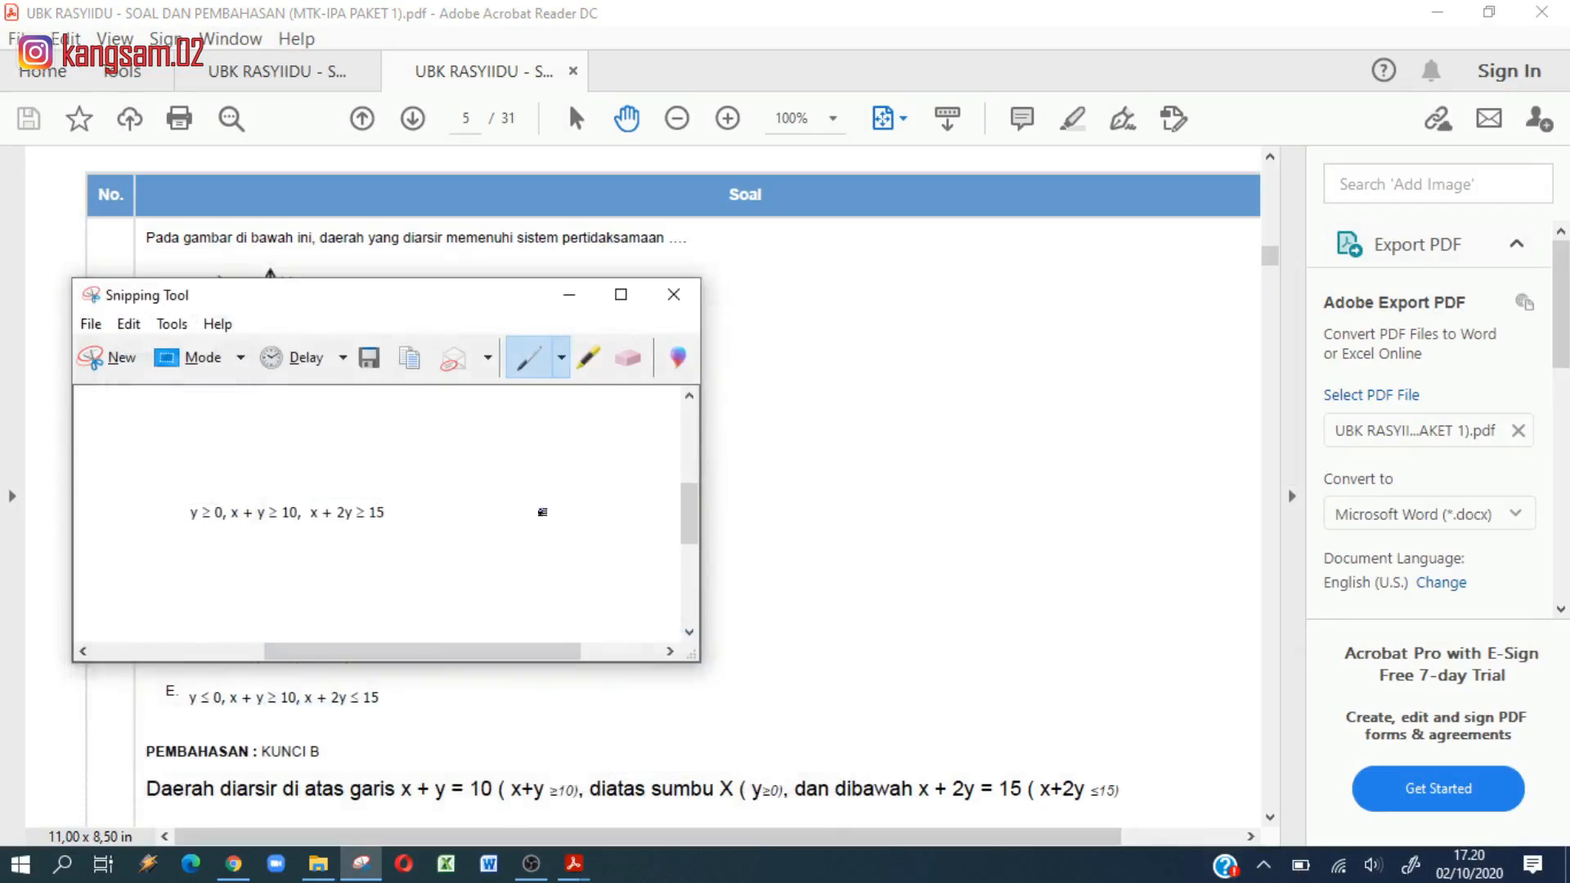
Step: Snip answer B of question 4 without its letter and save it as "M B" in Pictures
left_click(131, 360)
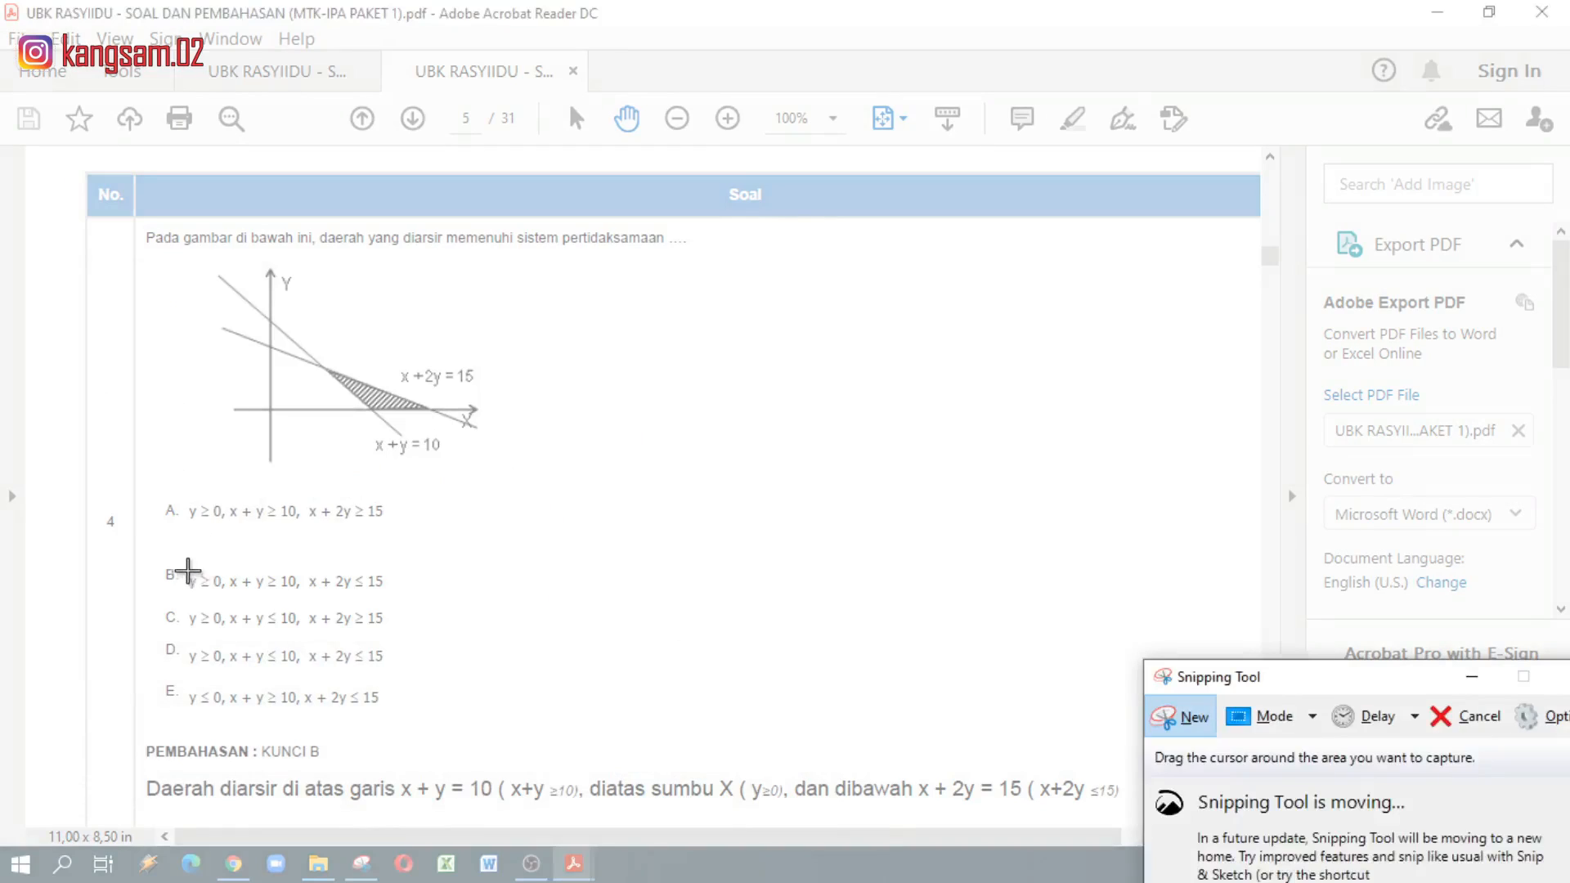
left_click_drag(182, 565, 401, 605)
left_click(372, 431)
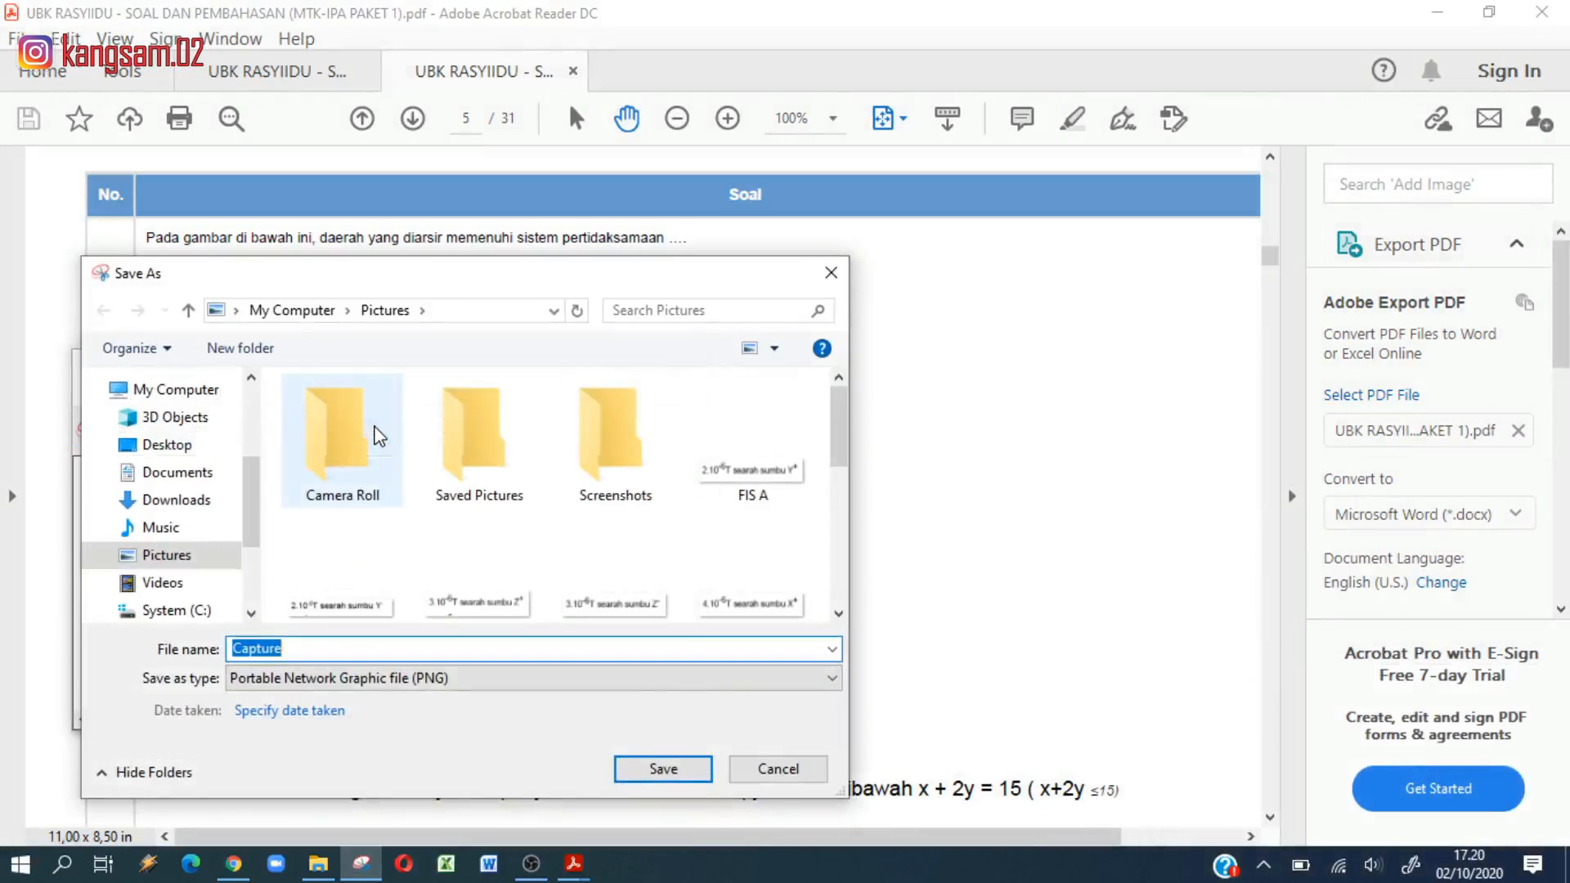
type("M B")
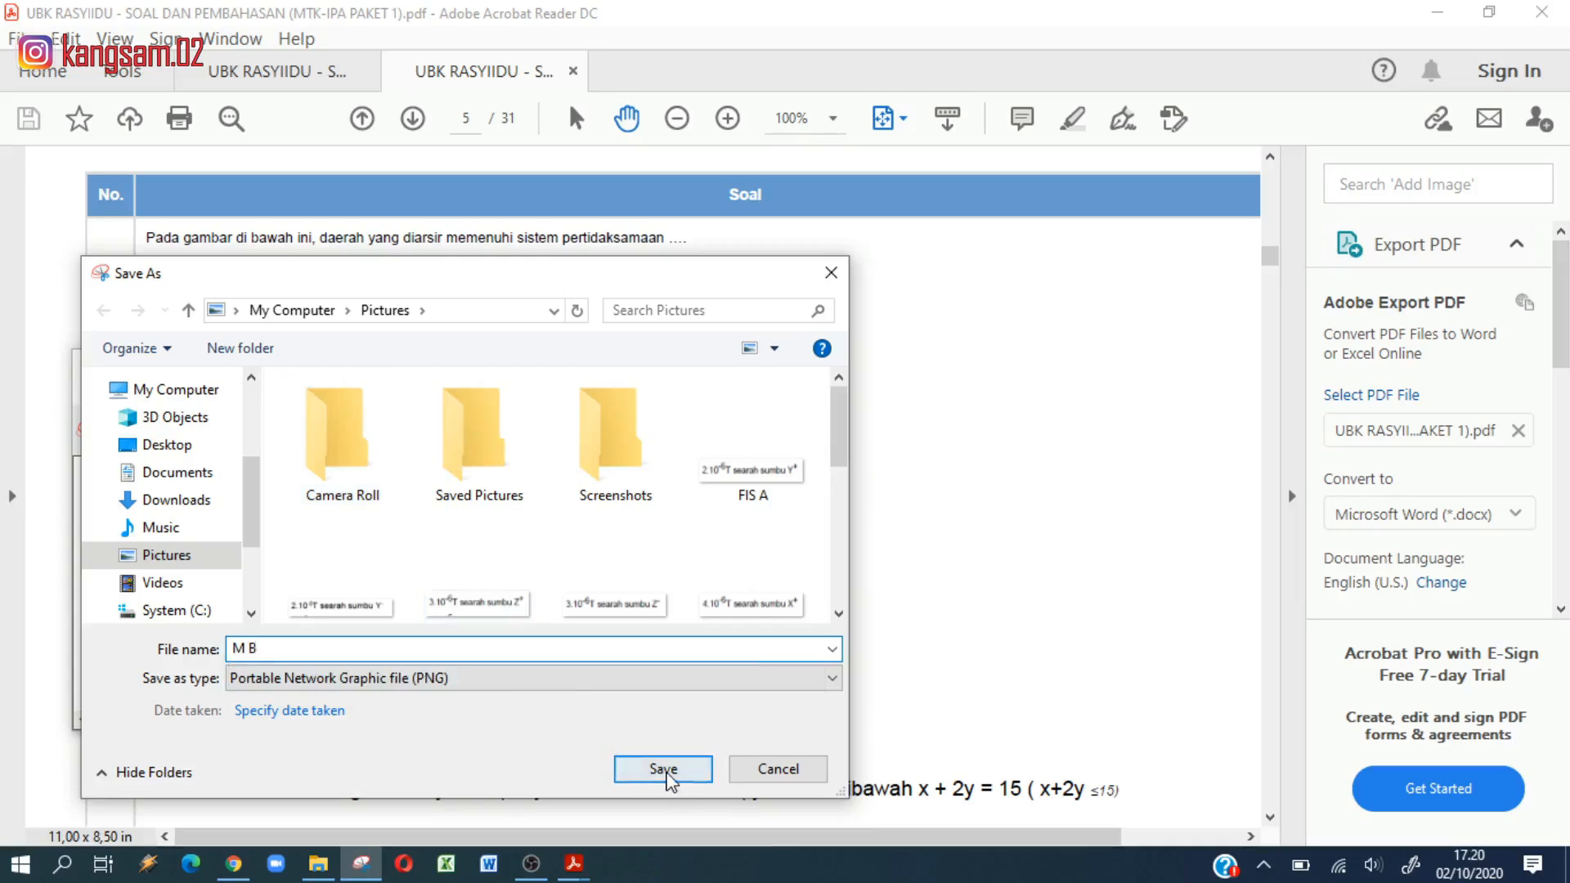
left_click(665, 772)
Step: Snip answer C of question 4 without its letter and save it as "M C" in Pictures
left_click(114, 428)
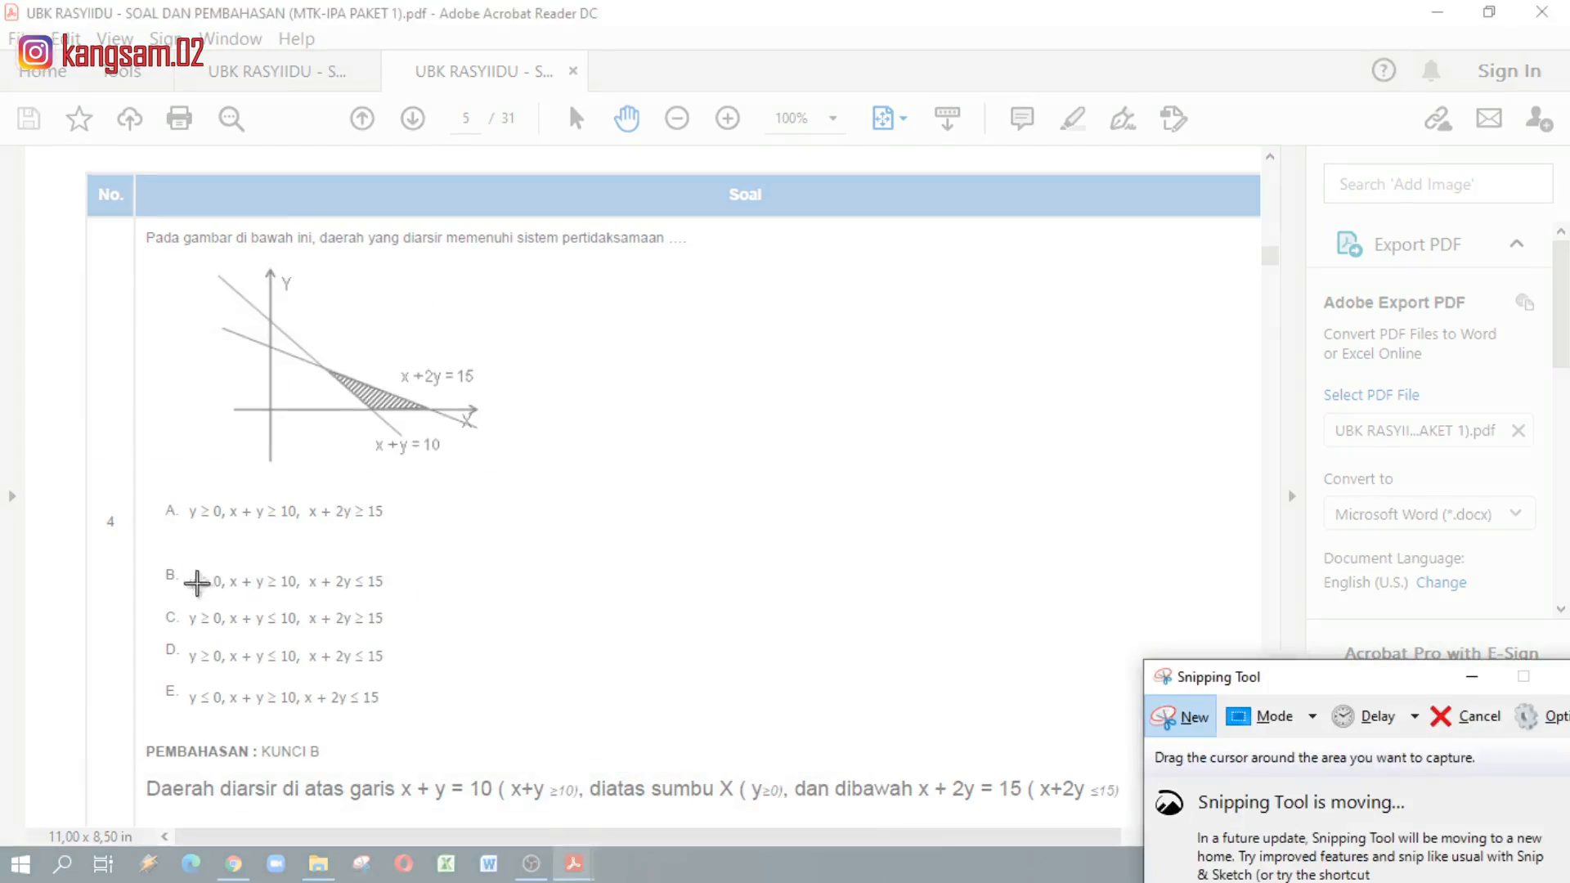
left_click_drag(184, 601, 390, 639)
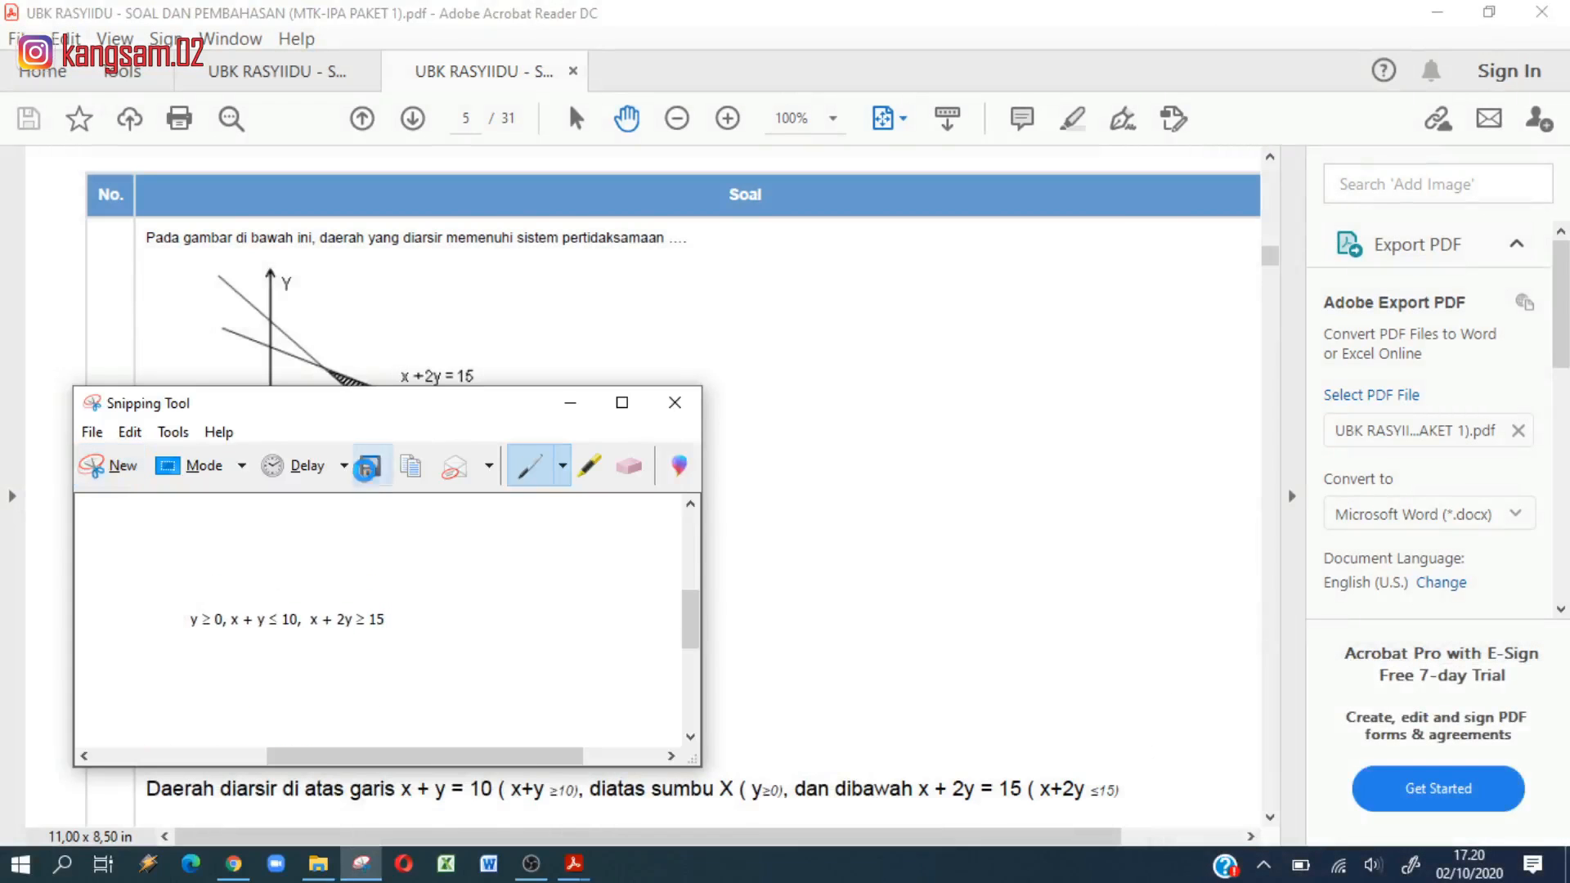
left_click(372, 464)
type("M C")
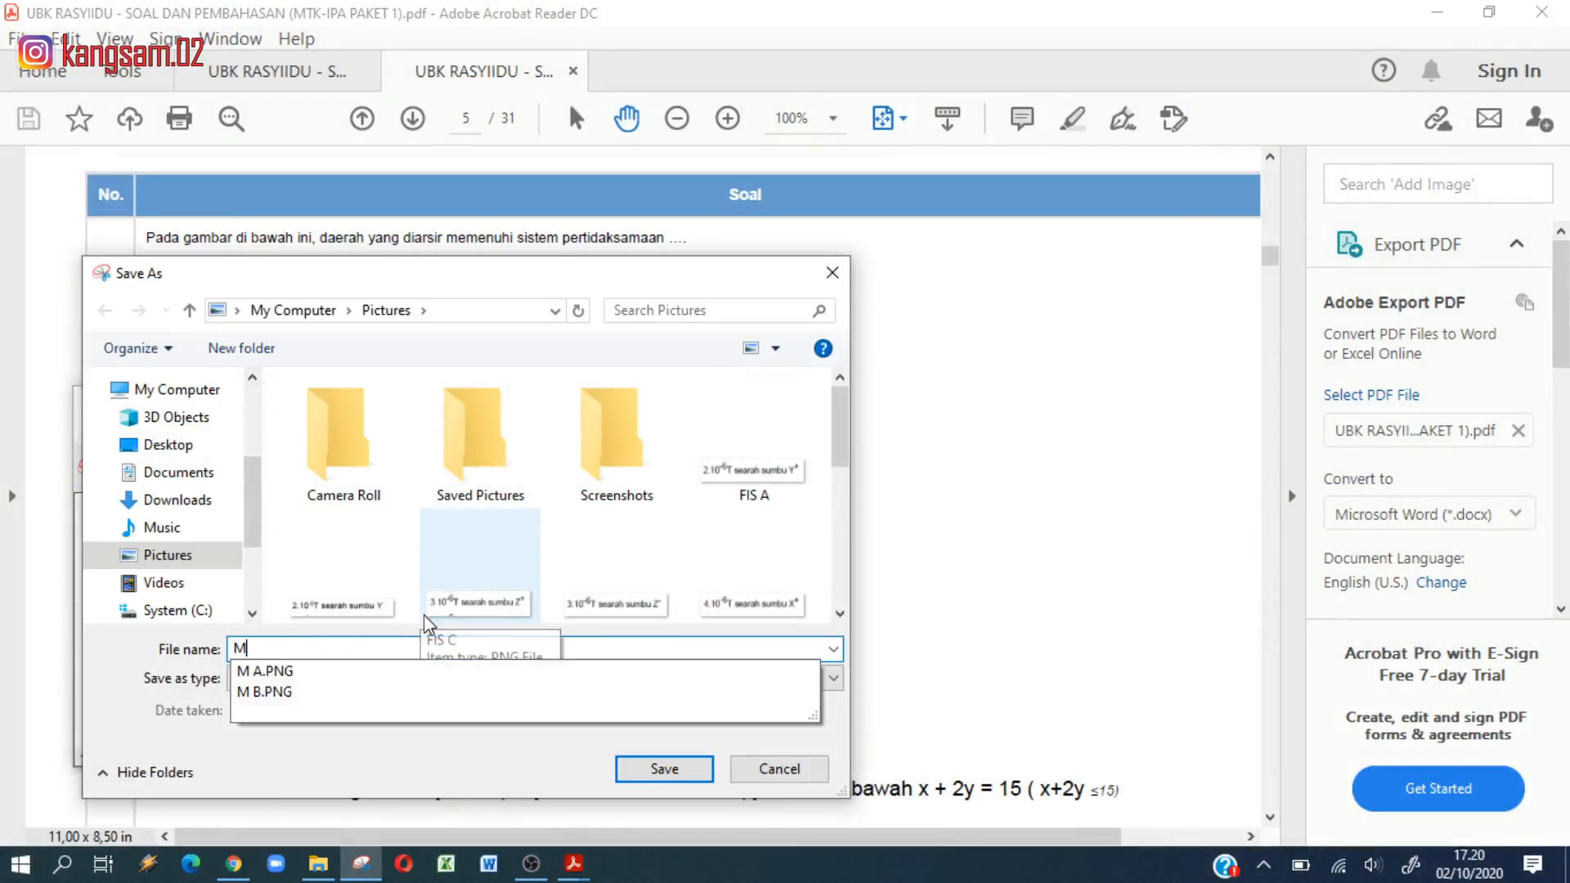
left_click(634, 769)
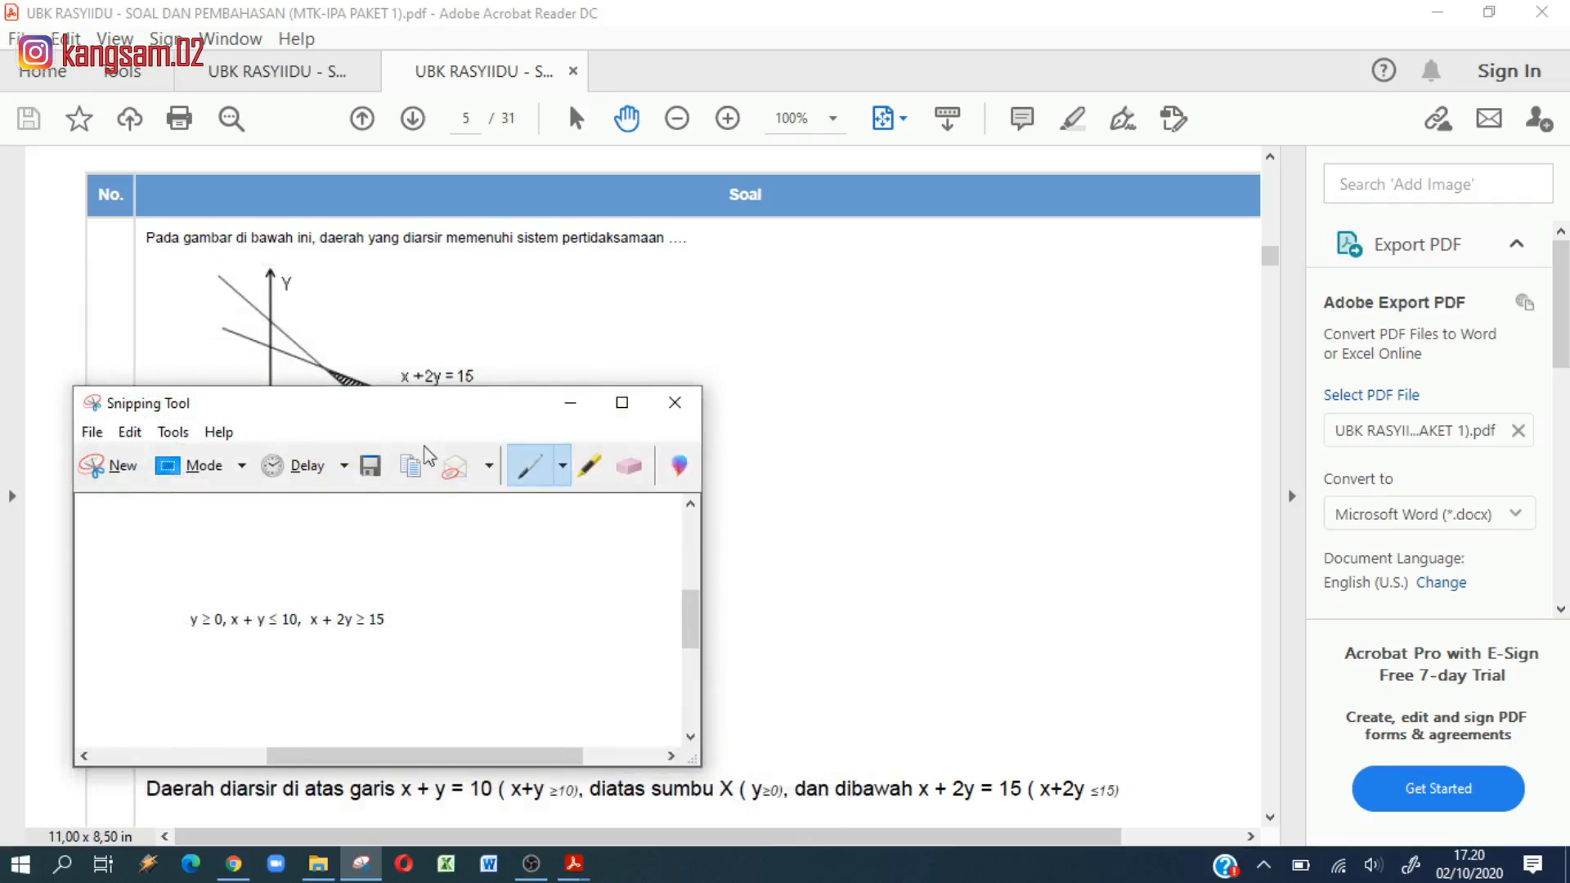
Step: Snip answer D of question 4 without its letter and save it as "M D" in Pictures
left_click(121, 466)
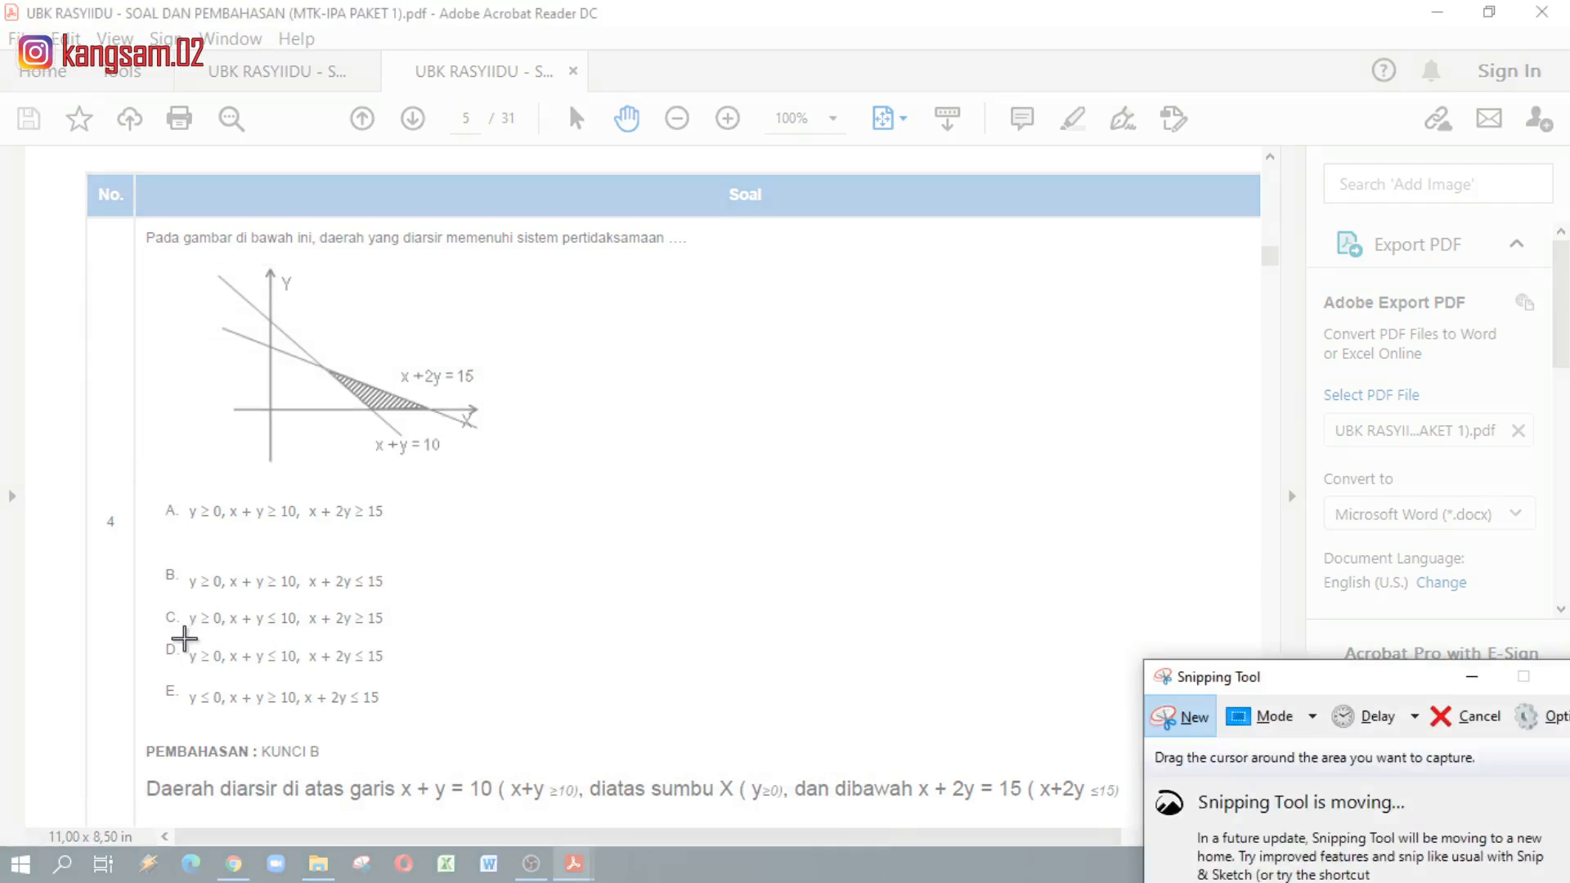
left_click_drag(181, 638, 394, 678)
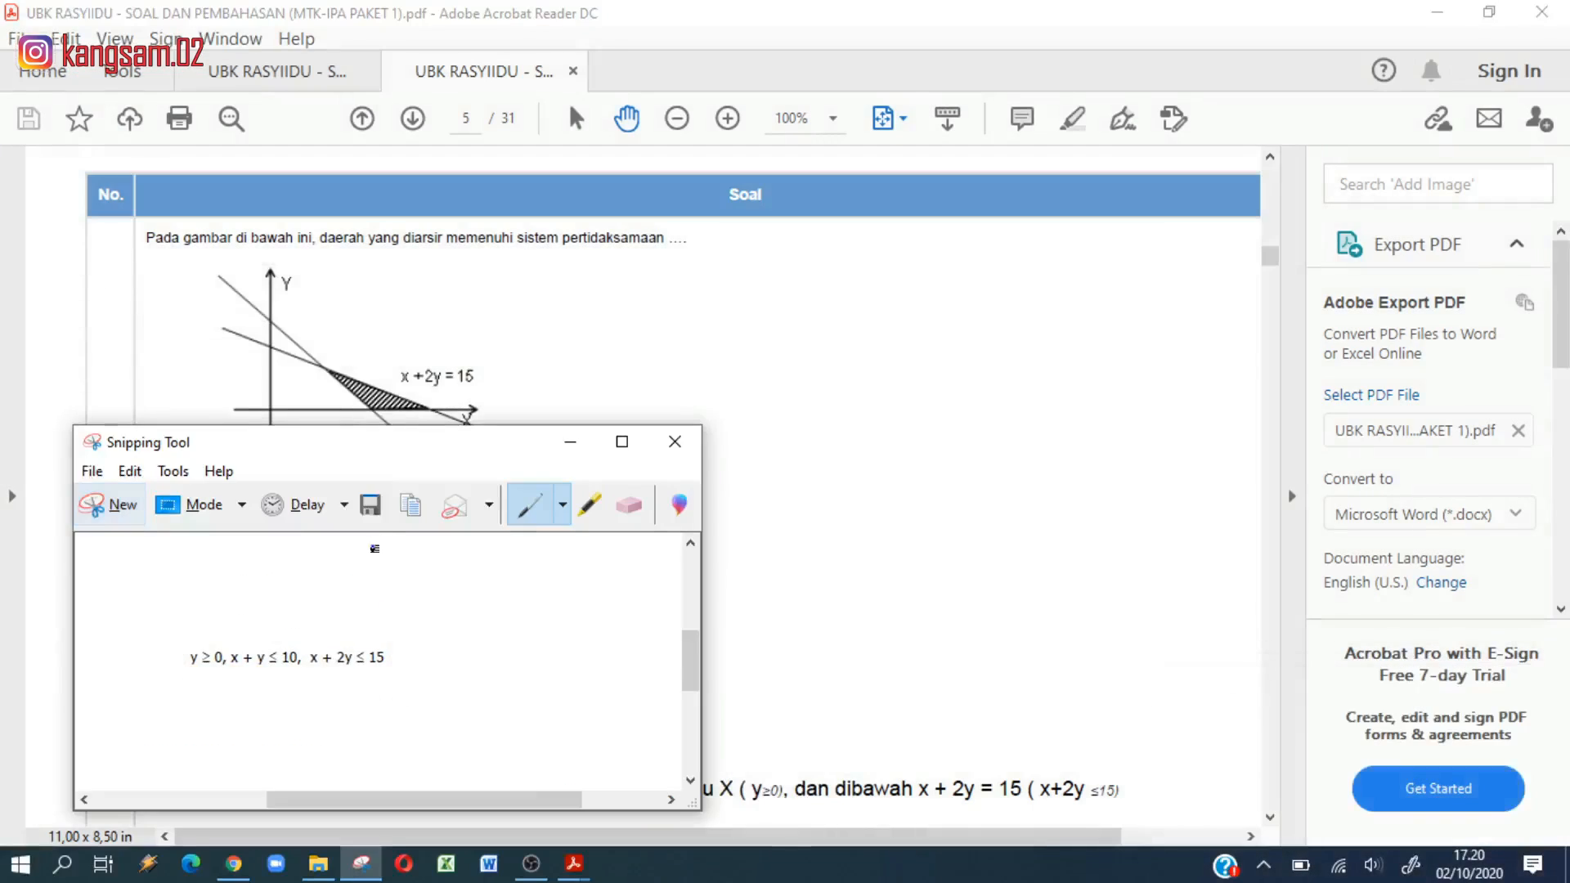
left_click(369, 505)
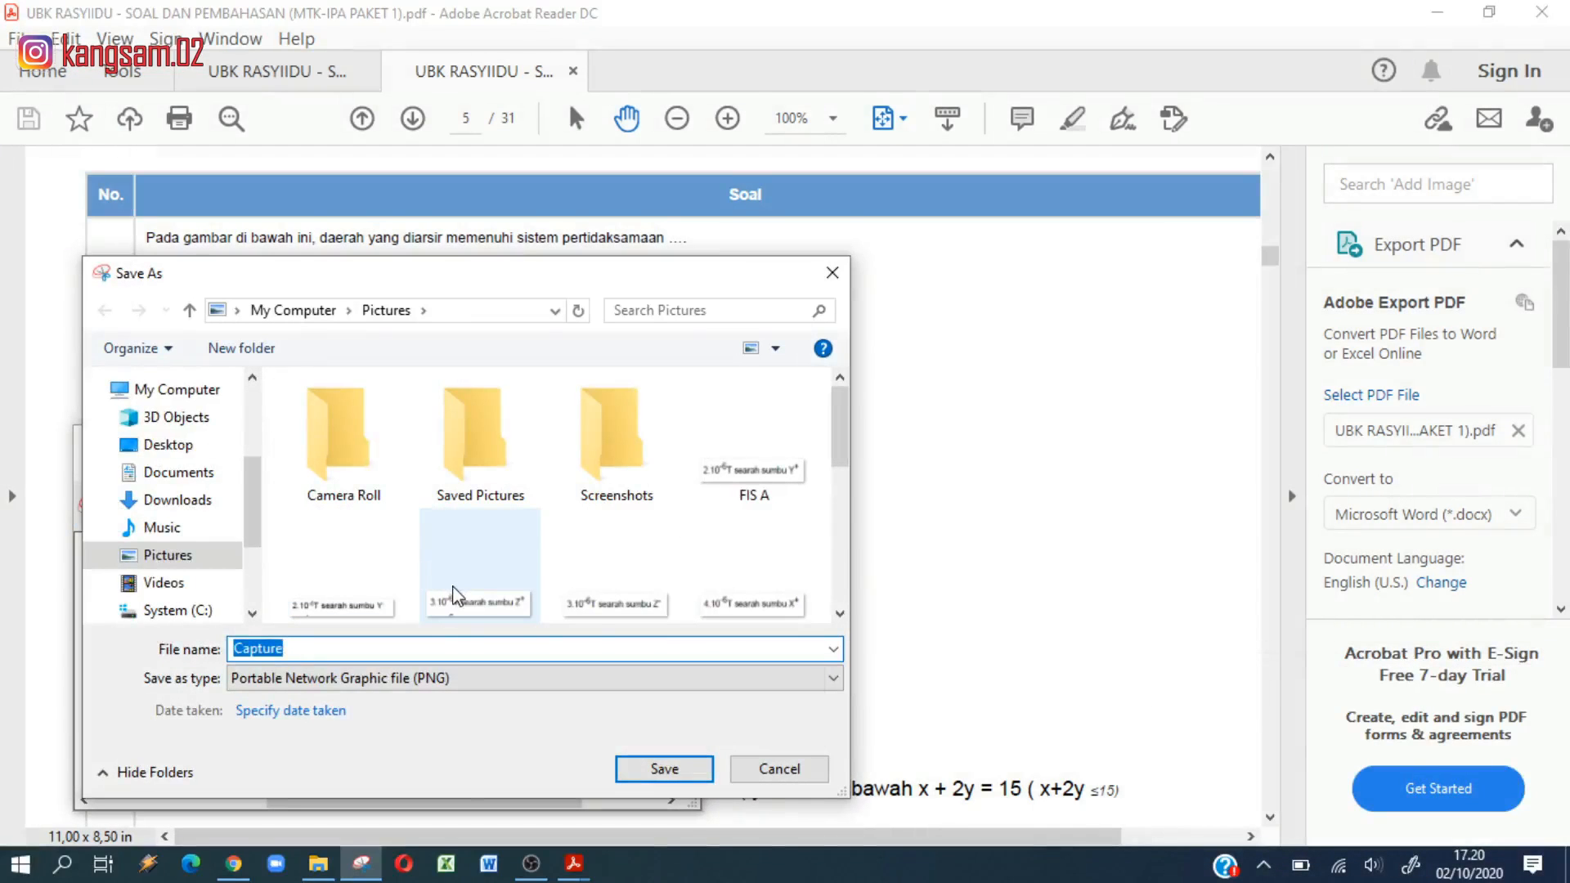
type("M D")
left_click(630, 775)
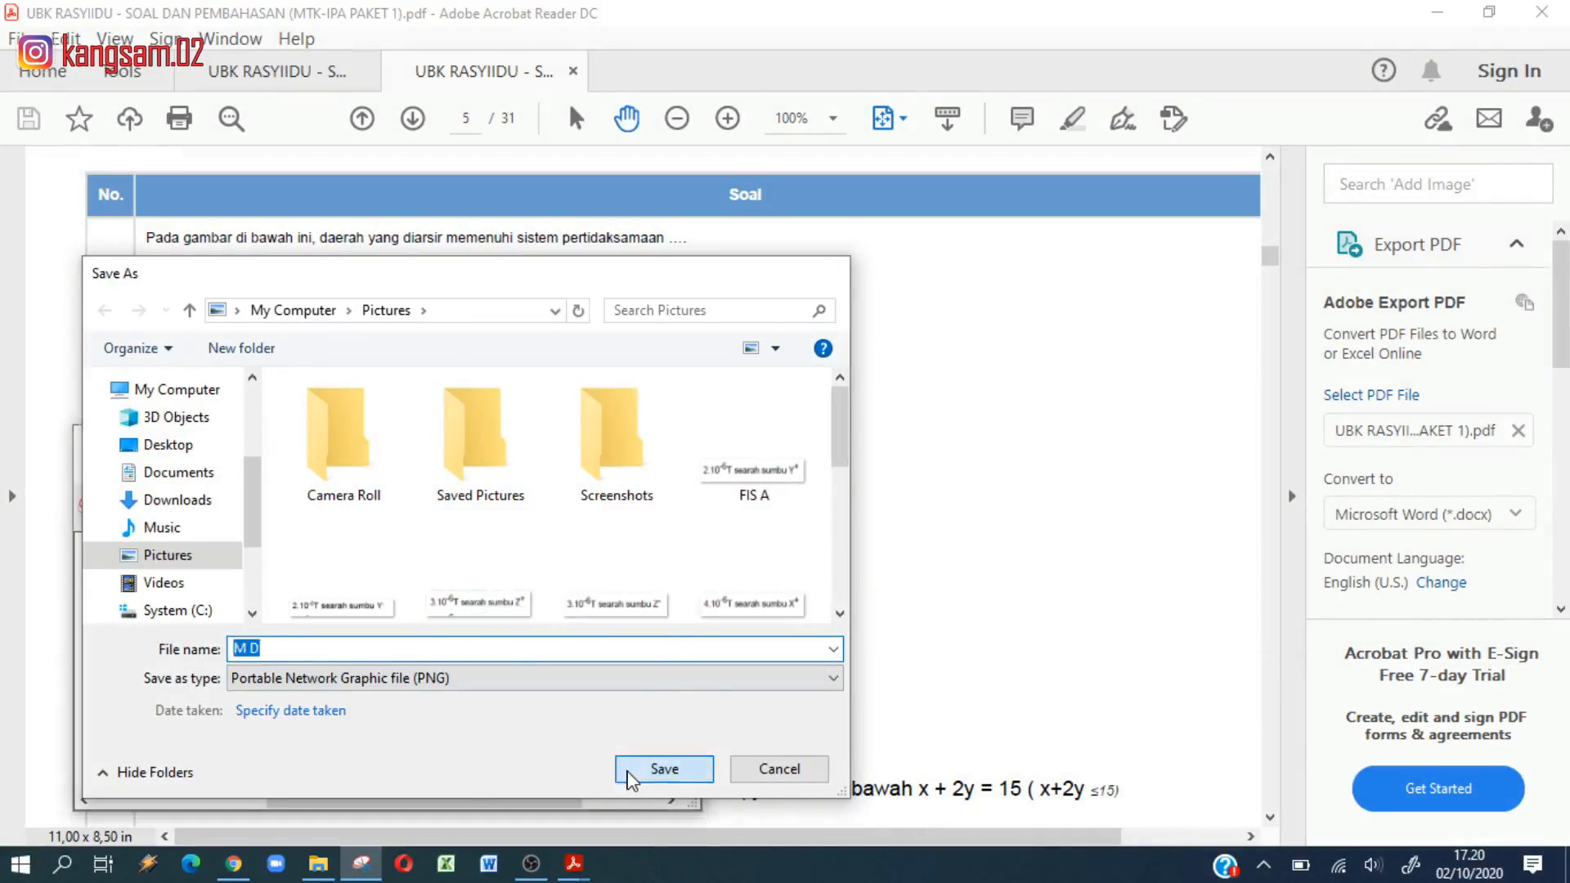
Step: Snip answer E of question 4 without its letter and save it as "M E" in Pictures
left_click(114, 507)
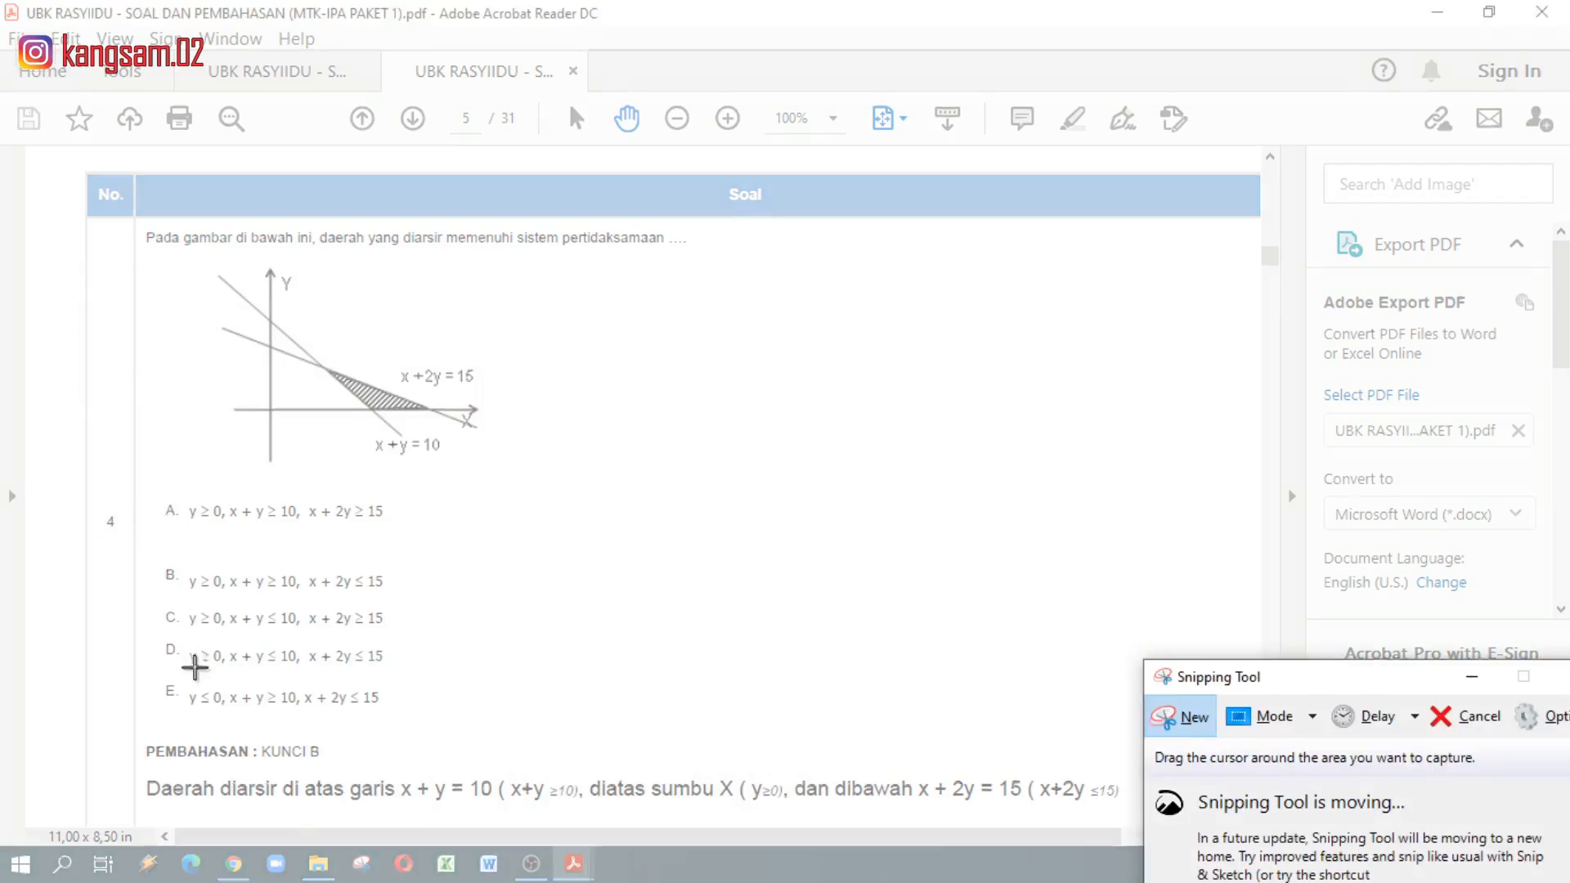
left_click_drag(181, 681, 390, 718)
left_click(370, 530)
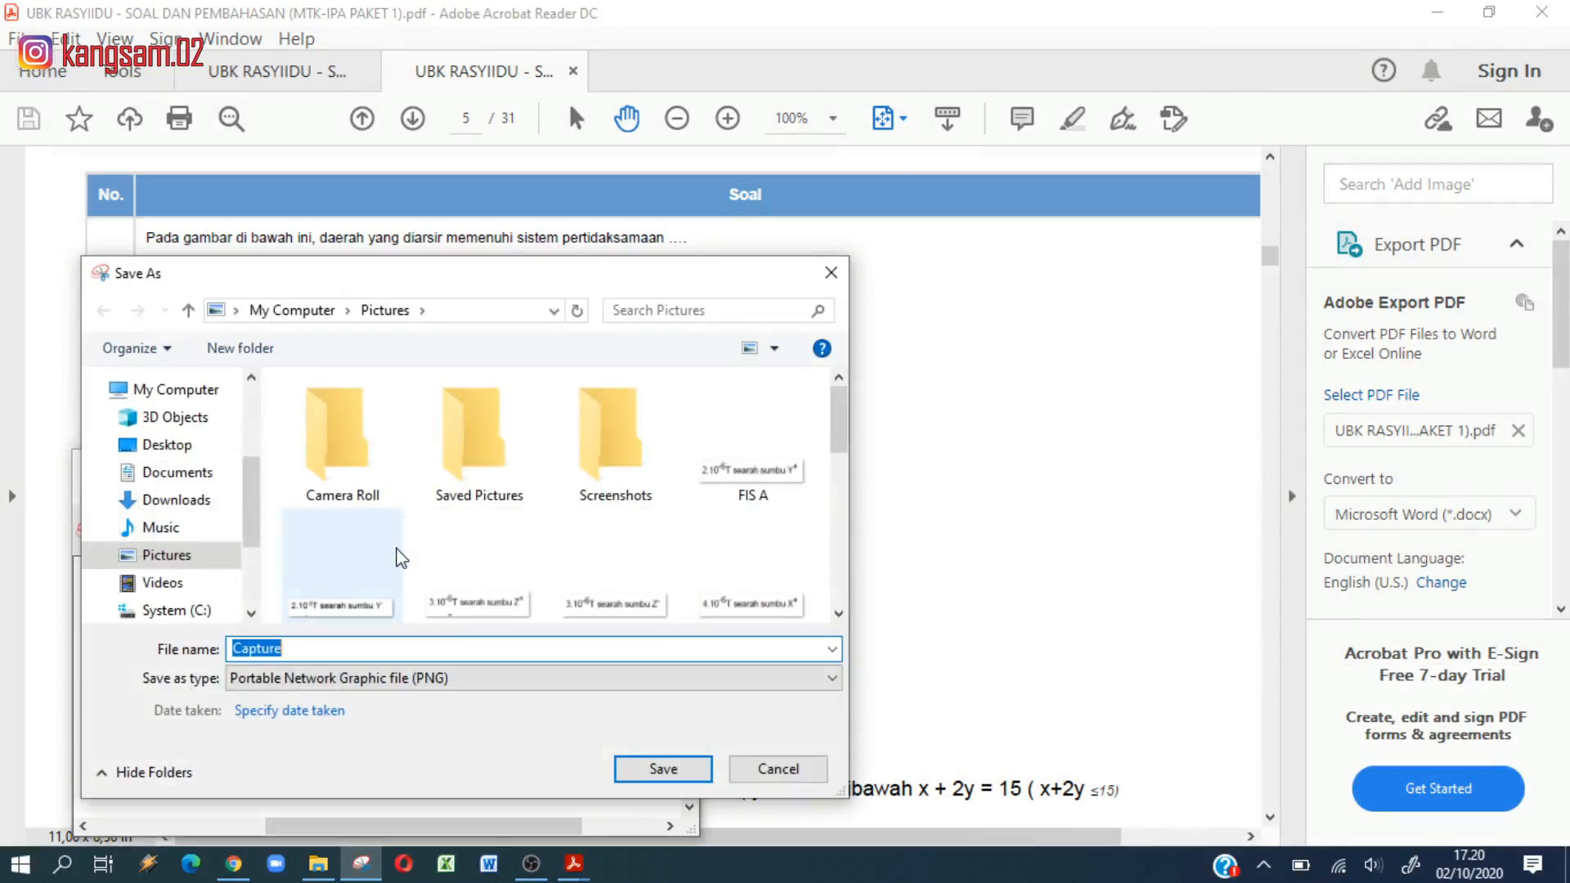
key("BackSpace")
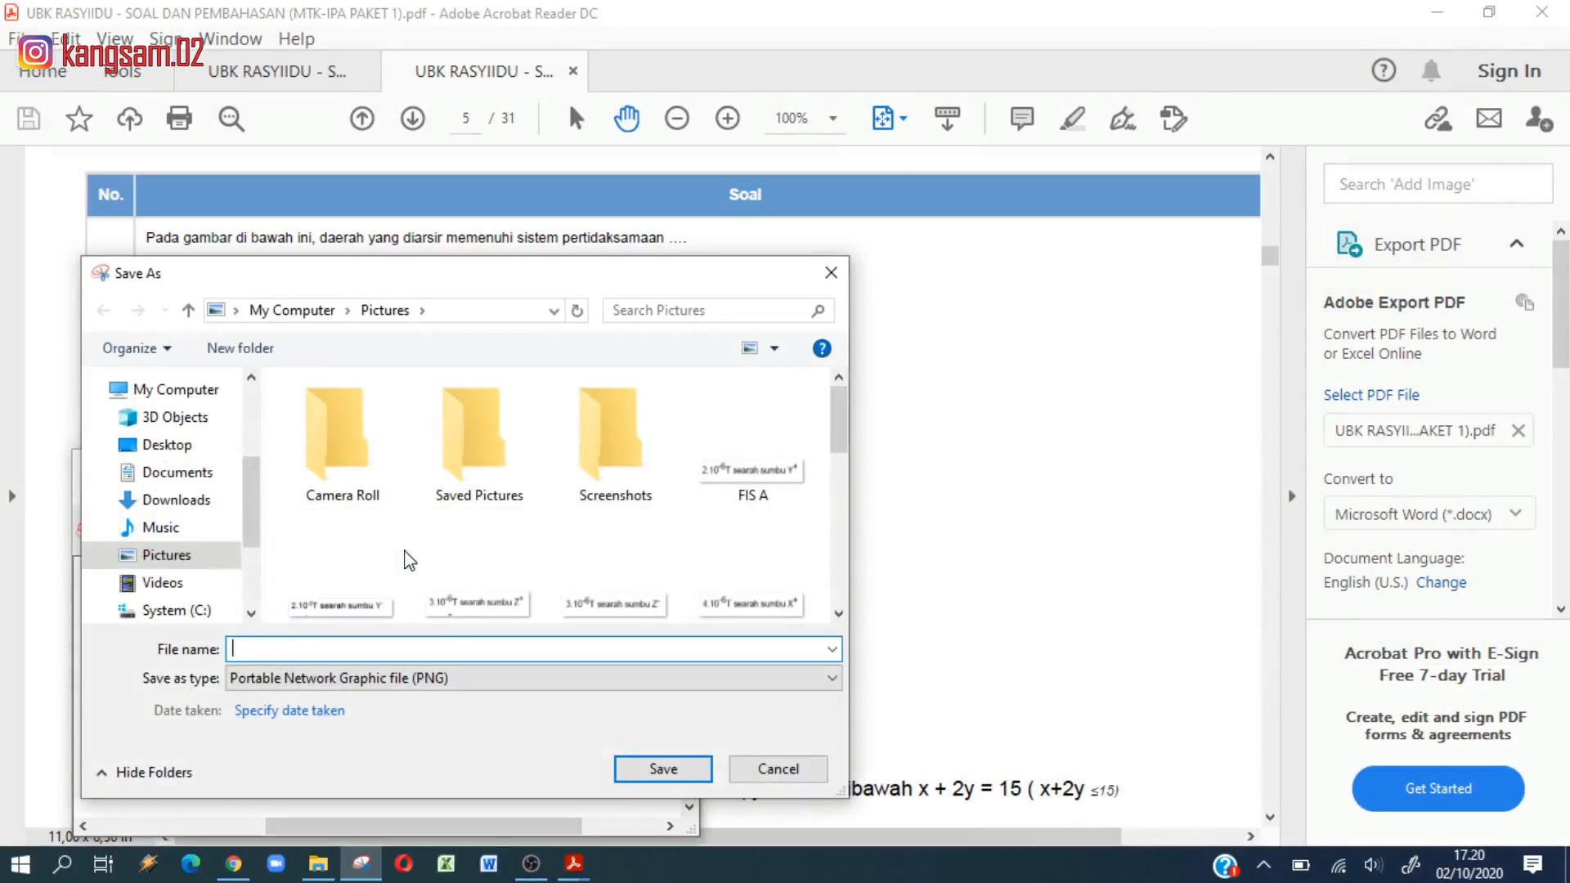
type("M E")
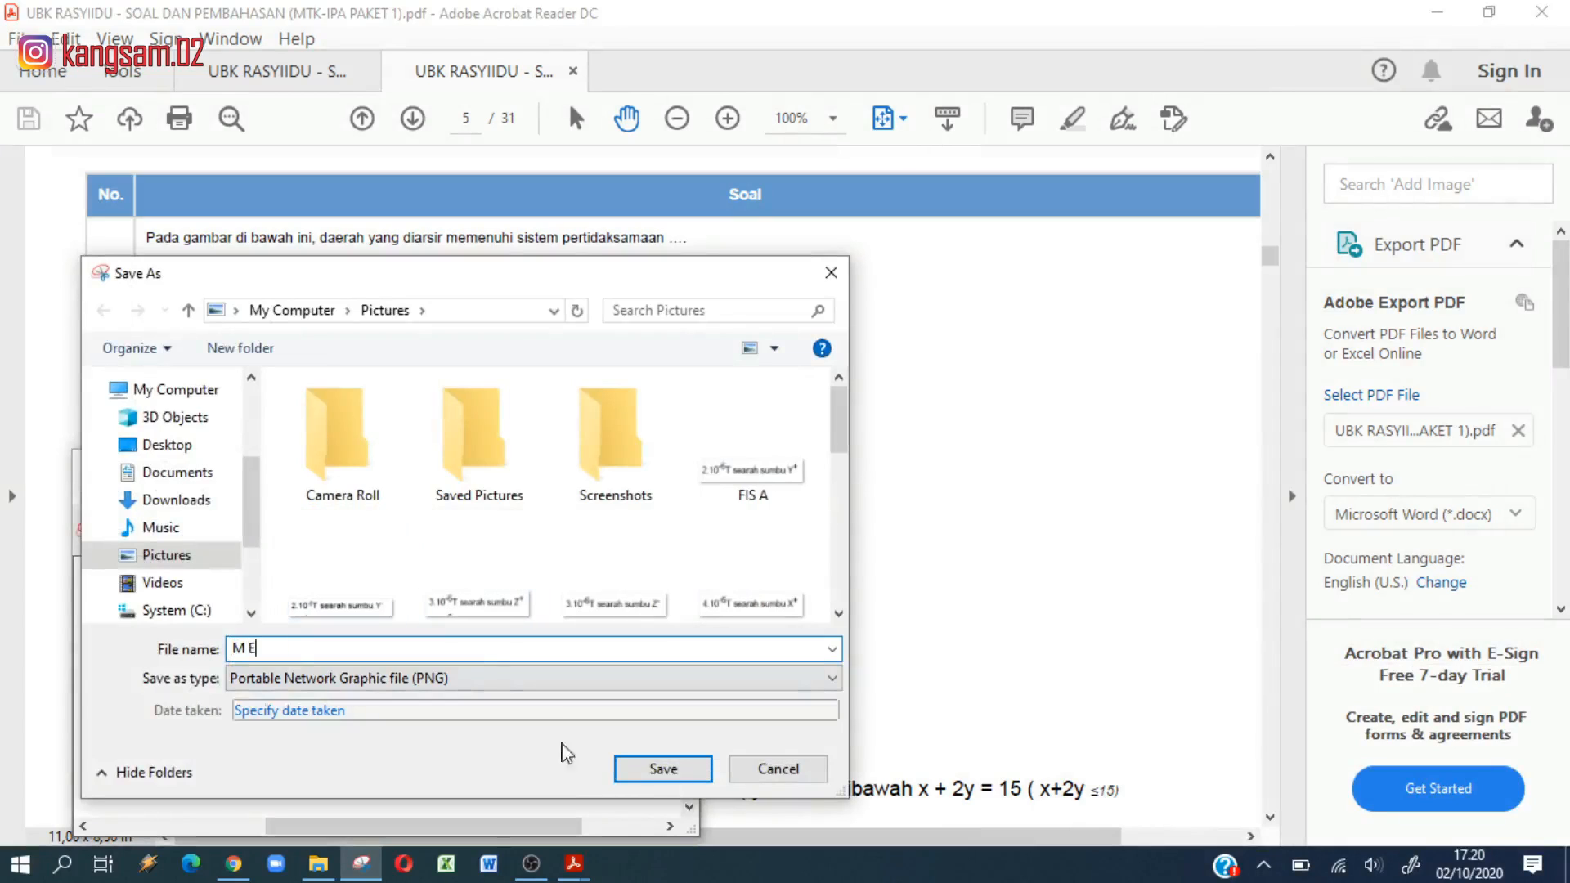
left_click(634, 771)
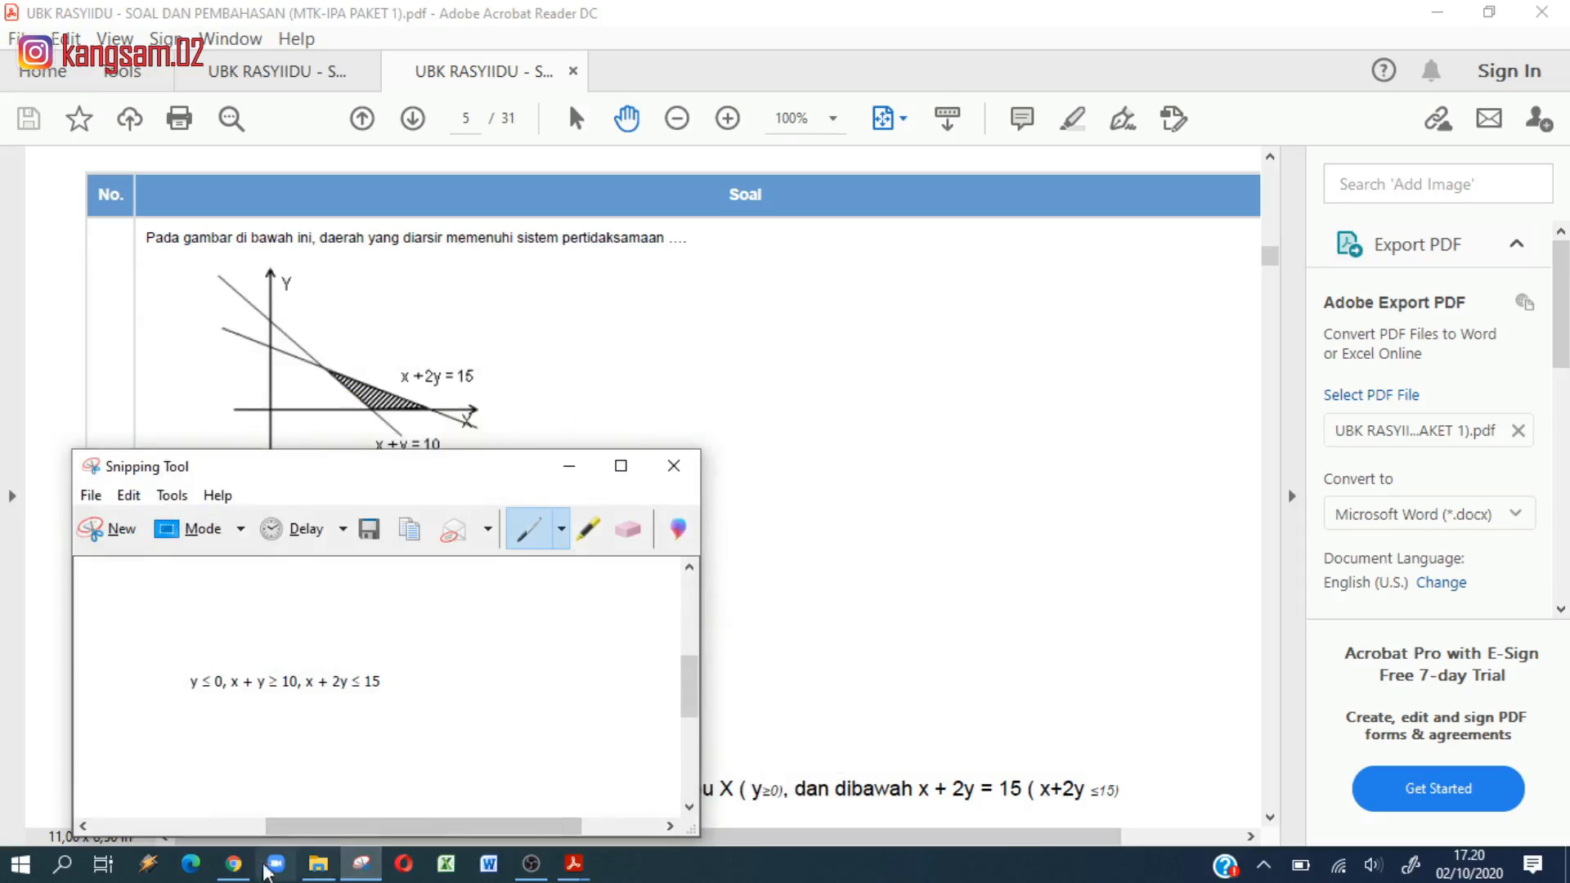
Step: Switch to the Google Forms quiz and upload the "SOAL MTK" image from Pictures into the new empty question
left_click(234, 864)
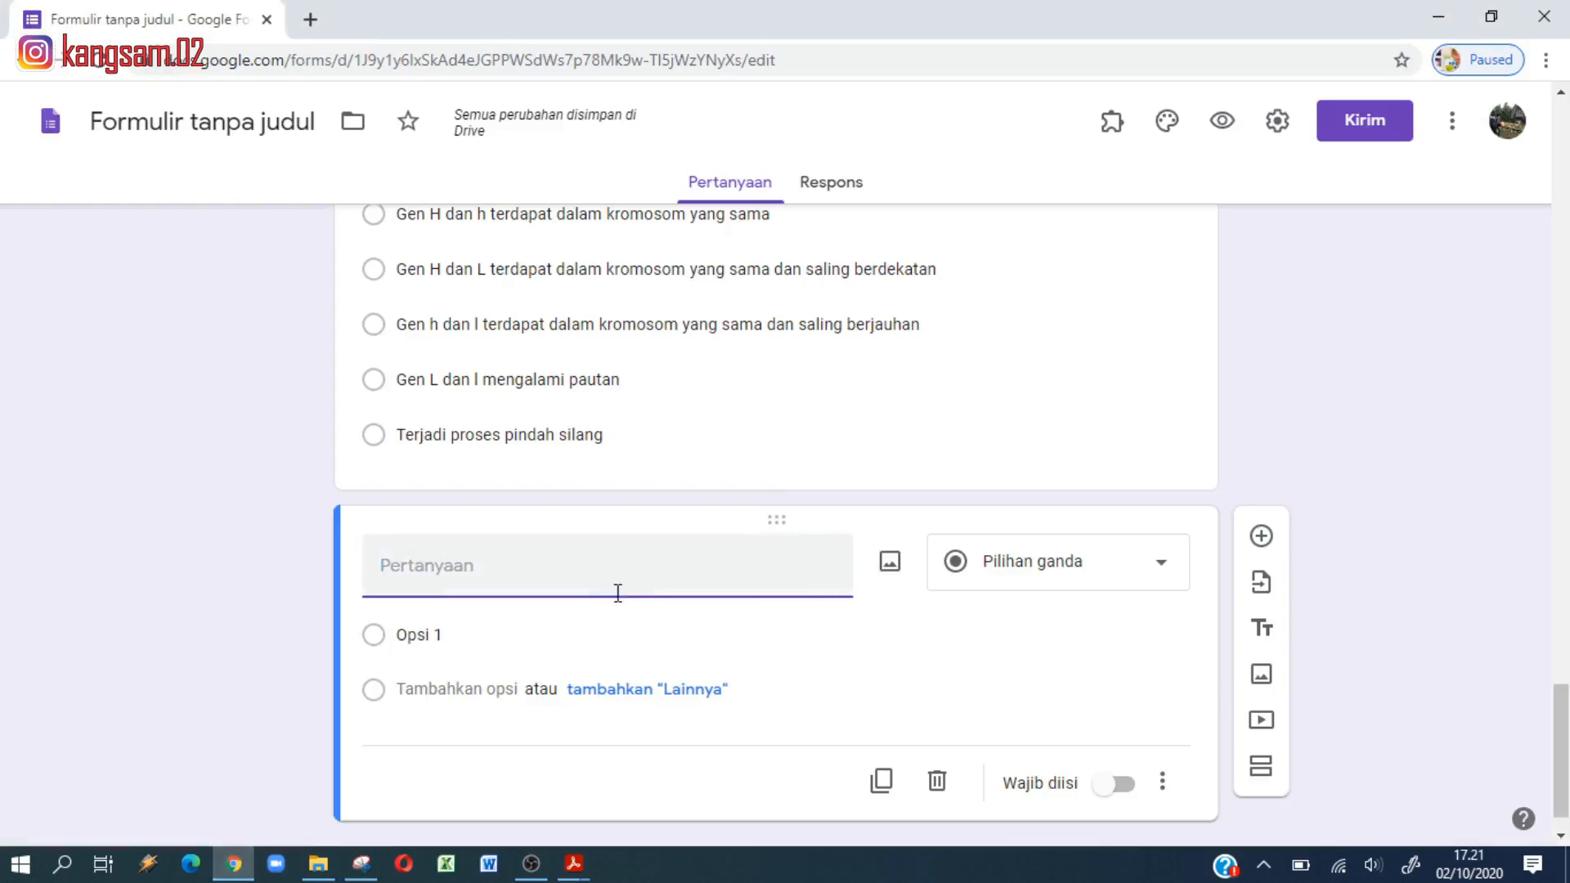
left_click(890, 514)
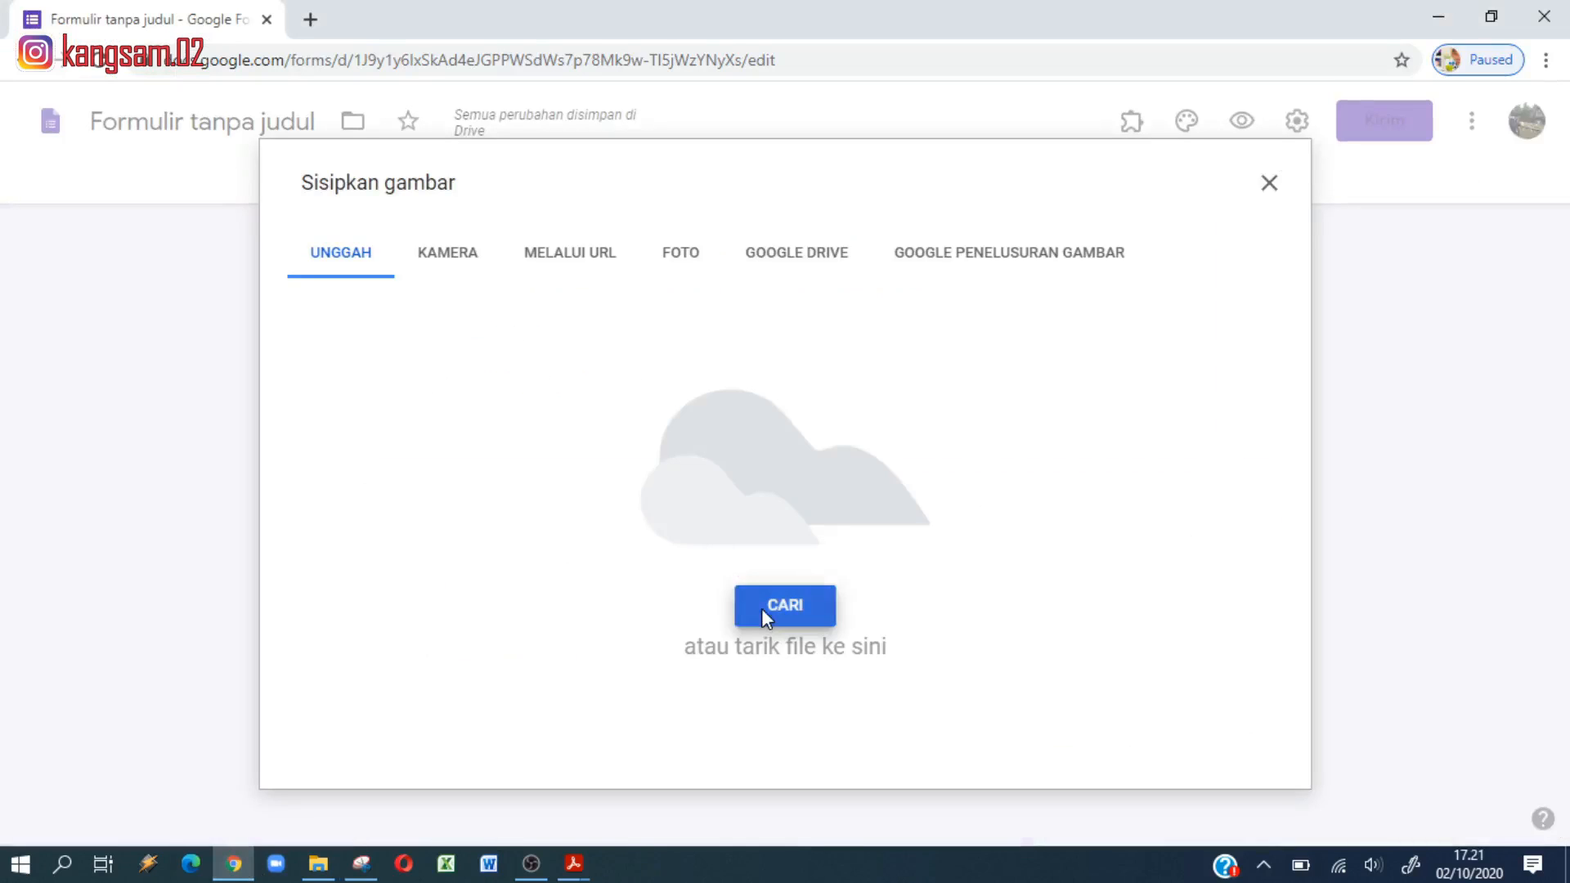
left_click(809, 613)
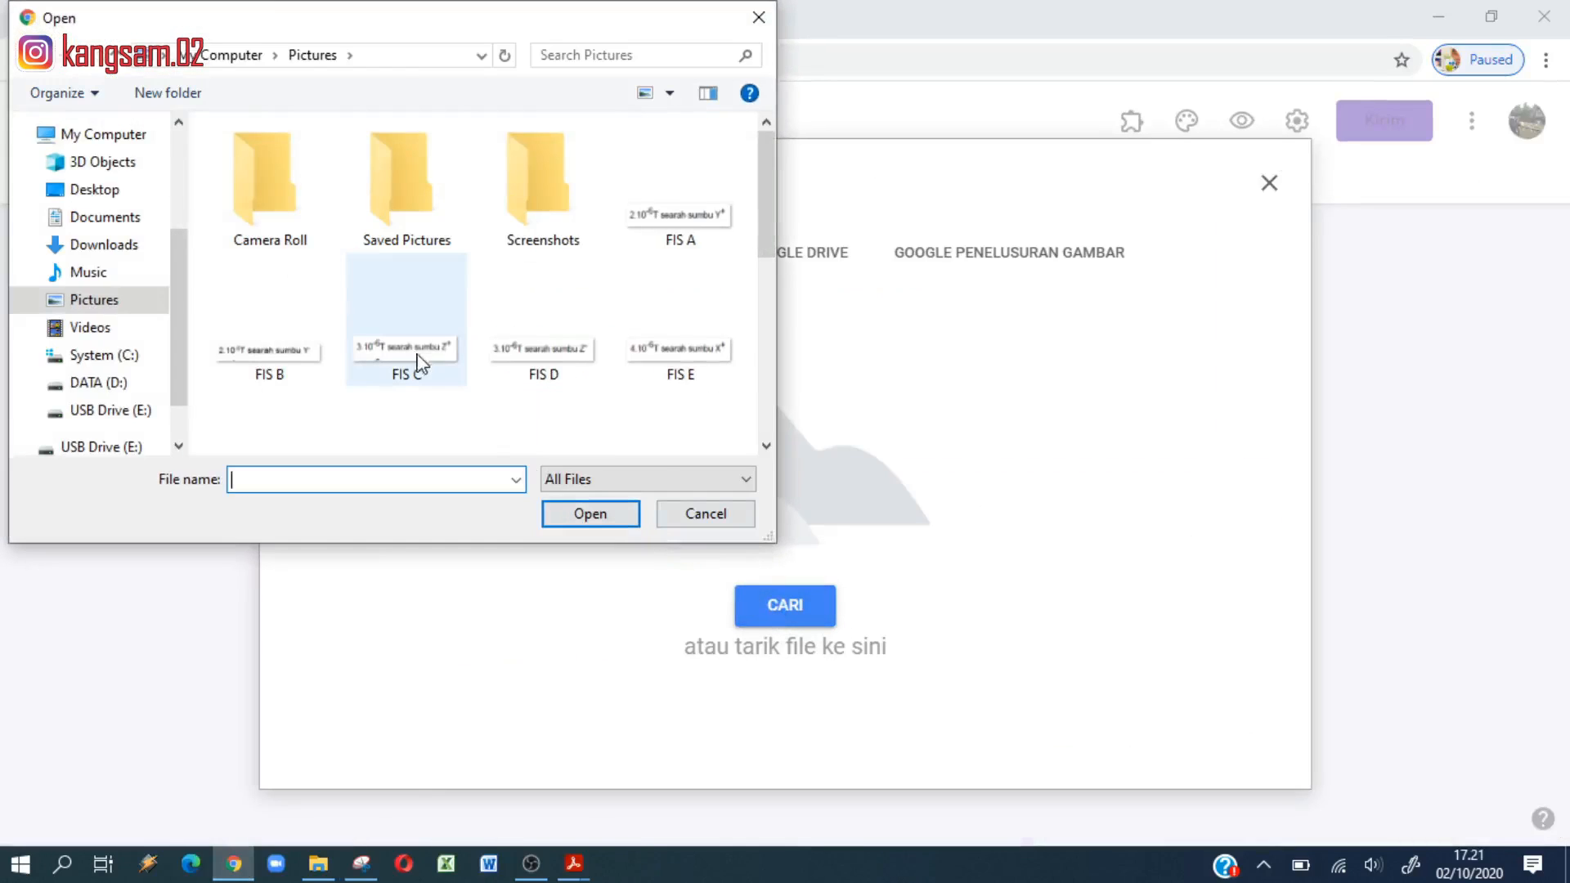
left_click(405, 337)
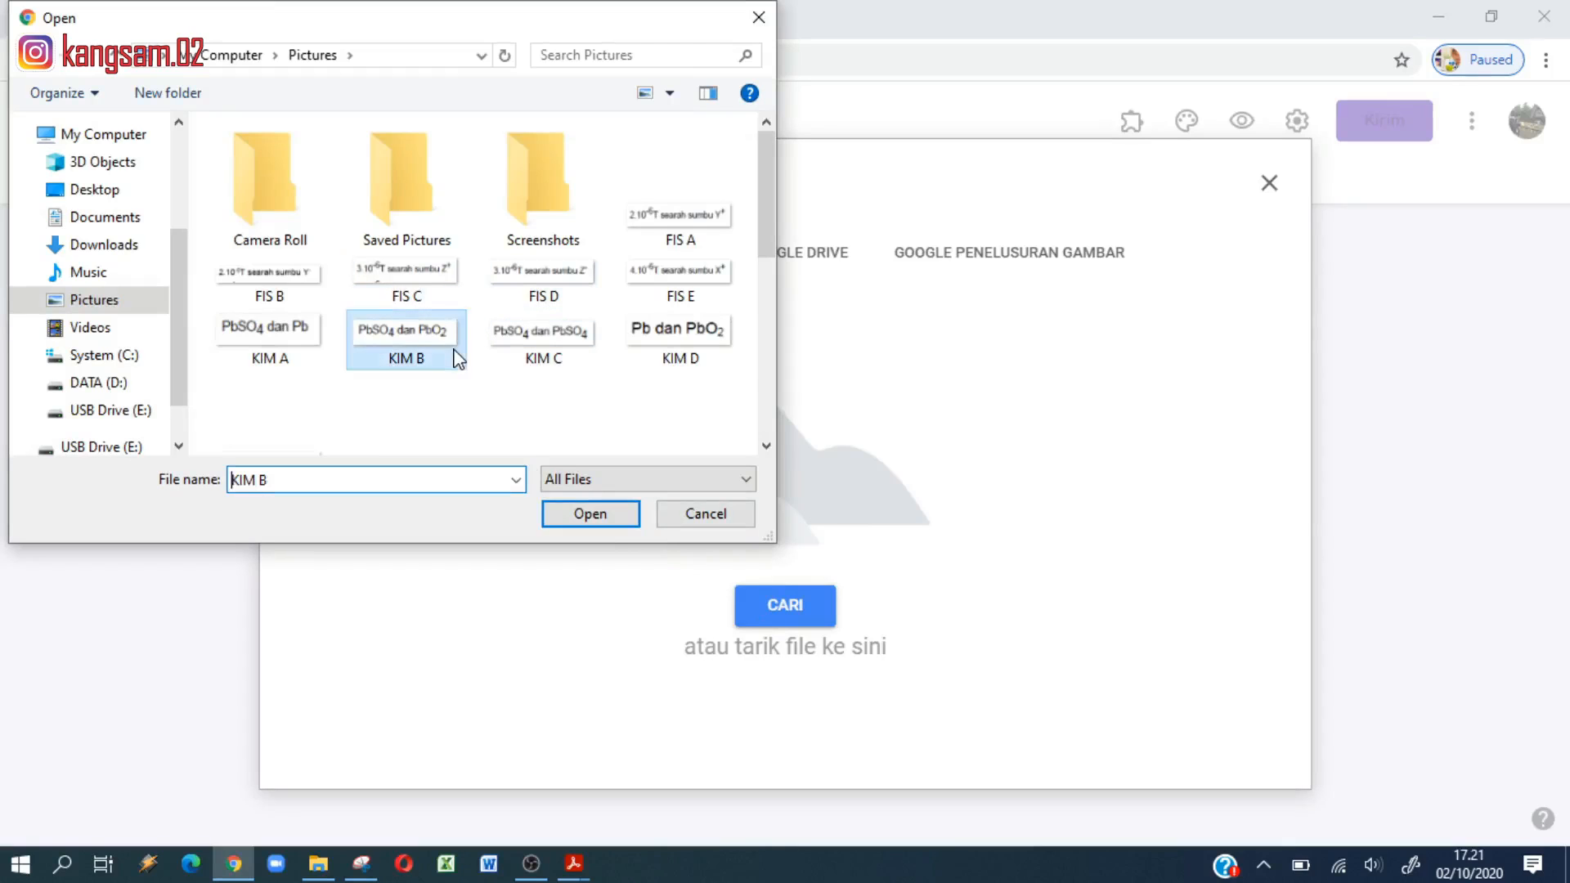
scroll(457, 356, "down", 5)
left_click(424, 414)
left_click(593, 520)
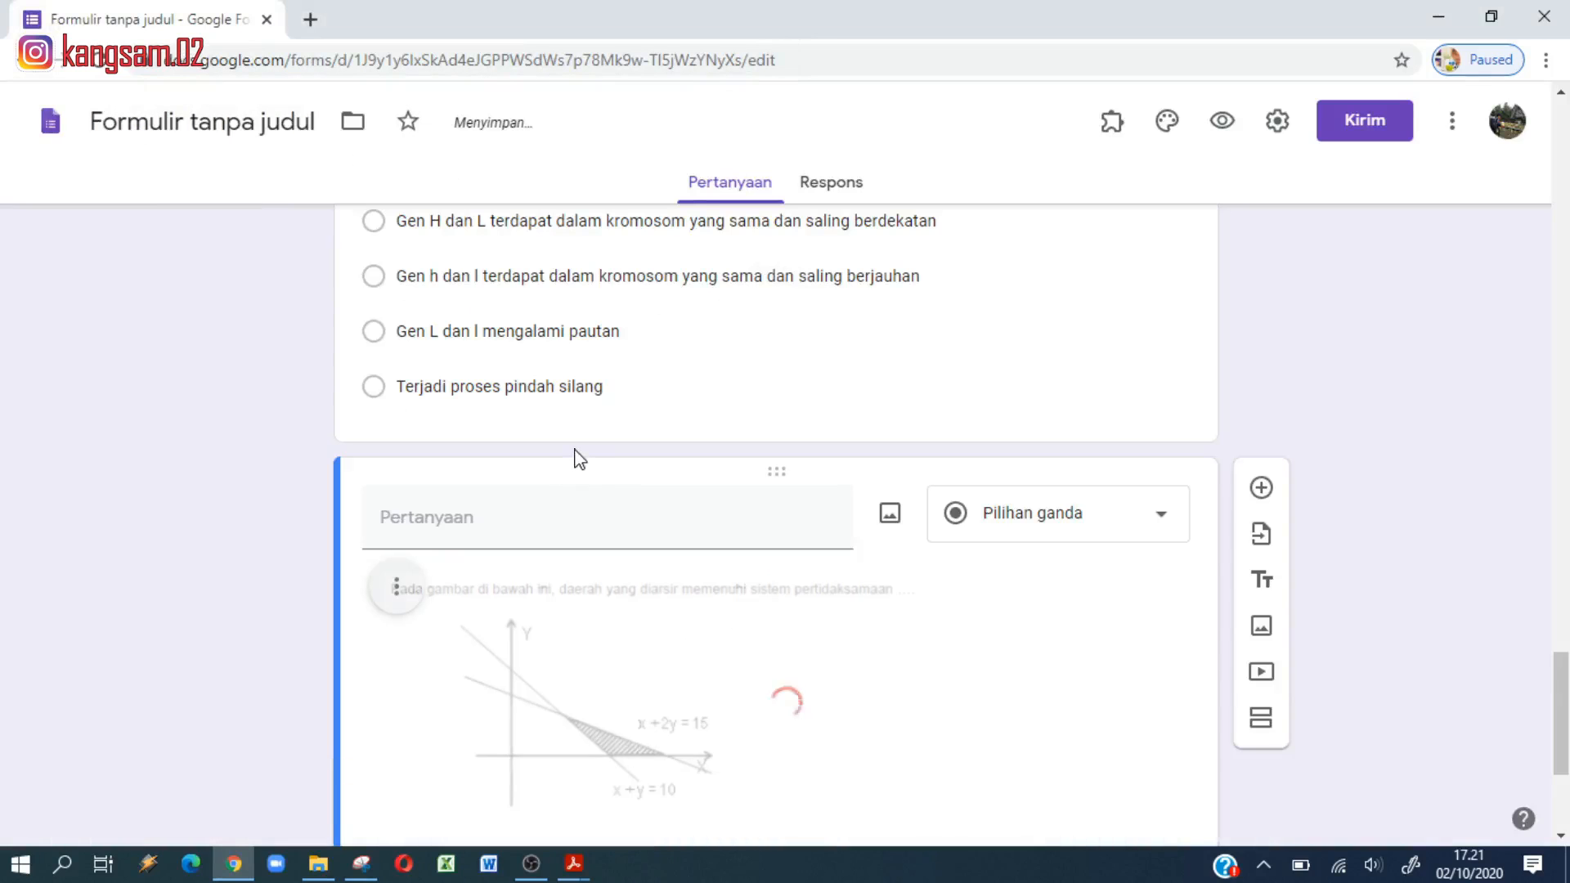
Step: Add the "M A" image from Pictures to the first answer option of the mathematics question
scroll(625, 512, "down", 3)
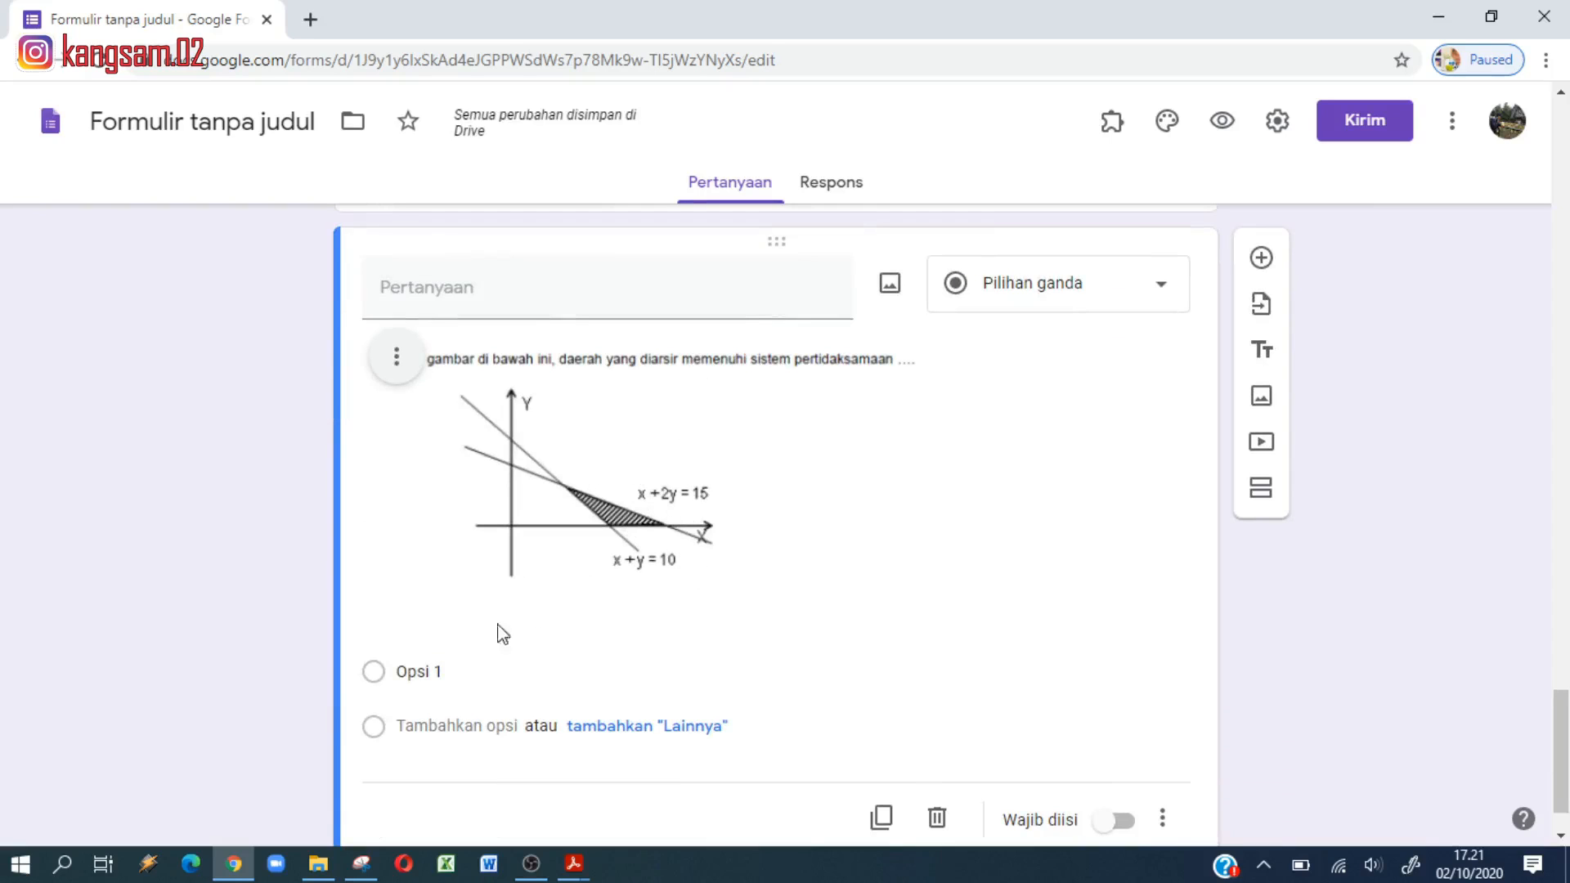
left_click(426, 671)
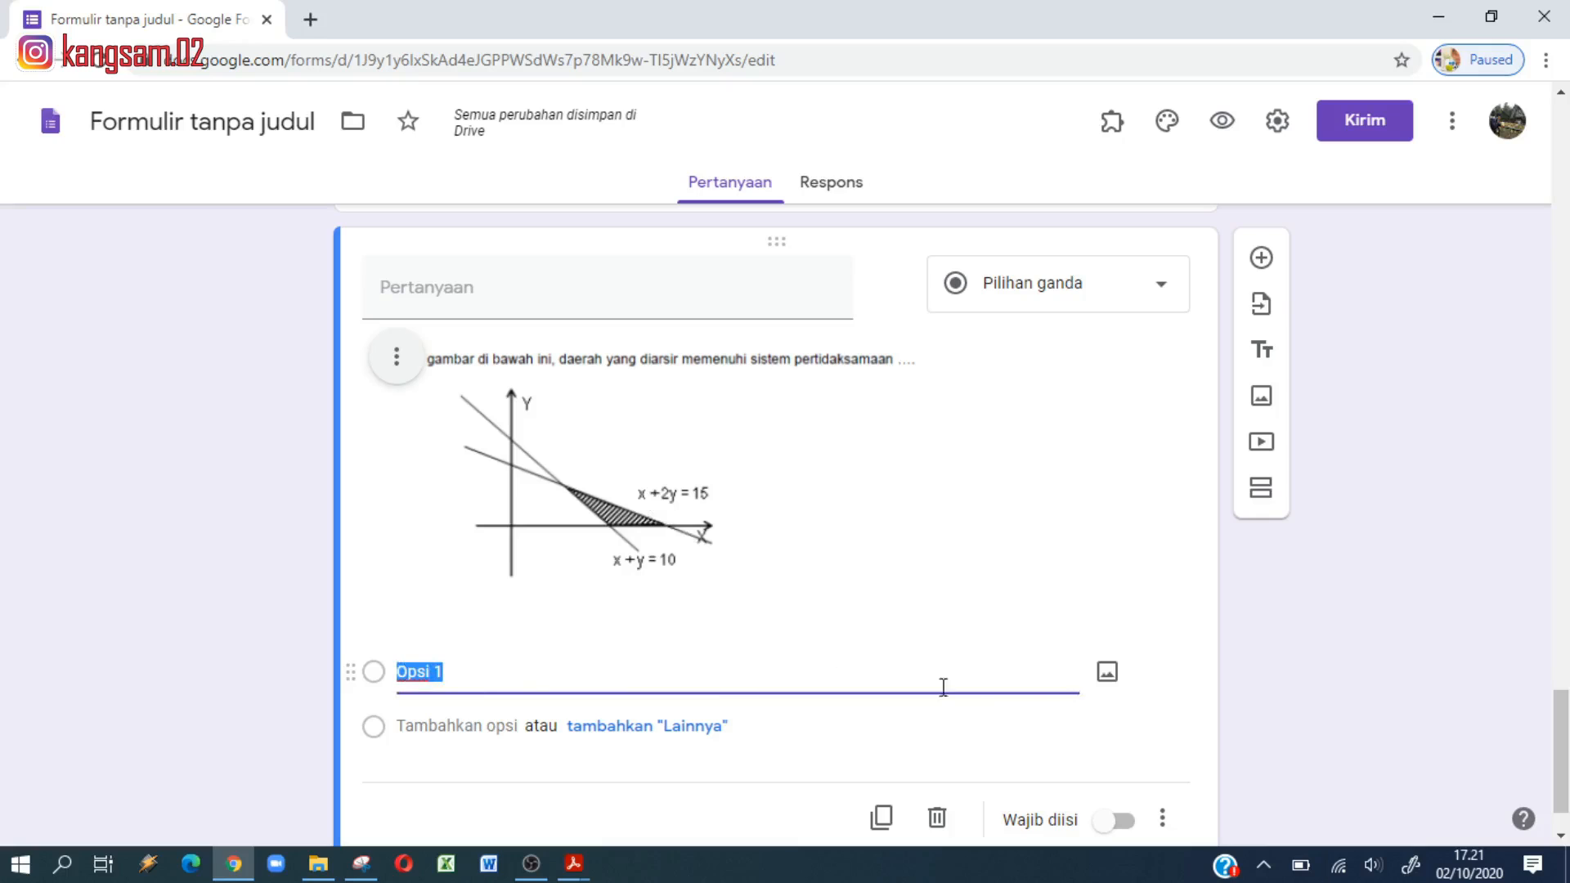
left_click(1112, 679)
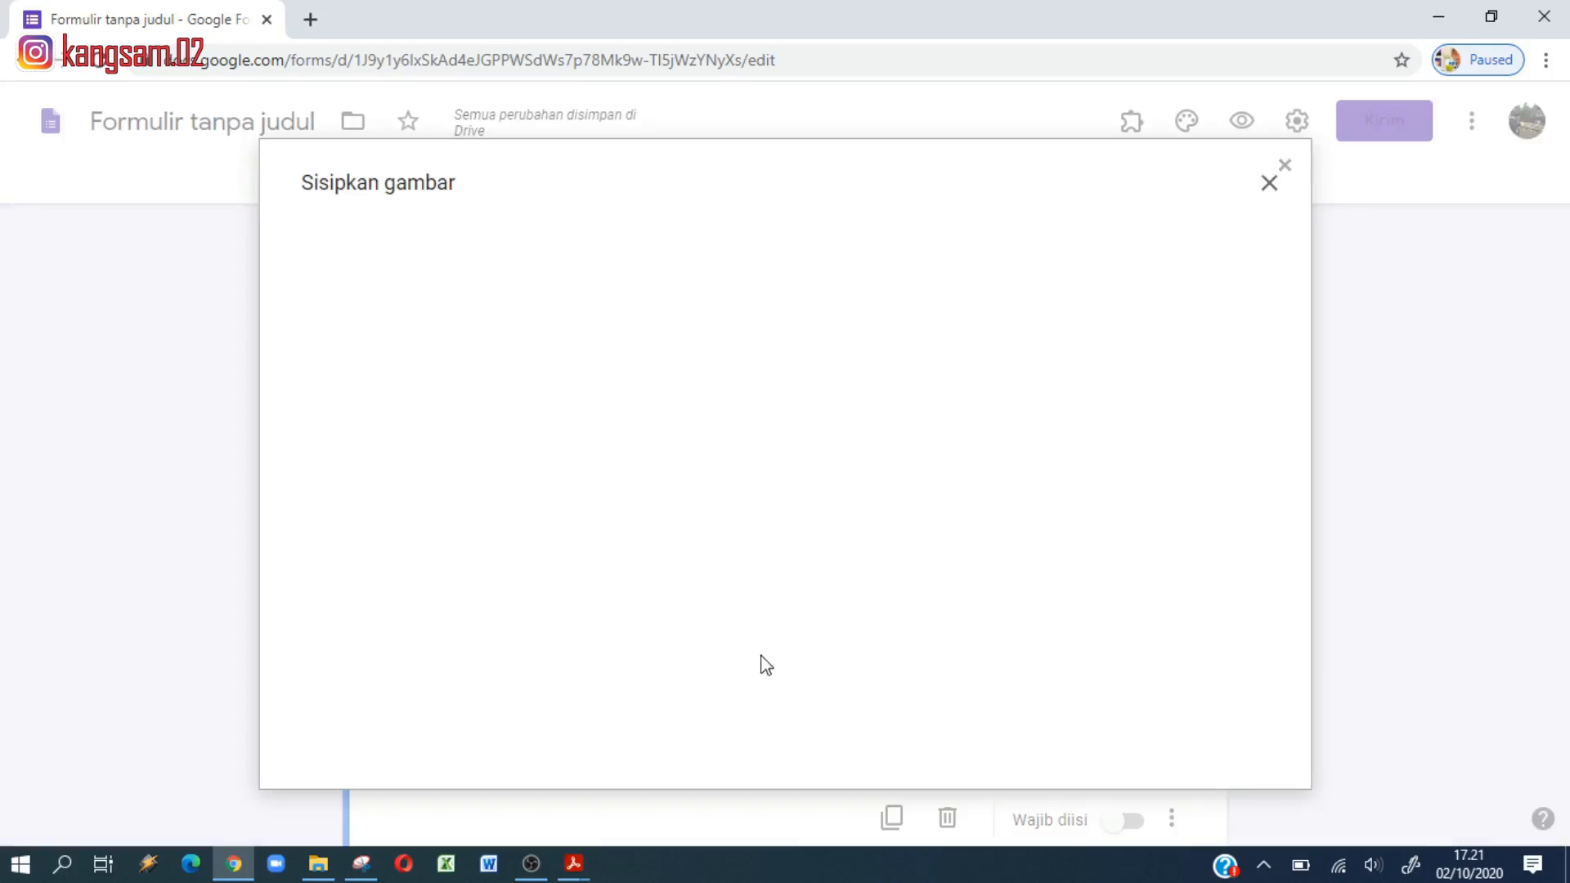
left_click(769, 605)
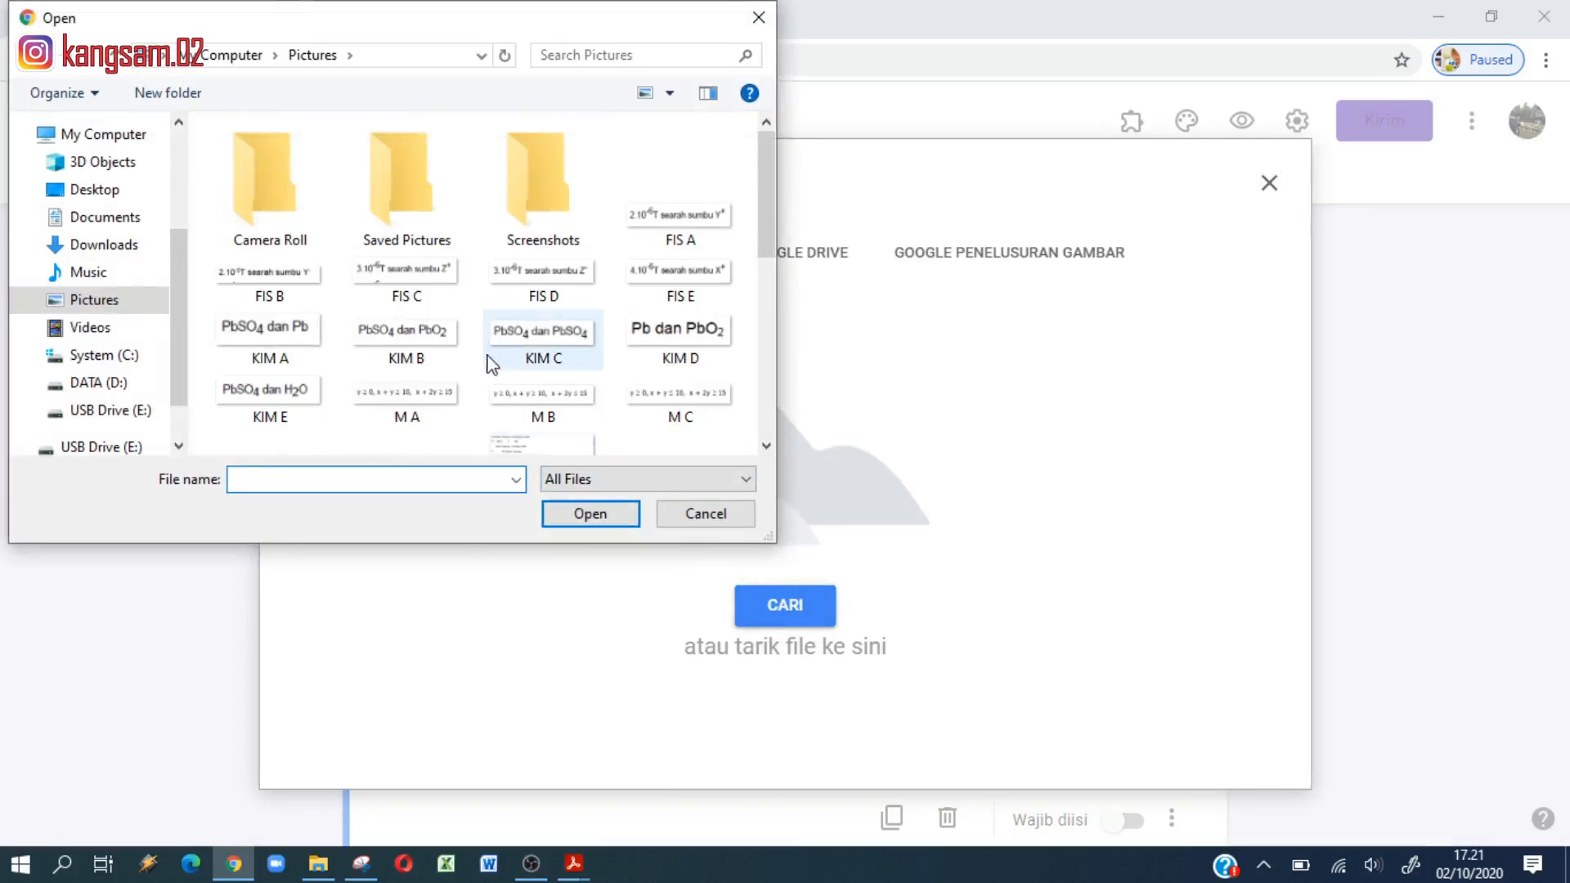
left_click(409, 401)
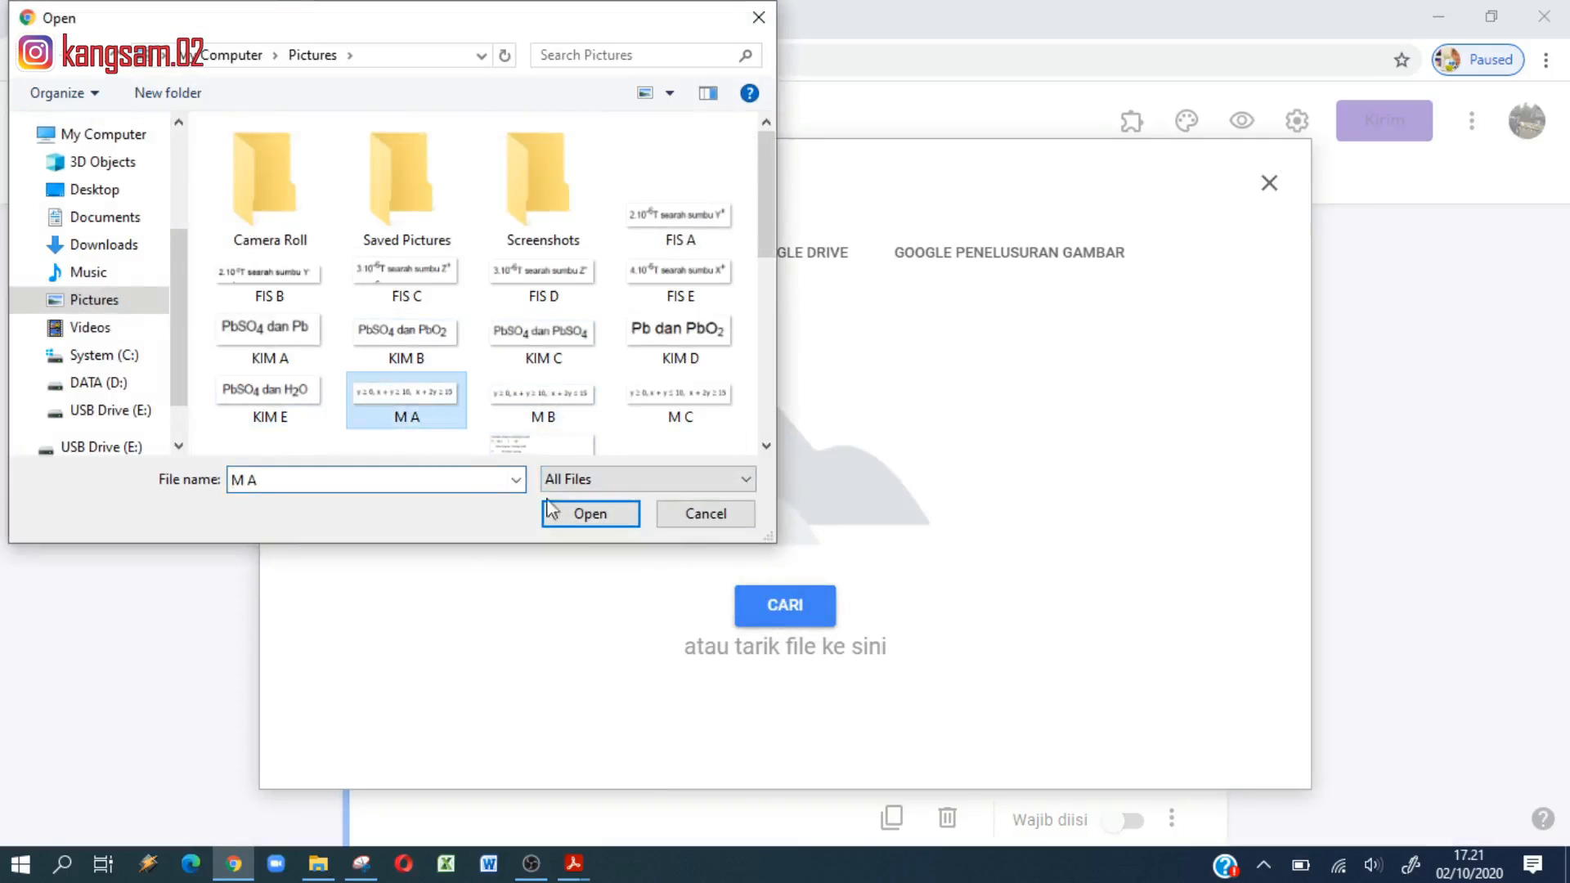
left_click(564, 514)
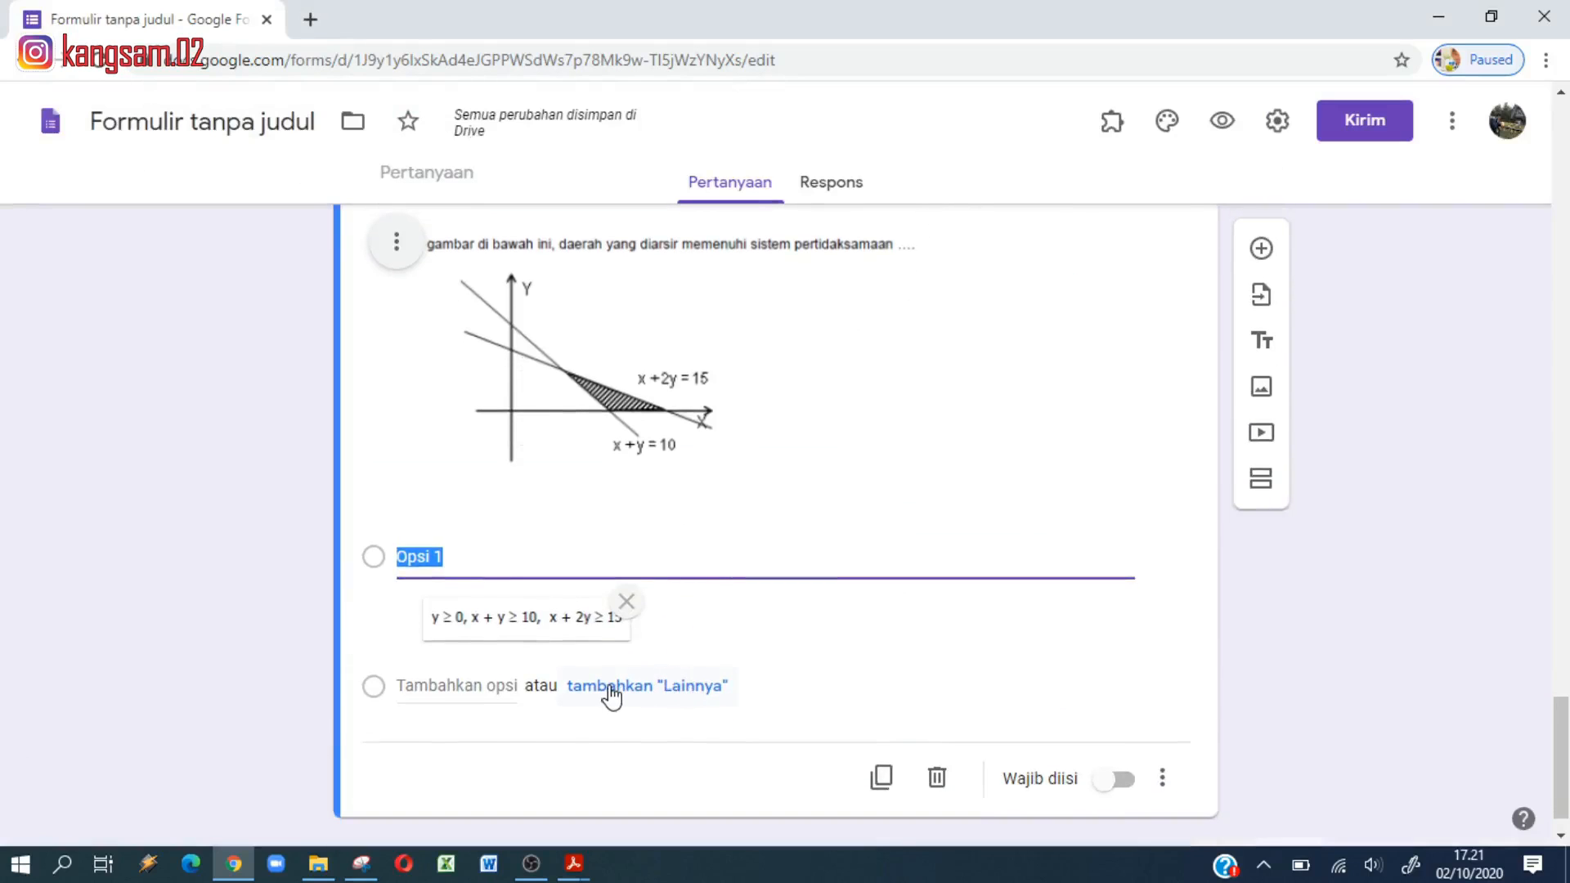
Step: Add a second answer option to the mathematics question with the "M B" image from Pictures
left_click(487, 686)
left_click(1106, 689)
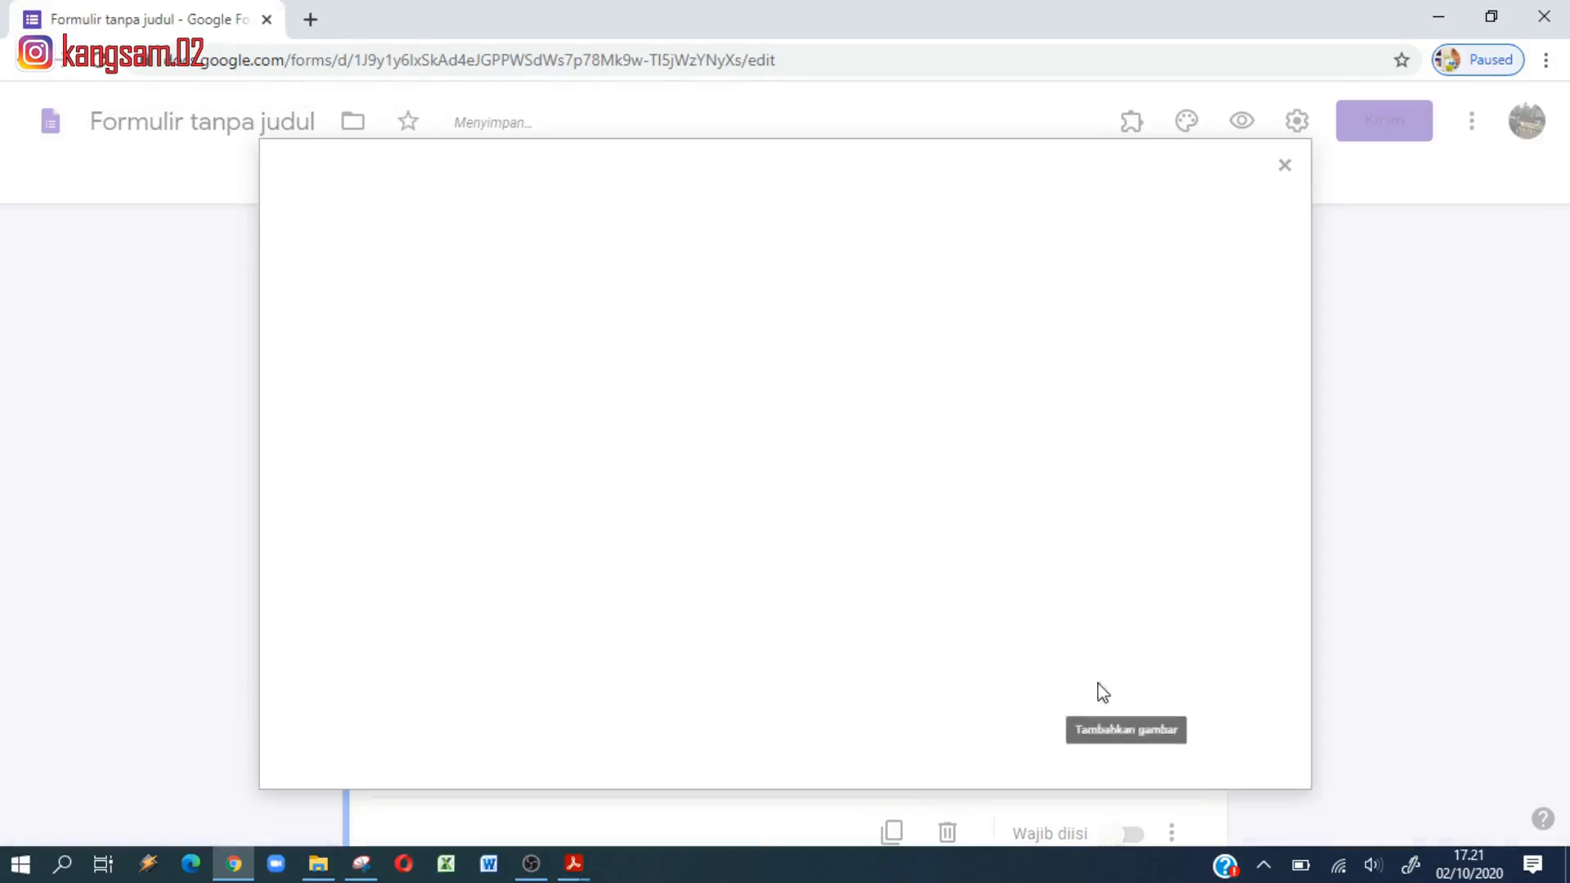
left_click(797, 612)
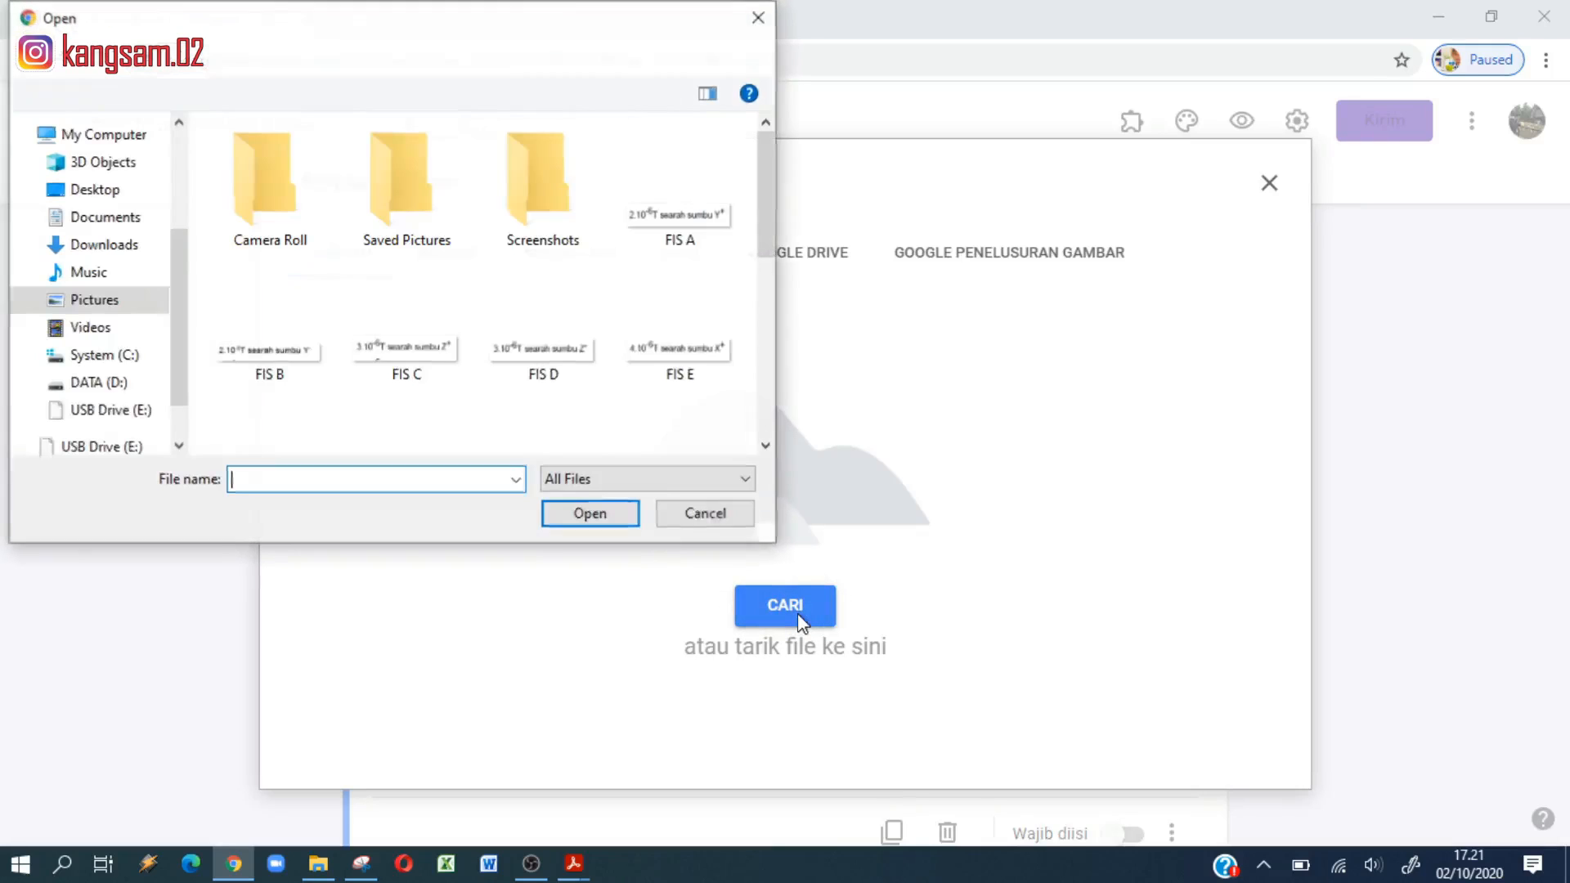
left_click(556, 391)
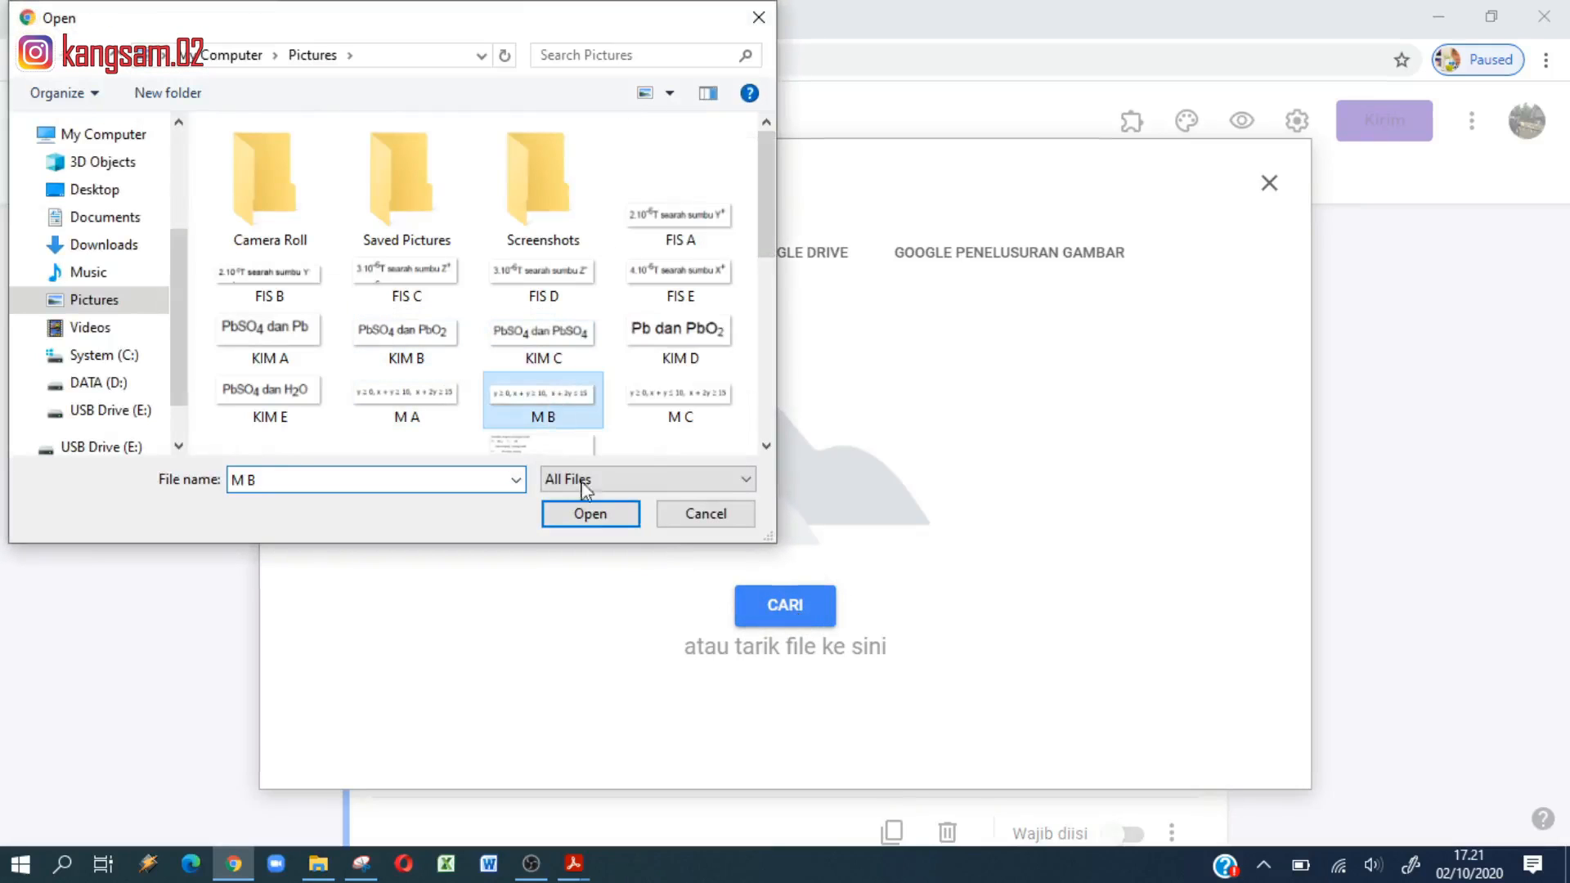
left_click(589, 512)
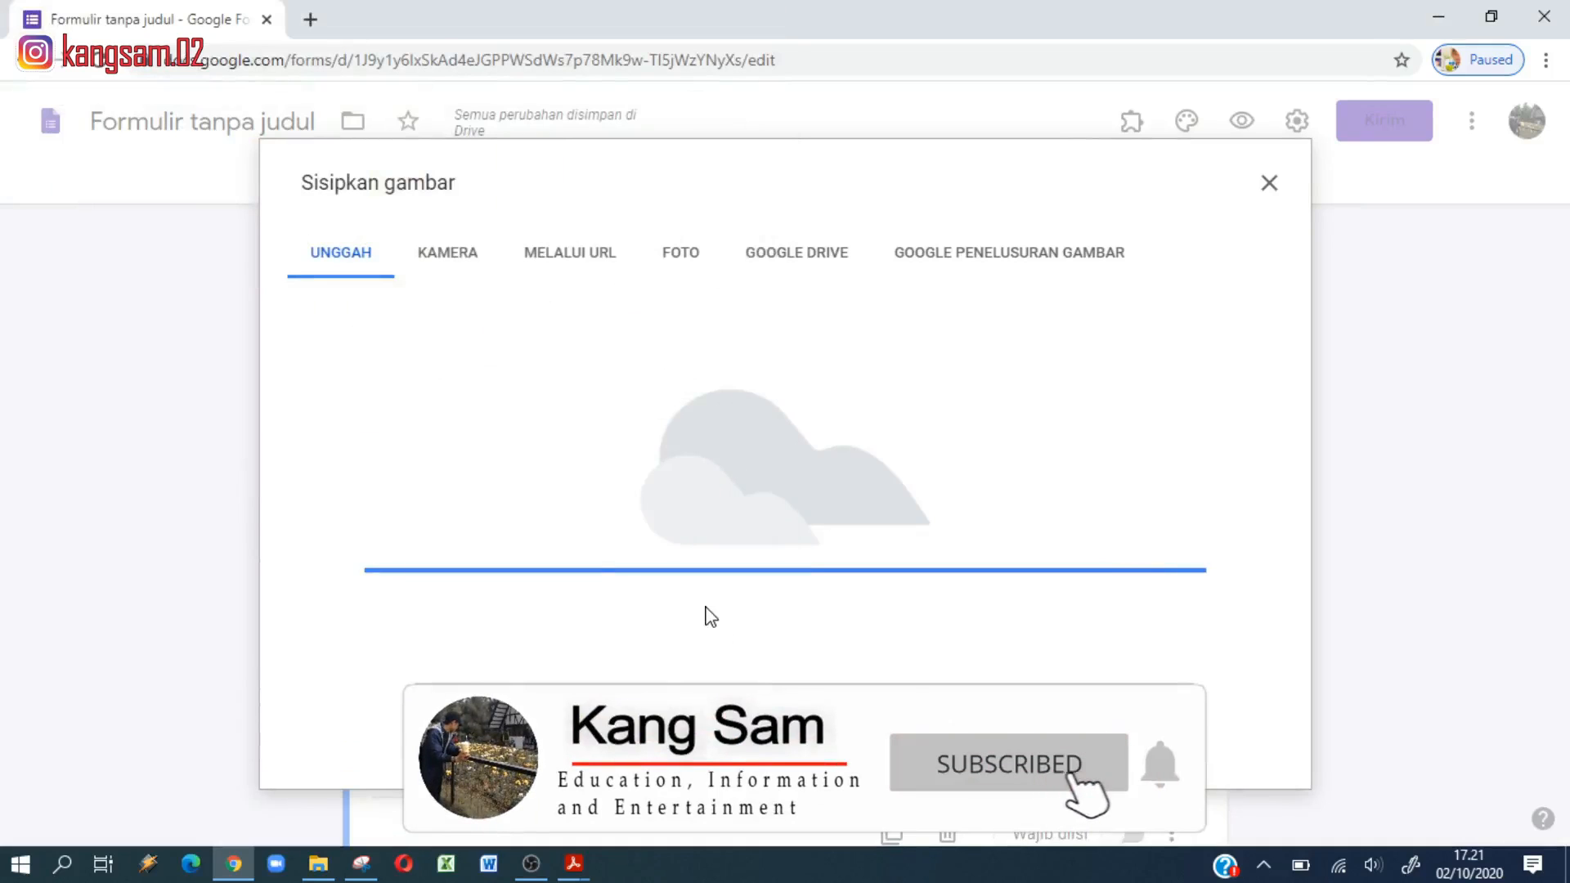
scroll(650, 644, "down", 2)
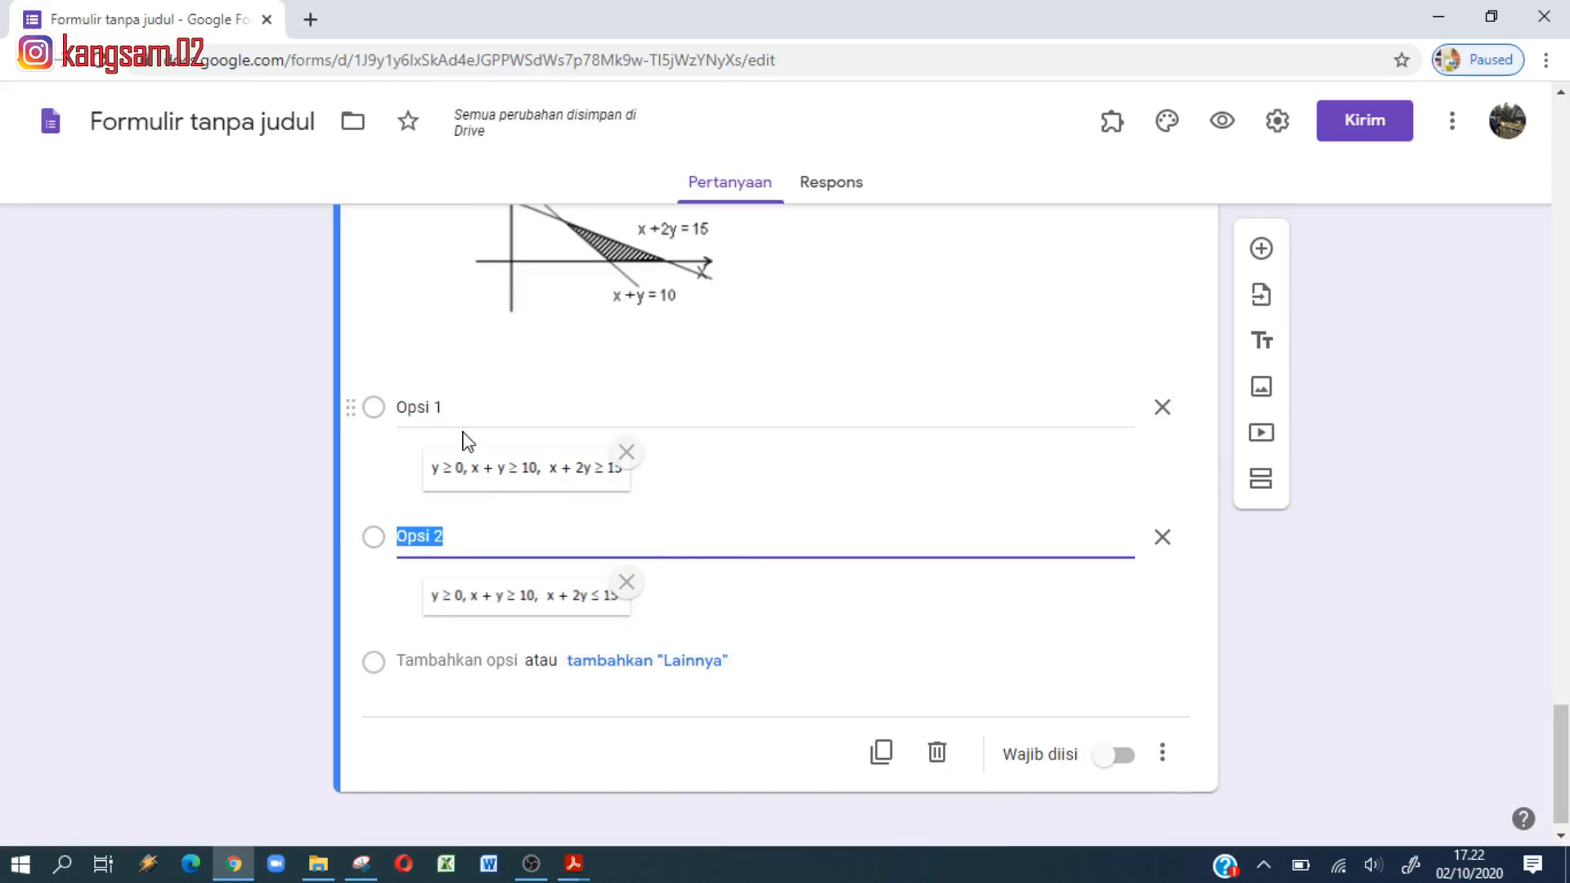
Step: Review the earlier questions and their answer options, from the biology question back to the first chemistry question
scroll(491, 524, "up", 10)
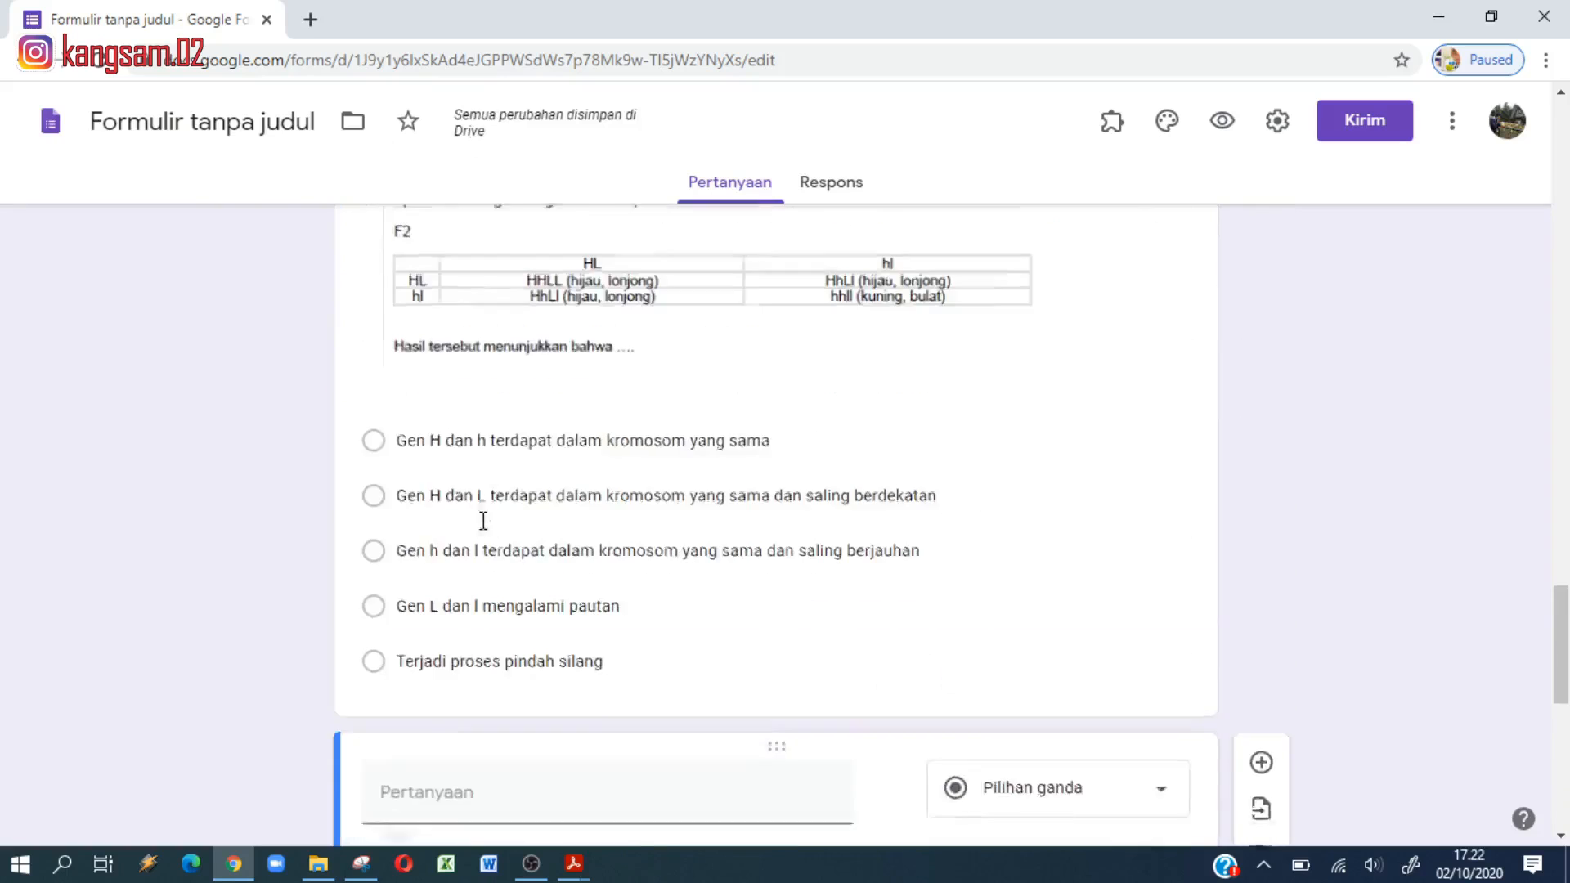
scroll(487, 530, "up", 1)
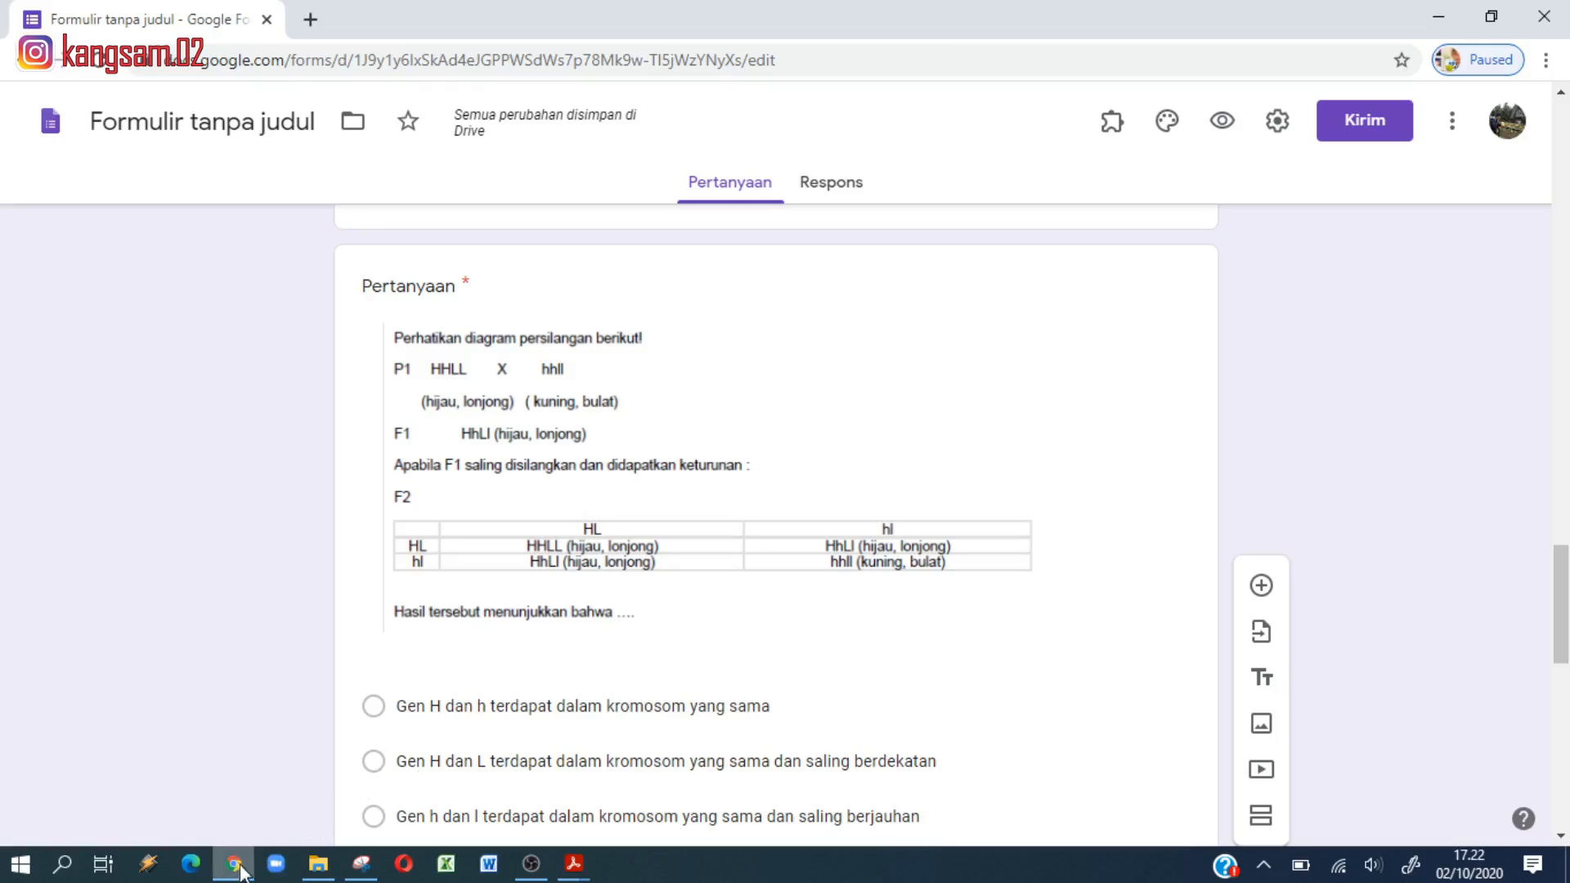
mouse_move(366, 874)
scroll(994, 360, "up", 18)
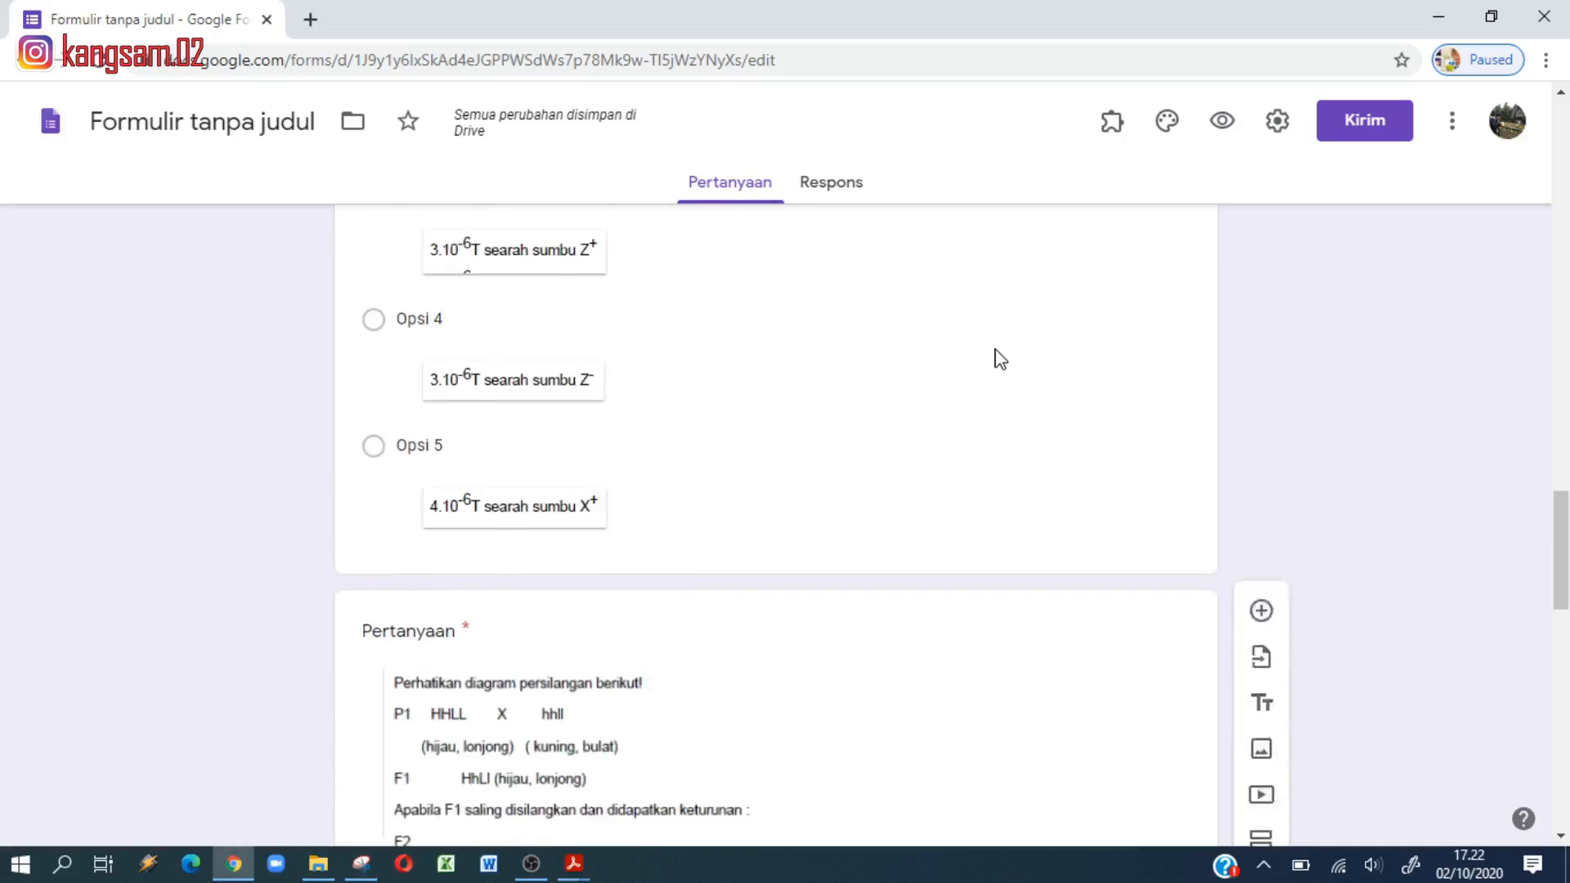
scroll(1002, 347, "up", 8)
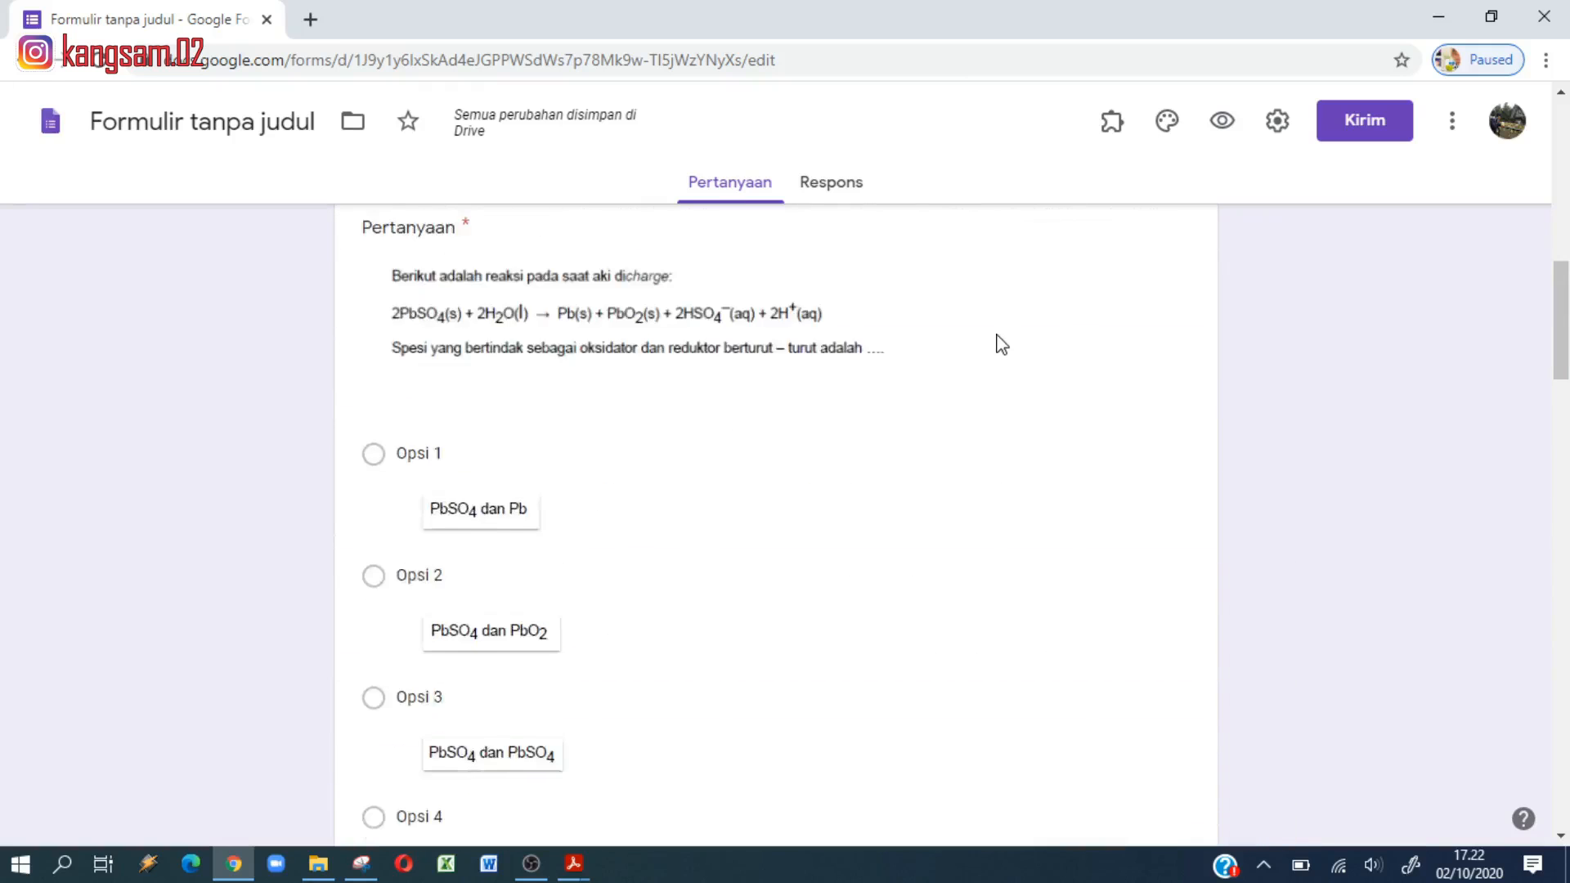
scroll(799, 382, "down", 6)
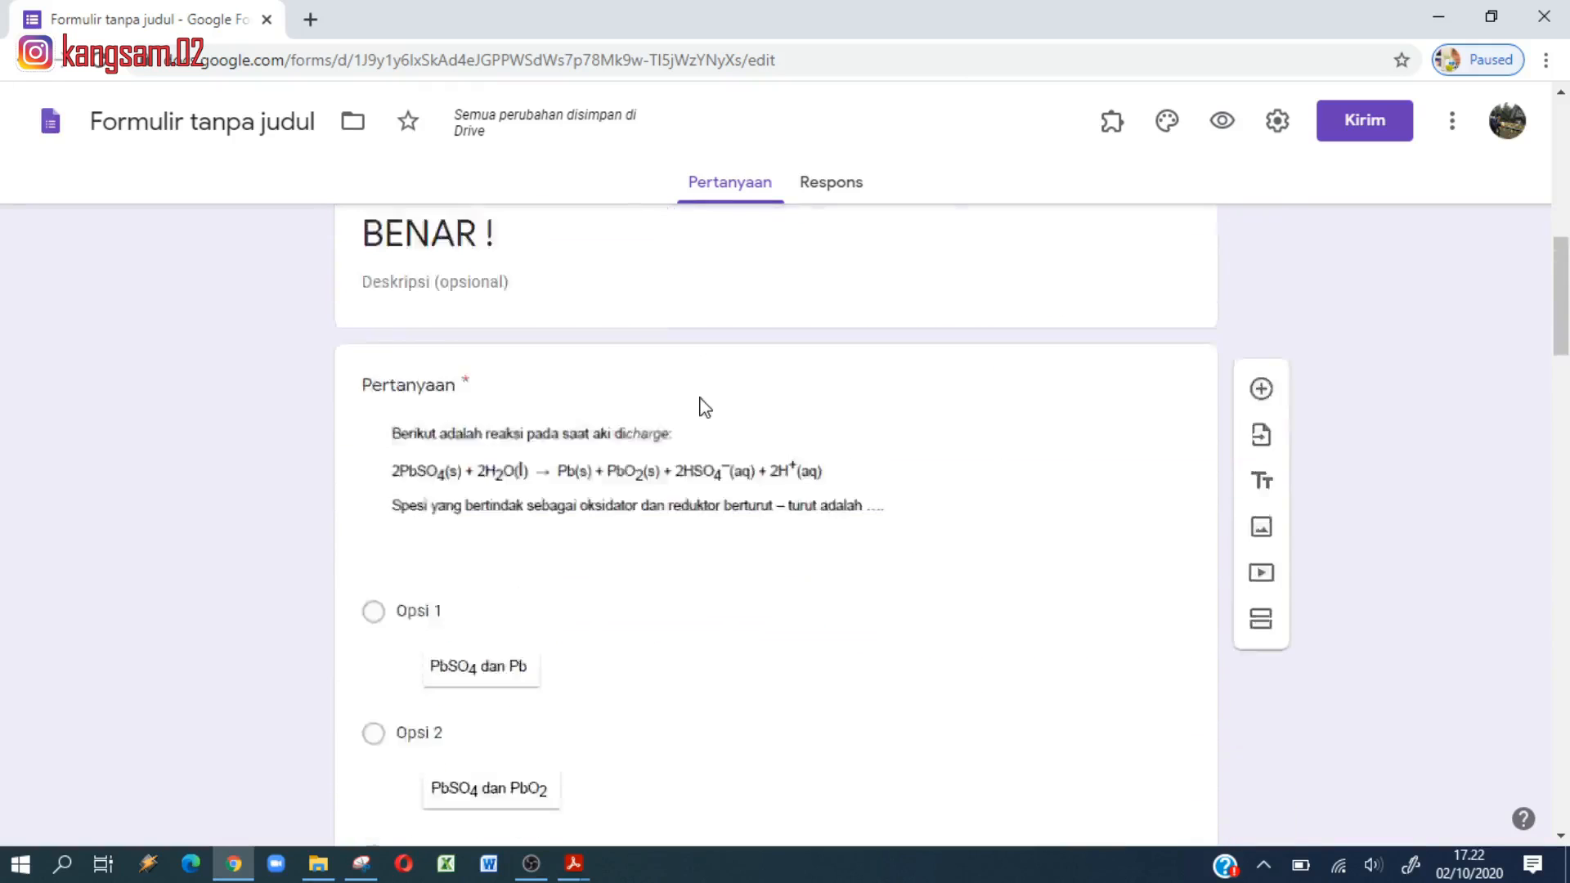
scroll(669, 454, "up", 2)
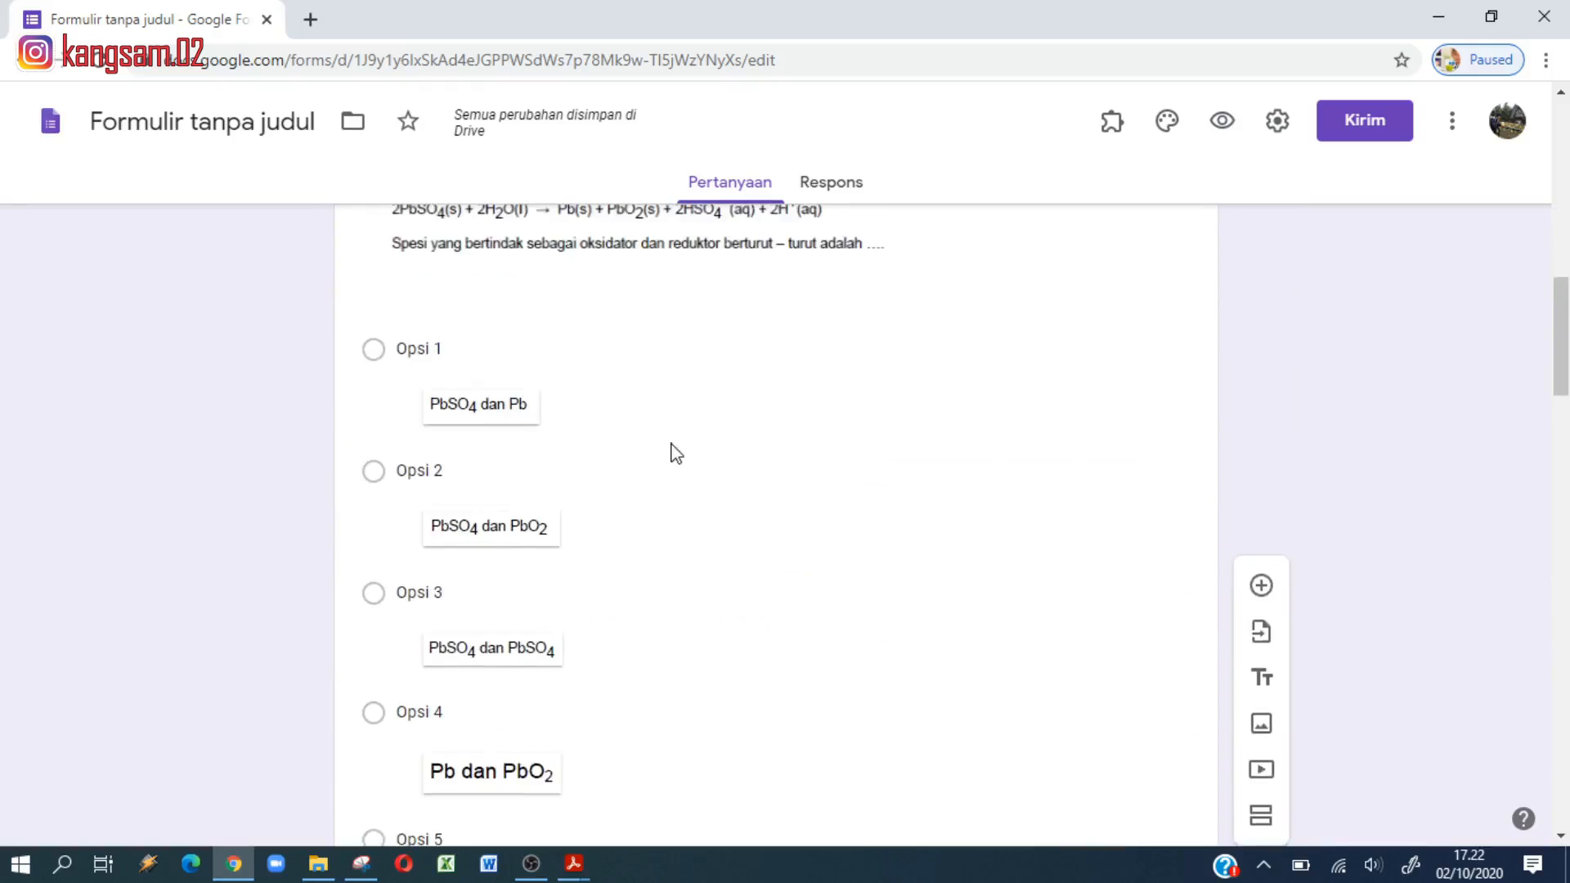
Step: In the form settings, limit respondents to one response and enable shuffling of the question order
left_click(1277, 123)
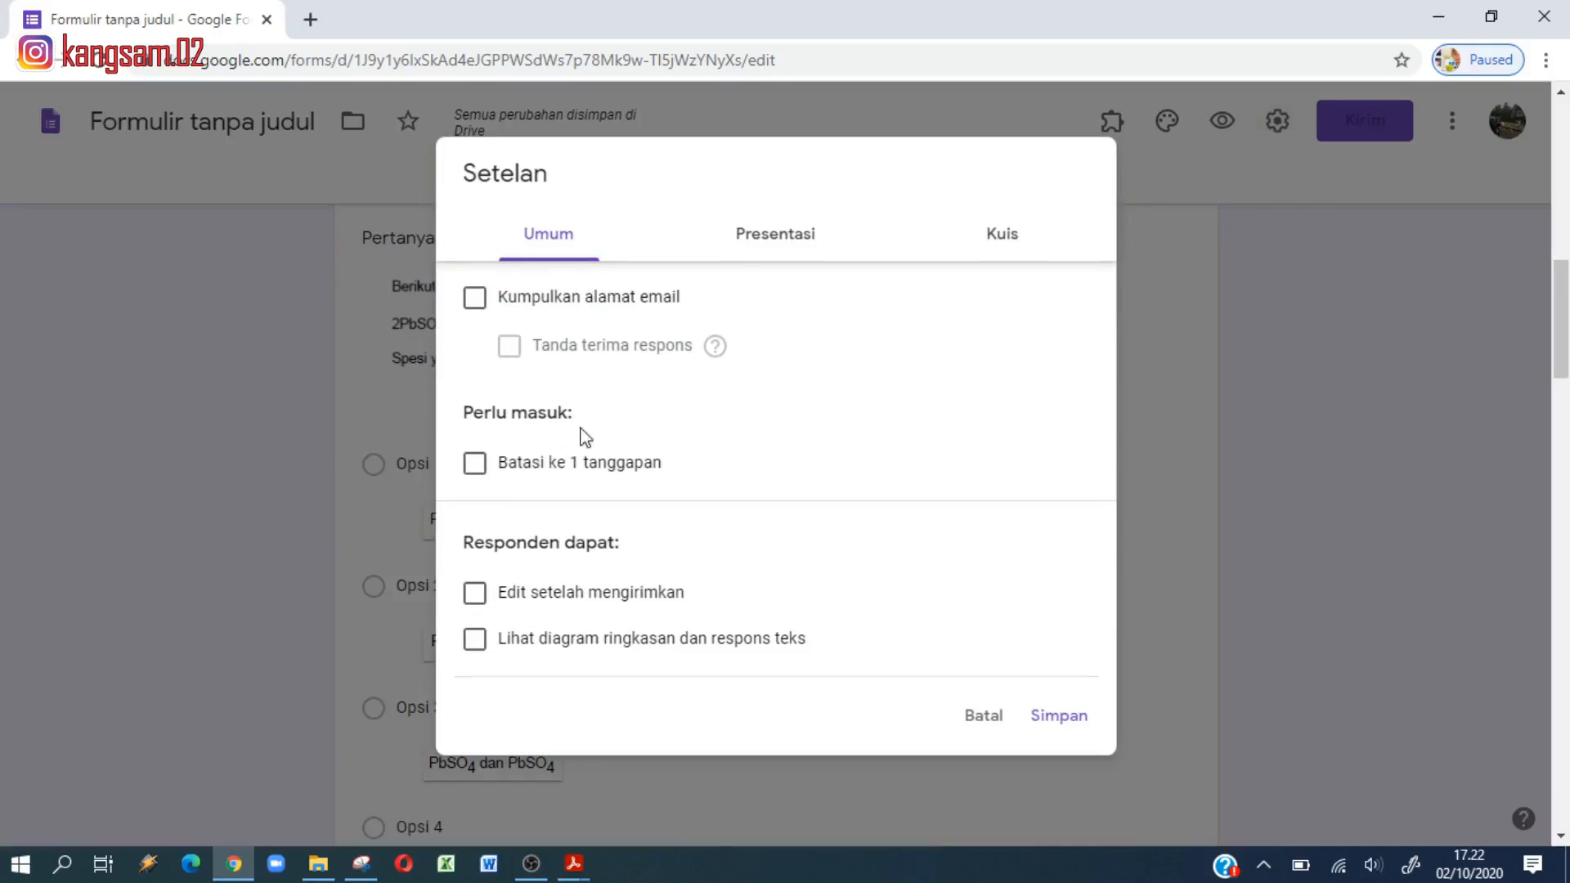
left_click(476, 463)
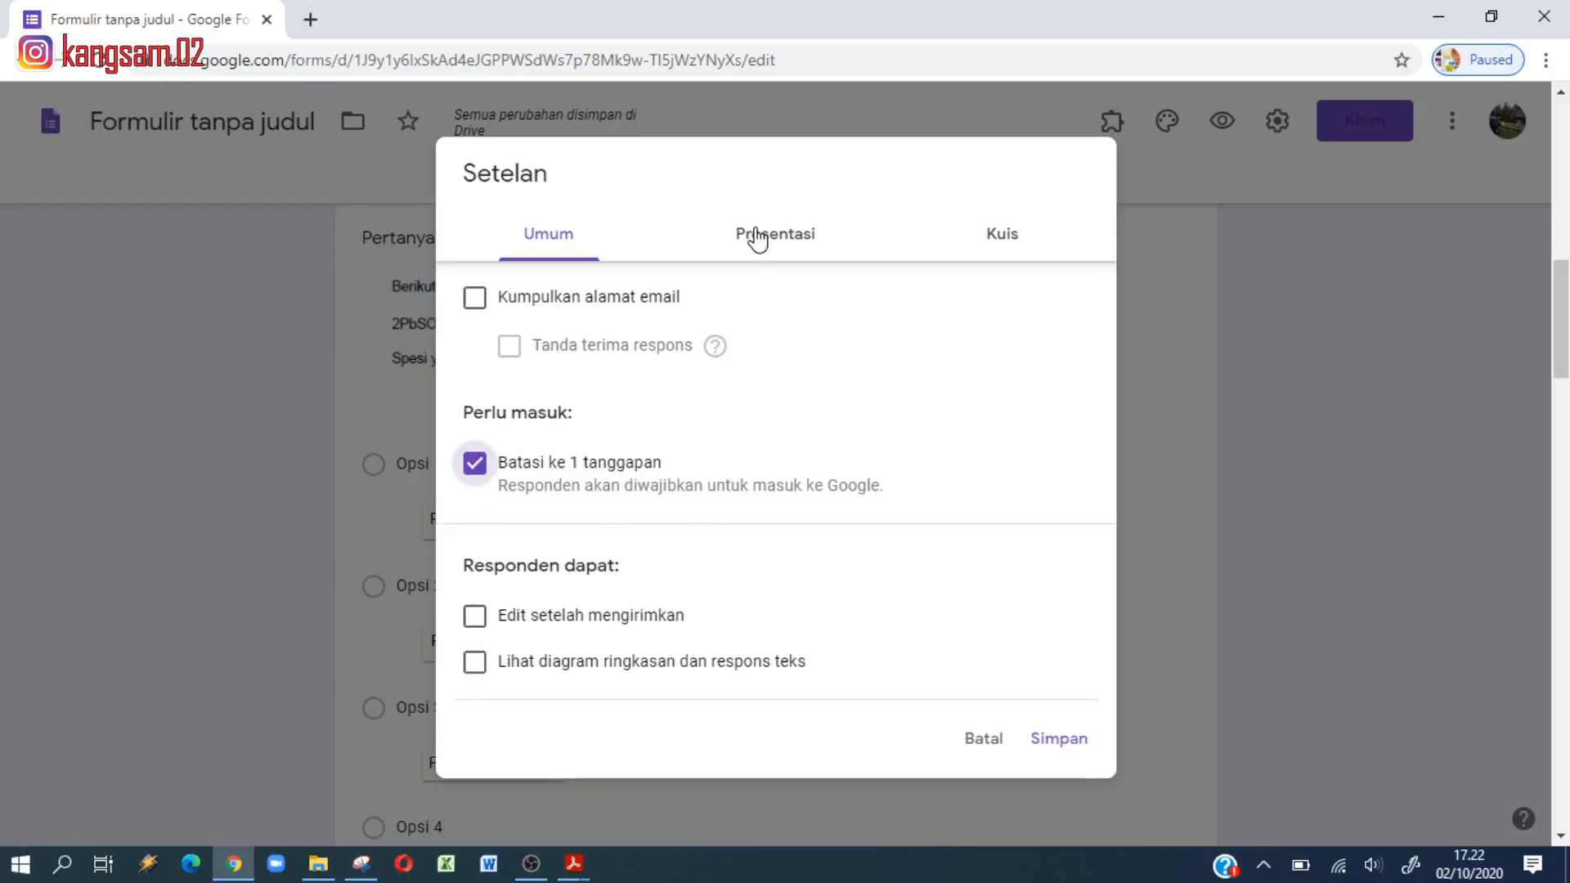
scroll(690, 484, "down", 4)
left_click(785, 245)
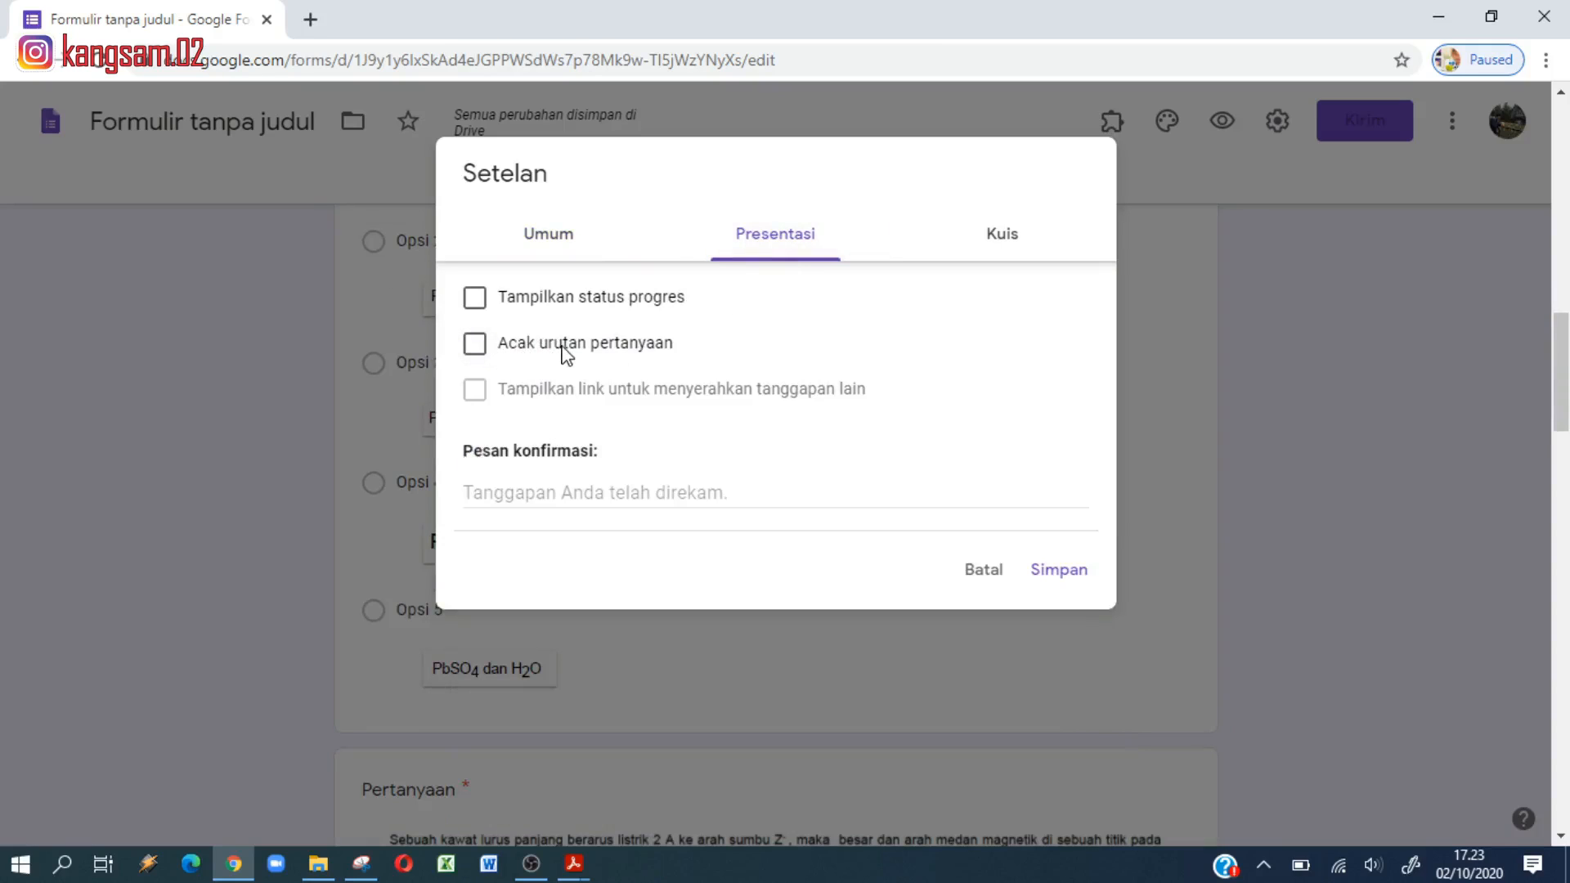
left_click(477, 348)
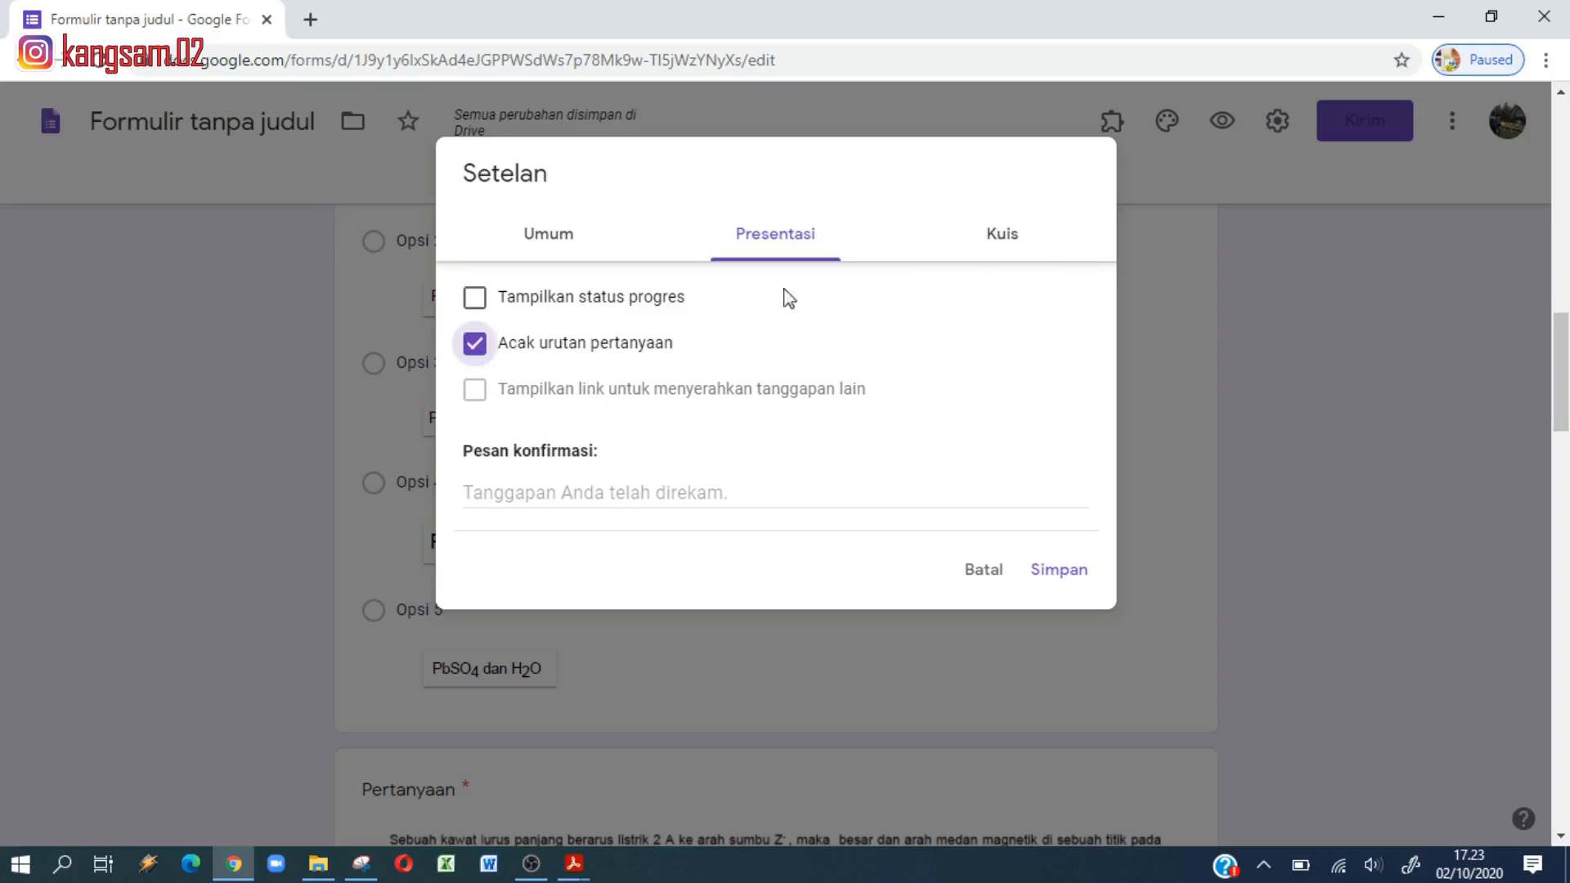
Step: Make the form a quiz, hide missed questions and correct answers from respondents, and save the settings
left_click(995, 239)
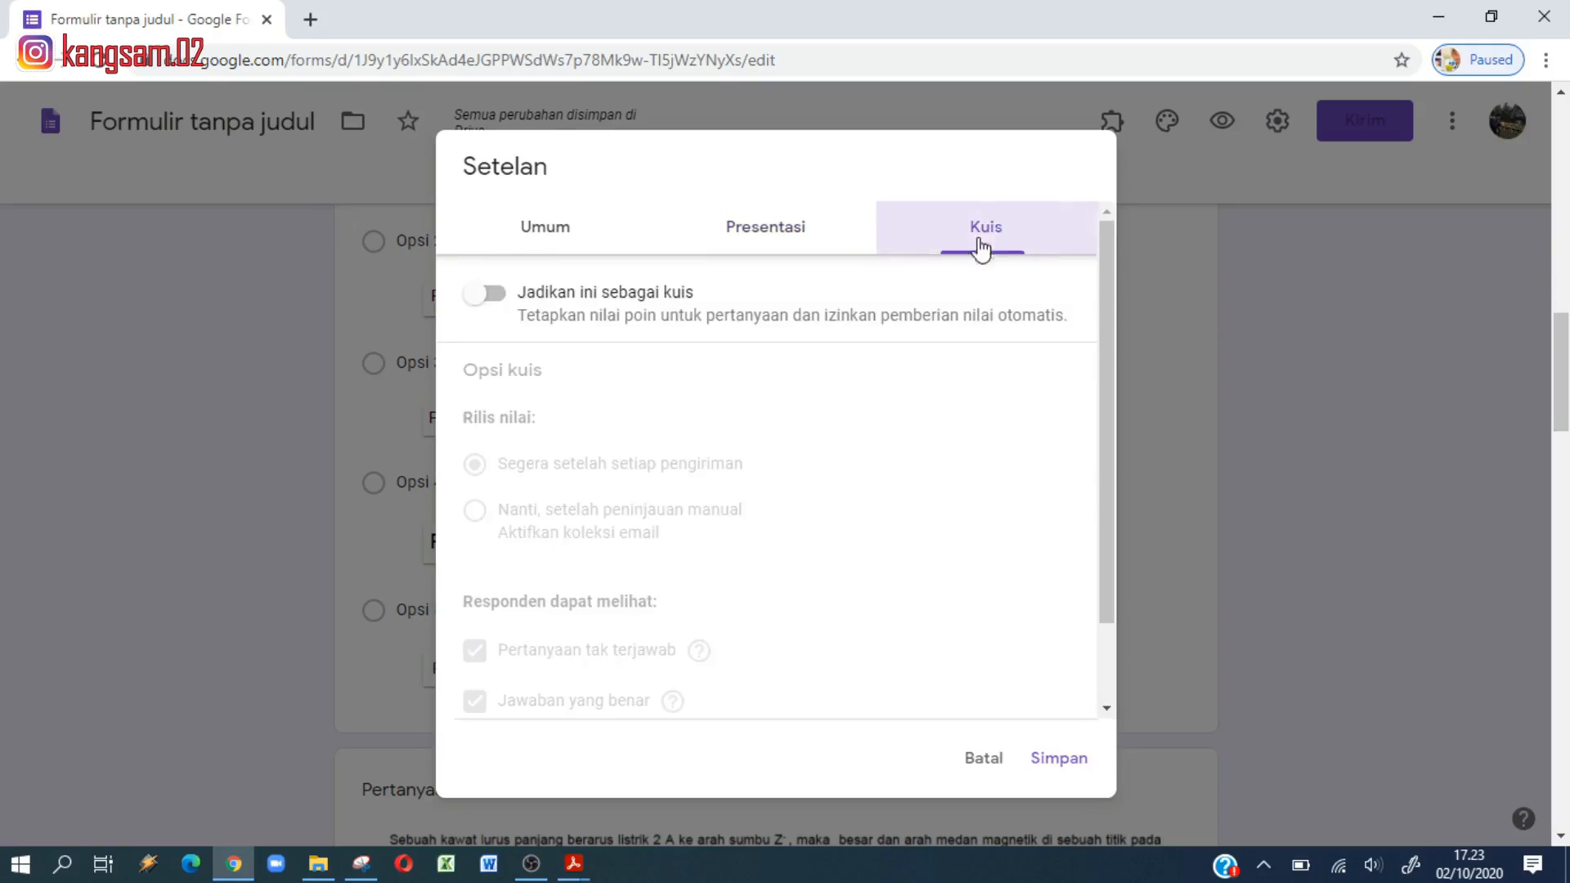
left_click(473, 300)
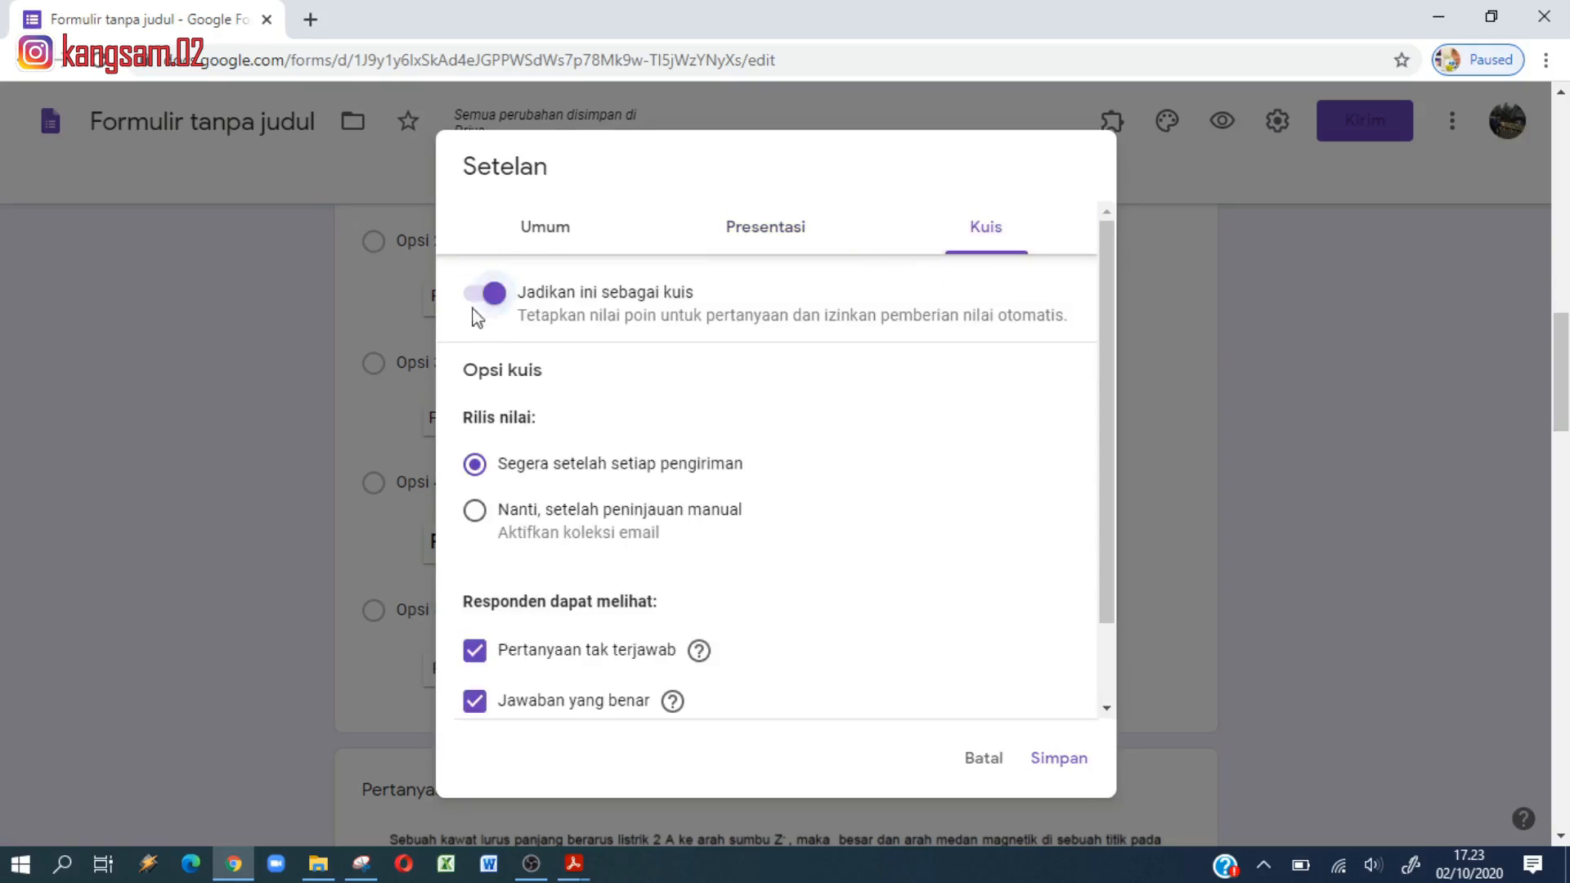
scroll(613, 583, "down", 1)
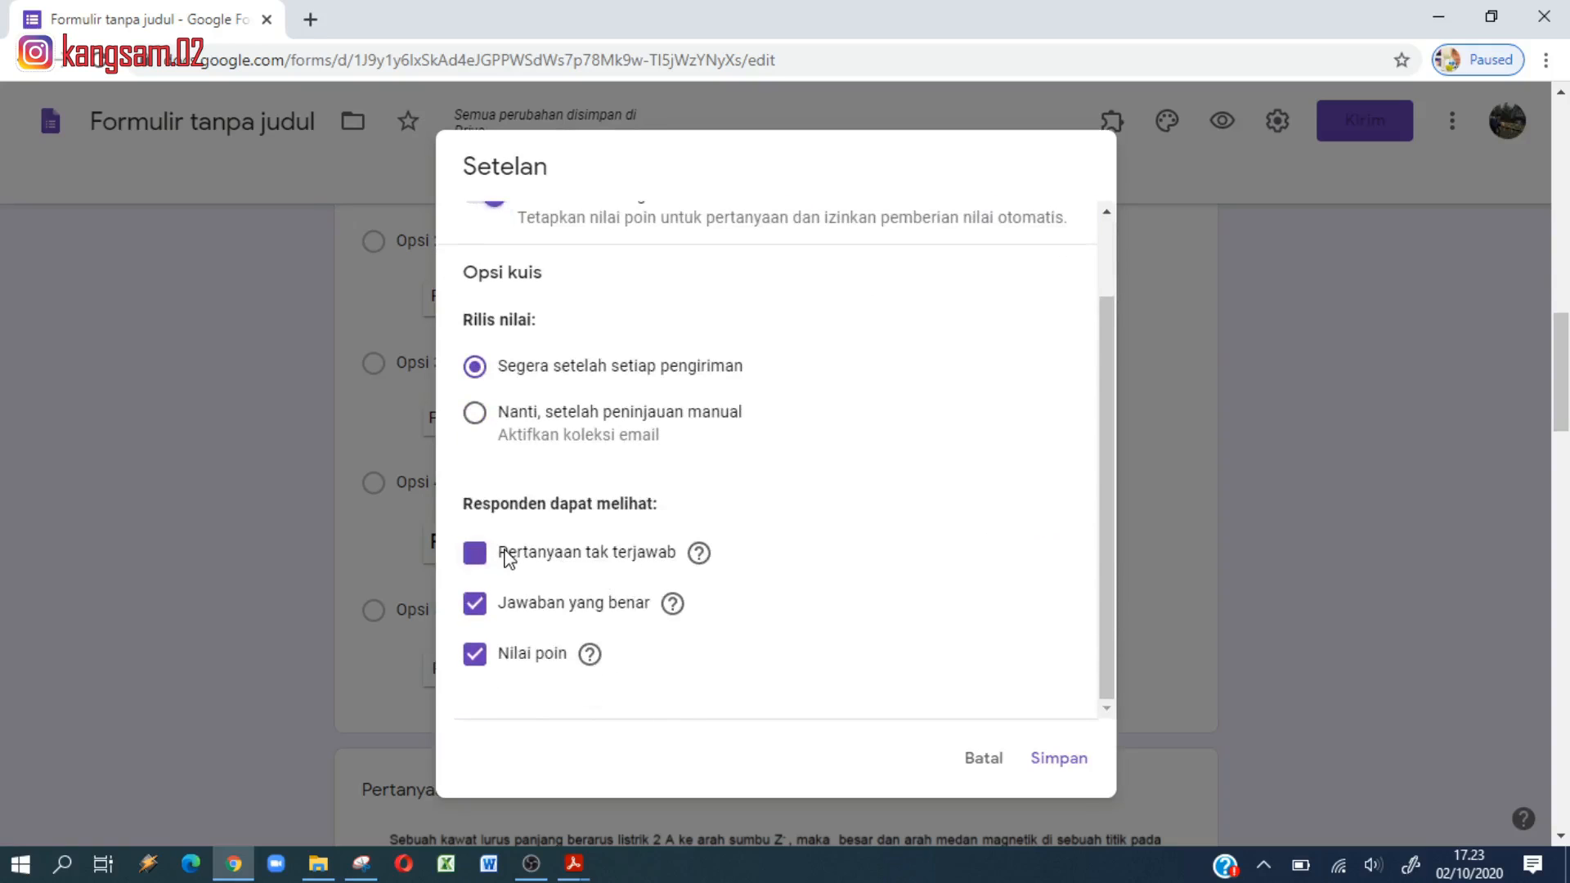
left_click(507, 555)
left_click(478, 609)
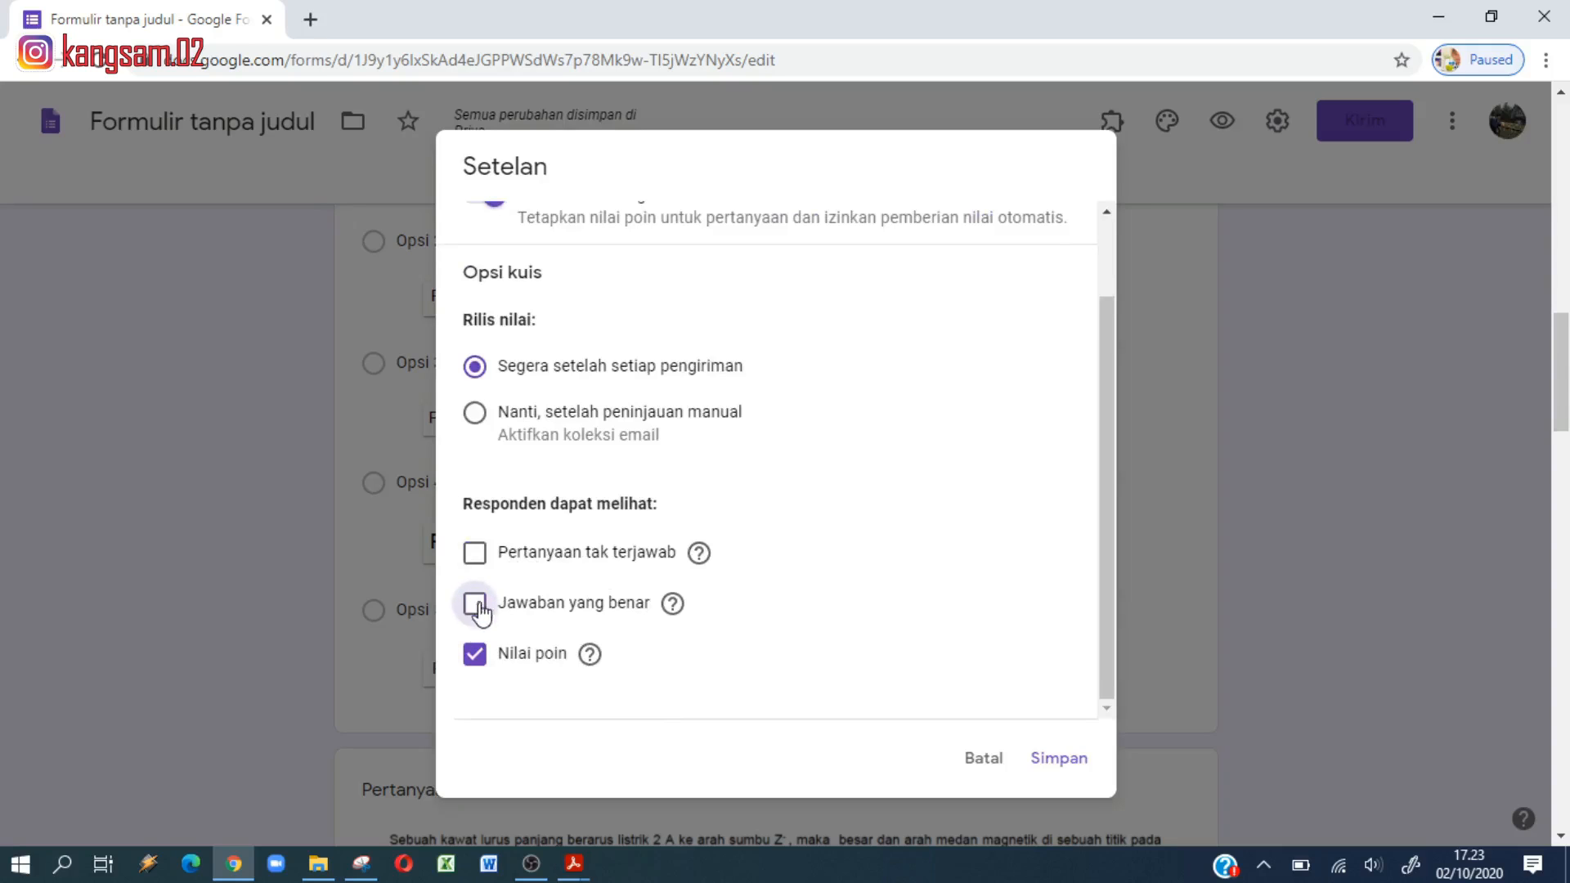
left_click(1039, 759)
Step: Open the answer key of the first chemistry question and mark Opsi 1, "PbSO4 dan Pb", as correct
scroll(642, 586, "up", 3)
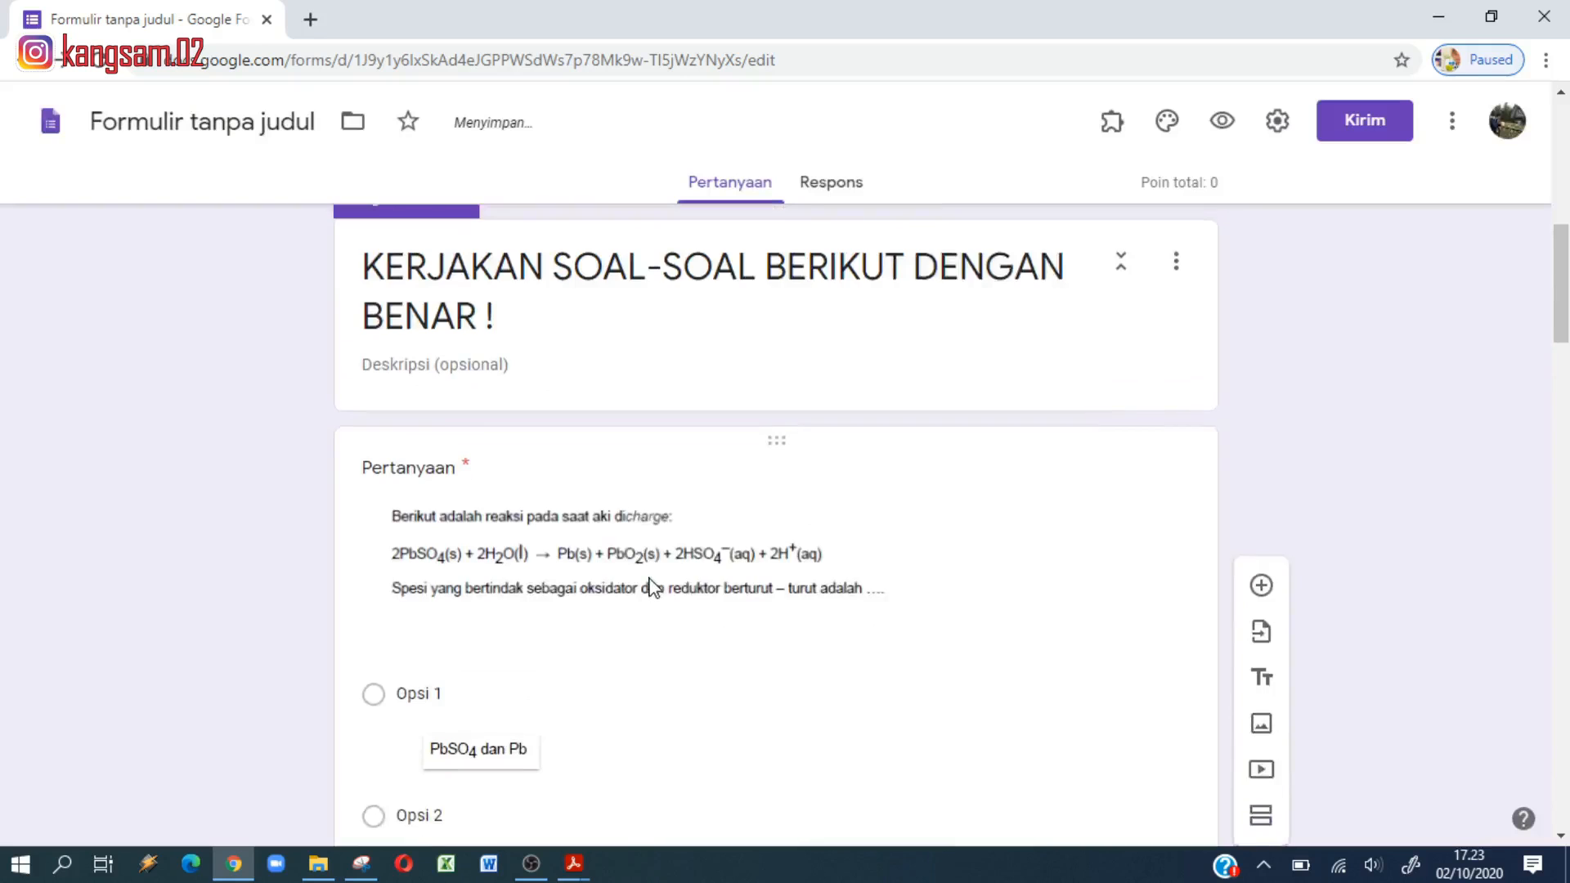
scroll(655, 584, "up", 2)
scroll(655, 584, "down", 7)
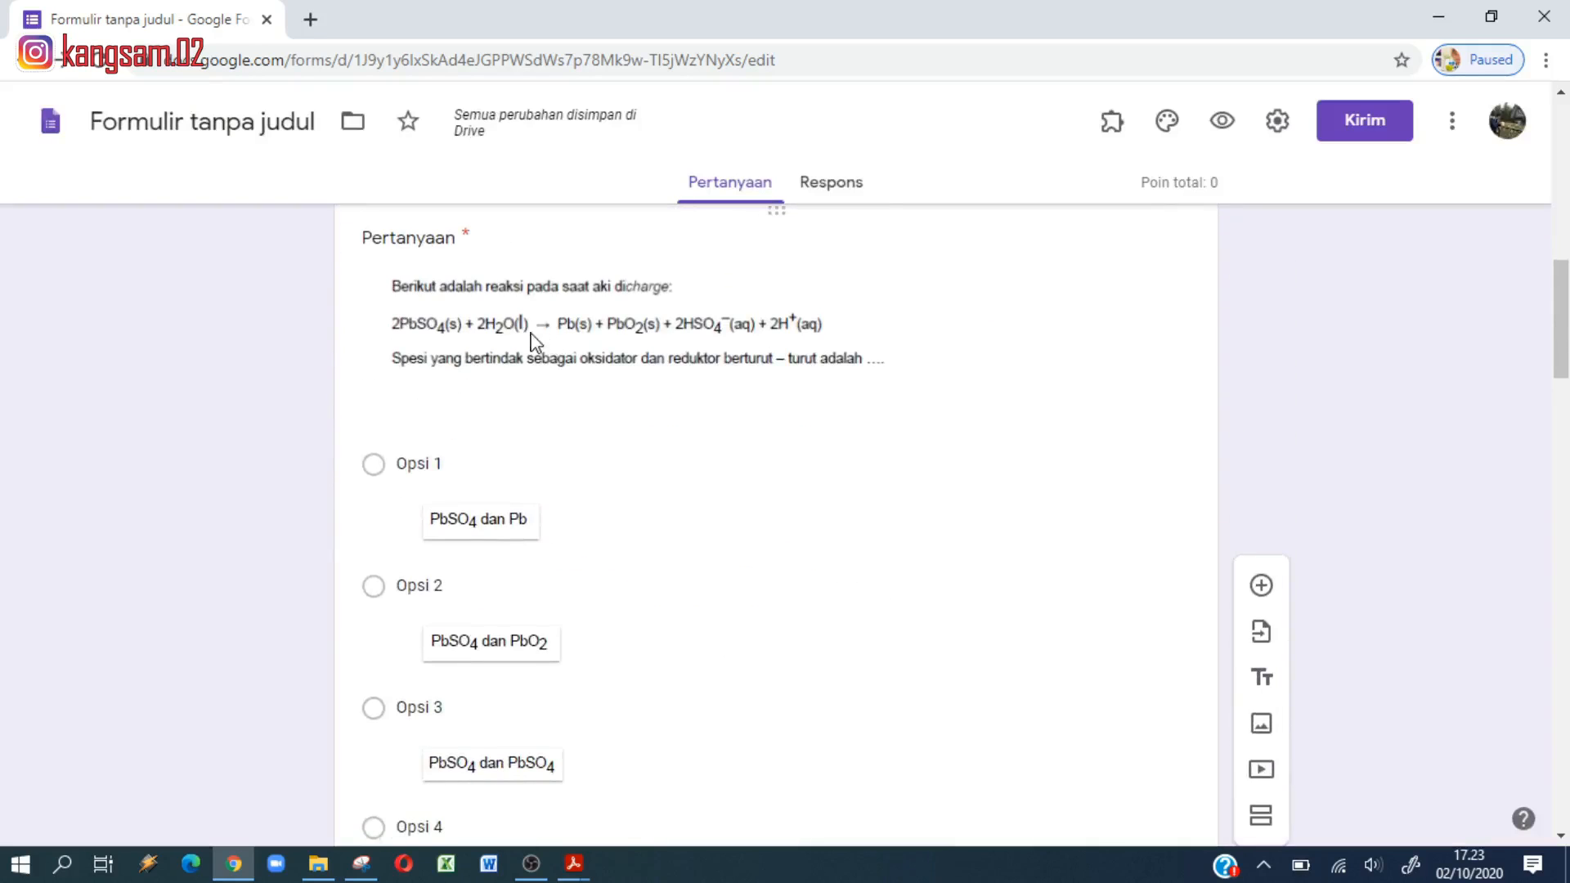
scroll(578, 694, "down", 3)
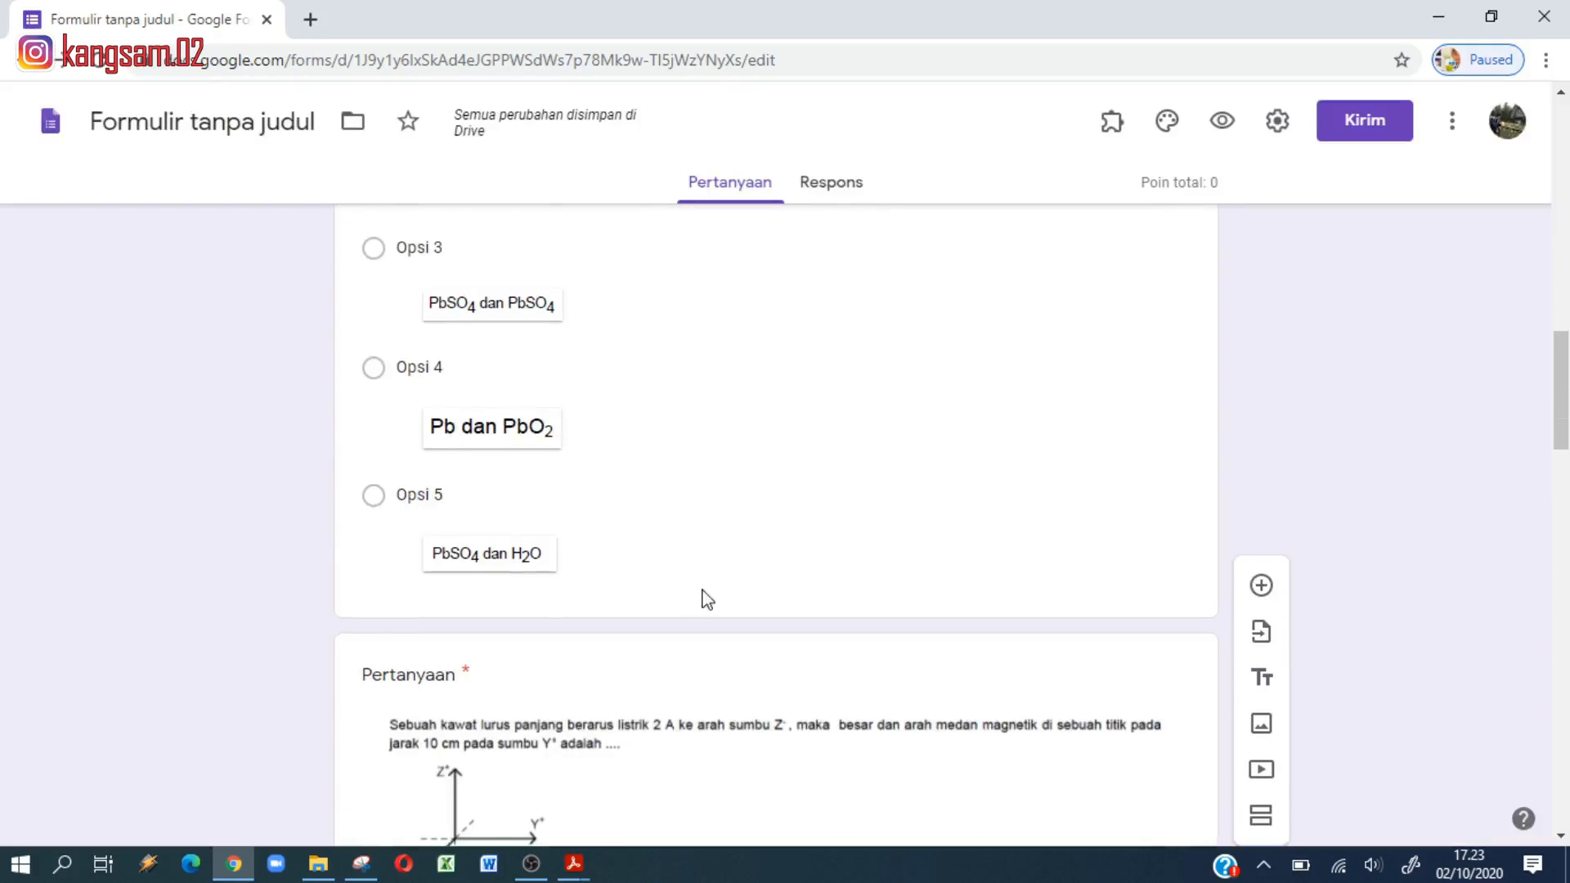
left_click(724, 482)
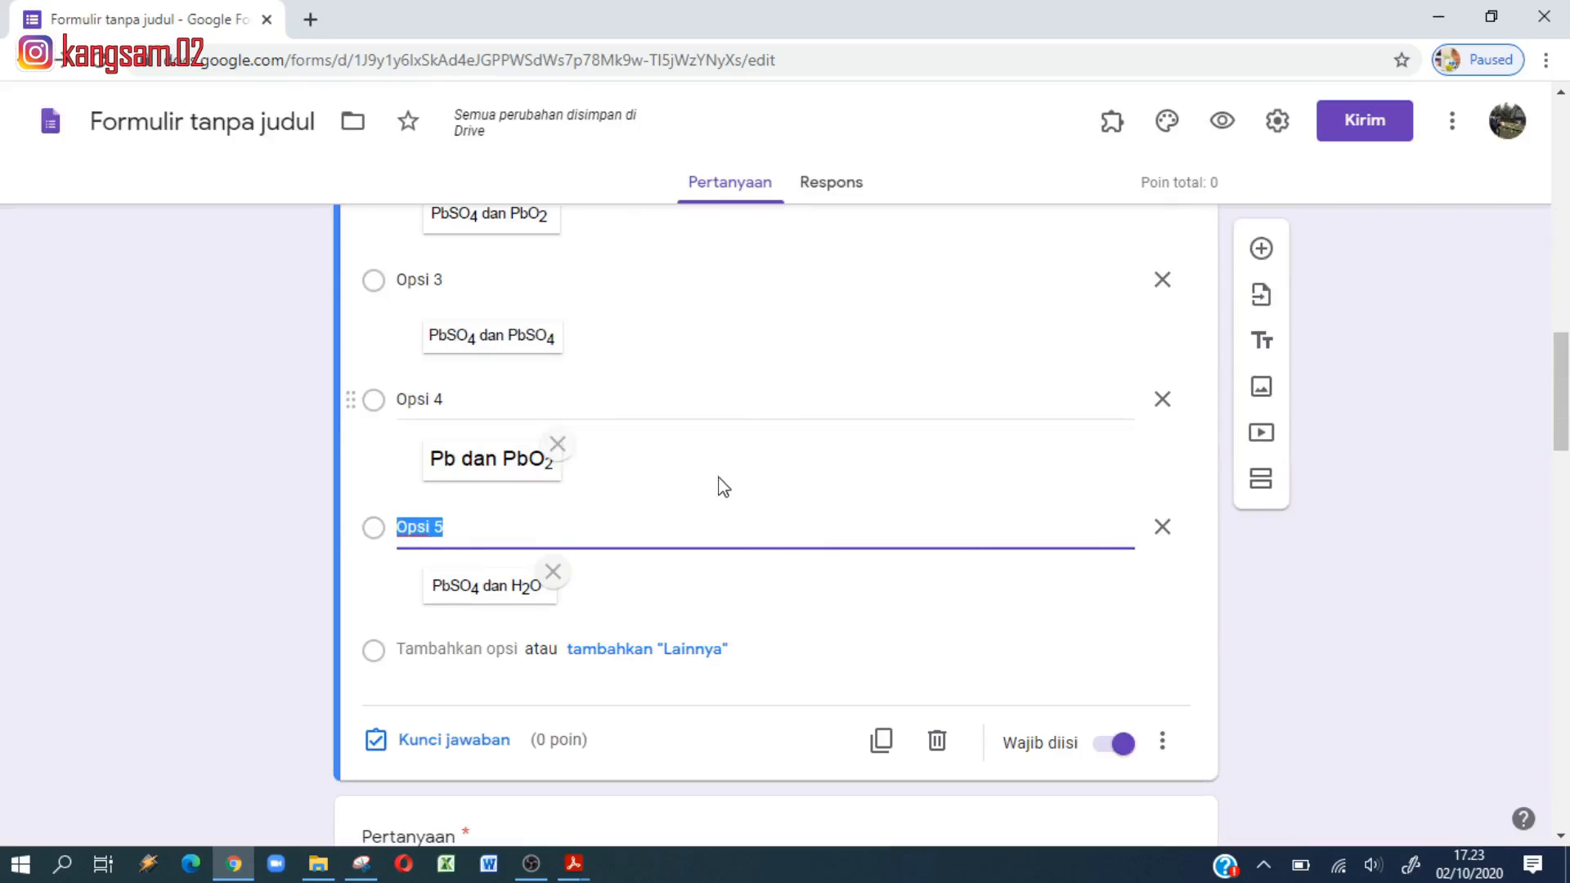
left_click(464, 741)
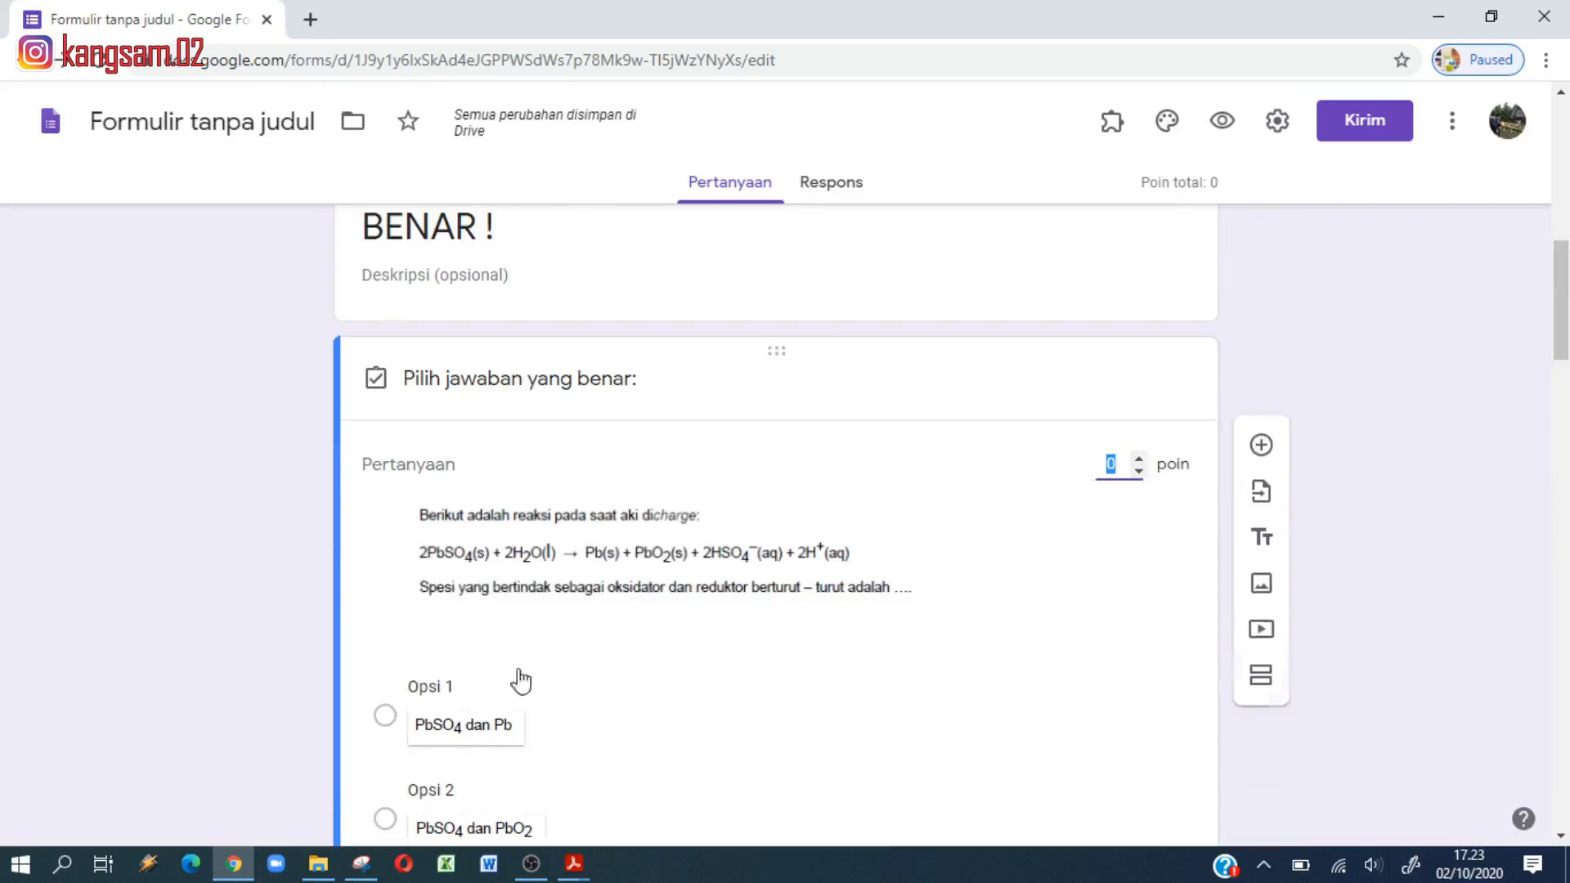
scroll(584, 577, "down", 4)
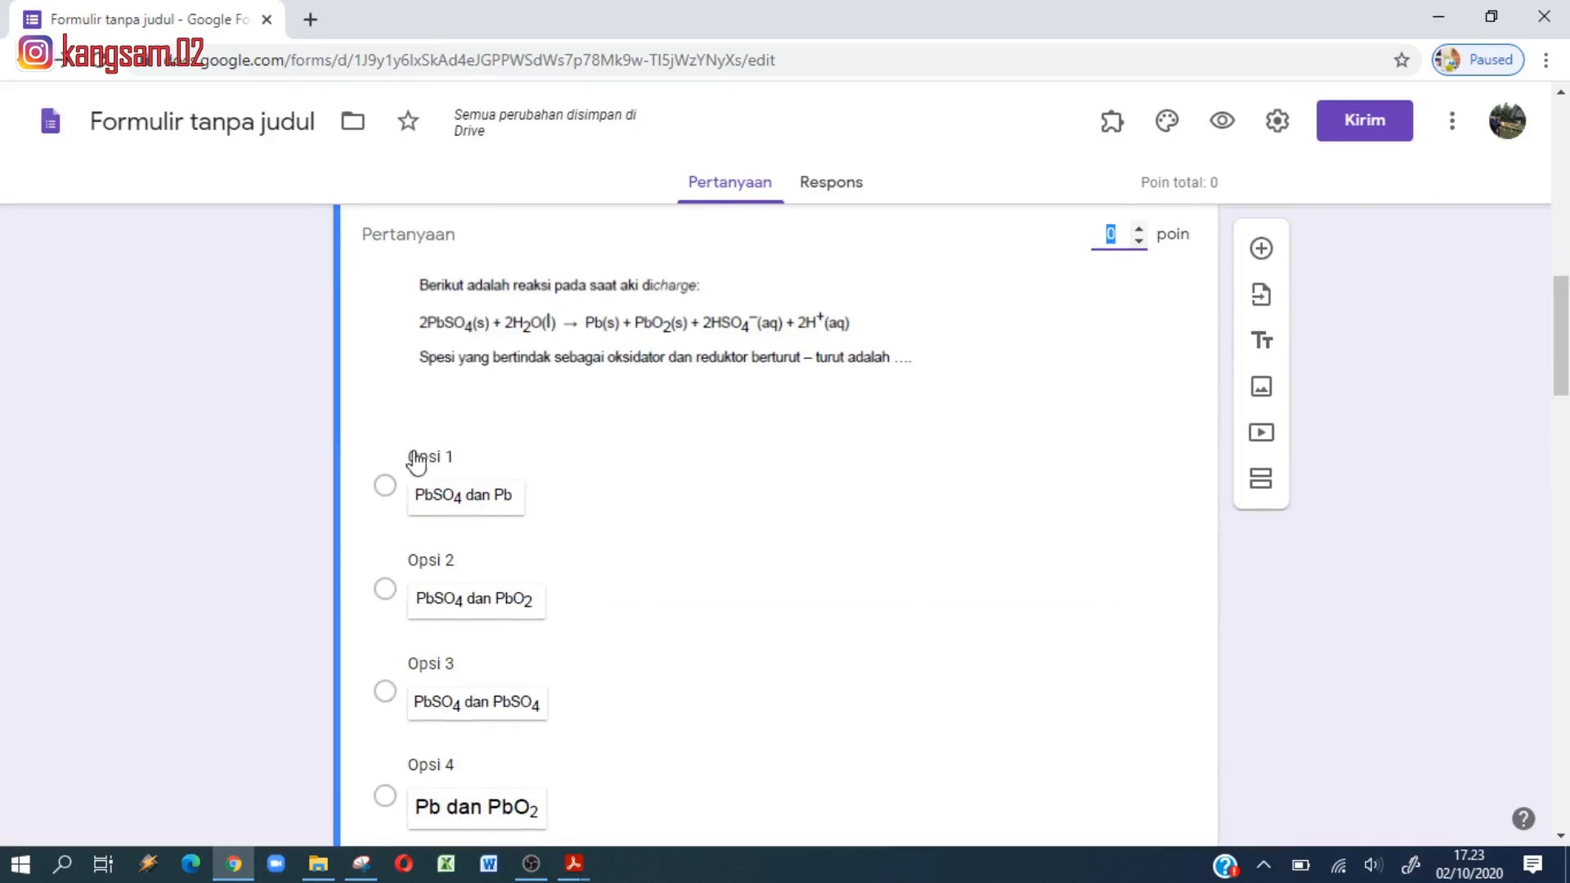
scroll(411, 613, "down", 1)
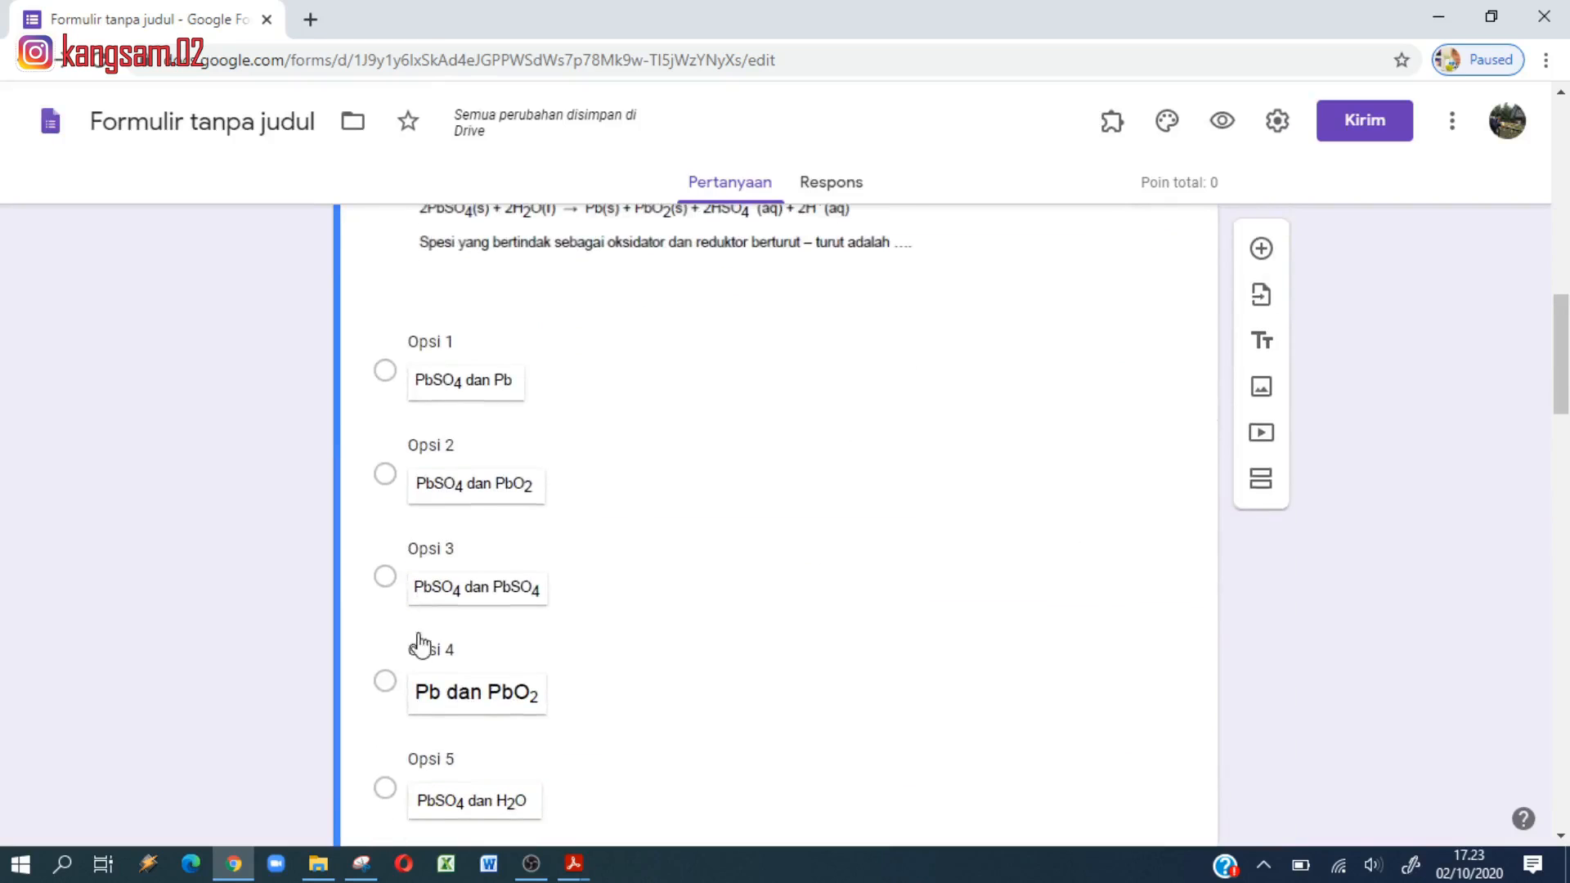
left_click(385, 372)
Step: Assign 25 points to the first chemistry question about the battery reaction and finish editing its answer key
scroll(792, 501, "up", 2)
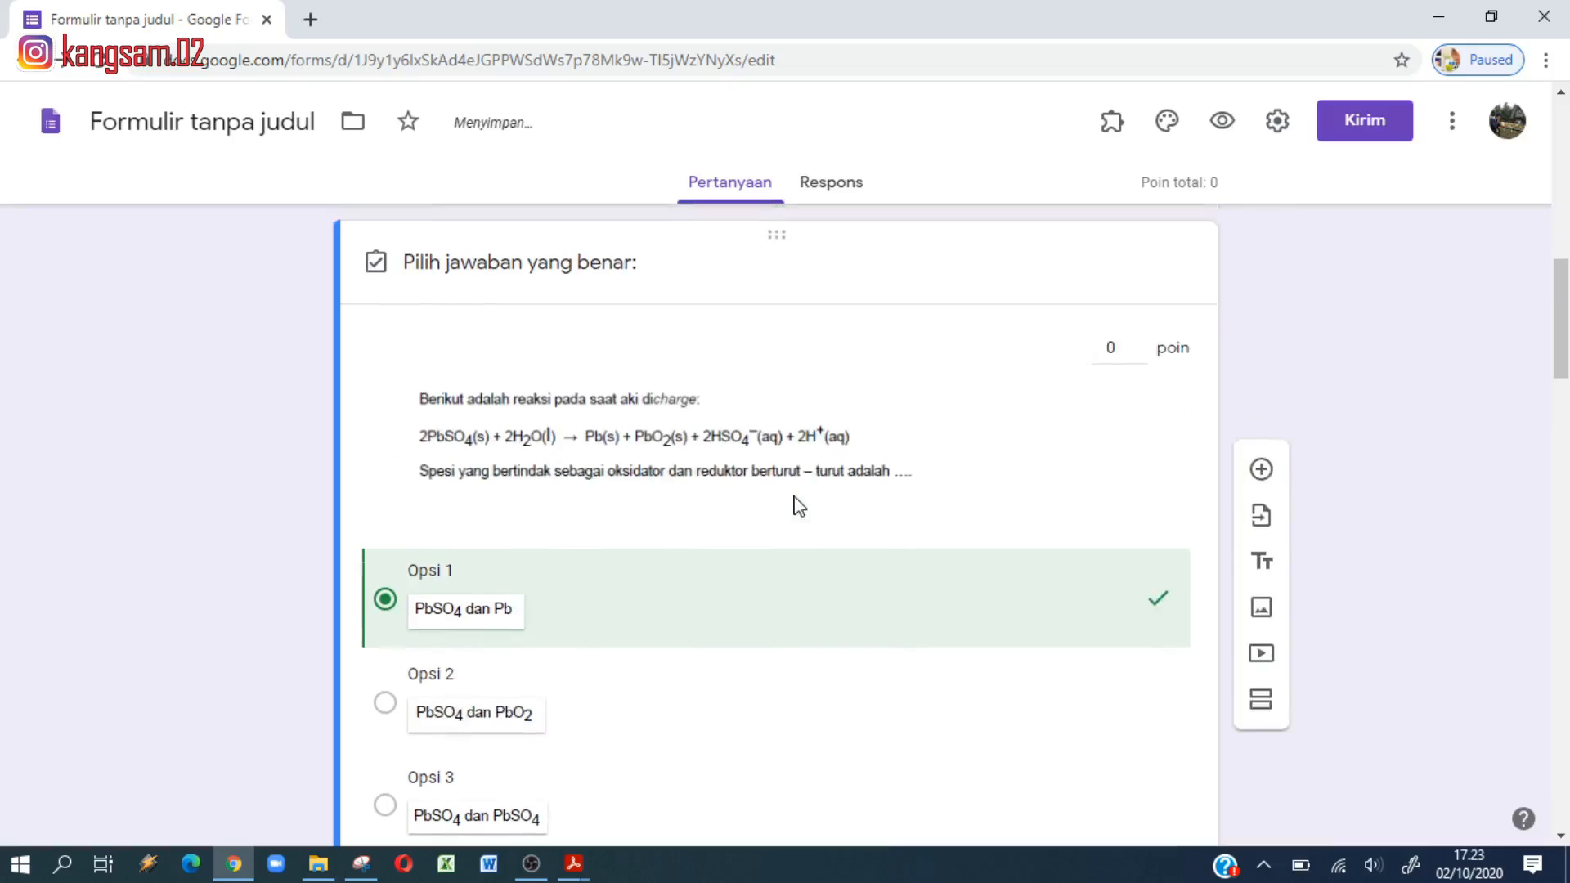
left_click(1117, 350)
left_click_drag(1116, 350, 1100, 348)
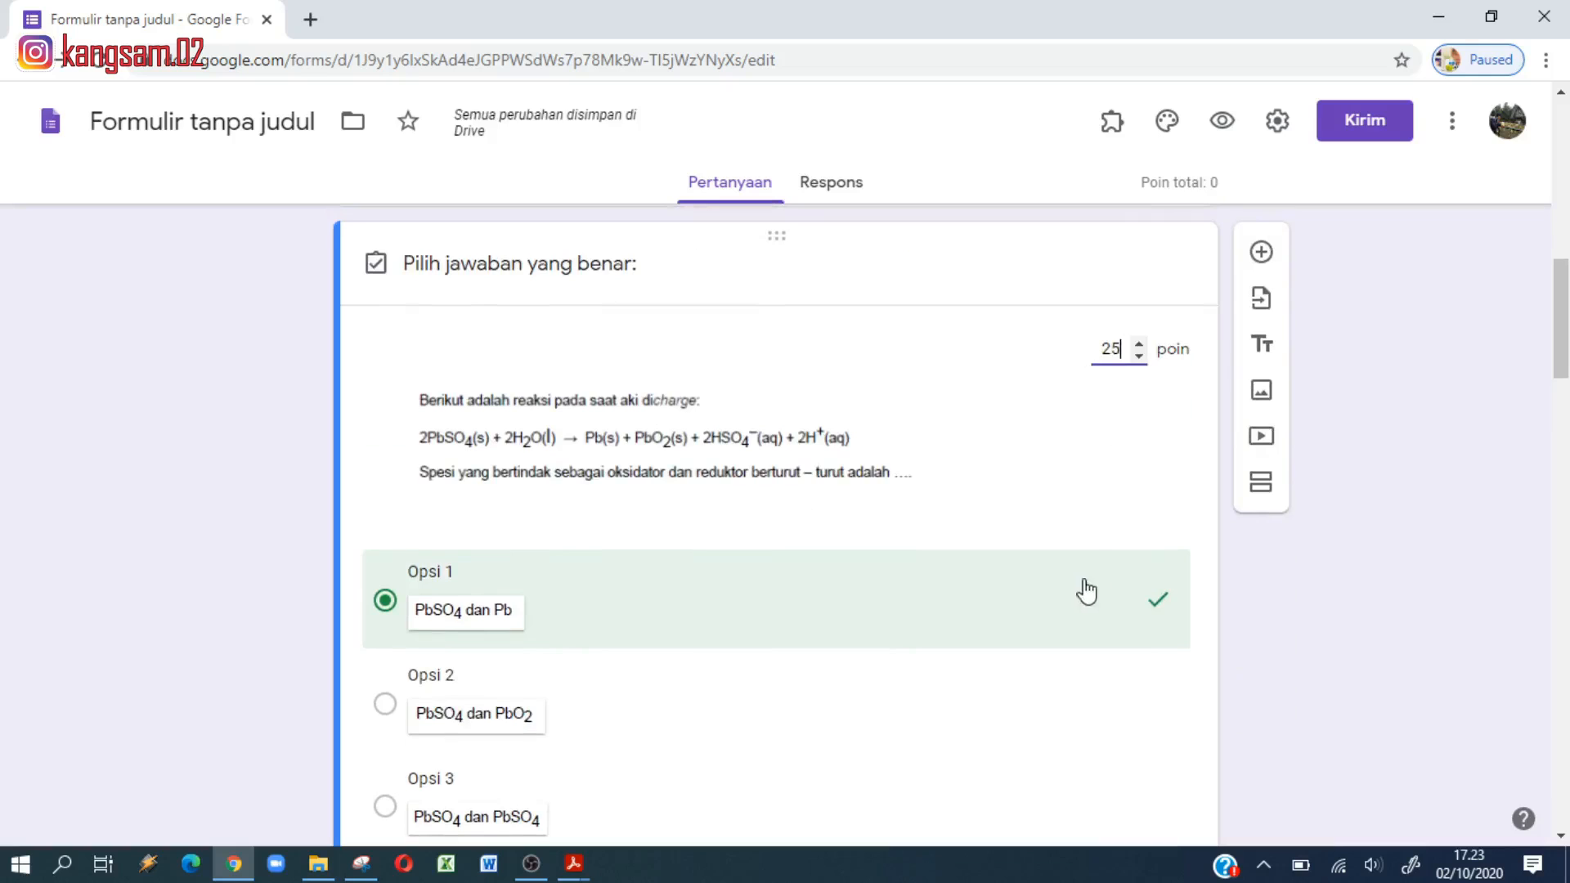
scroll(1084, 589, "down", 4)
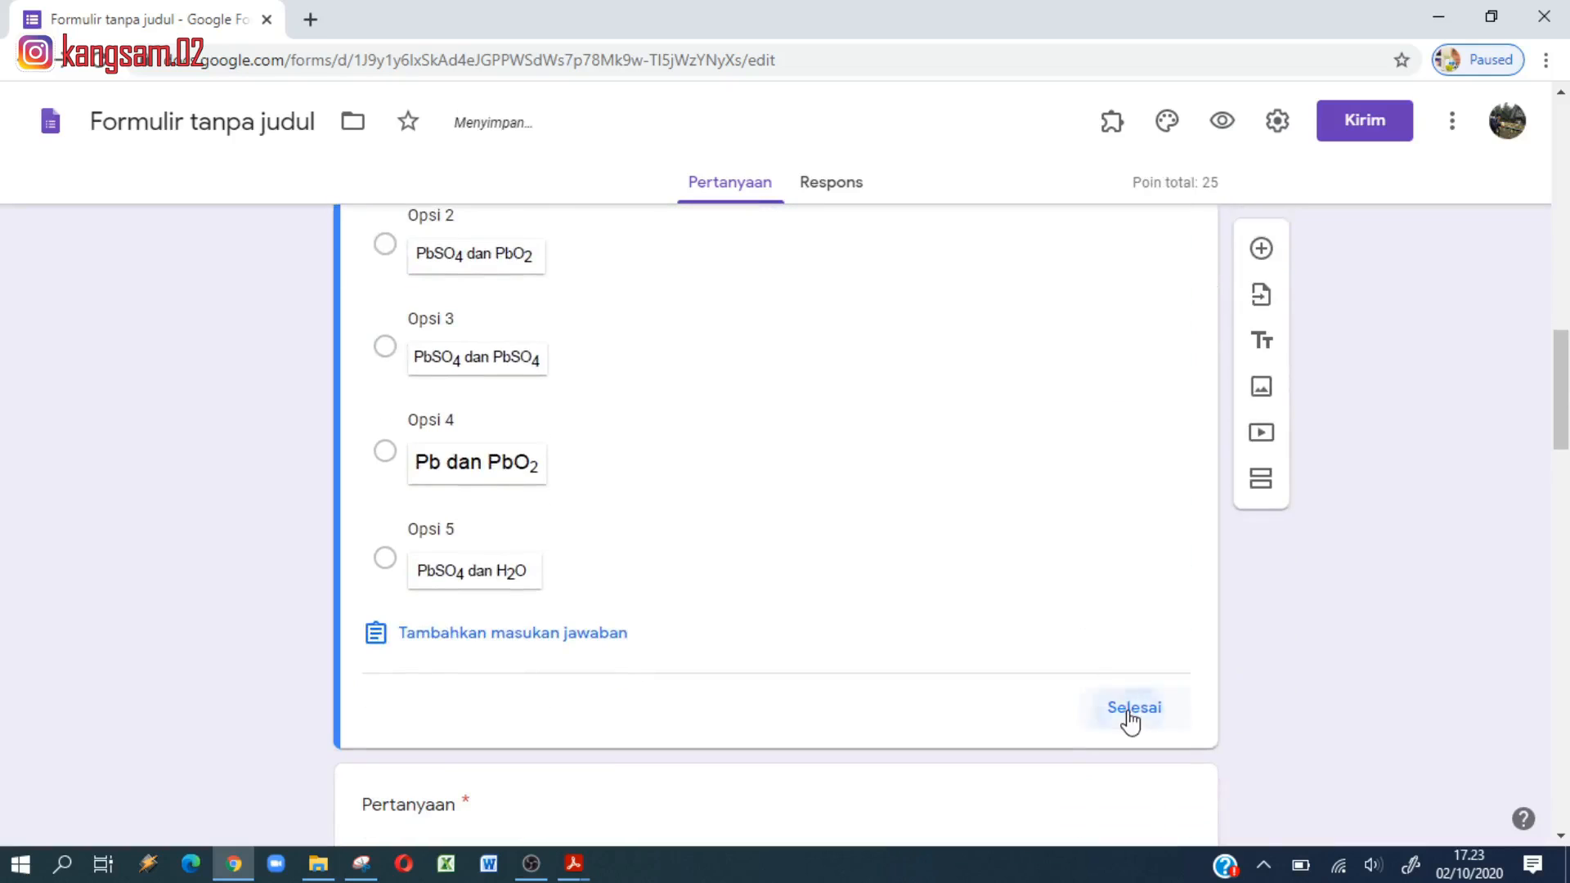
left_click(1129, 713)
Step: Open the answer key of the physics question about the current-carrying wire and mark Opsi 2, "2.10⁻⁶T searah sumbu Y⁻", as correct
scroll(904, 609, "down", 4)
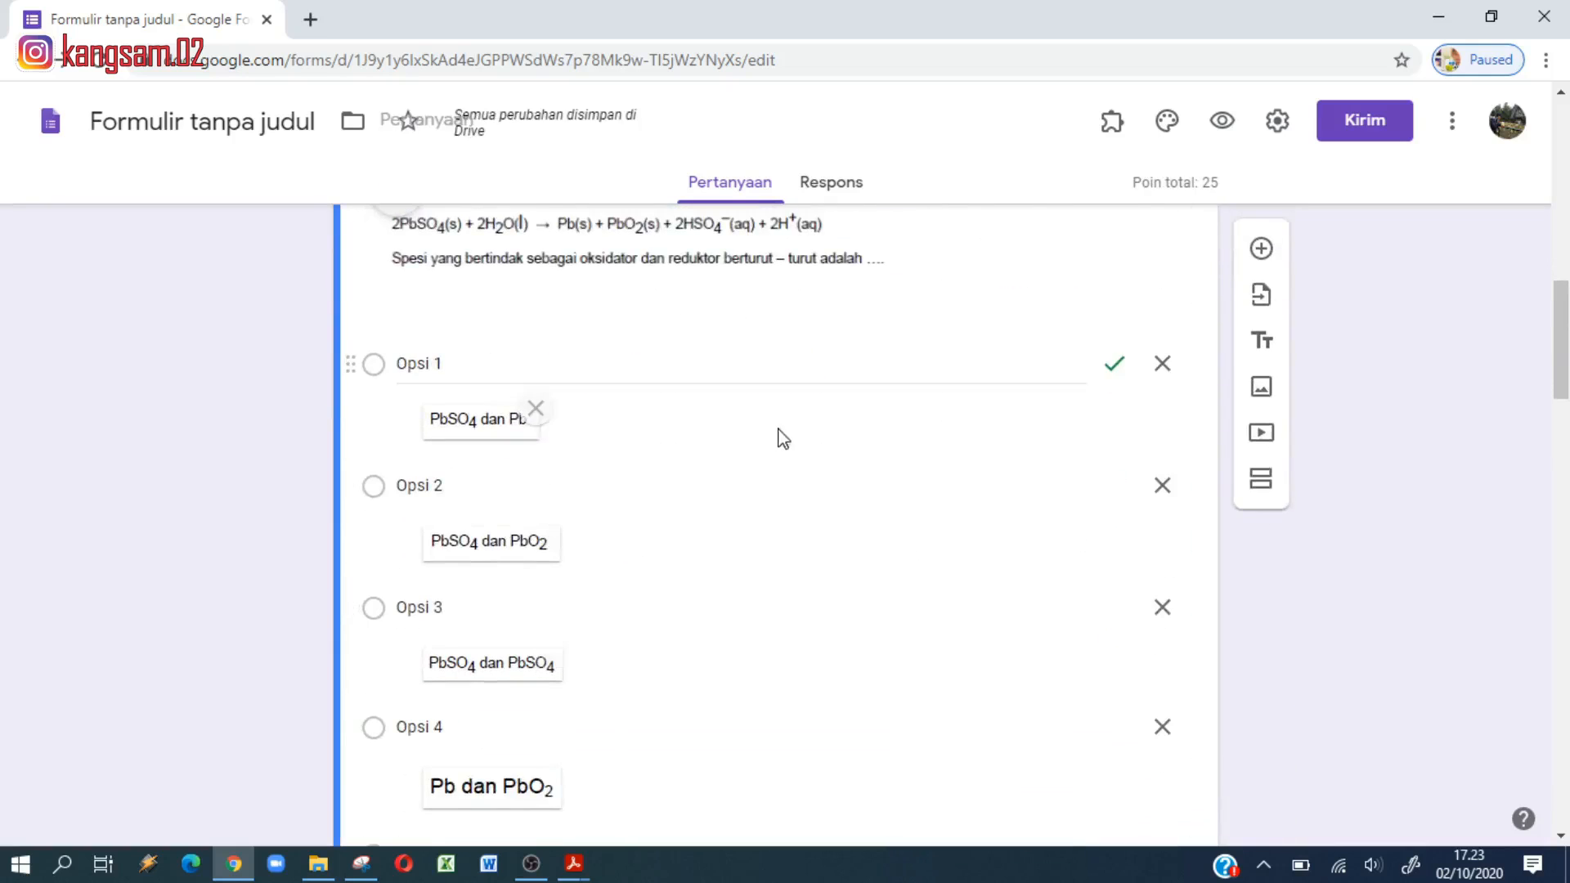
scroll(757, 417, "down", 3)
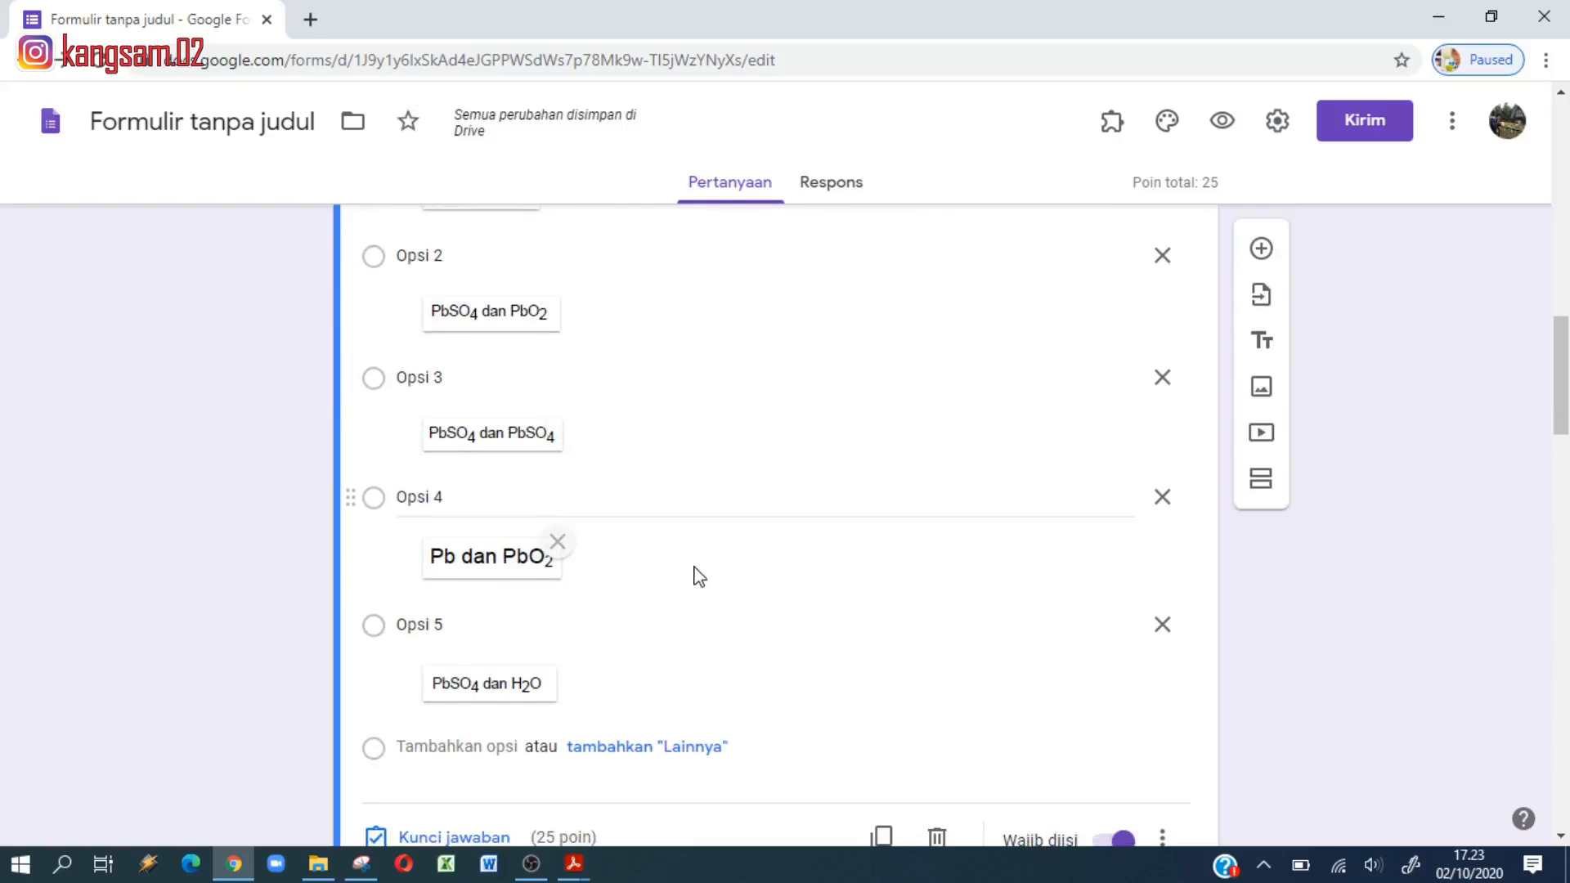
scroll(697, 576, "up", 3)
scroll(679, 540, "down", 6)
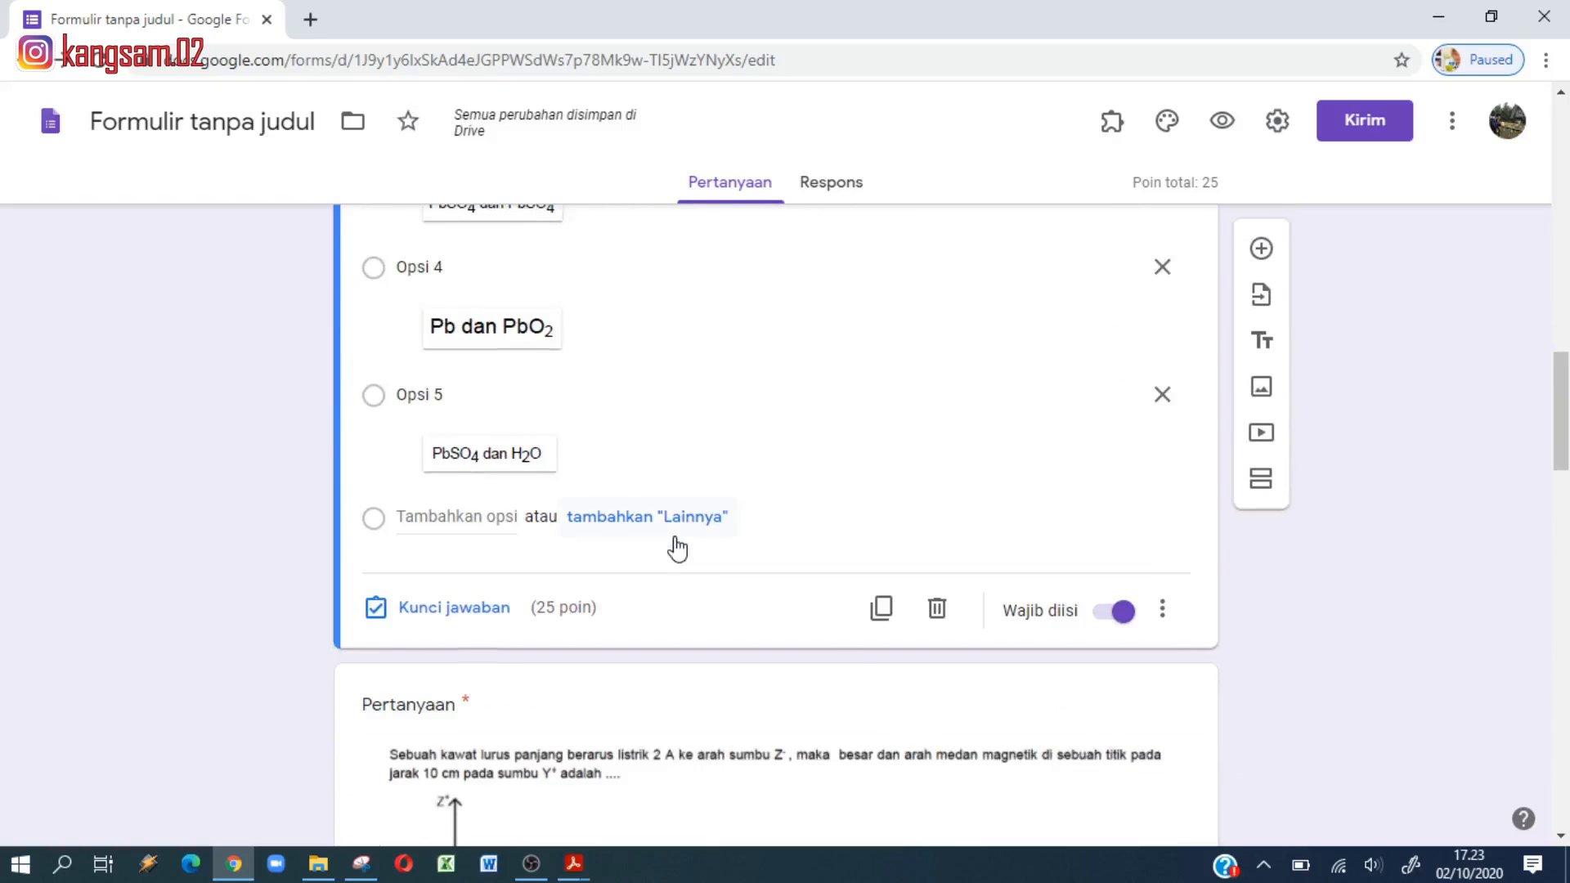
scroll(677, 548, "down", 3)
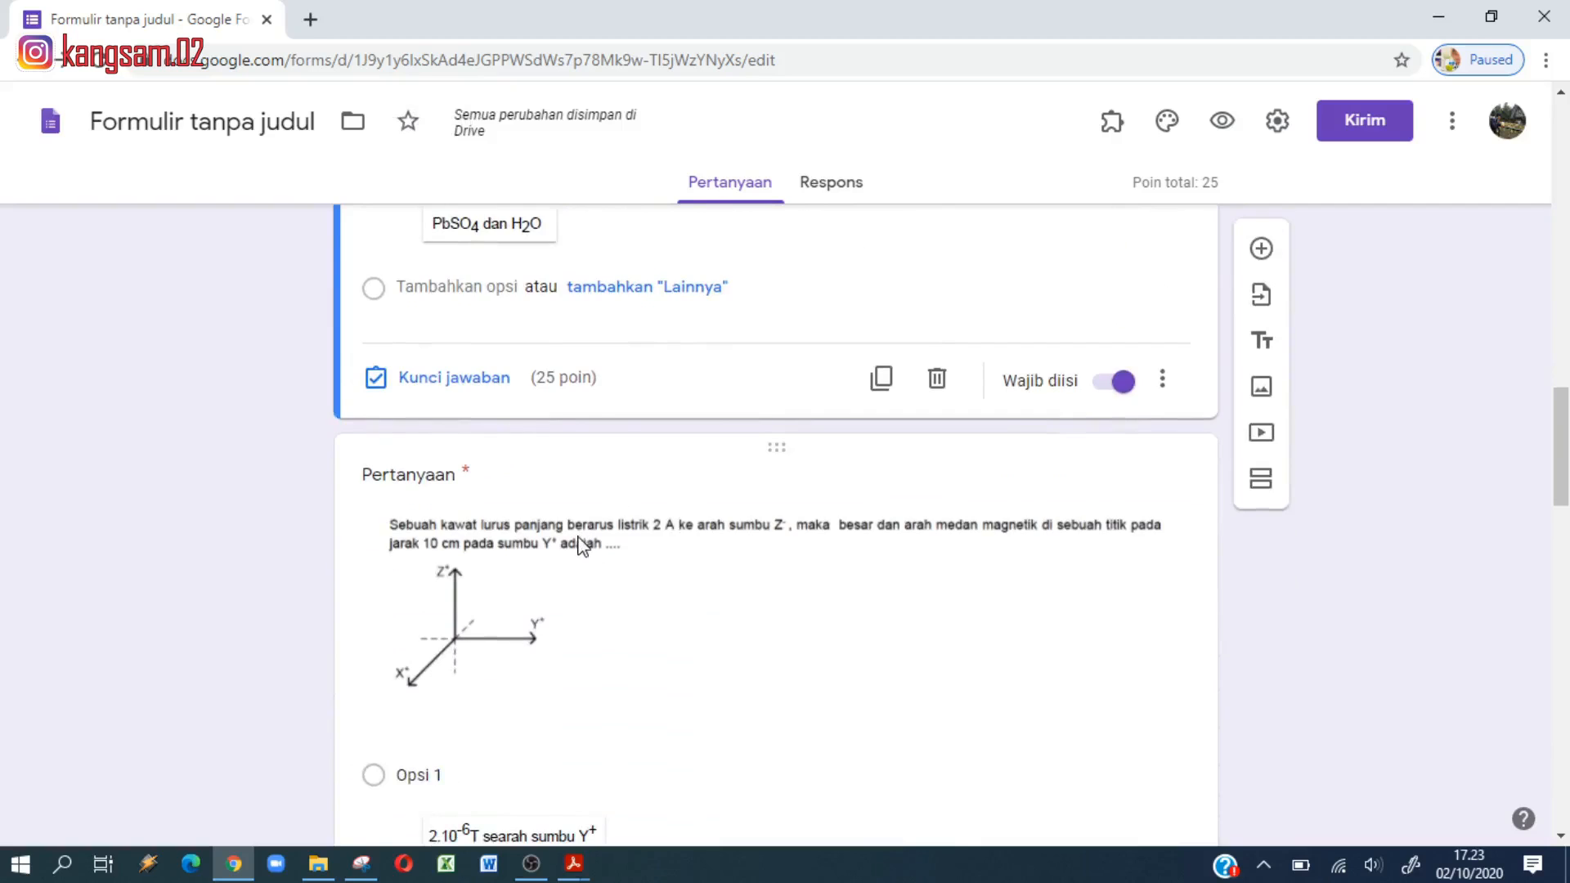
left_click(582, 547)
scroll(576, 546, "down", 3)
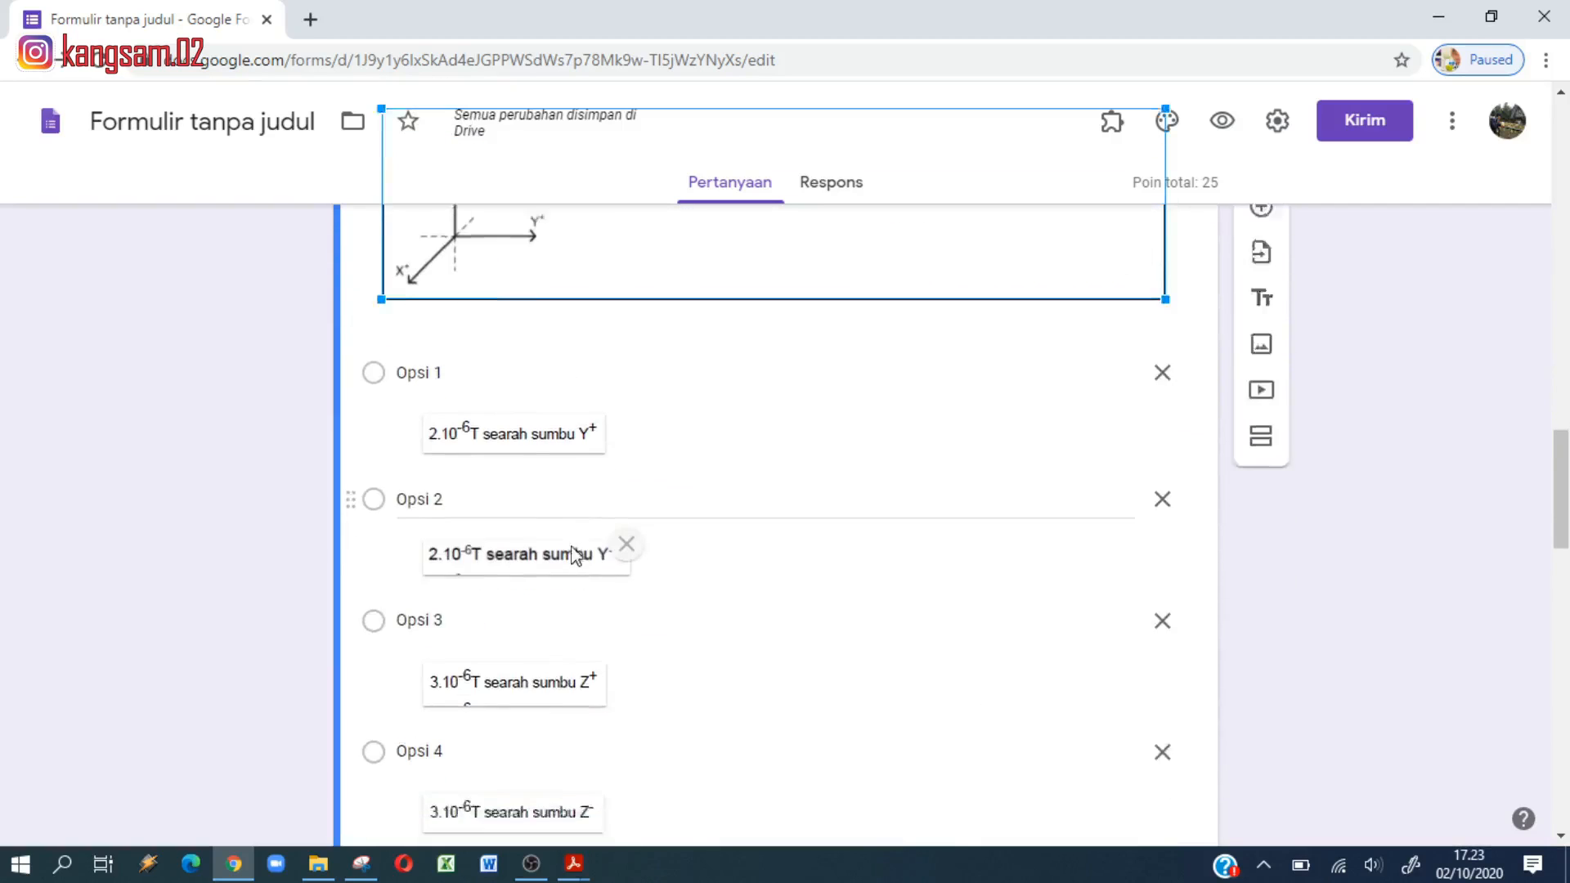
scroll(577, 556, "down", 1)
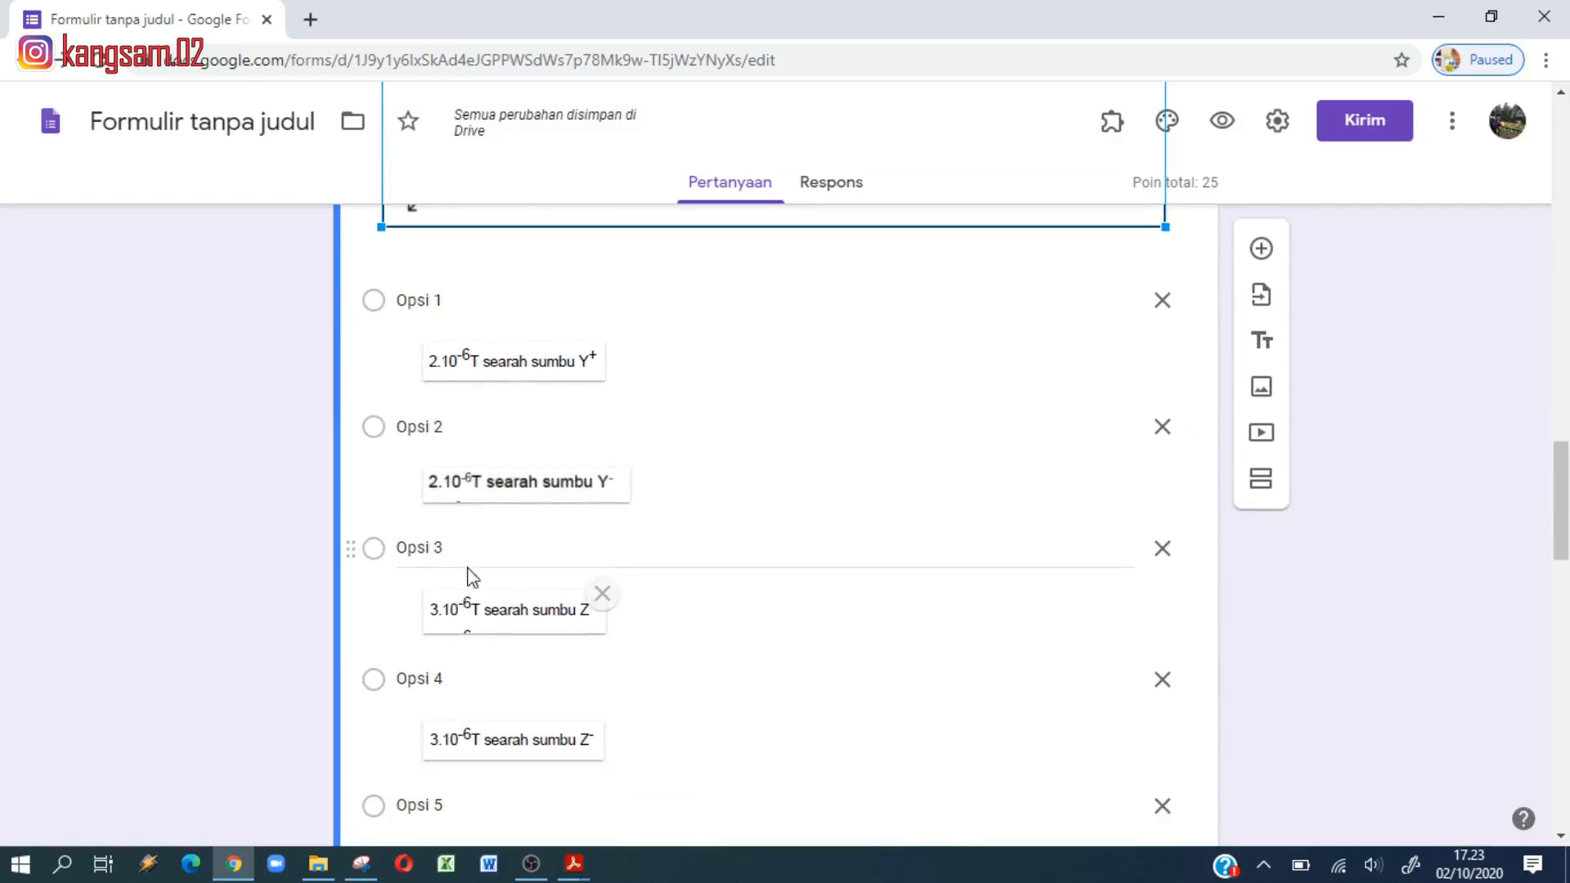
left_click(377, 431)
scroll(649, 596, "down", 5)
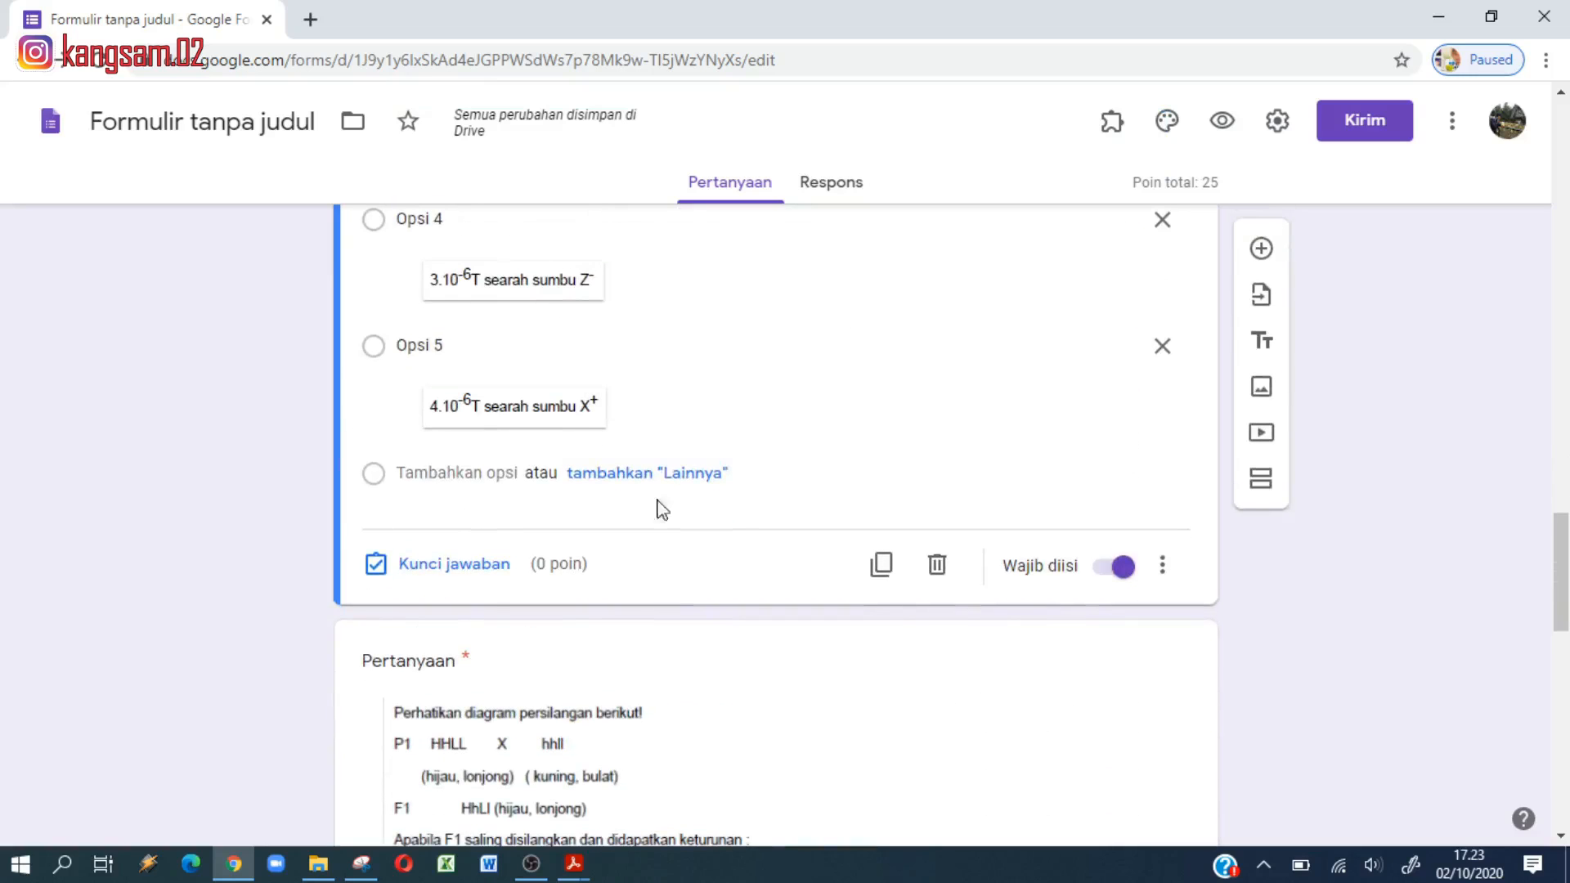
left_click(462, 564)
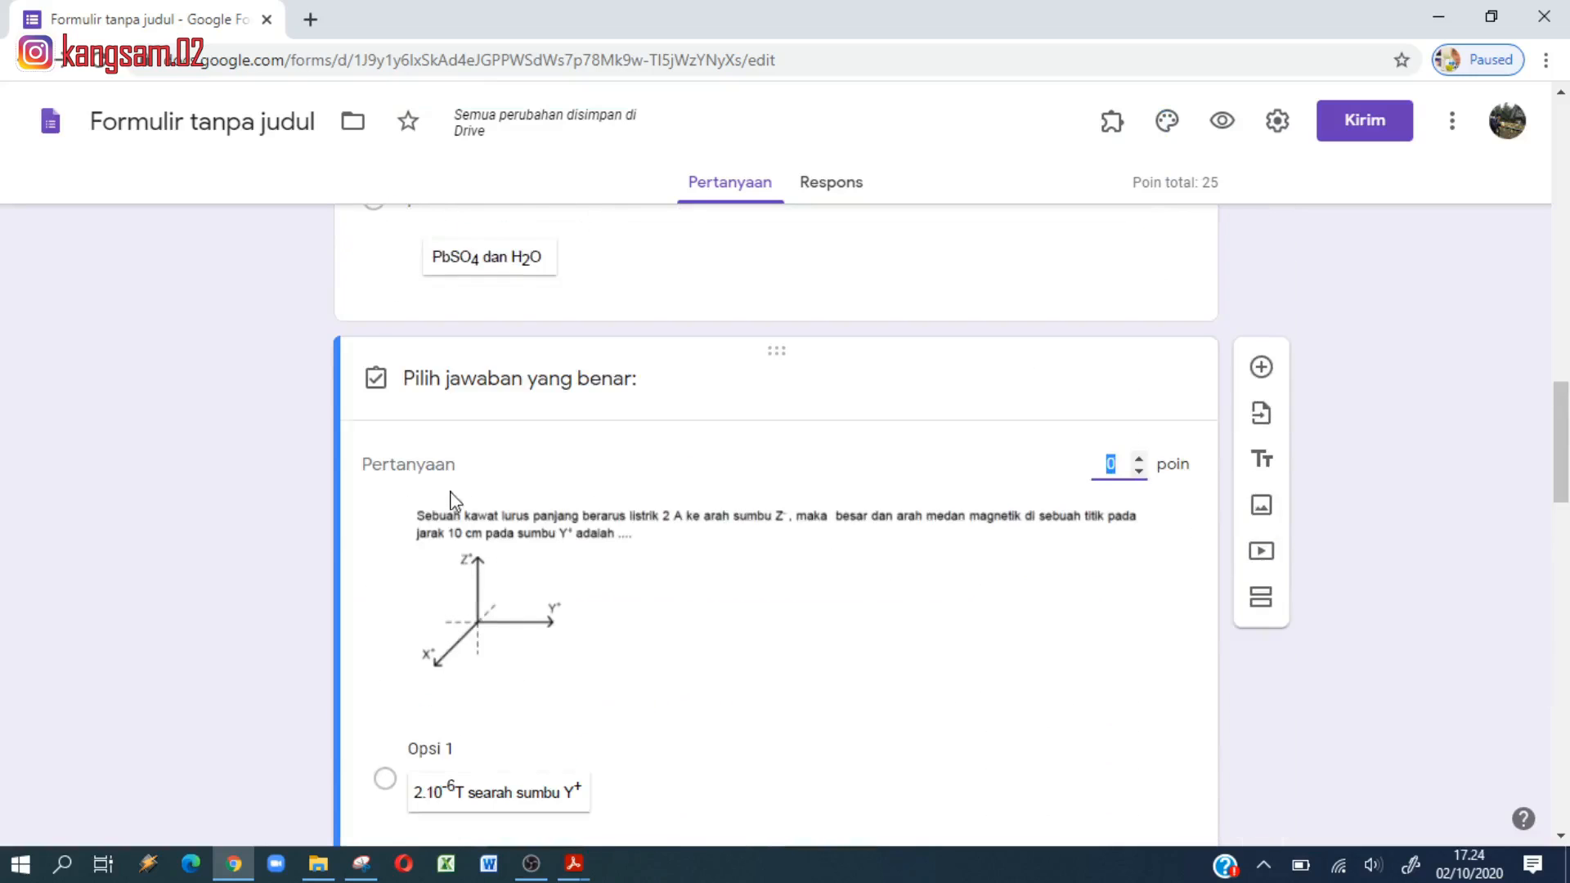
scroll(452, 500, "down", 3)
left_click(385, 655)
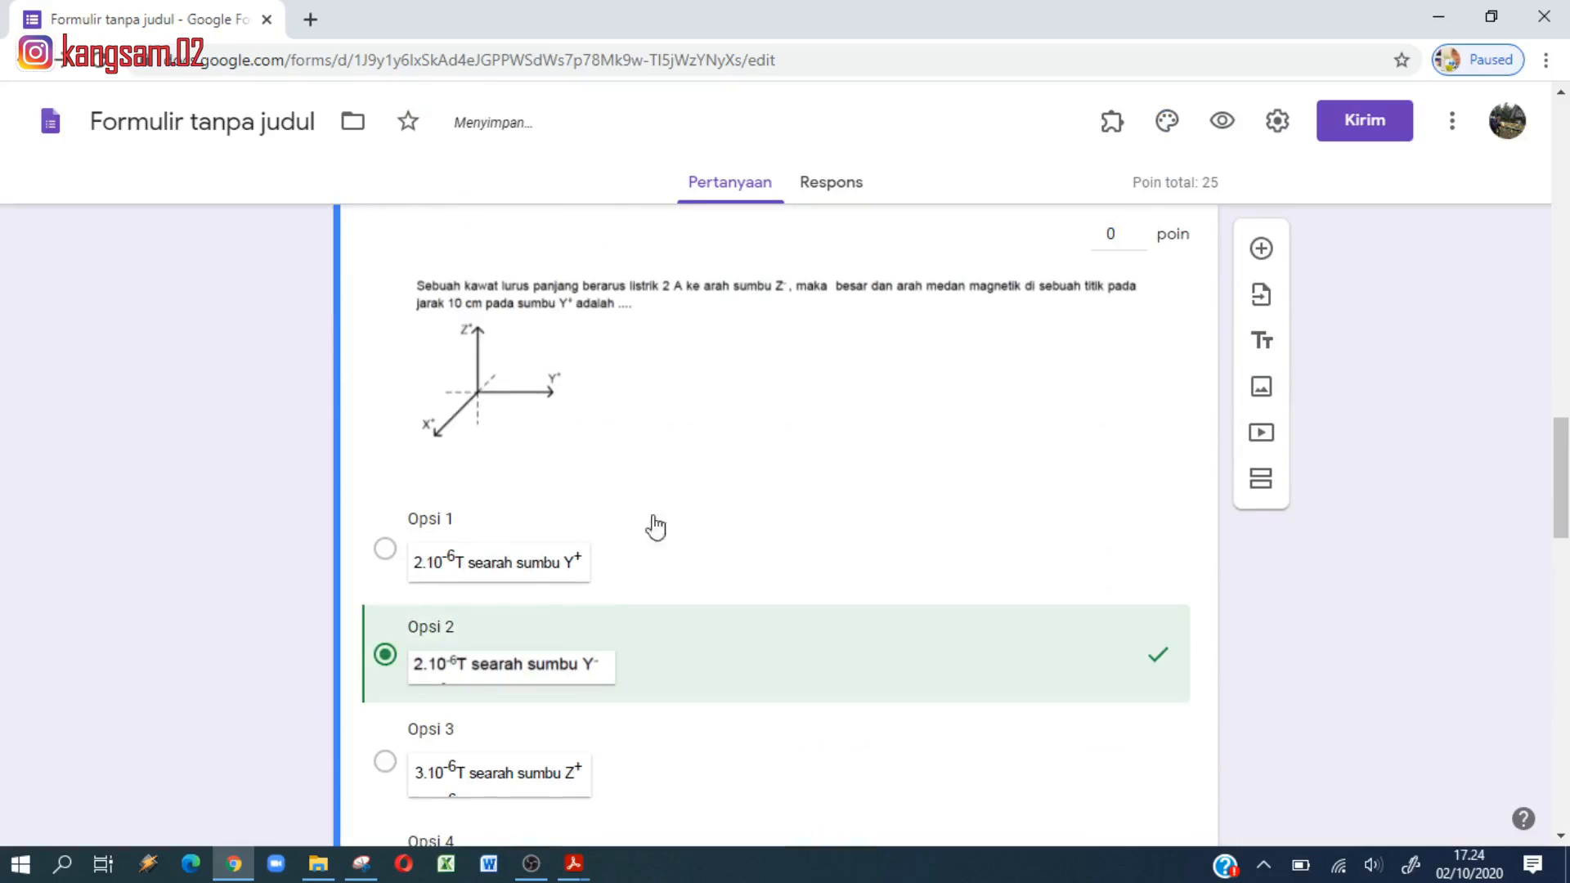
Step: Assign 25 points to the magnetic field question and finish editing its answer key
left_click(1110, 235)
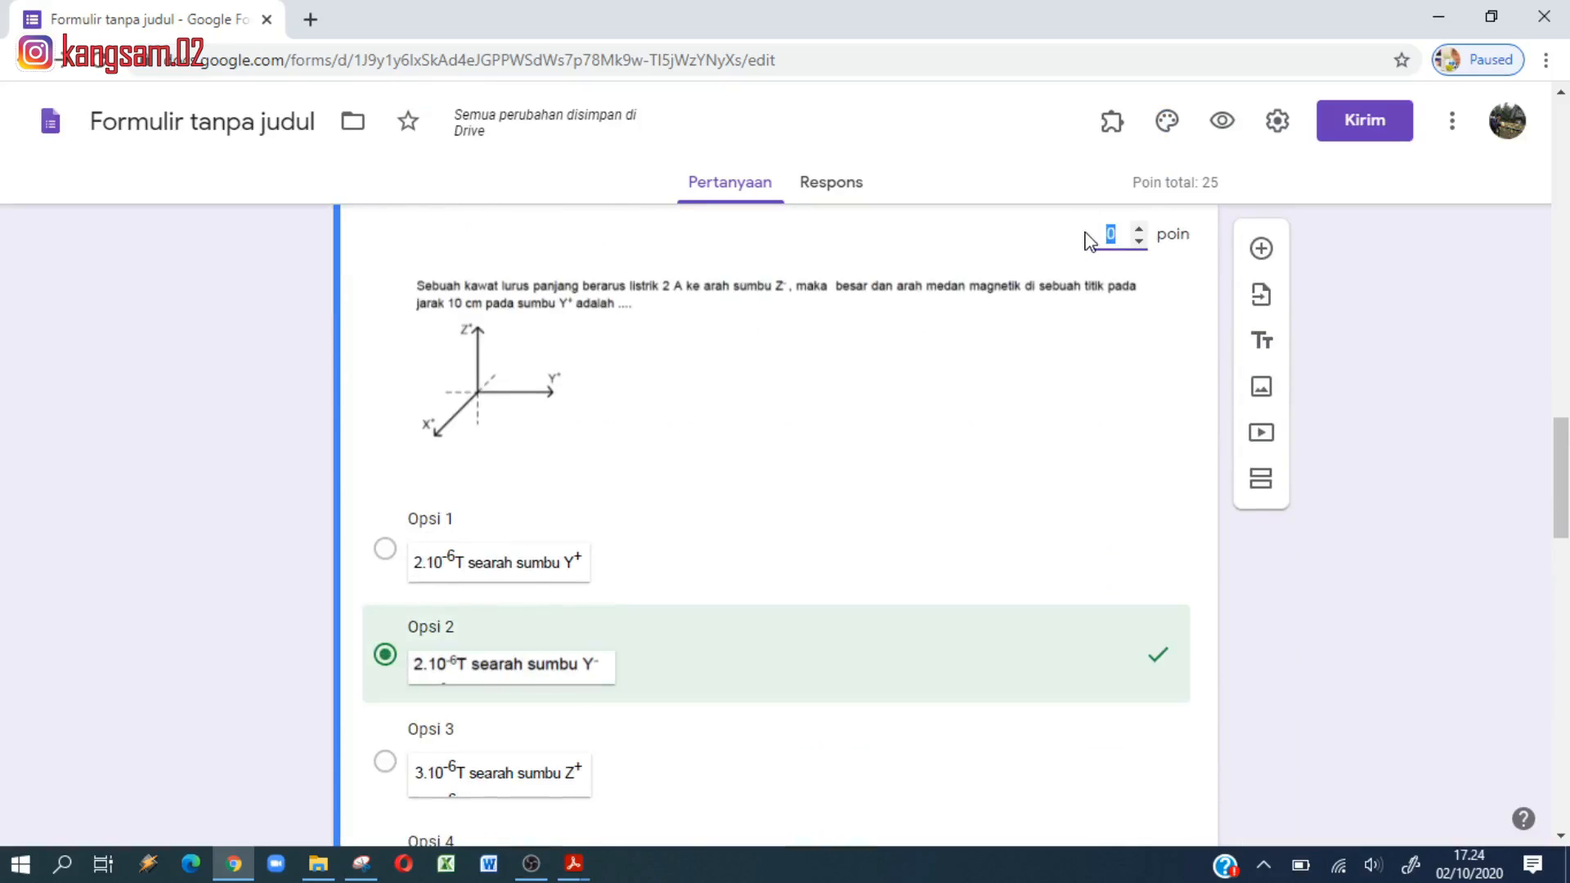
type("25")
scroll(564, 582, "down", 6)
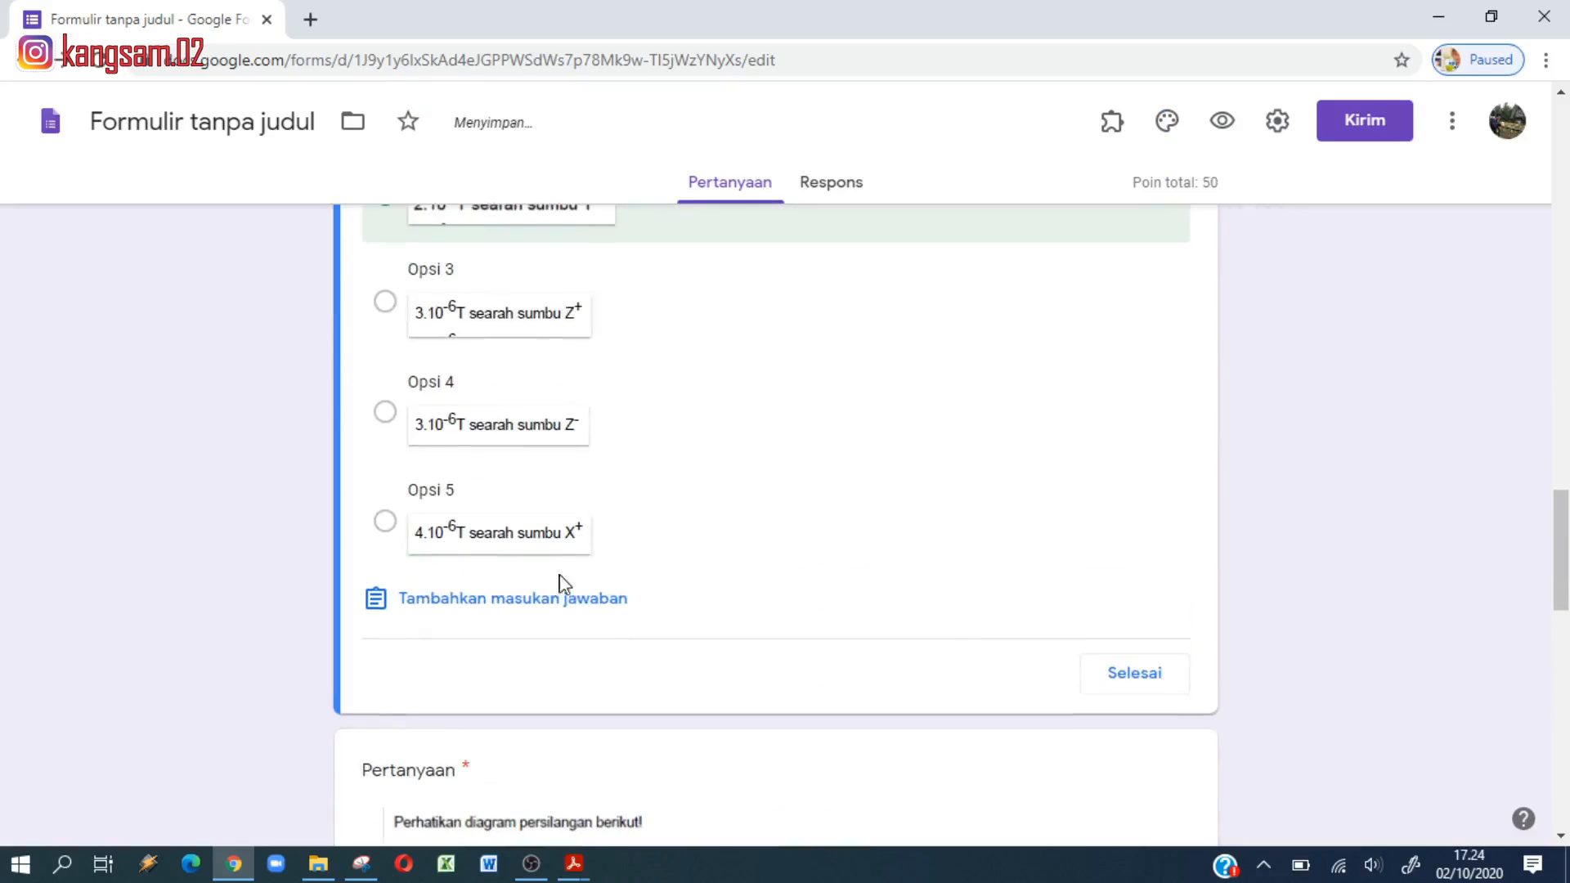
left_click(1133, 672)
Step: In the biology crossing question's answer key, mark "Gen h dan l terdapat dalam kromosom yang sama dan saling berjauhan" as correct
scroll(630, 536, "down", 10)
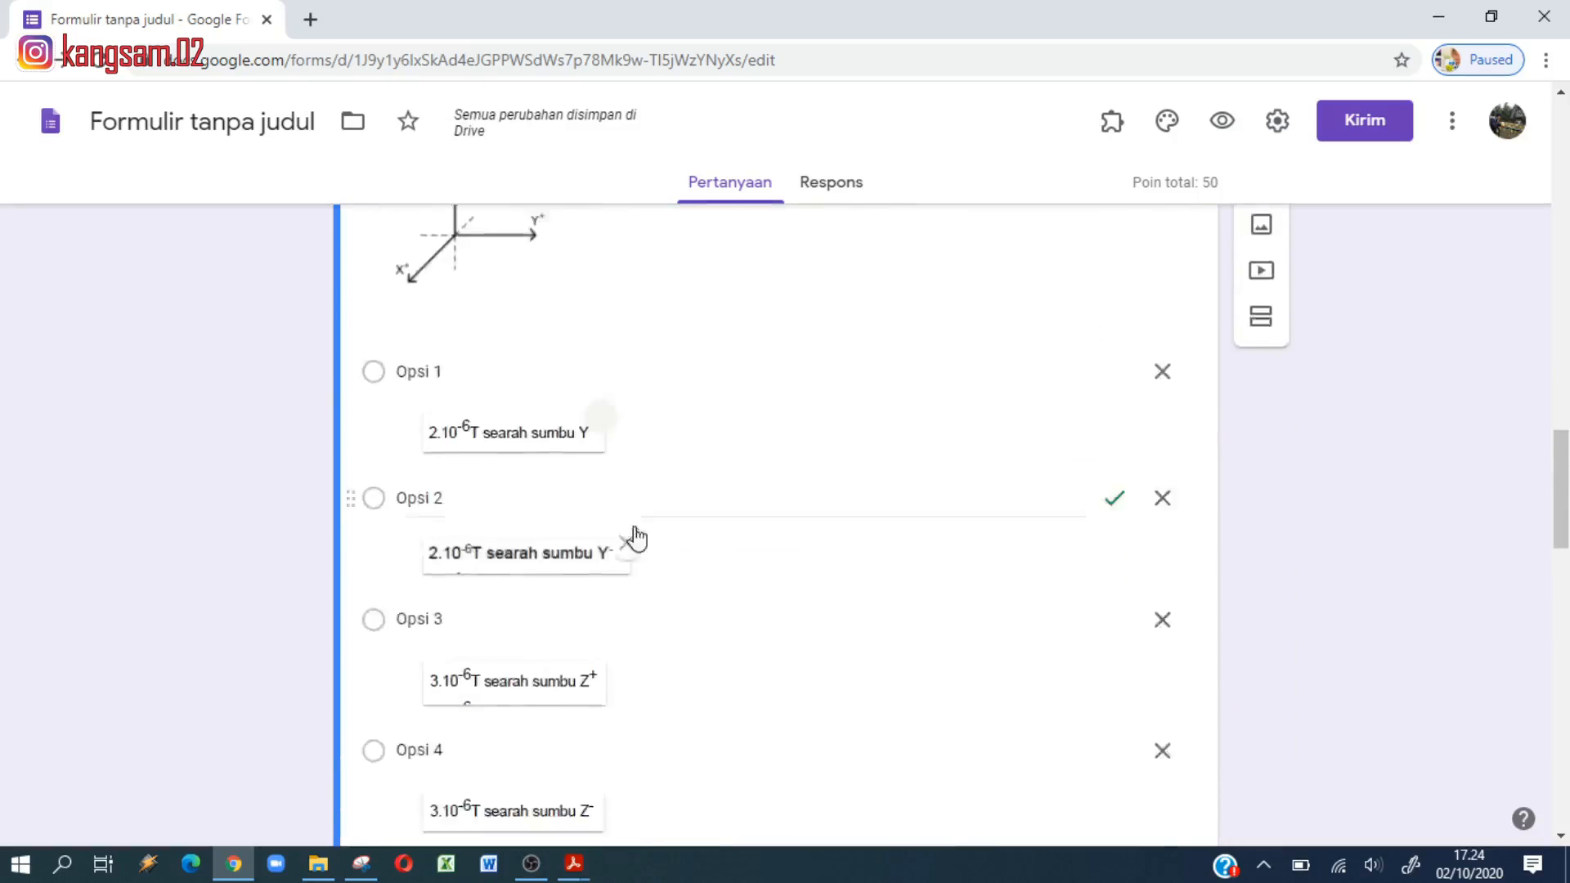
scroll(636, 526, "down", 10)
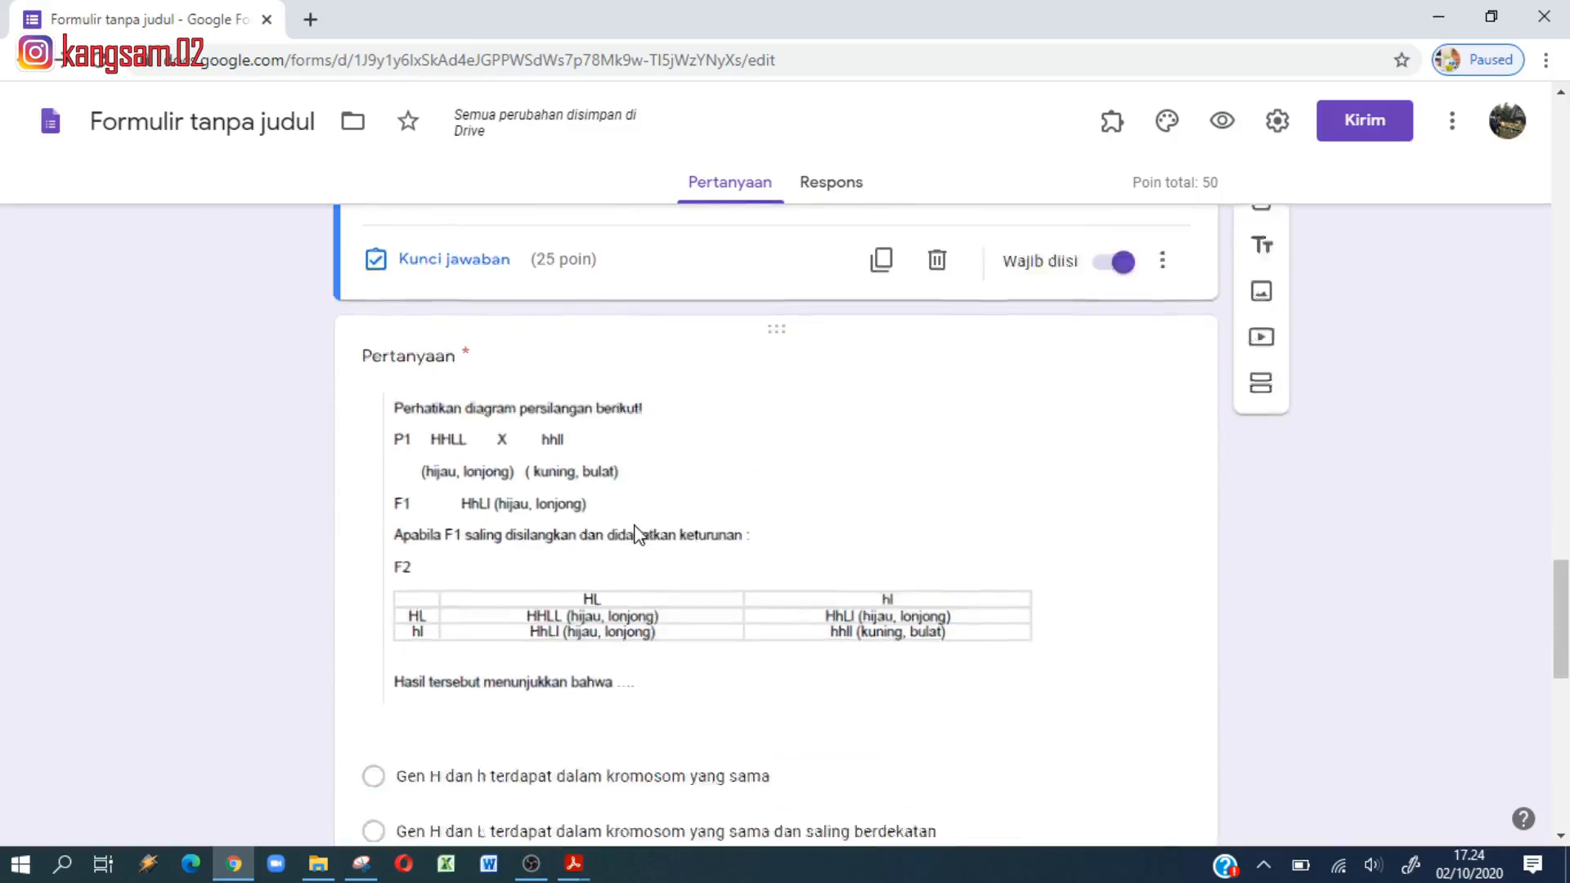
scroll(553, 467, "down", 3)
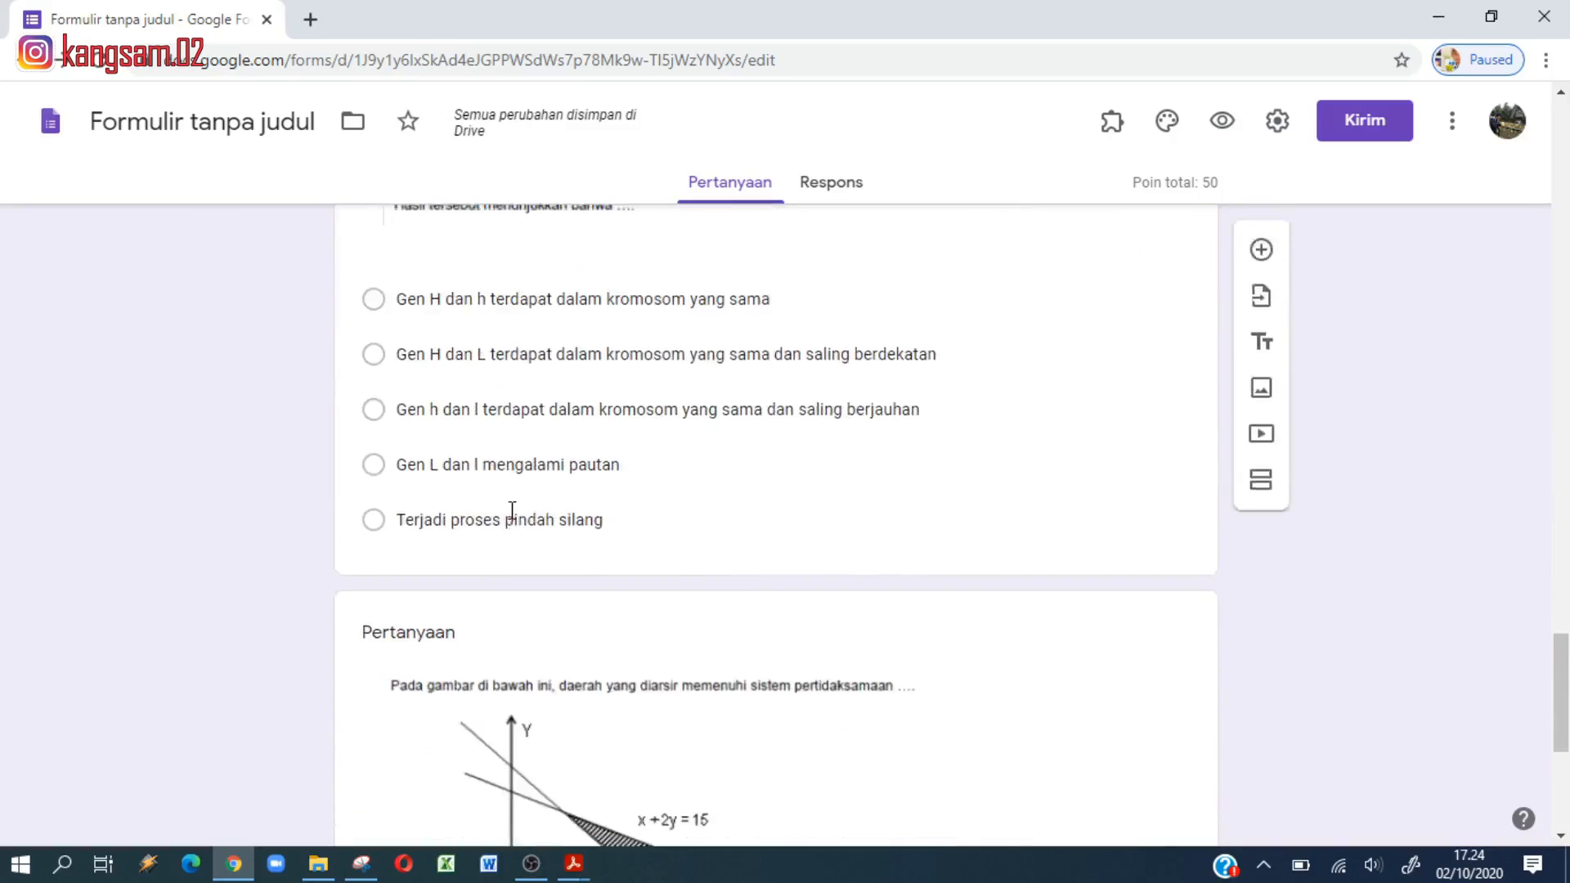
scroll(512, 512, "up", 3)
left_click(533, 501)
scroll(524, 573, "down", 5)
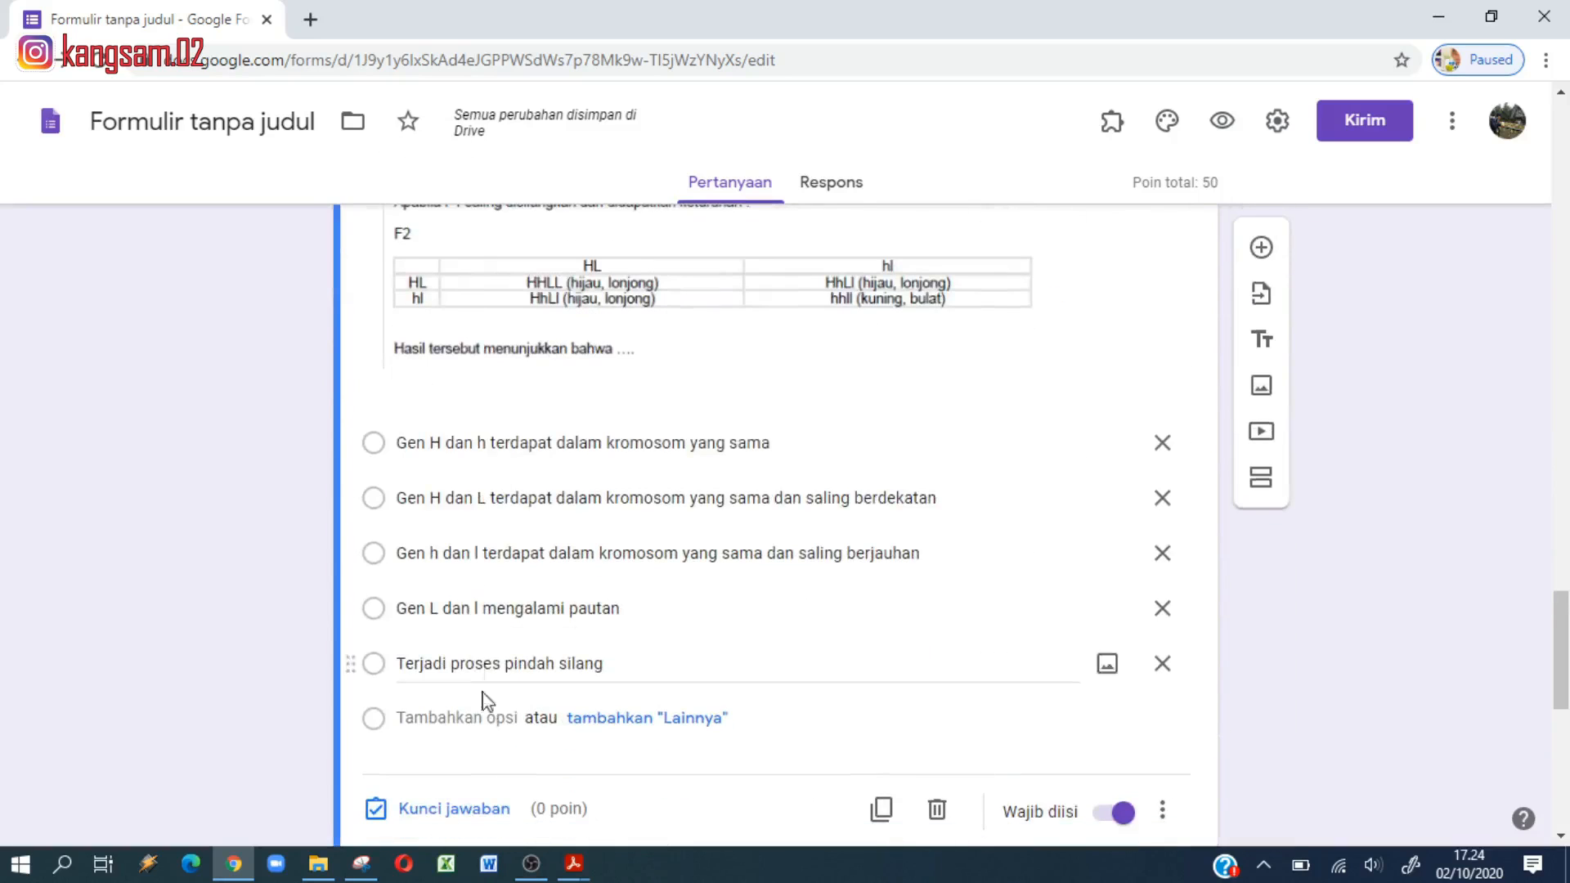
left_click(462, 811)
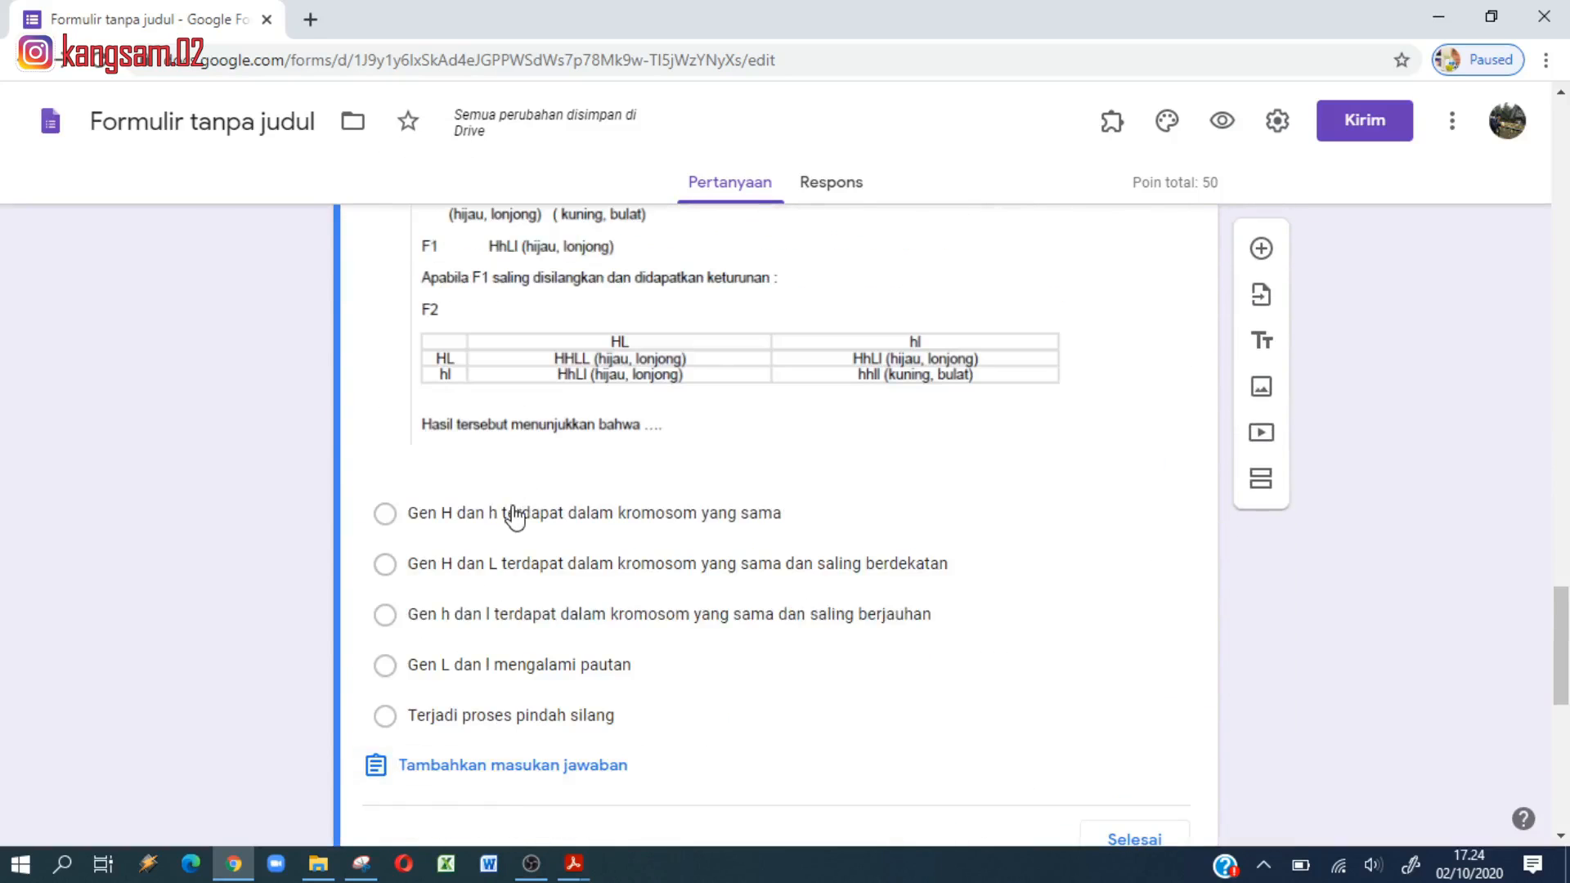
left_click(398, 619)
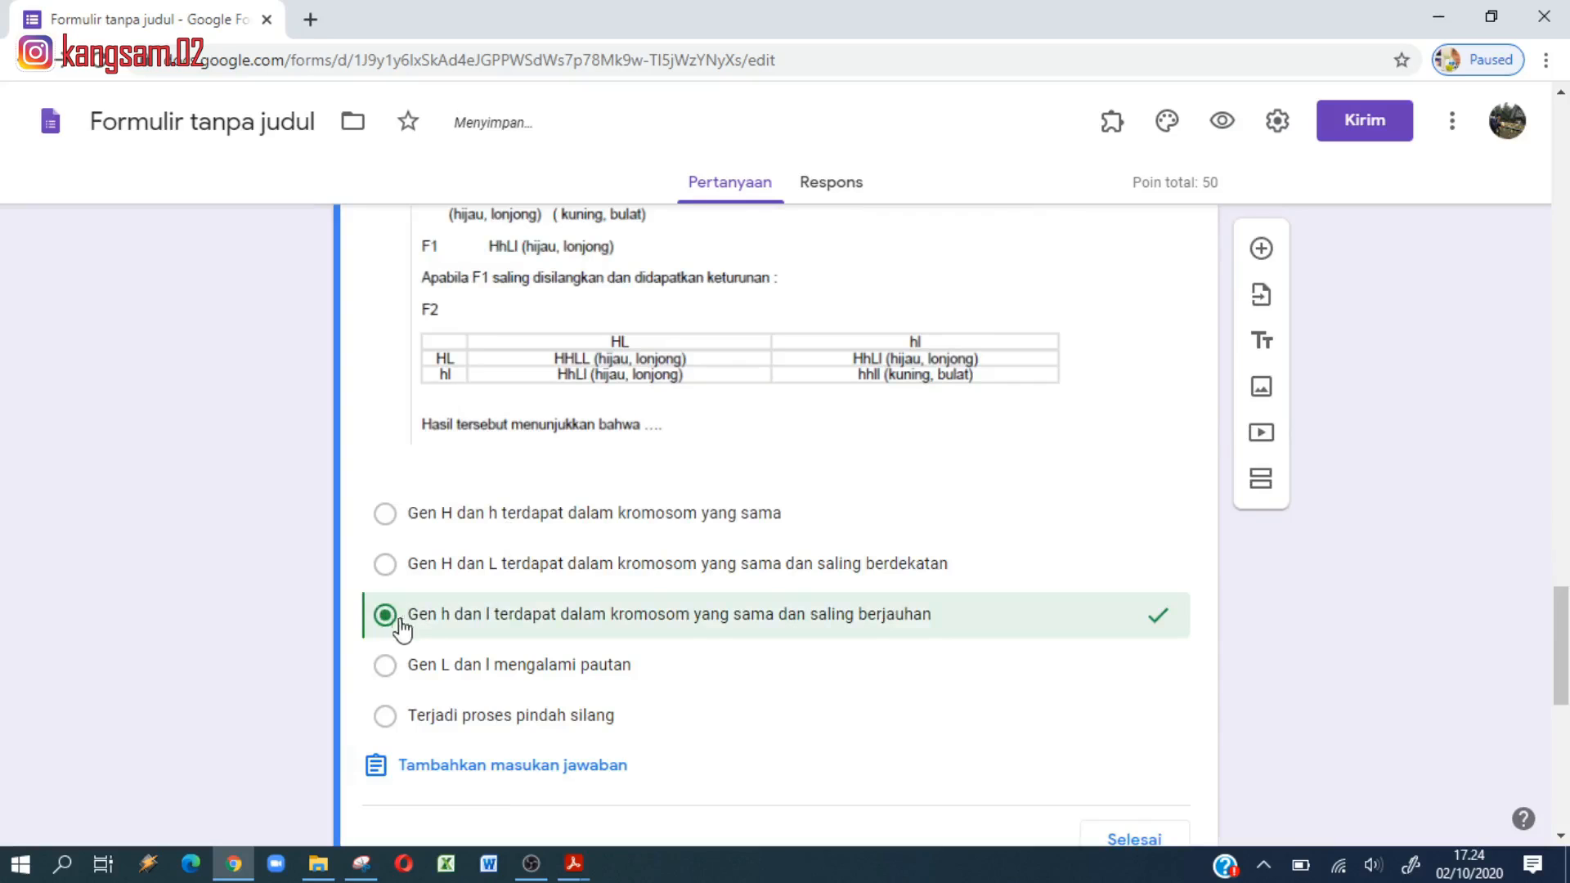
Step: Assign 25 points to the biology crossing-diagram question and finish editing its answer key
scroll(820, 570, "up", 2)
scroll(820, 570, "up", 4)
left_click(1117, 556)
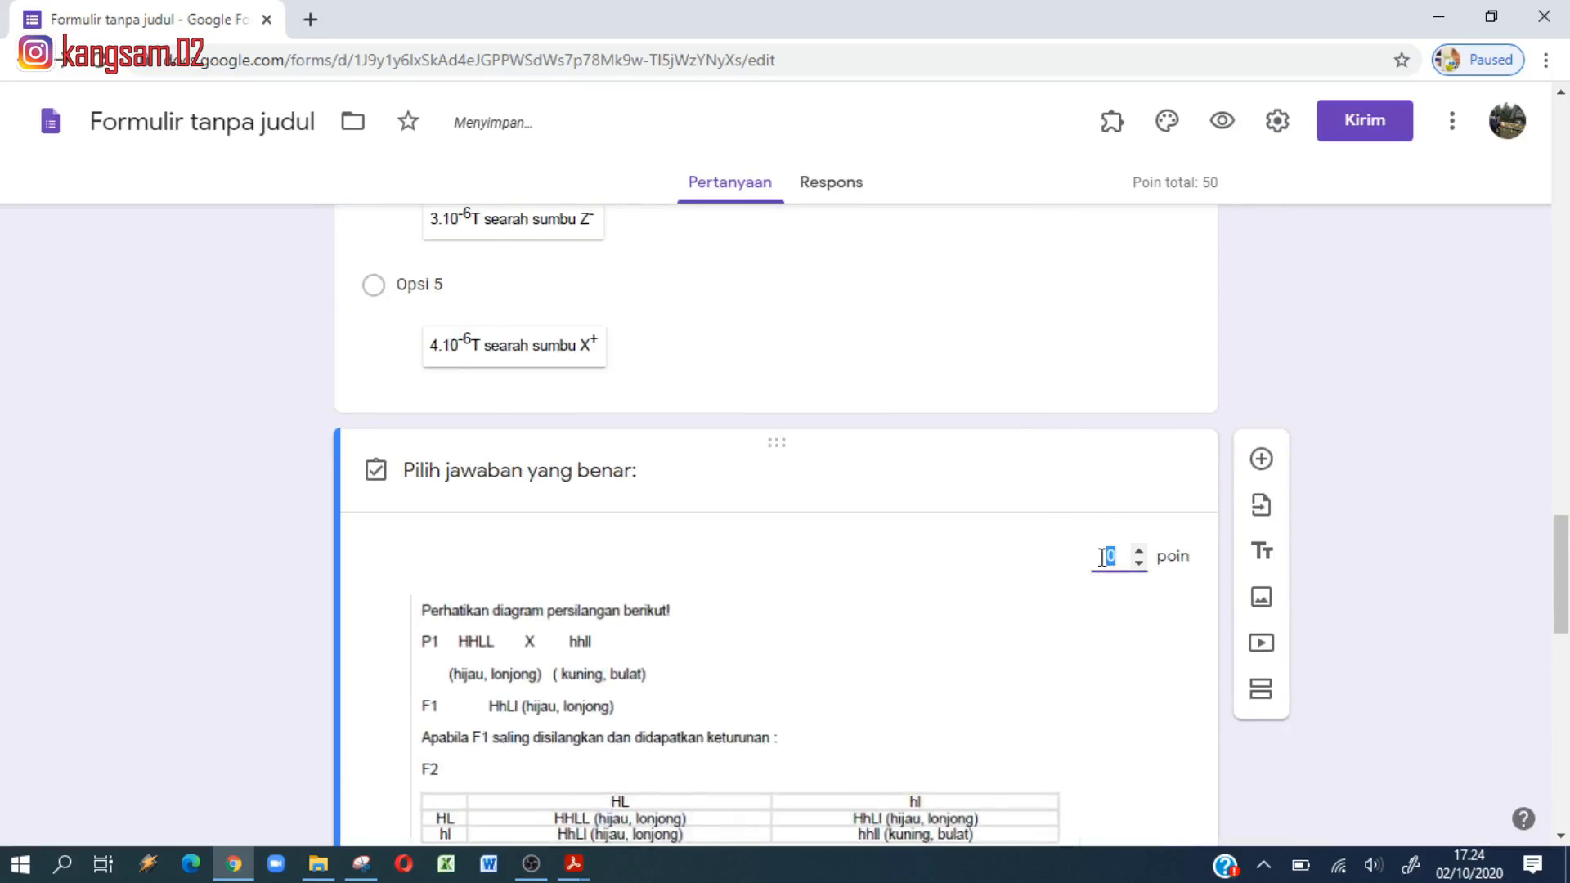
type("25")
scroll(975, 578, "down", 9)
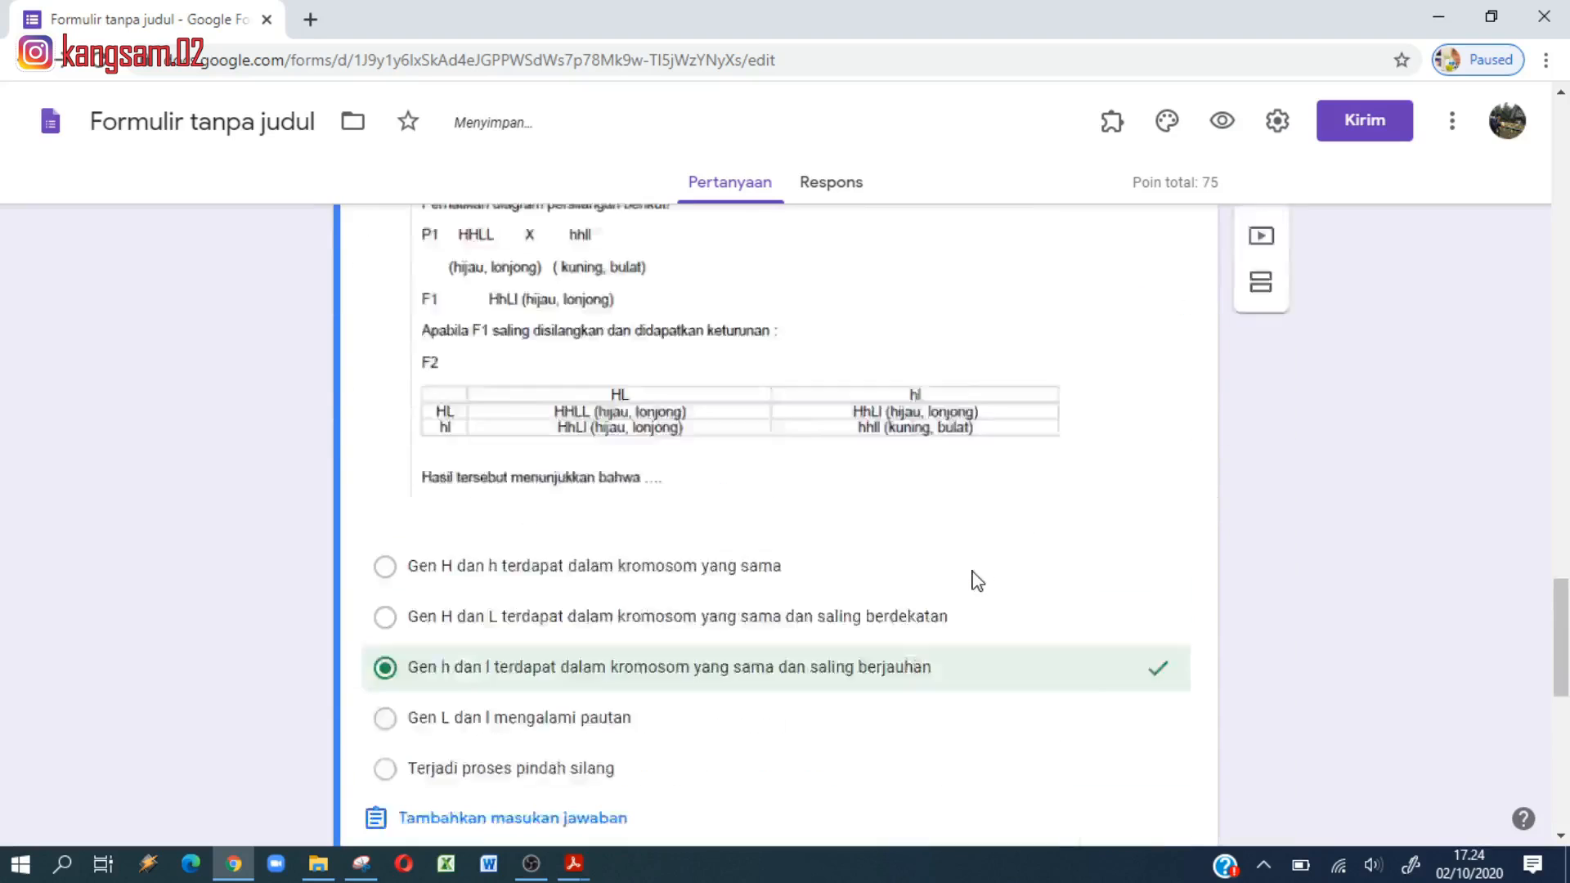
left_click(1131, 619)
Step: Open the answer key of the shaded-region inequality question and mark Opsi 2, "y ≥ 0, x + y ≥ 10, x + 2y ≤ 15", as correct
scroll(687, 486, "down", 8)
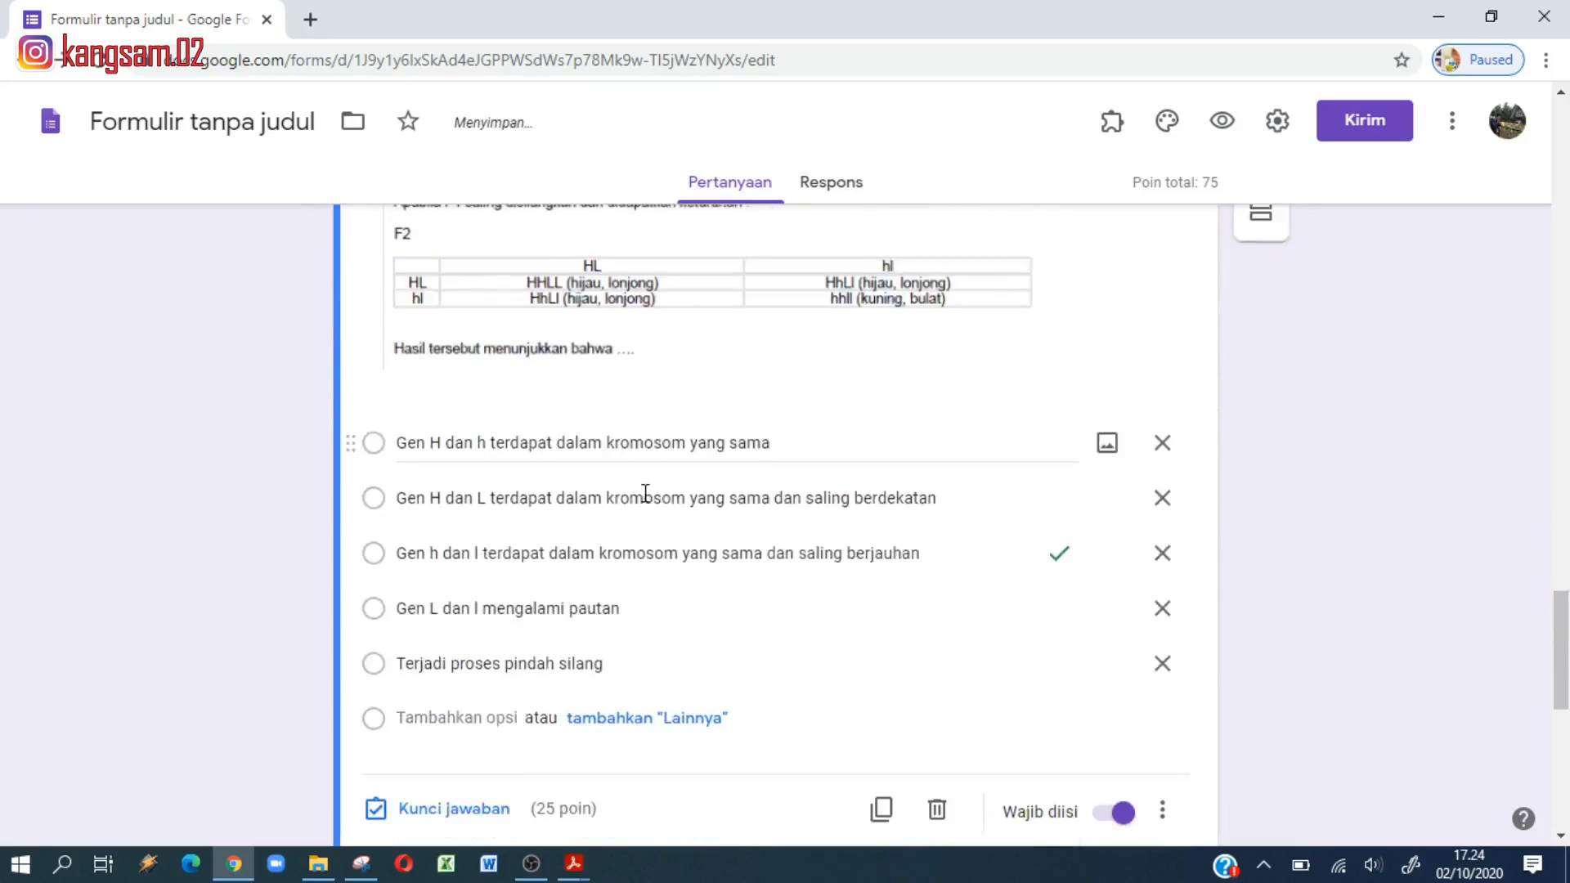
scroll(649, 505, "down", 6)
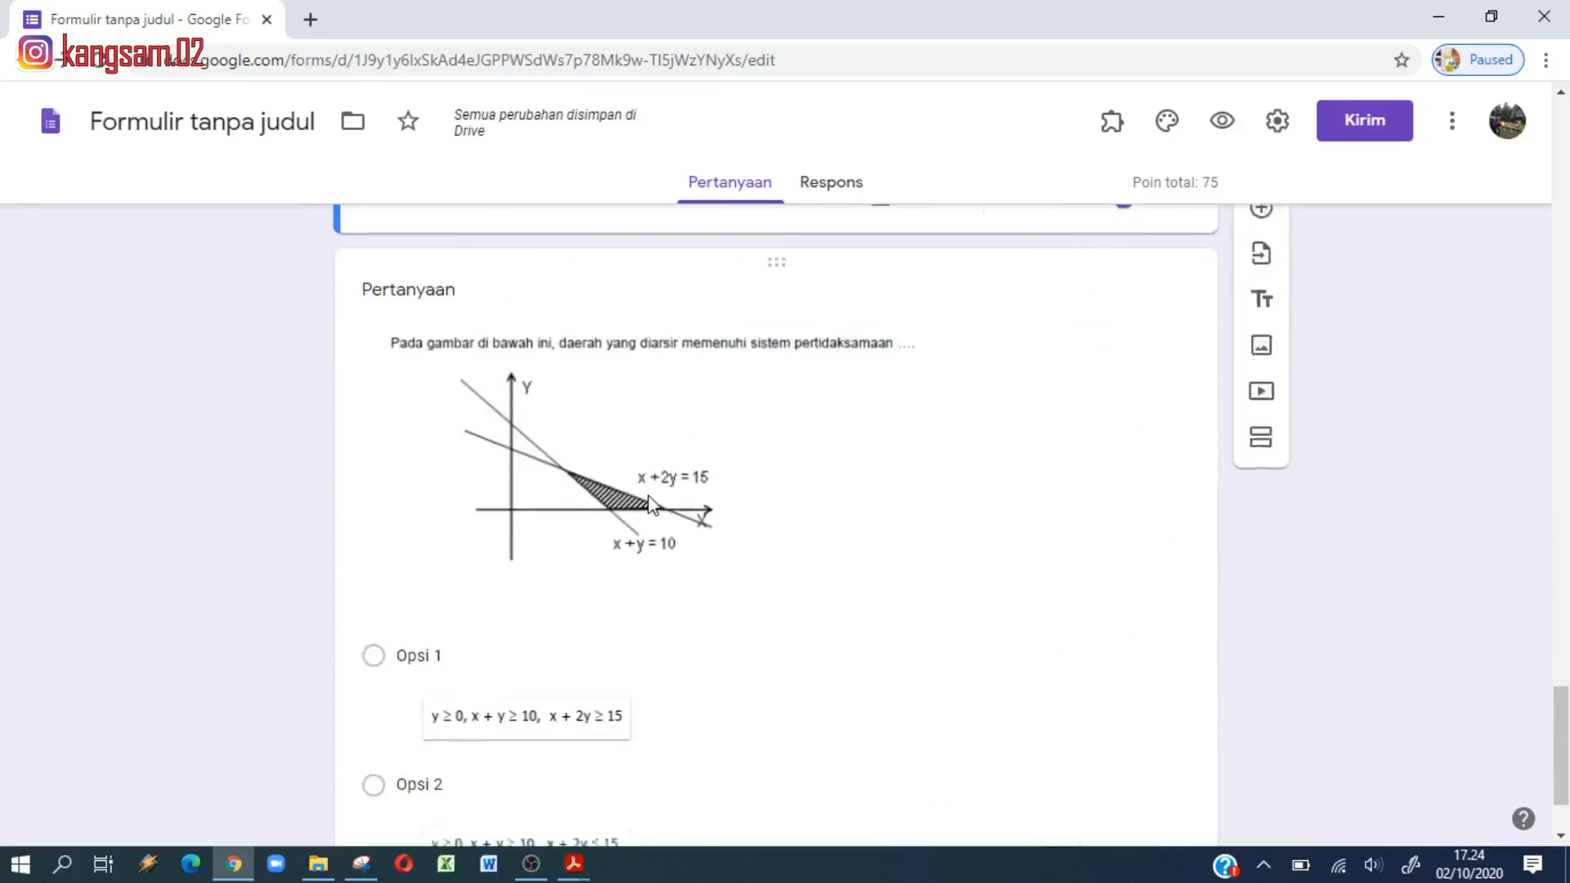
scroll(648, 501, "up", 3)
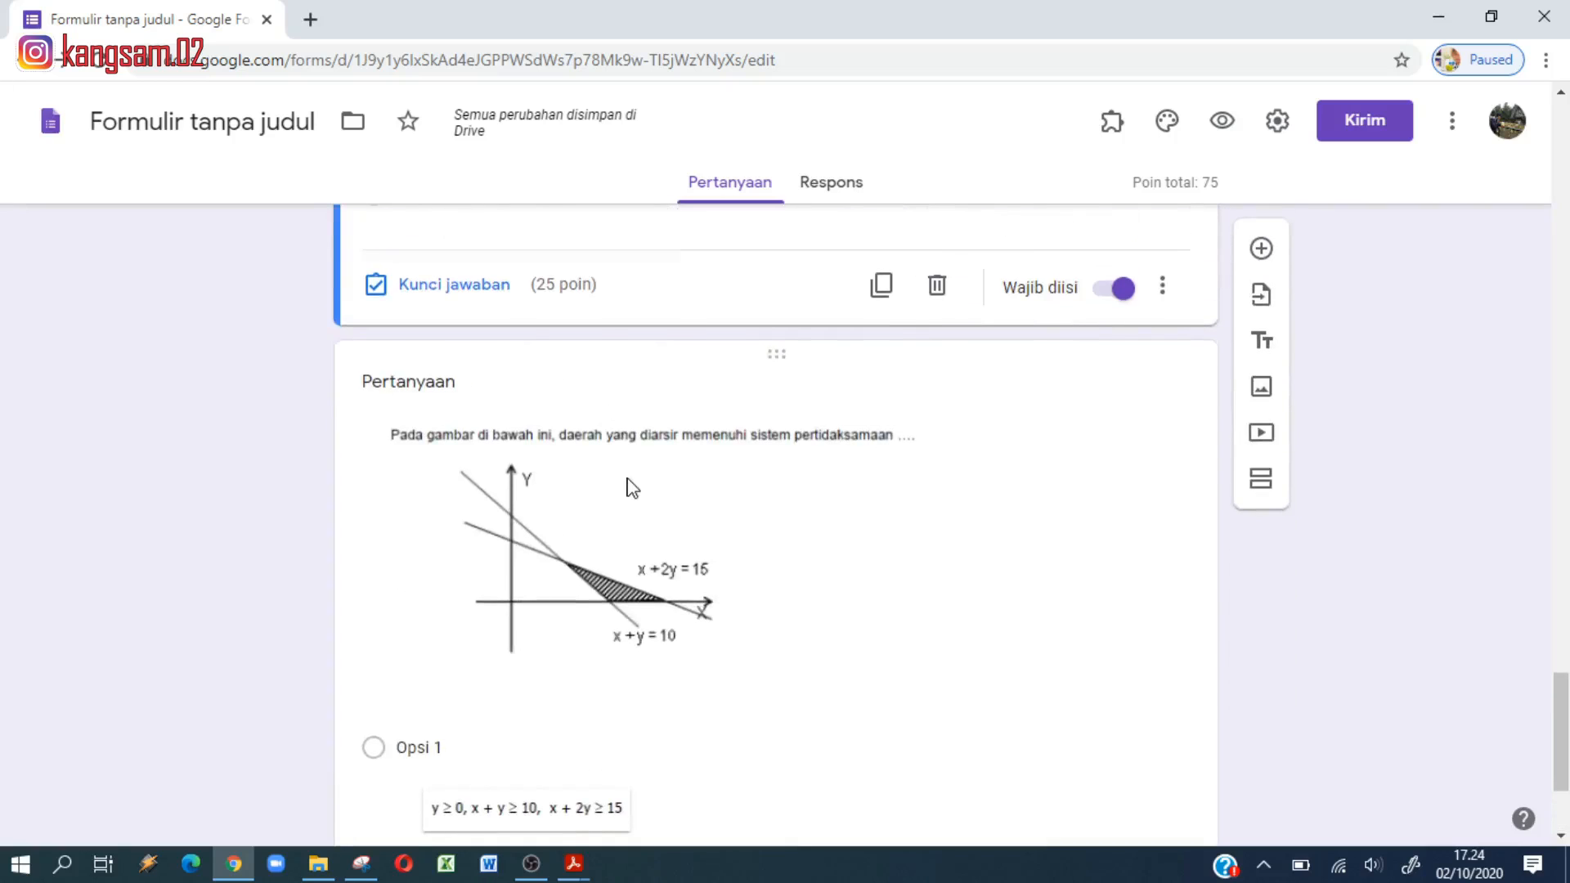
left_click(632, 488)
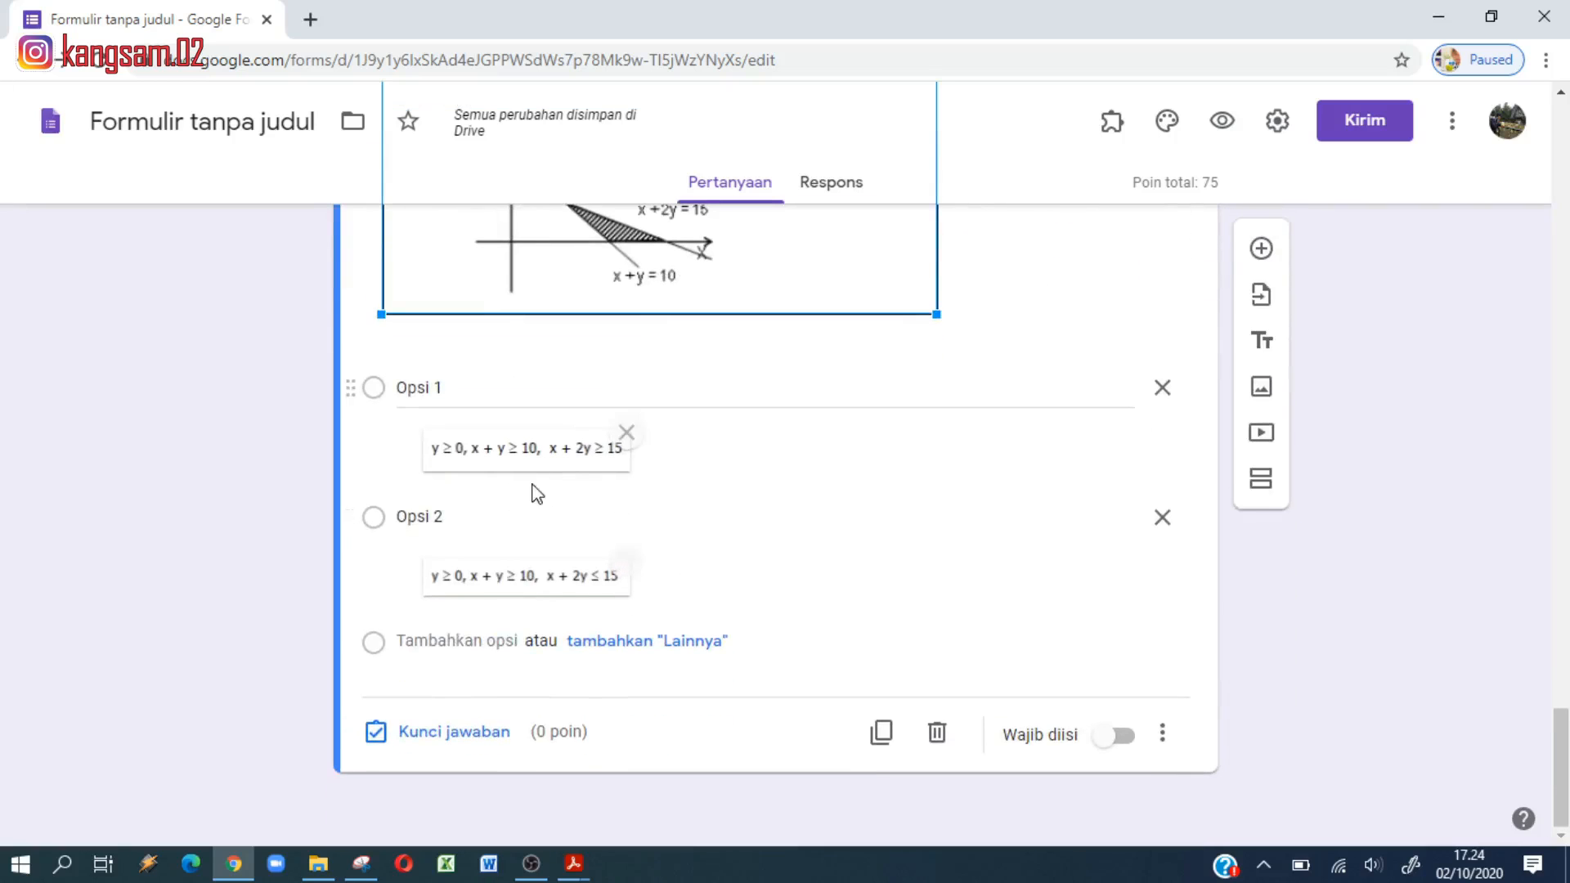
scroll(536, 489, "up", 3)
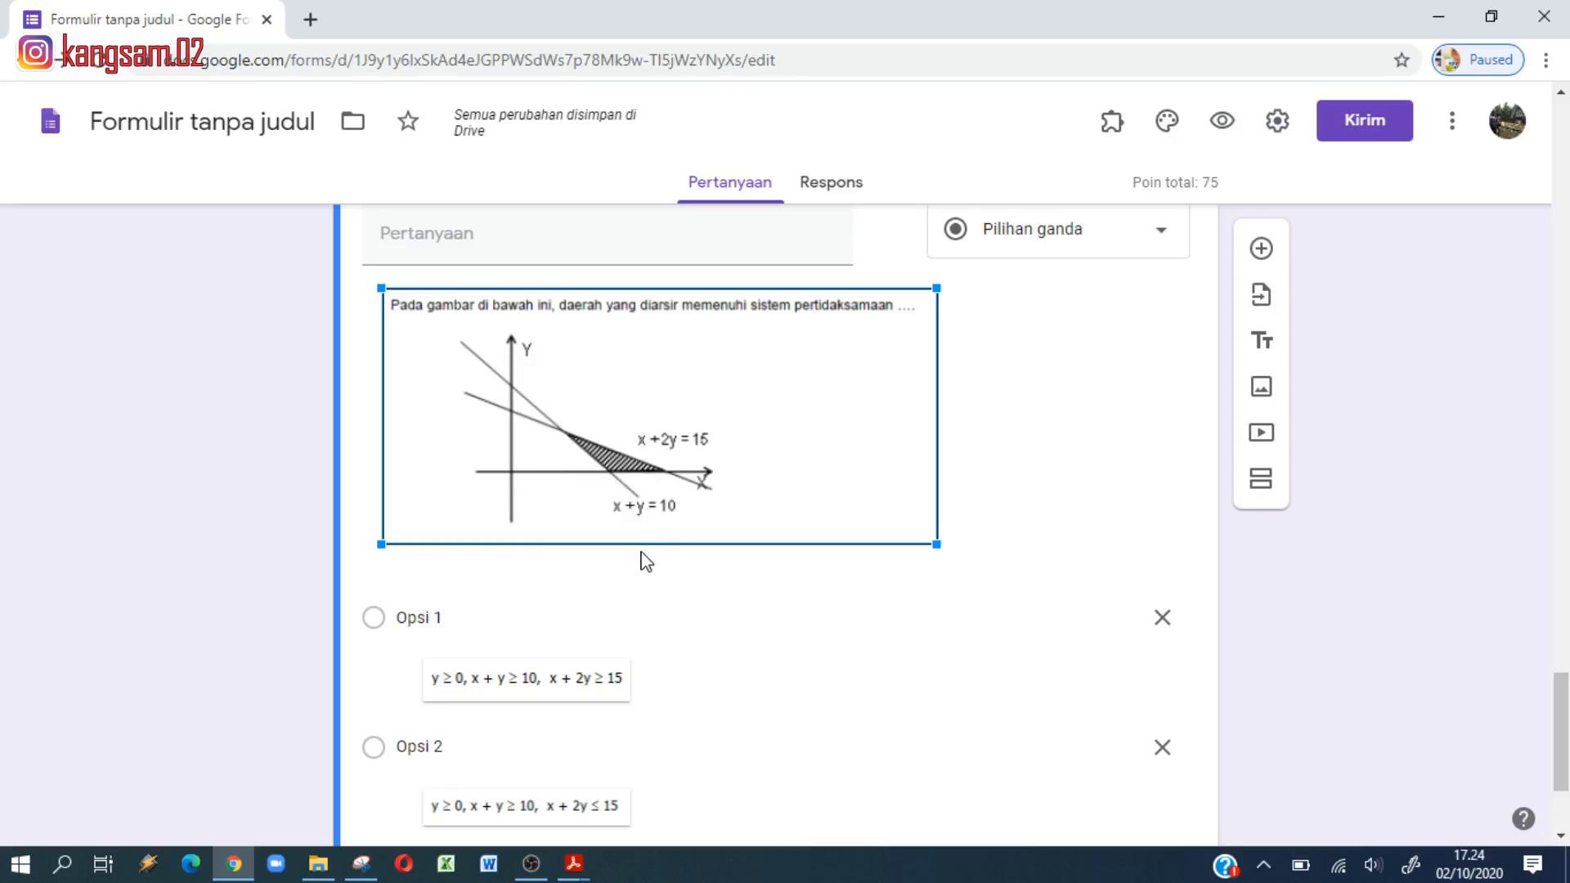
scroll(643, 561, "down", 1)
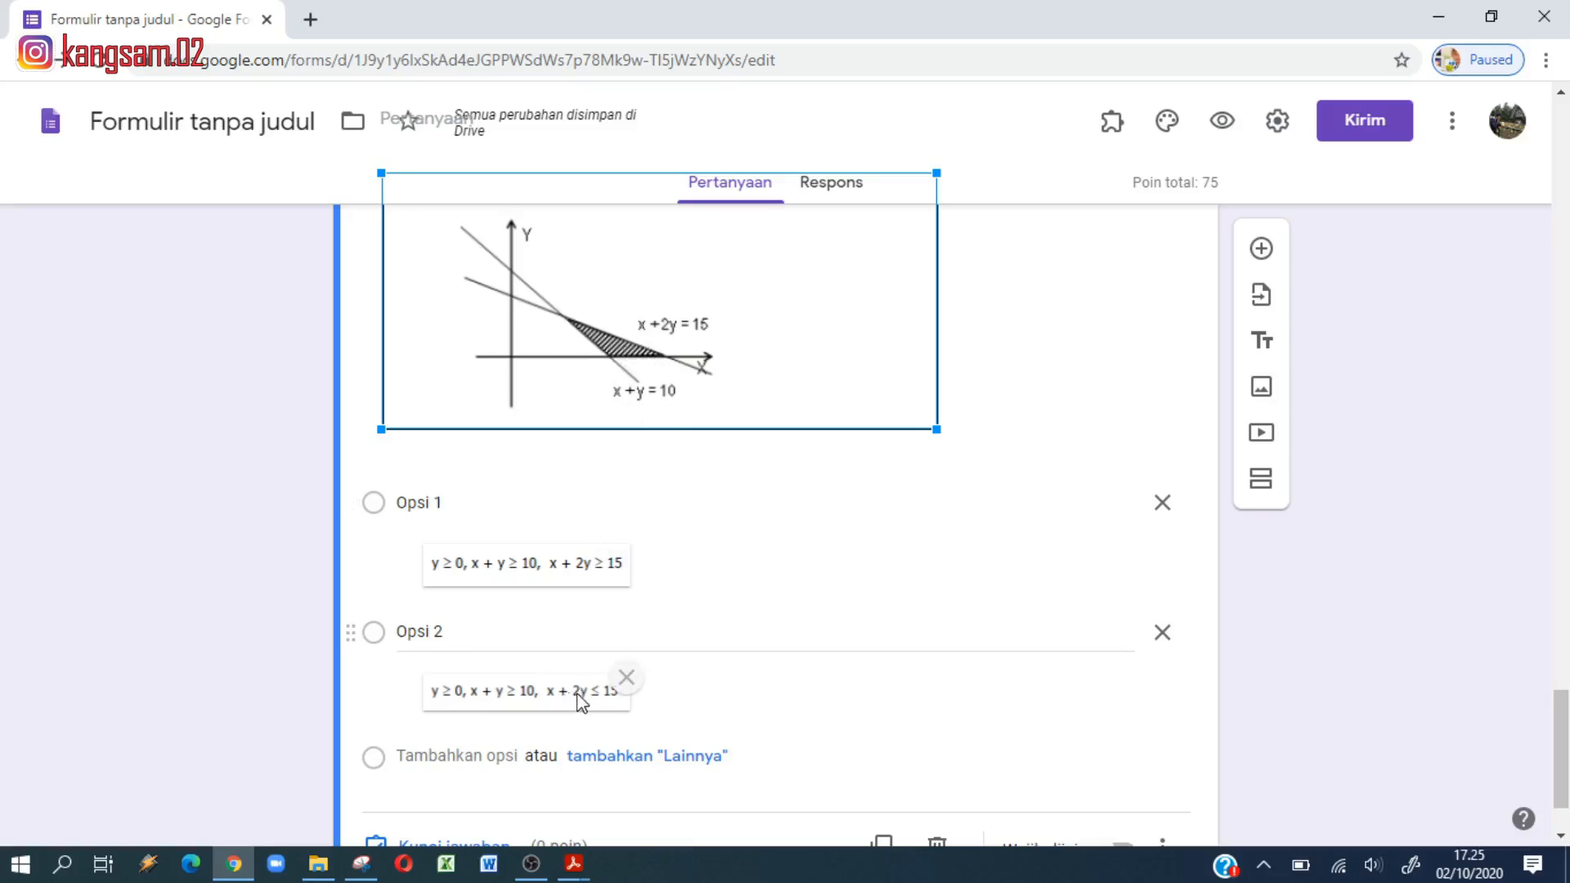
left_click(379, 641)
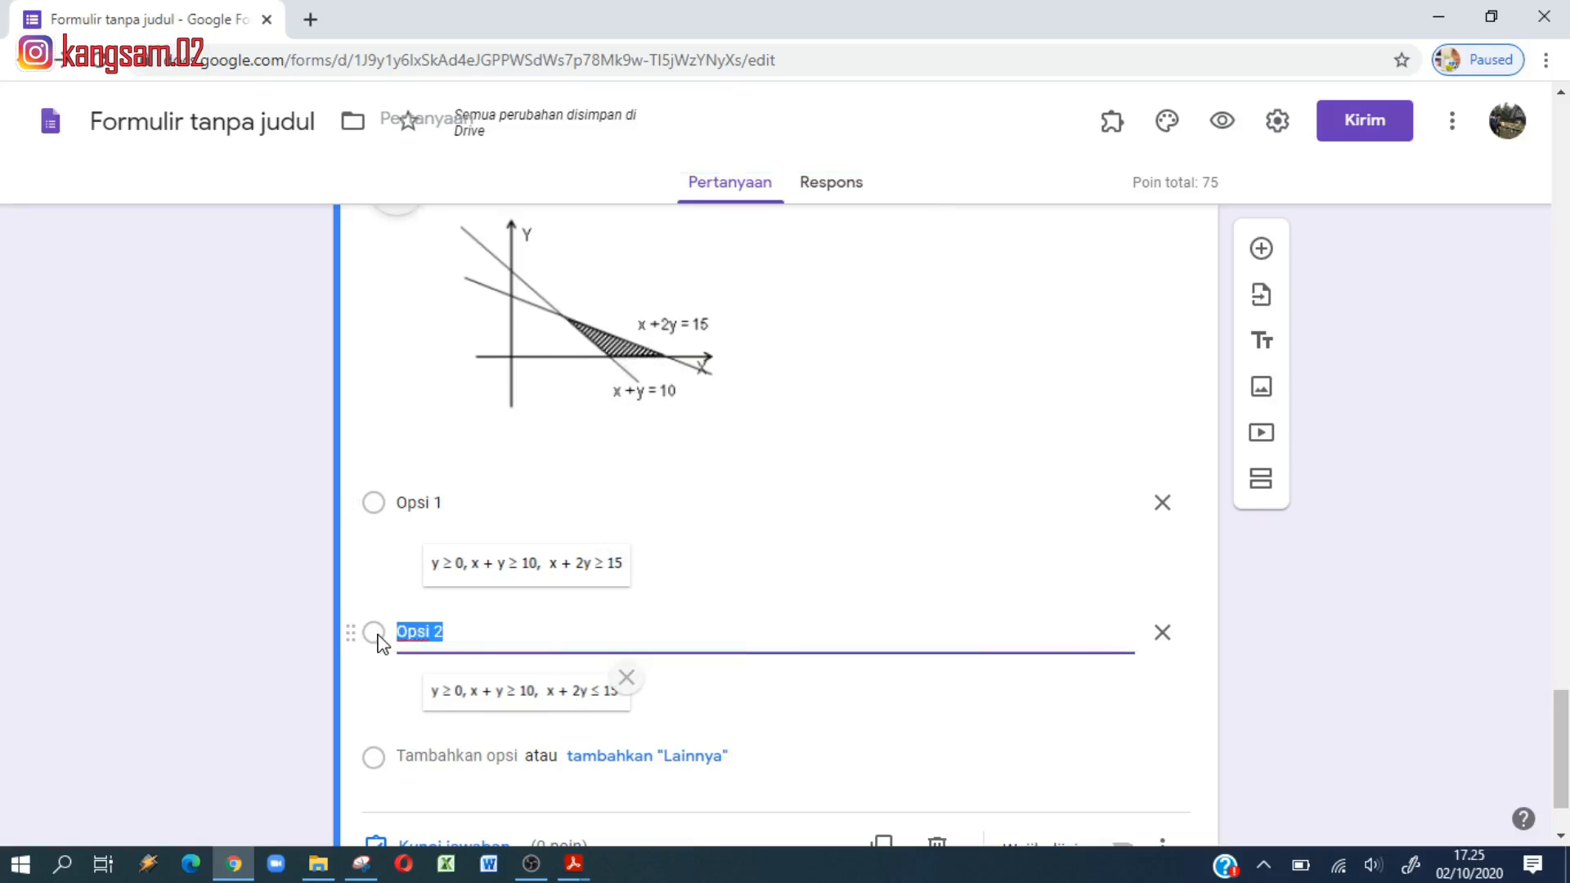
scroll(482, 720, "down", 1)
left_click(449, 737)
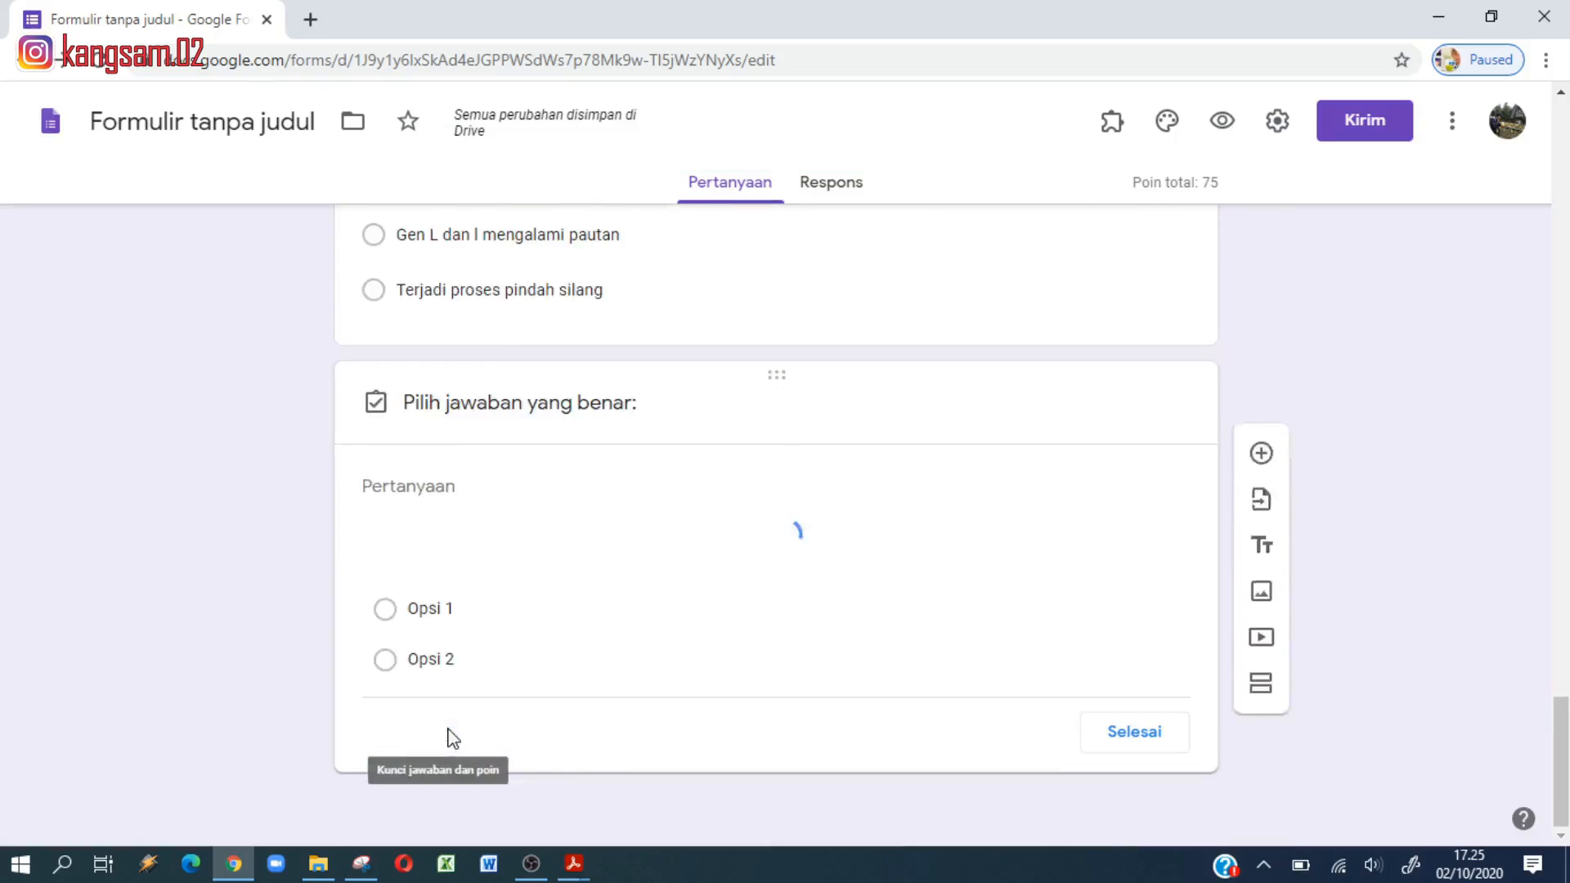
left_click(386, 697)
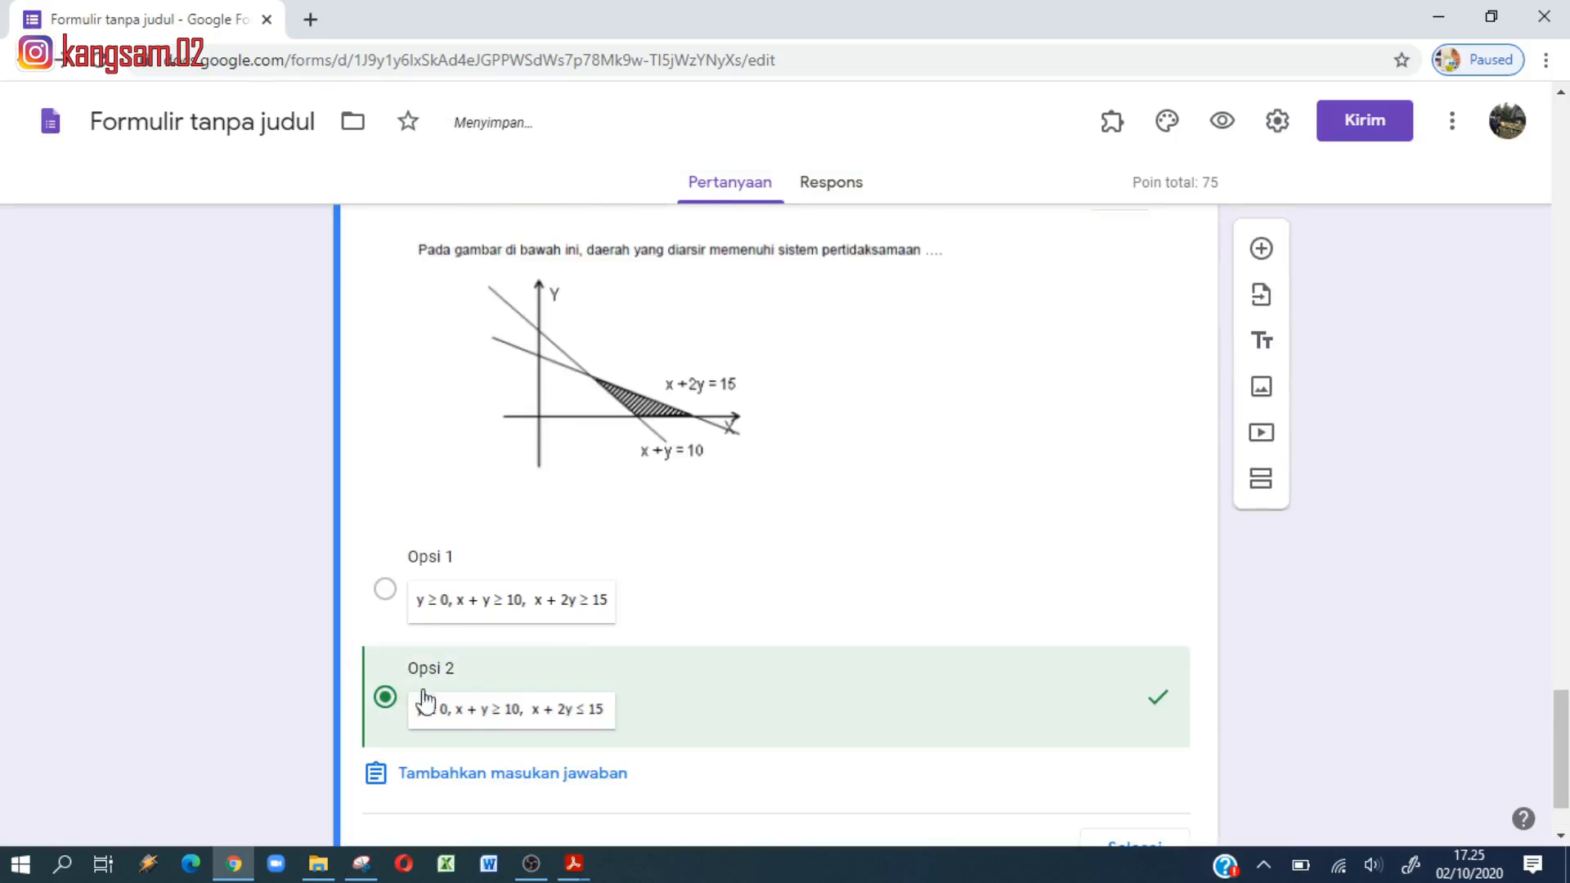
Step: Assign 25 points to the shaded-region inequality question, finish editing its answer key, and check the question
scroll(982, 496, "up", 5)
left_click(1114, 653)
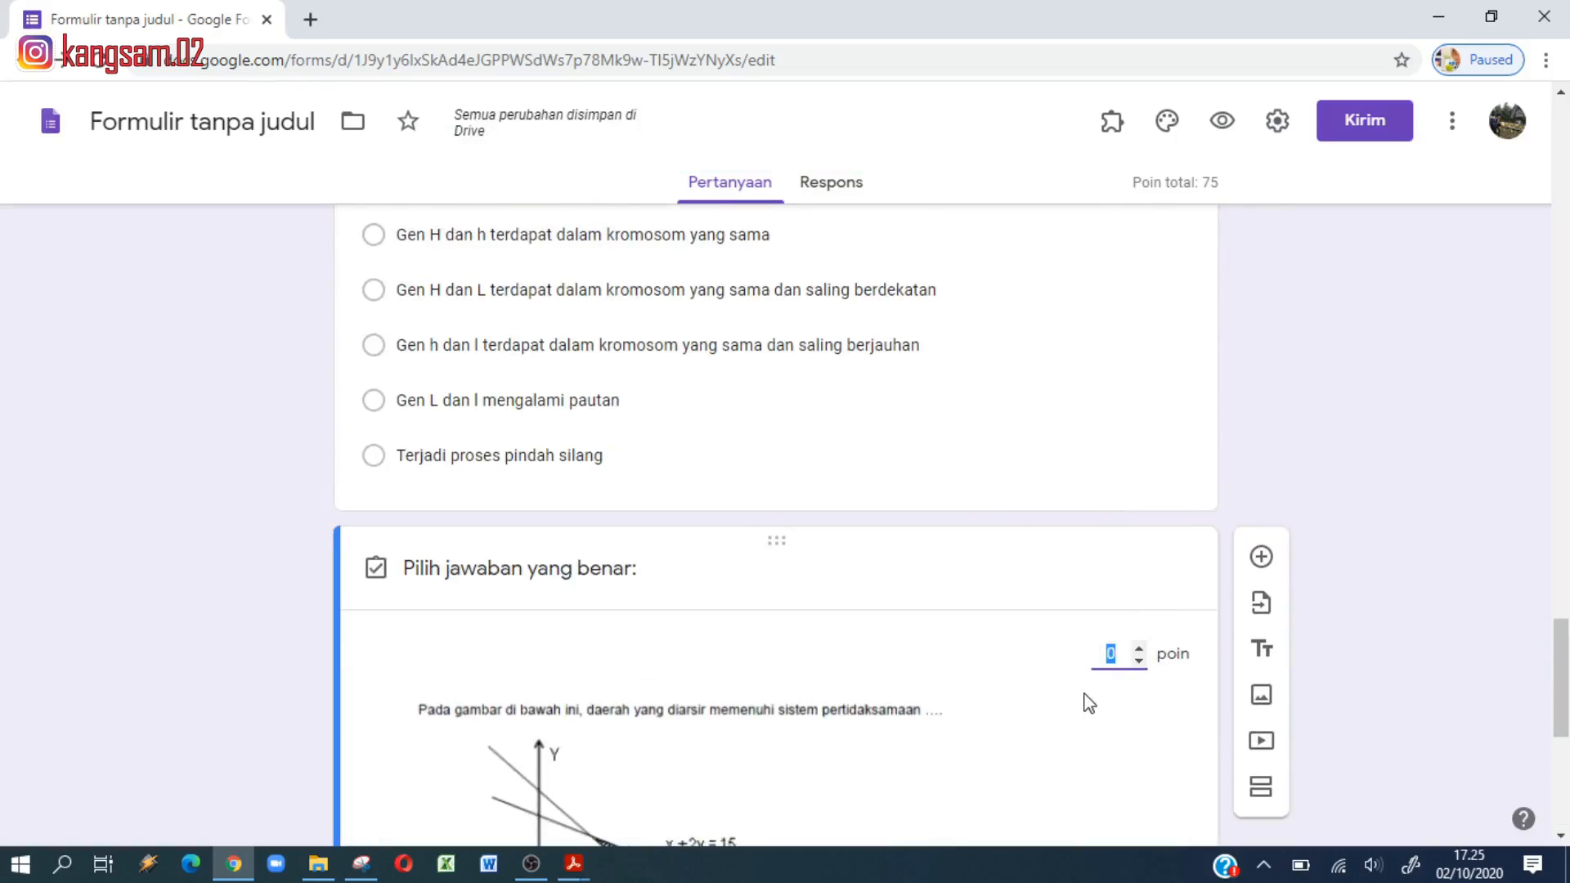
type("25")
scroll(1037, 668, "down", 5)
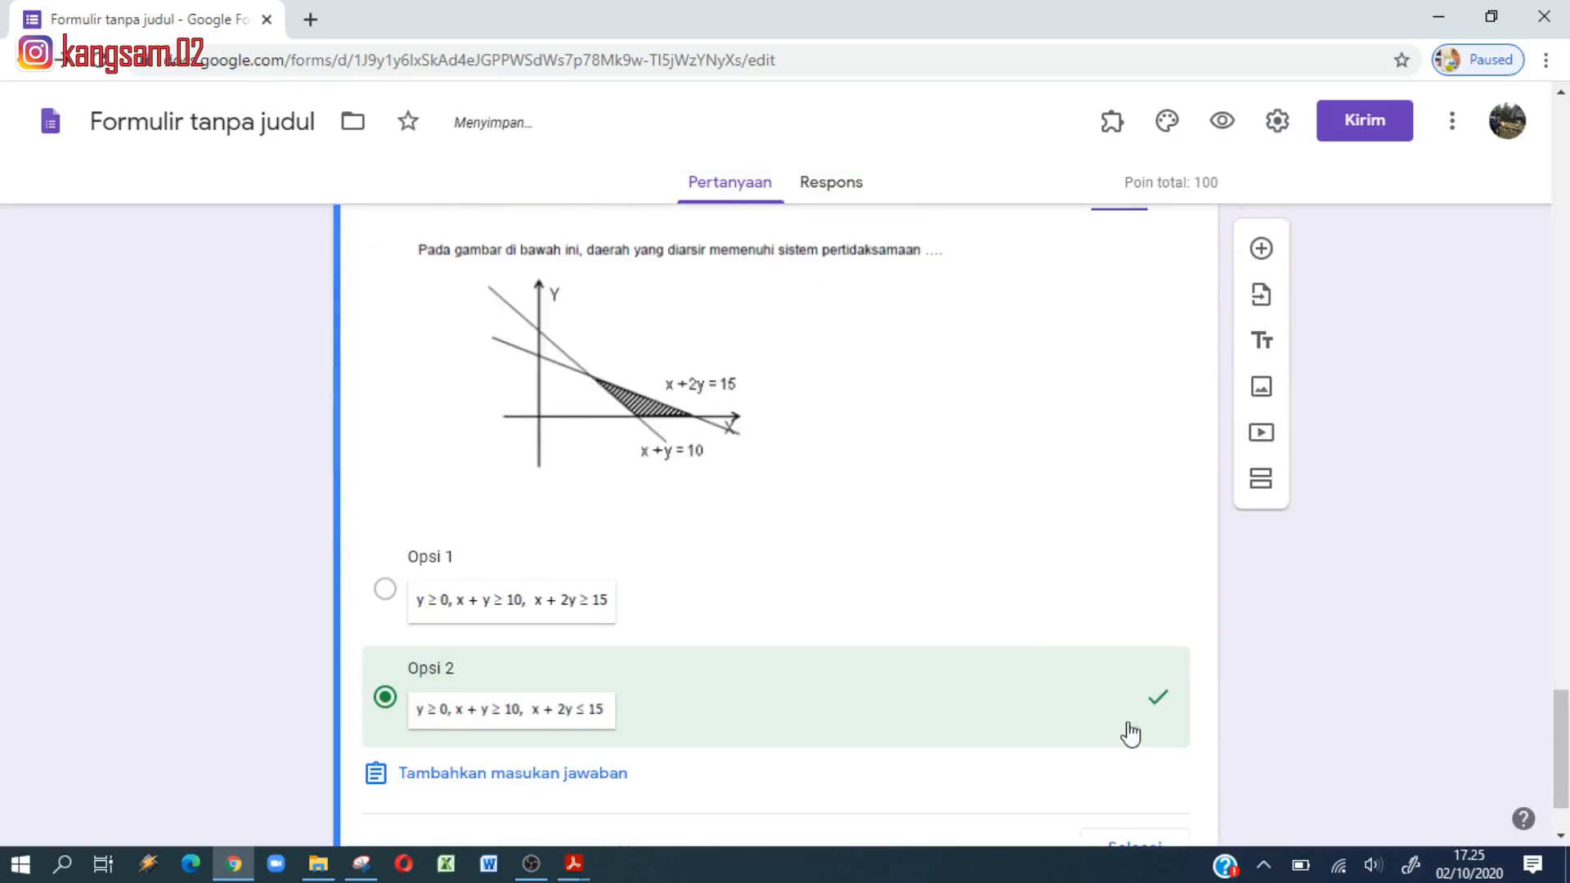
scroll(1131, 734, "down", 2)
left_click(1122, 736)
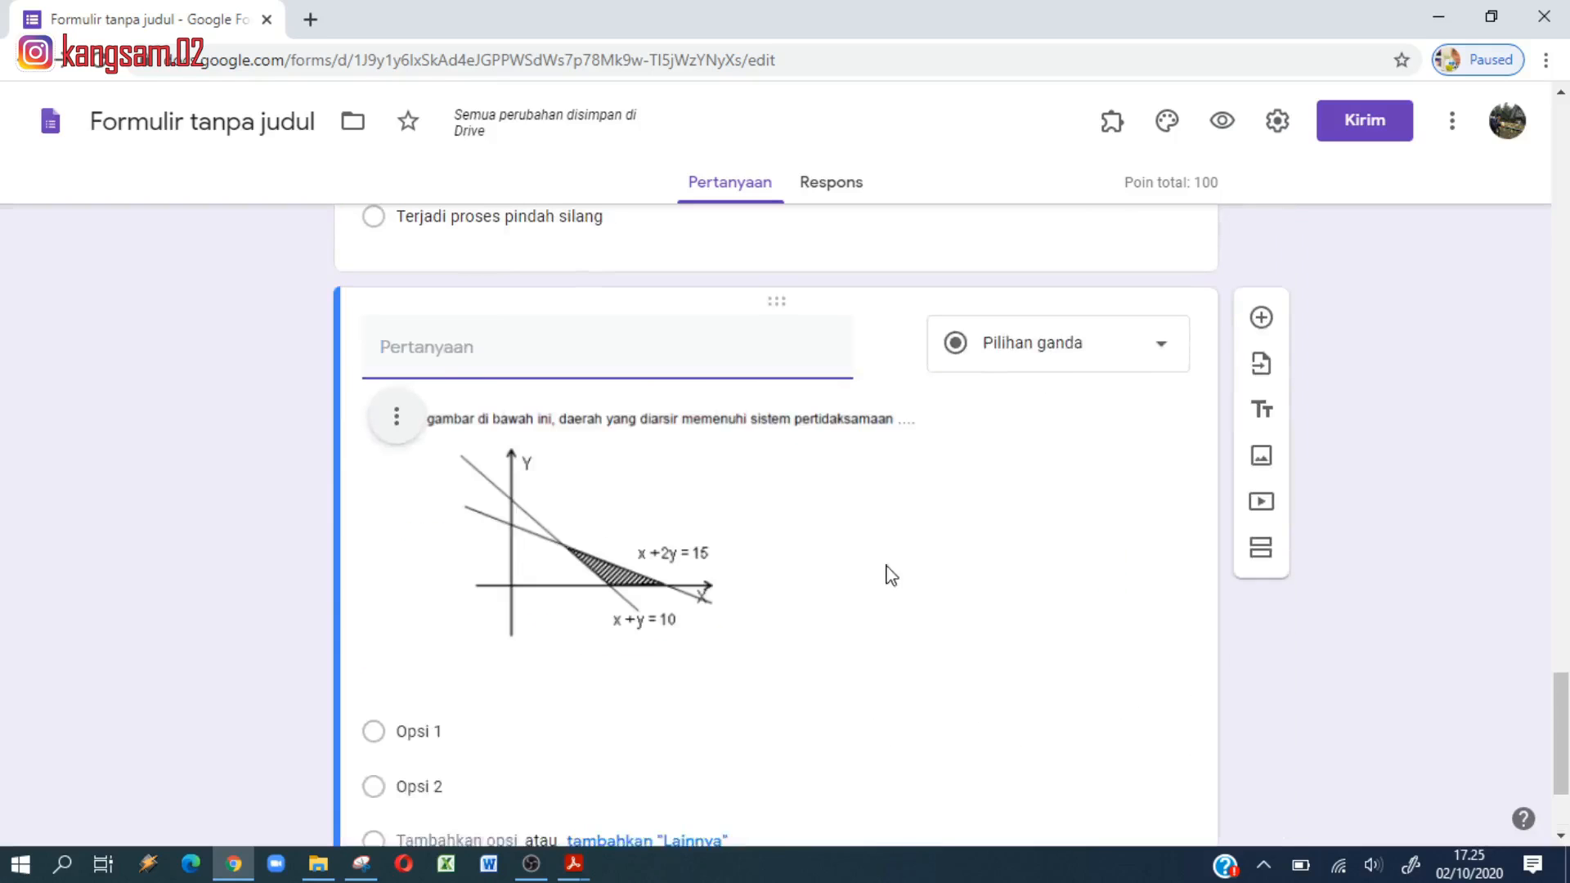
scroll(904, 564, "up", 2)
scroll(914, 561, "down", 5)
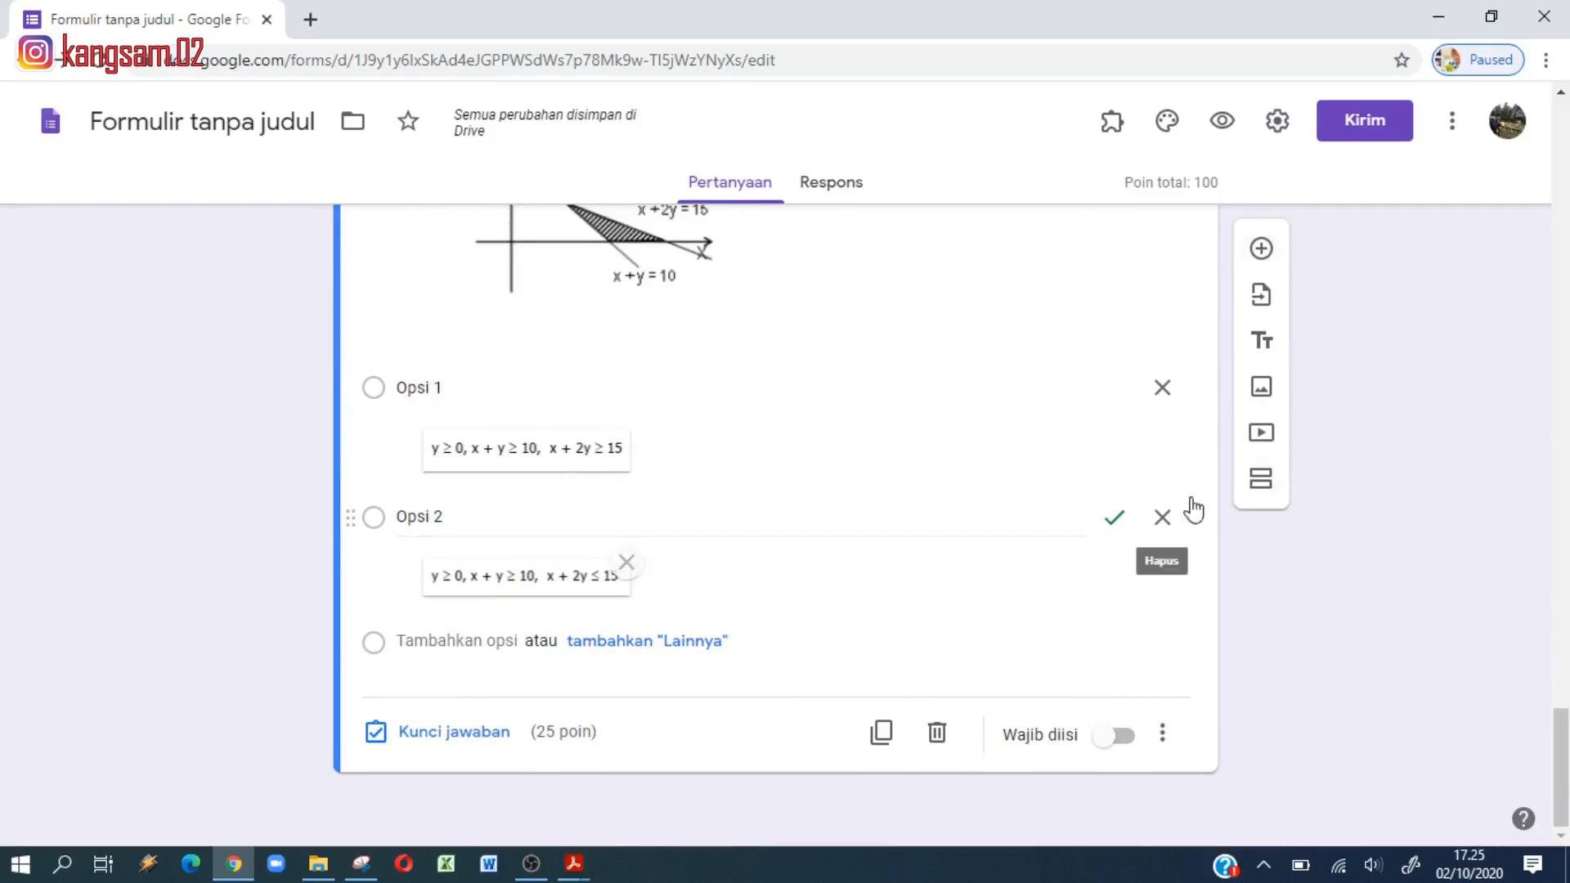
Step: Add a third section titled "TOKEN" after the quiz questions, containing a short-answer question also titled "TOKEN"
left_click(1259, 483)
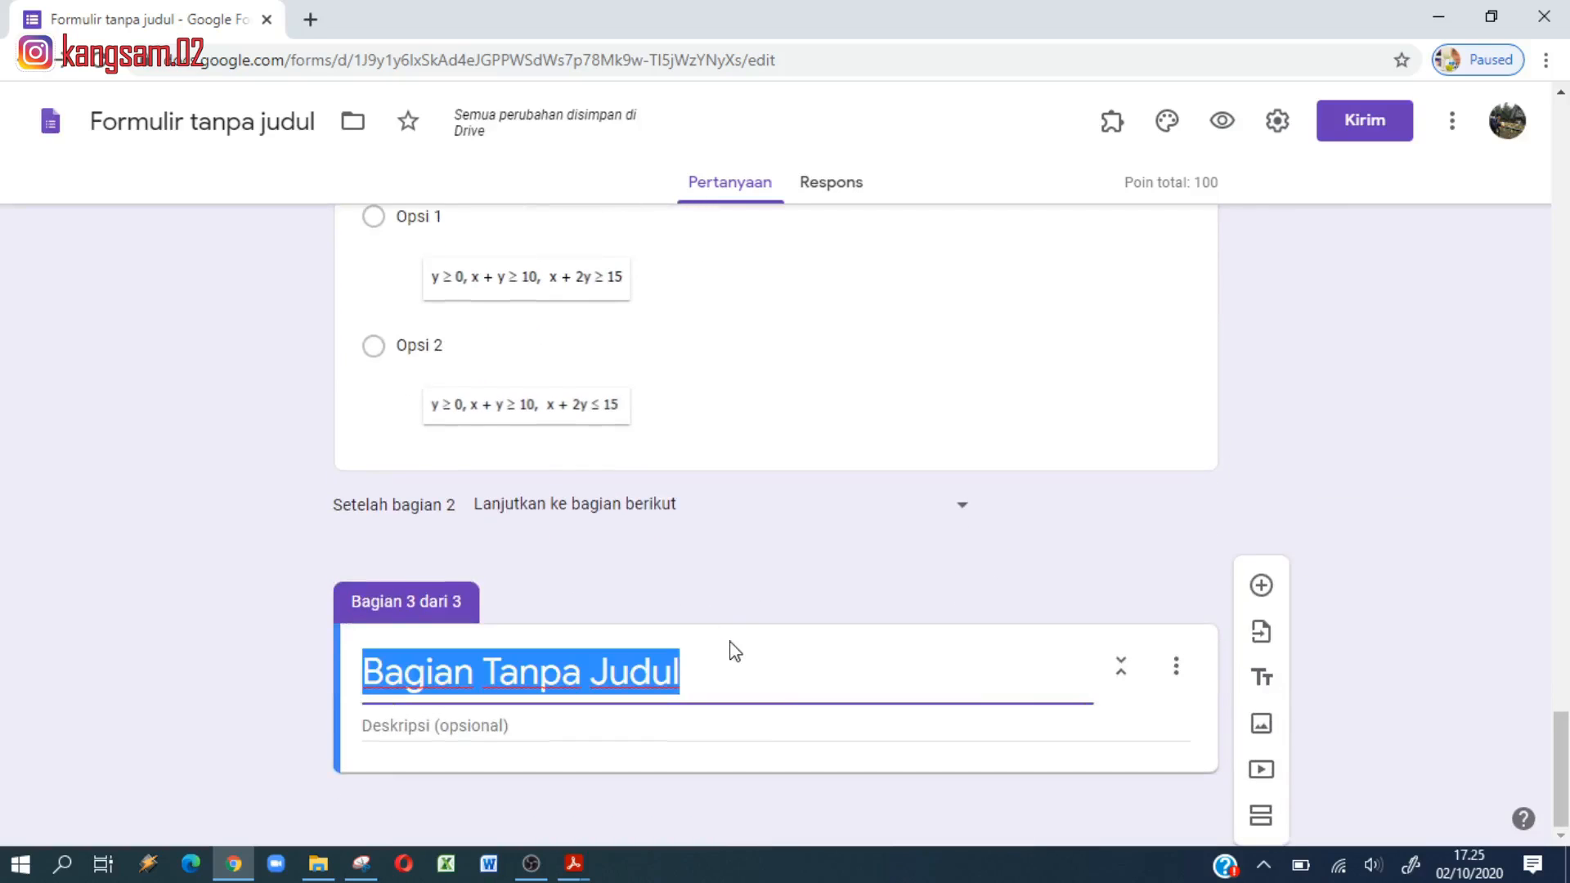
type("TOKEN")
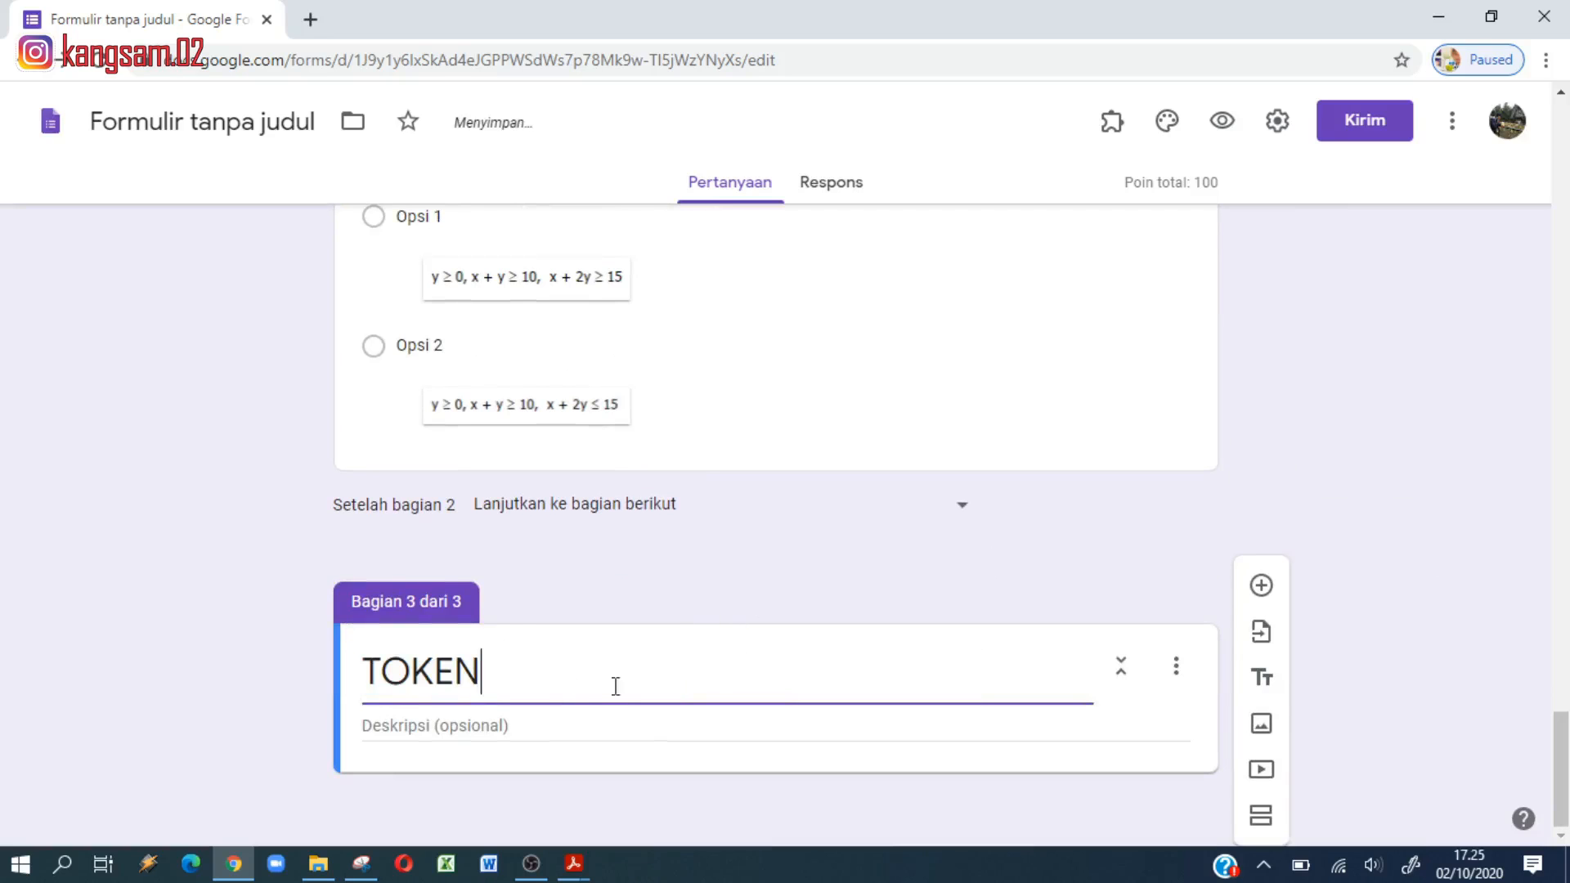
left_click(1261, 585)
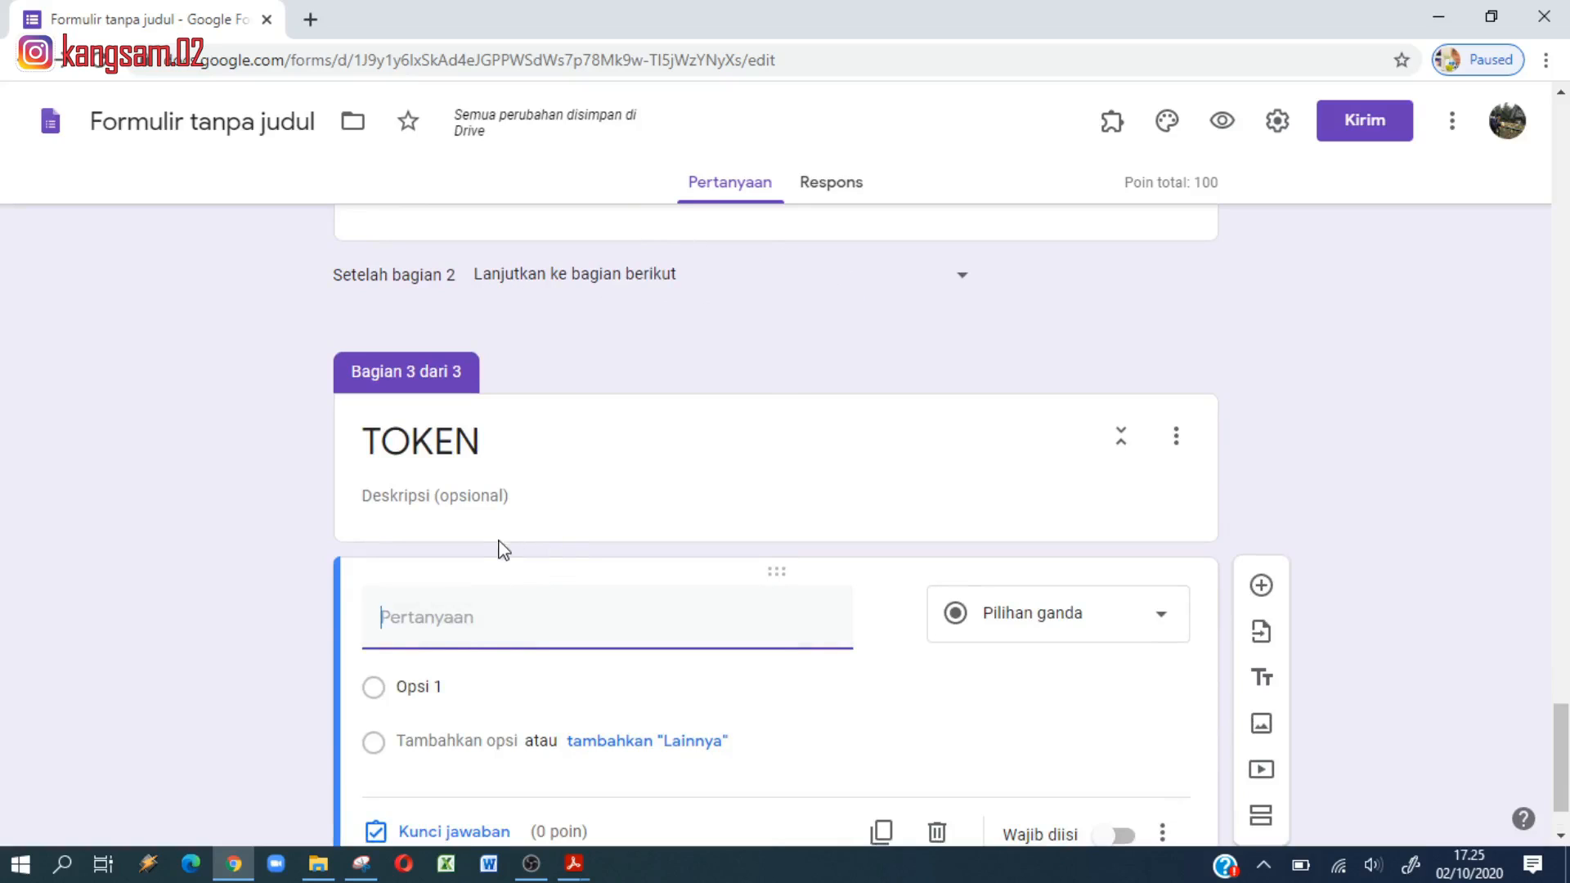
scroll(504, 550, "down", 2)
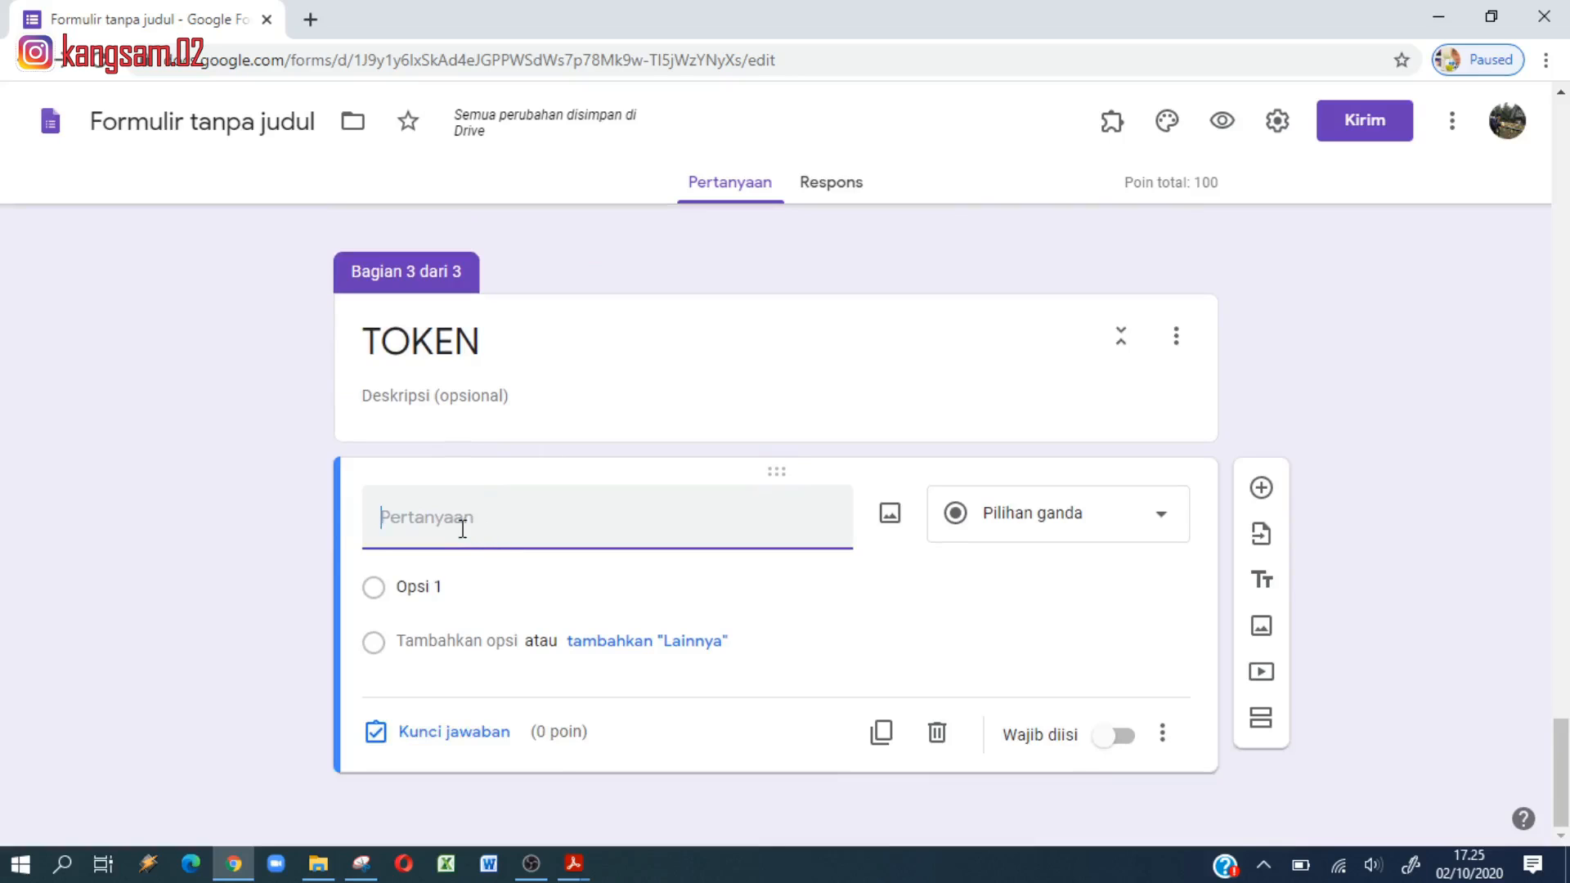
left_click(1161, 517)
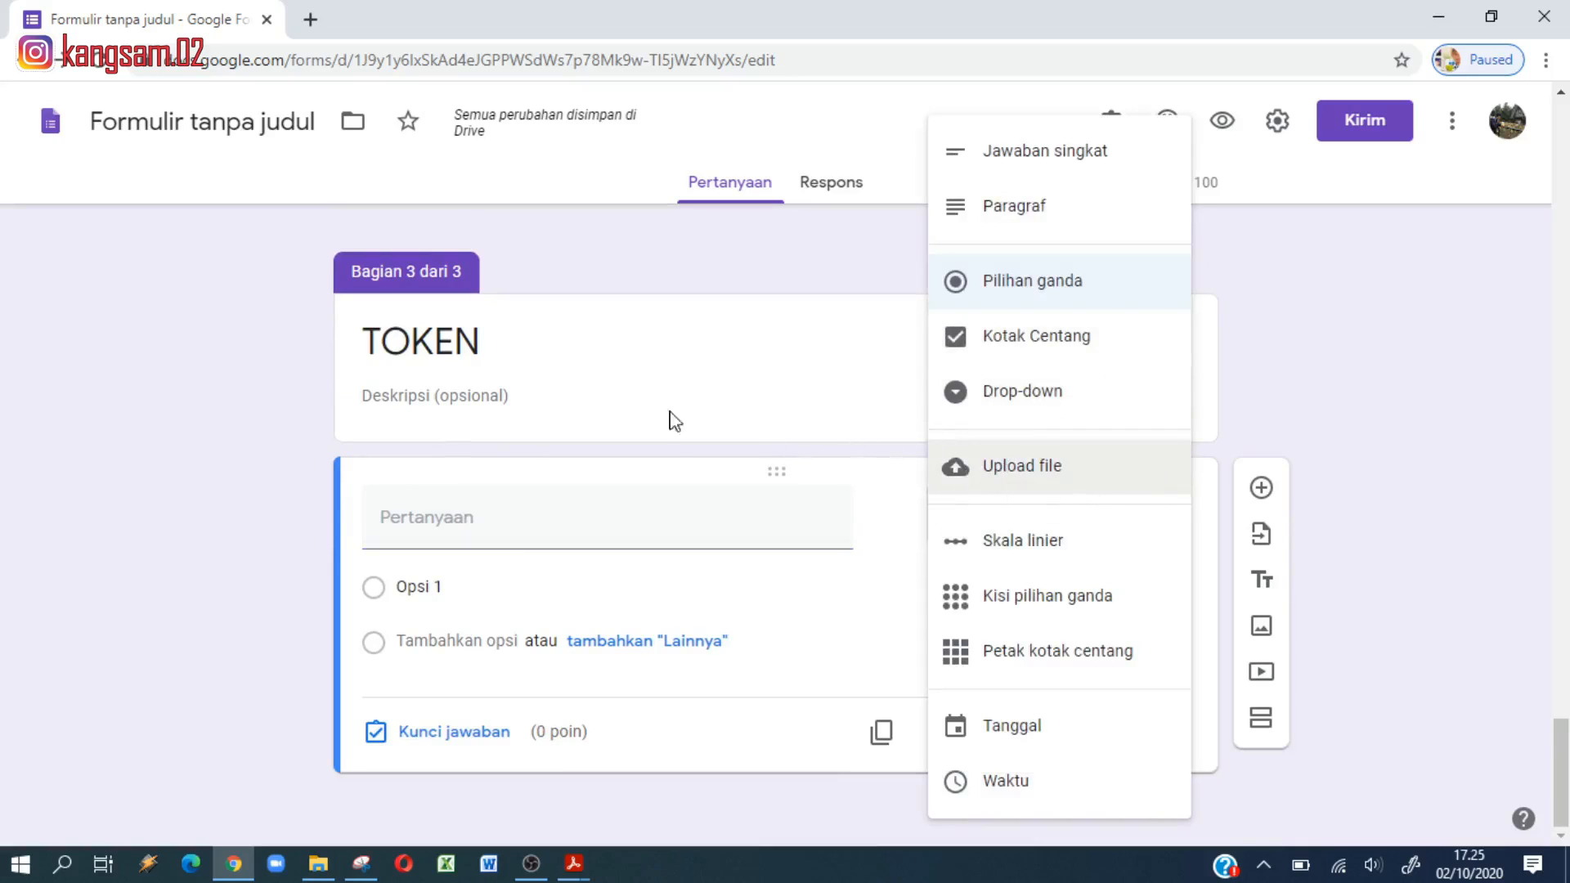
left_click(608, 395)
left_click(461, 680)
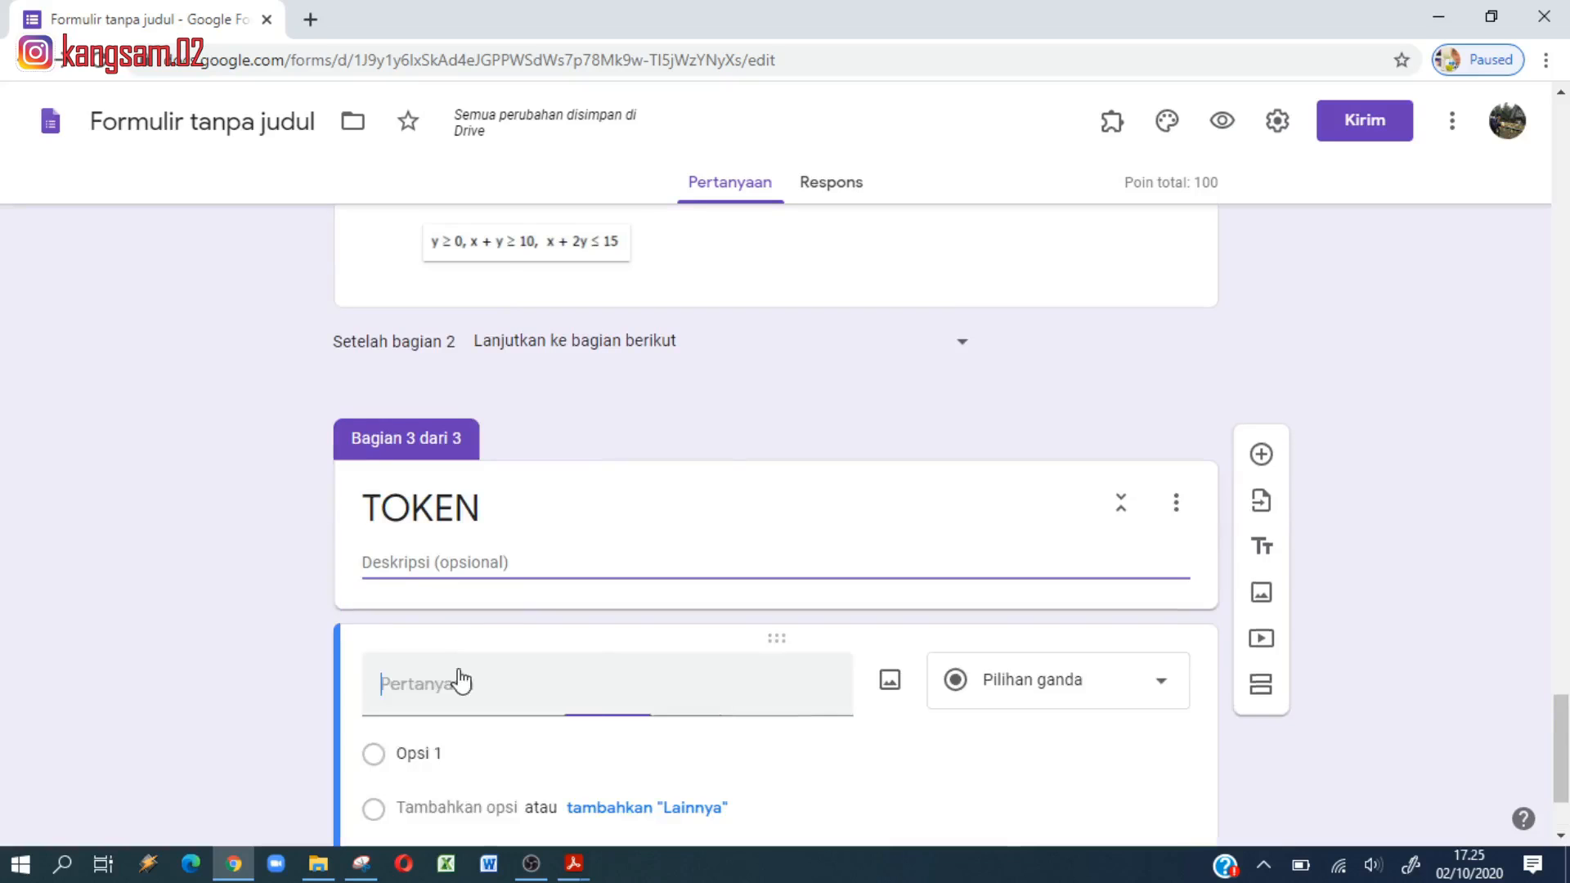
type("TOKEN")
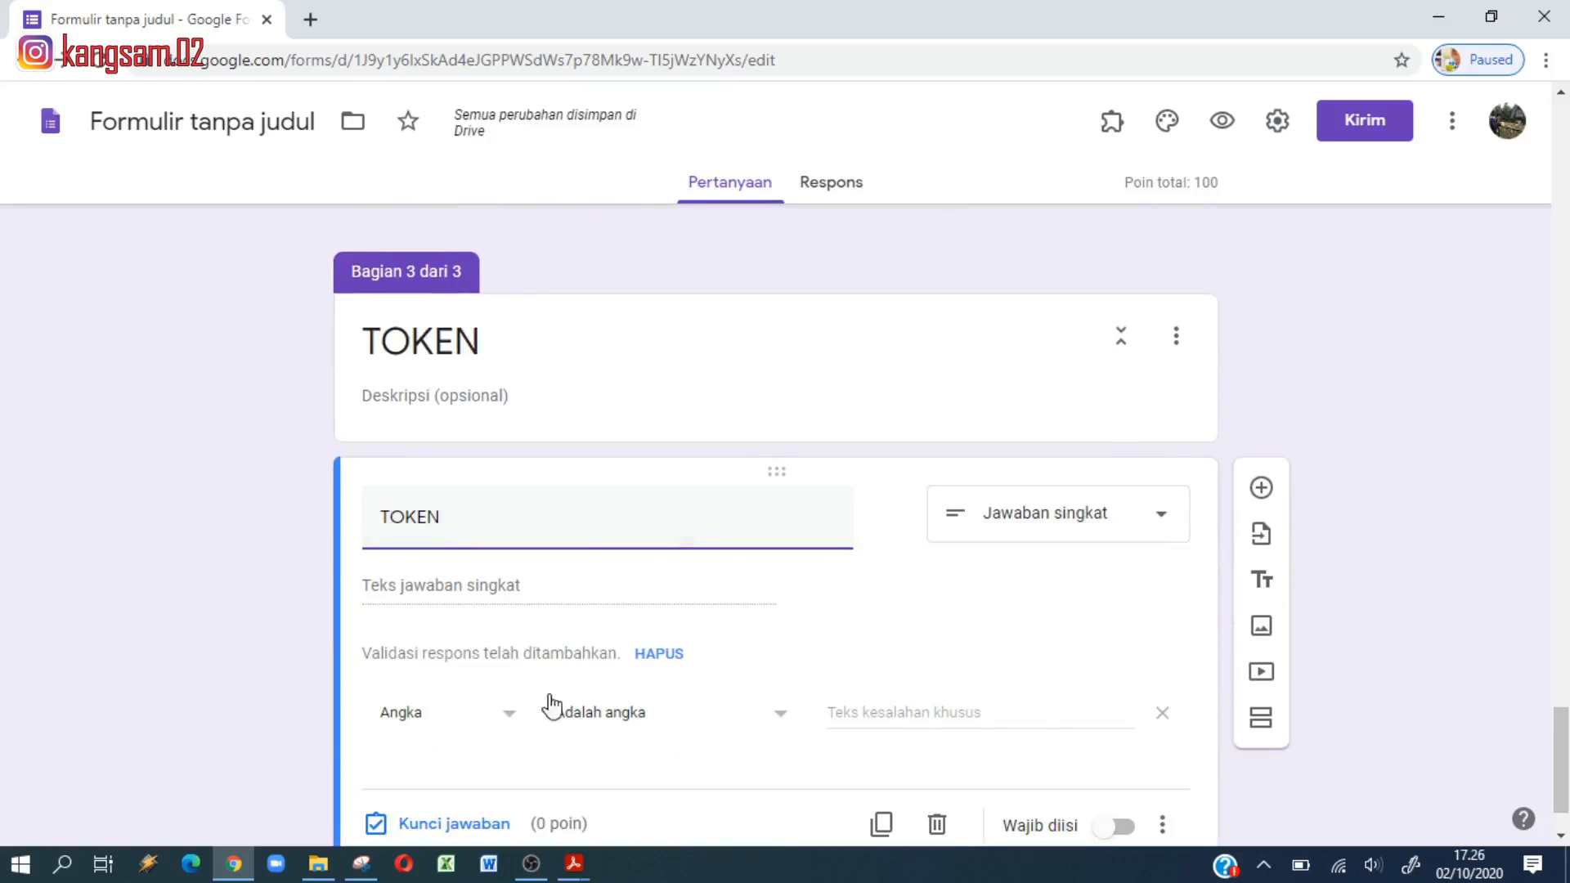
Step: Set the TOKEN question's response validation to Teks, Berisi, and enter the exam token as the required text
left_click(507, 714)
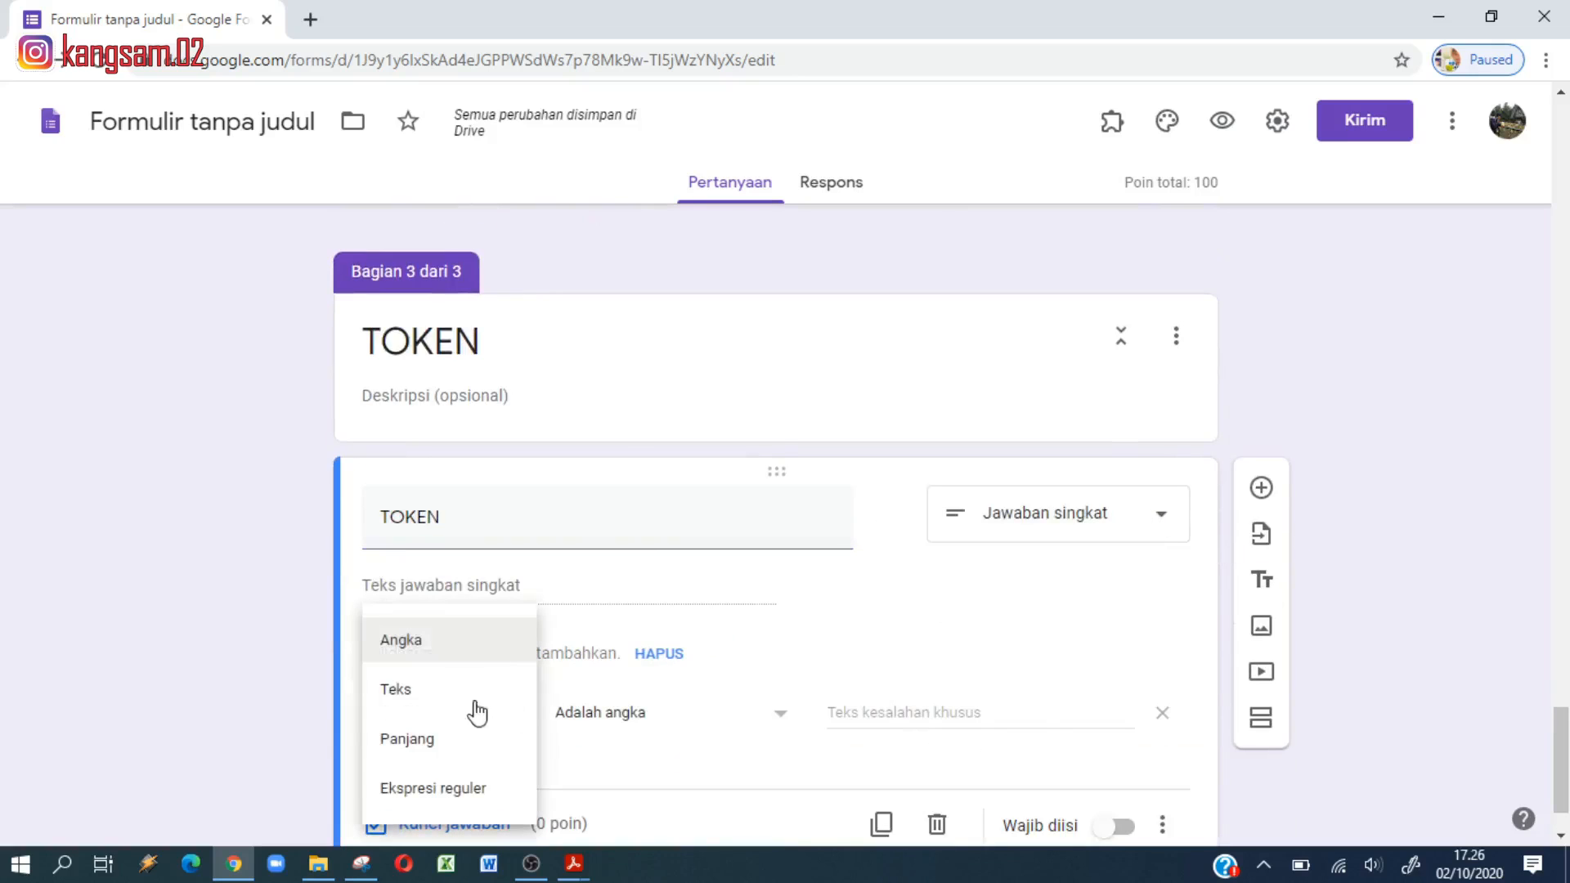
left_click(434, 697)
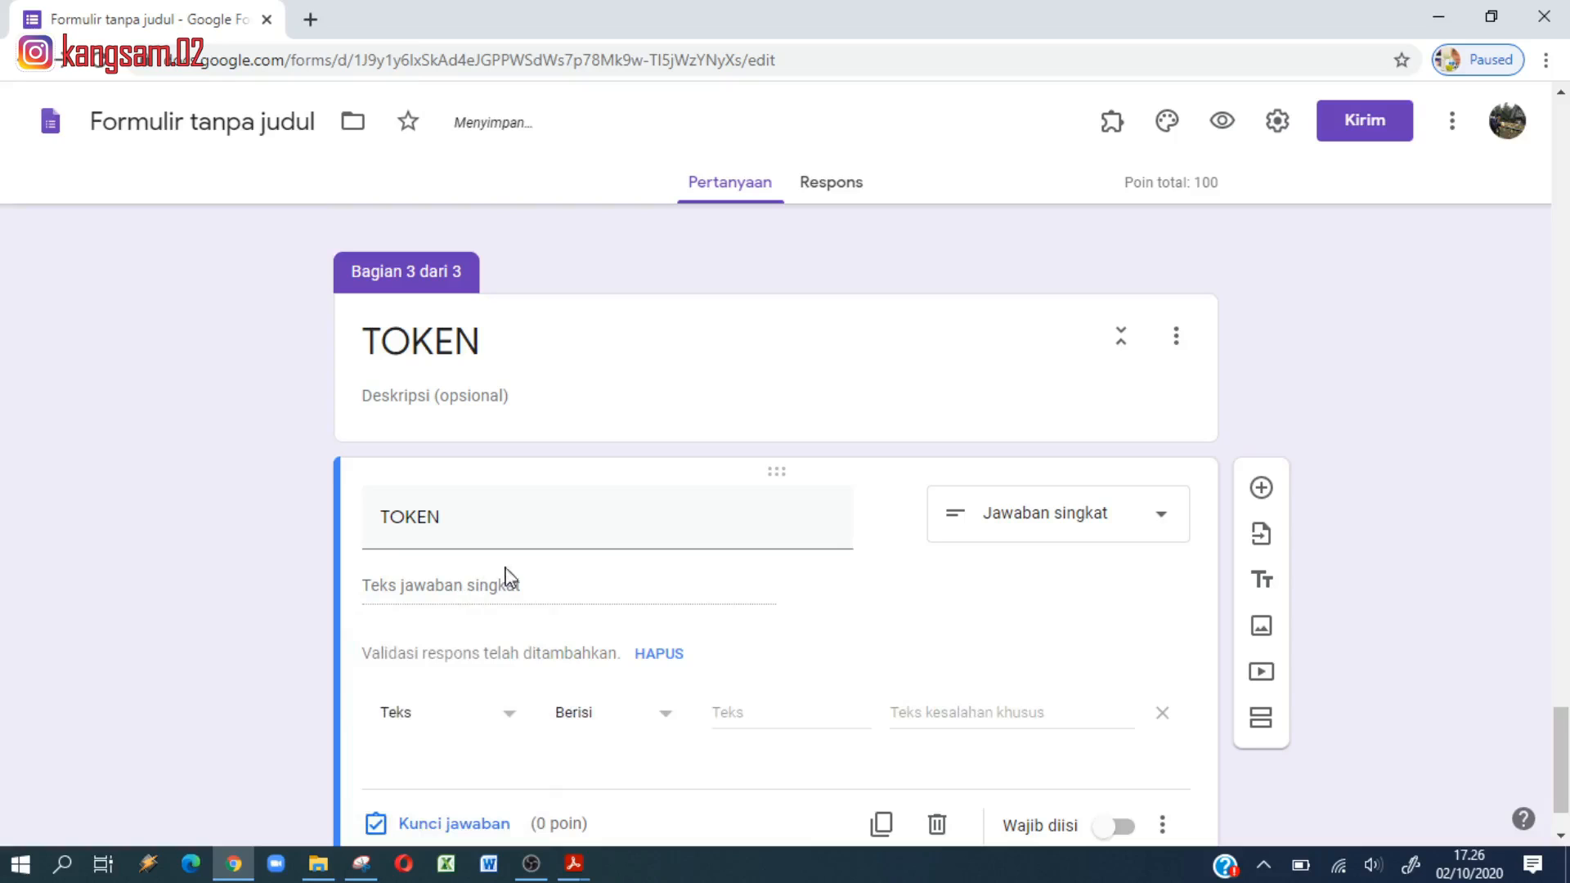
left_click(665, 715)
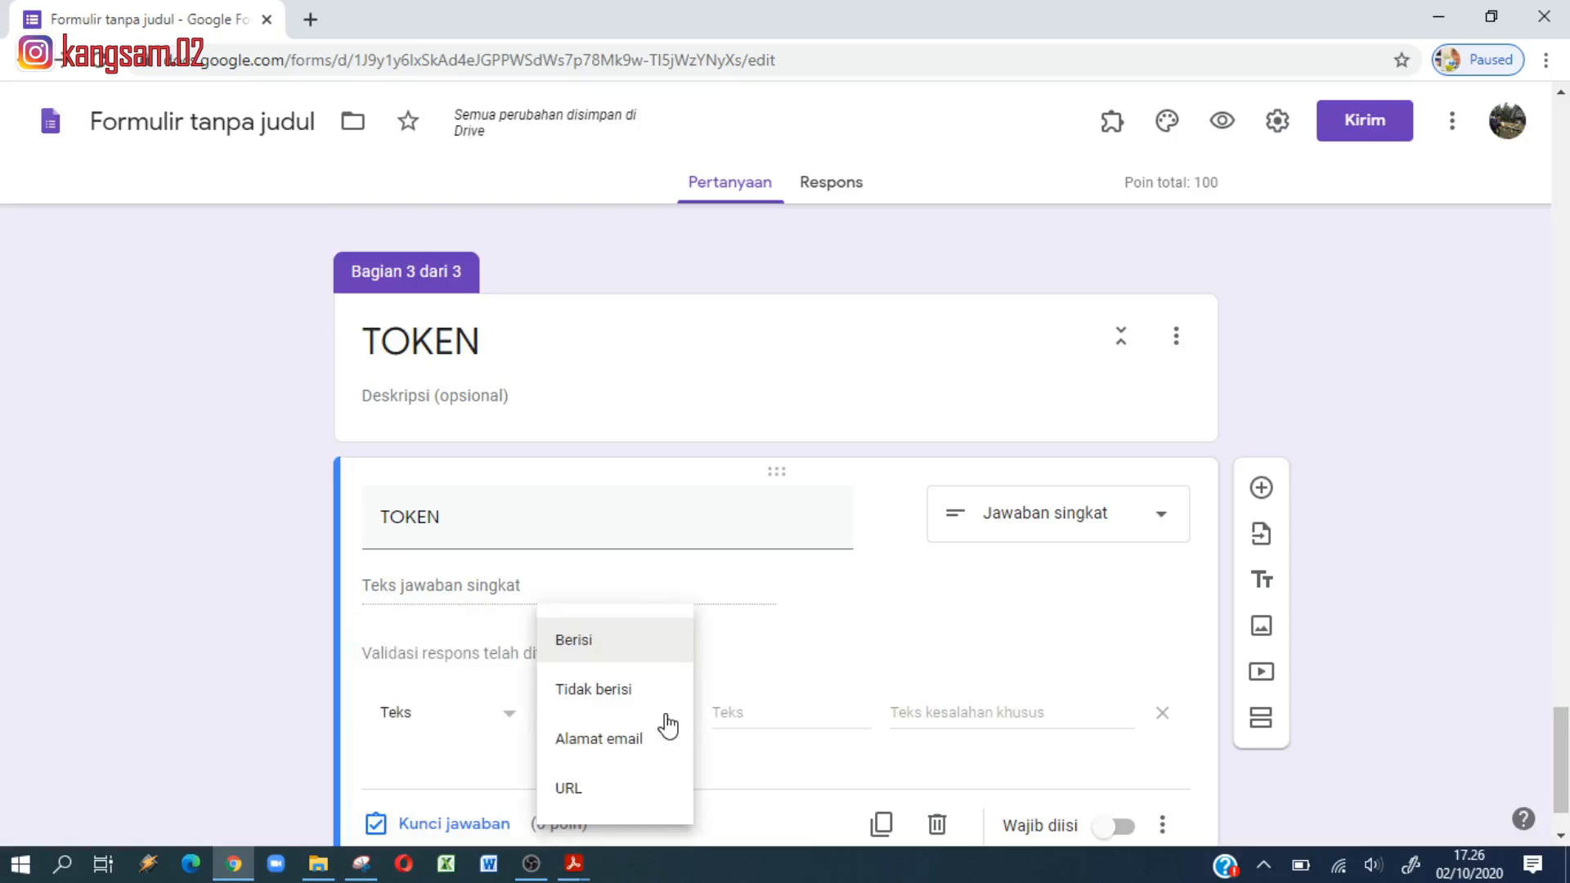
left_click(602, 652)
left_click(737, 712)
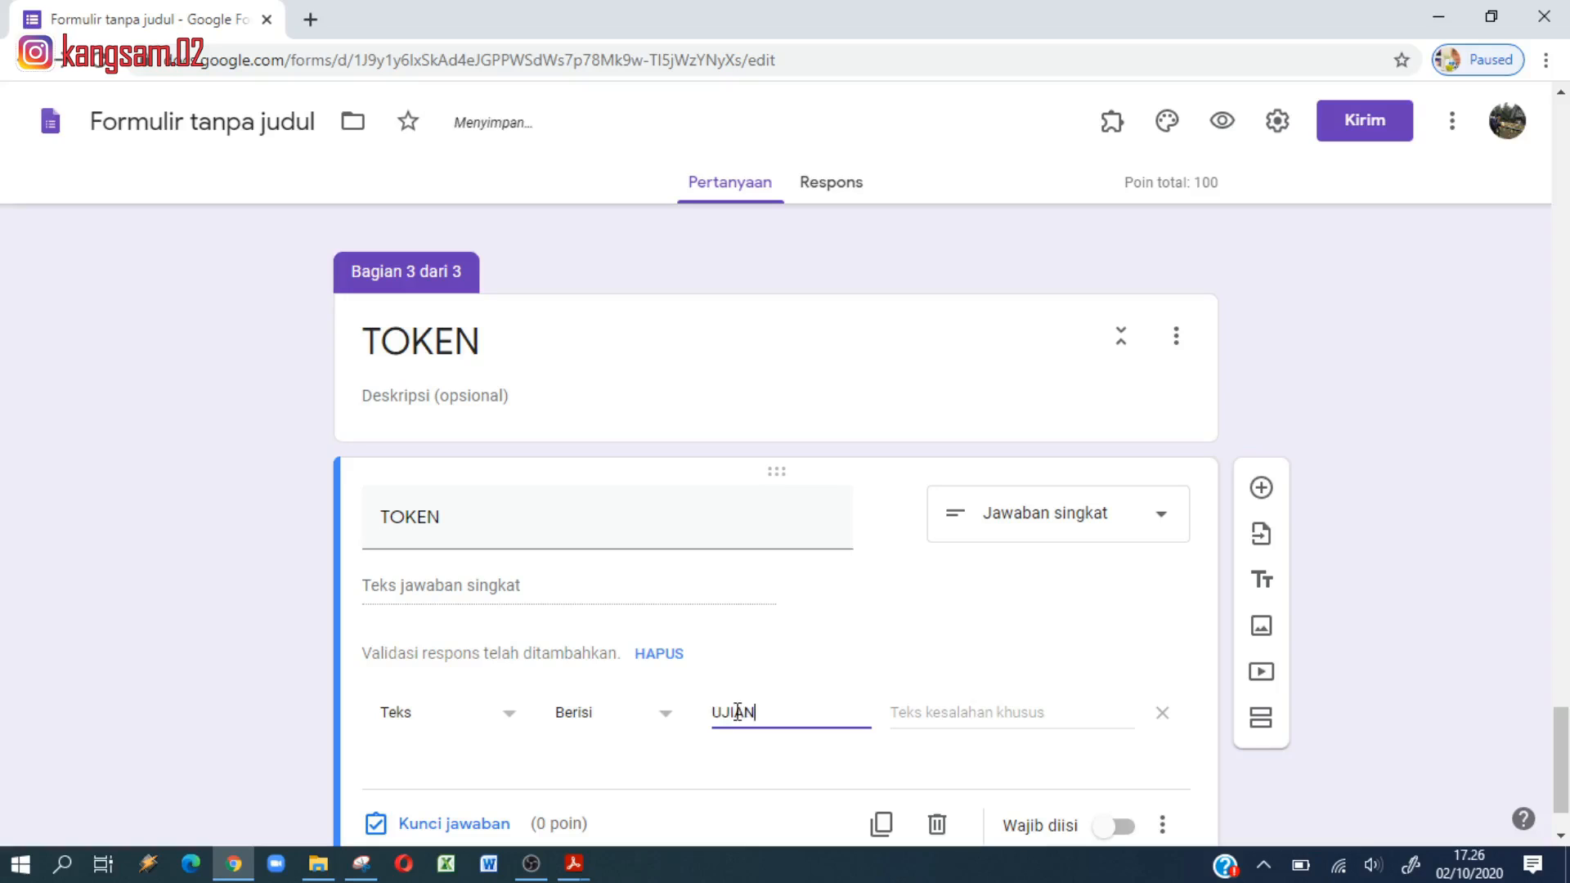
Step: Set the validation's custom error text to "TOKEN SALAH !" and make the TOKEN question required
left_click(981, 717)
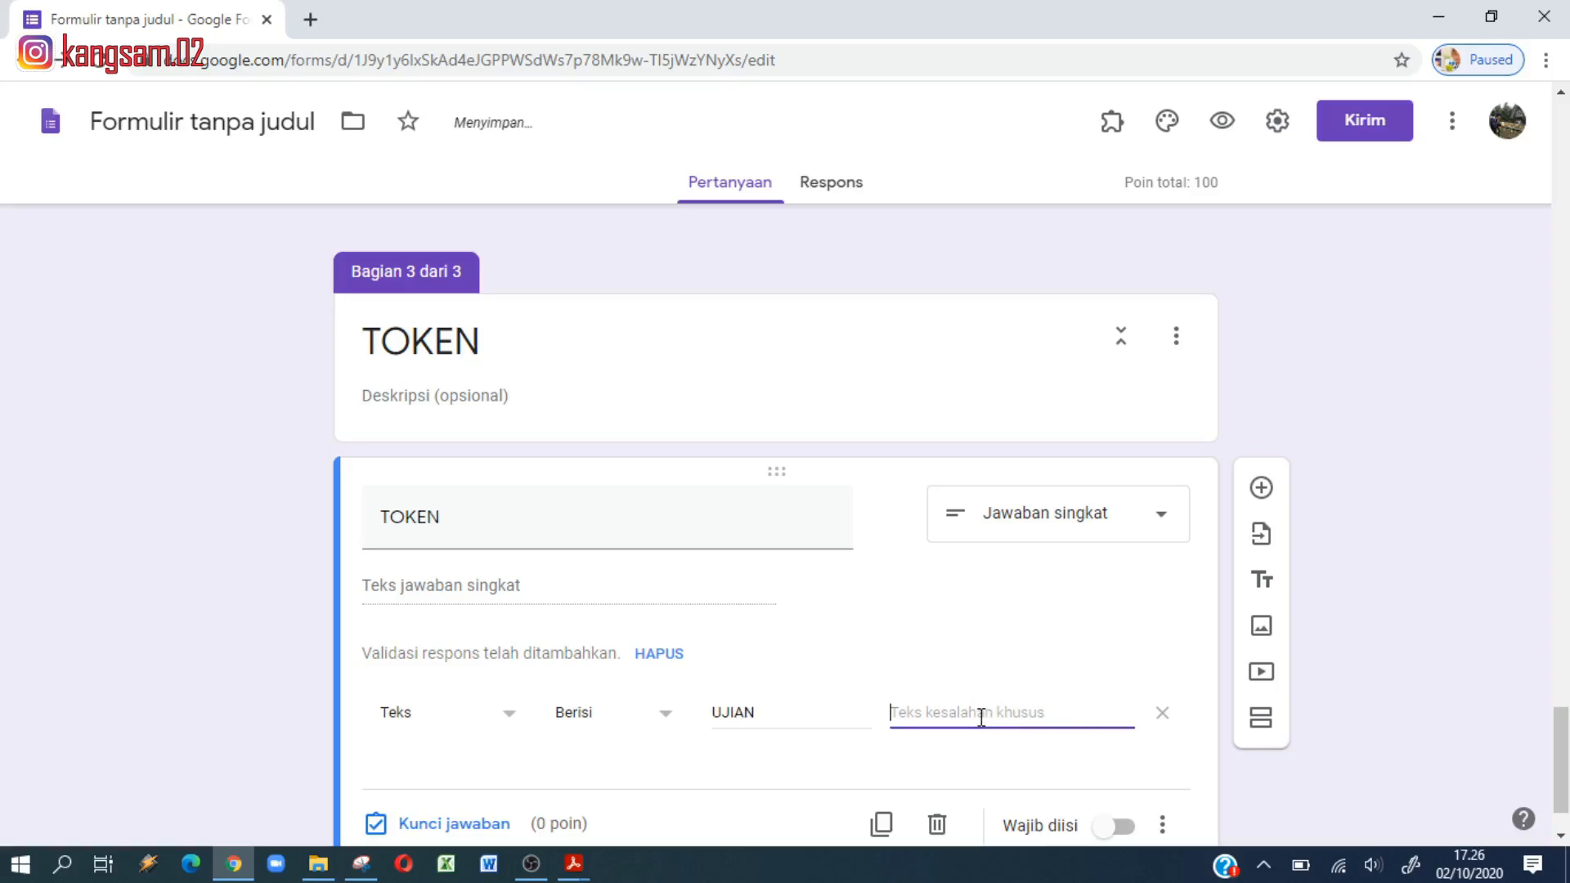
type("T")
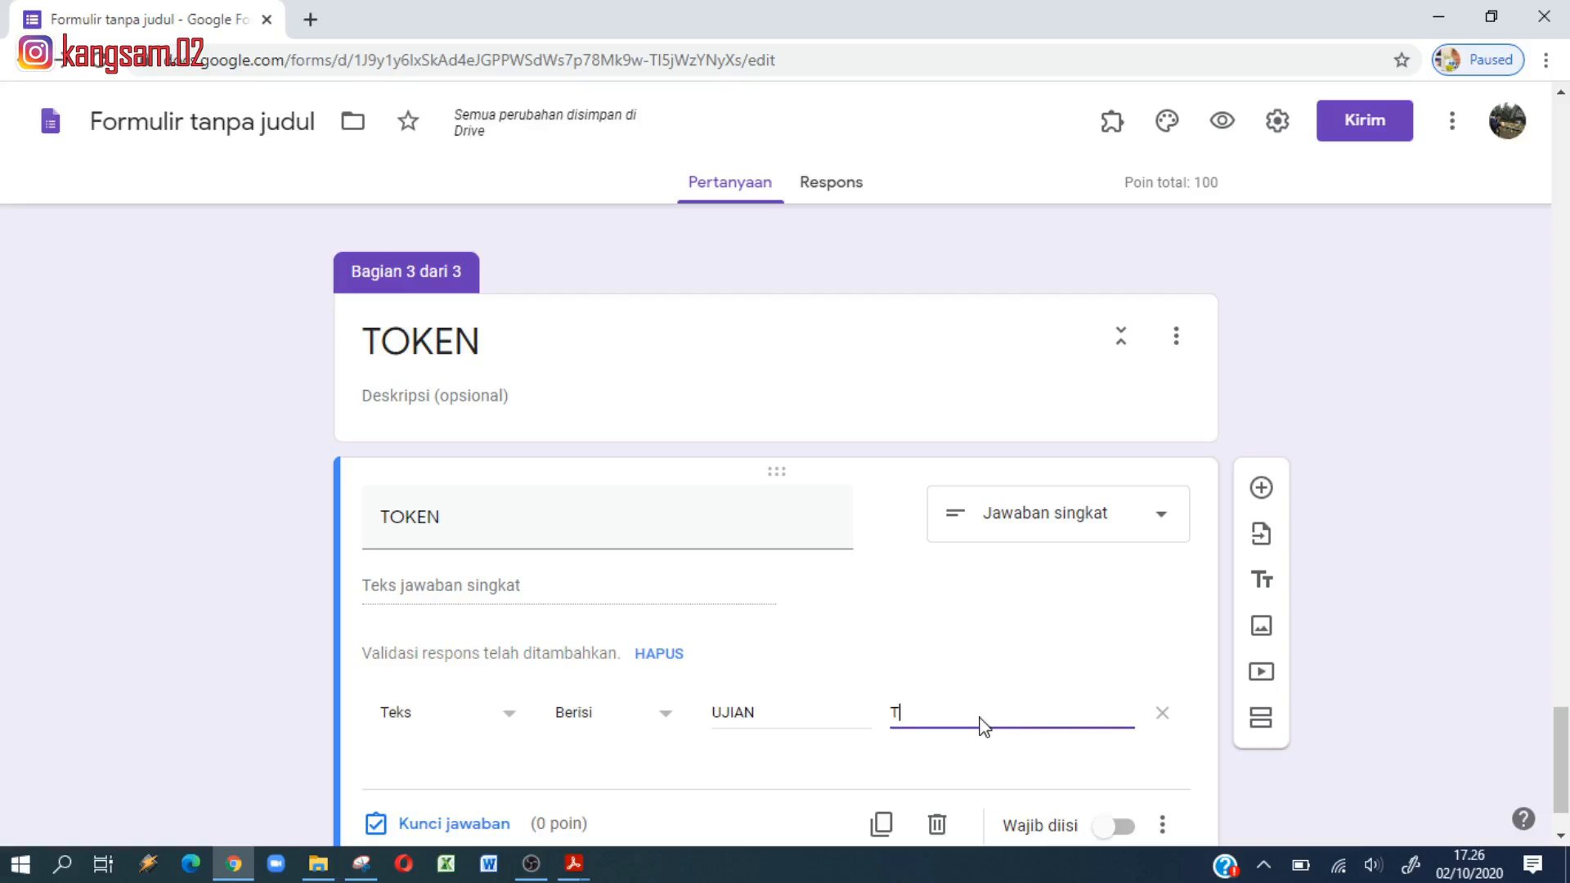
type("OKEN SALA")
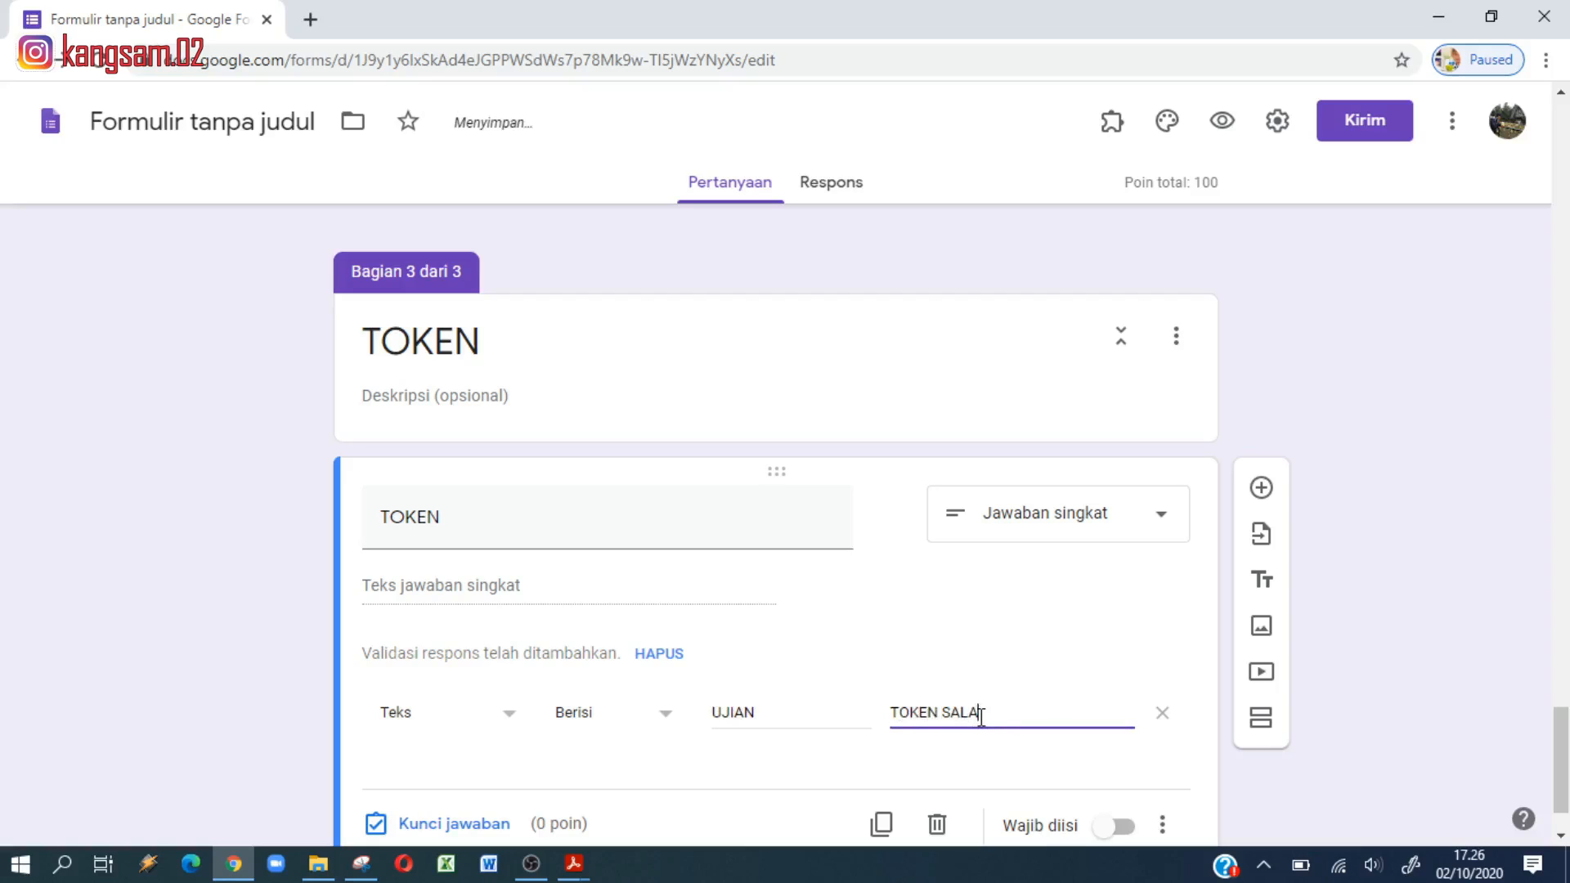
type("H !")
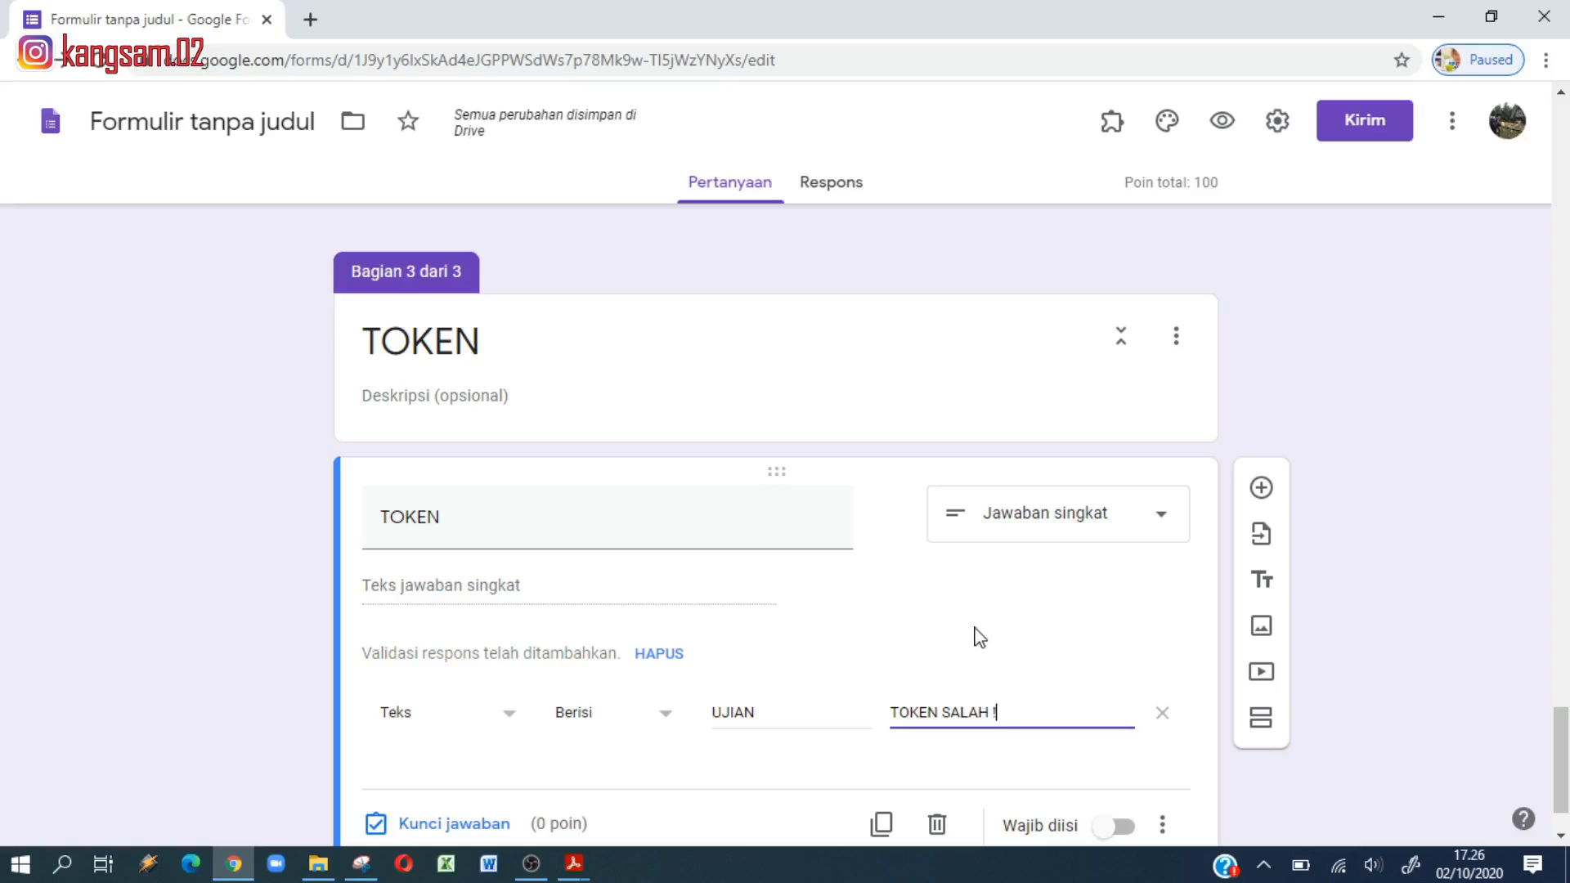
scroll(975, 638, "down", 1)
left_click(1113, 748)
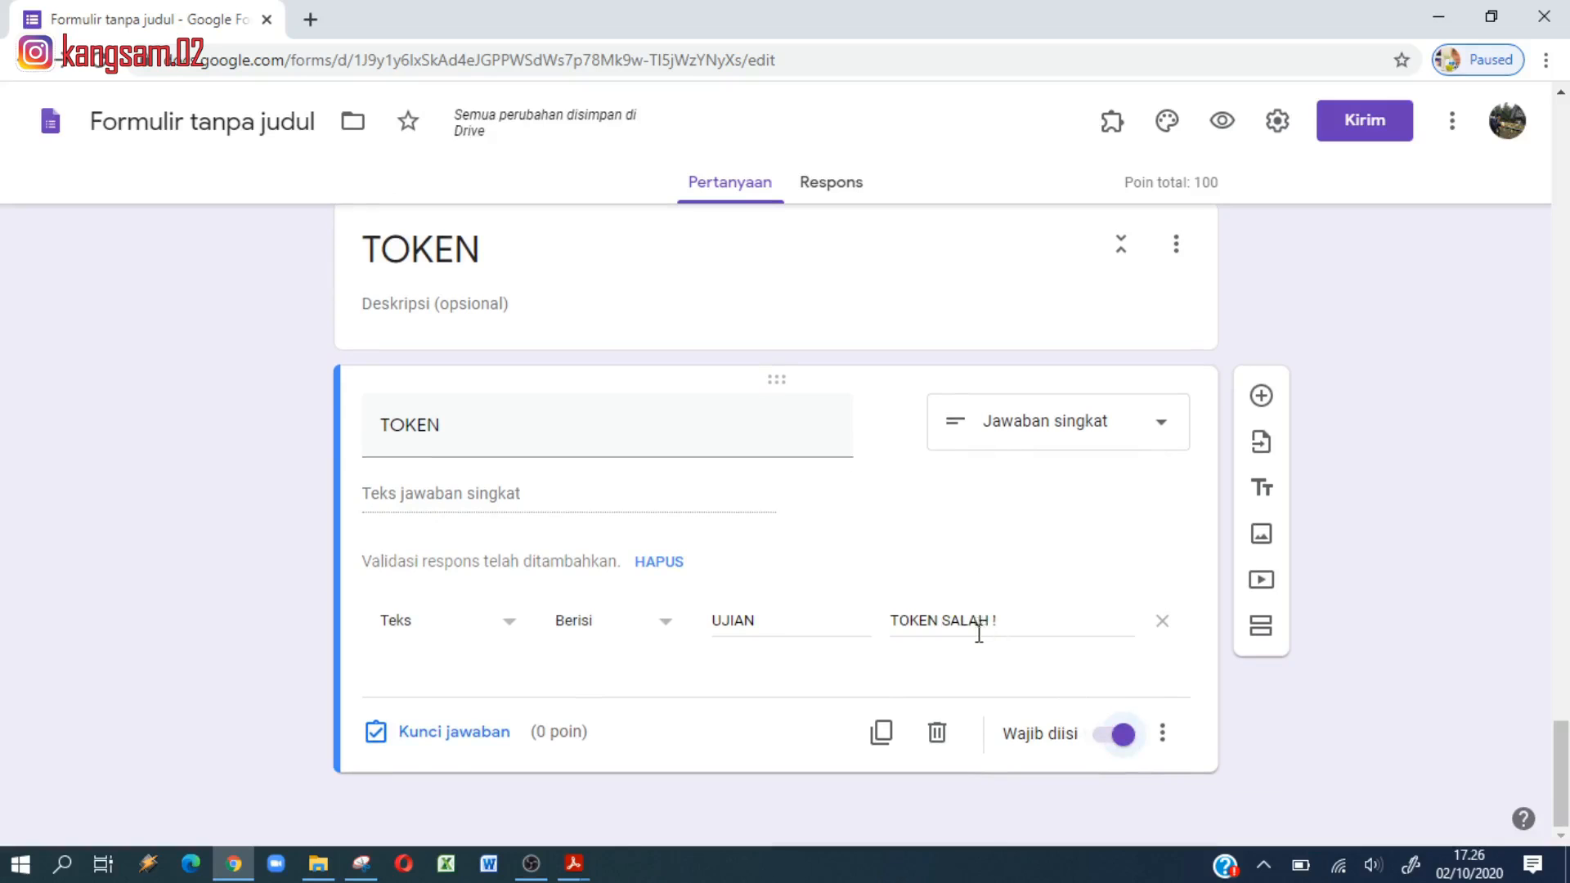
Step: Look over the whole form from the SOAL UJIAN section to the TOKEN section and open its preview
scroll(961, 549, "up", 7)
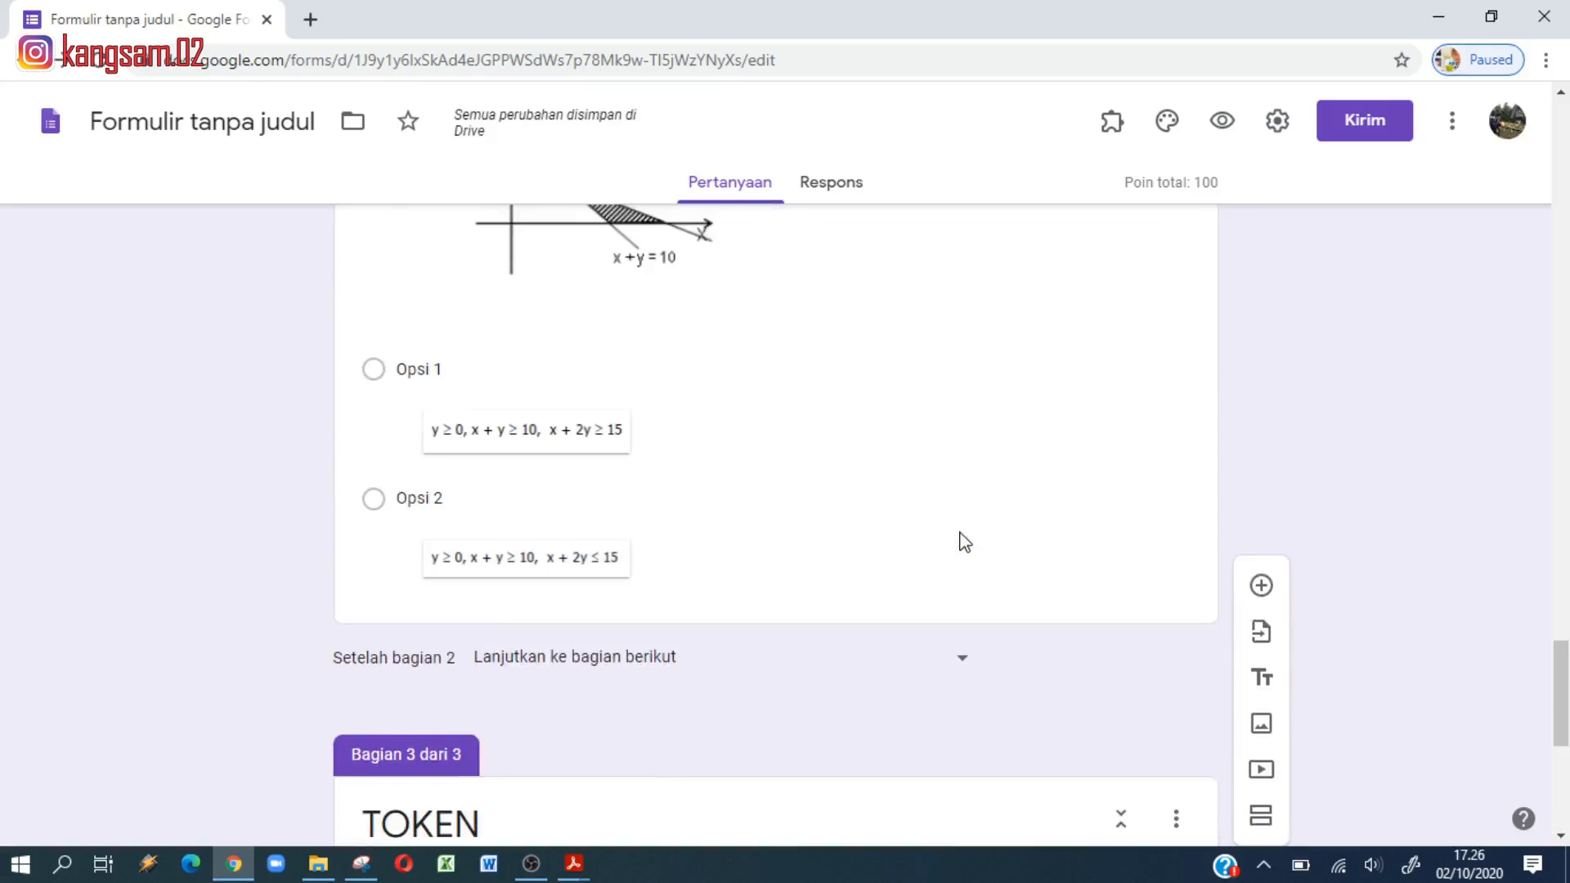
scroll(965, 546, "up", 20)
scroll(964, 532, "up", 20)
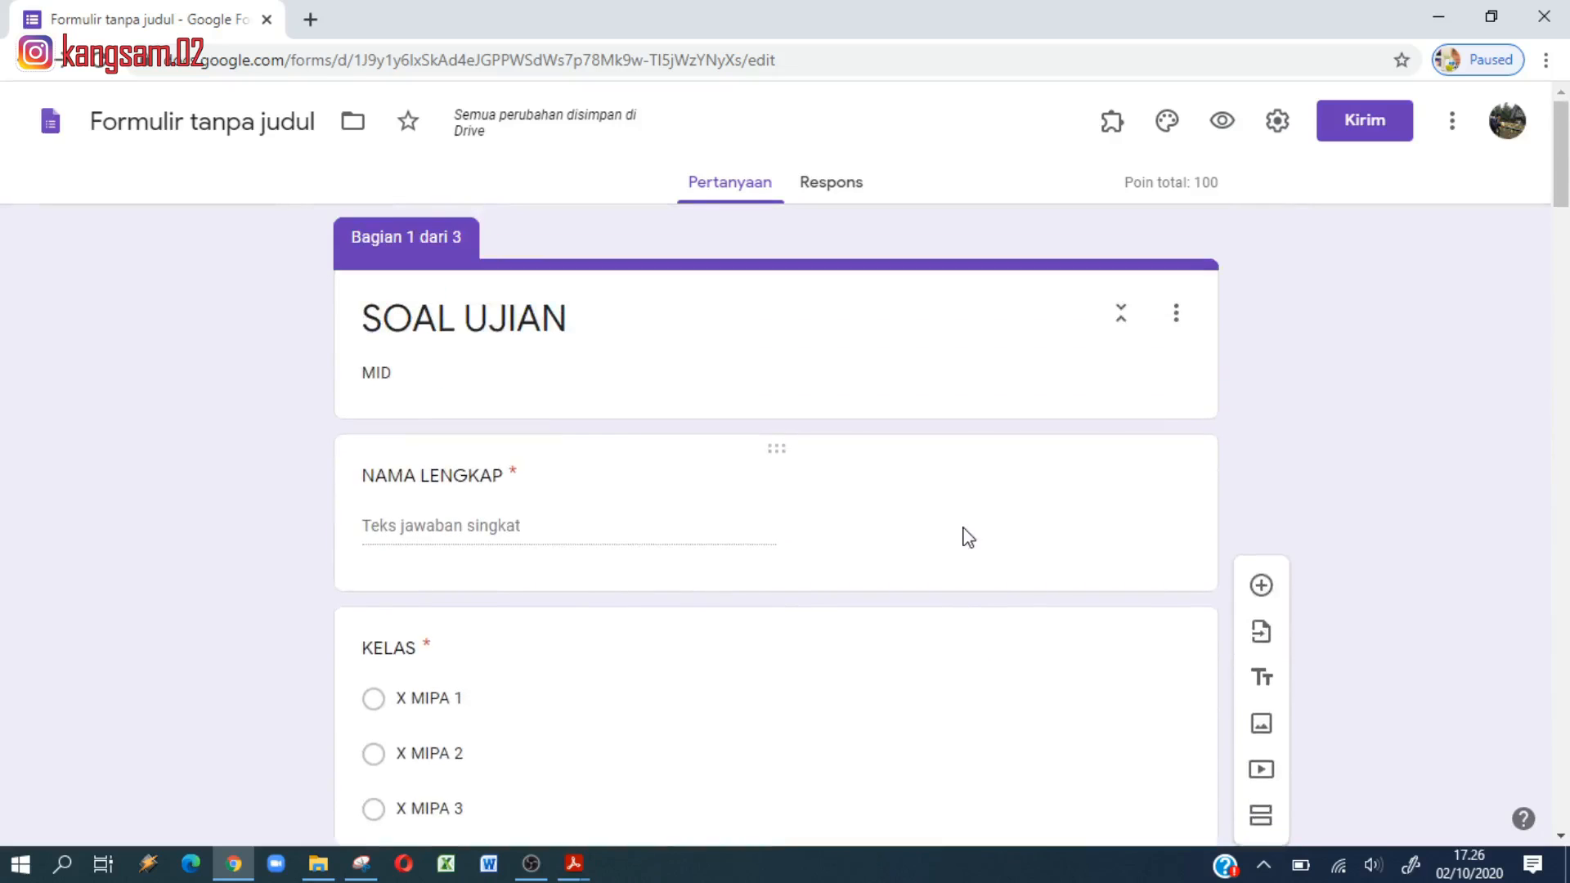
scroll(963, 536, "down", 20)
scroll(963, 540, "down", 20)
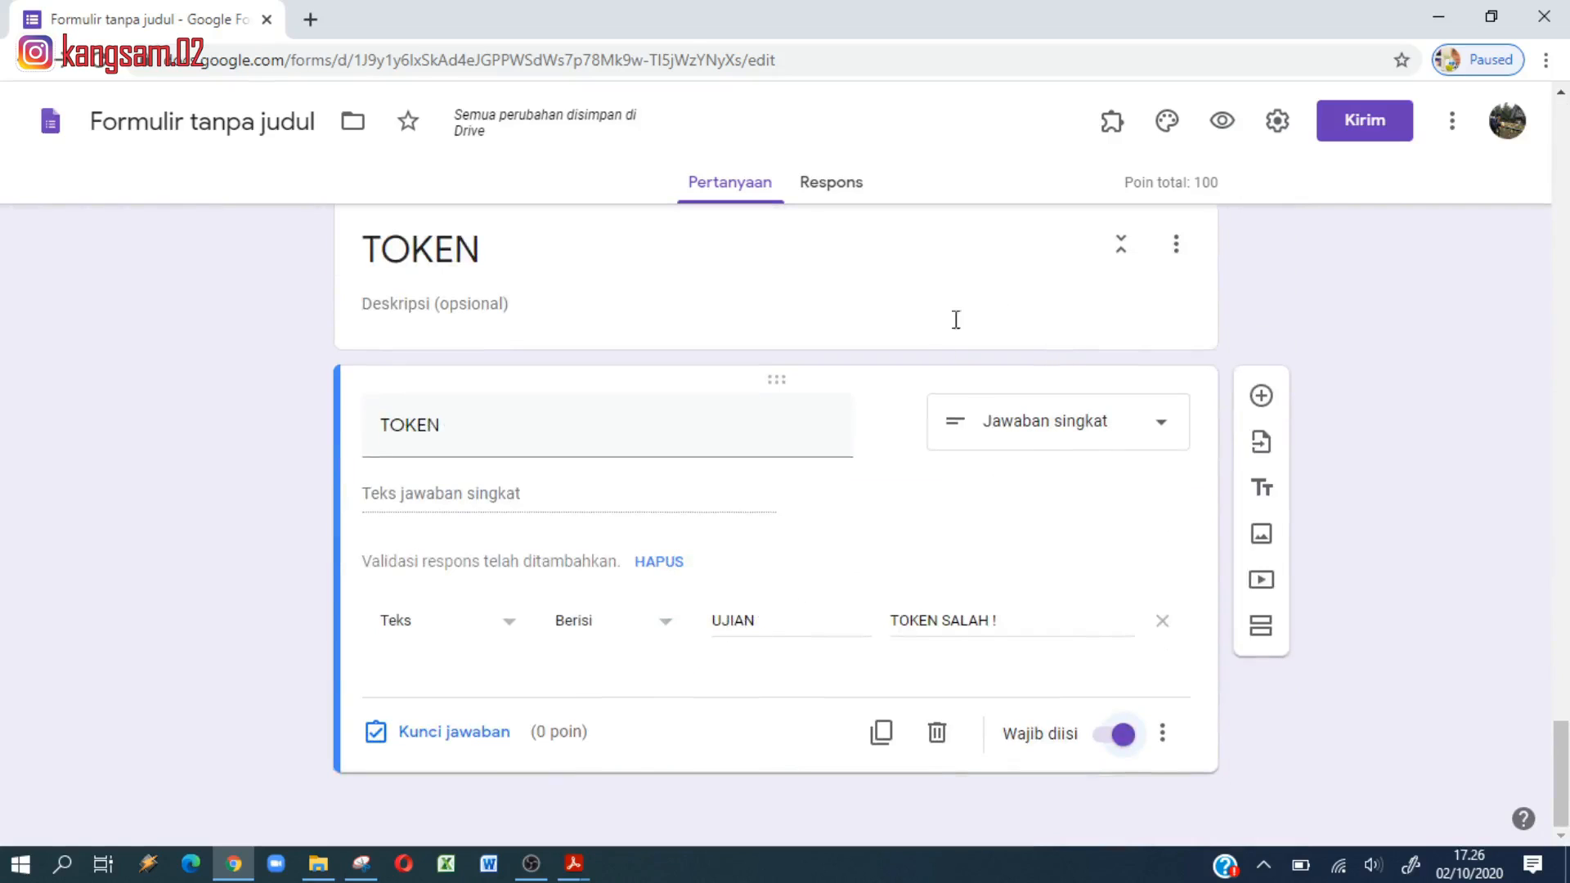
scroll(900, 367, "up", 3)
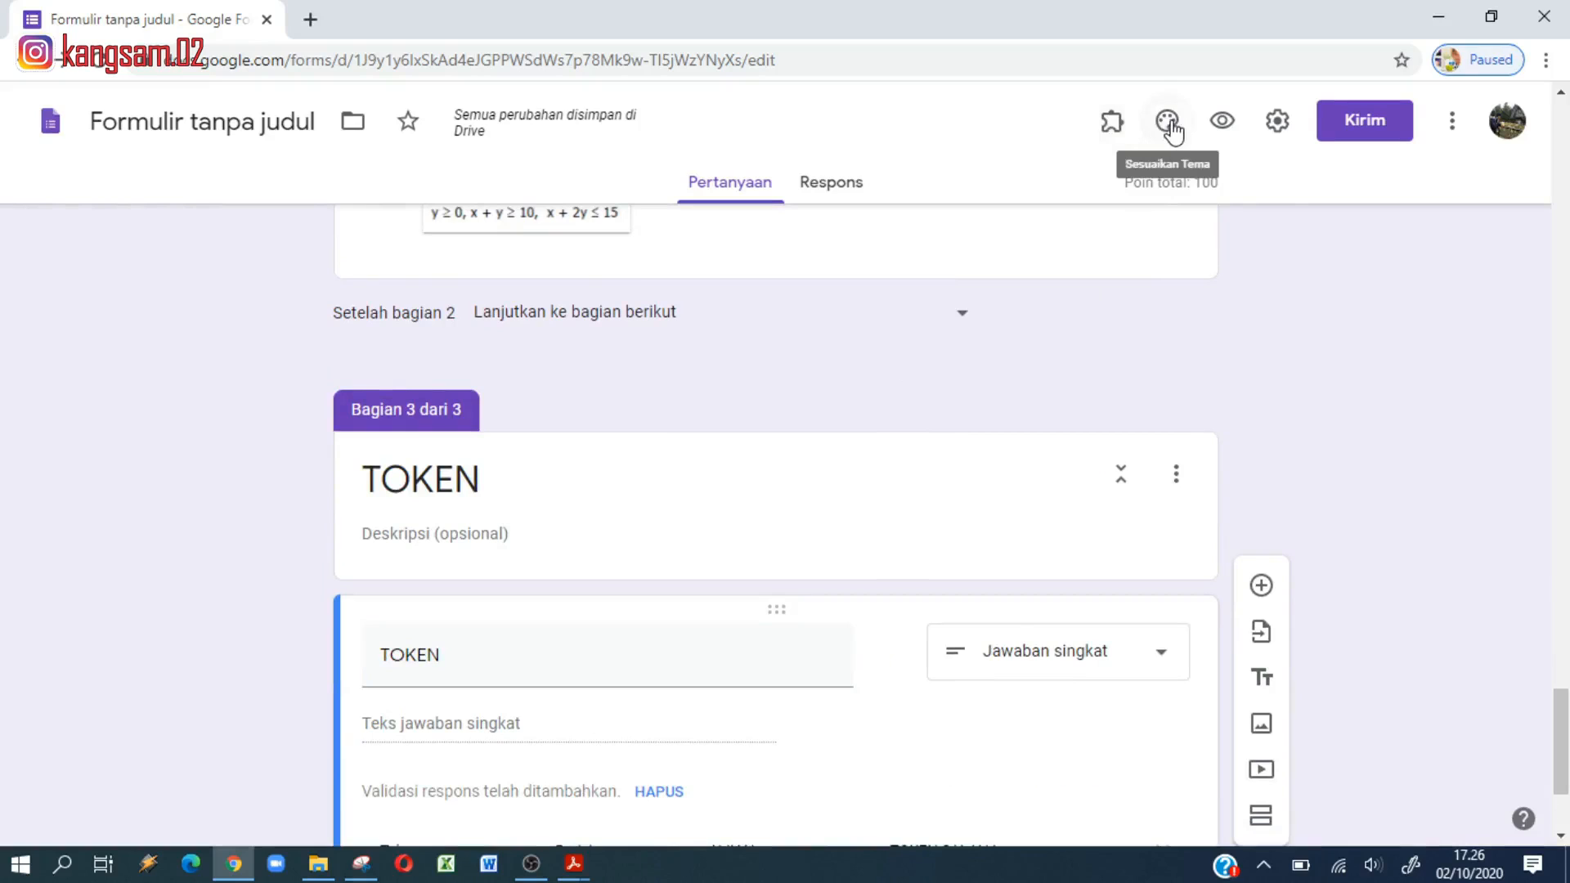
left_click(1223, 127)
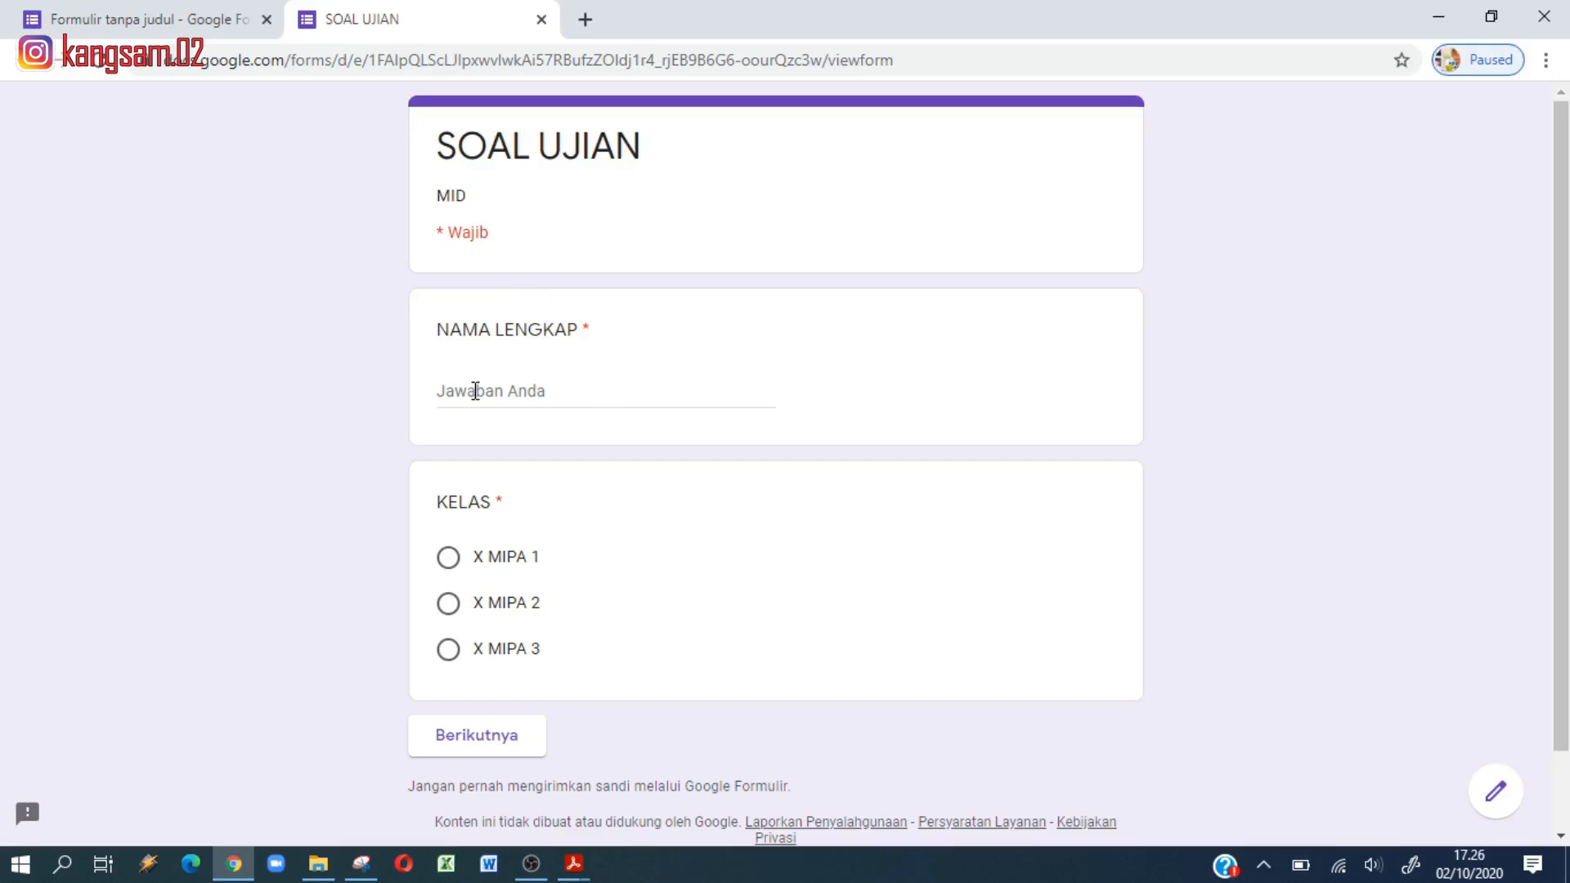
Step: In the form preview, enter a full name, choose class X MIPA 1, and continue to the questions section
left_click(475, 392)
type("KANG SAM")
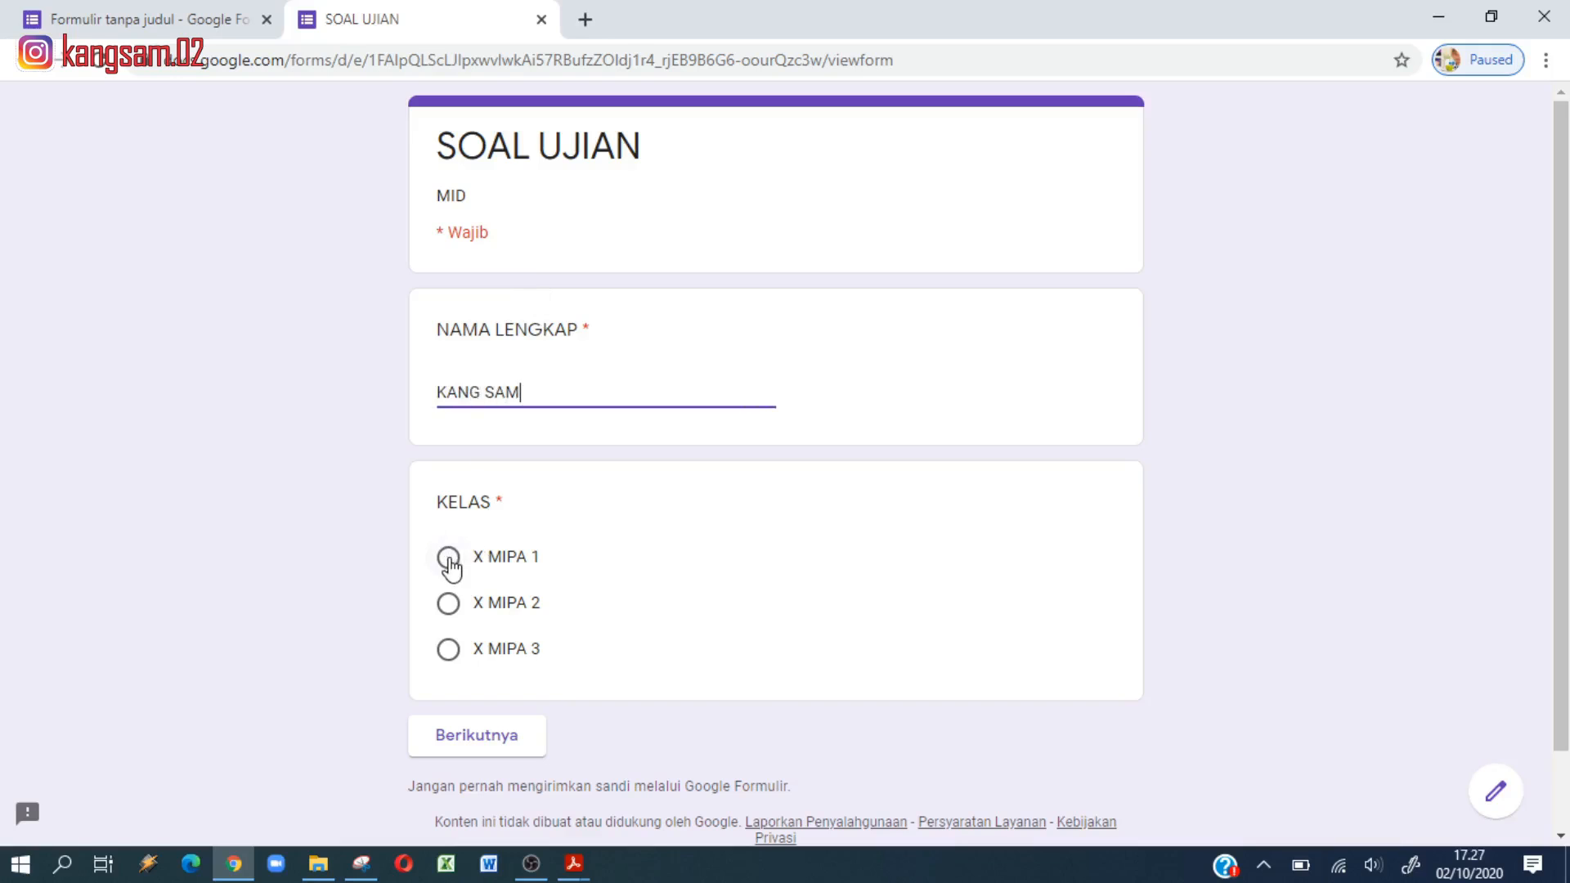
left_click(448, 559)
scroll(503, 540, "down", 2)
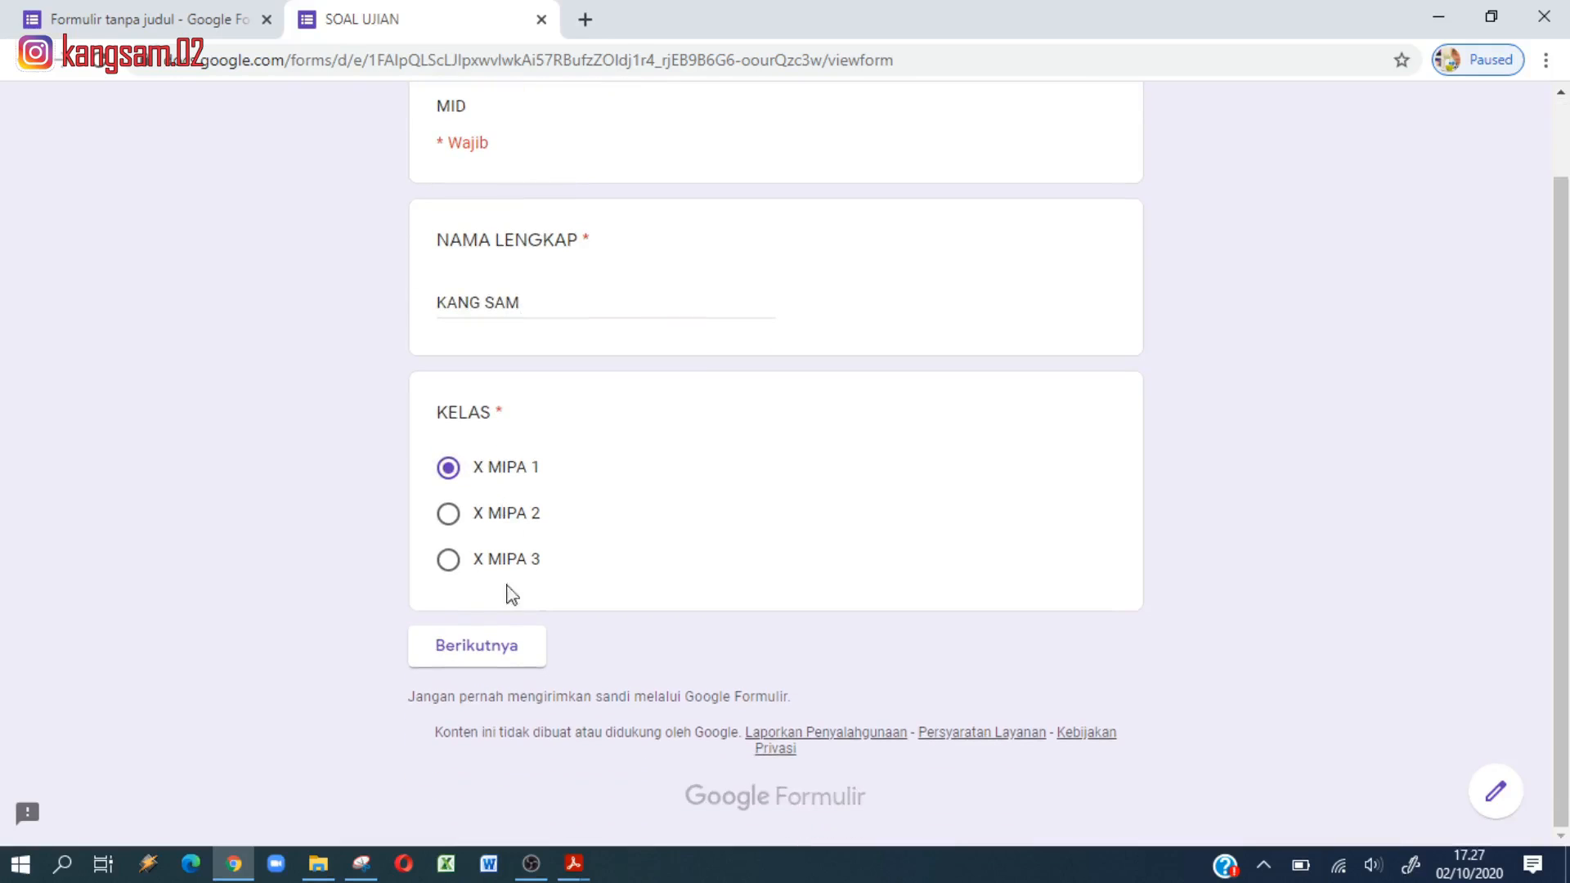
scroll(627, 375, "up", 2)
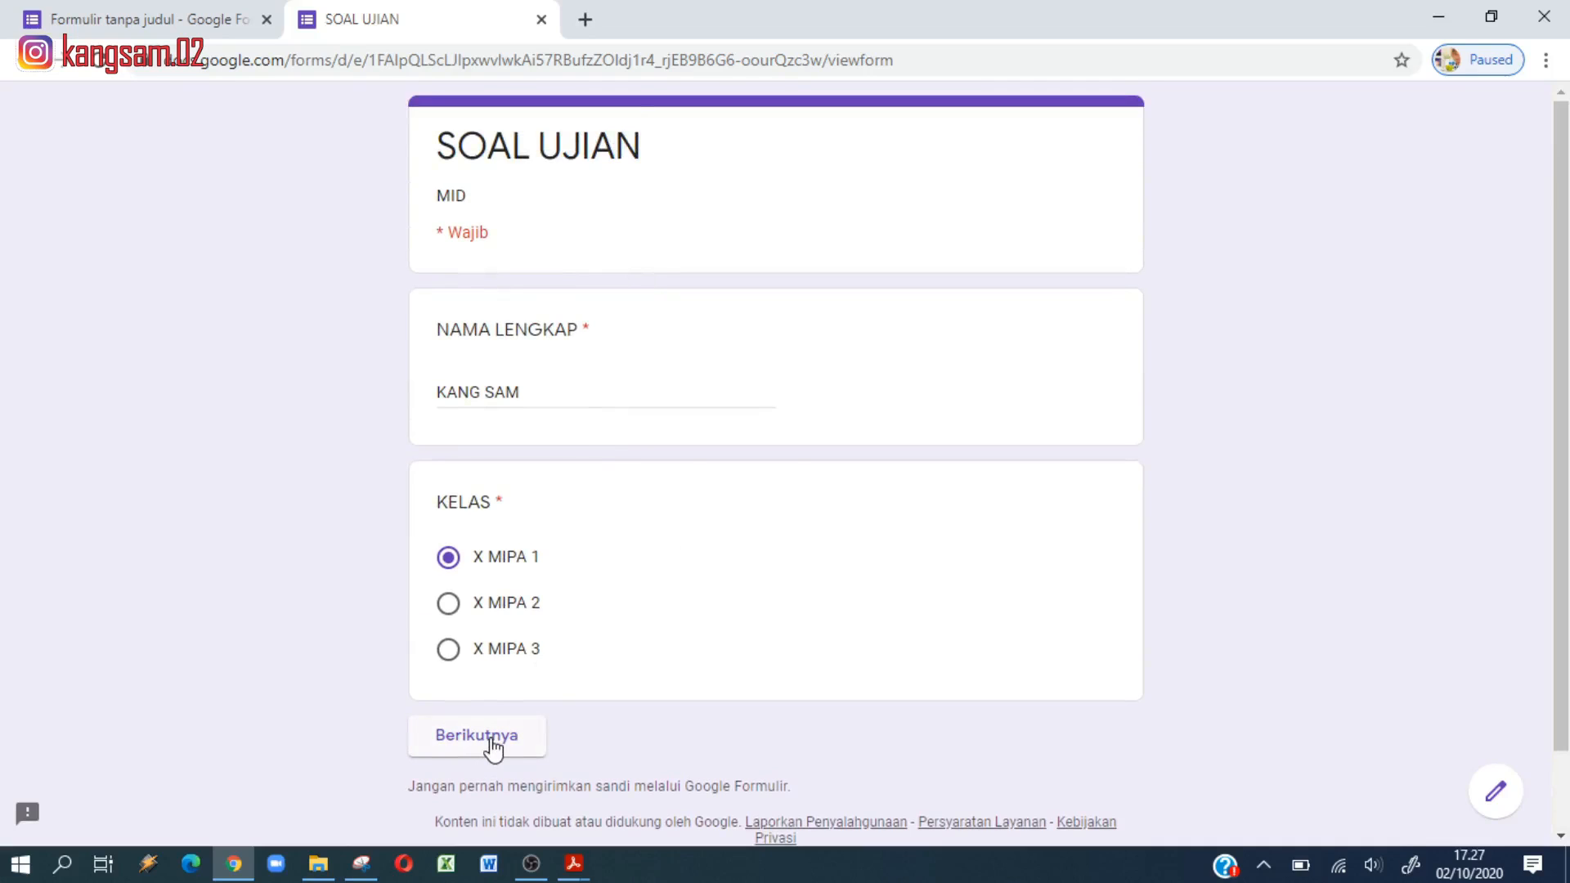
left_click(490, 741)
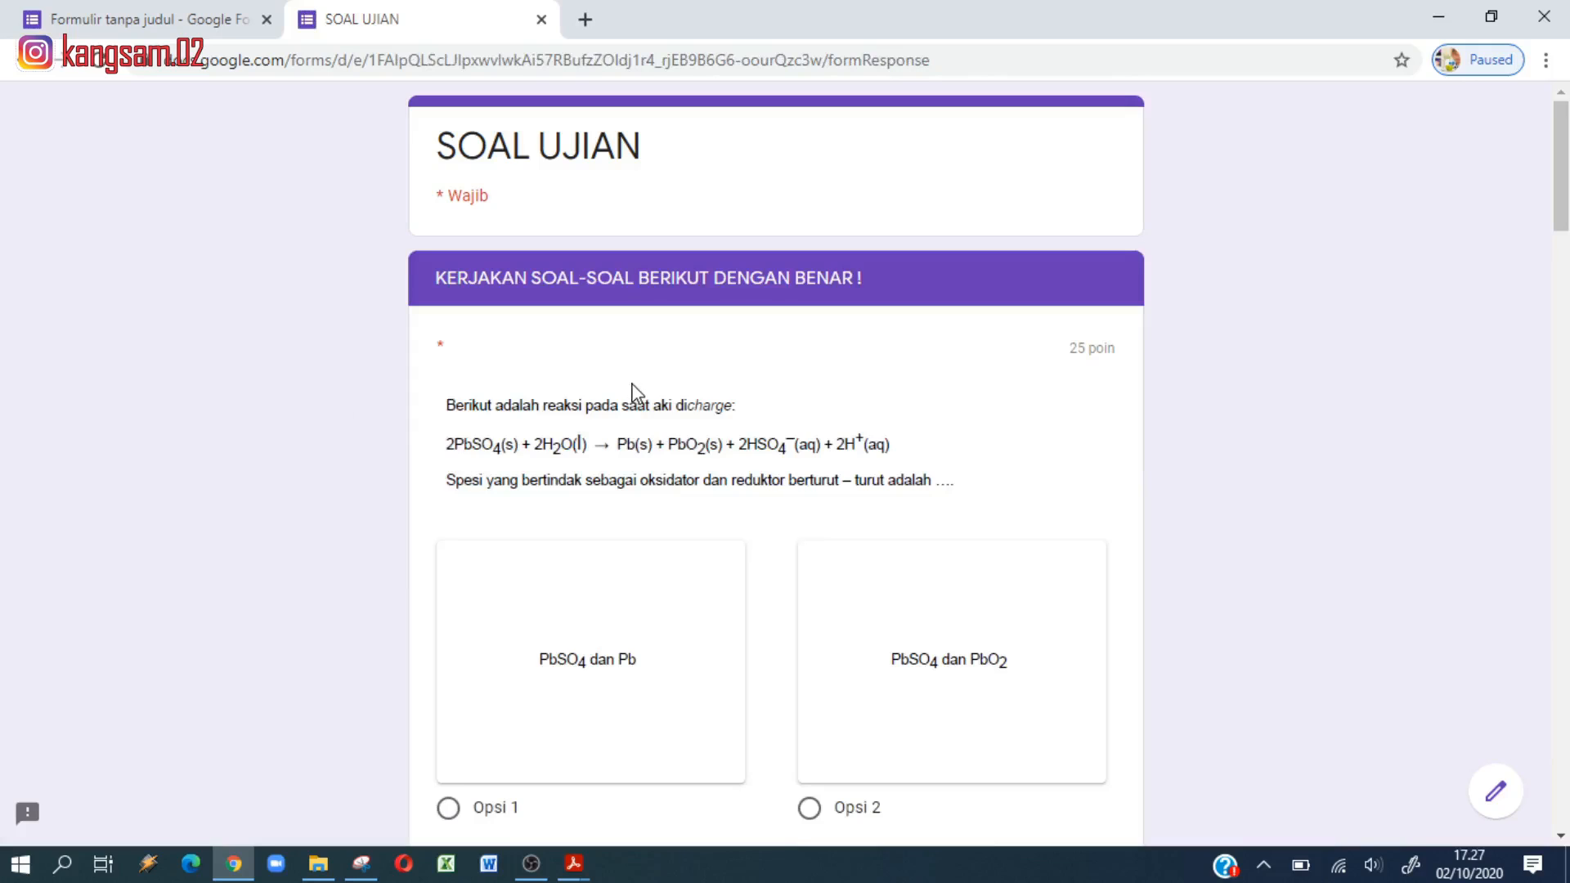
Step: Answer the battery discharge reaction question with Opsi 1, "PbSO4 dan Pb"
scroll(634, 391, "down", 1)
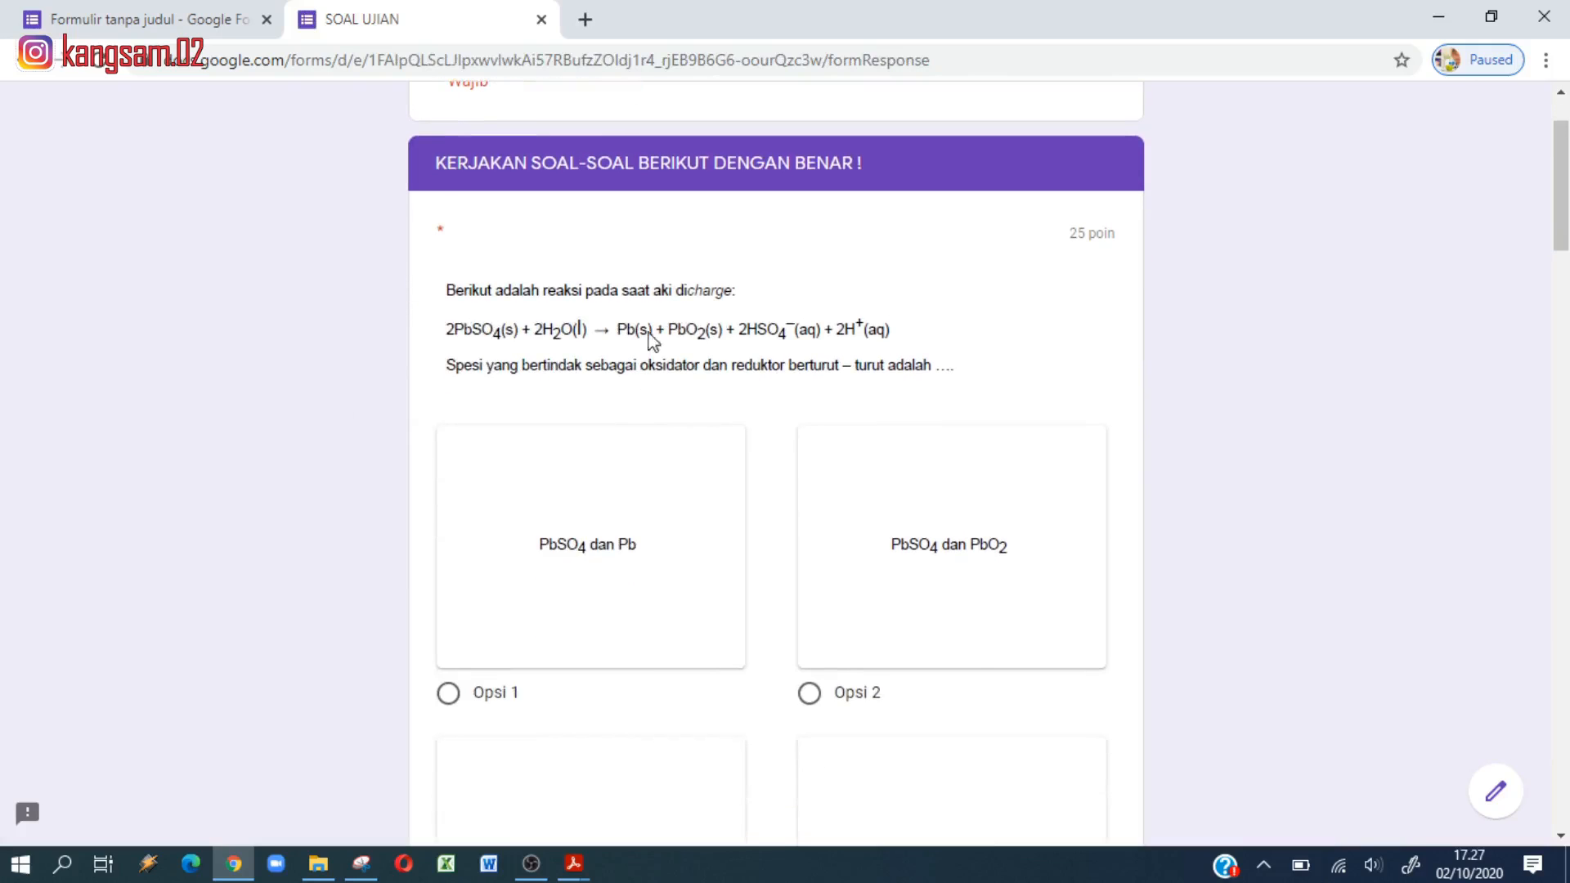
scroll(718, 321, "down", 1)
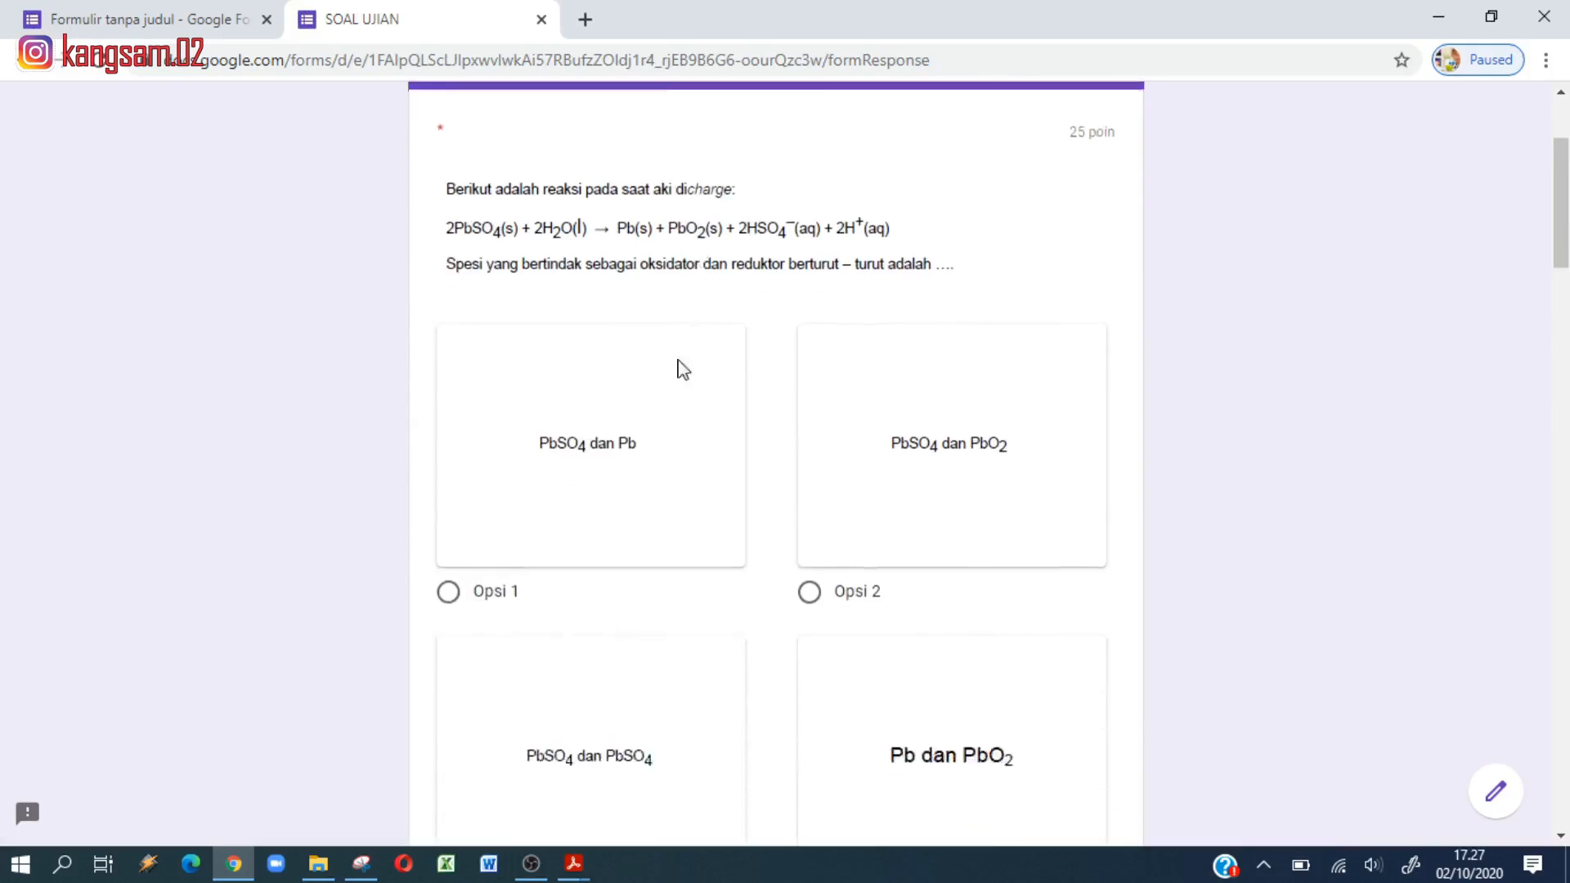
scroll(662, 378, "down", 1)
scroll(439, 618, "up", 1)
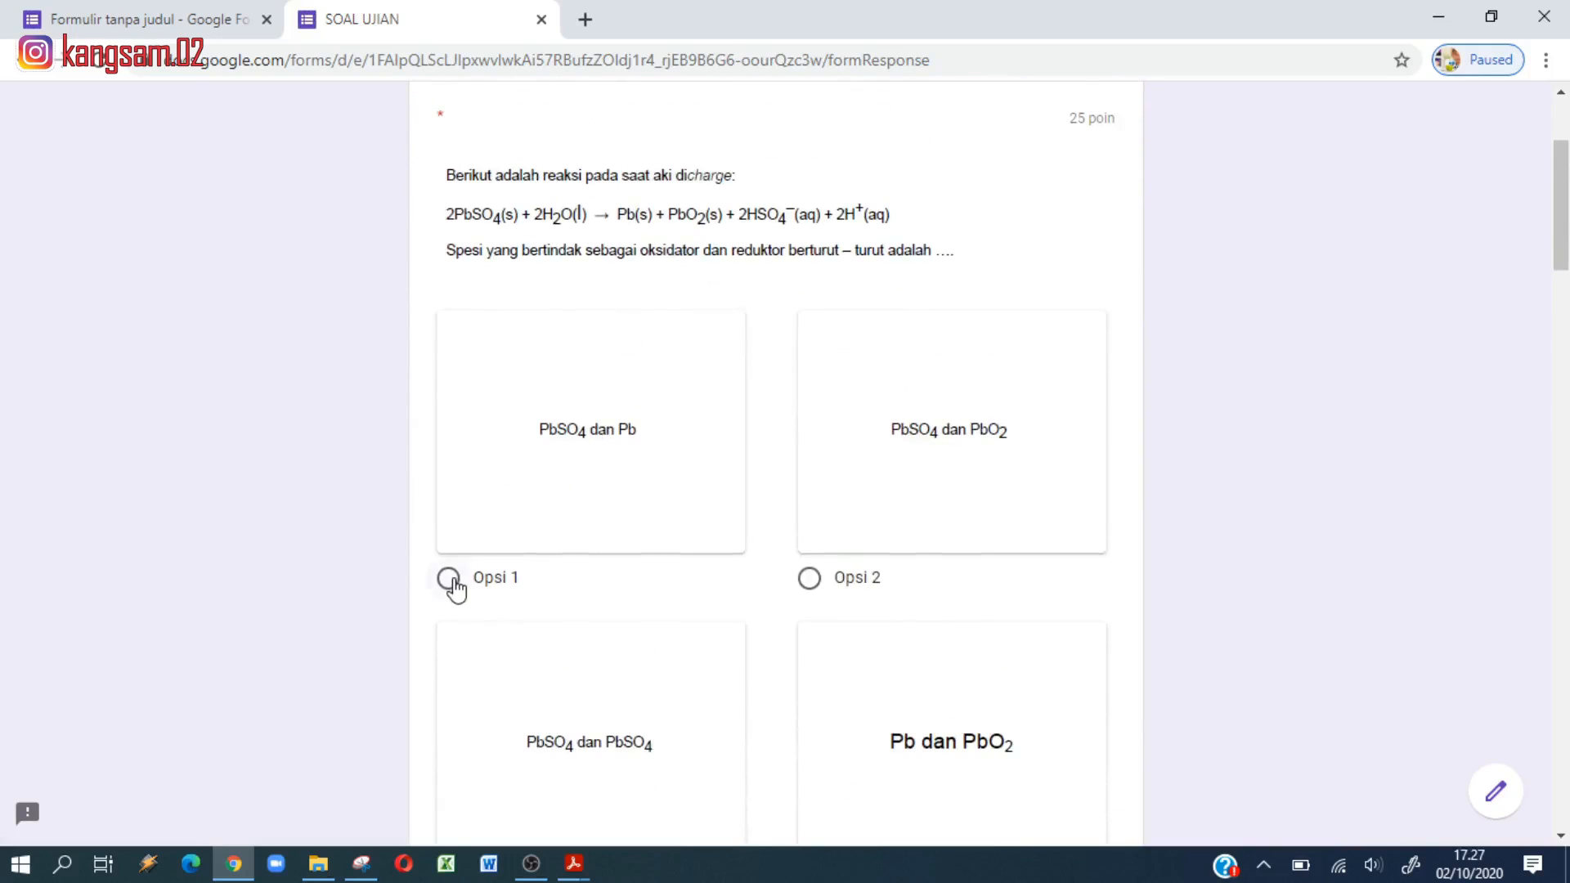
left_click(449, 580)
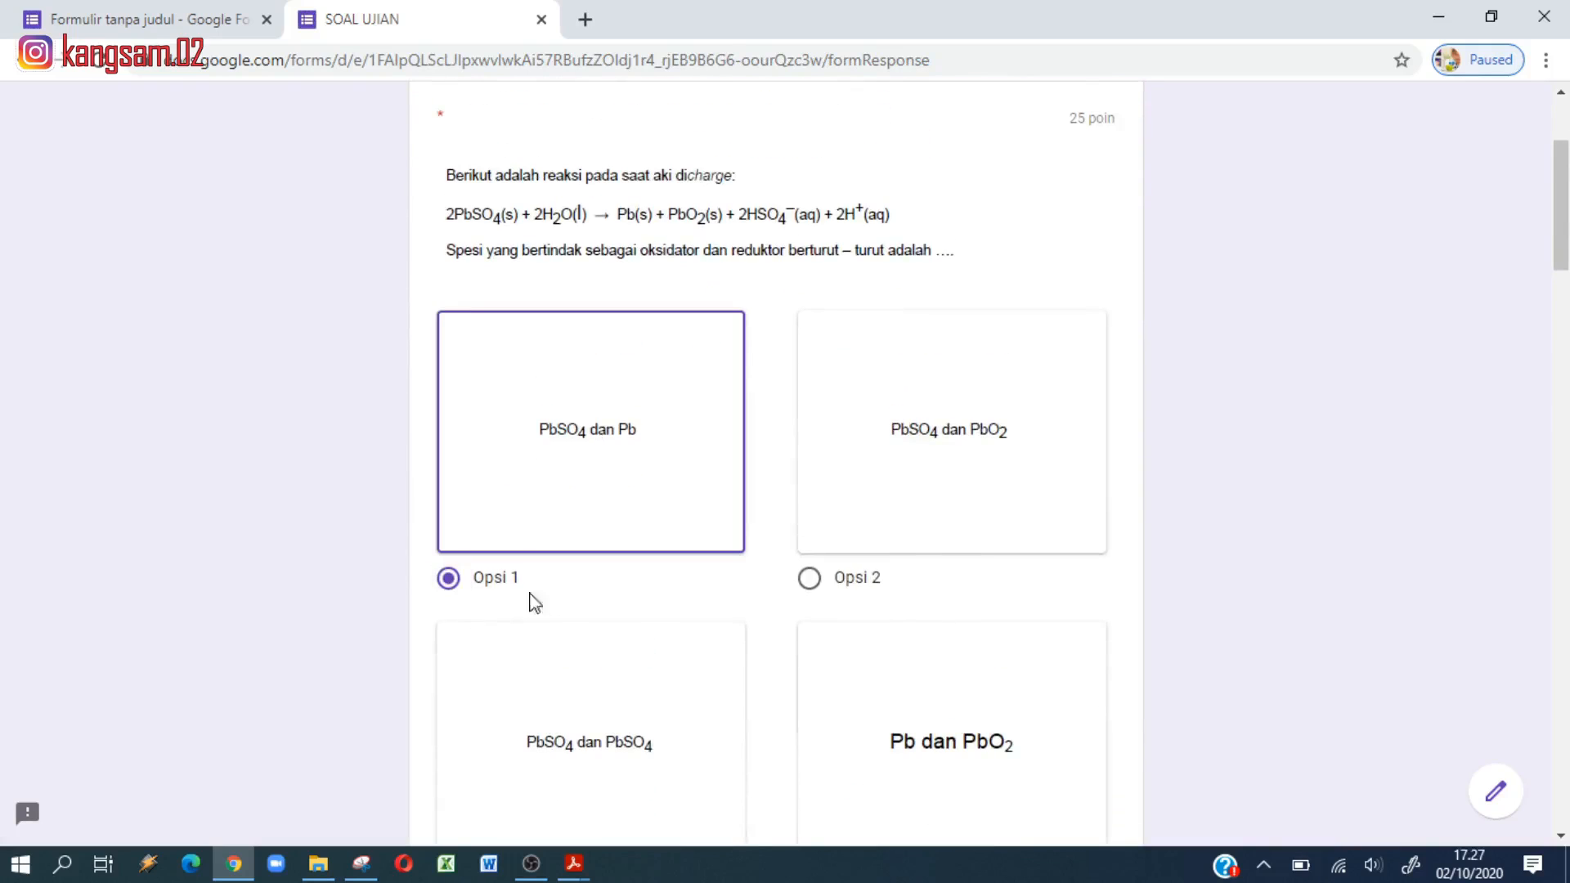
Step: Examine the image options of the battery discharge question and how the biology crossing-diagram question is displayed
scroll(529, 579, "down", 4)
scroll(530, 573, "down", 4)
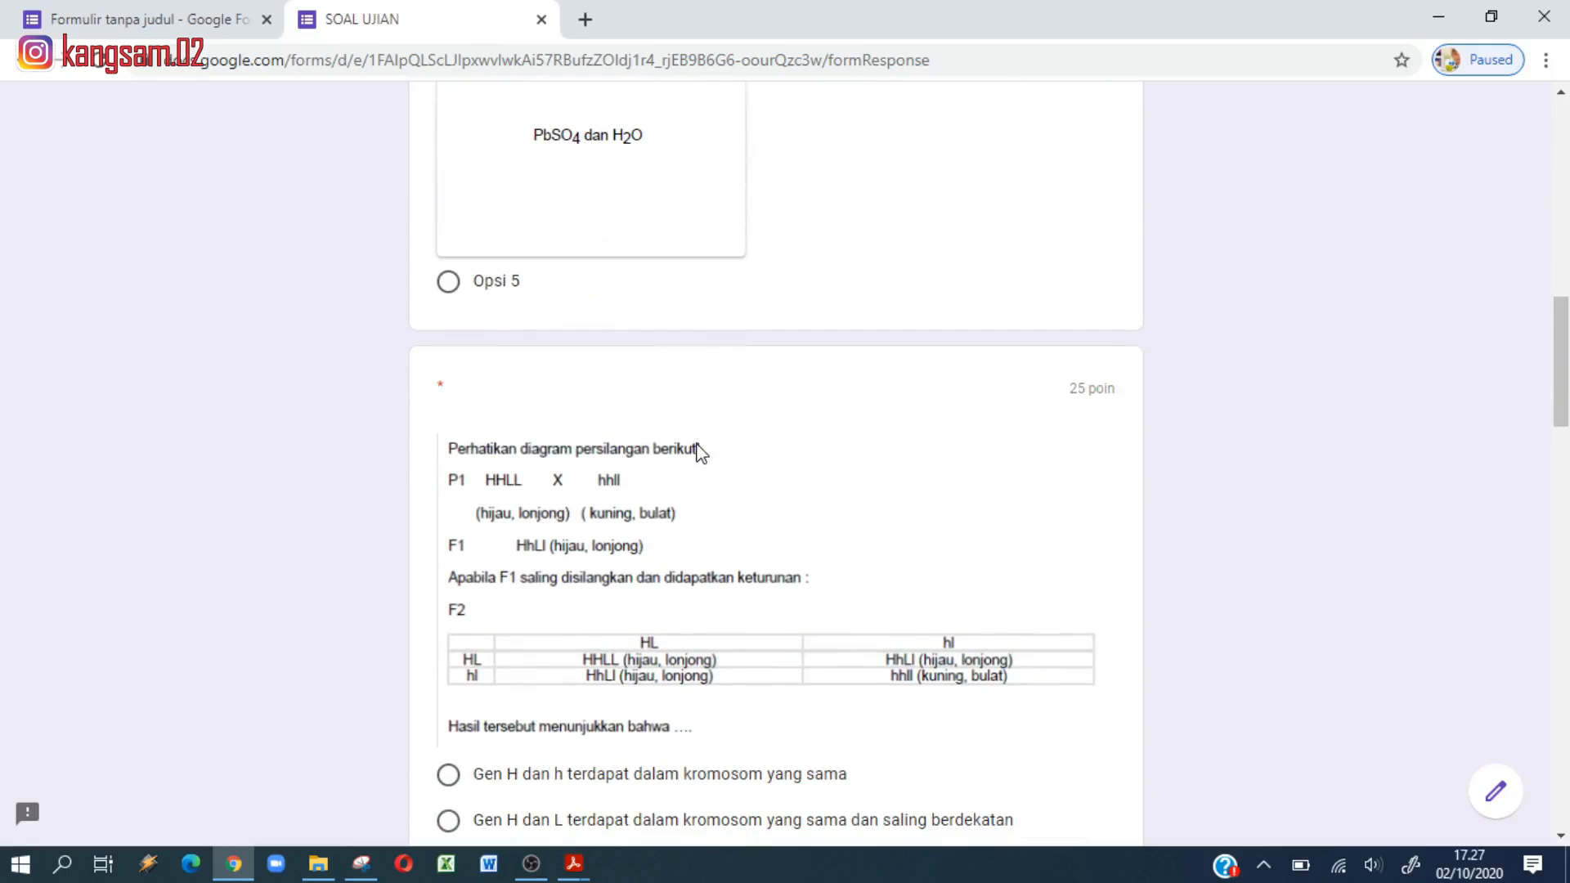
scroll(704, 454, "up", 3)
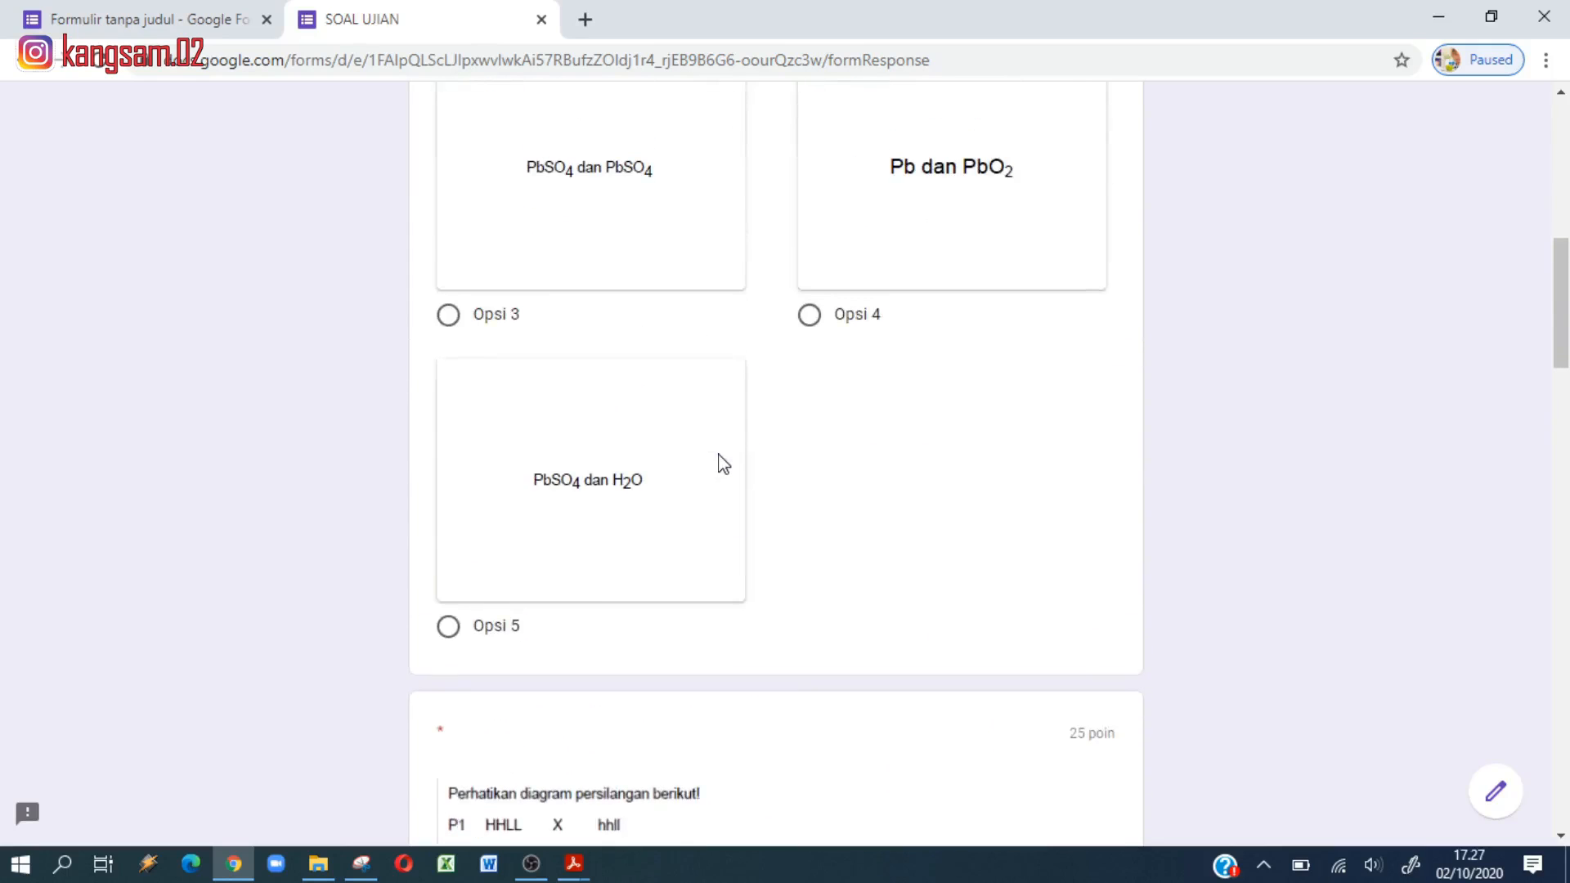
scroll(724, 464, "down", 1)
scroll(724, 464, "up", 3)
scroll(724, 464, "up", 4)
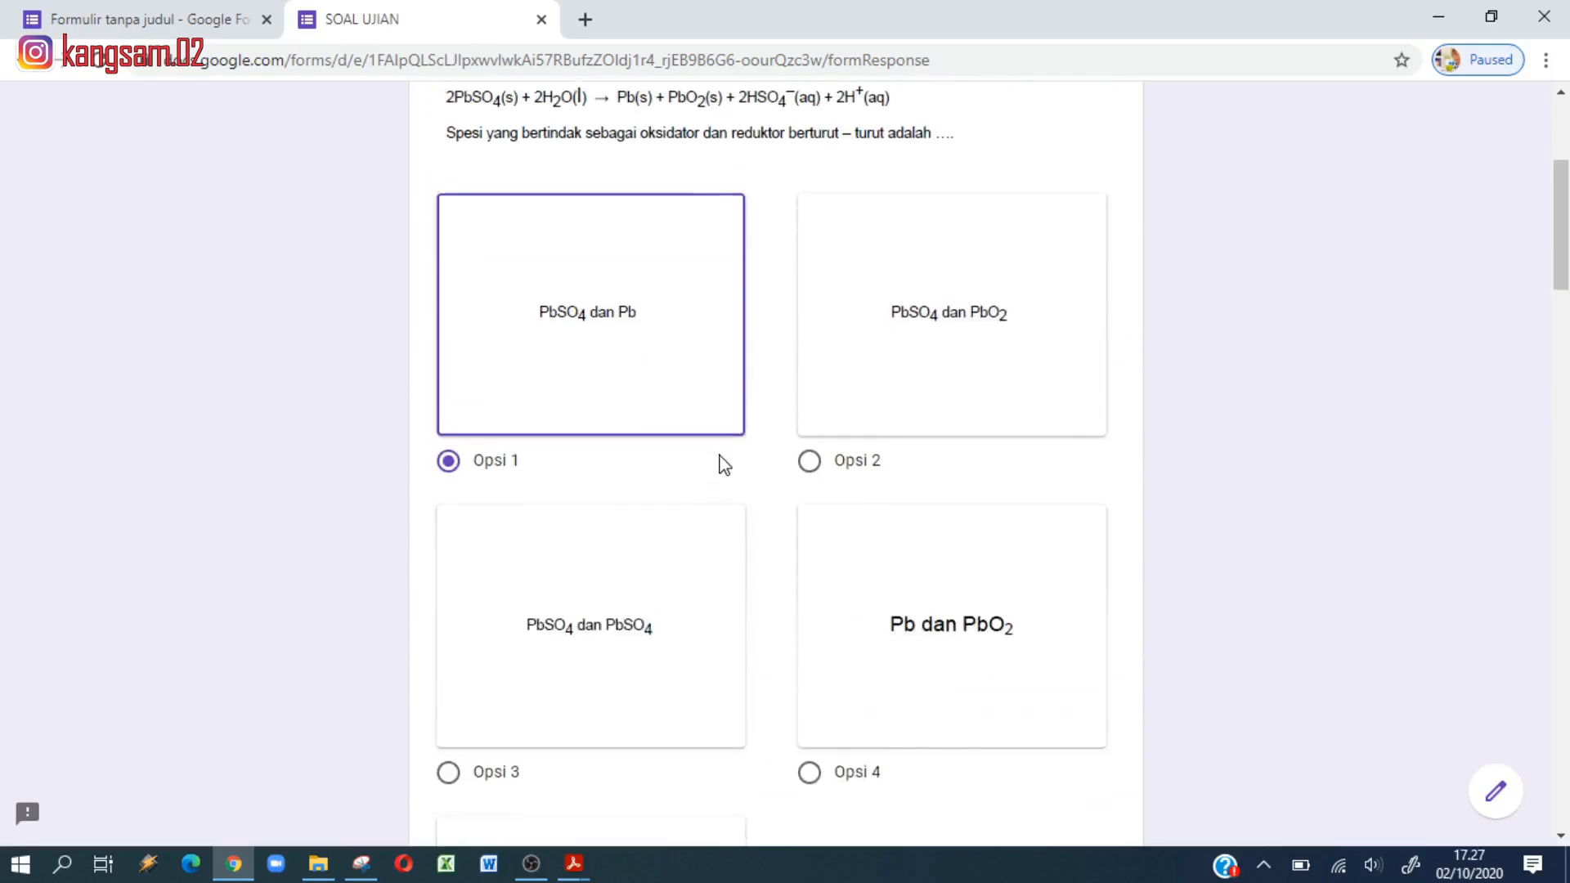
scroll(724, 464, "down", 9)
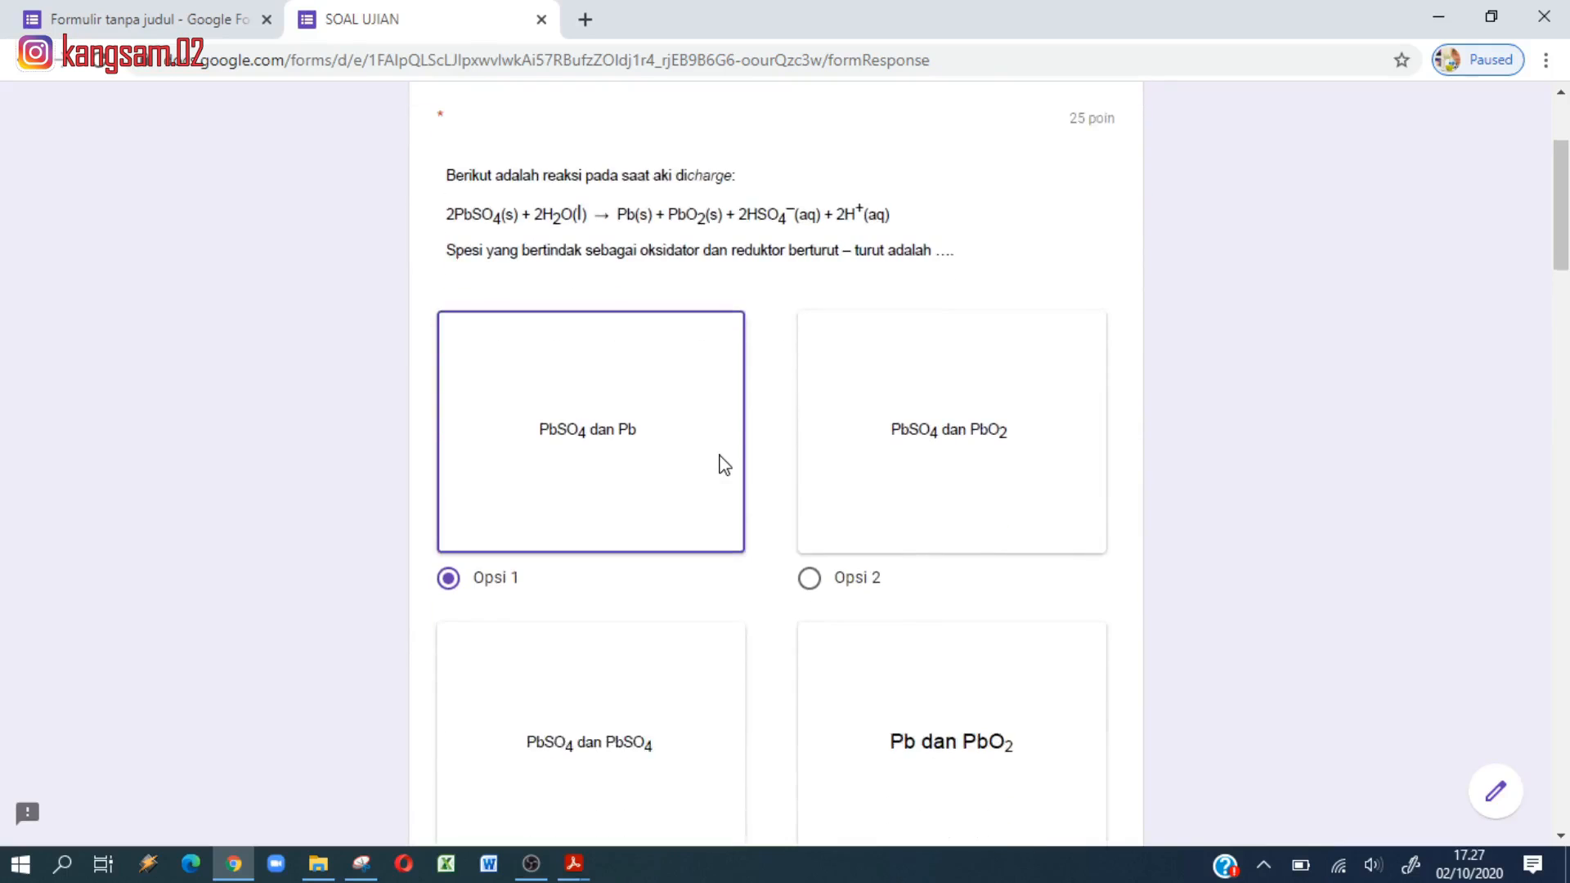
scroll(724, 463, "down", 2)
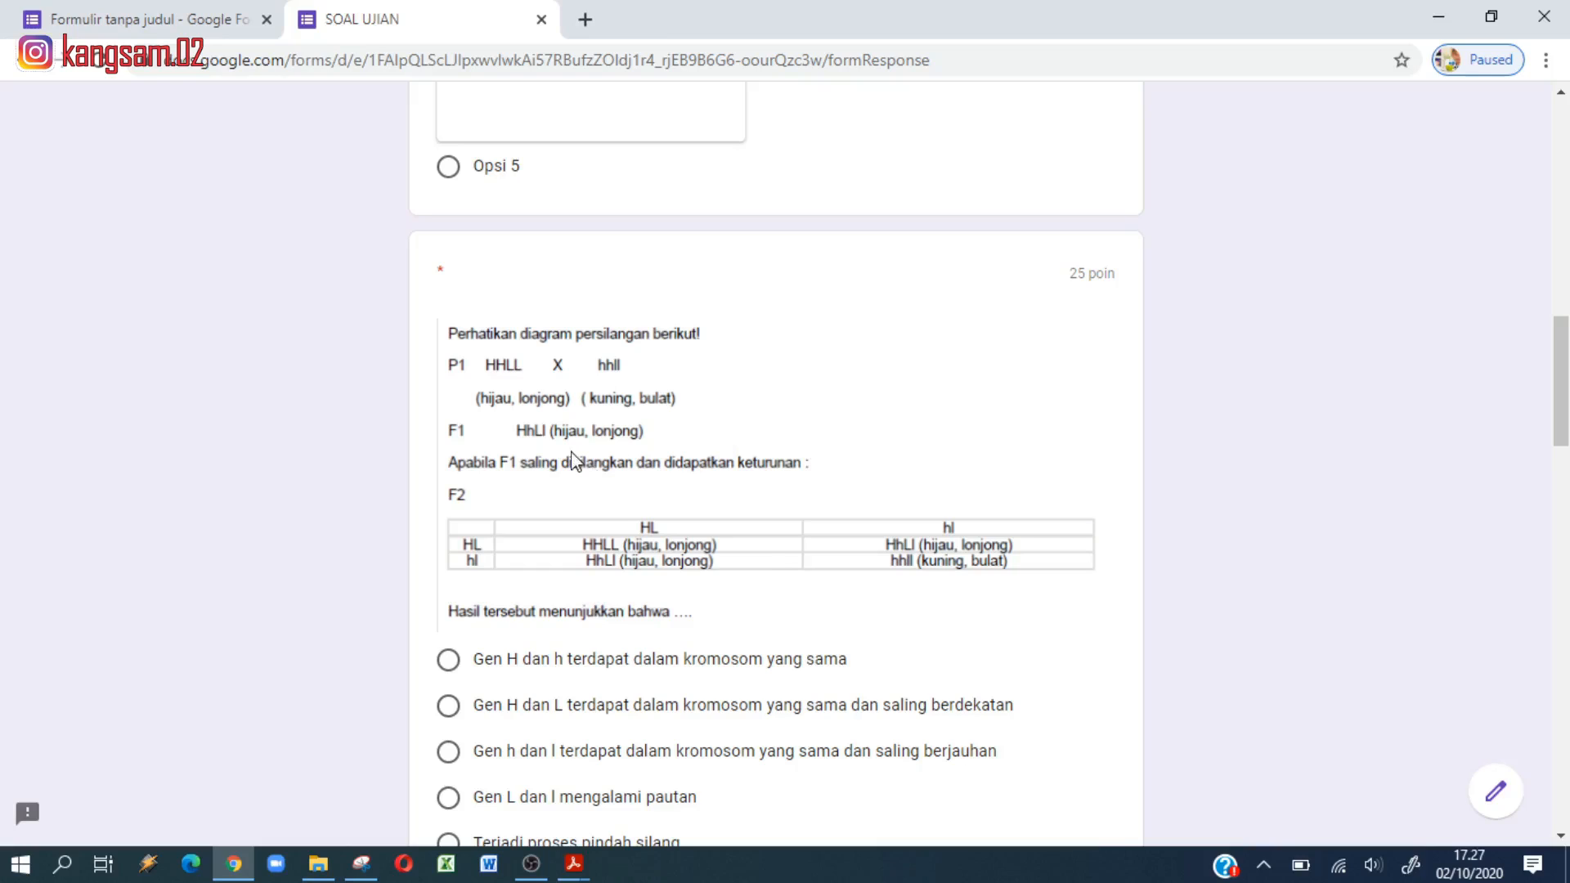
scroll(575, 463, "down", 1)
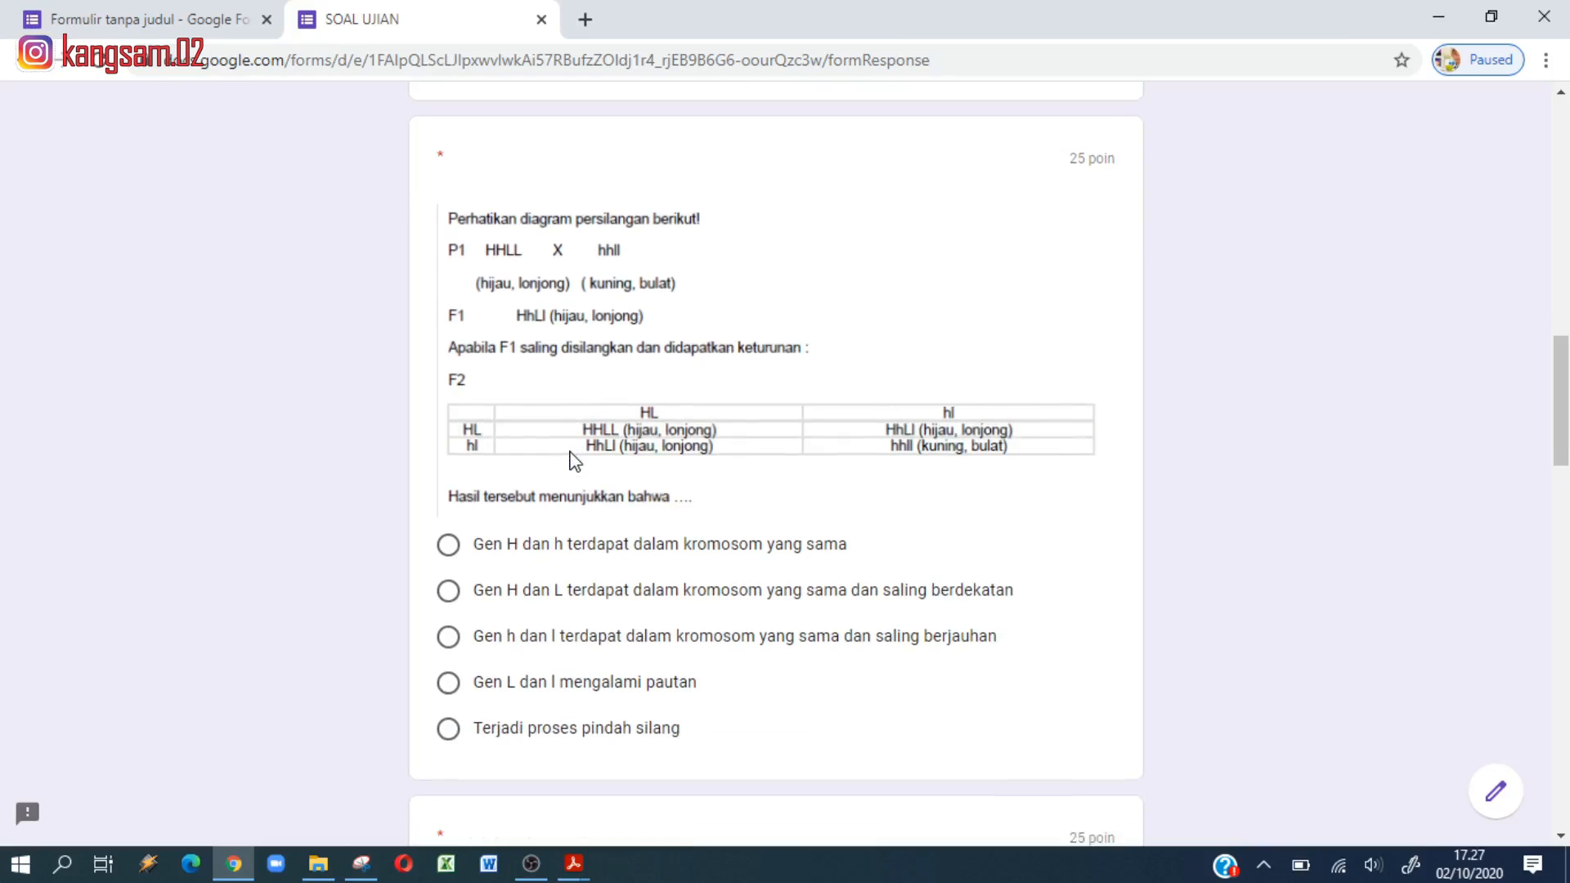
Step: Answer the crossing-diagram question with "Gen h dan l terdapat dalam kromosom yang sama dan saling berjauhan" and the magnetic field question with Opsi 2
left_click(449, 637)
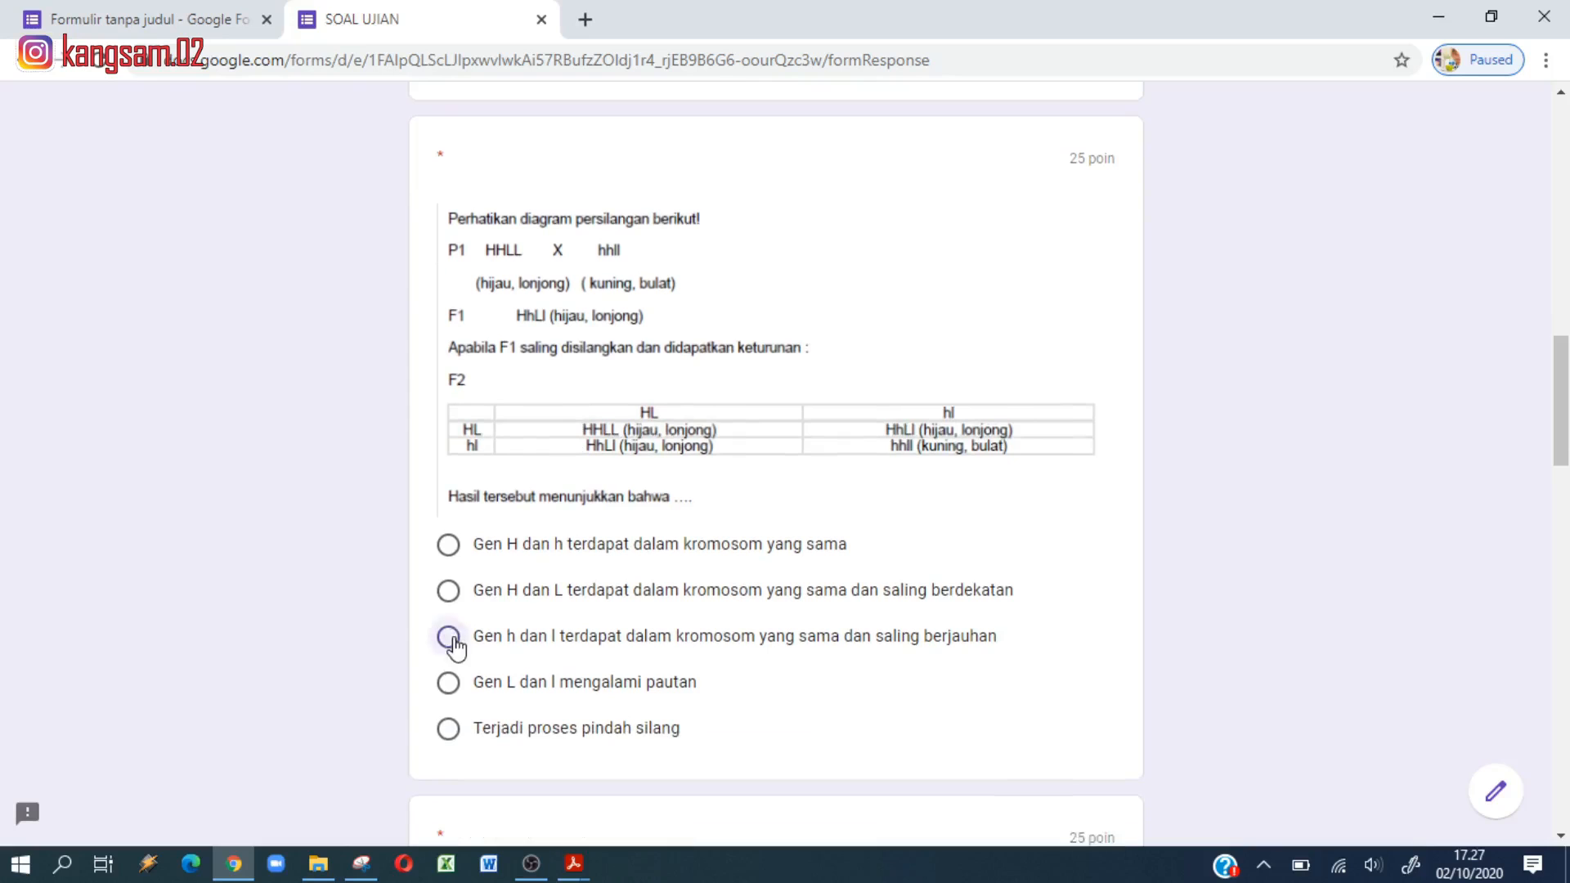
scroll(532, 625, "down", 7)
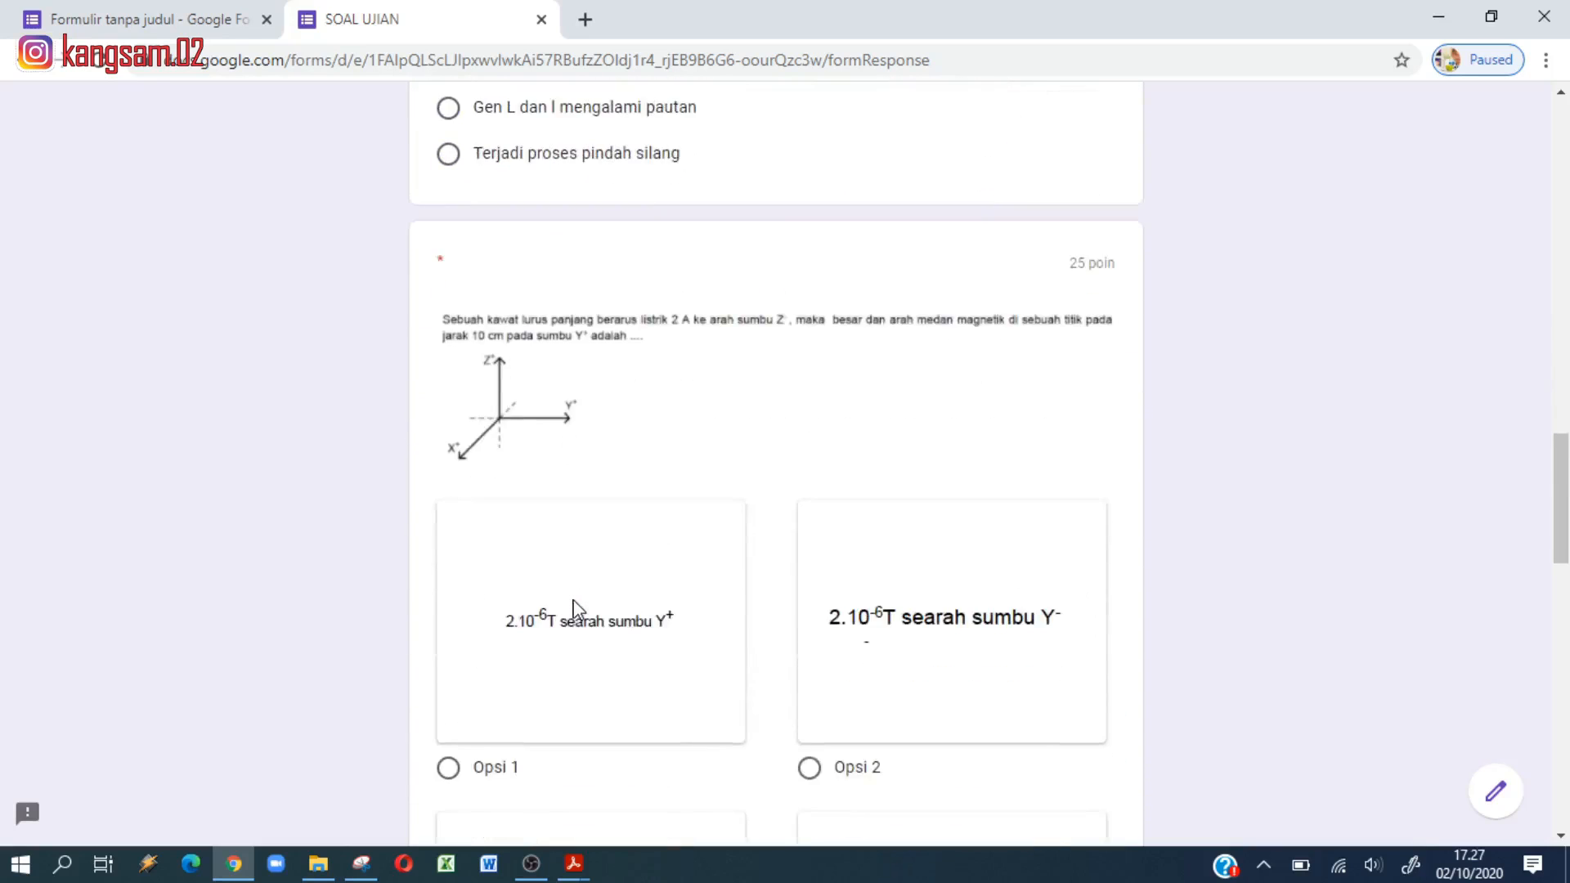
scroll(813, 557, "down", 2)
left_click(811, 543)
scroll(796, 564, "down", 5)
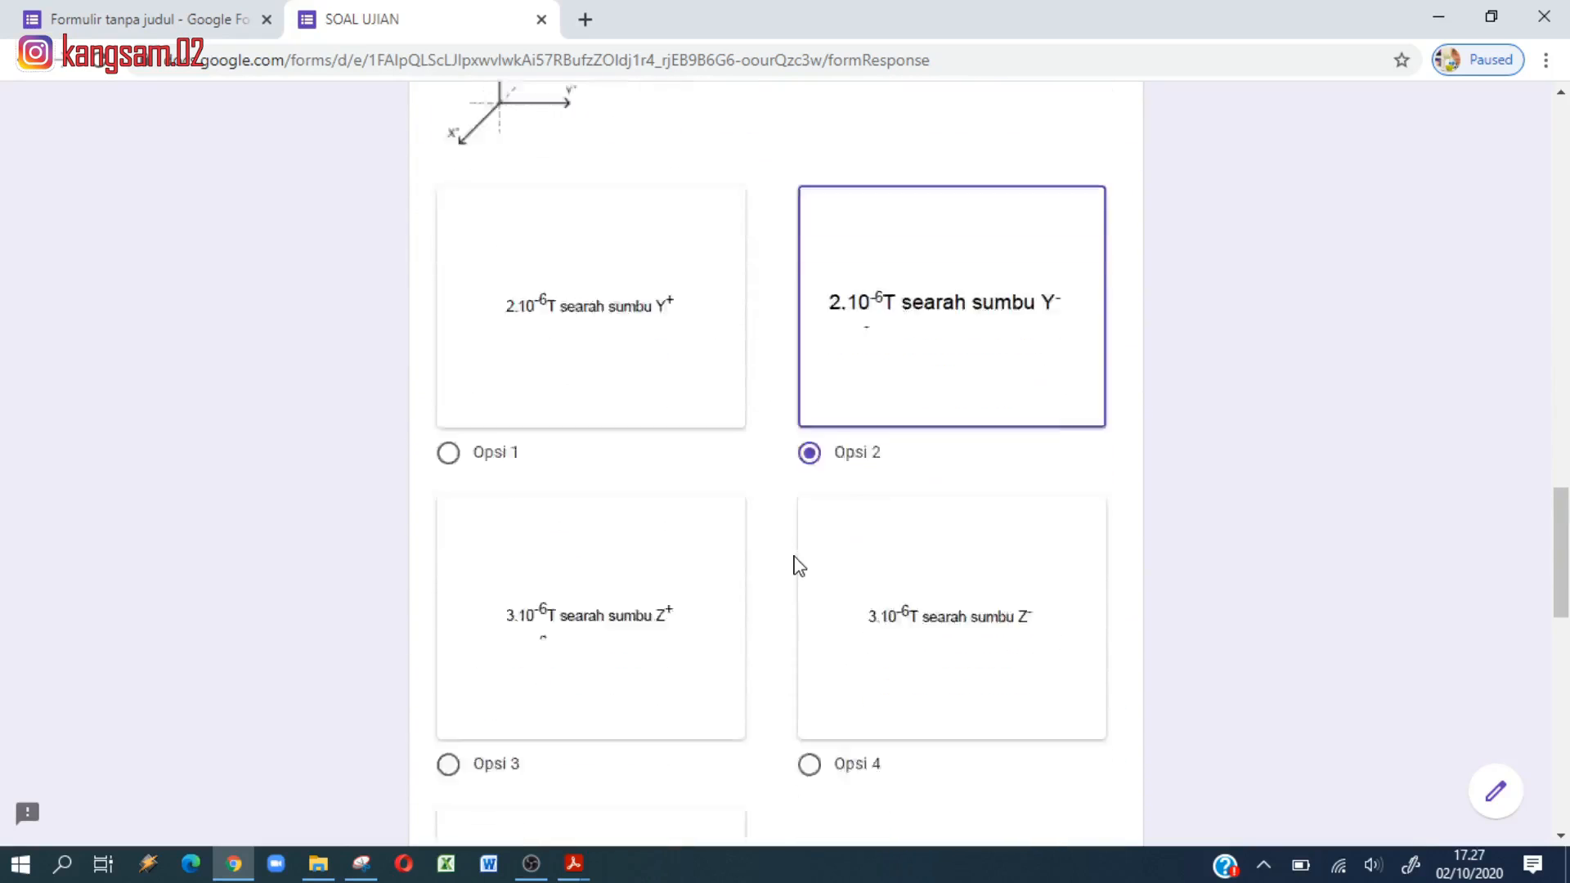
Step: Answer the shaded-region inequality question with Opsi 2, "y ≥ 0, x + y ≥ 10, x + 2y ≤ 15", and continue to the TOKEN section
scroll(798, 570, "down", 8)
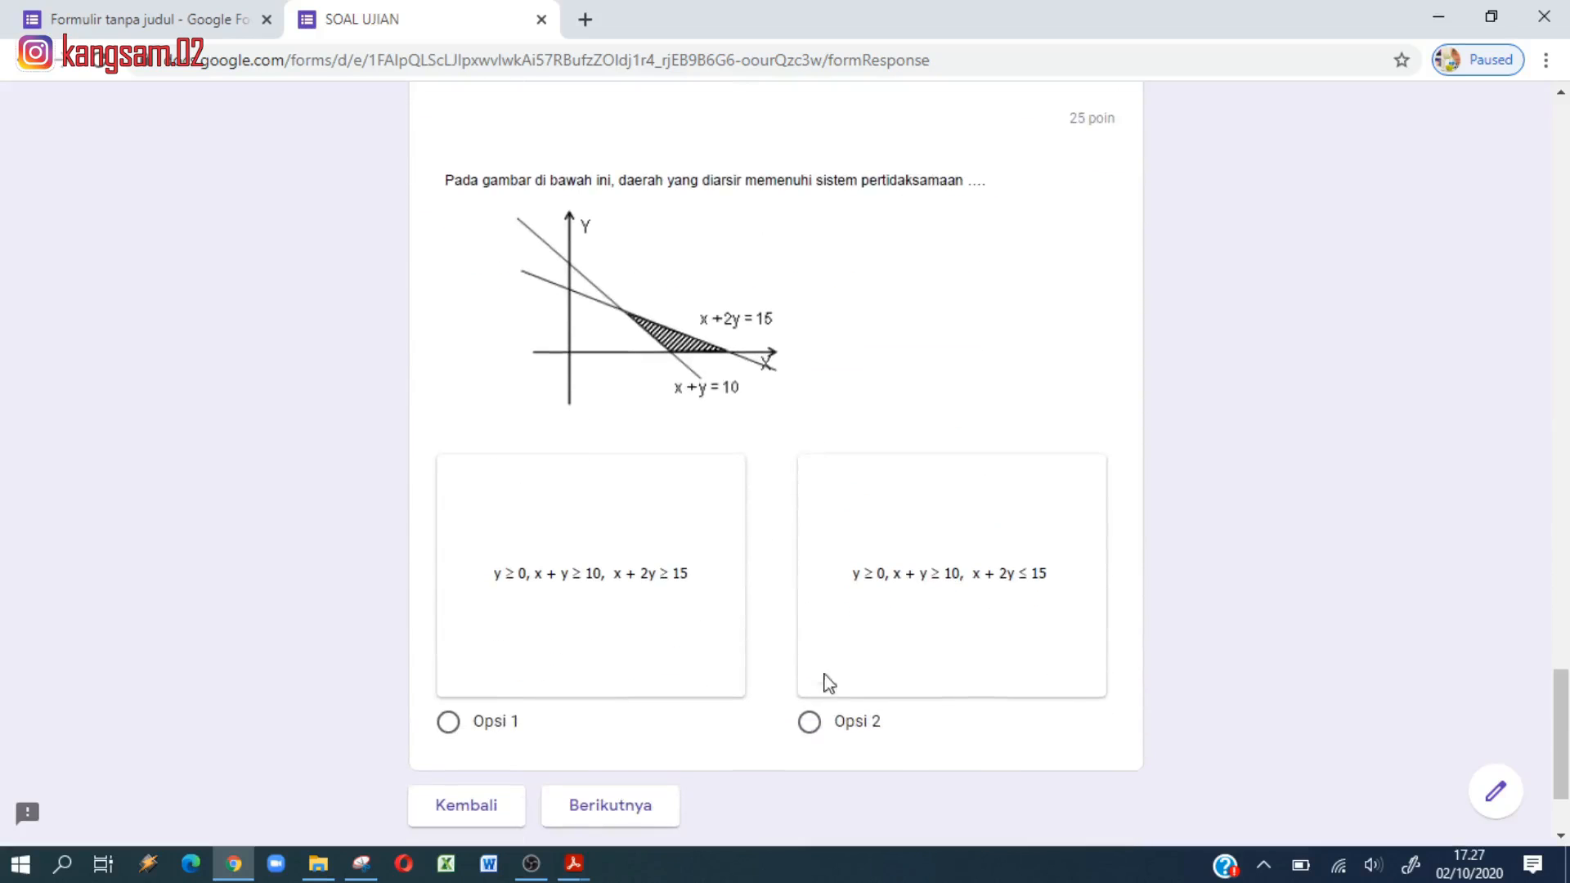
left_click(810, 723)
scroll(768, 656, "down", 2)
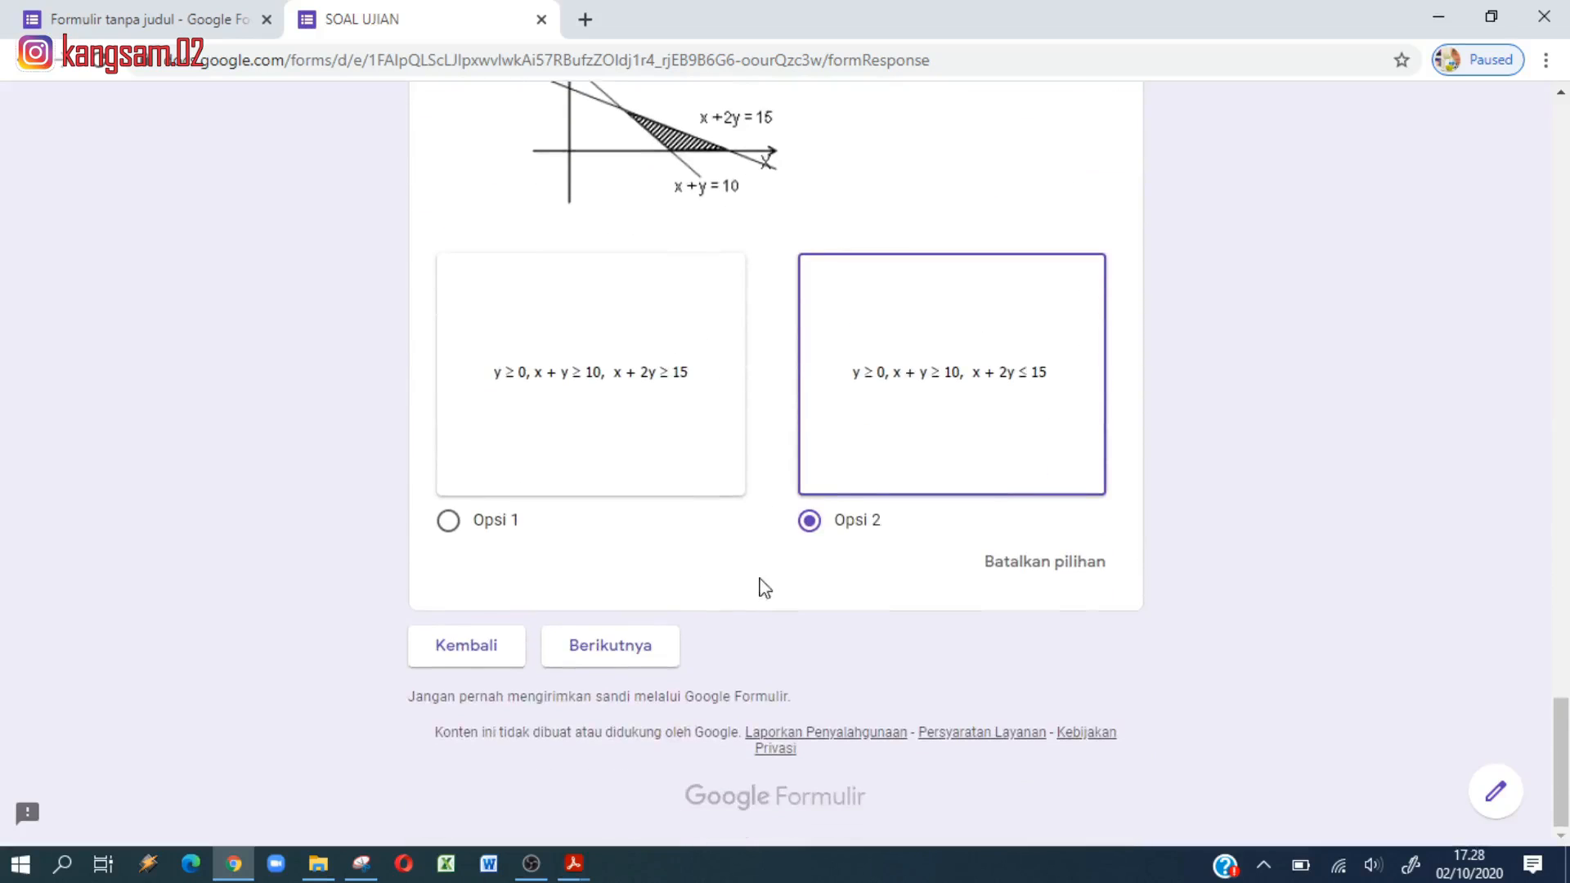
left_click(615, 648)
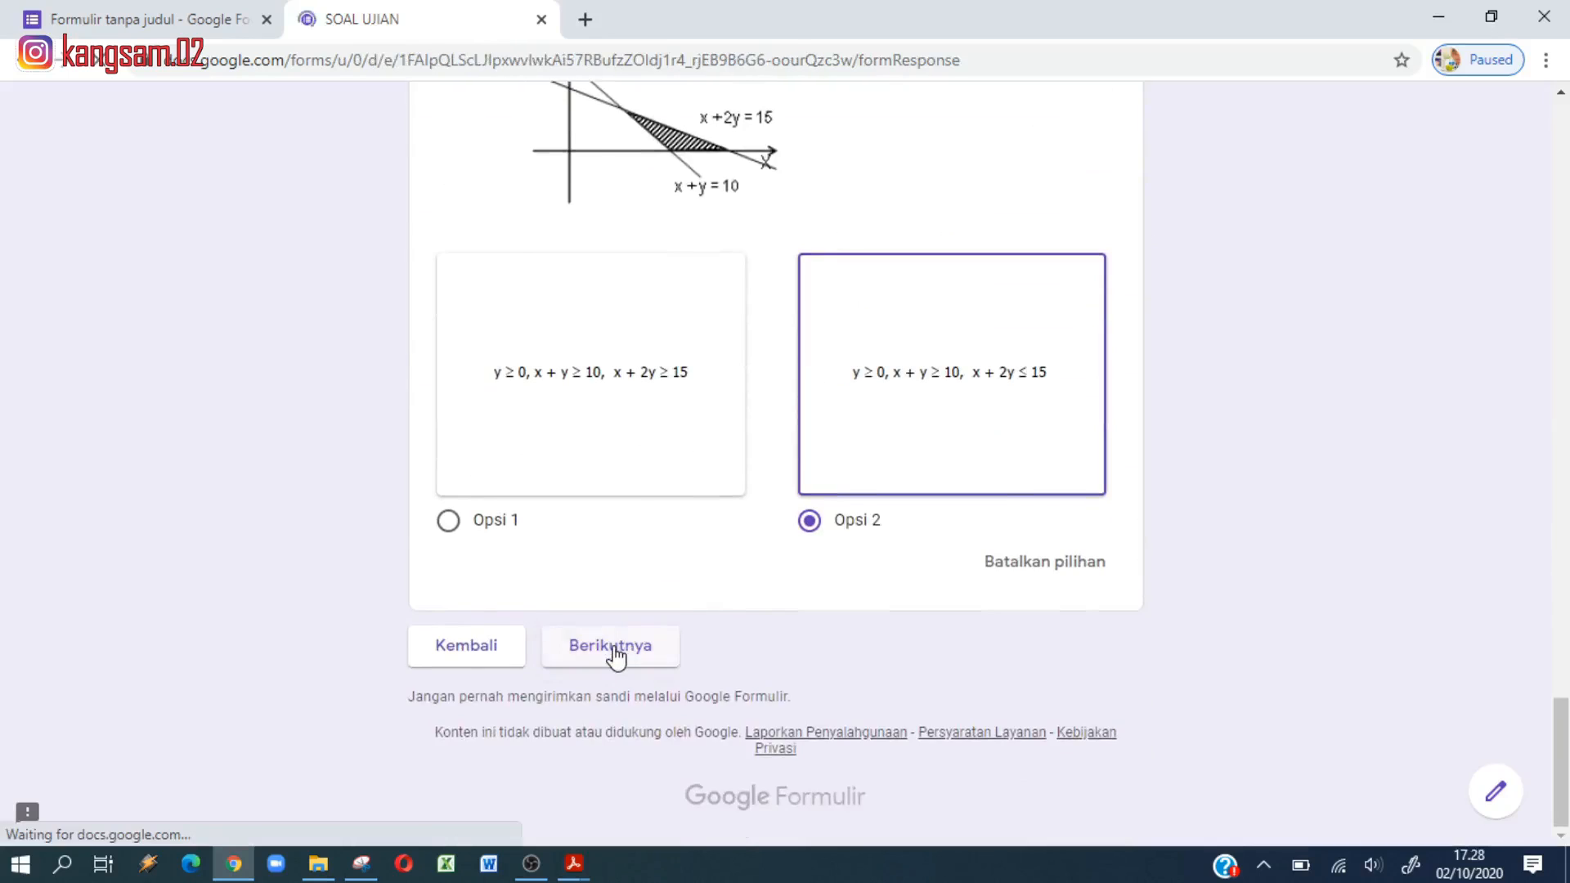
Step: Try to submit the form with a misspelled token in the TOKEN field to test its validation
left_click(515, 409)
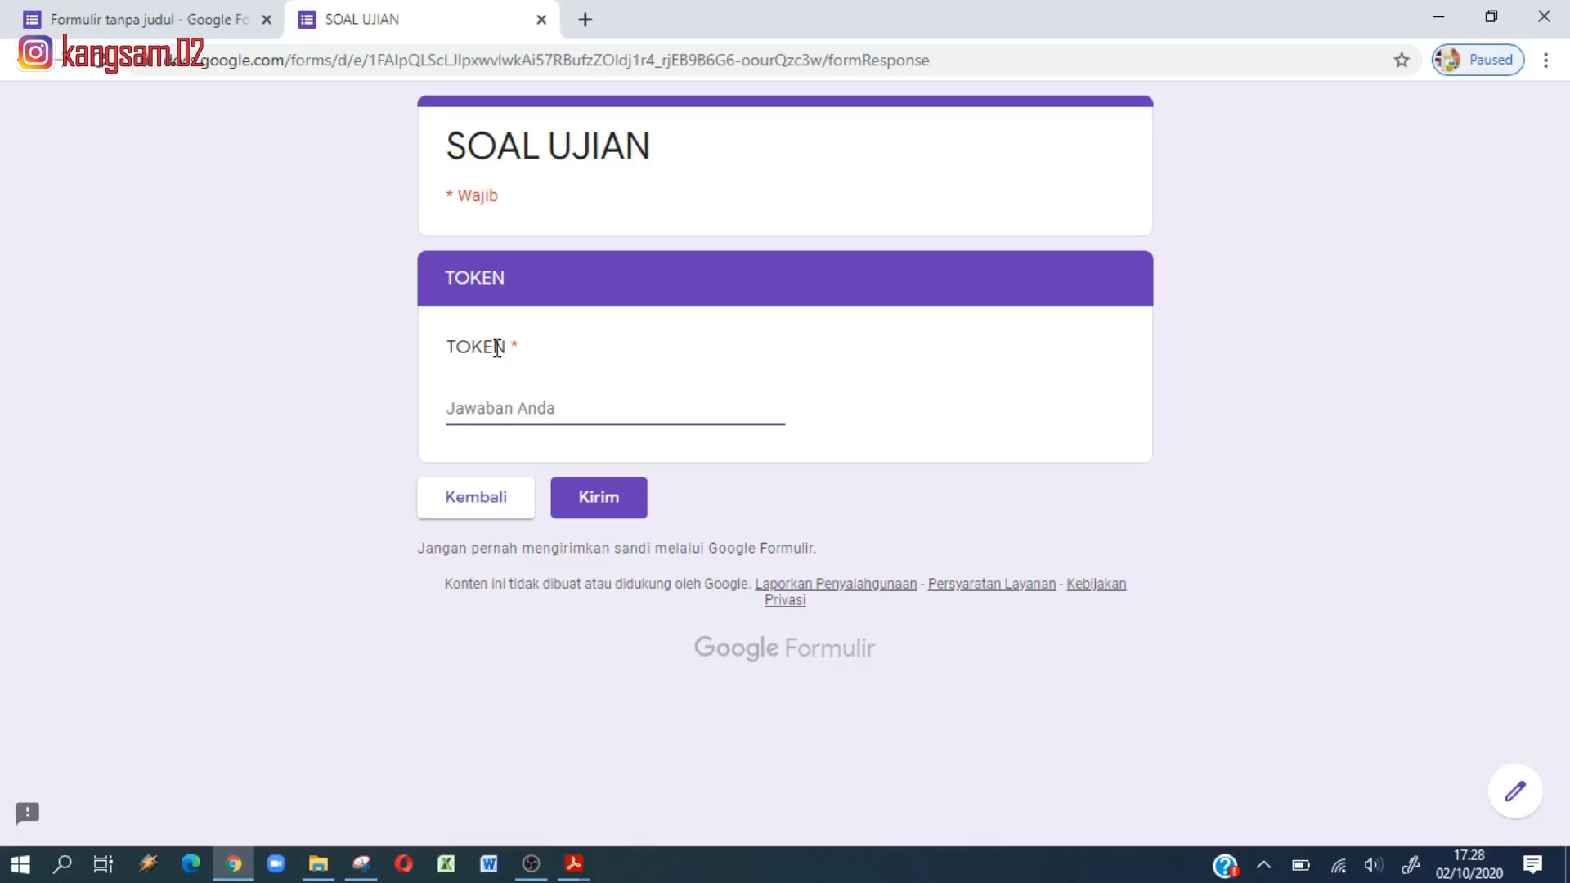
type("UJIAN")
type("AN")
left_click(596, 496)
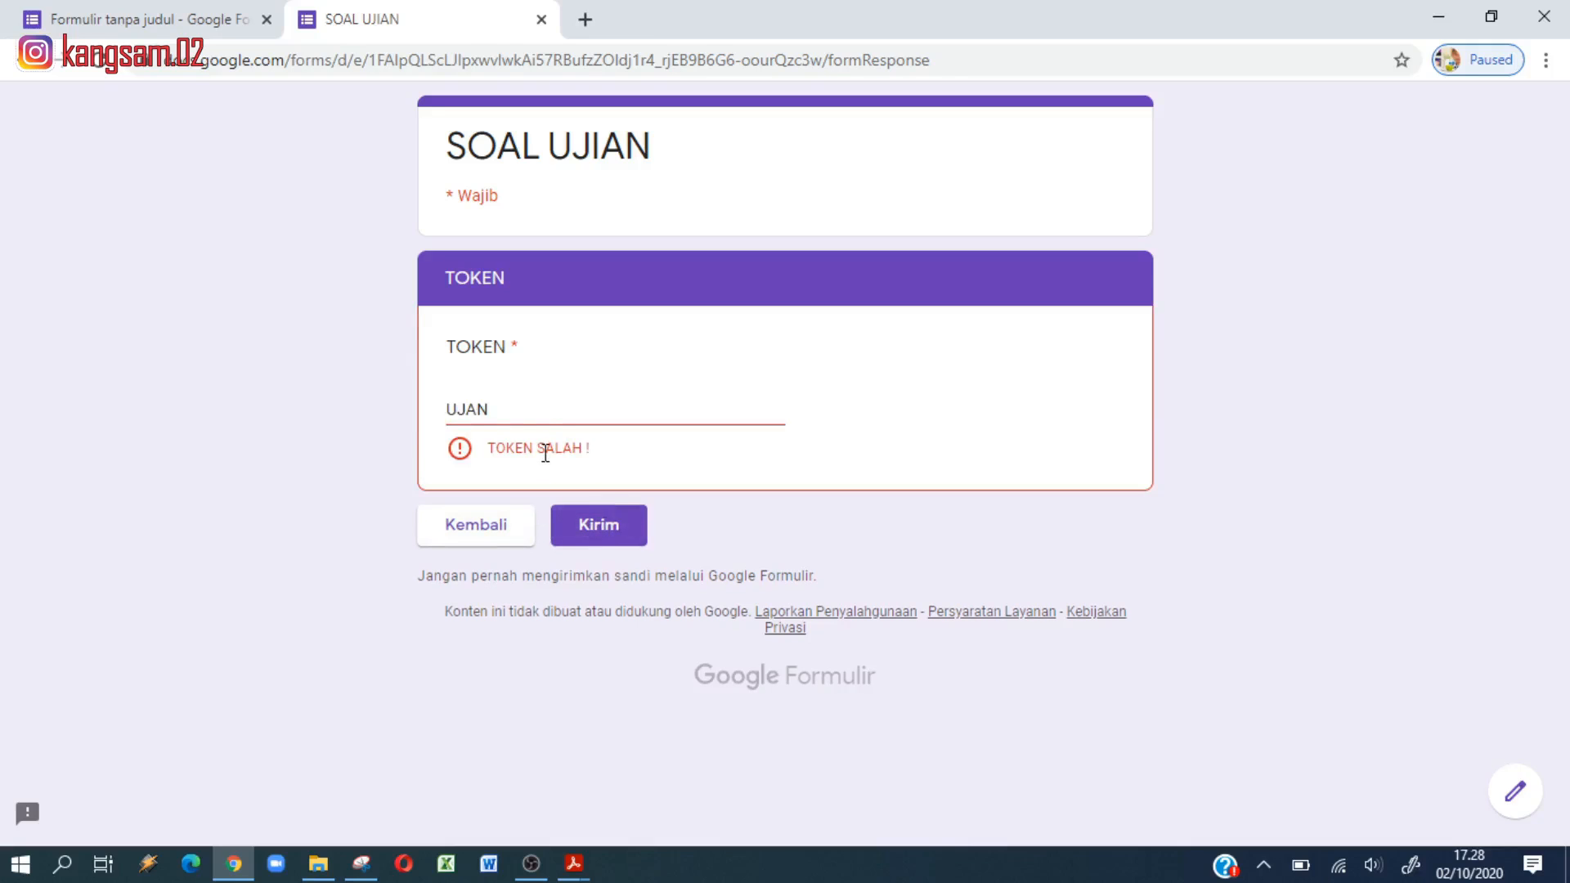
Step: Resubmit the form with the correct exam token in the TOKEN field and open the score page
left_click(482, 413)
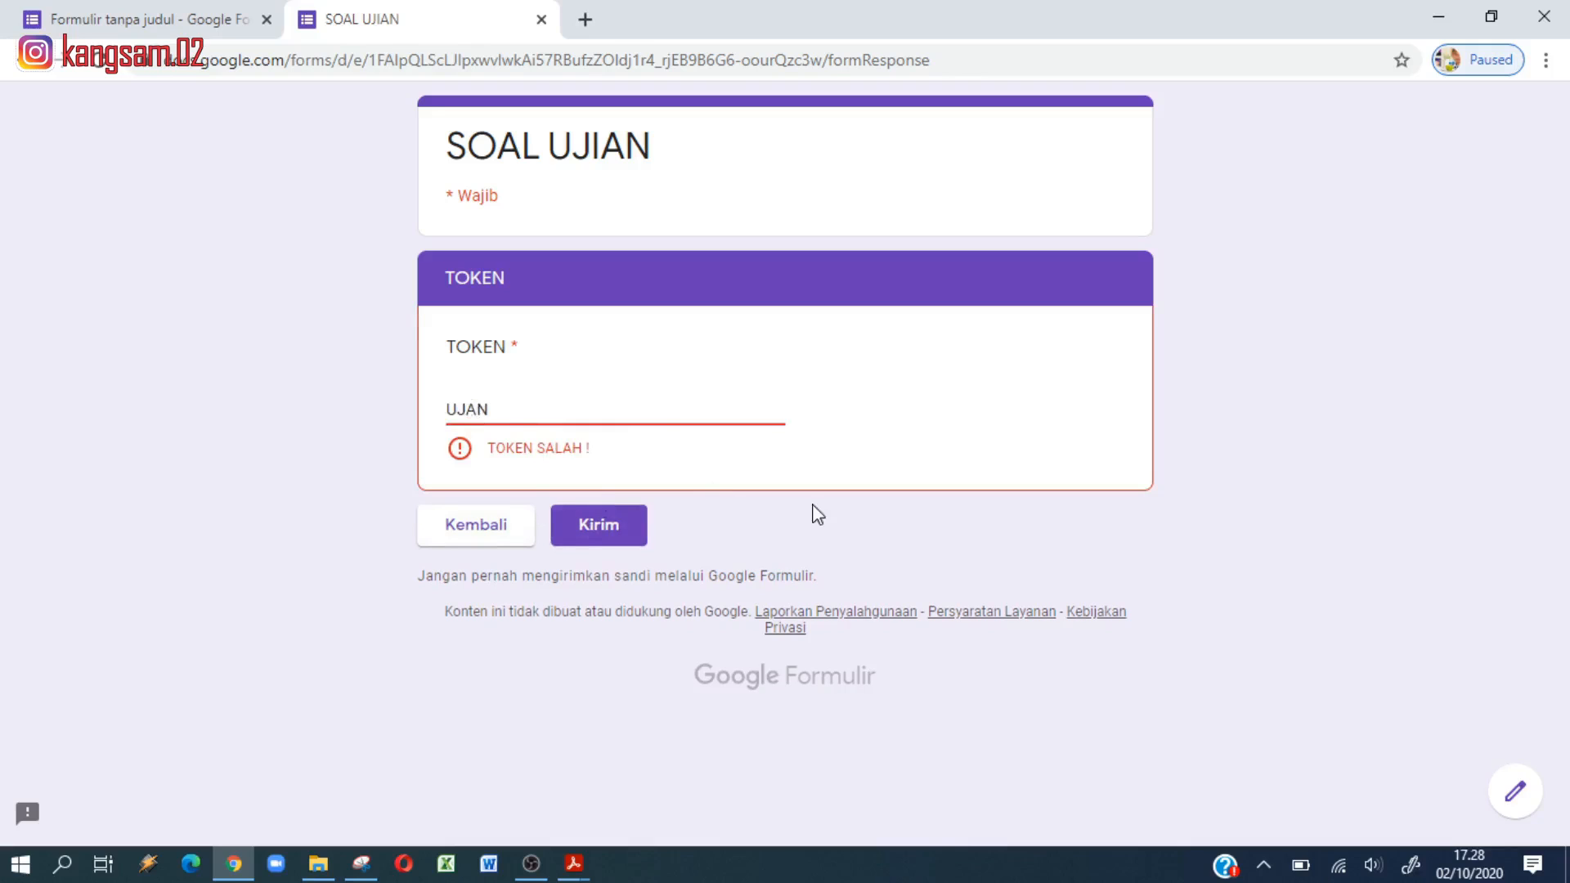
type("I")
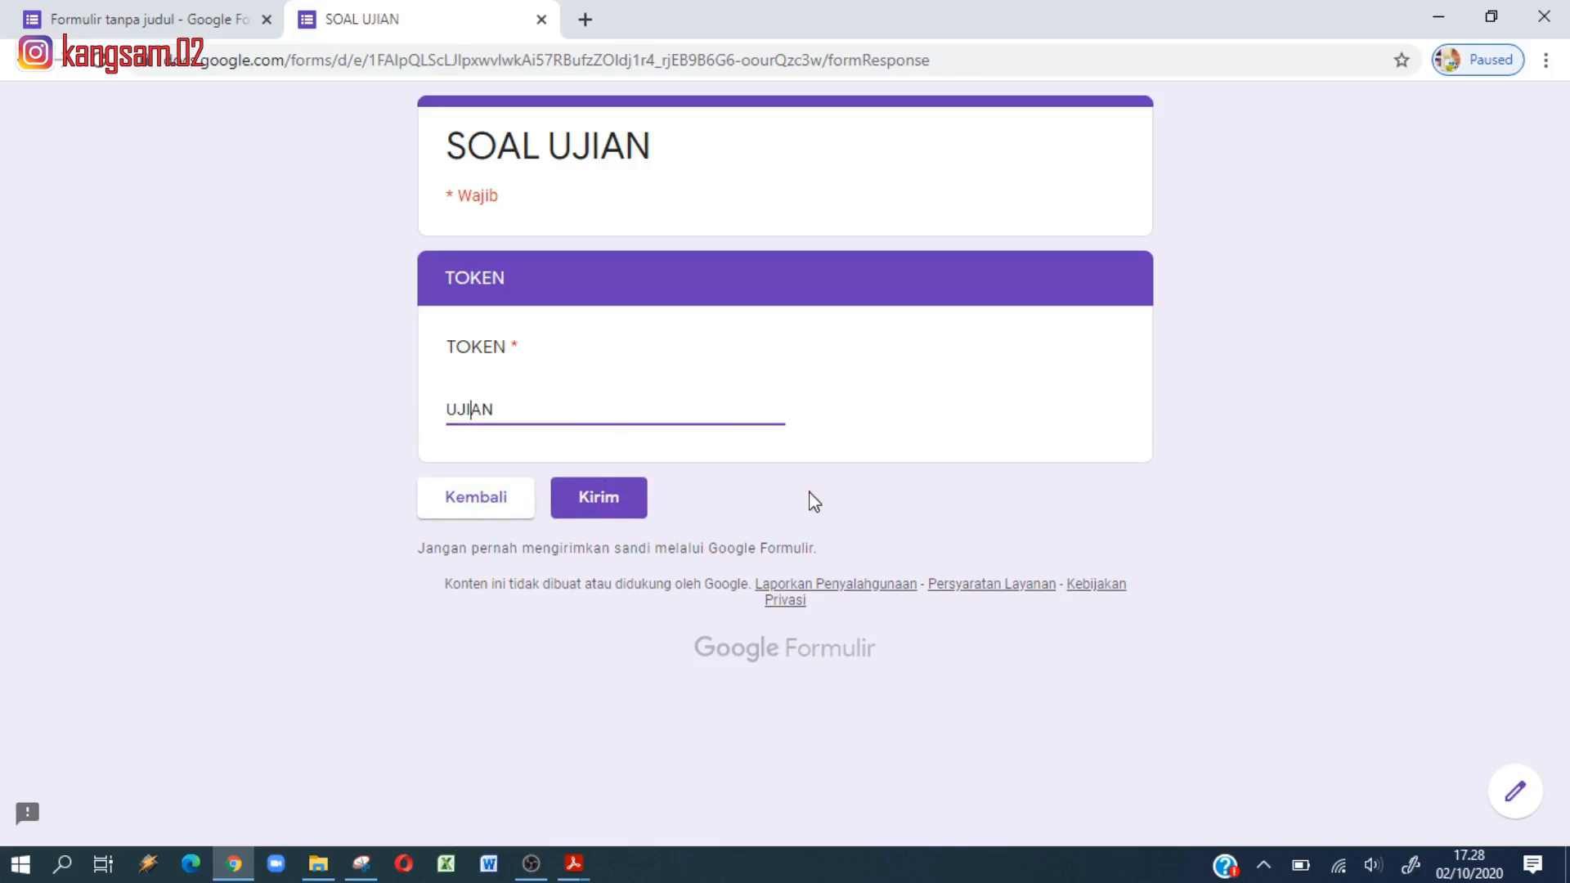
left_click(618, 507)
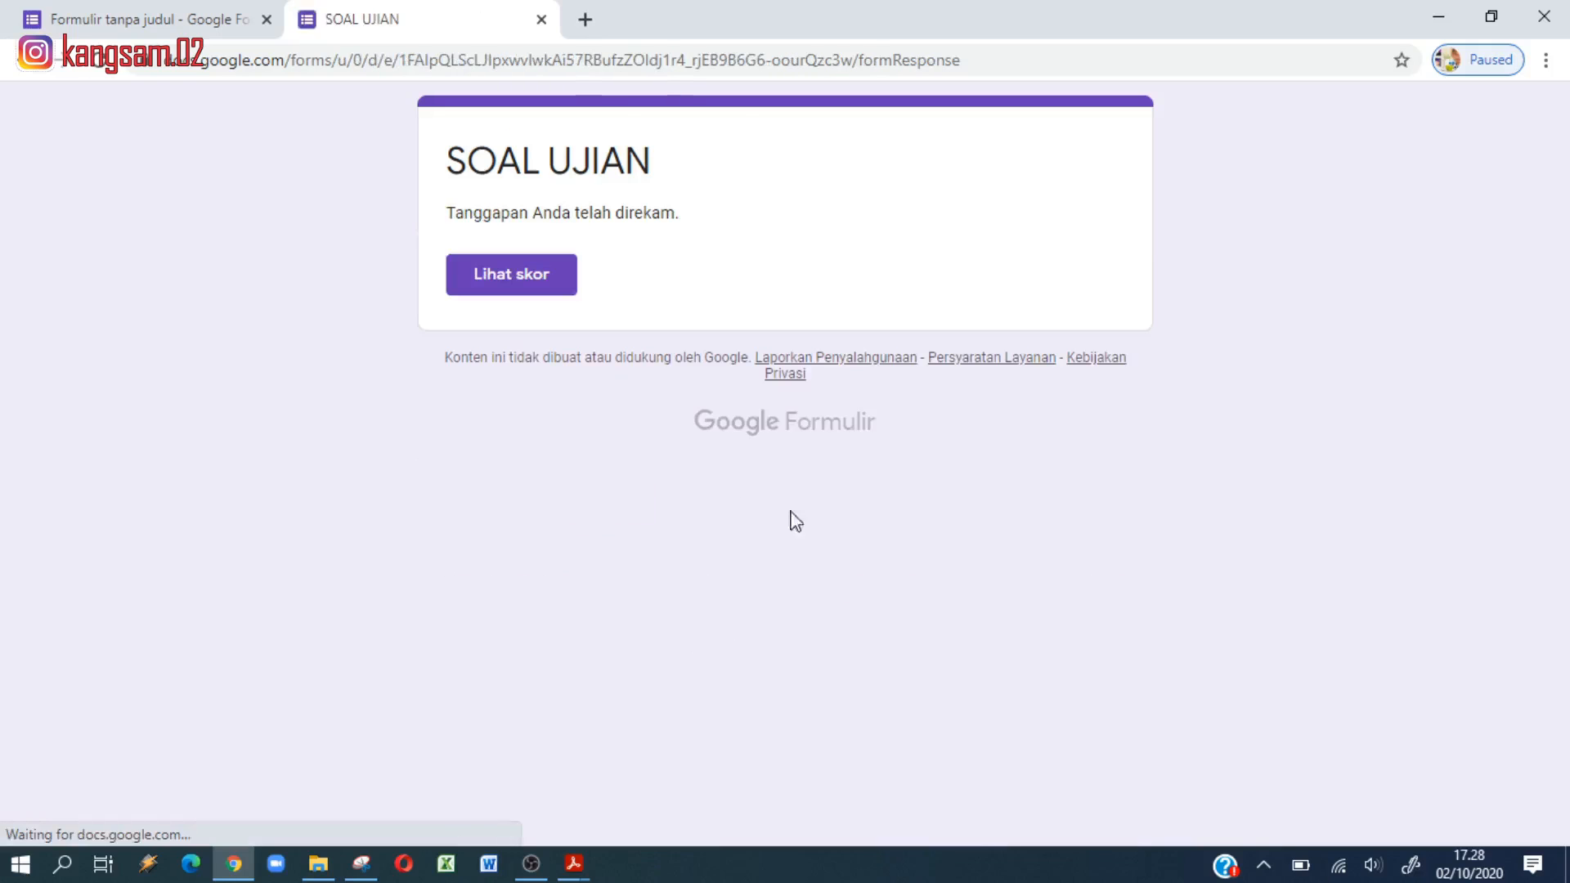
left_click(523, 283)
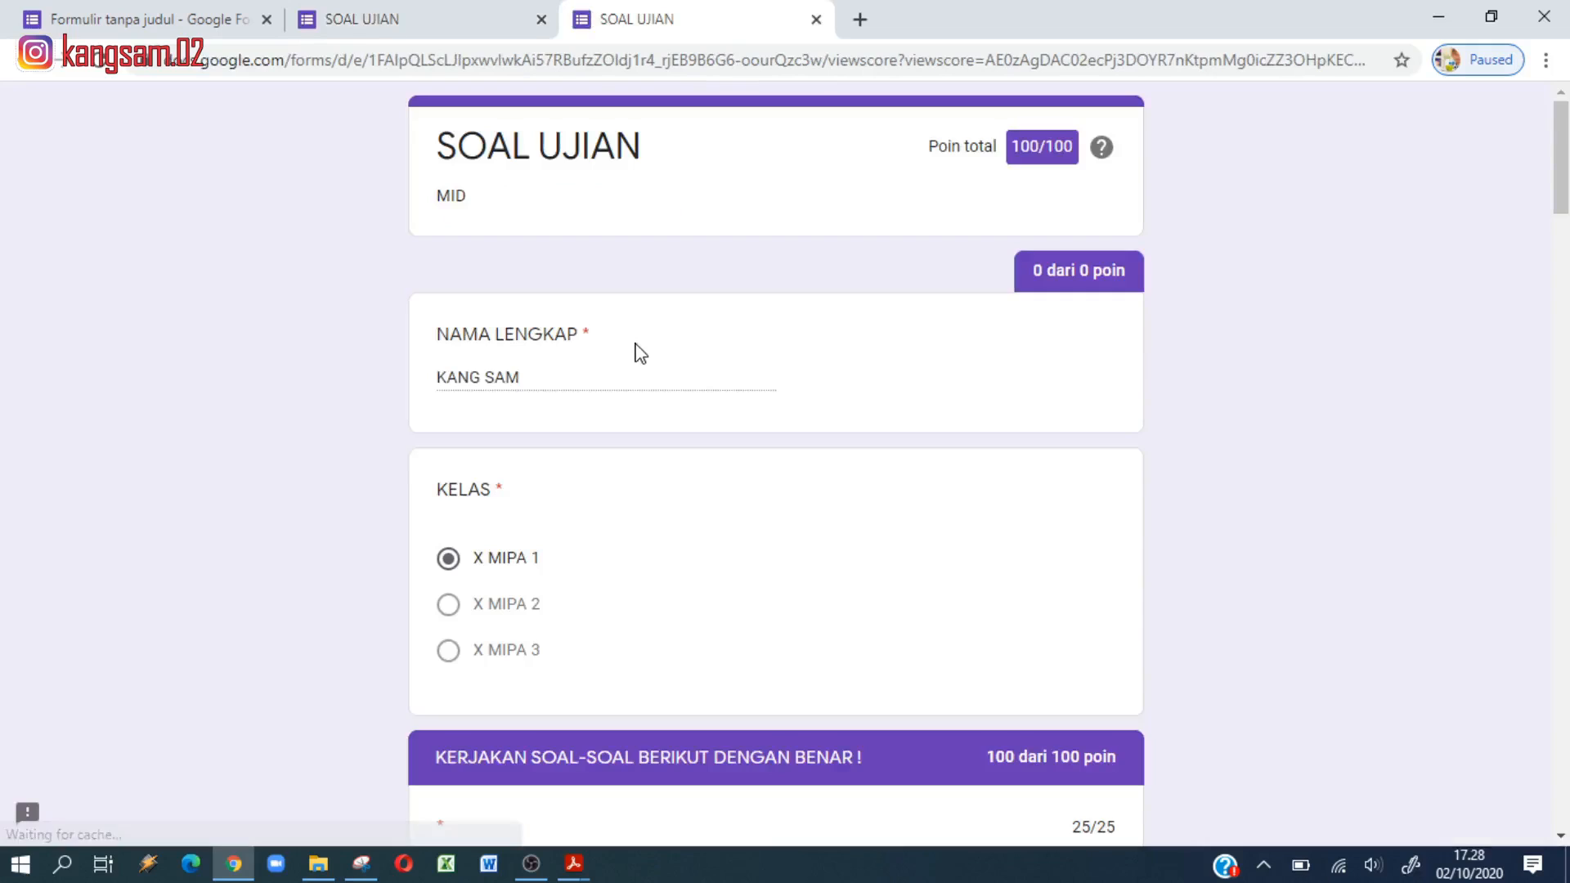